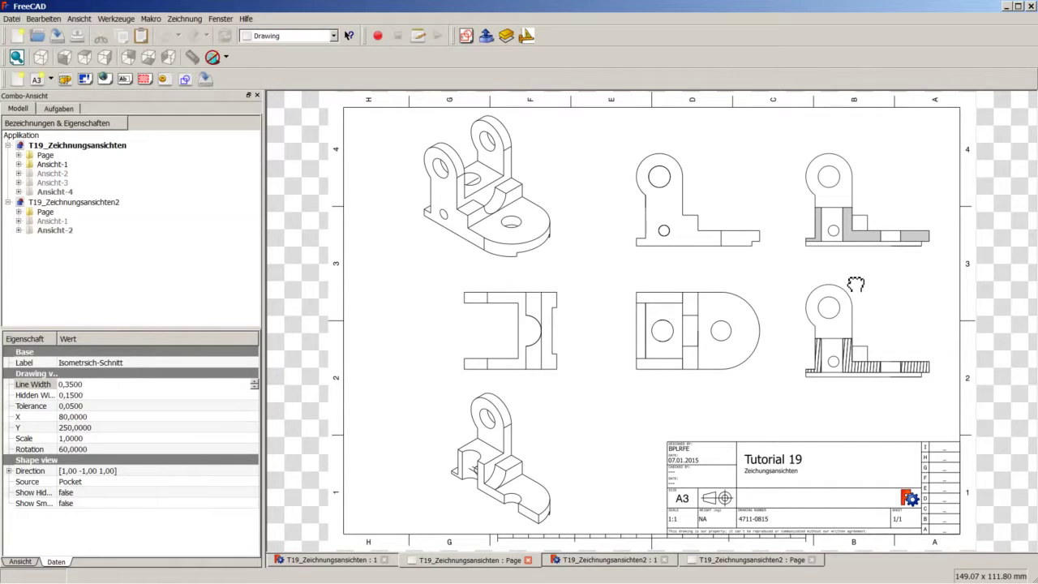
Show the T19_Zeichnungsansichten2 drawing page with the bracket and screw views.
left_click(711, 565)
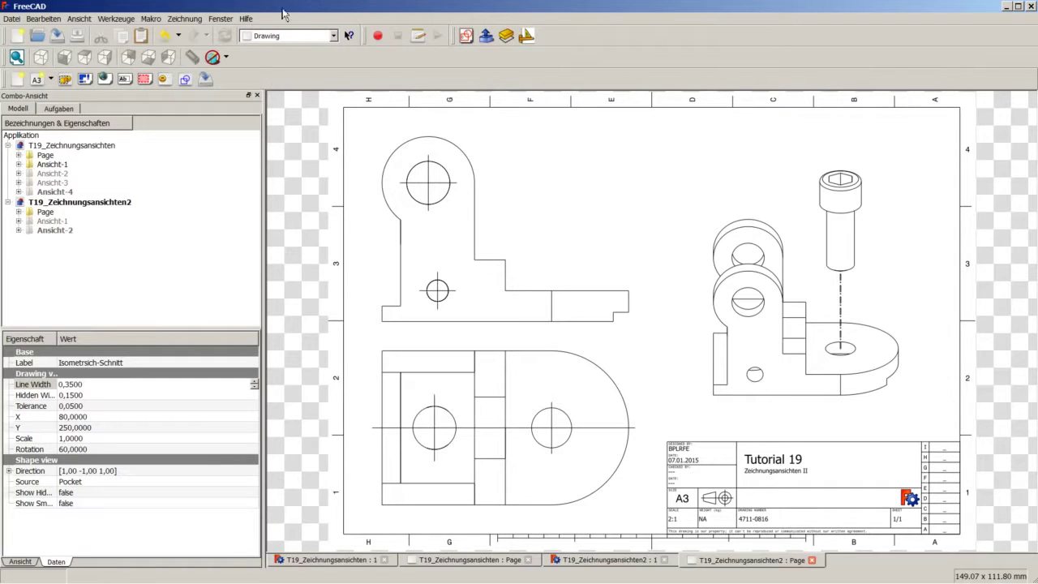
Check the FreeCAD version in Hilfe > Über FreeCAD, then dismiss the About box.
left_click(244, 19)
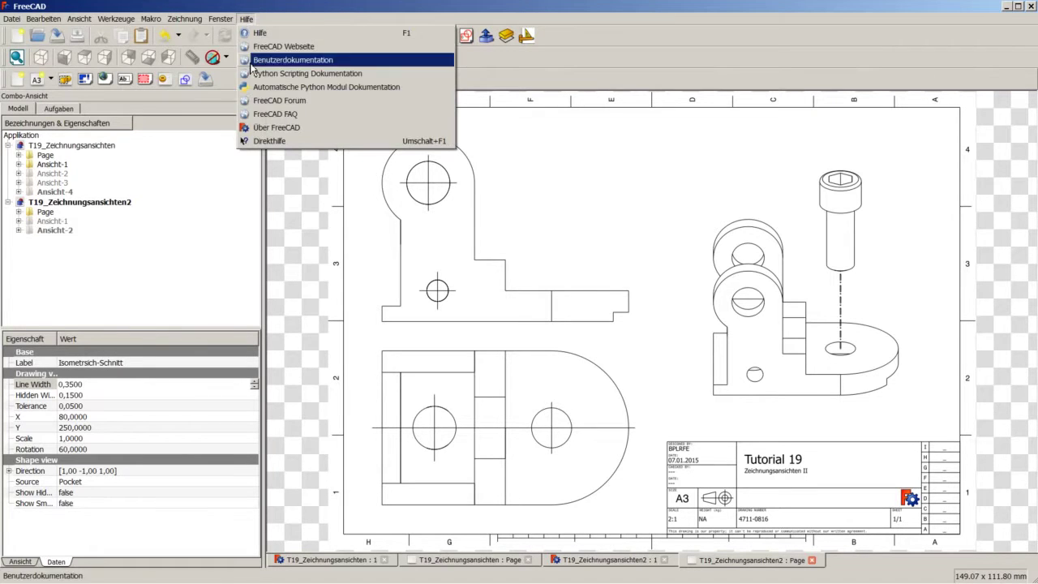
left_click(300, 128)
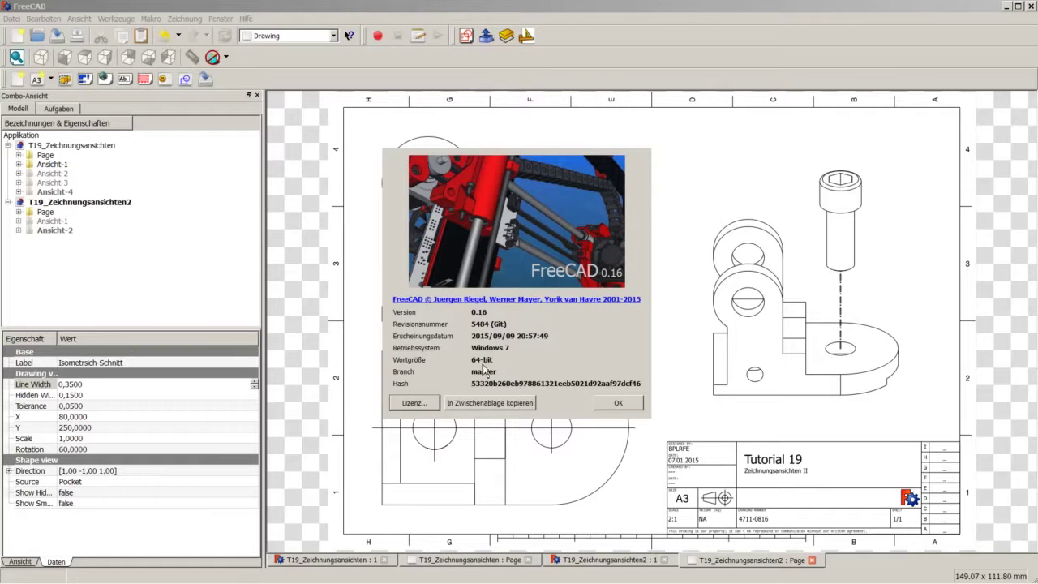
left_click(618, 402)
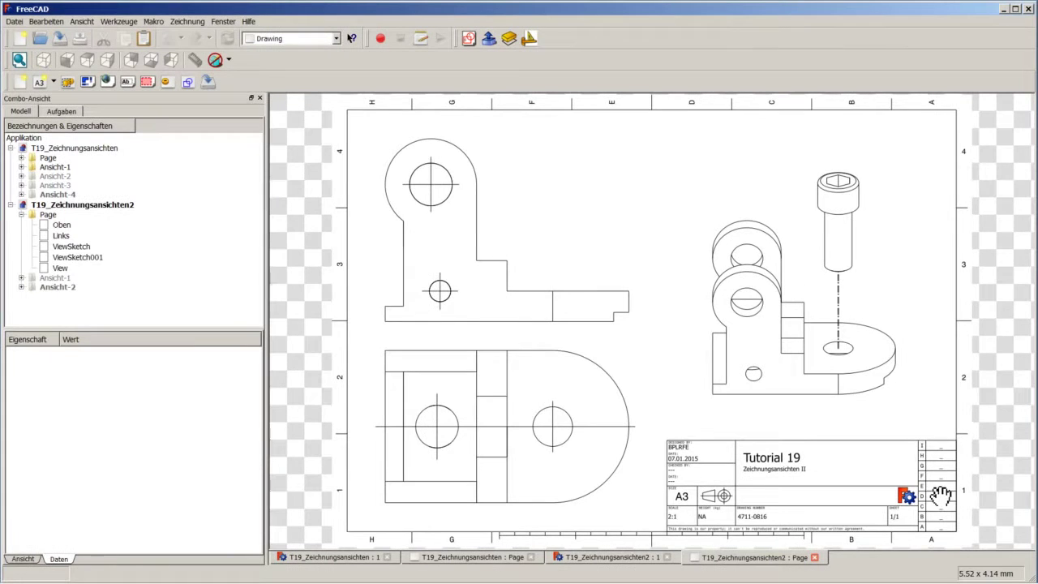
Close all tabs of both T19 tutorial documents.
left_click(814, 557)
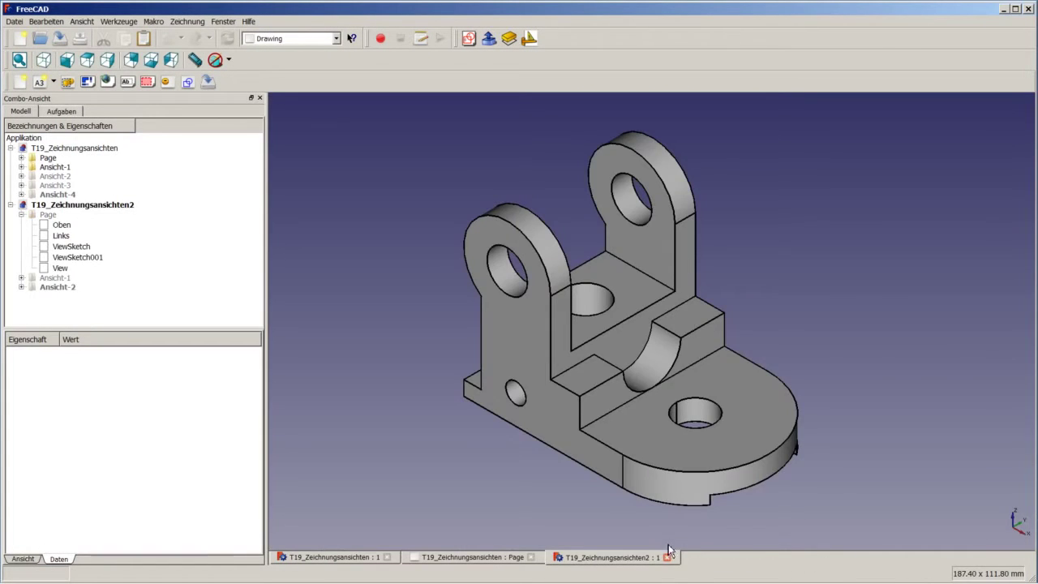
left_click(666, 557)
left_click(531, 557)
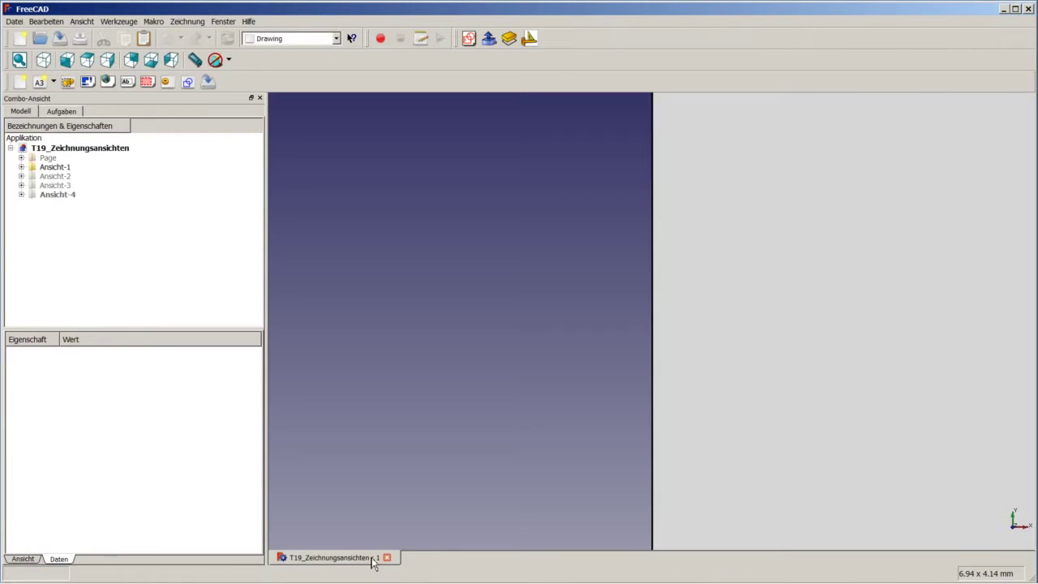
left_click(386, 557)
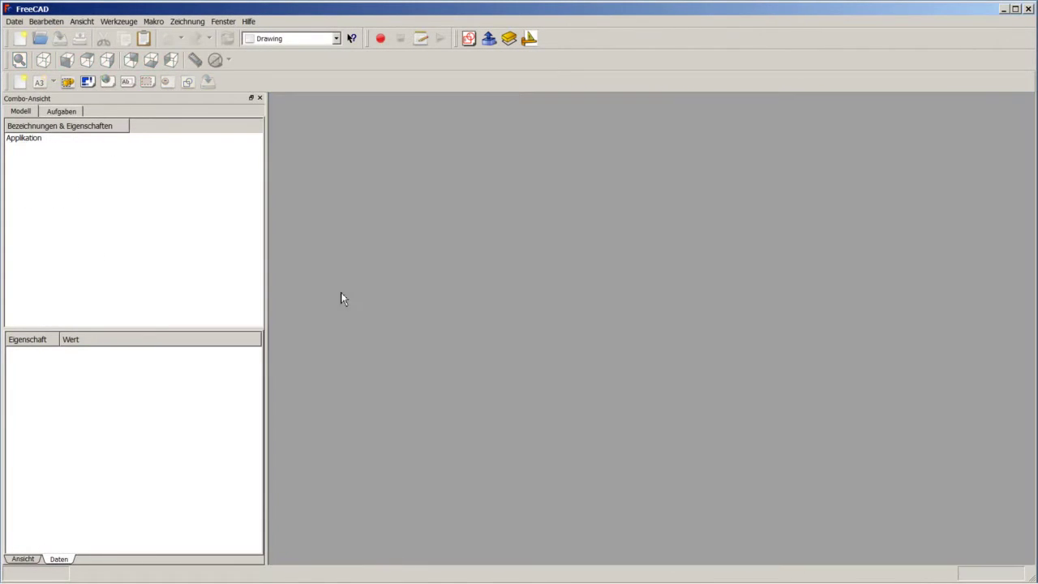
Open T04_Lagerbock.FCStd from the recent files and select its final feature Pocket004.
left_click(19, 23)
mouse_move(73, 253)
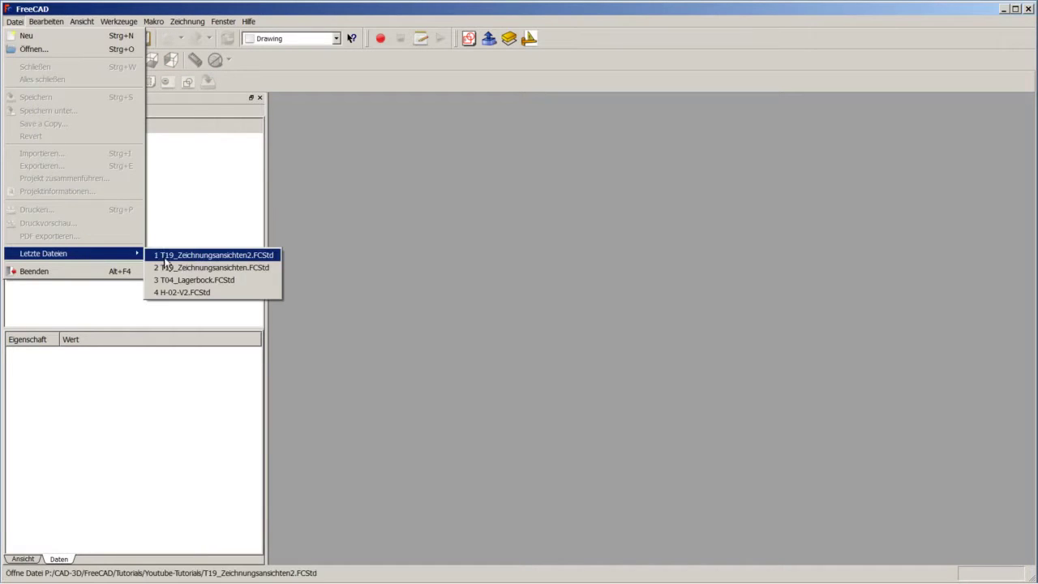
left_click(199, 279)
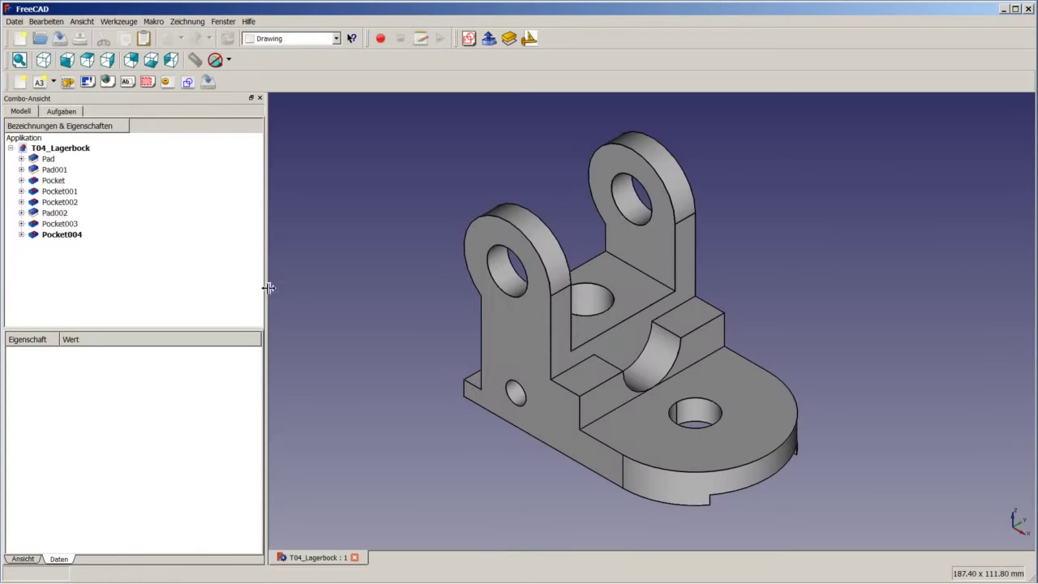
left_click(73, 237)
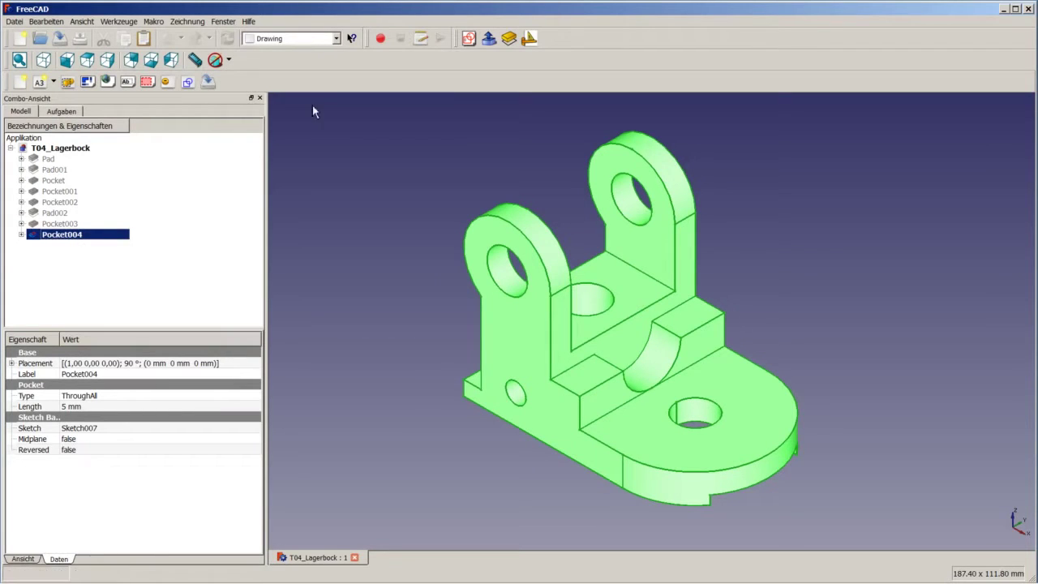
left_click(292, 39)
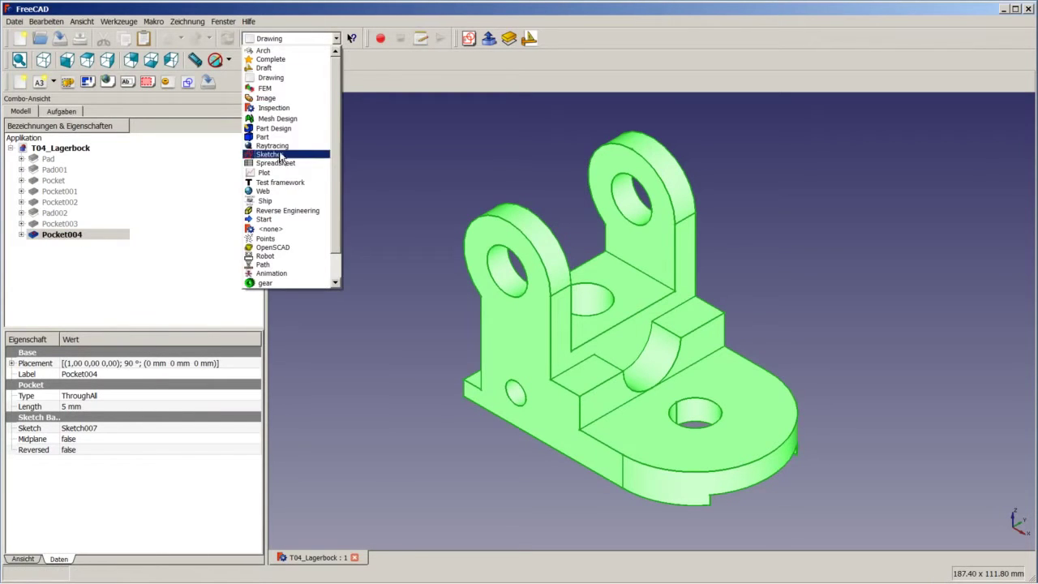
In the Part workbench, make a simple copy of Pocket004 and copy the resulting Pocket005.
left_click(275, 133)
left_click(183, 21)
mouse_move(220, 193)
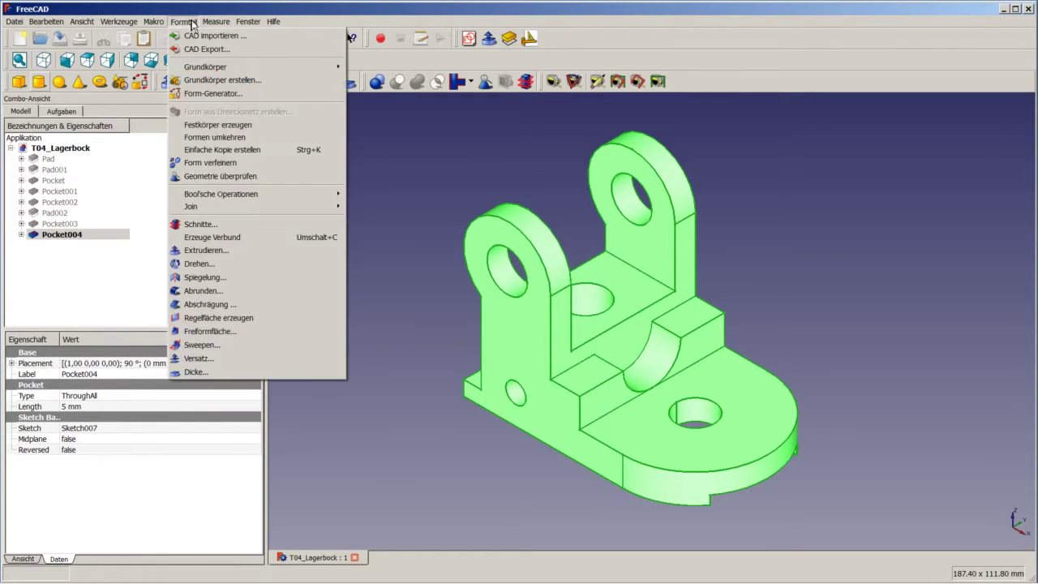
left_click(251, 152)
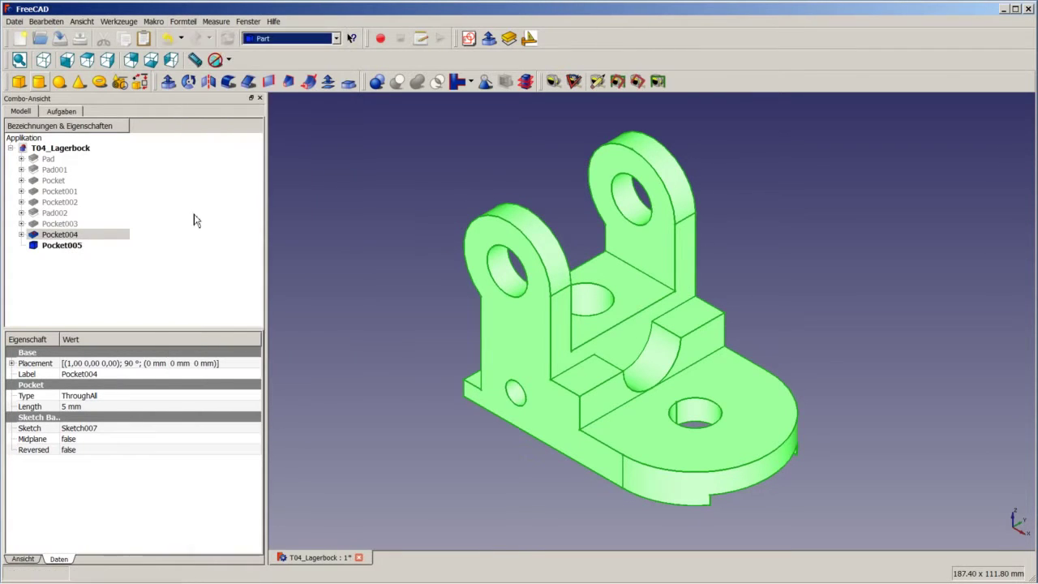
left_click(64, 247)
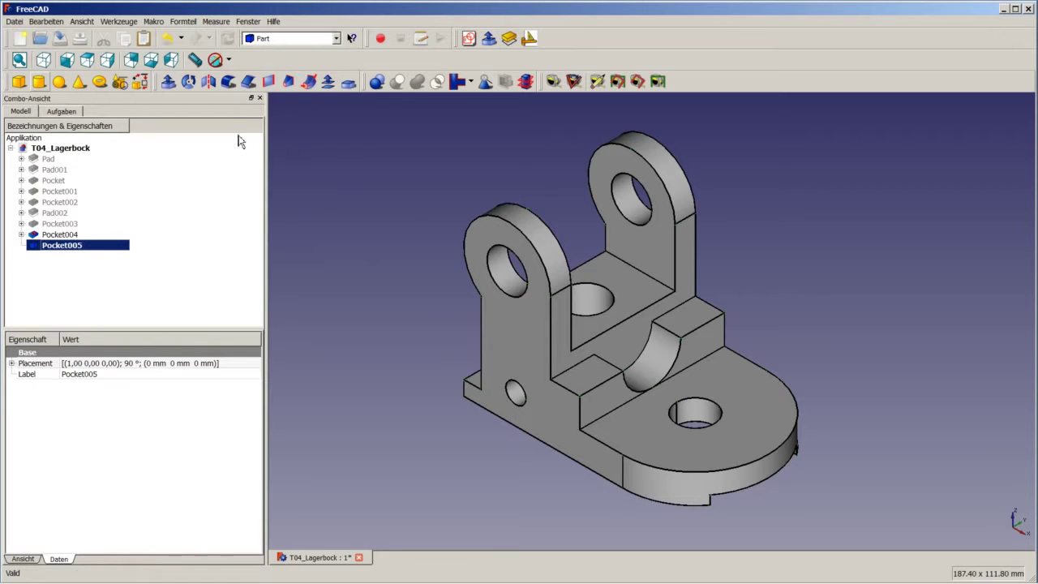
left_click(46, 21)
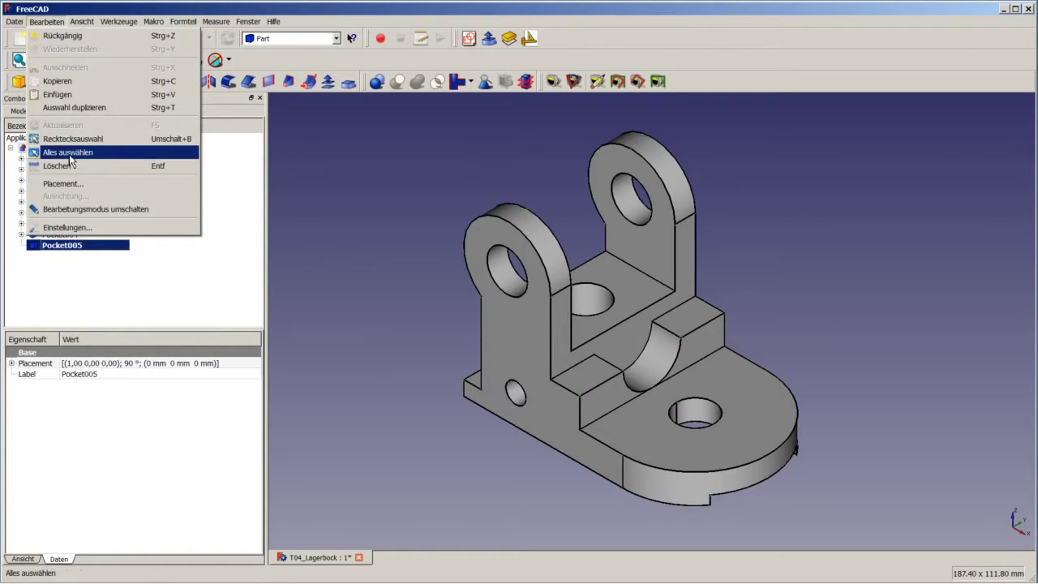
left_click(71, 81)
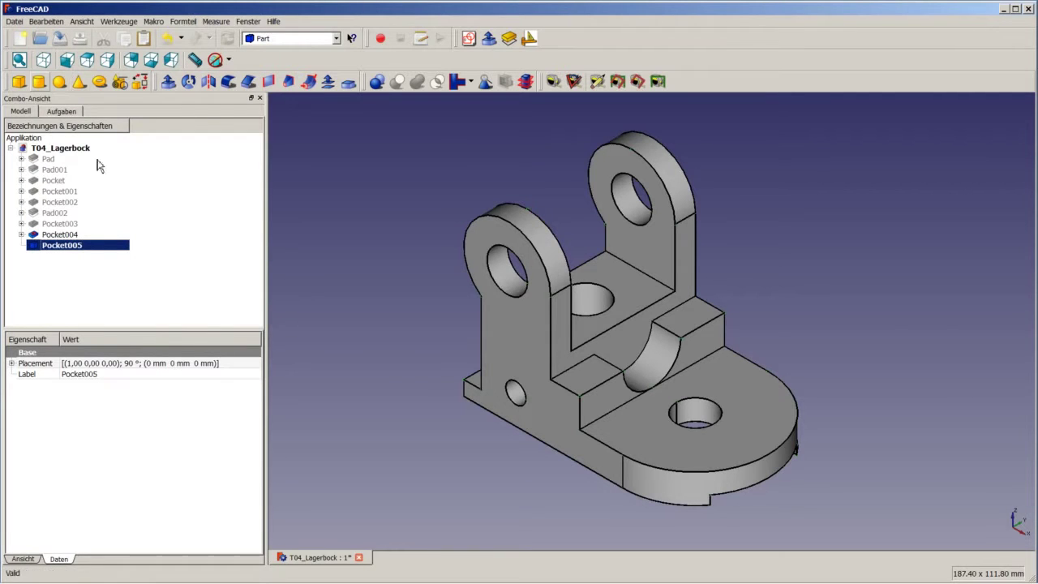
Paste Pocket005 into a new Unbenannt1 document, then close T04_Lagerbock, discarding changes.
left_click(20, 39)
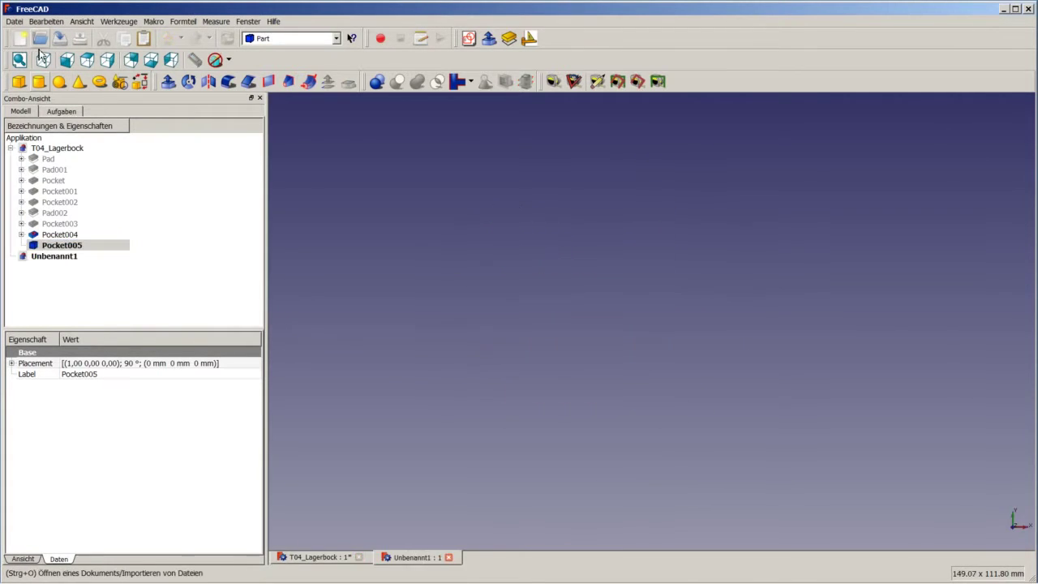
left_click(46, 22)
left_click(71, 94)
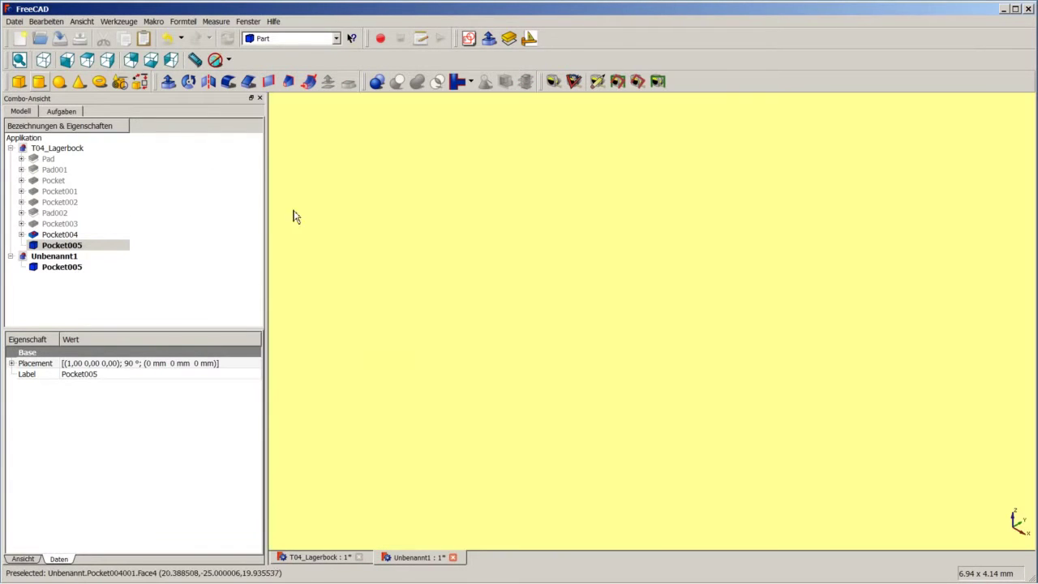
right_click(353, 255)
left_click(383, 261)
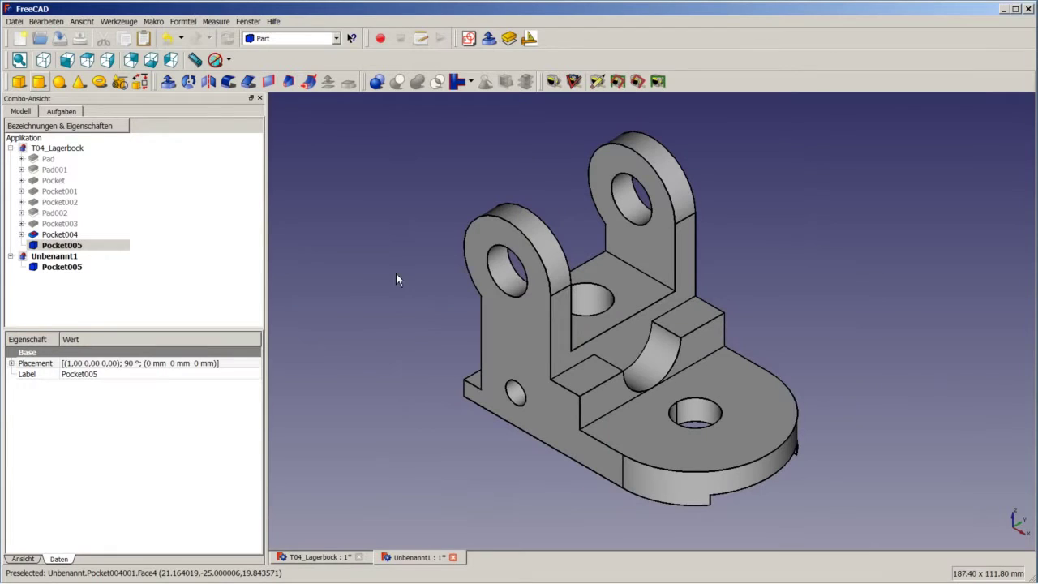
left_click(359, 557)
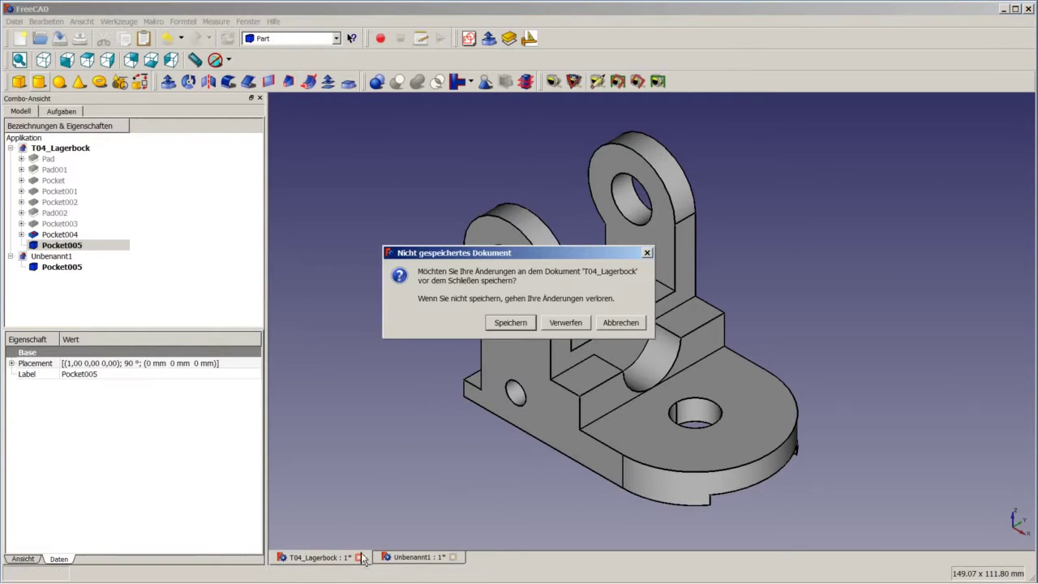
left_click(559, 323)
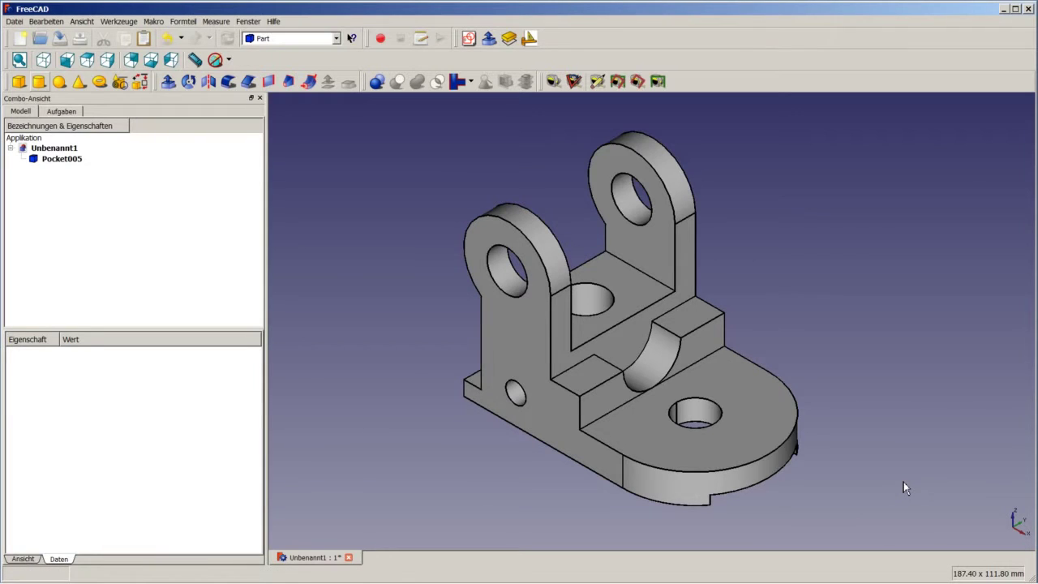
Rename the pasted Pocket005 to 'Lagerbock' and clear the selection.
left_click(63, 159)
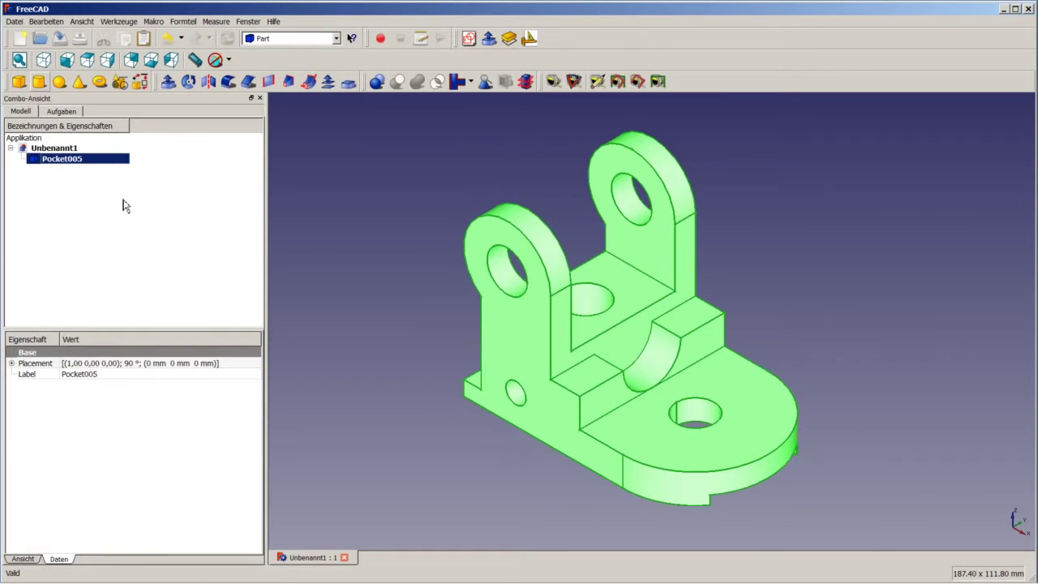
key("F2")
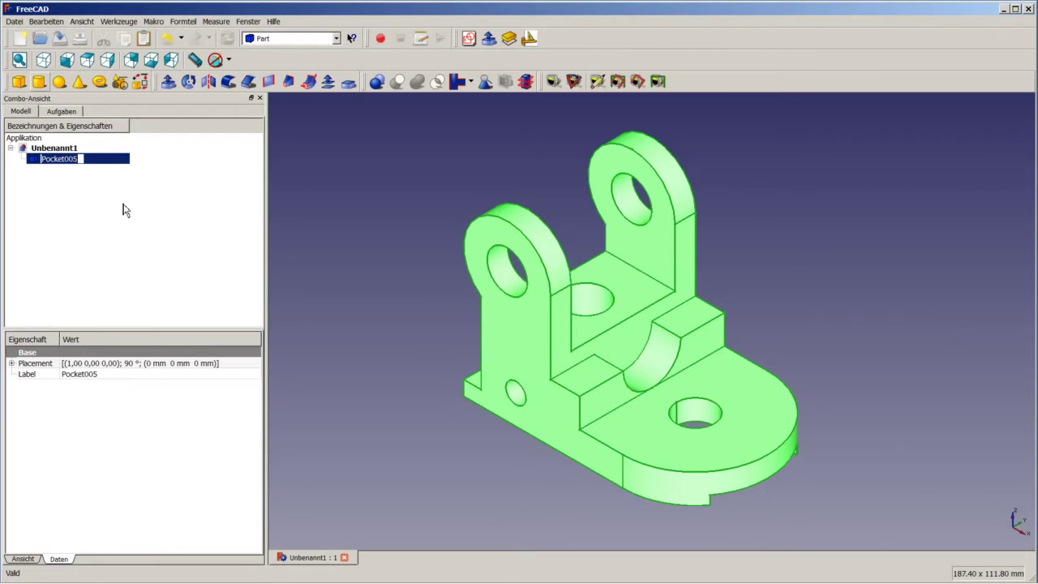
type("Lagerbock")
key("Return")
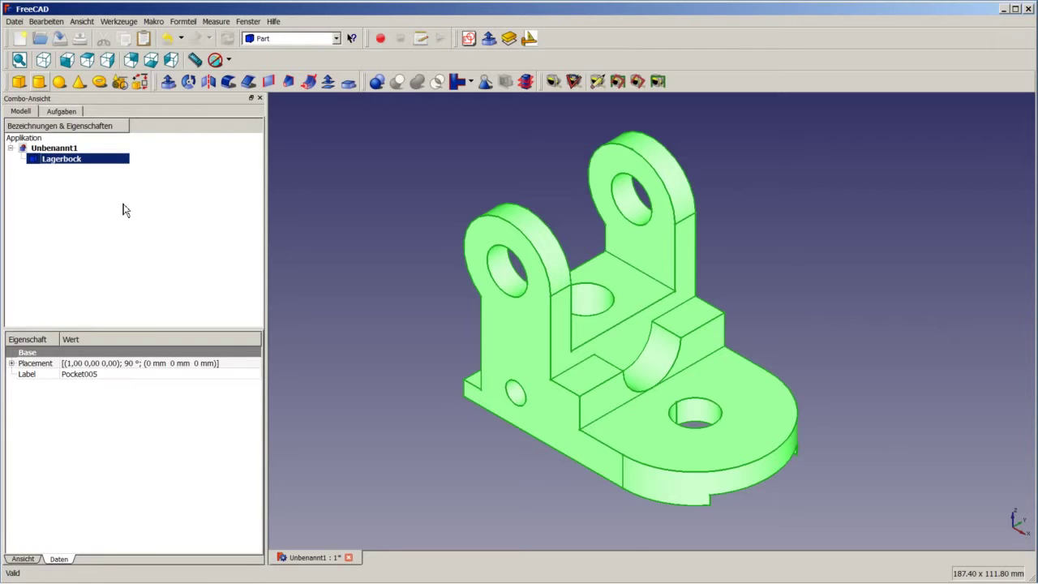
left_click(370, 174)
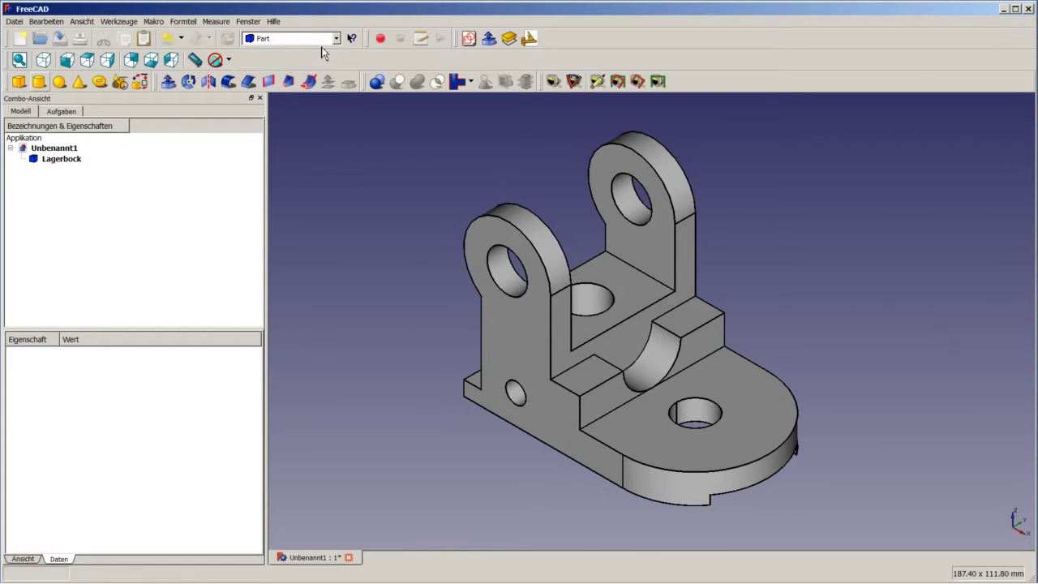
left_click(316, 39)
Switch to the Drawing workbench and show the page template list.
left_click(279, 86)
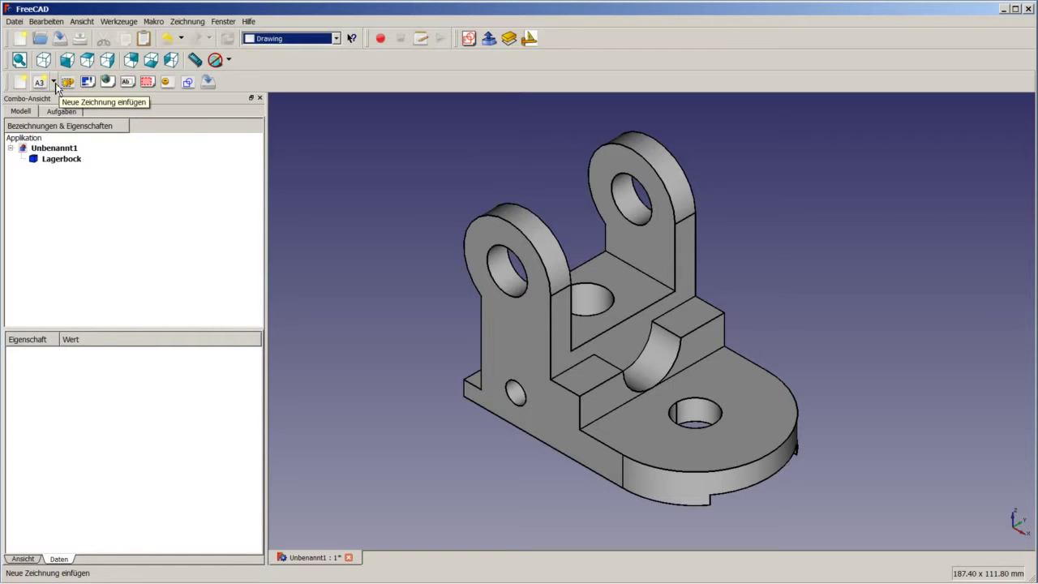
left_click(53, 83)
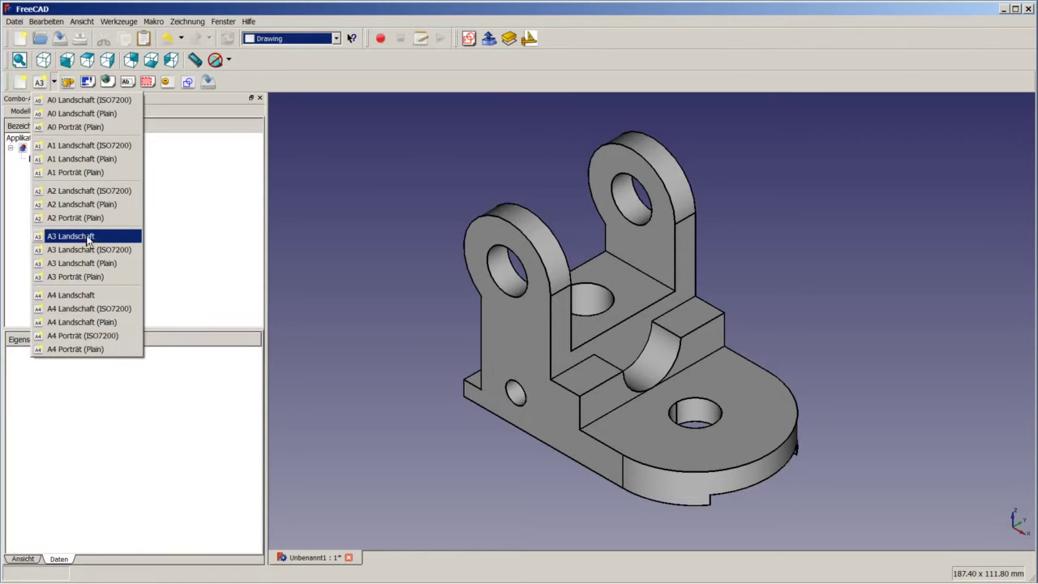
Insert a new A3 Landschaft drawing page into Unbenannt1.
left_click(66, 235)
left_click(100, 236)
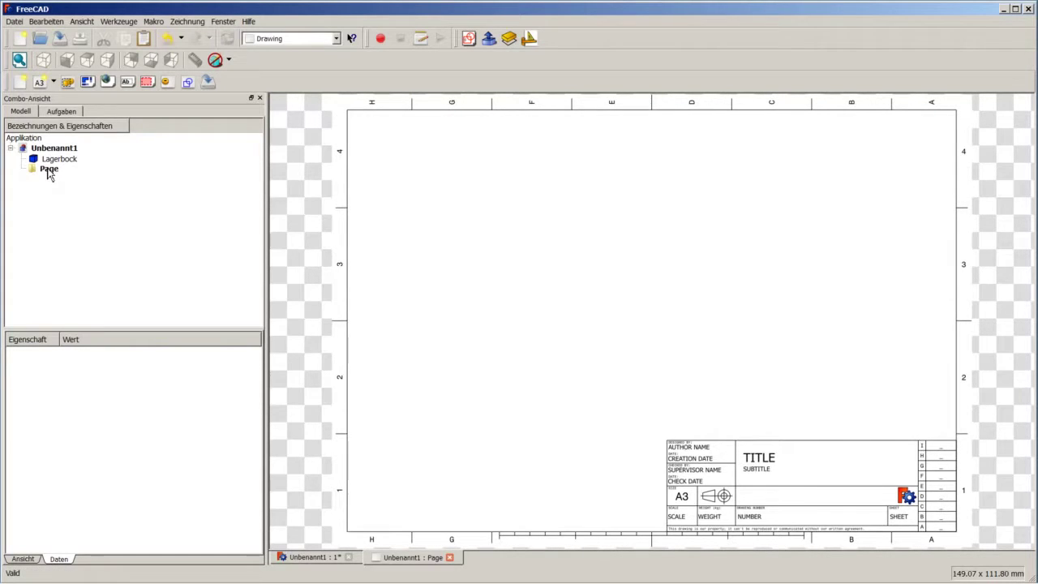
Select the drawing Page to show its properties, dismissing the Datei menu unused.
left_click(48, 169)
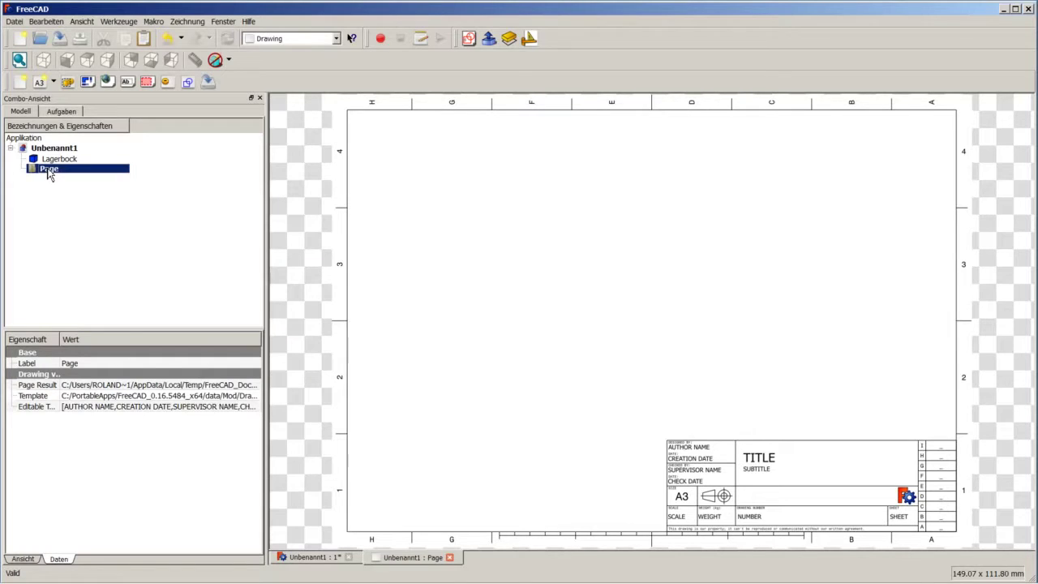
left_click(15, 22)
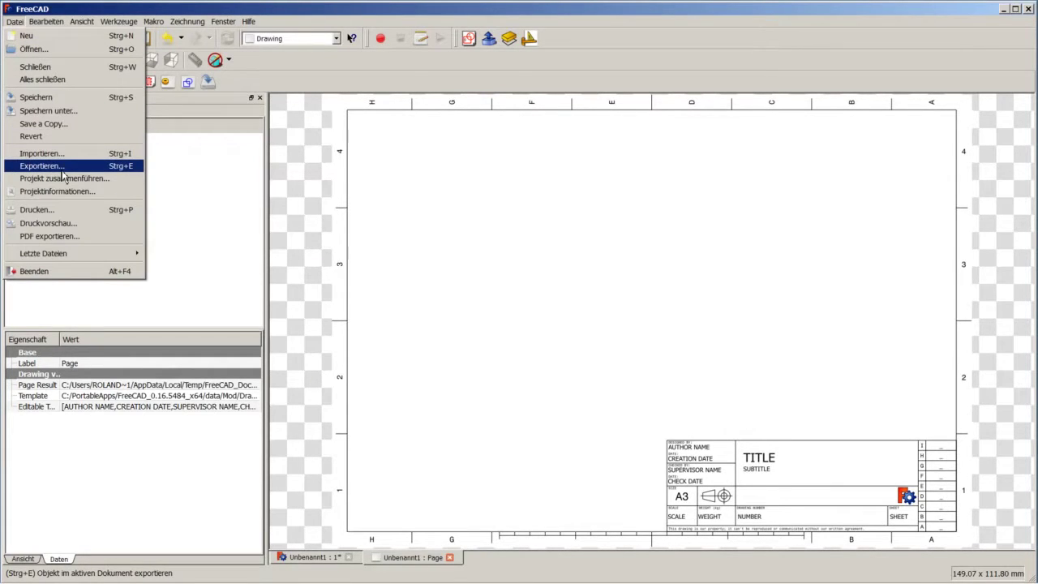
left_click(426, 281)
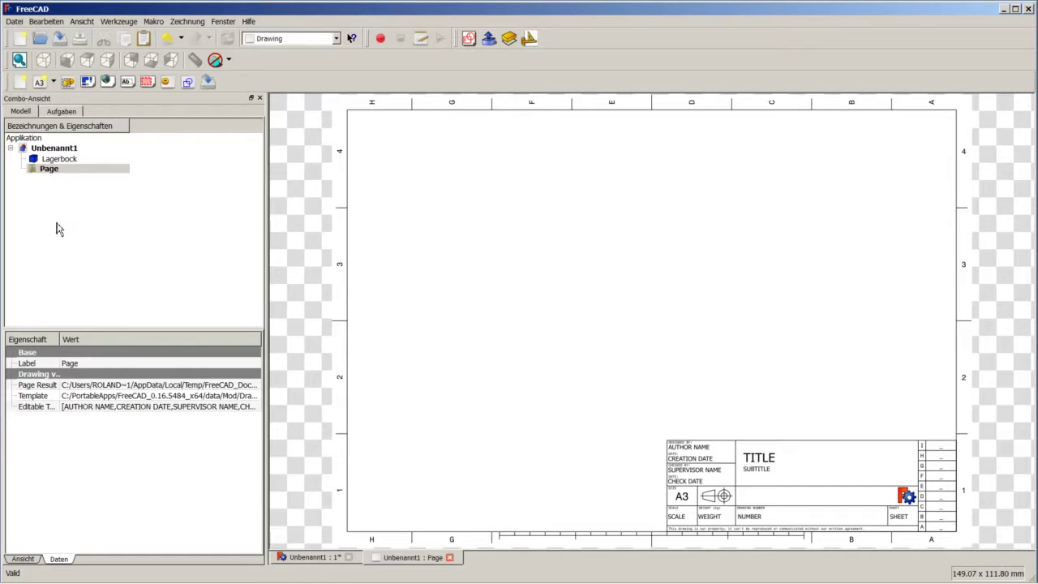
left_click(22, 560)
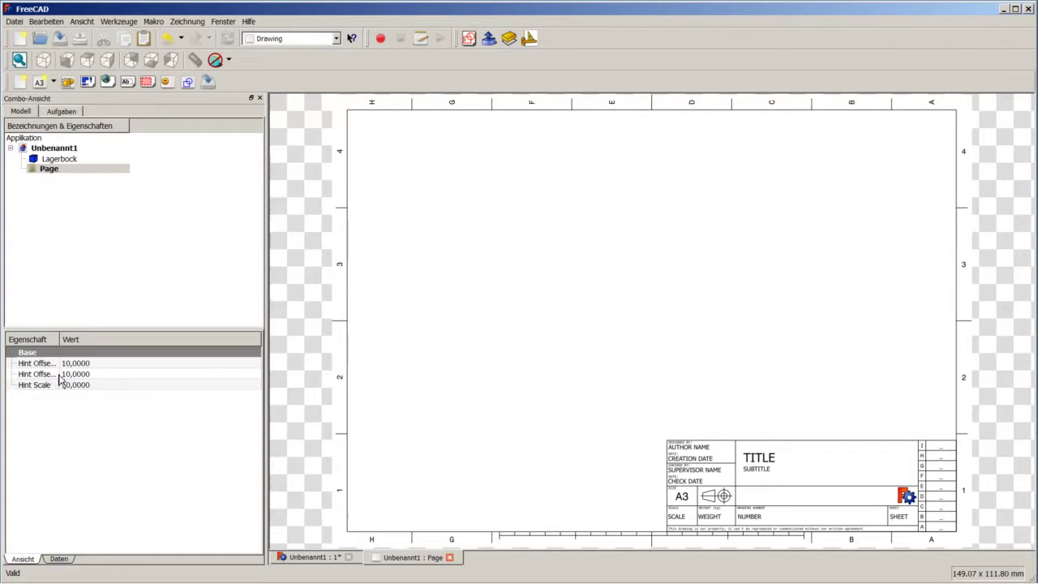
left_click_drag(59, 339, 75, 338)
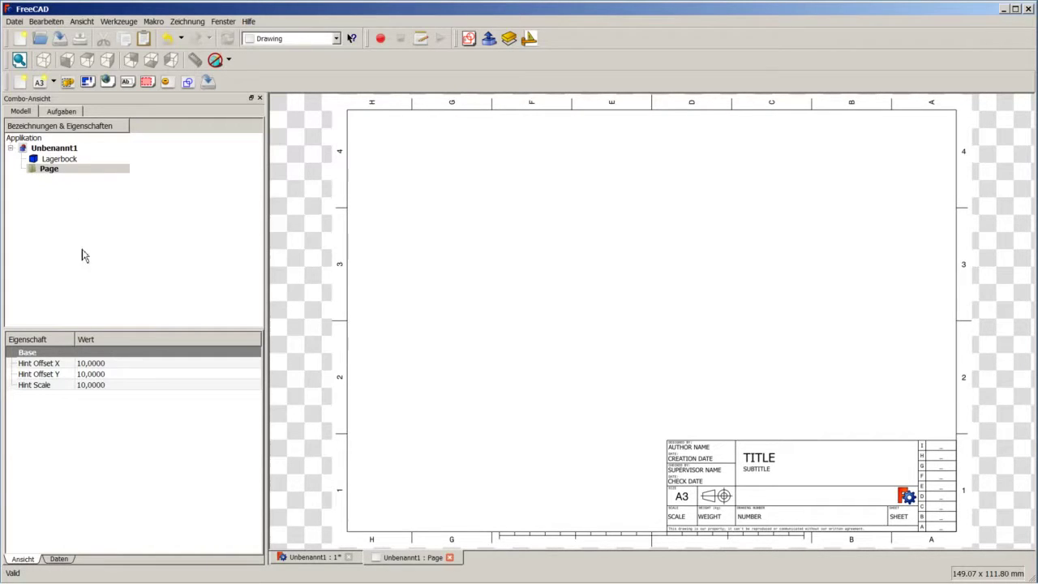
left_click(59, 559)
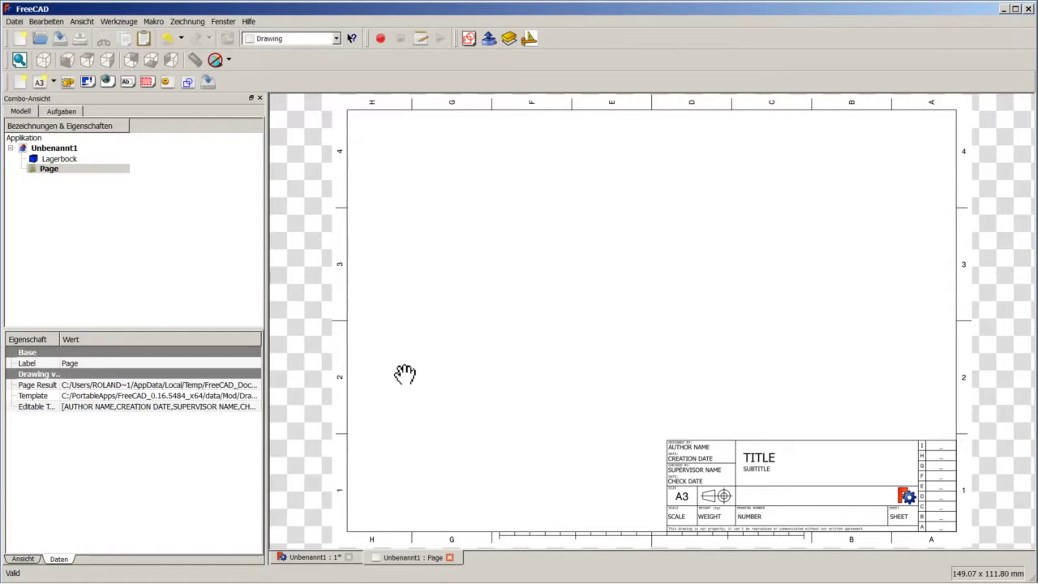
Inspect the Page's Result and Template file paths, then begin editing its Editable Texts.
left_click(234, 389)
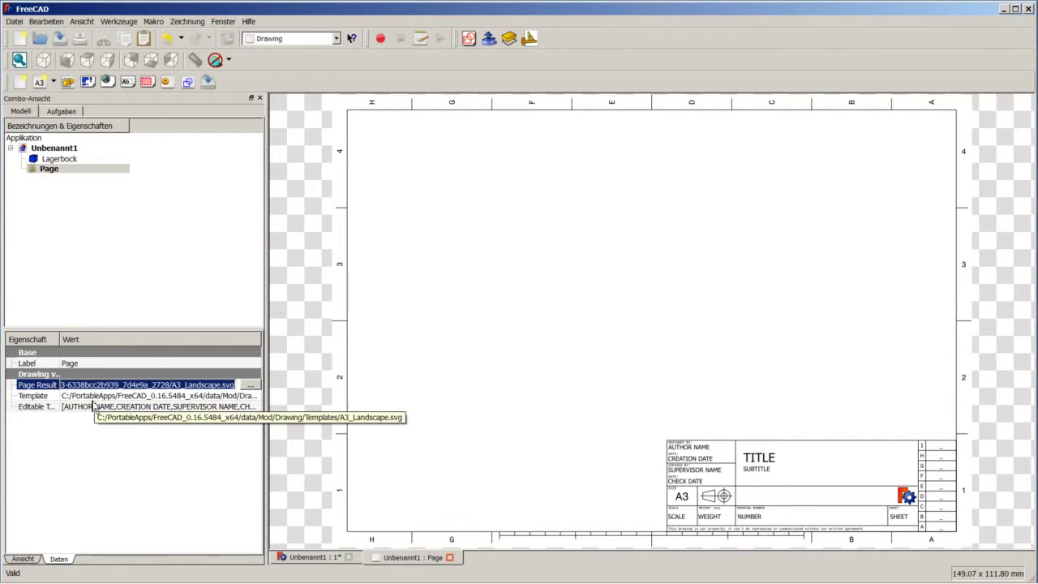
left_click(98, 395)
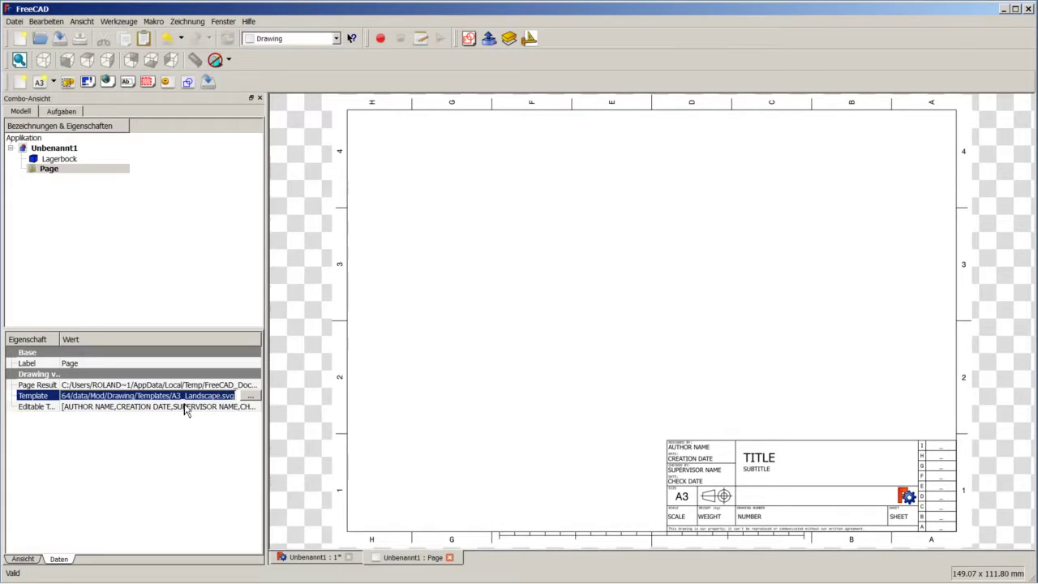
left_click(82, 410)
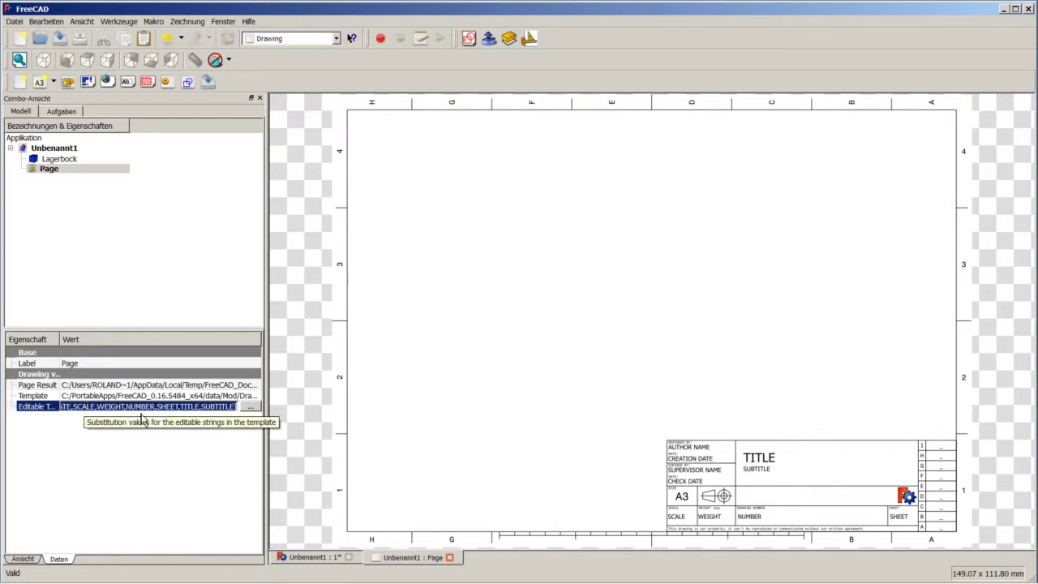
In the title-block text list, enter the designer's name, date 07.01.2016 and scale 1:1.
left_click(251, 409)
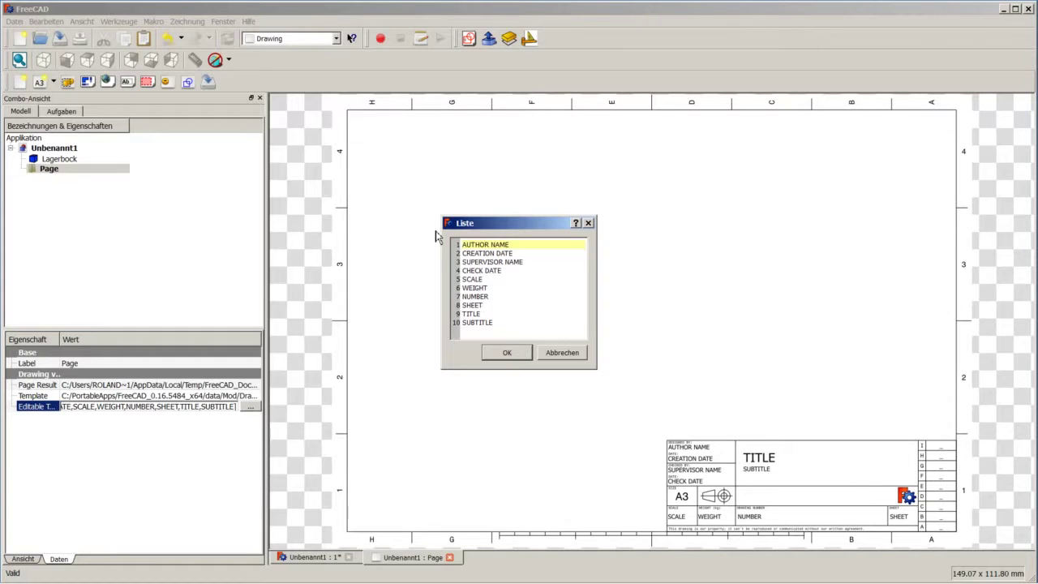
left_click_drag(517, 244, 445, 240)
type("BPLRFE")
double_click(528, 253)
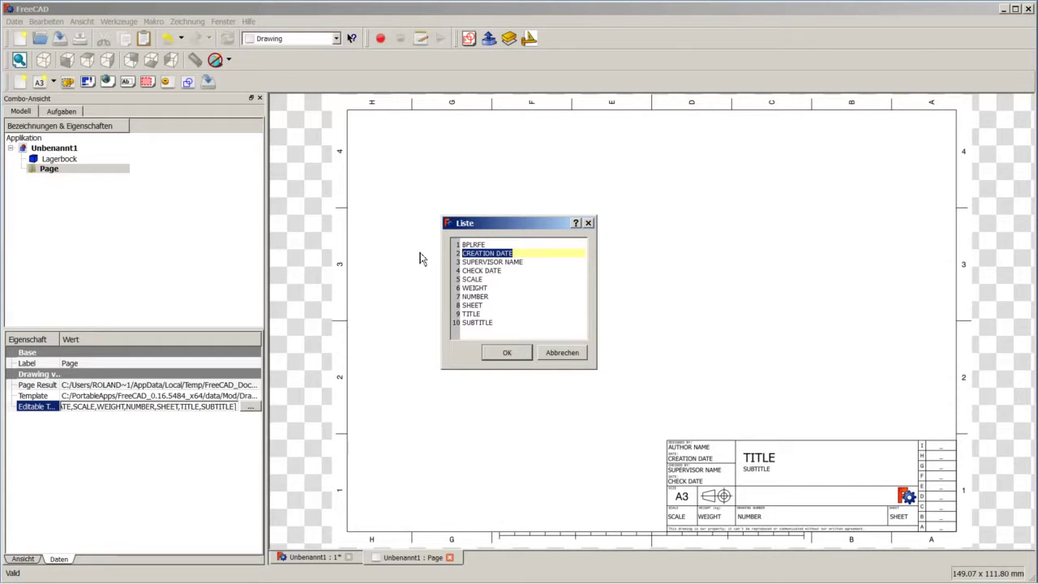
type("07")
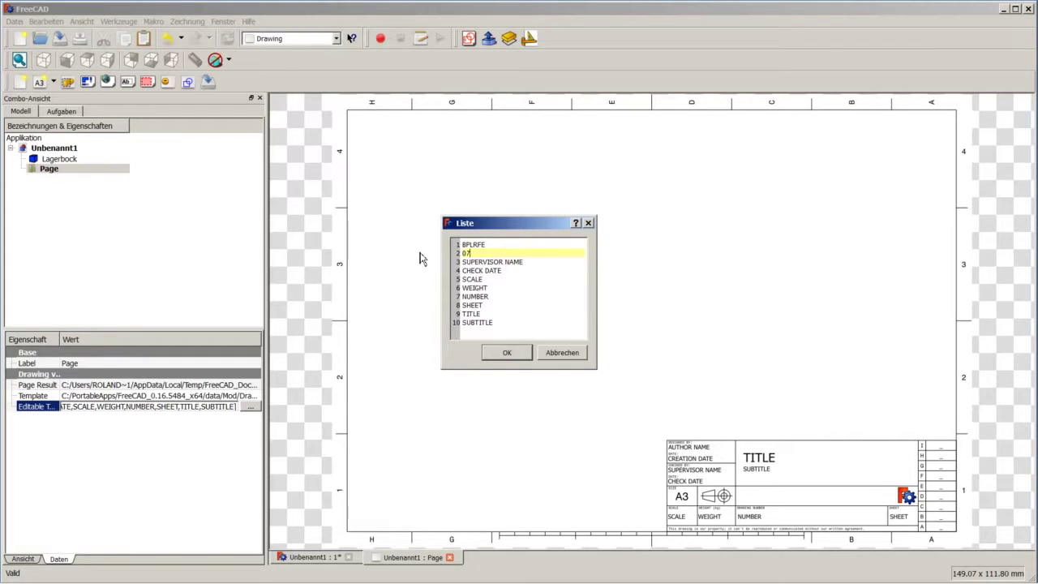
type(".01.2016")
left_click_drag(489, 280, 448, 278)
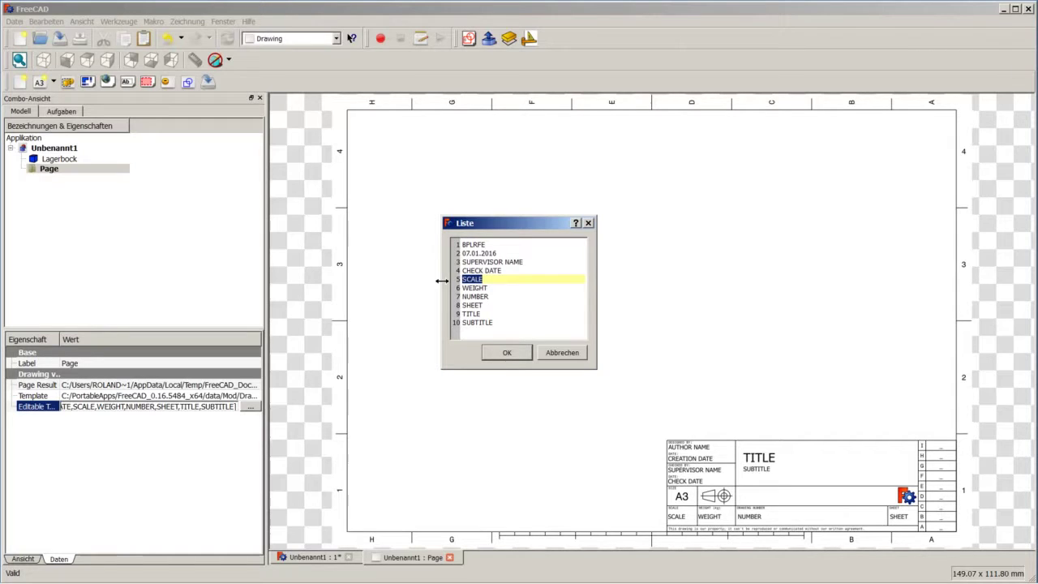
type("1:1")
Set sheet to 1/1, title to 'Tutorial 19' and subtitle to 'Lagerbock'.
double_click(488, 305)
type("1")
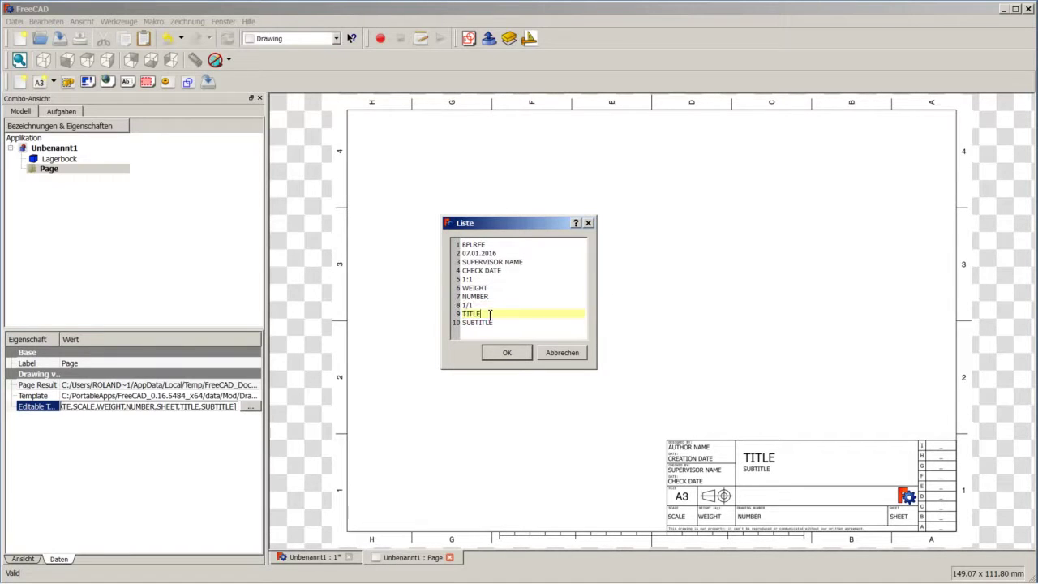
left_click_drag(486, 314, 454, 313)
type("Tutoria")
type("l 19")
left_click_drag(494, 324, 415, 314)
left_click_drag(503, 323, 456, 324)
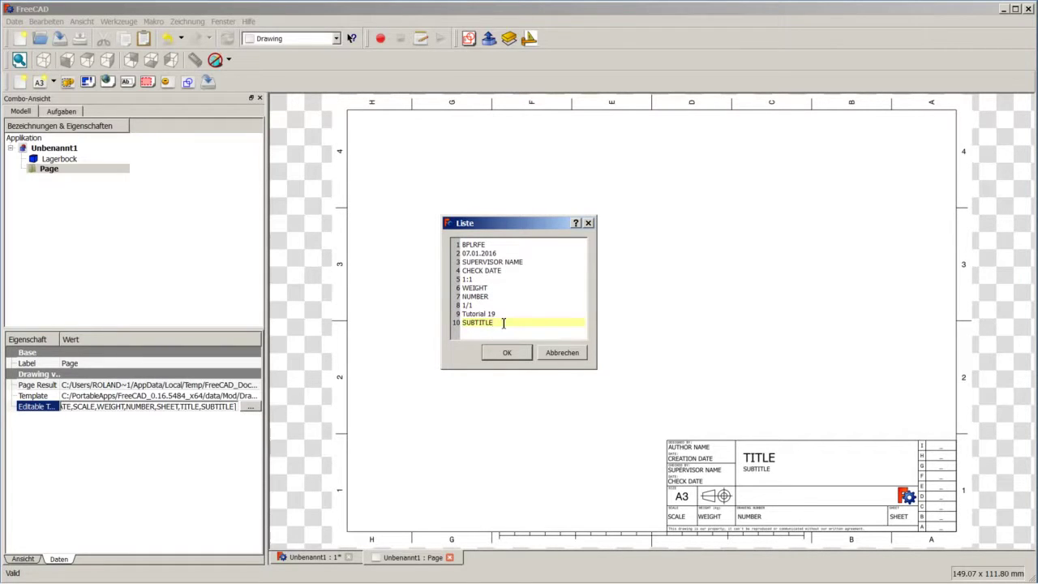
type("Lagerbock")
Apply the texts and zoom in to check Tutorial 19, Lagerbock and 07.01.2016 in the title block.
left_click(509, 354)
scroll(804, 510, "down", 1)
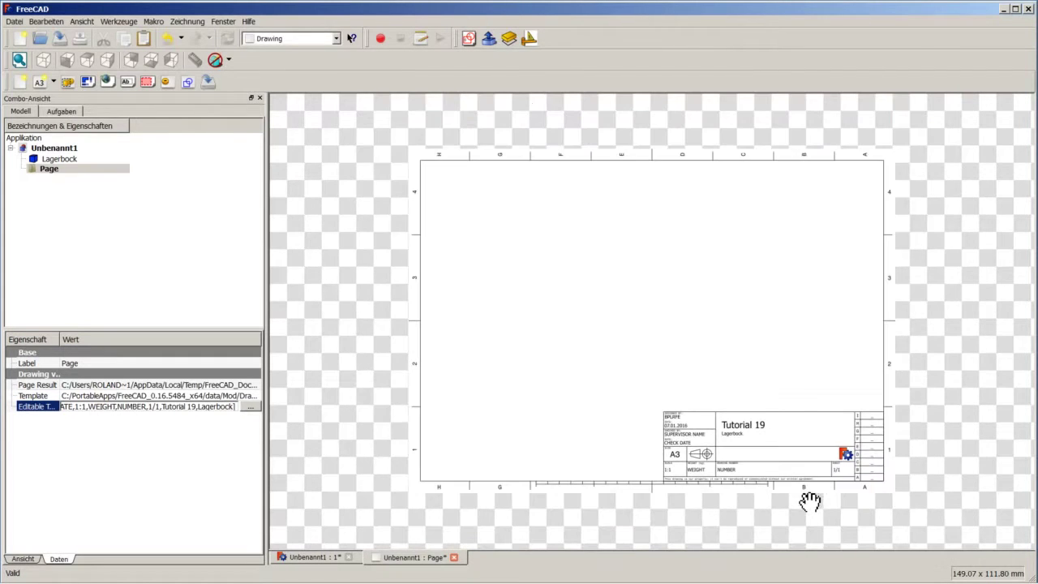
scroll(808, 498, "up", 1)
scroll(845, 456, "up", 3)
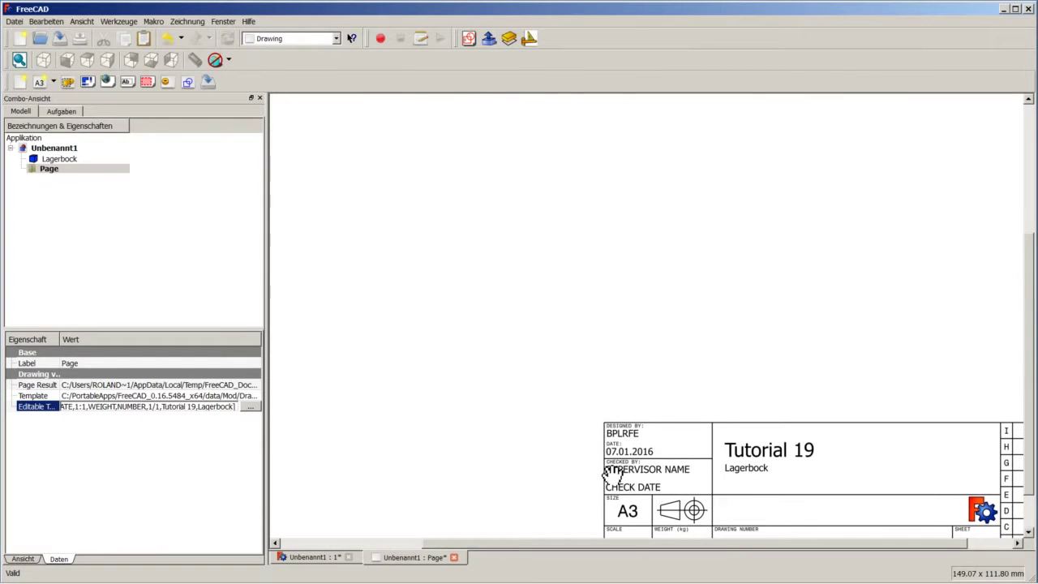
scroll(760, 490, "down", 1)
scroll(778, 493, "down", 2)
scroll(848, 493, "down", 1)
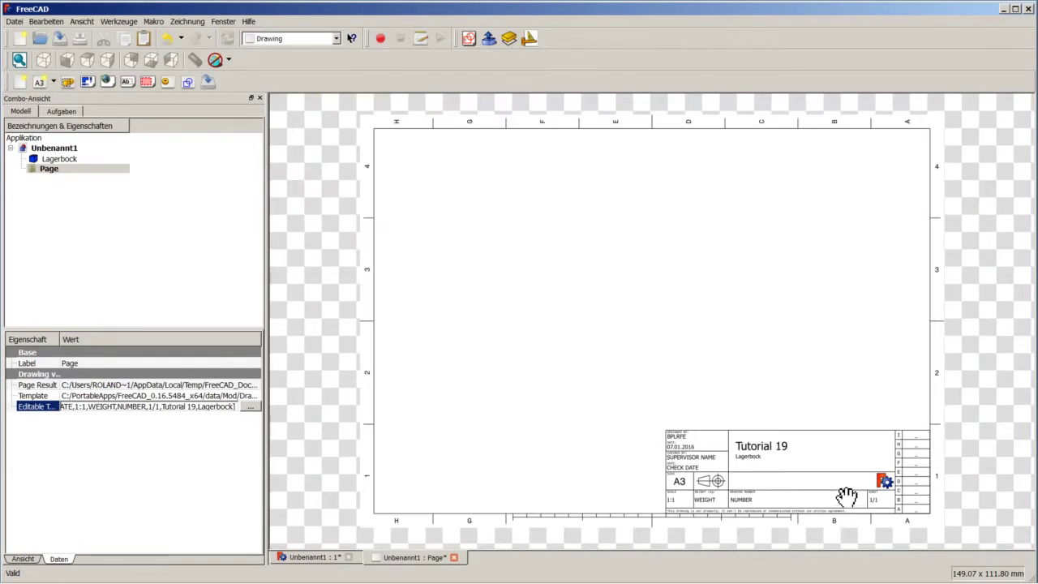
scroll(857, 505, "down", 1)
scroll(852, 495, "up", 2)
scroll(808, 485, "up", 1)
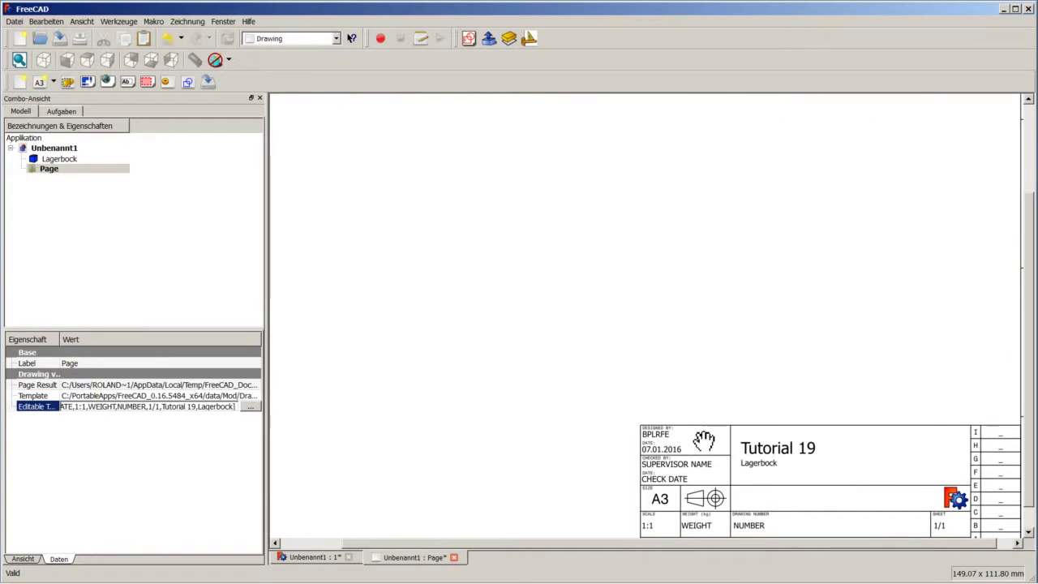
scroll(685, 453, "up", 2)
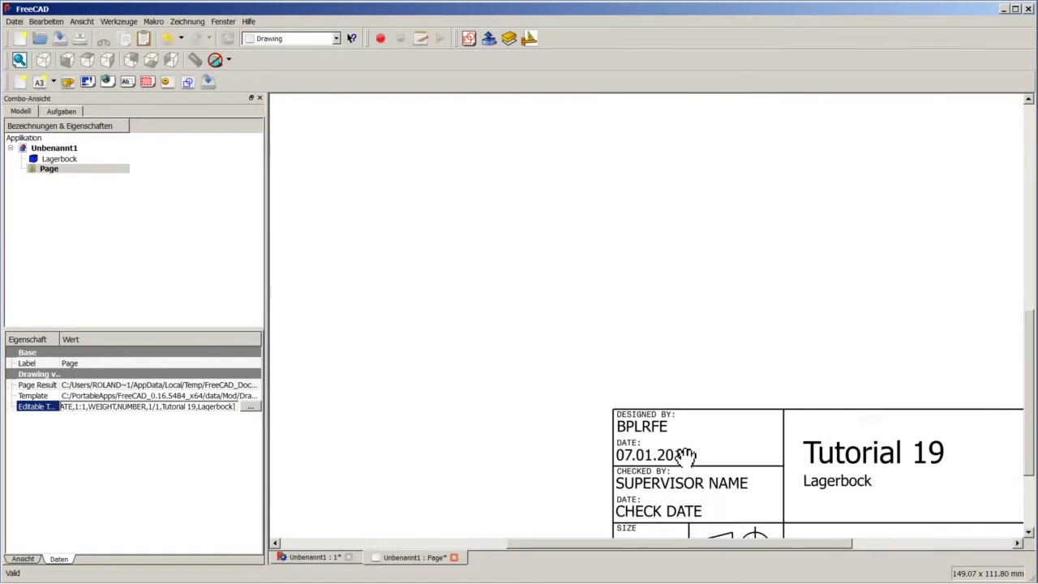
scroll(684, 455, "up", 2)
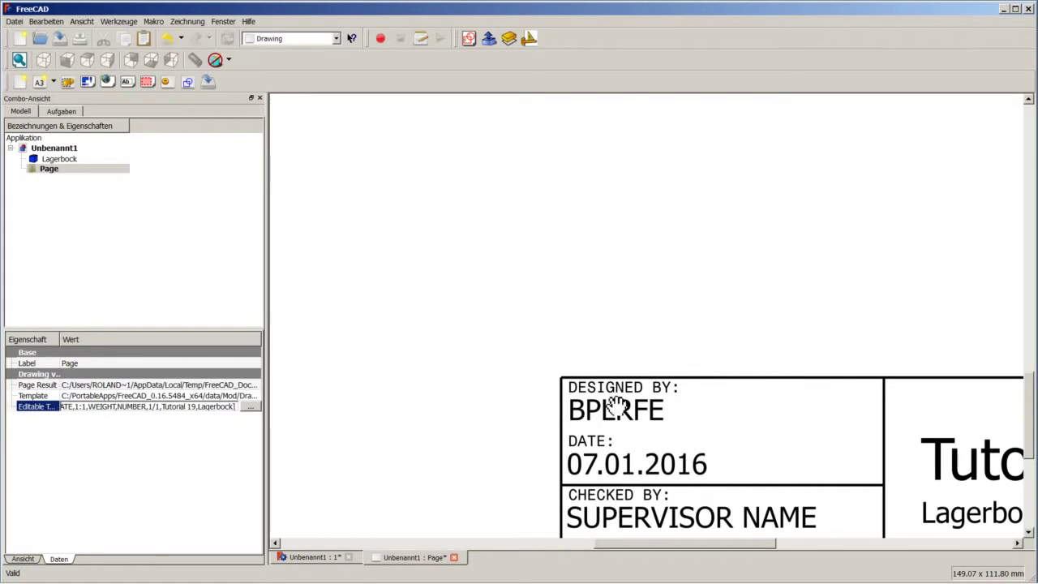
Zoom back out and select the Page's Template property to inspect its file path.
scroll(613, 462, "down", 1)
scroll(616, 469, "down", 1)
scroll(616, 470, "down", 2)
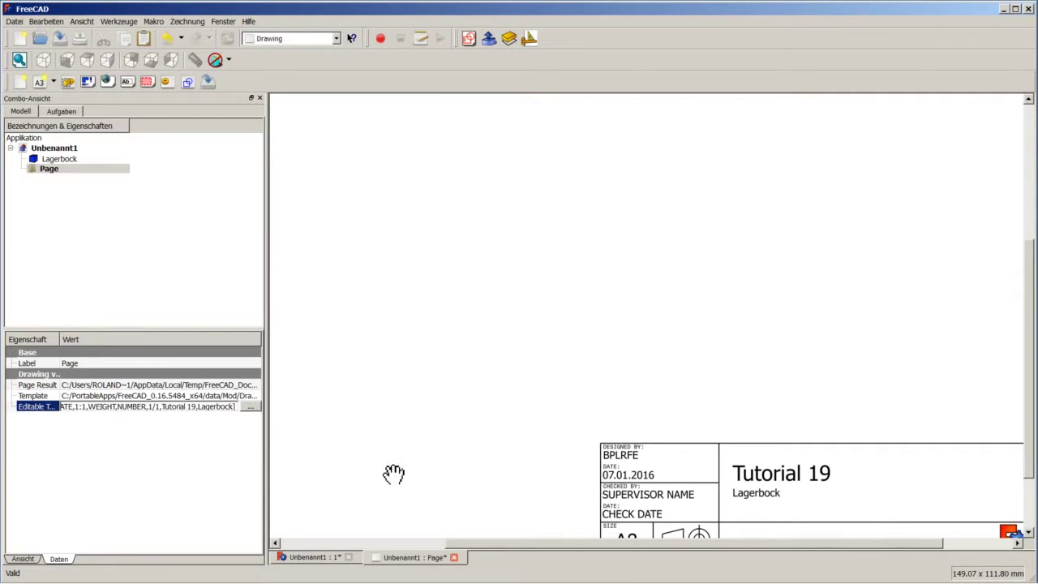
left_click(65, 397)
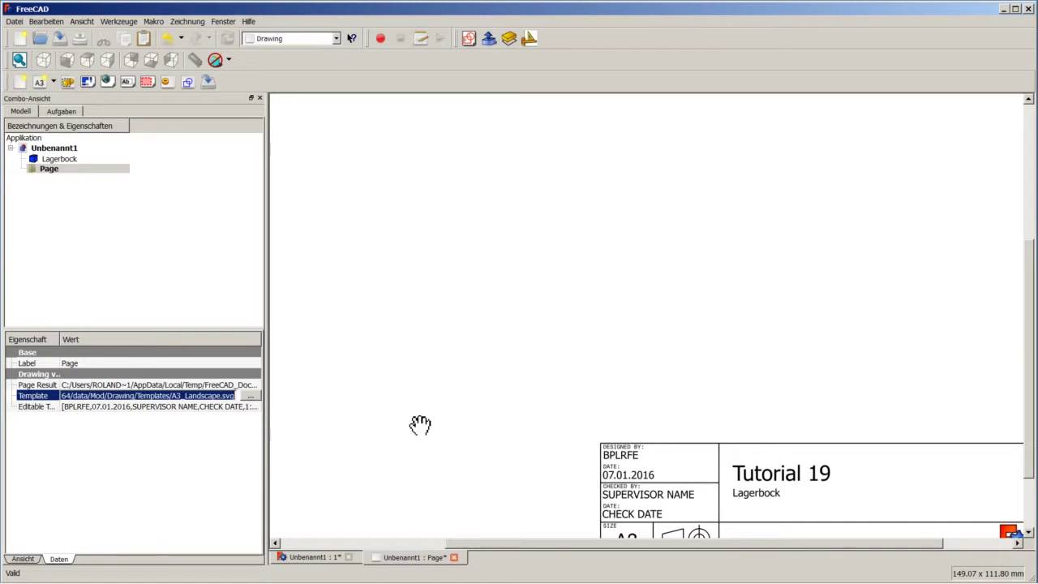
mouse_move(166, 581)
left_click(155, 574)
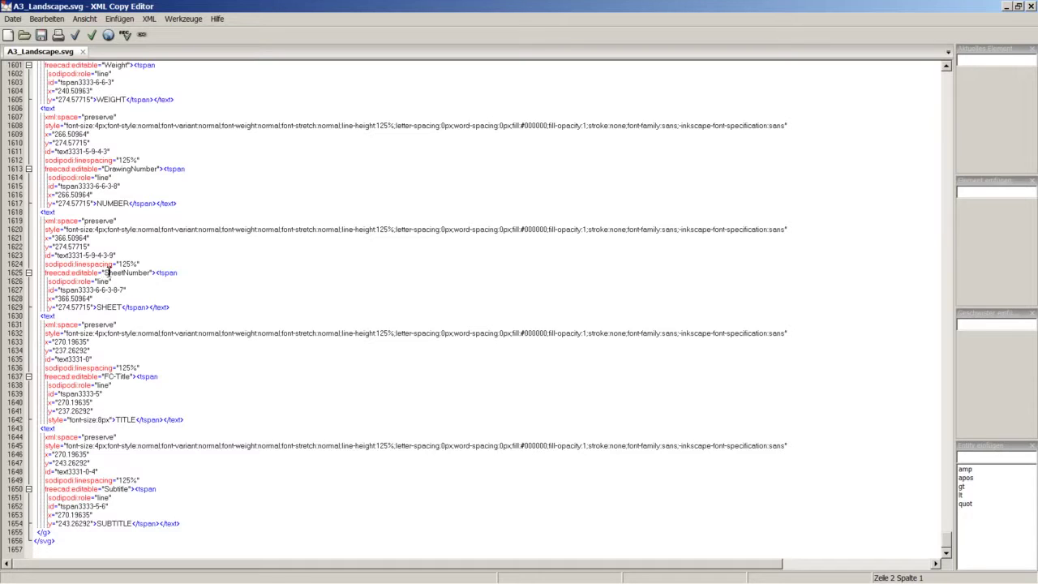
left_click_drag(105, 273, 151, 273)
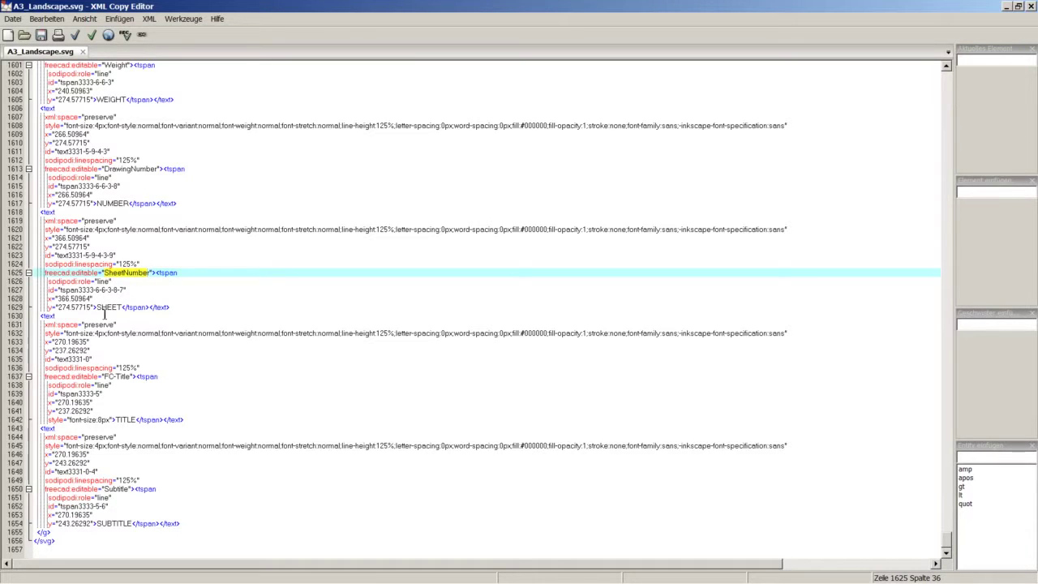
left_click_drag(97, 308, 123, 308)
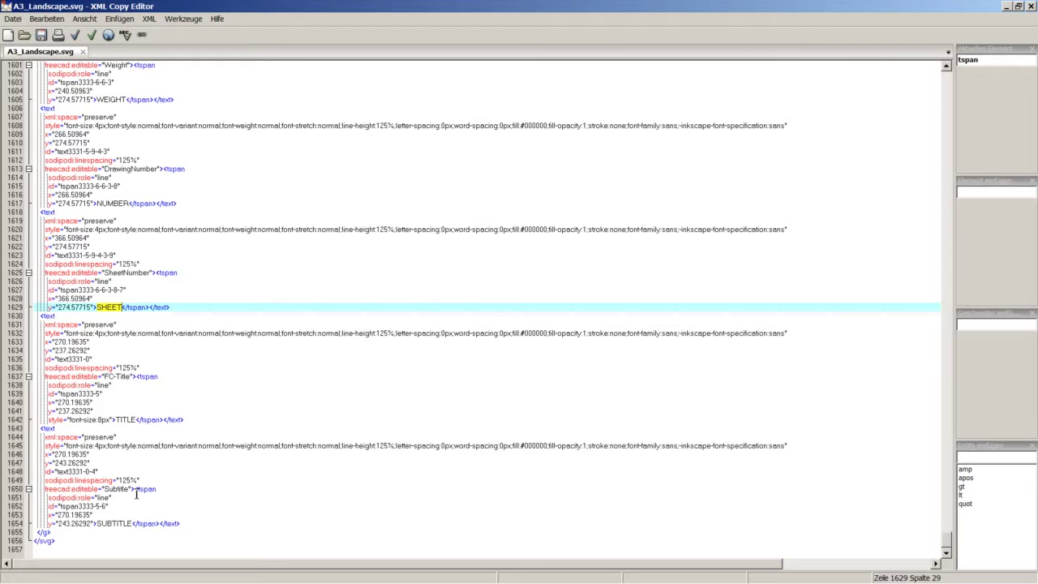
scroll(203, 403, "up", 2)
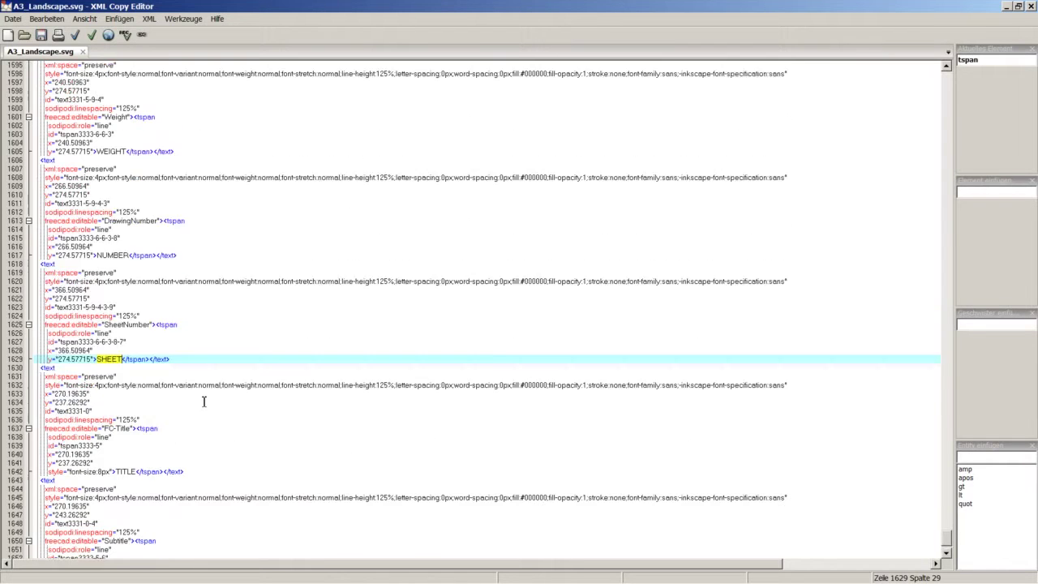
scroll(211, 397, "up", 1)
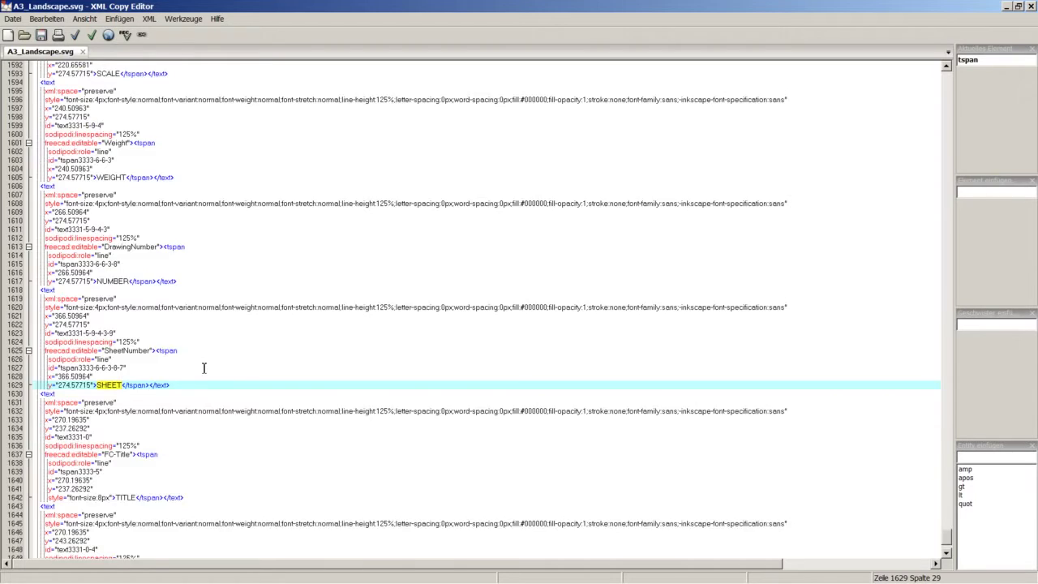
scroll(203, 367, "up", 5)
scroll(207, 368, "up", 3)
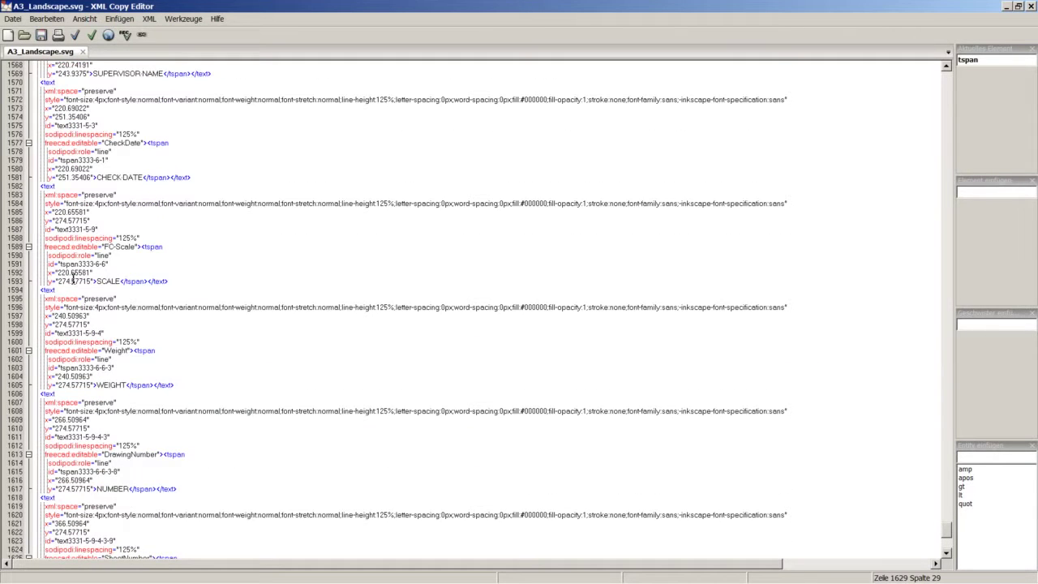
scroll(78, 292, "down", 6)
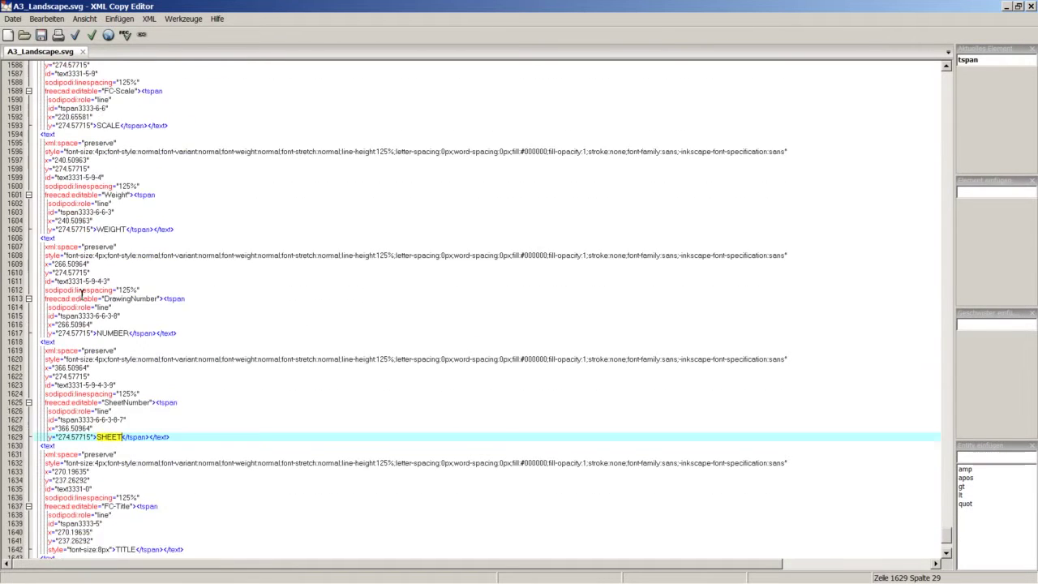
scroll(81, 293, "down", 3)
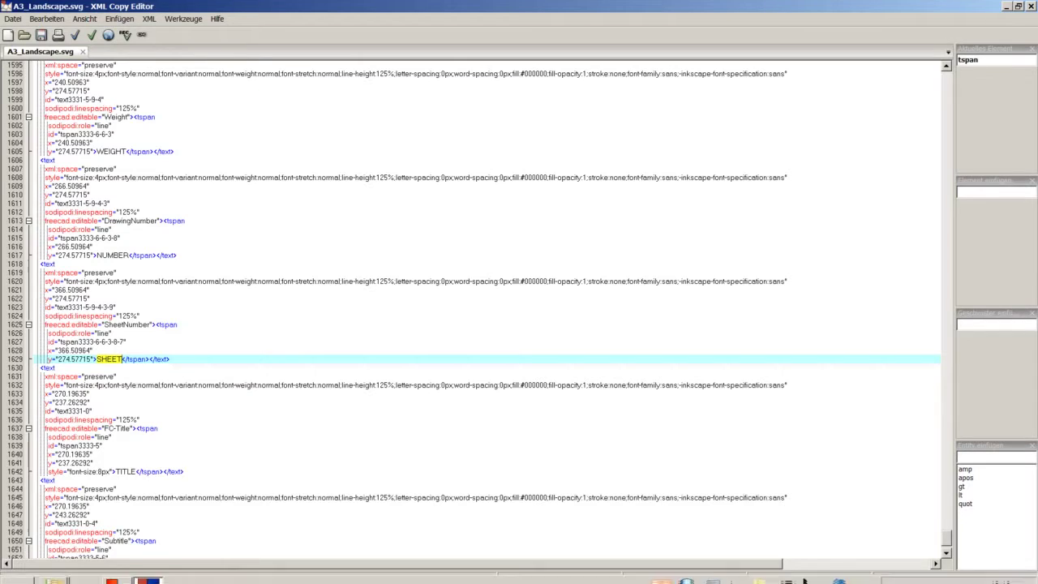
Return to FreeCAD and look through the view options on the page and 3D model, changing nothing.
left_click(148, 572)
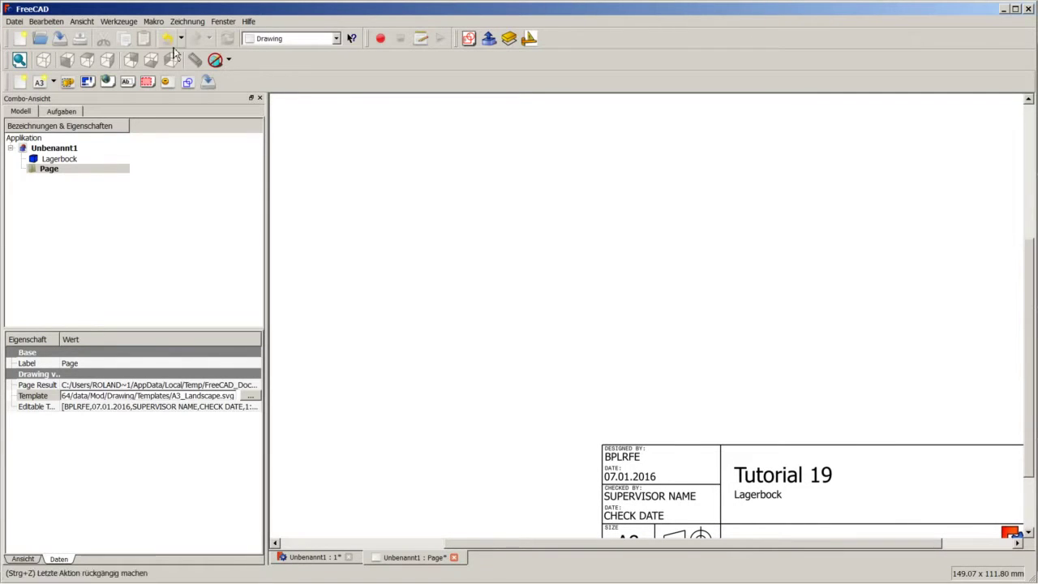
left_click(82, 21)
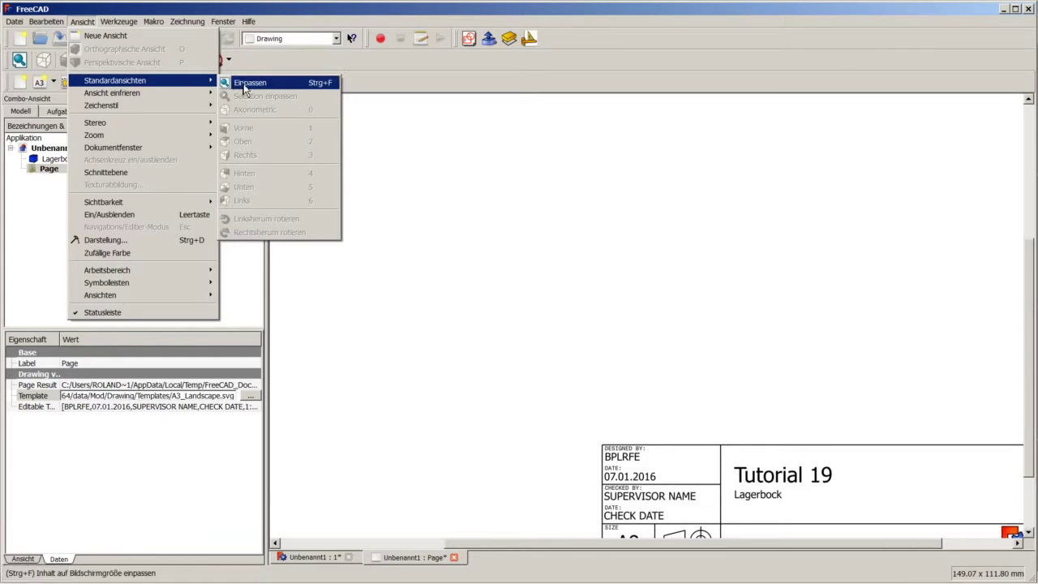
mouse_move(115, 81)
left_click(448, 195)
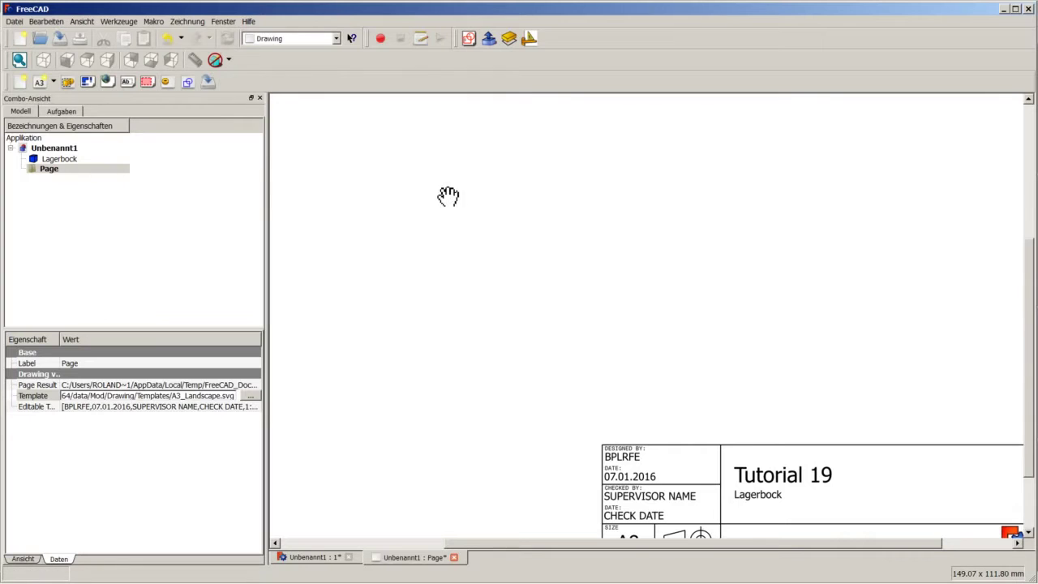
left_click(315, 559)
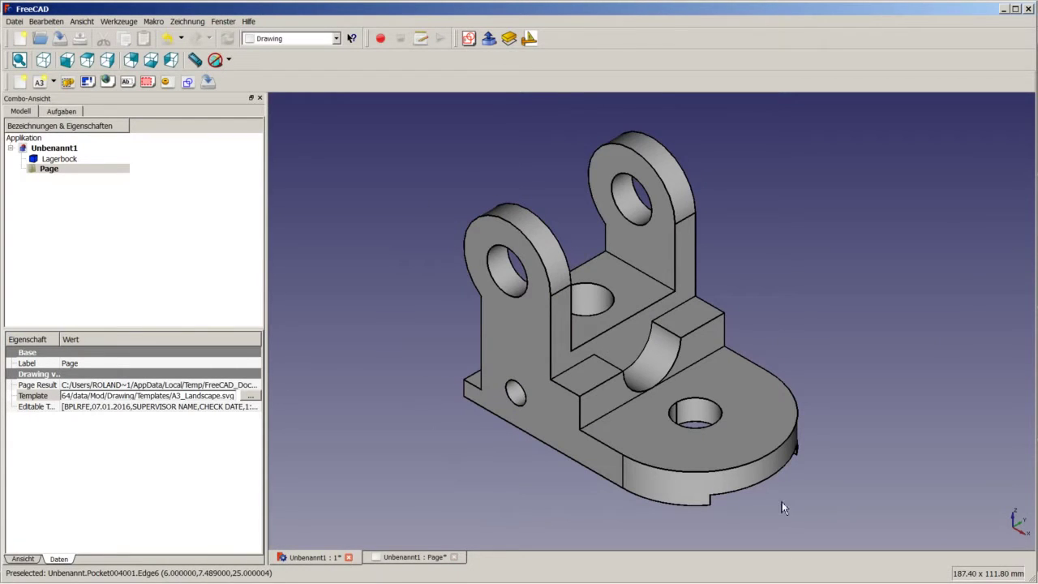
right_click(424, 344)
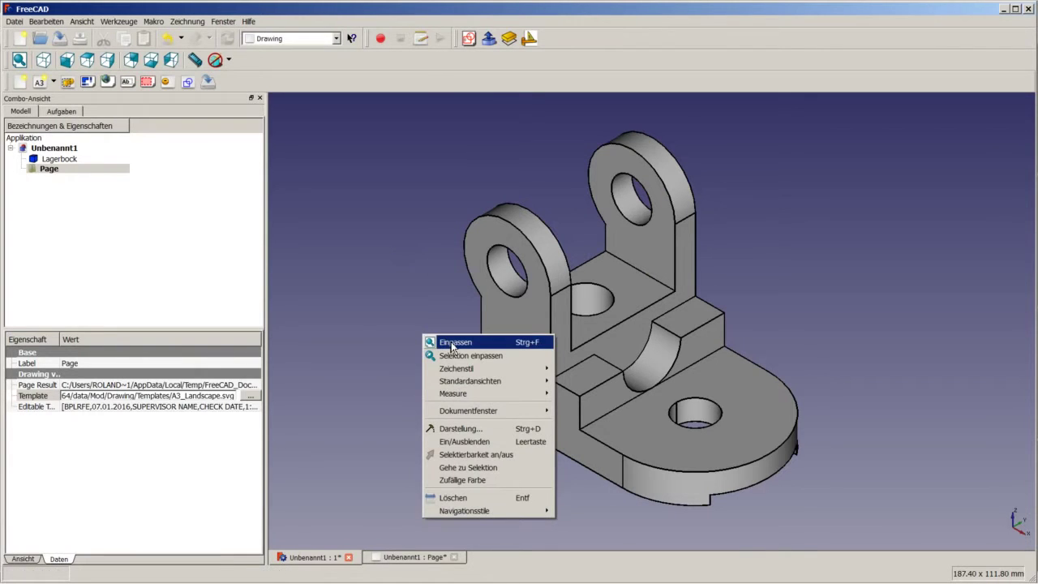
left_click(405, 319)
On the Page tab, zoom out to show the full A3 sheet and select Lagerbock in the tree.
left_click(402, 556)
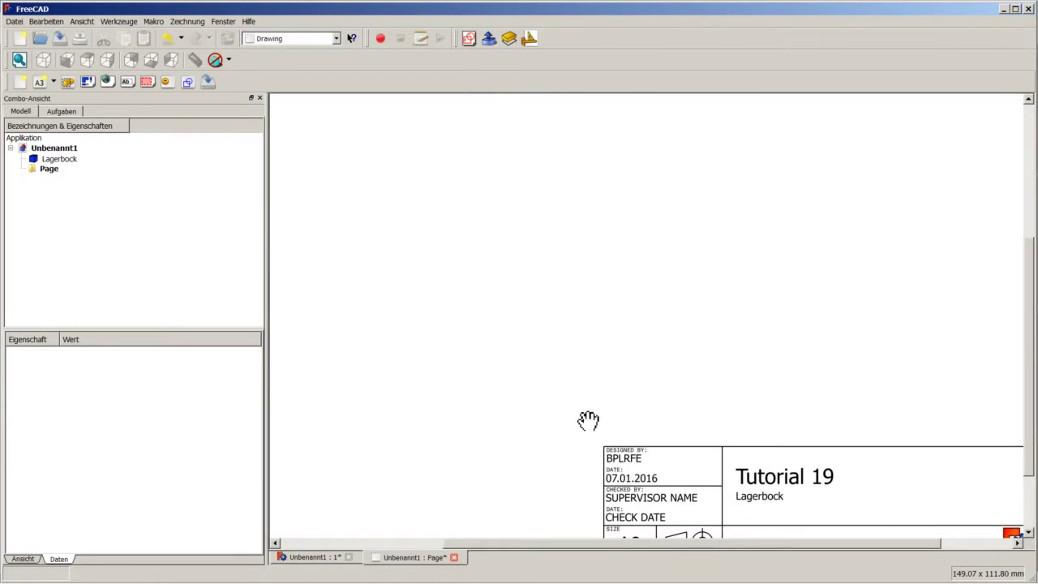
right_click(634, 341)
mouse_move(657, 372)
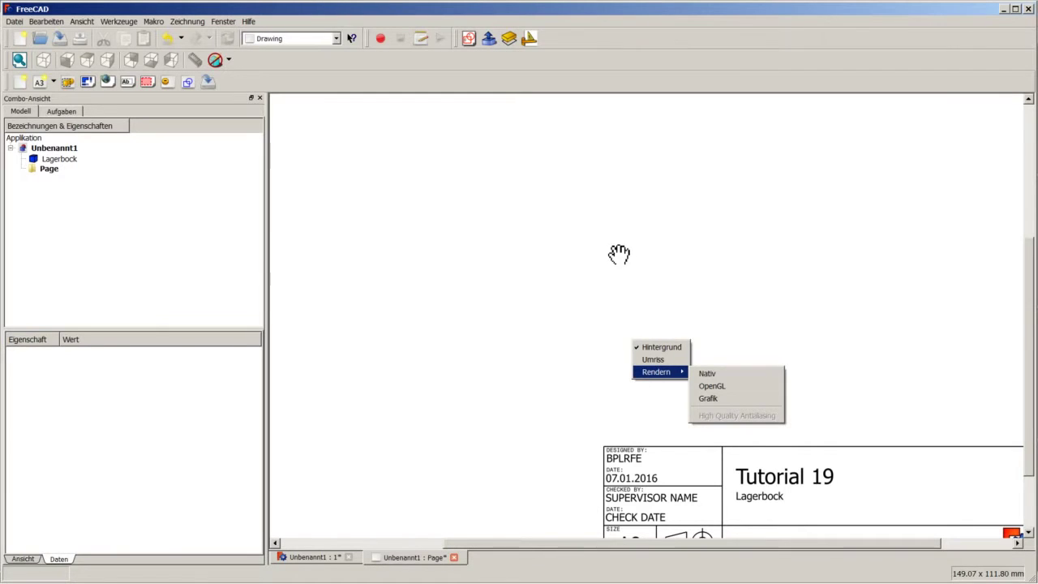
left_click(558, 240)
scroll(667, 299, "down", 3)
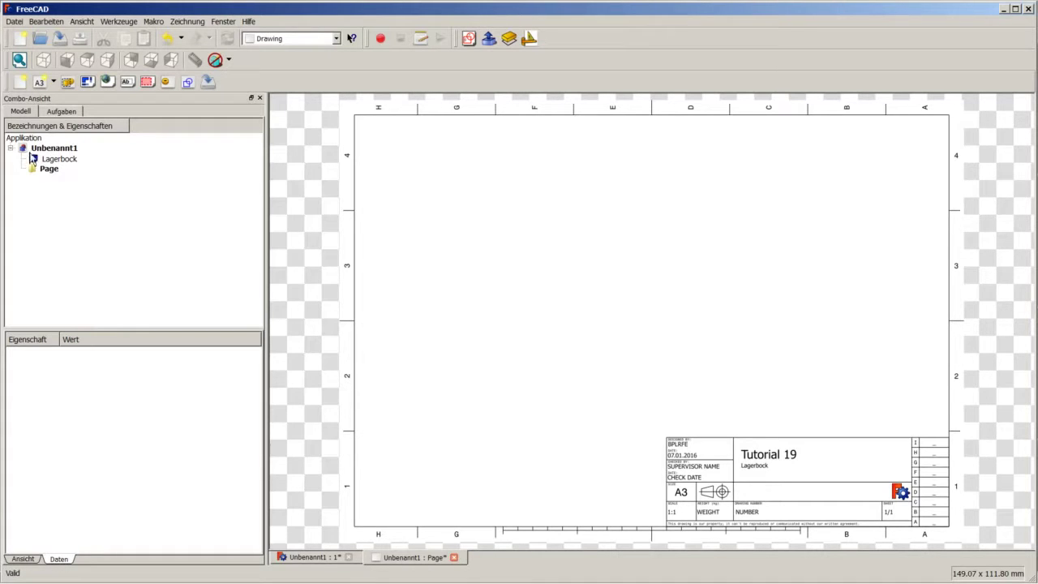
left_click(57, 160)
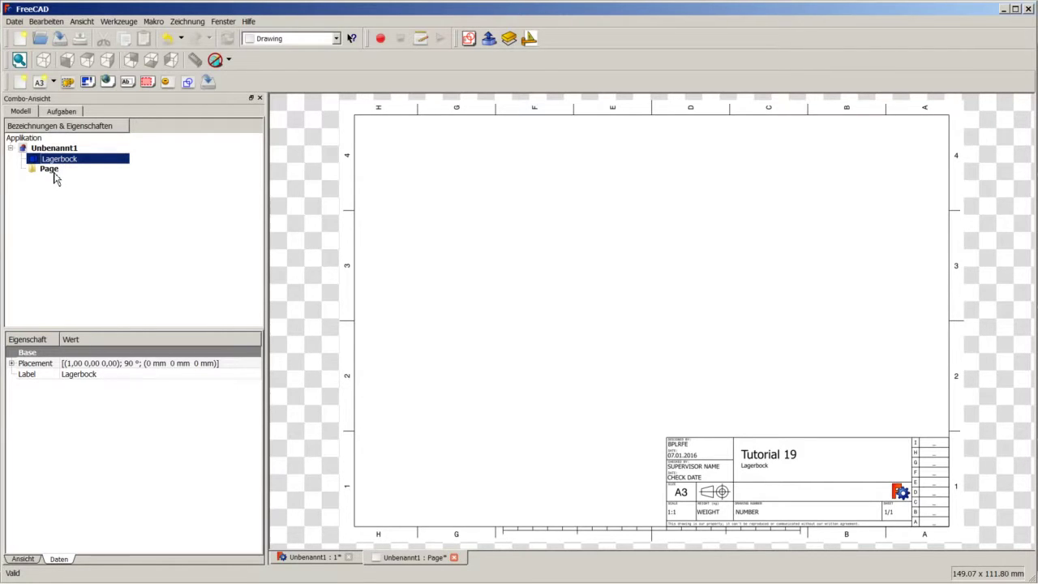
Ctrl-select Page in the model tree so it joins the selected Lagerbock part.
left_click(54, 171, "ctrl")
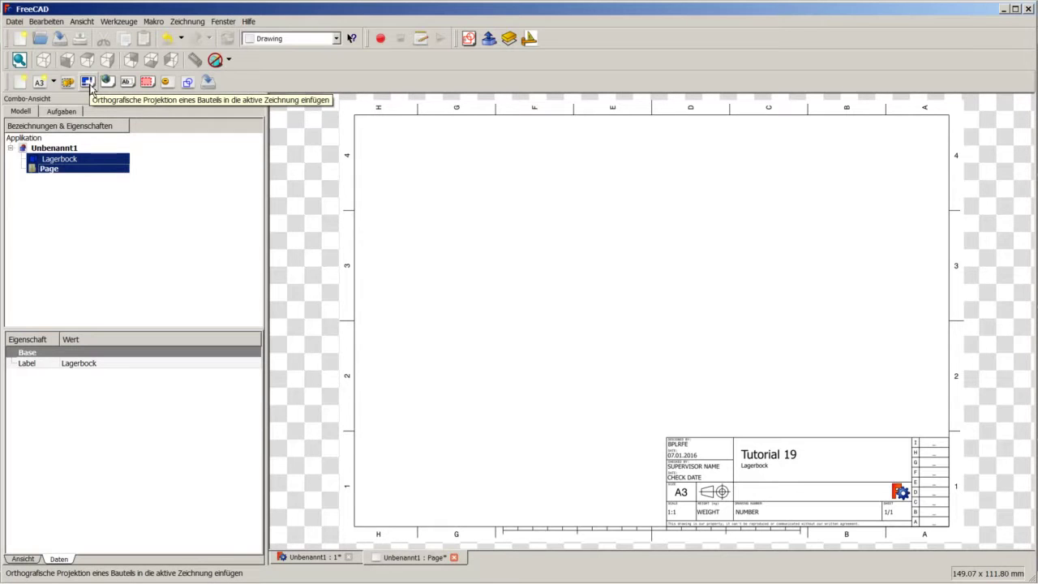
Start an orthographic projection of Lagerbock using Erster Winkel (first-angle) projection.
left_click(88, 81)
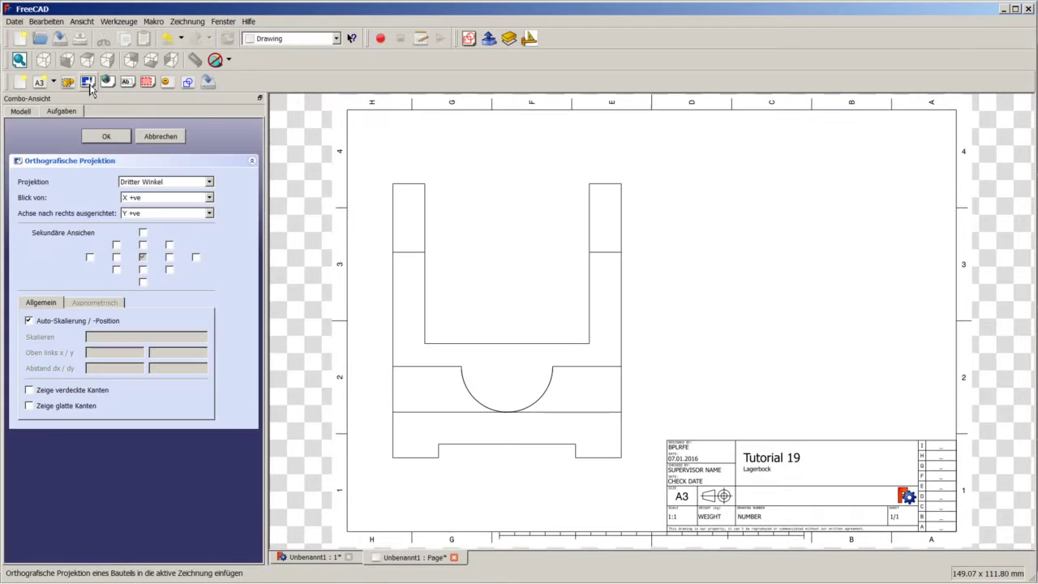
left_click(183, 186)
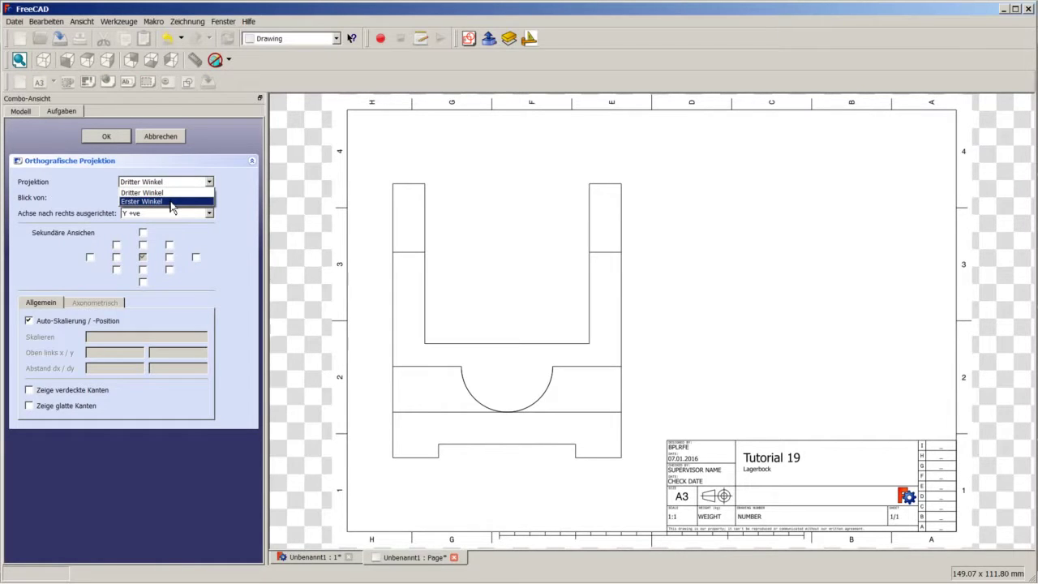
left_click(172, 201)
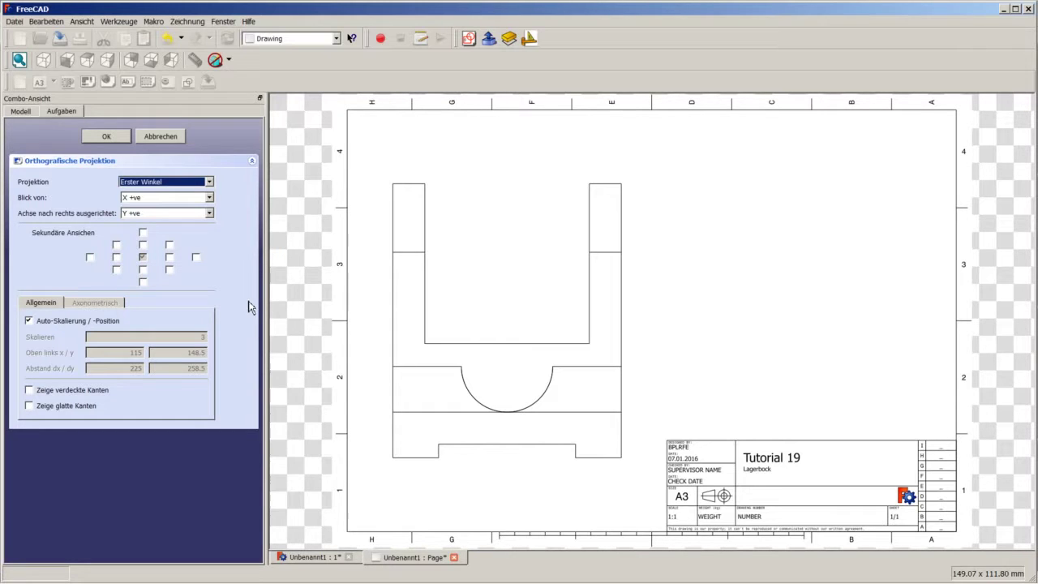
left_click(314, 559)
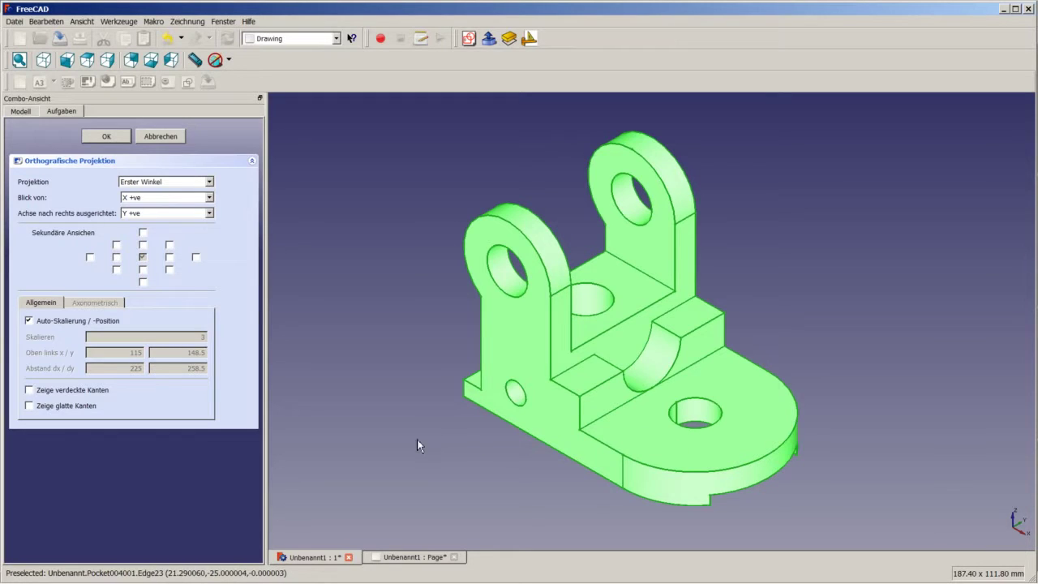
left_click(403, 559)
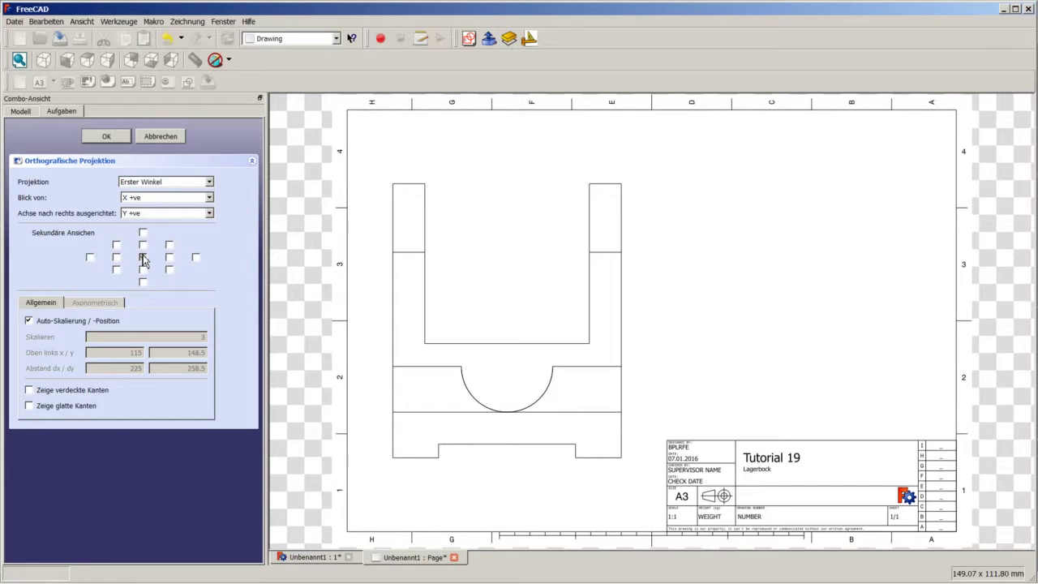
Set the projection's view direction to Z +ve so the top view shows the two holes.
left_click(210, 199)
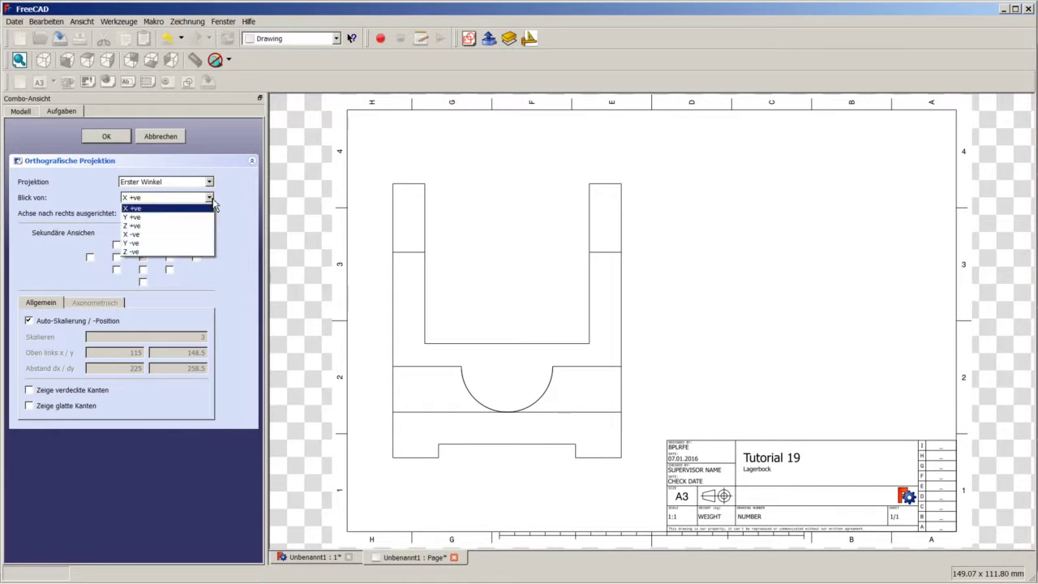
left_click(166, 228)
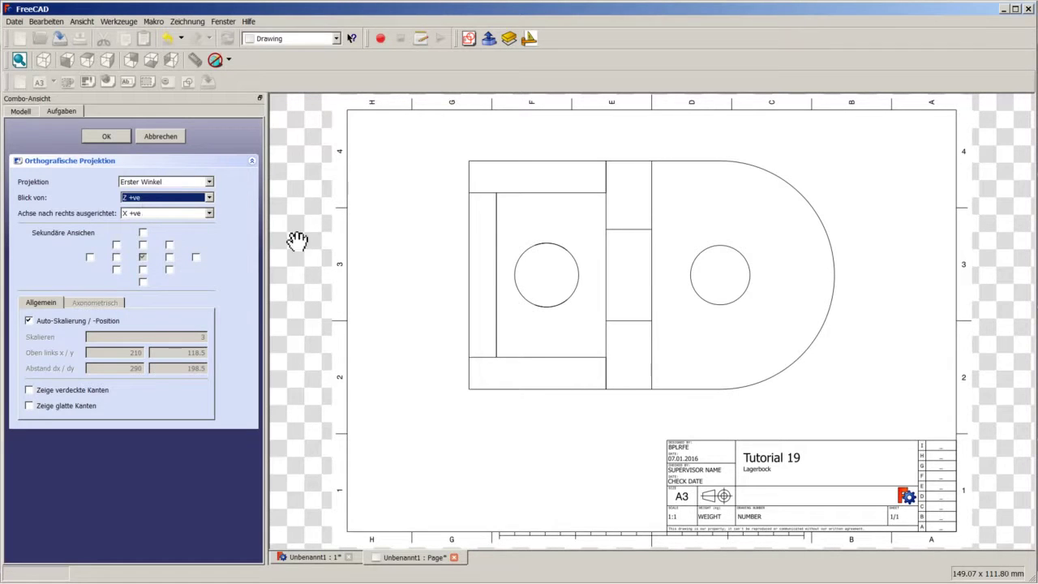
left_click(316, 558)
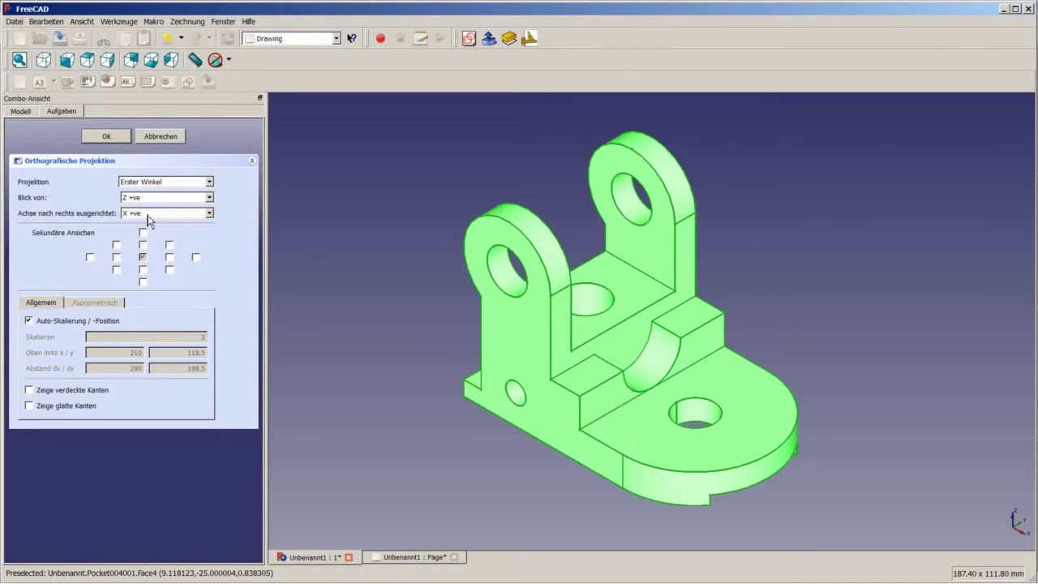
left_click(429, 558)
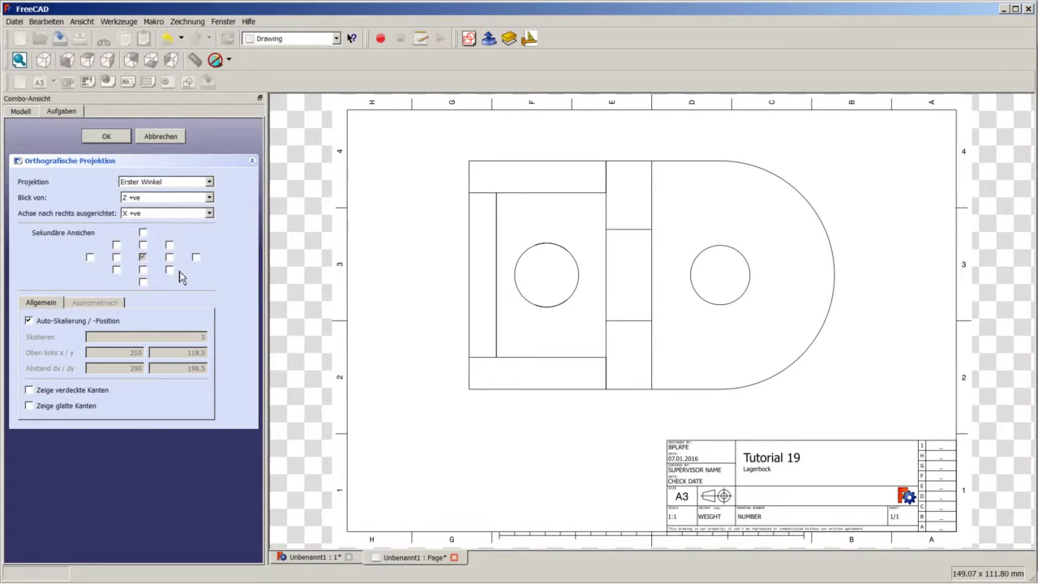
Enable the side and top secondary views, trying the isometric corner views and then unticking them.
left_click(117, 258)
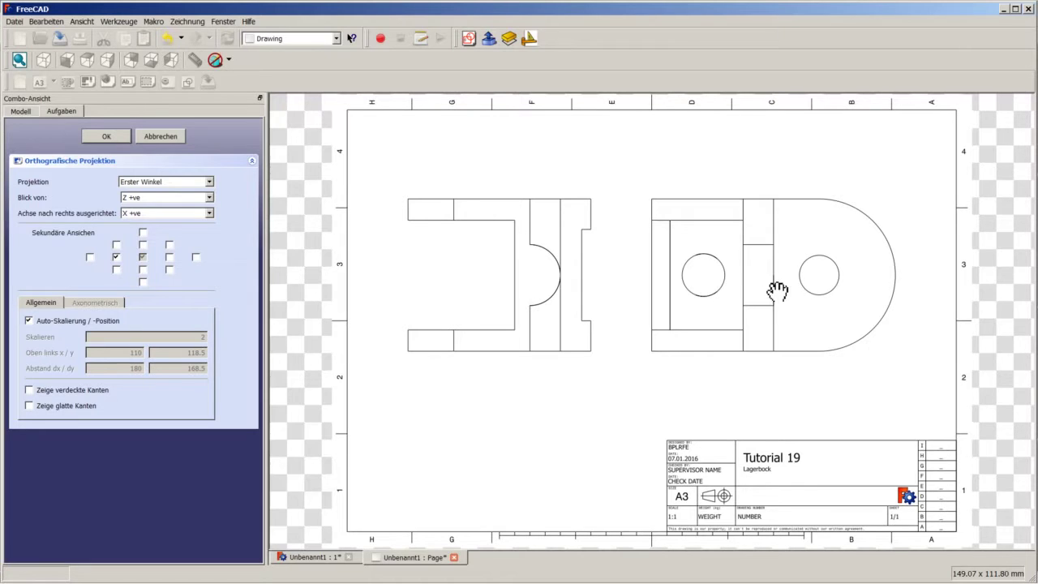
left_click(143, 245)
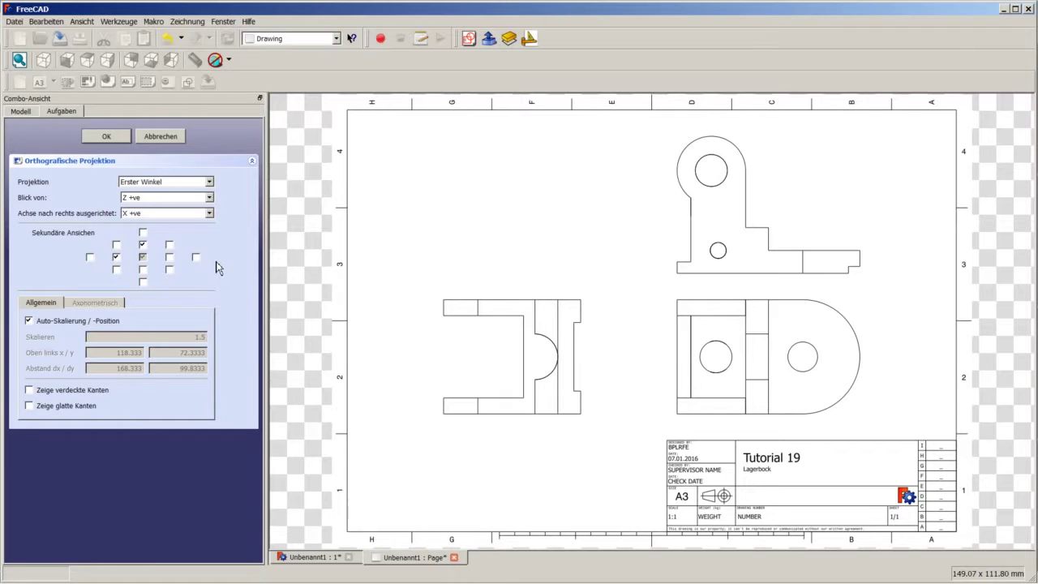
left_click(169, 244)
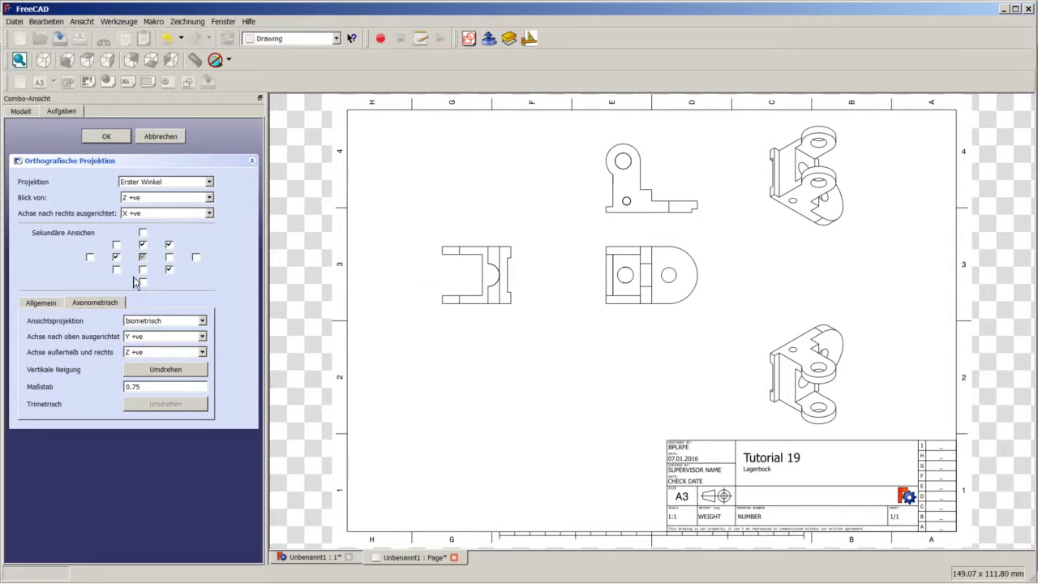
left_click(169, 270)
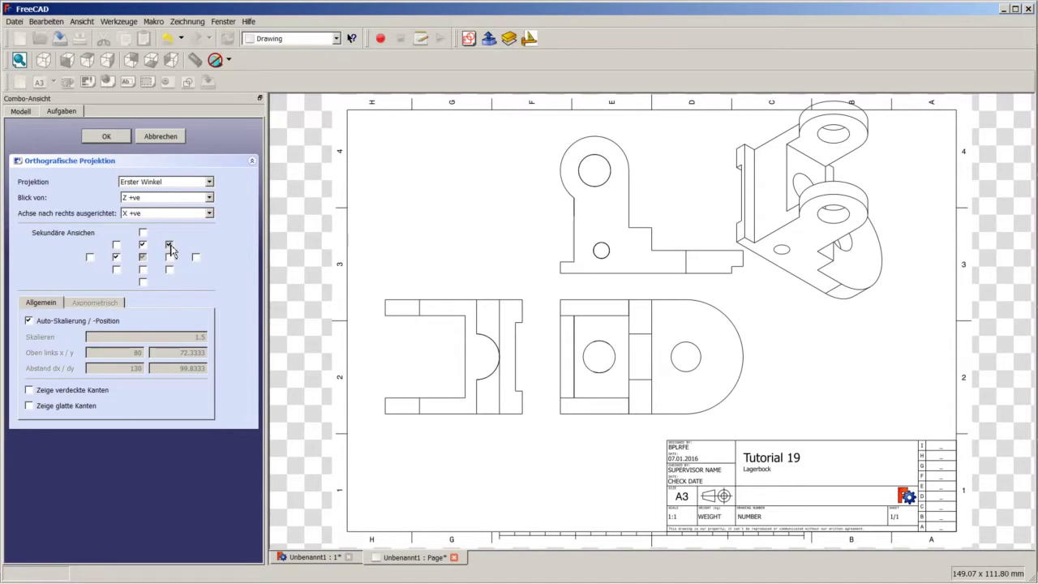
left_click(170, 244)
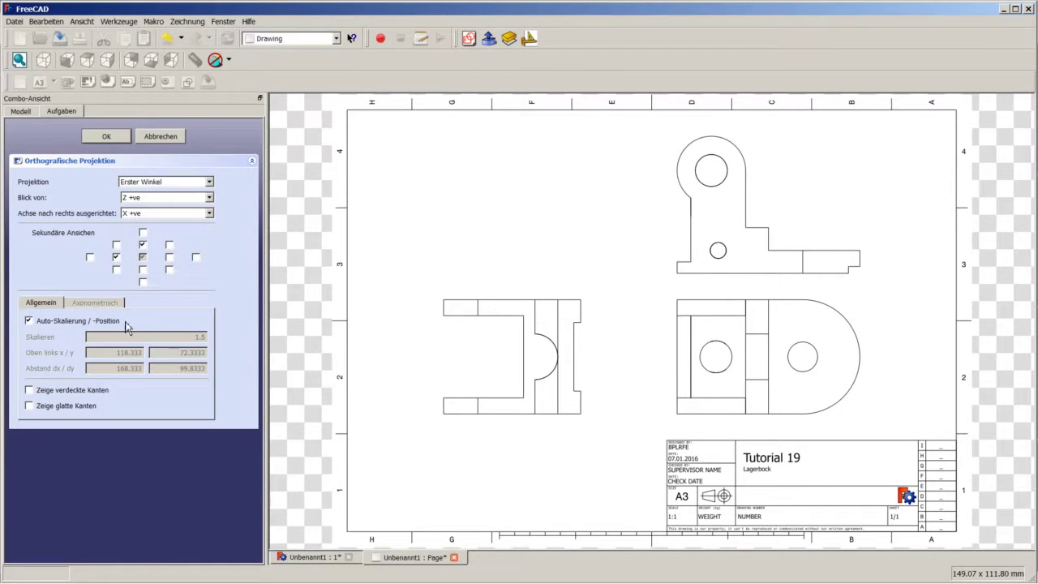
Turn off automatic scaling and overwrite the 1.5 scale value with a new scale.
left_click(39, 324)
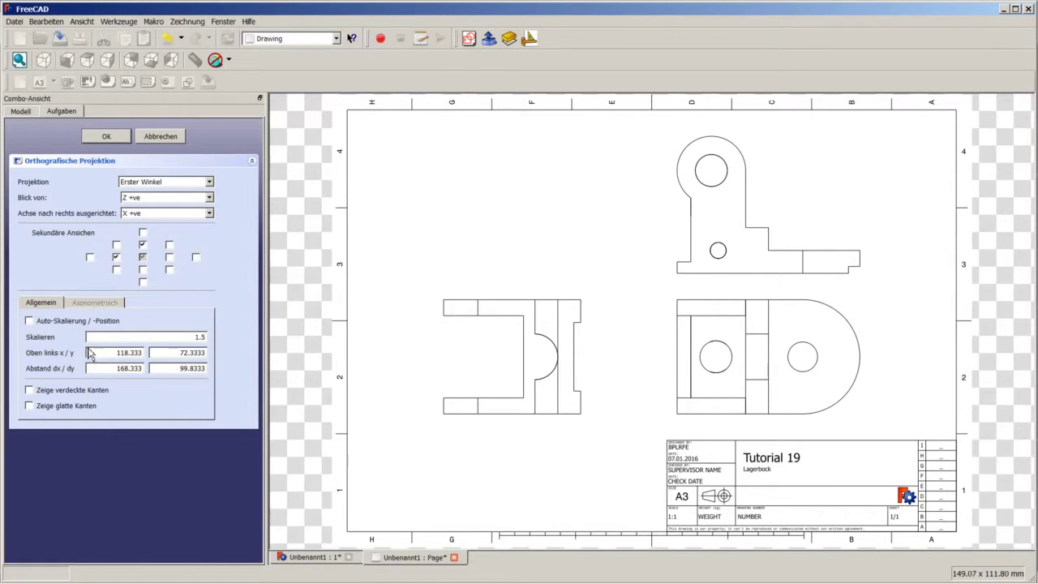
double_click(198, 338)
type("2")
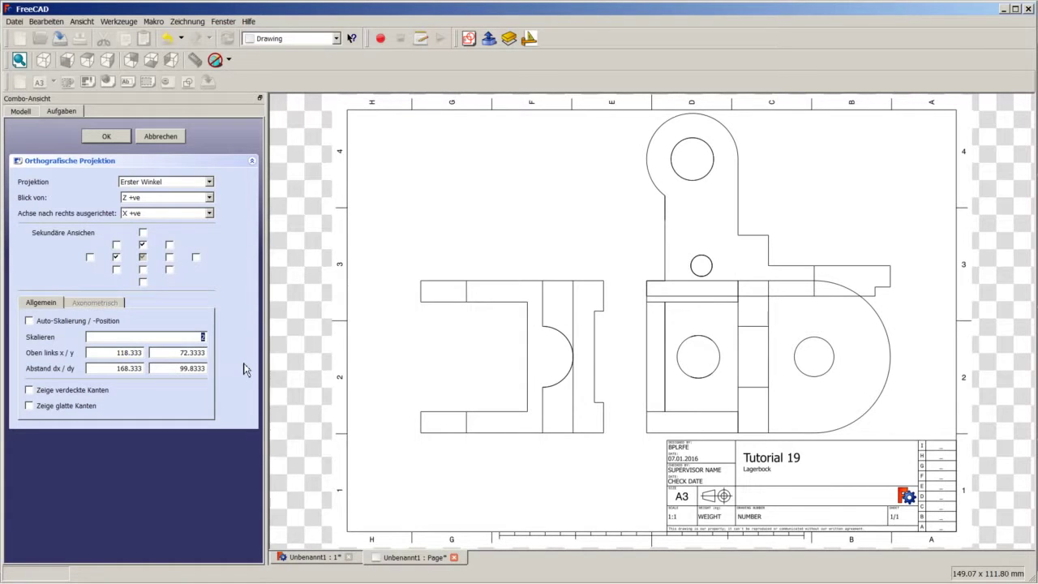
type("1")
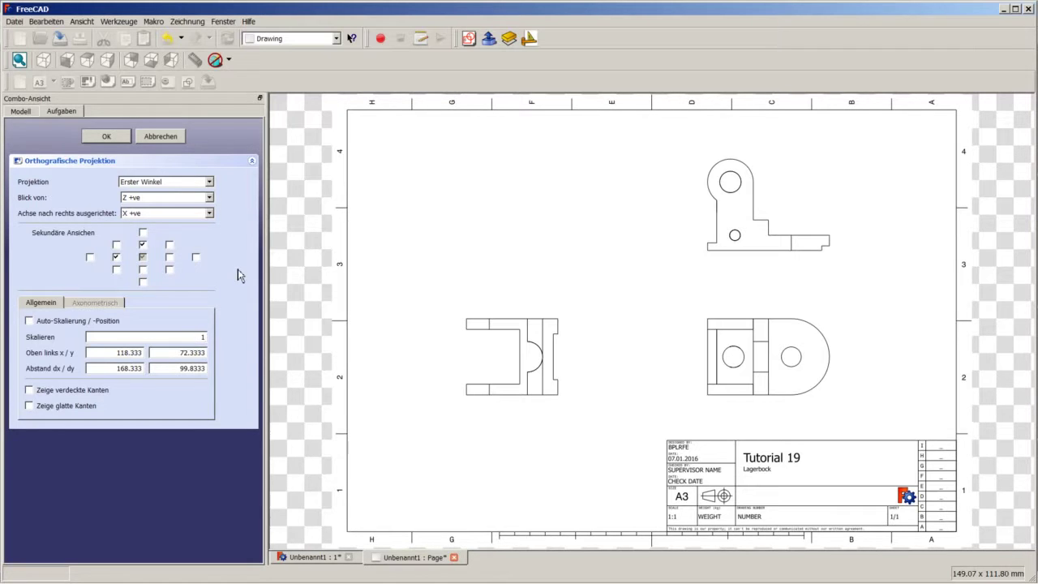
Confirm the projection, expand Page to list Ortho_0_0, Ortho_-1_0, Ortho_0_1, and select Ortho_0_0.
left_click(106, 137)
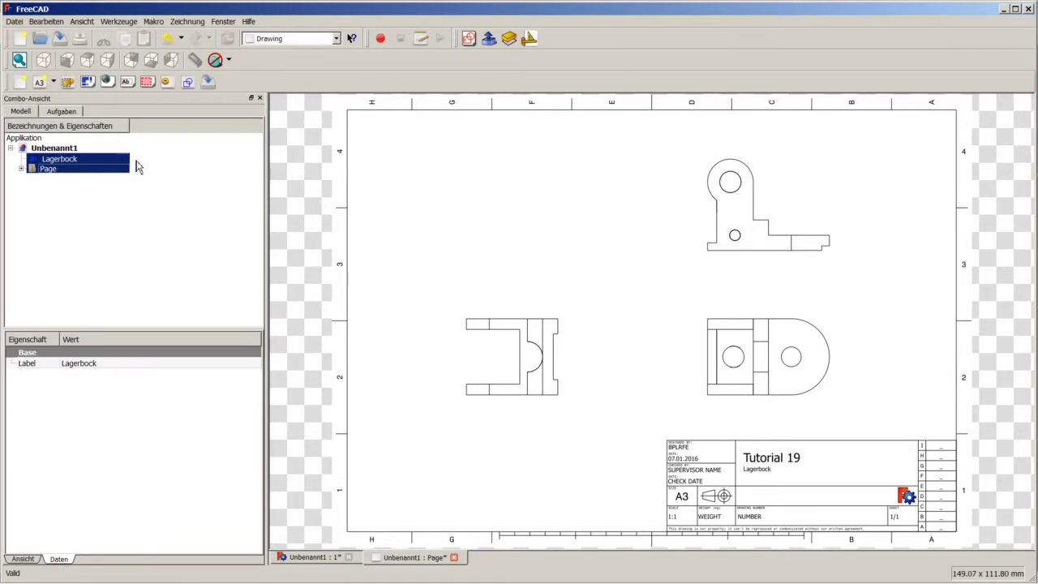
left_click(22, 170)
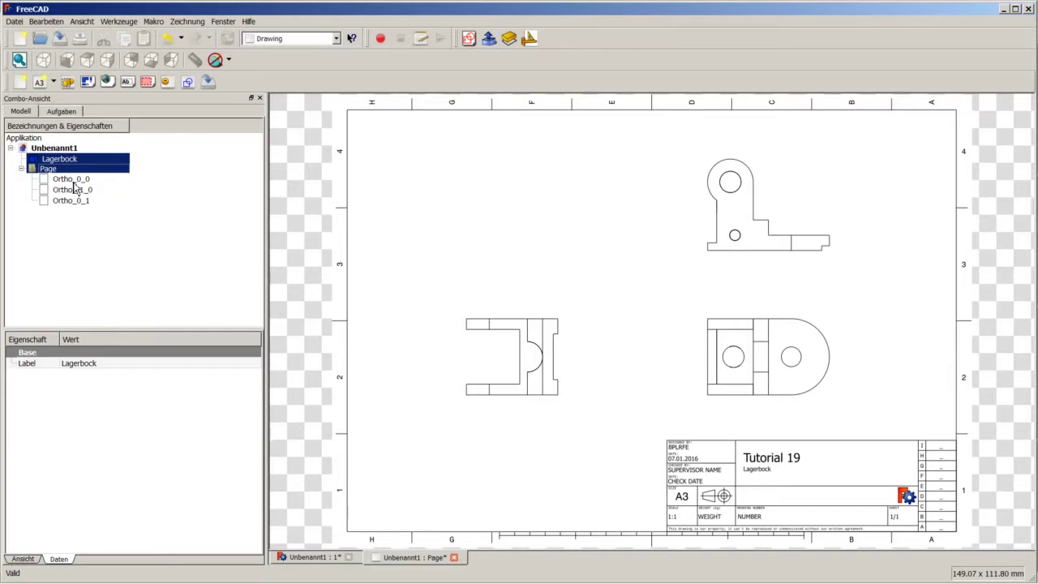
left_click(71, 178)
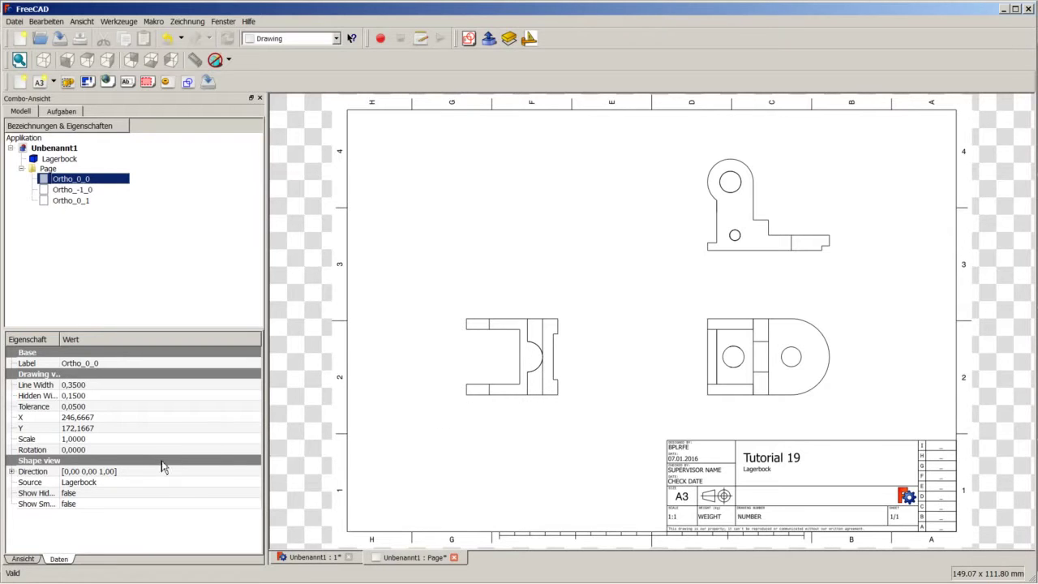
Expand Ortho_0_0's Direction into x 0, y 0, z 1 and widen the property-name column.
left_click(12, 471)
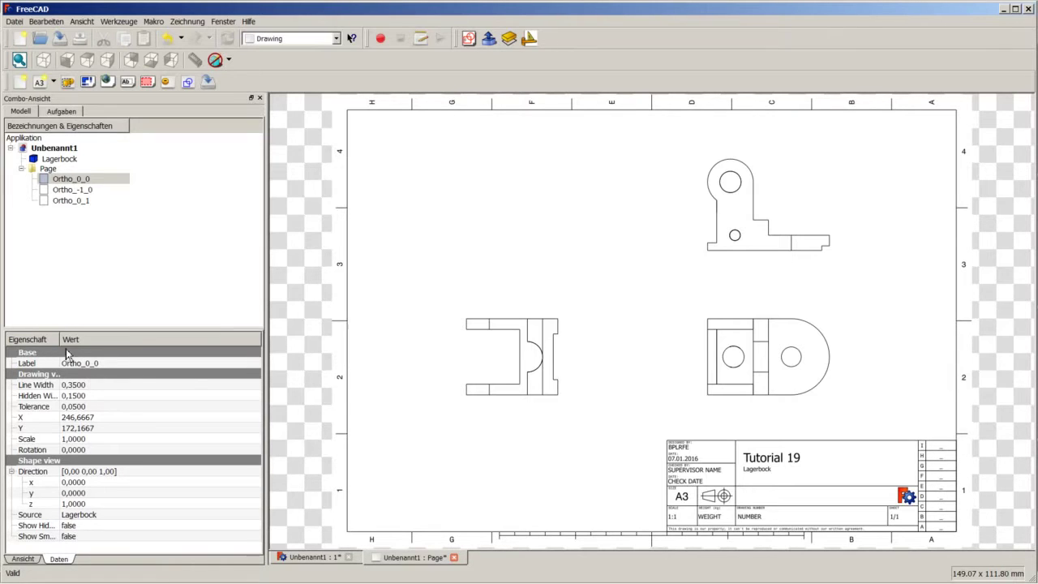
left_click_drag(60, 339, 93, 339)
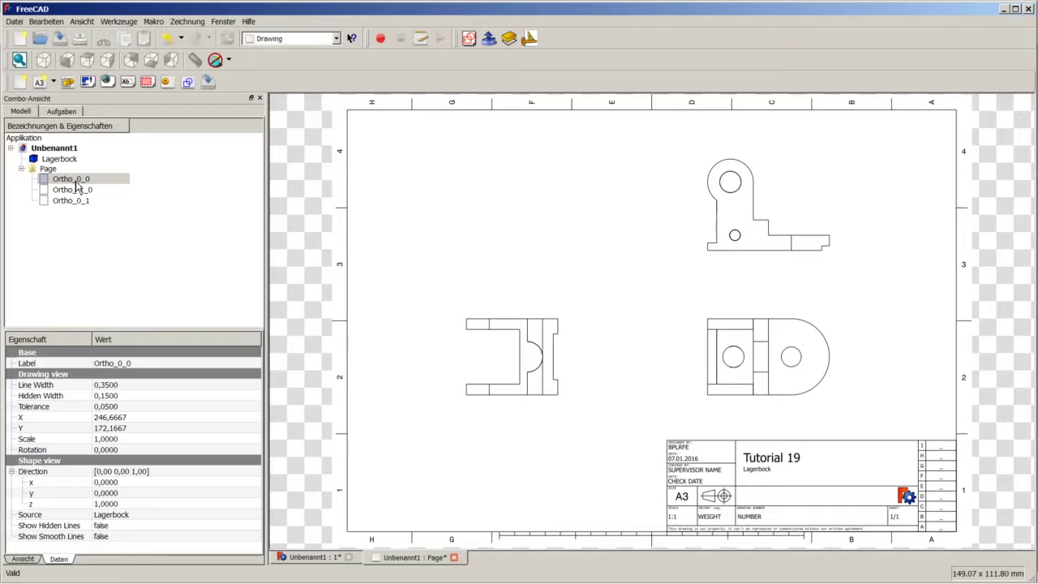
Rename the top view Ortho_0_0 in the Page tree to 'Draufsicht'.
left_click(69, 183)
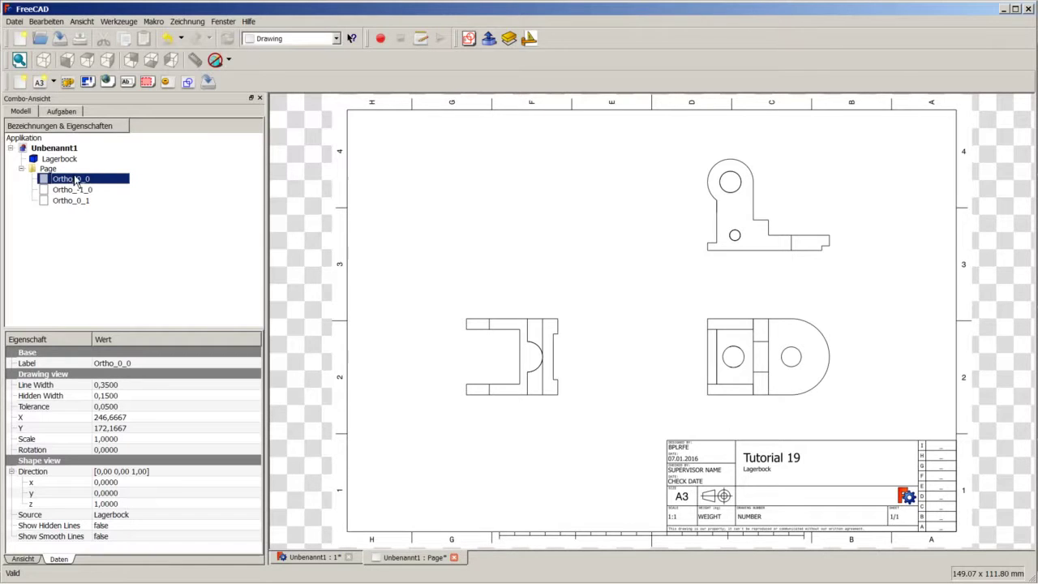
right_click(76, 184)
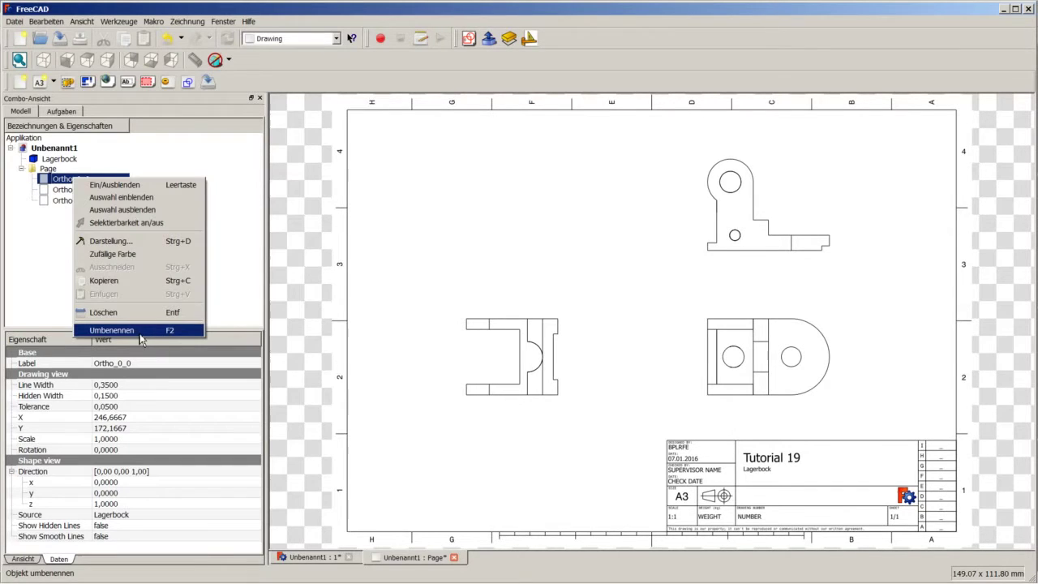
left_click(142, 333)
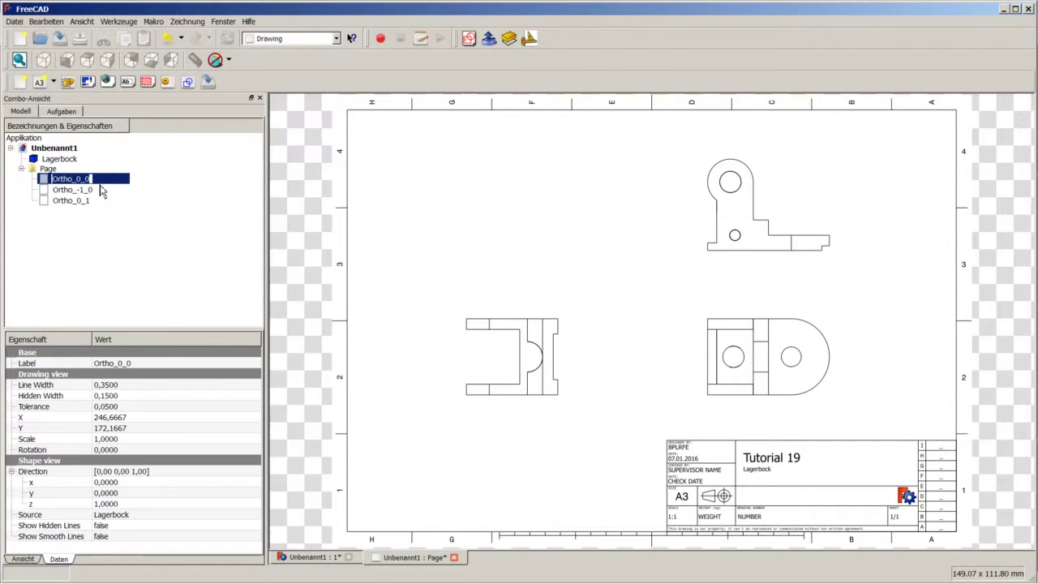
type("Draufsicht")
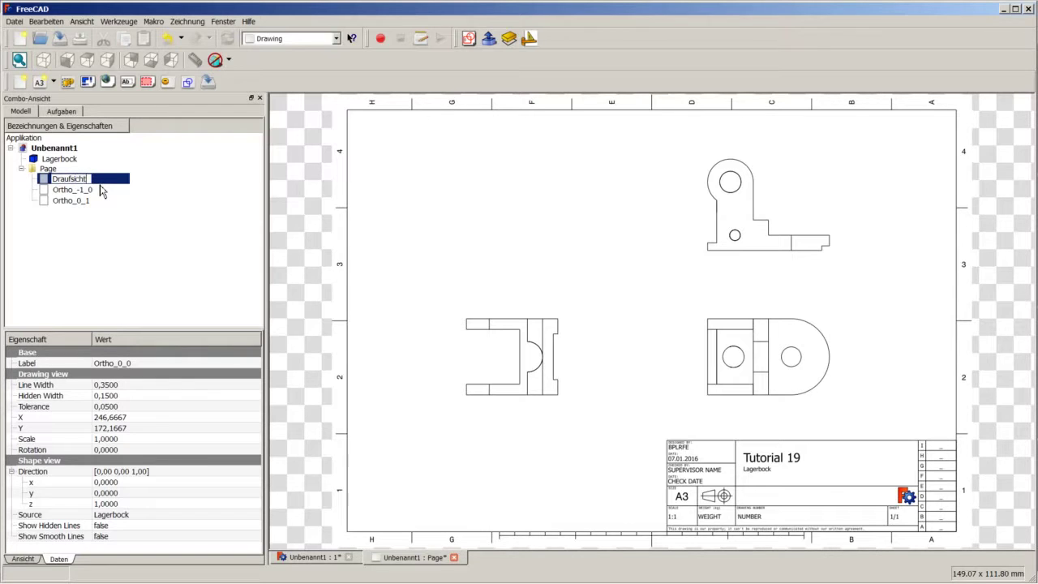
key("Return")
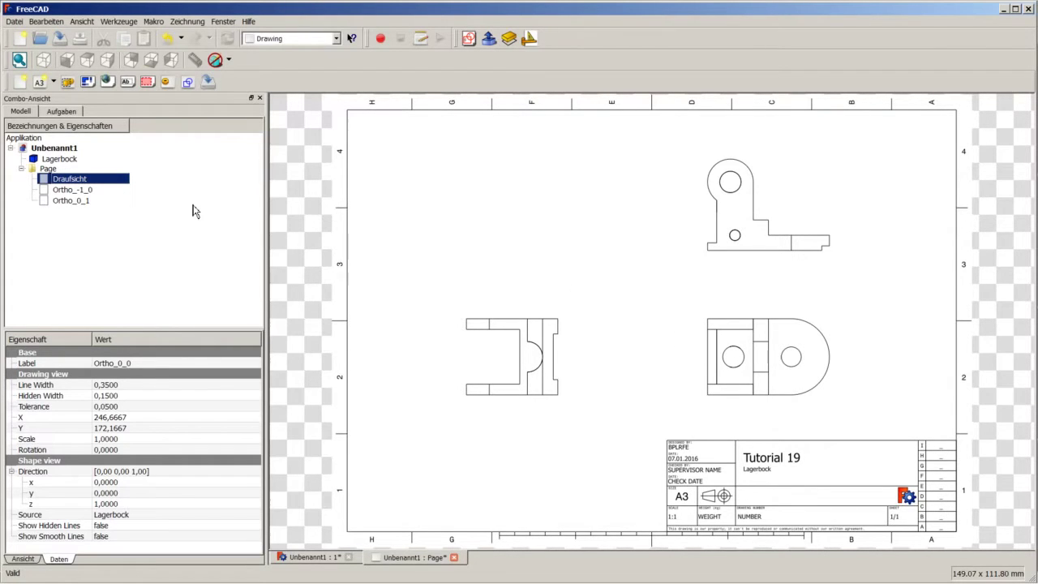
Expand Ortho_-1_0's direction (1, 0, 0) and compare it with the 3D Lagerbock part.
left_click(71, 191)
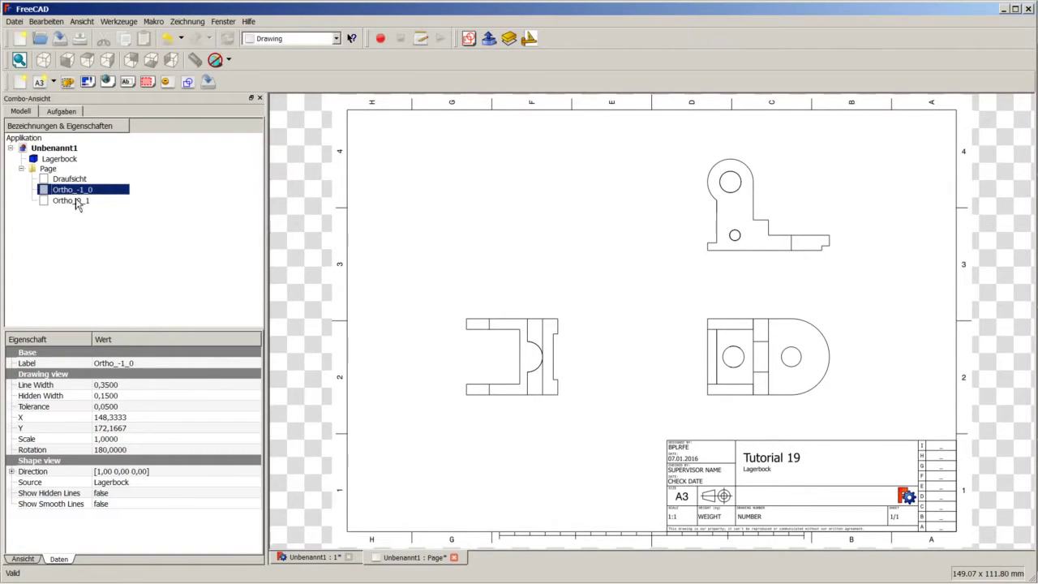
left_click(11, 471)
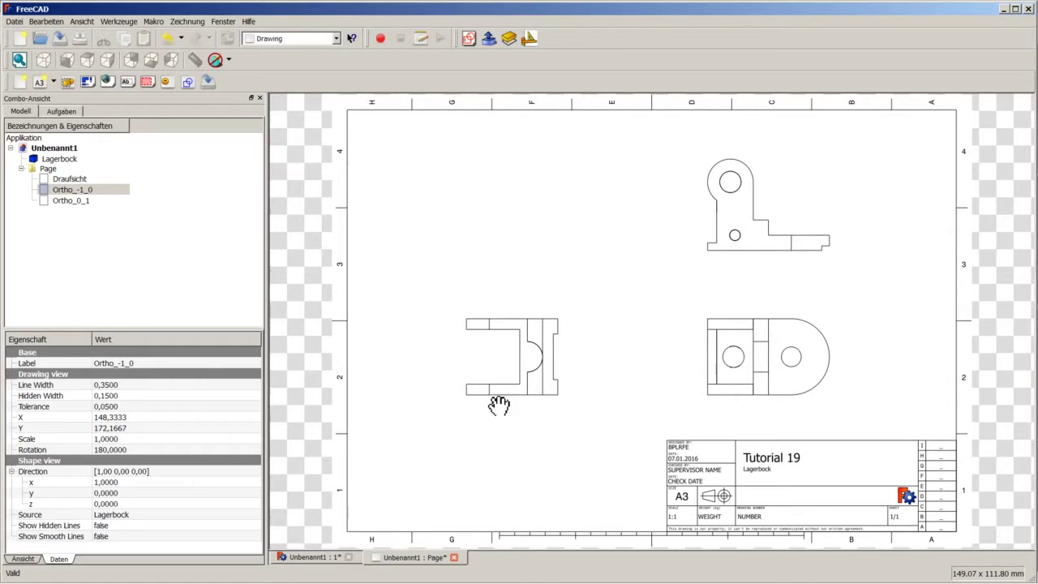
left_click(314, 559)
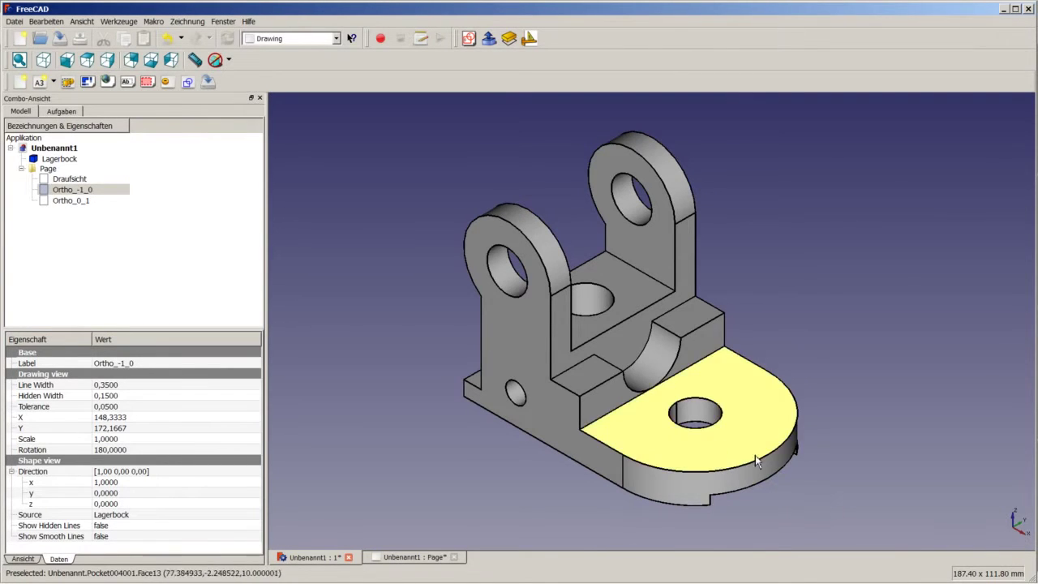
left_click(409, 557)
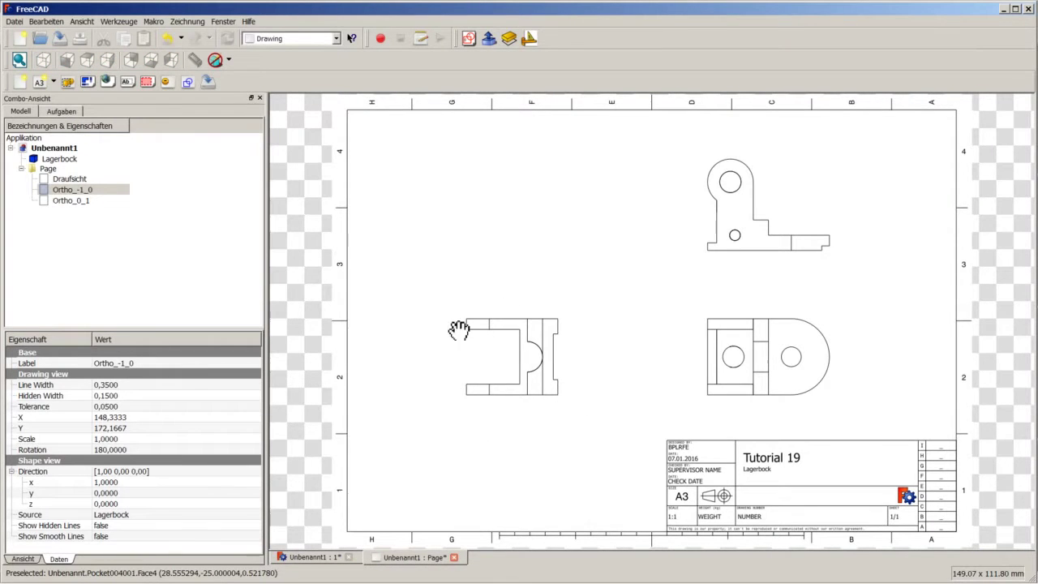
left_click(101, 194)
Rename the Ortho_-1_0 view to 'Vorderansicht', then select Ortho_0_1.
right_click(93, 195)
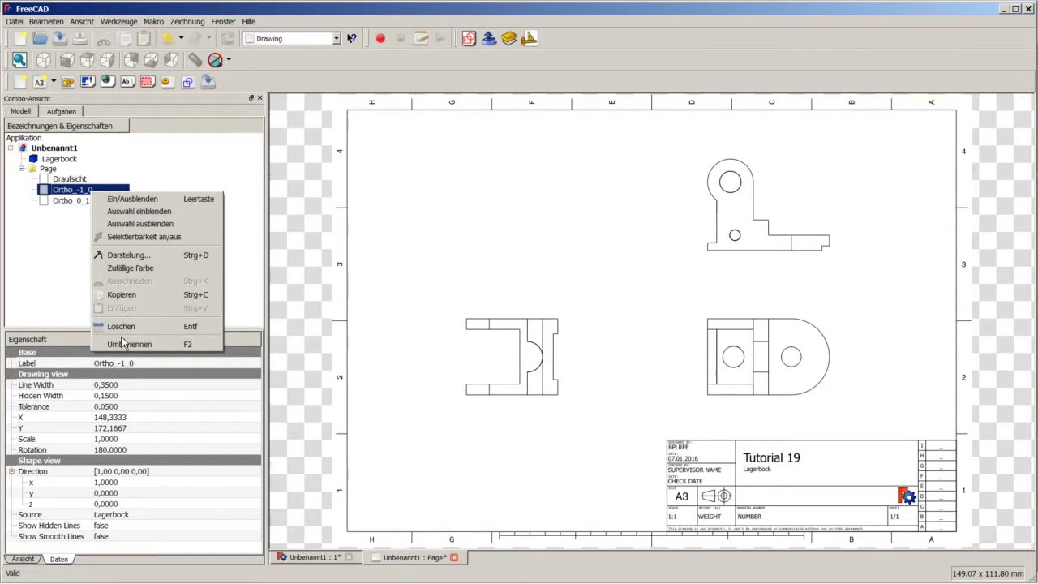
left_click(162, 350)
type("Vorderansicht")
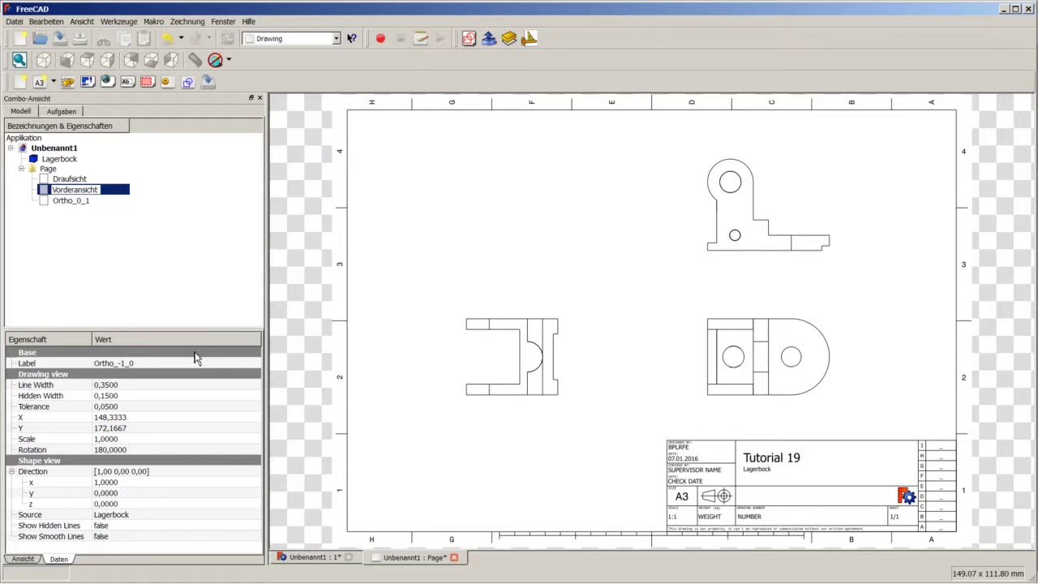
key("Return")
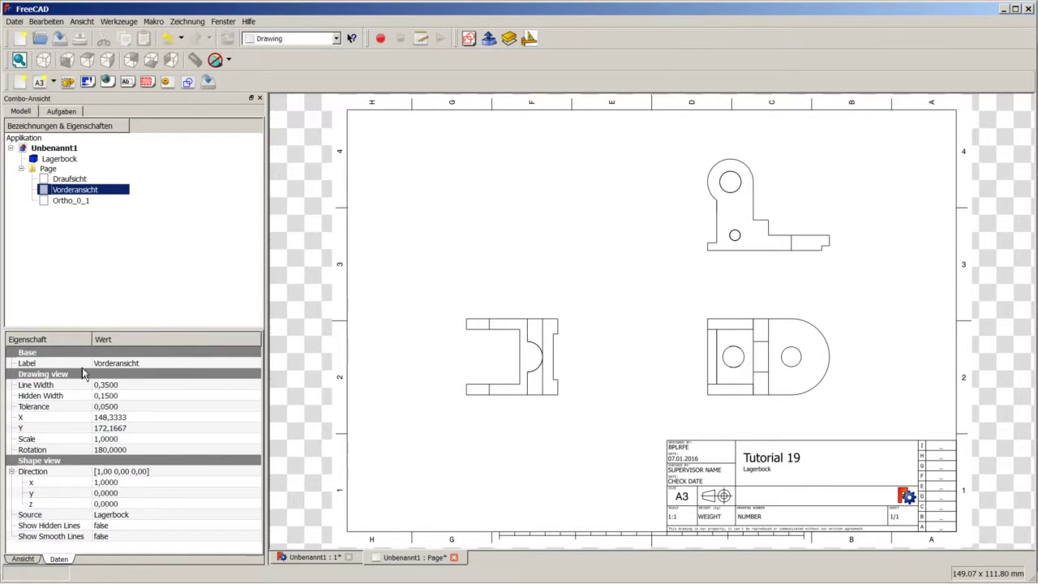
left_click(70, 202)
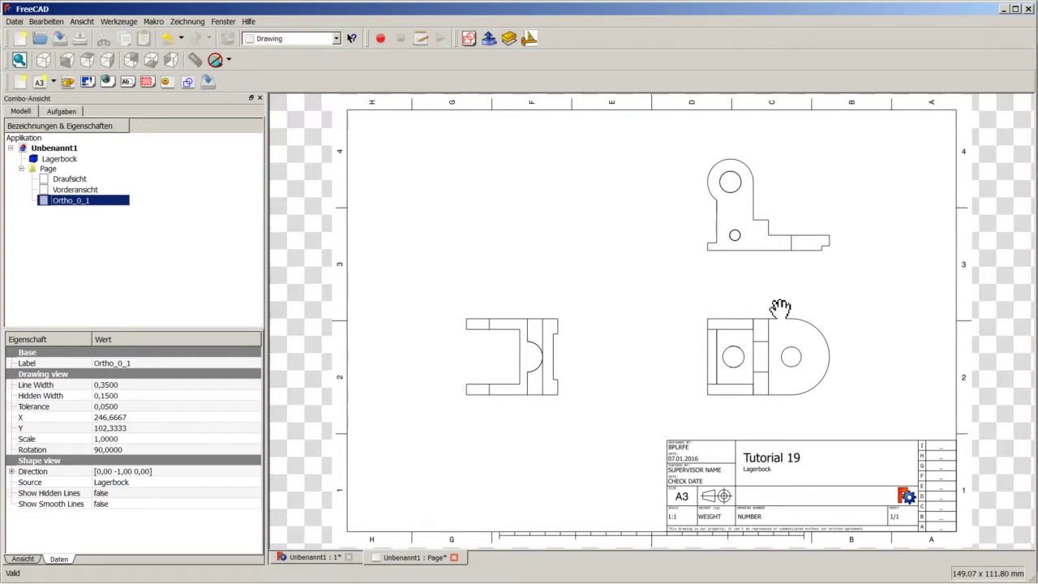
Expand Ortho_0_1's direction into x 0, y -1, z 0 and check it against the 3D part.
left_click(12, 471)
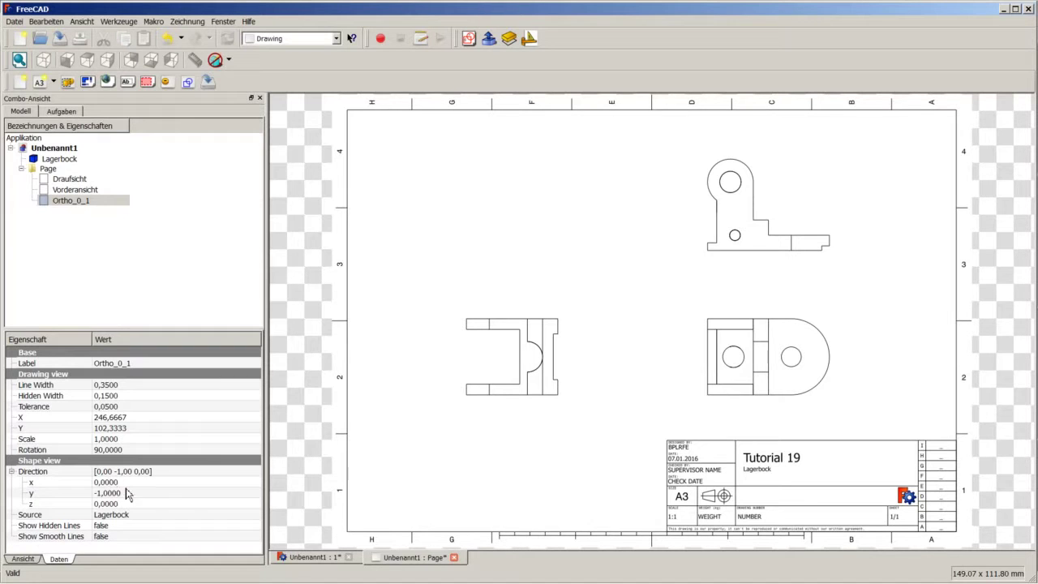
left_click(294, 558)
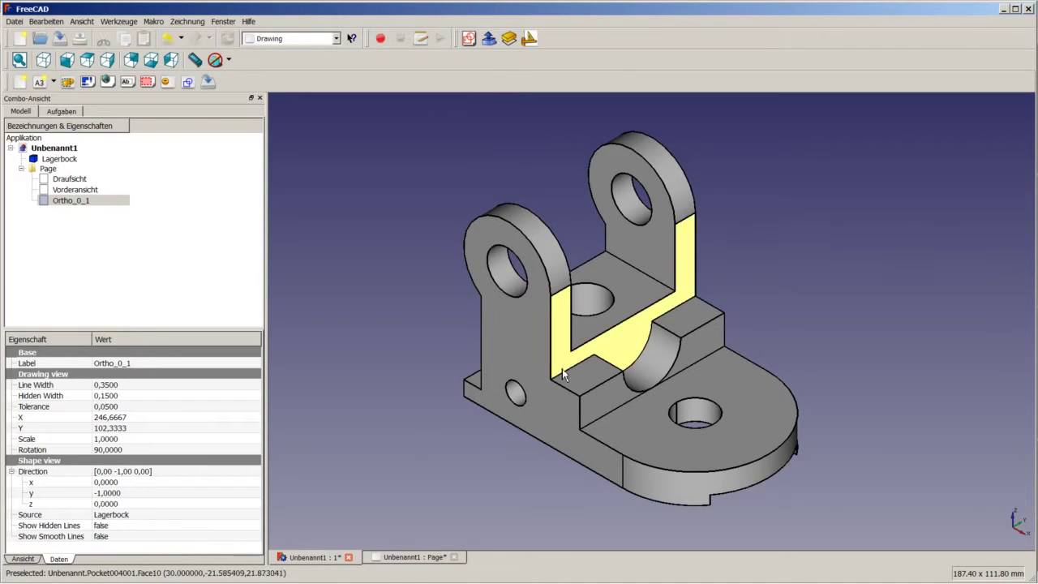
left_click(401, 558)
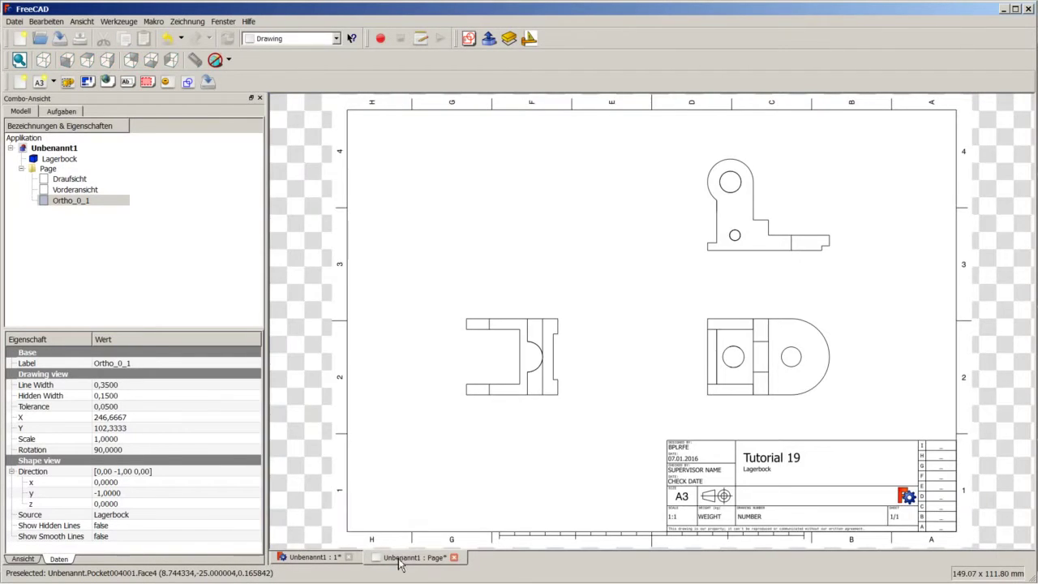
Rename Ortho_0_1 to 'Links' and review the Vorderansicht and Draufsicht properties.
right_click(78, 201)
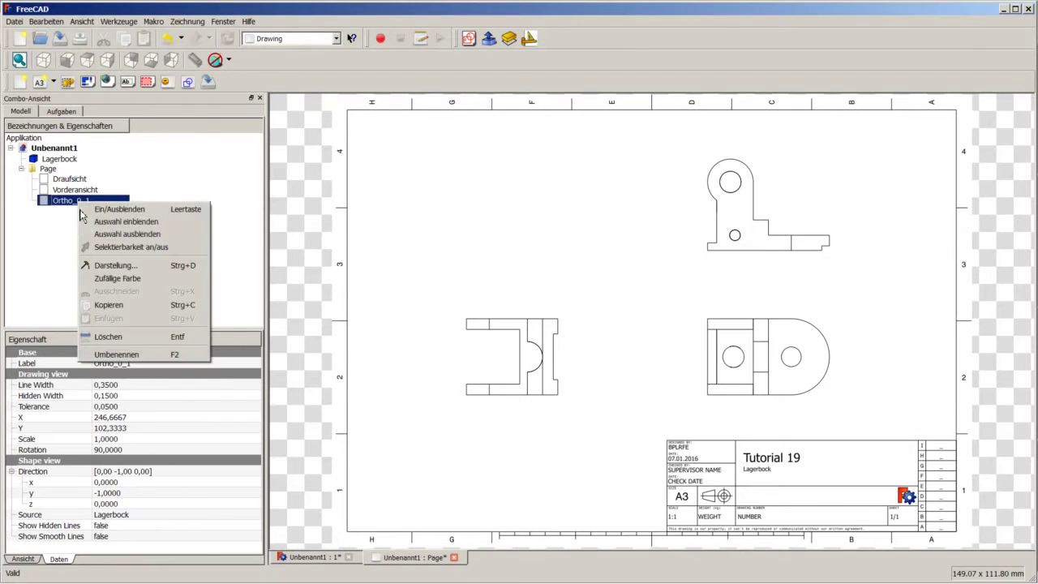
left_click(111, 356)
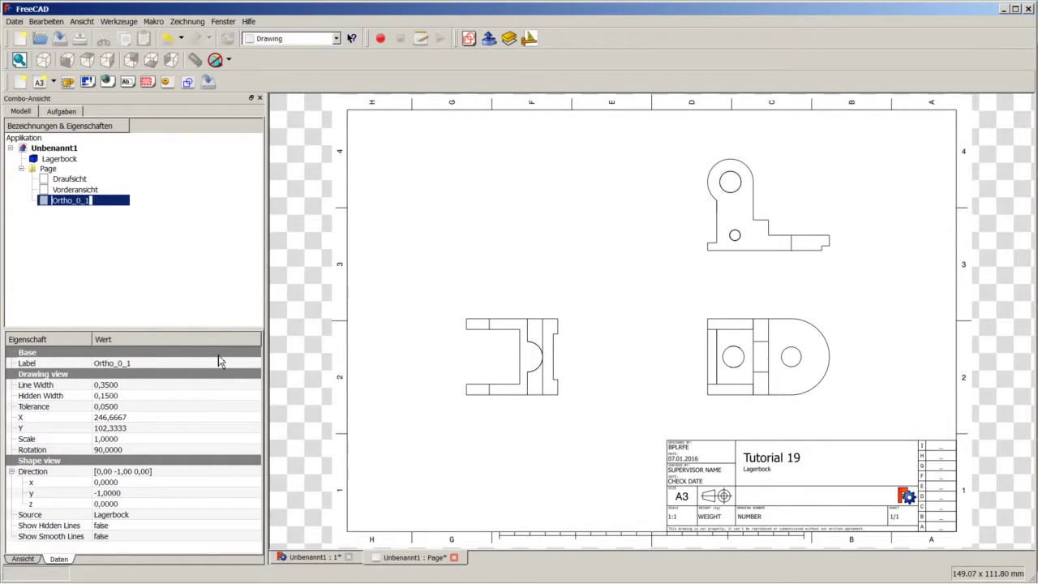
type("Links")
key("Return")
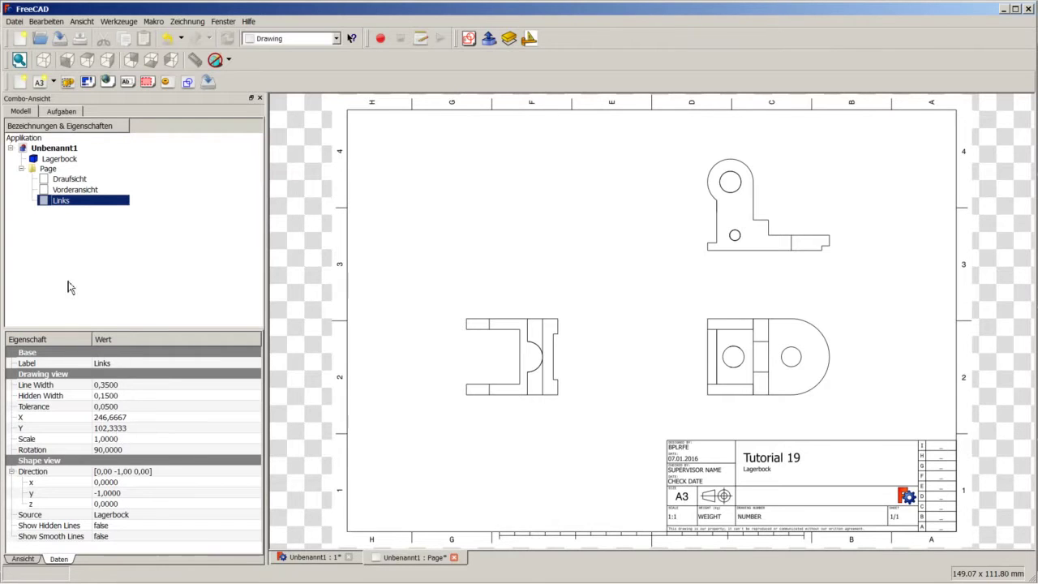
left_click(70, 192)
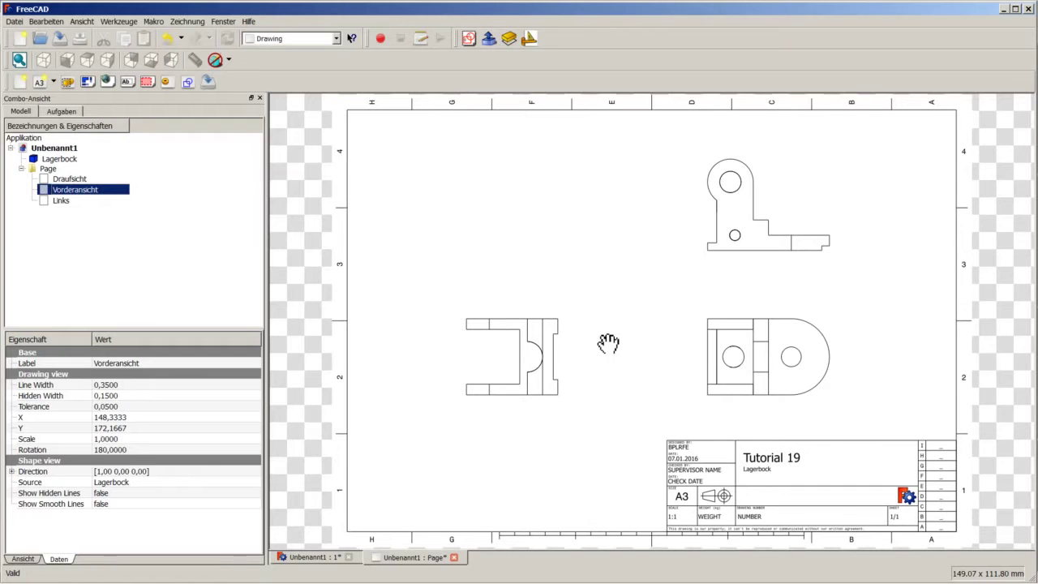
left_click(84, 182)
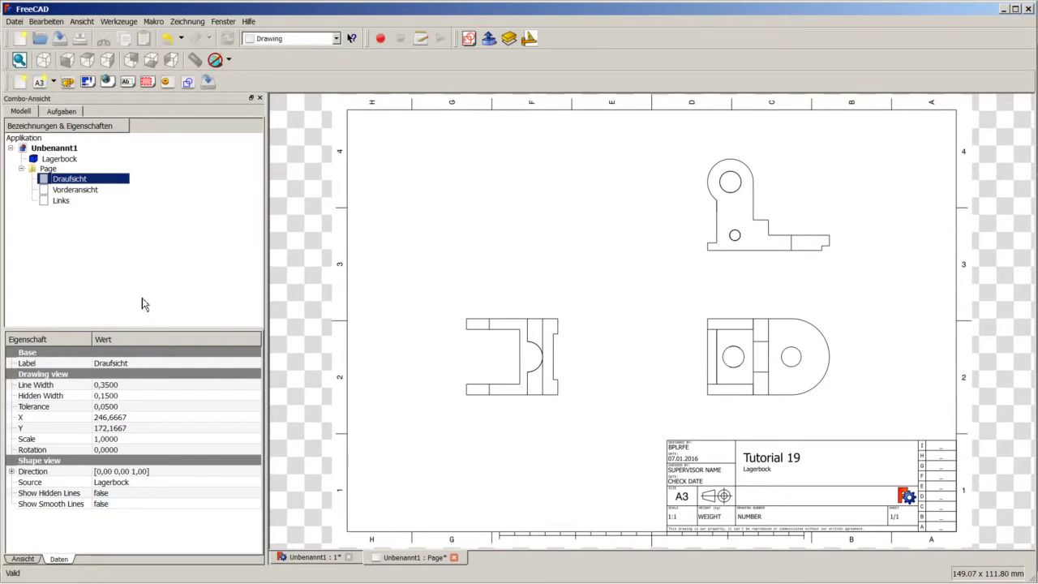
With Lagerbock and the Page selected, insert a new view of the part into the drawing.
left_click(60, 160)
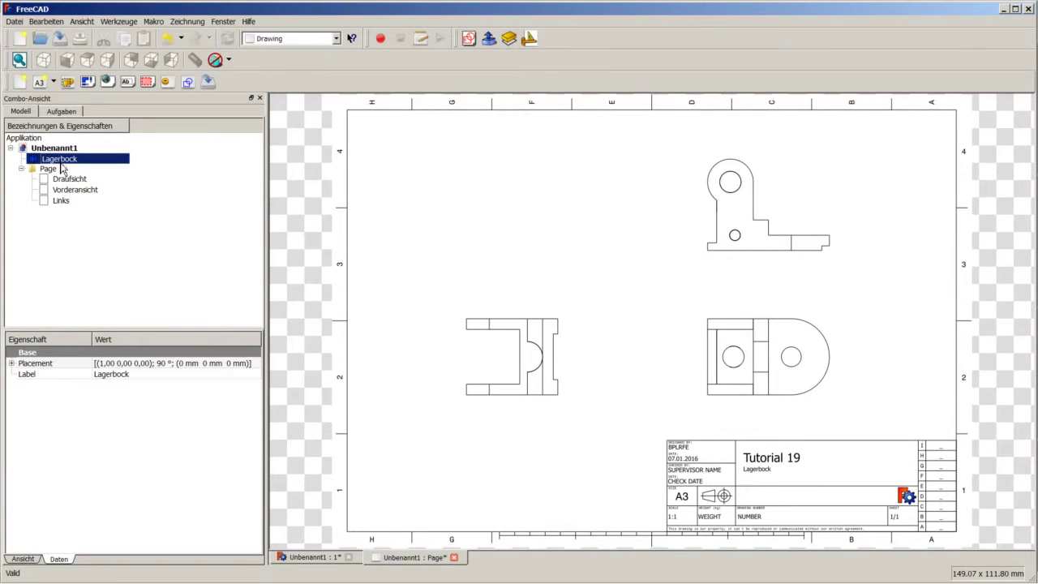
left_click(53, 170, "ctrl")
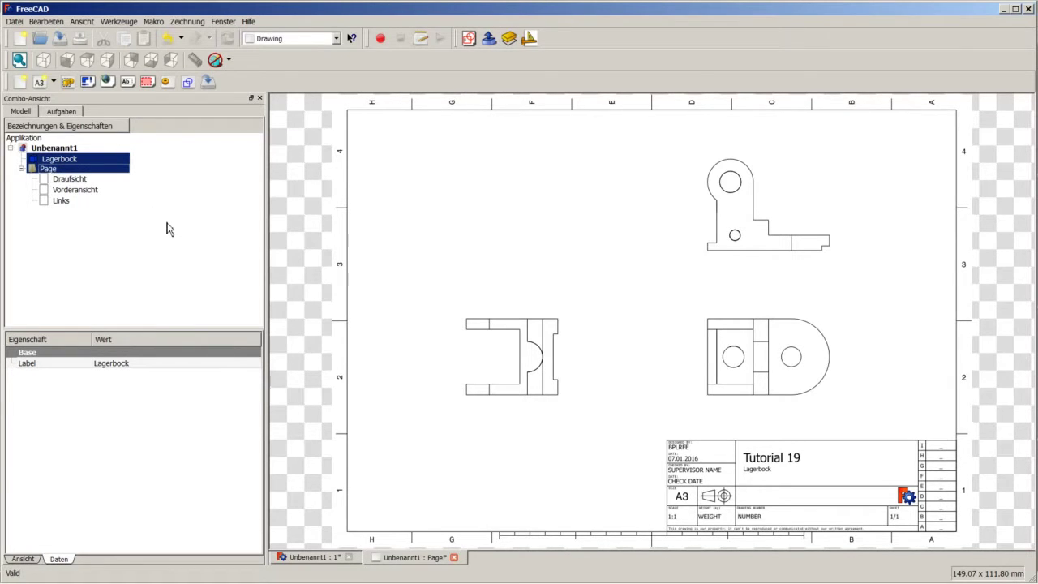
left_click(68, 85)
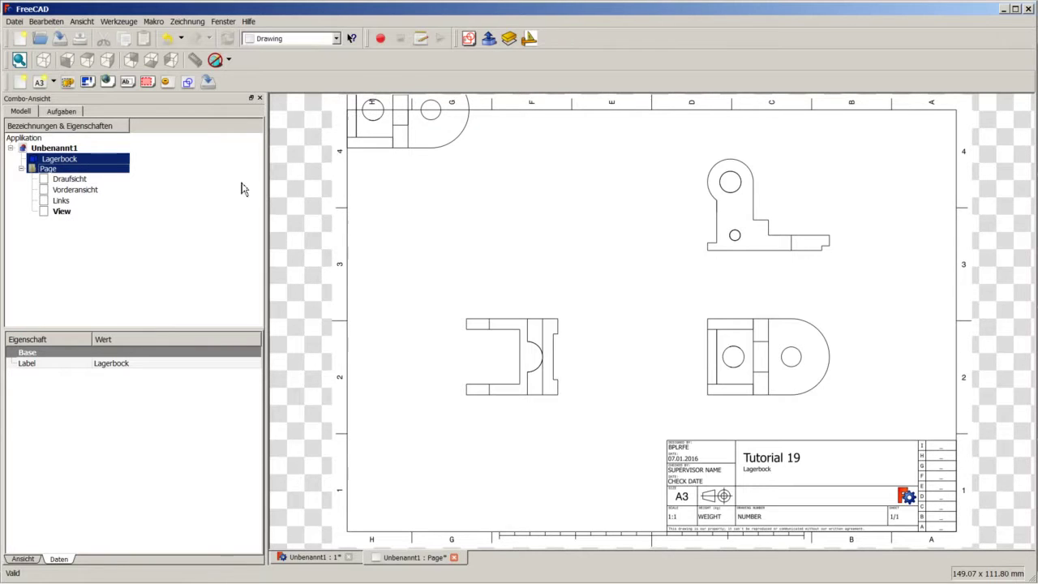
Position the new View at X 80, Y 80 and expand its Direction property.
left_click(64, 212)
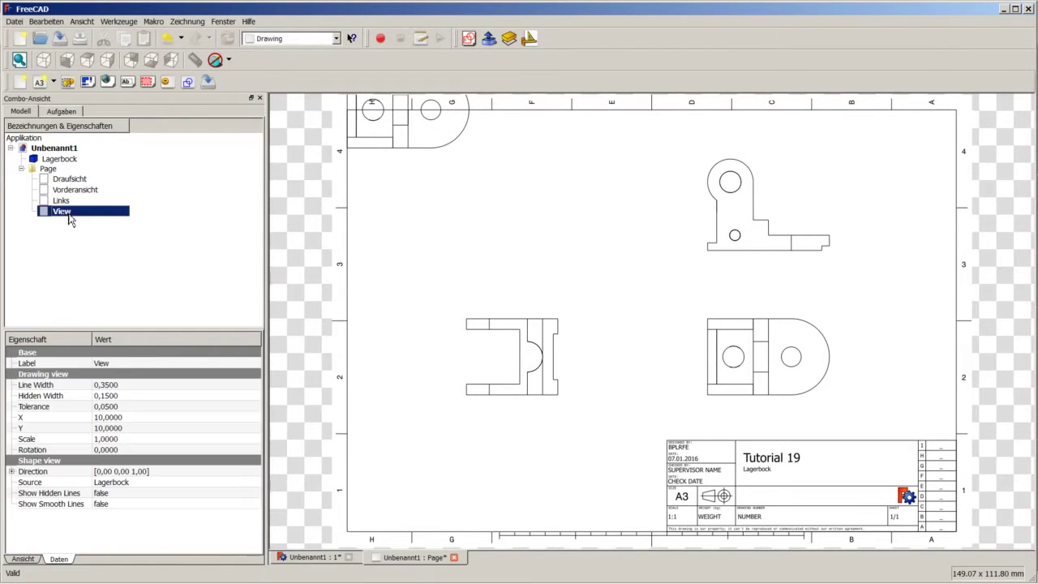
left_click(132, 418)
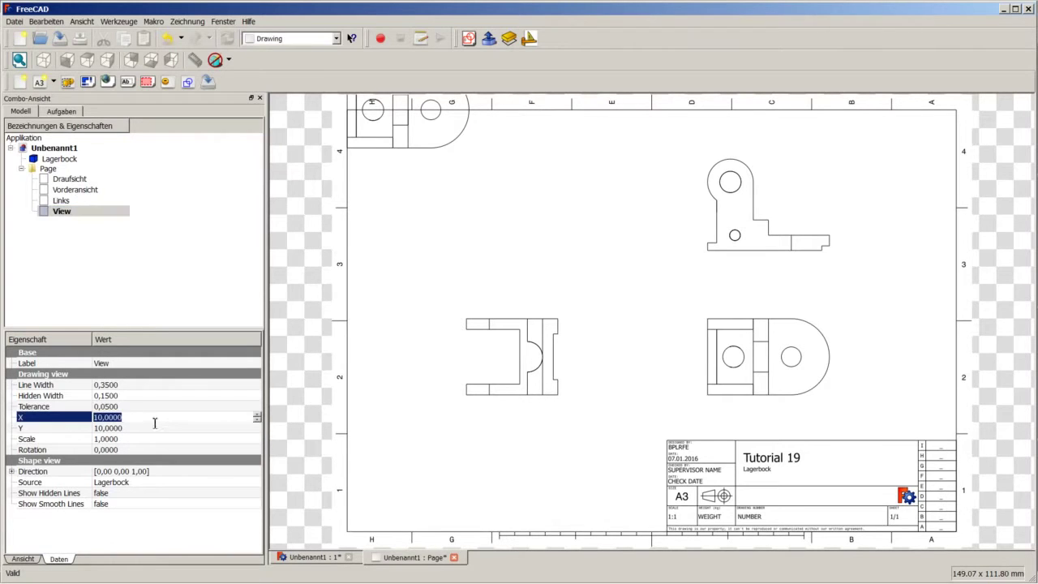
type("80")
left_click(152, 429)
type("80")
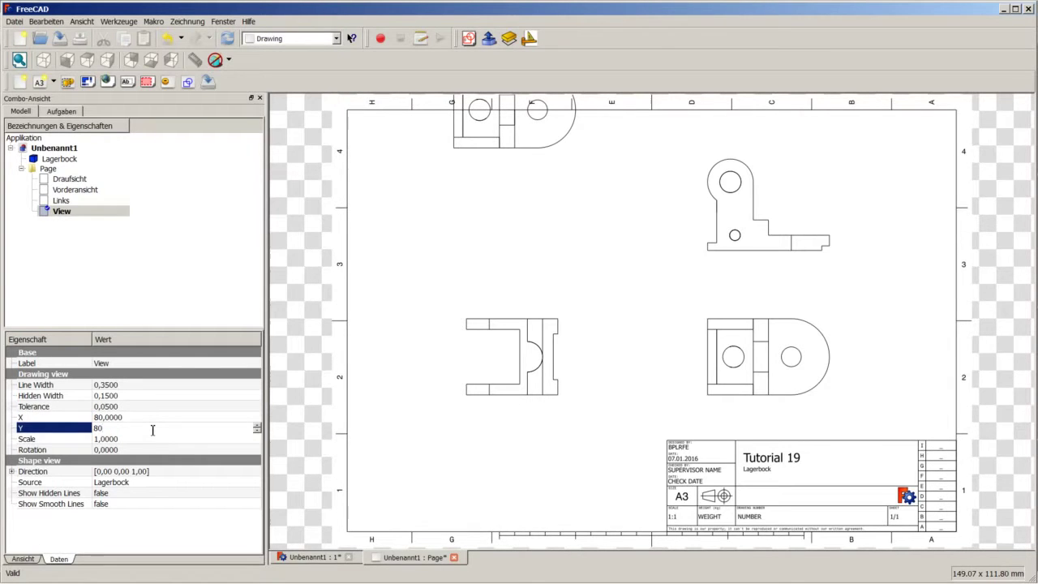
left_click(142, 420)
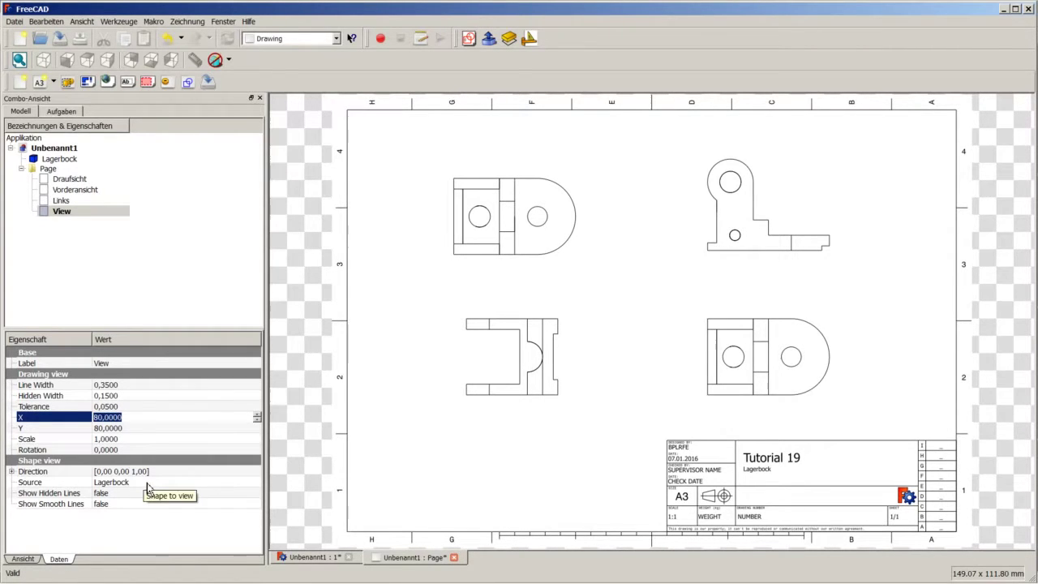
left_click(13, 471)
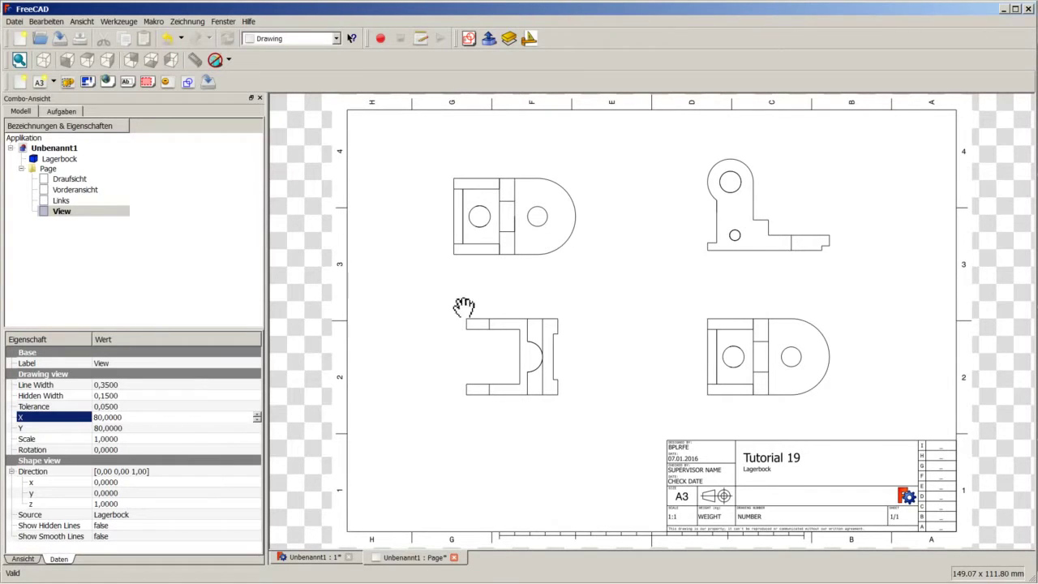
After checking the 3D model's orientation, set the View's direction to x 1, y -1, z 1.
left_click(122, 483)
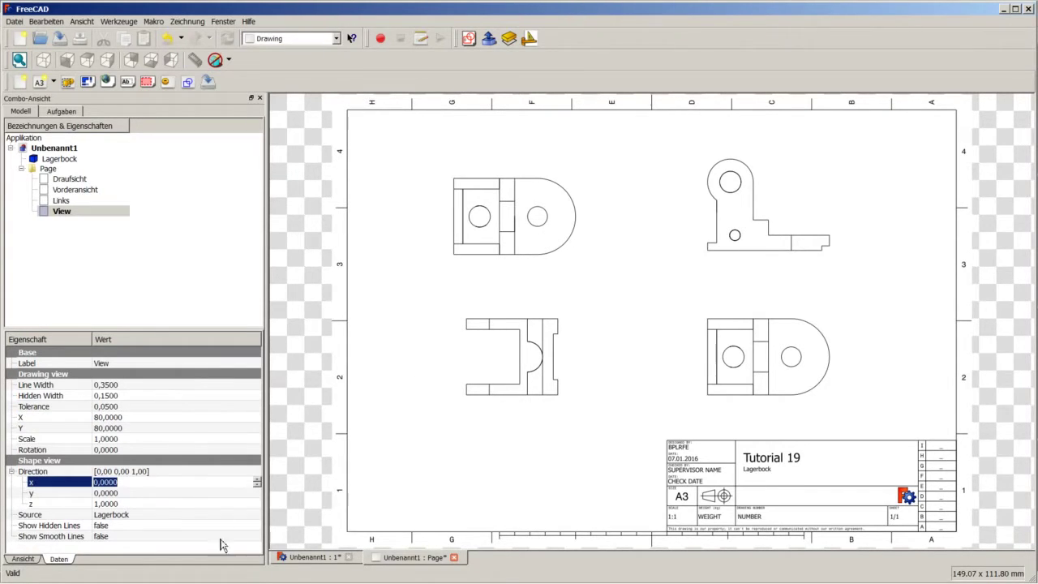
left_click(293, 557)
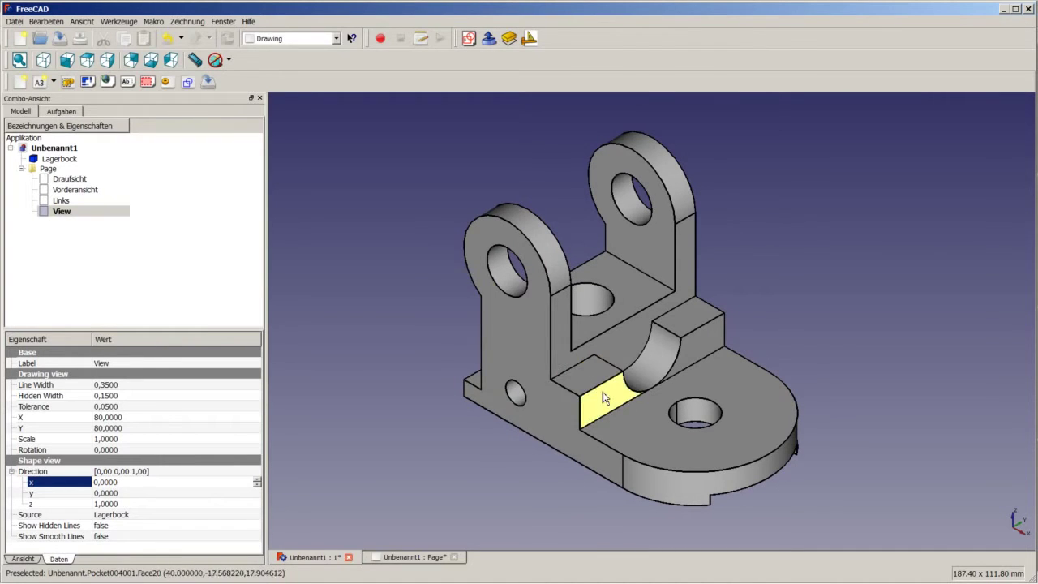
left_click(369, 454)
left_click(386, 558)
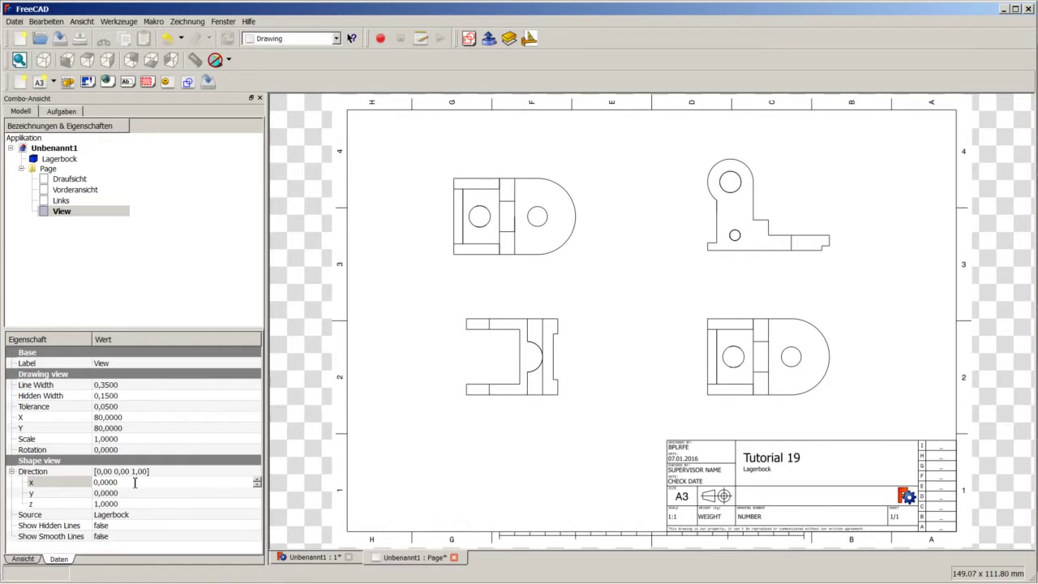
left_click(94, 482)
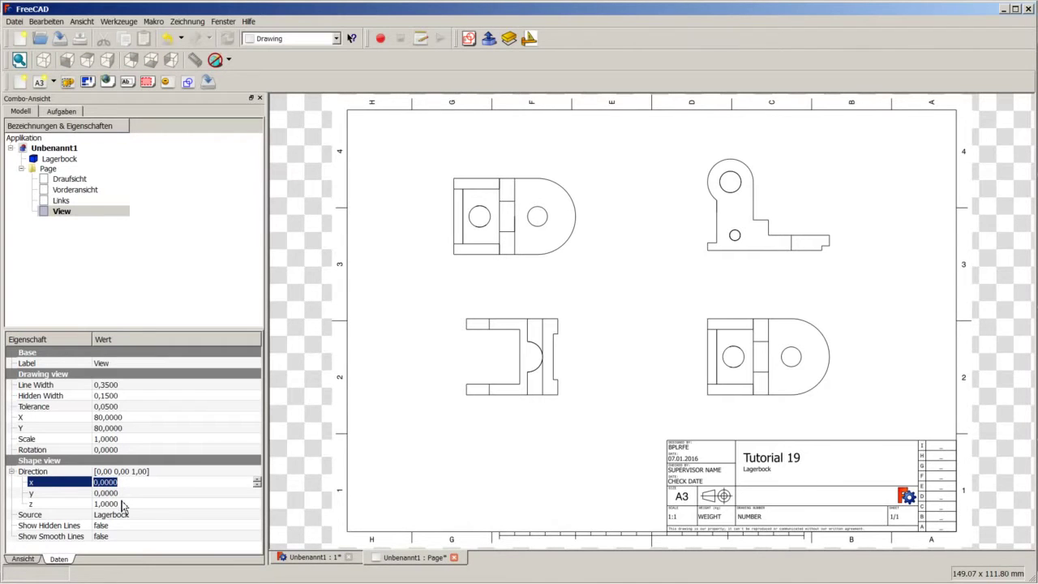
type("1")
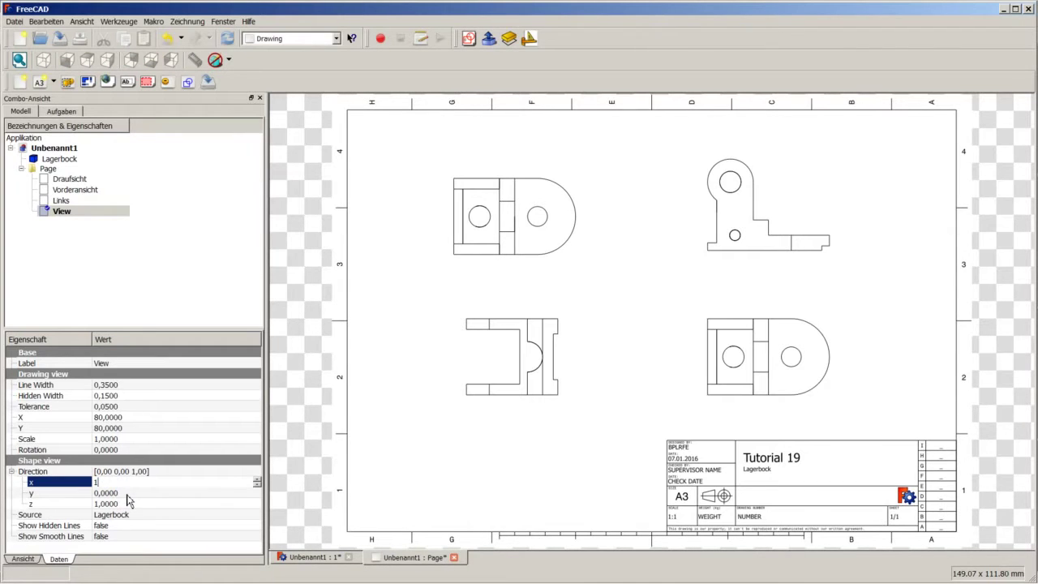
left_click(126, 494)
type("-1")
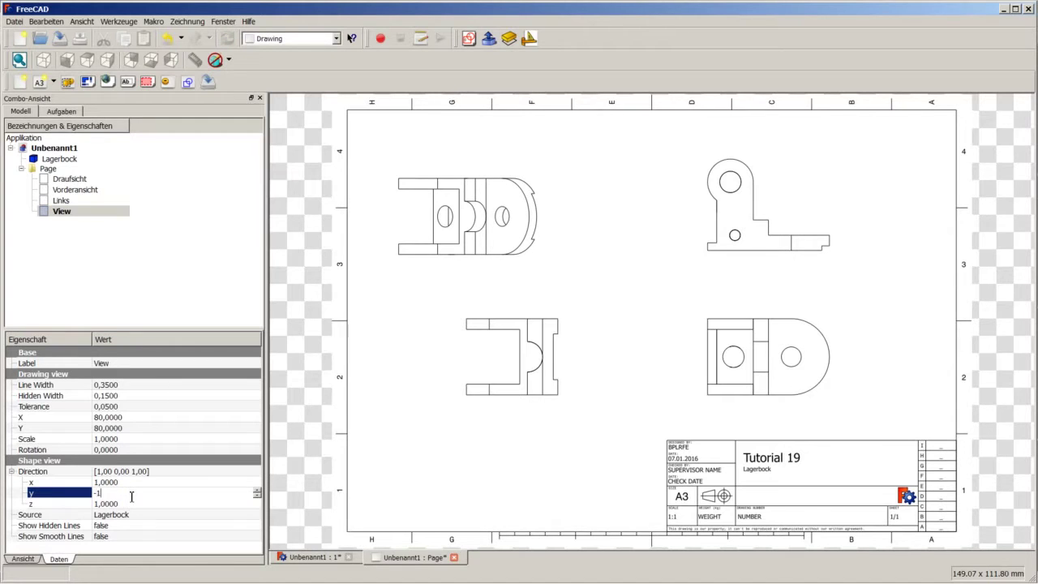
left_click(126, 504)
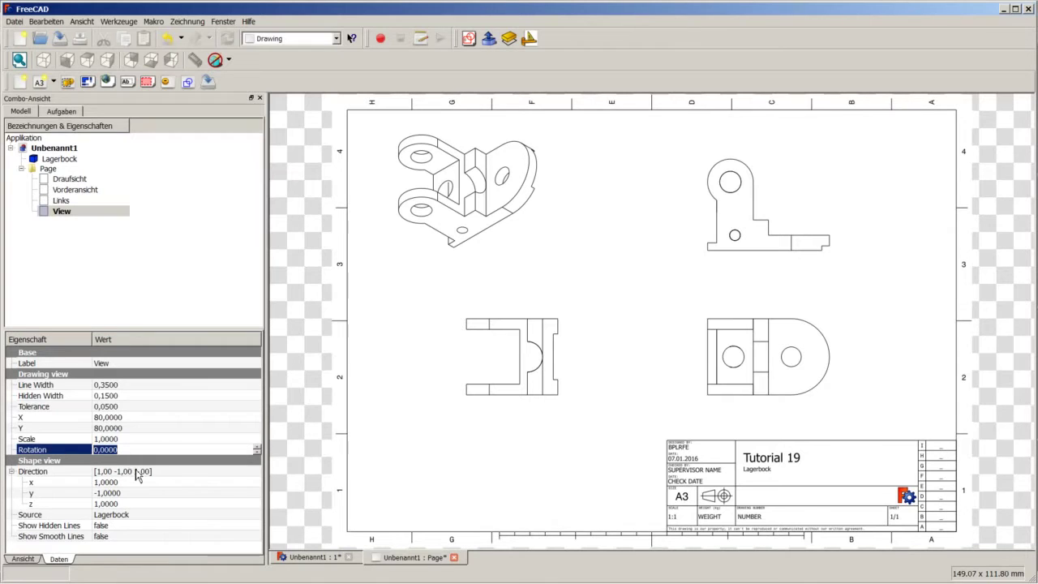
Give the isometric View a Rotation of 60 and compare it with the 3D model.
type("60")
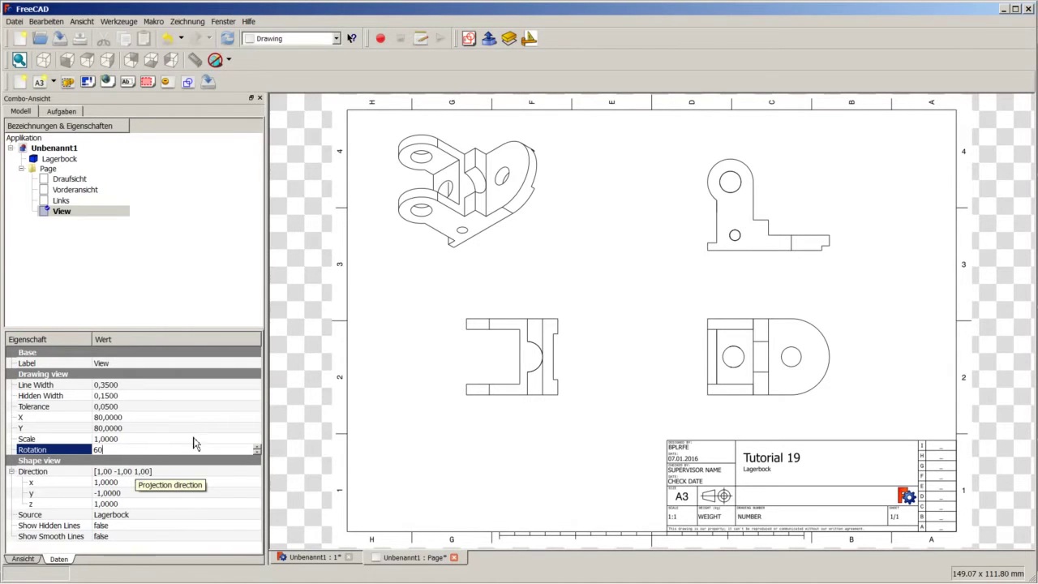
key("Return")
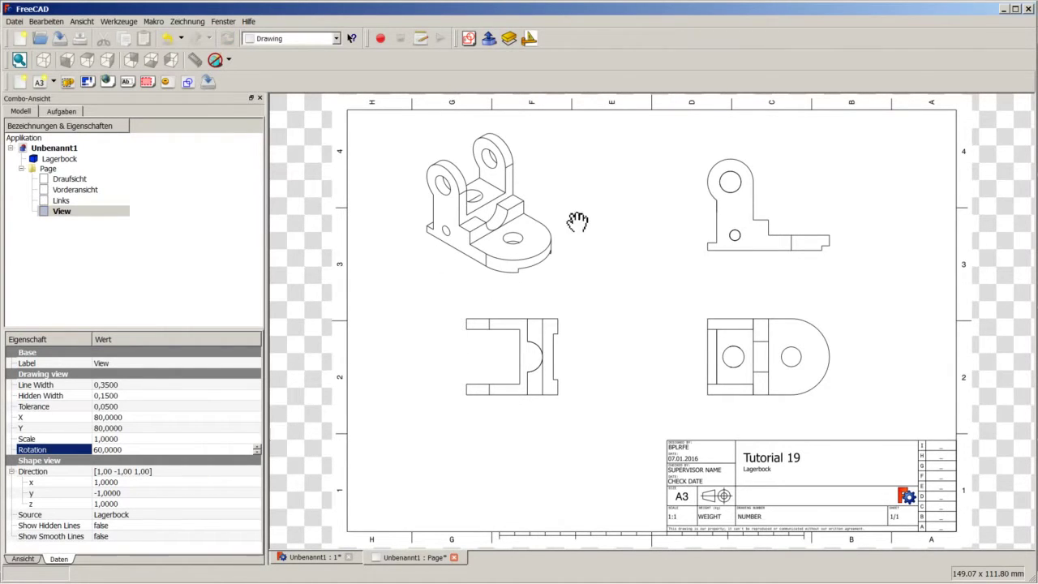
left_click(304, 557)
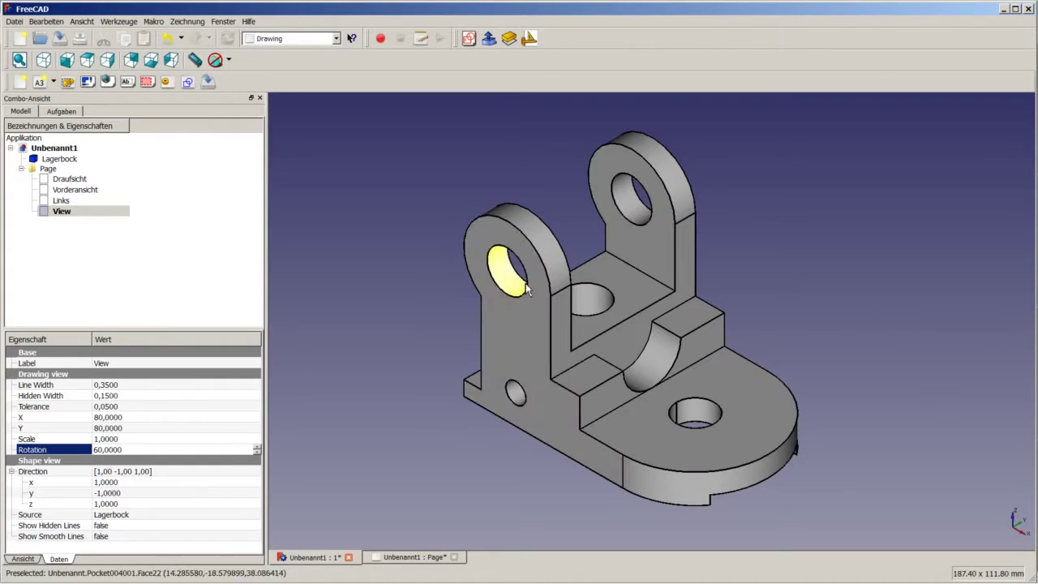
left_click(411, 556)
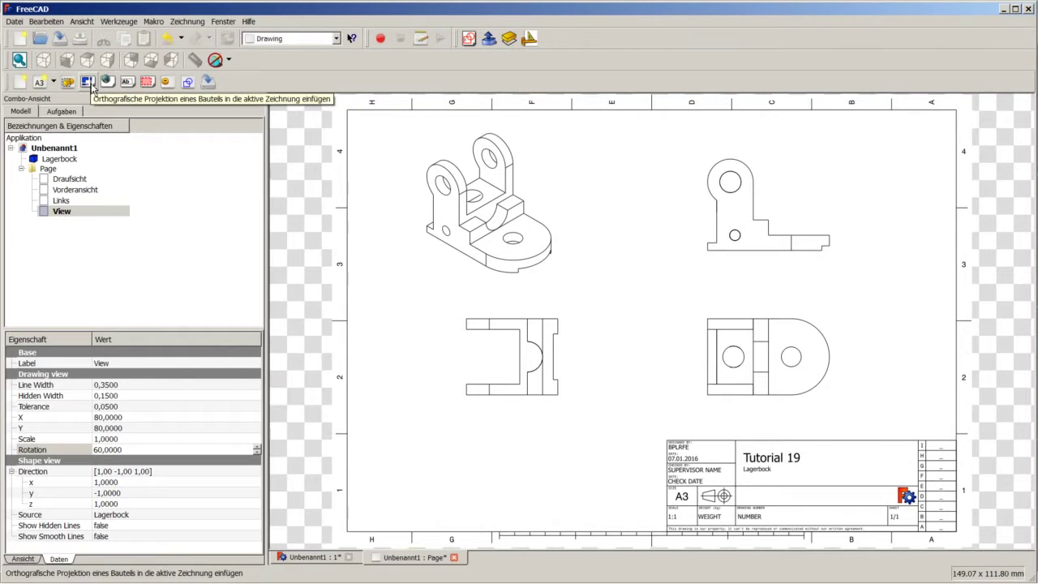
Dismiss the 'Falsche Auswahl' warning, select Lagerbock and Page, and start an Orthographic Projection.
left_click(92, 87)
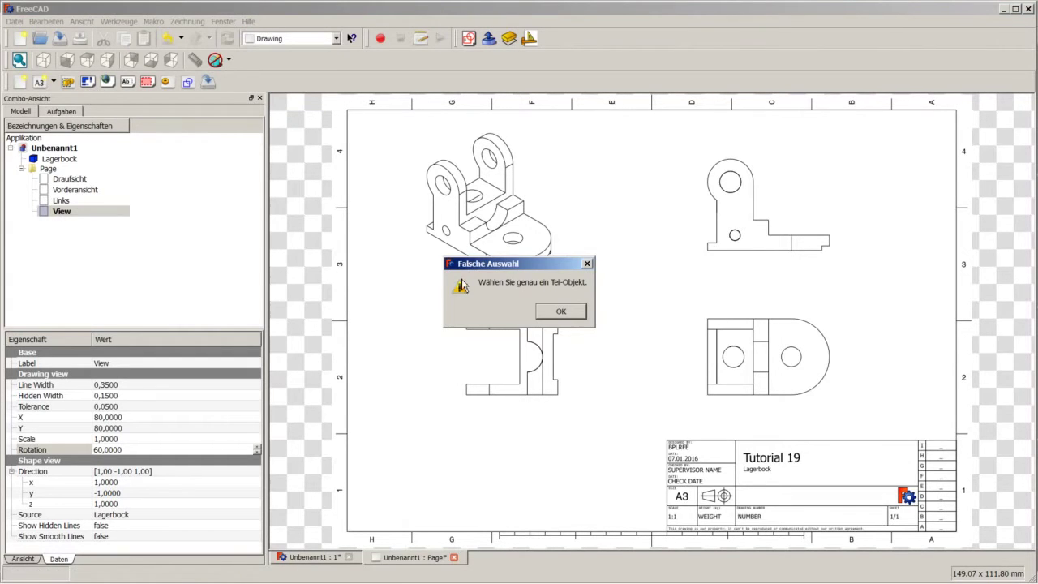
left_click(552, 313)
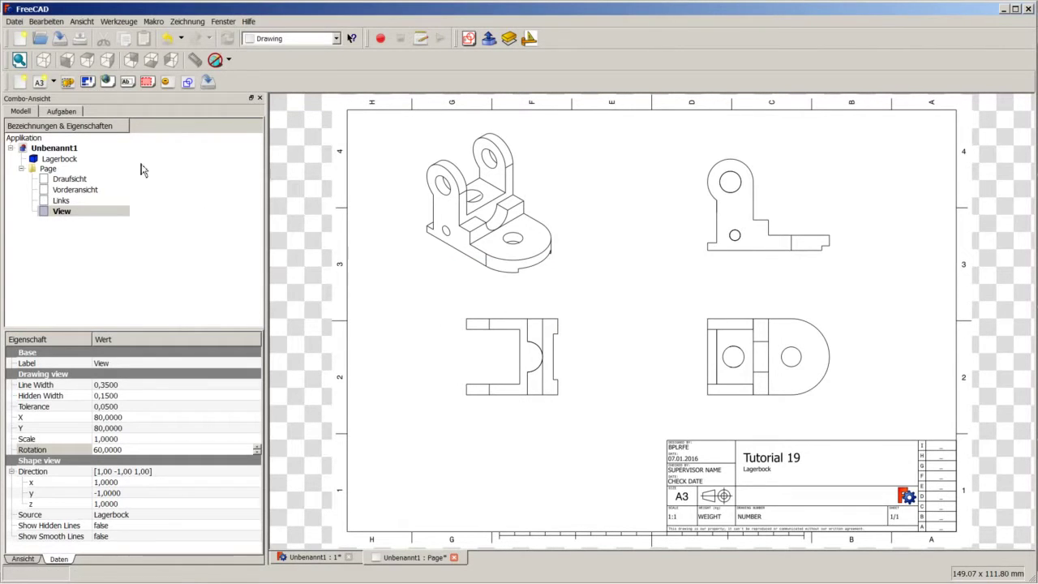
left_click(61, 162)
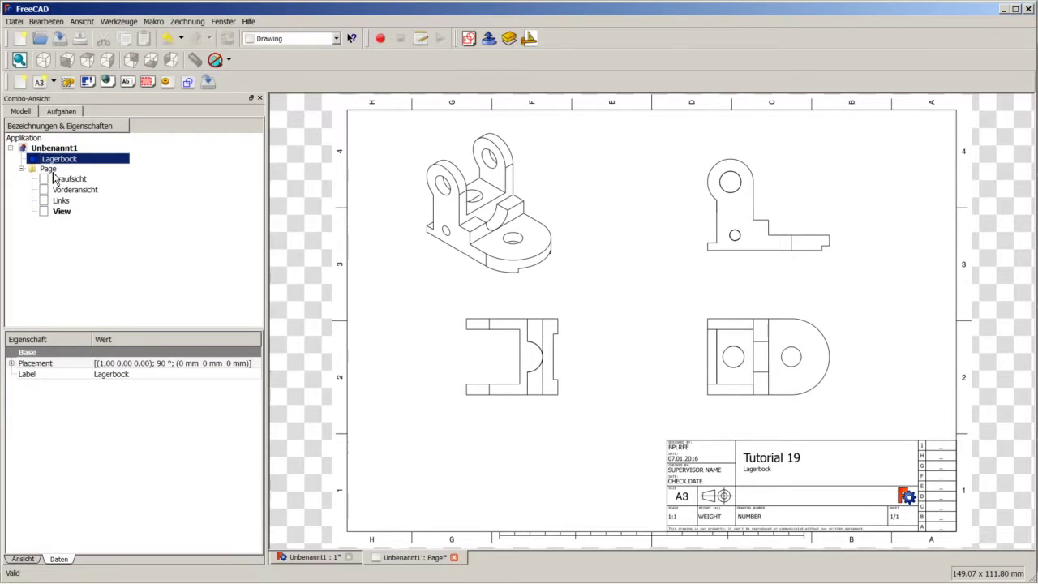
left_click(56, 169, "ctrl")
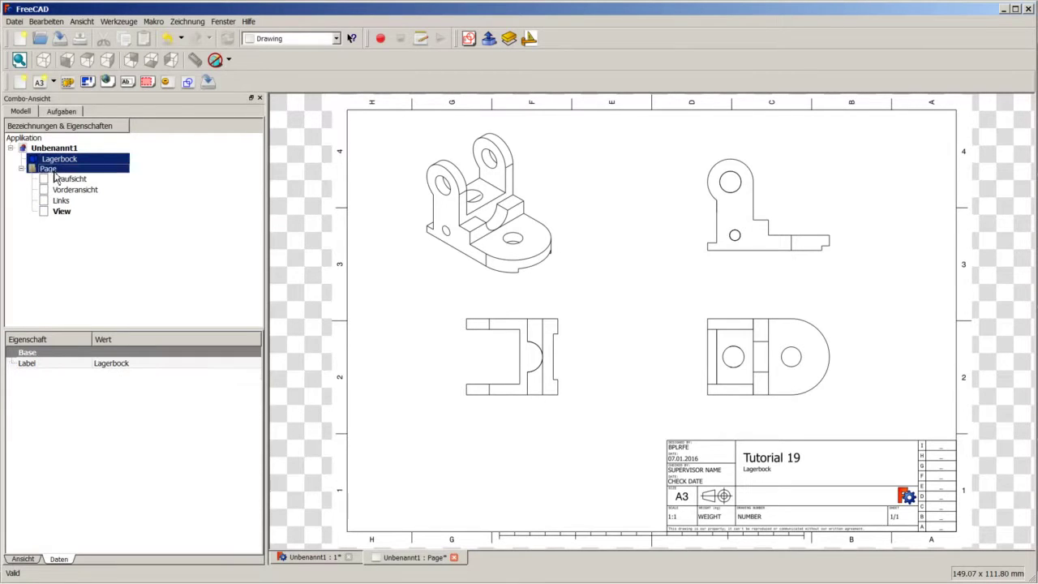
left_click(88, 82)
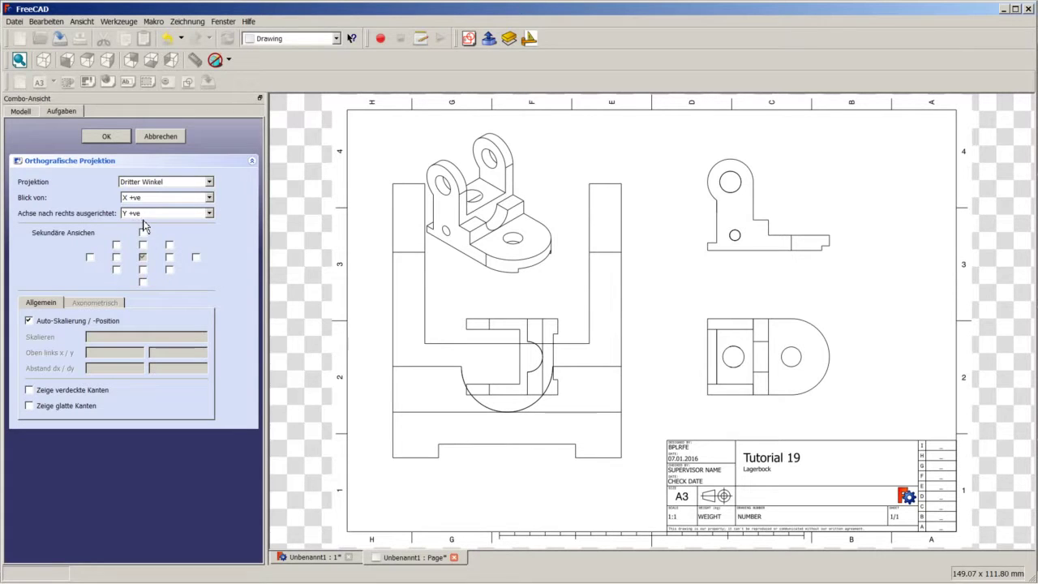
Keep only the top-left isometric secondary view and insert the orthographic projection into the page.
left_click(169, 270)
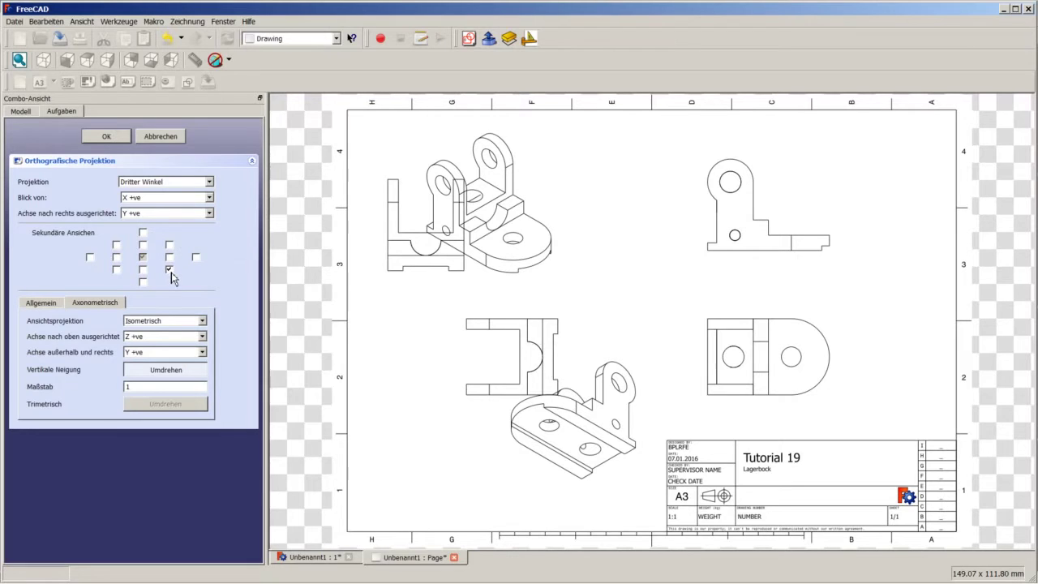
left_click(169, 244)
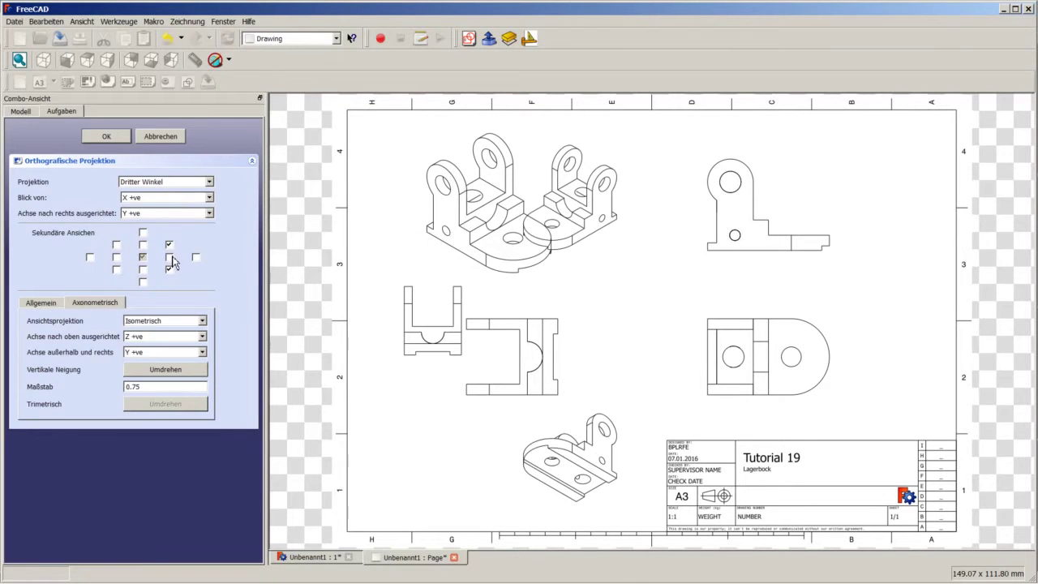
left_click(118, 246)
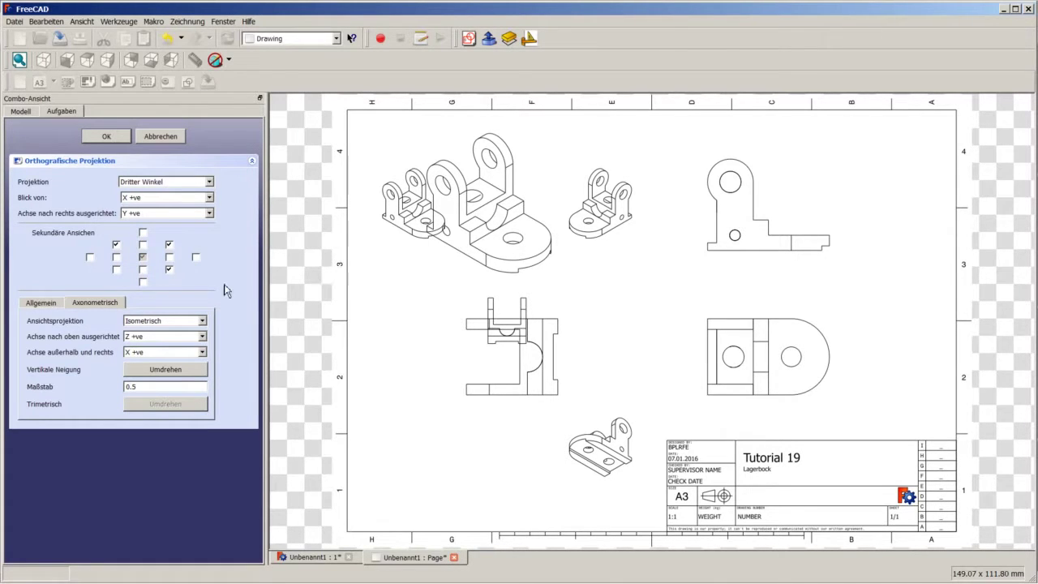
left_click(168, 244)
left_click(168, 269)
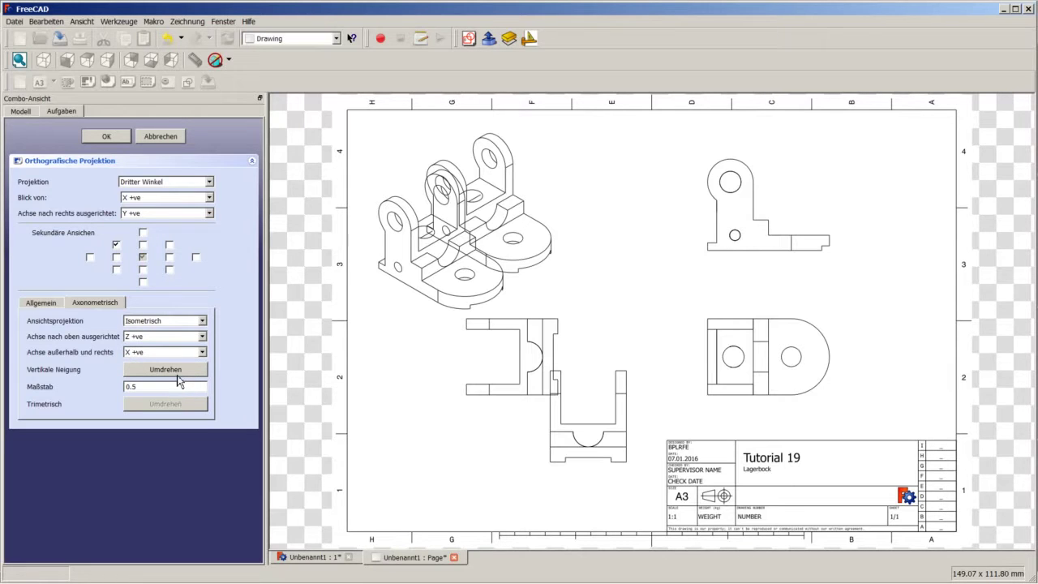
left_click(106, 136)
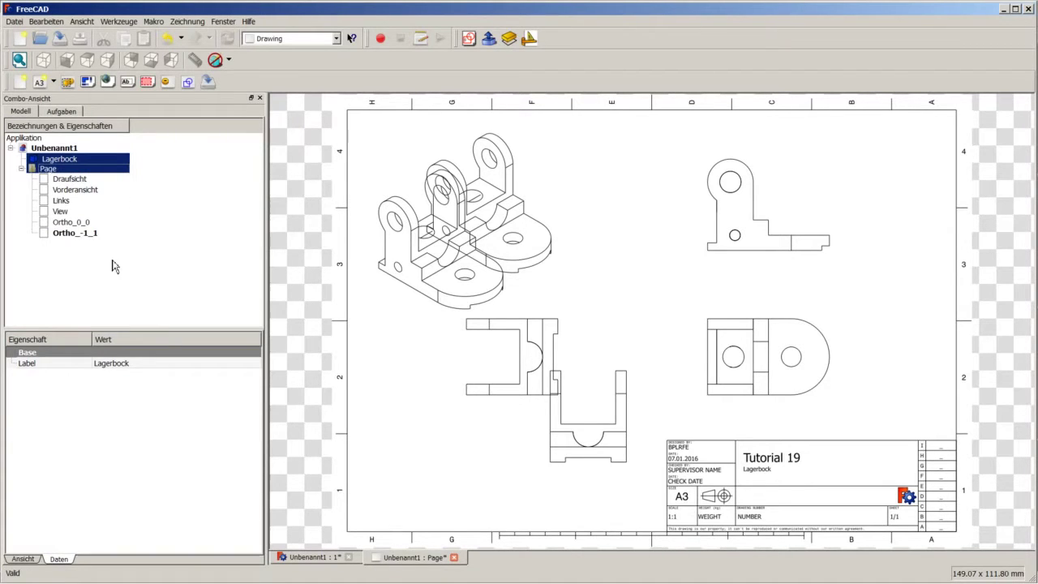
Delete Ortho_0_0 with Löschen, refresh the page, and inspect the remaining Ortho_-1_1 view.
left_click(69, 223)
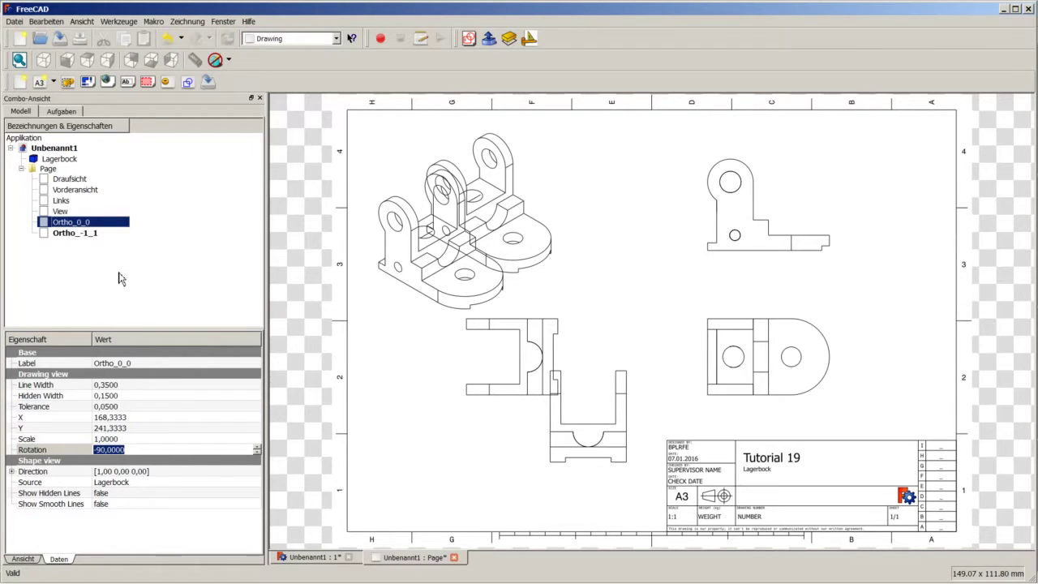
right_click(82, 227)
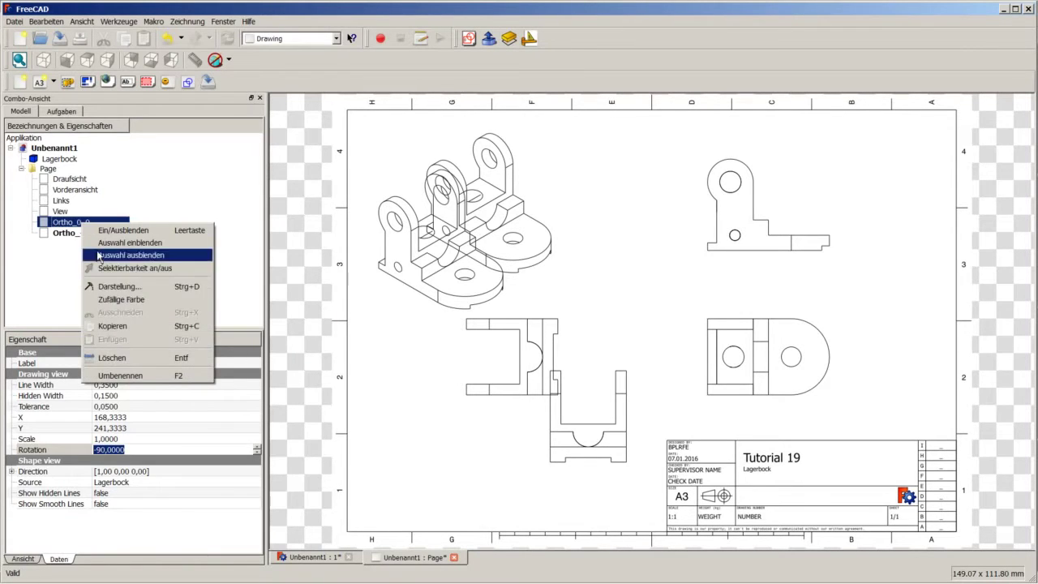
left_click(123, 354)
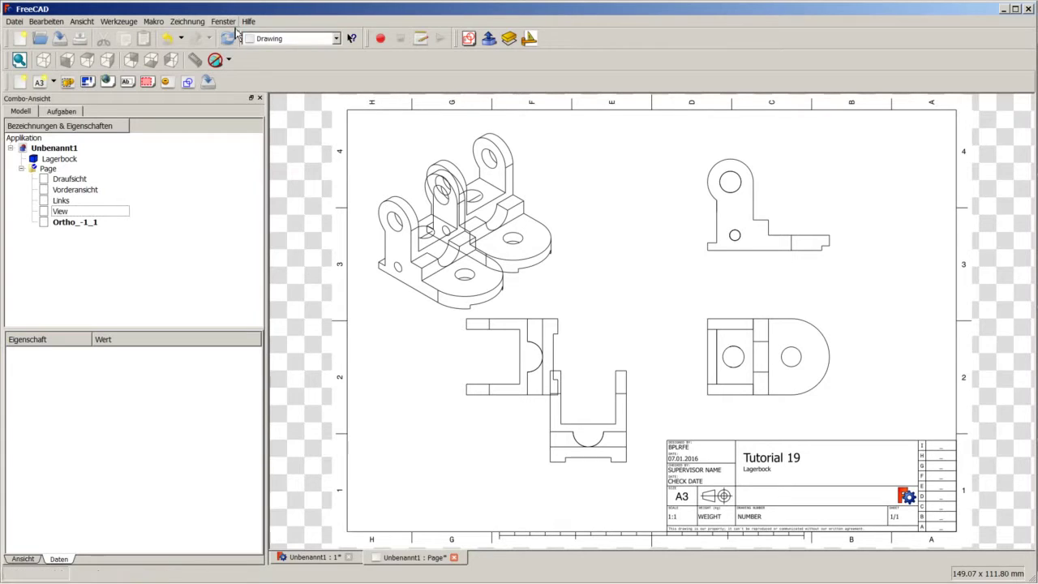
left_click(227, 41)
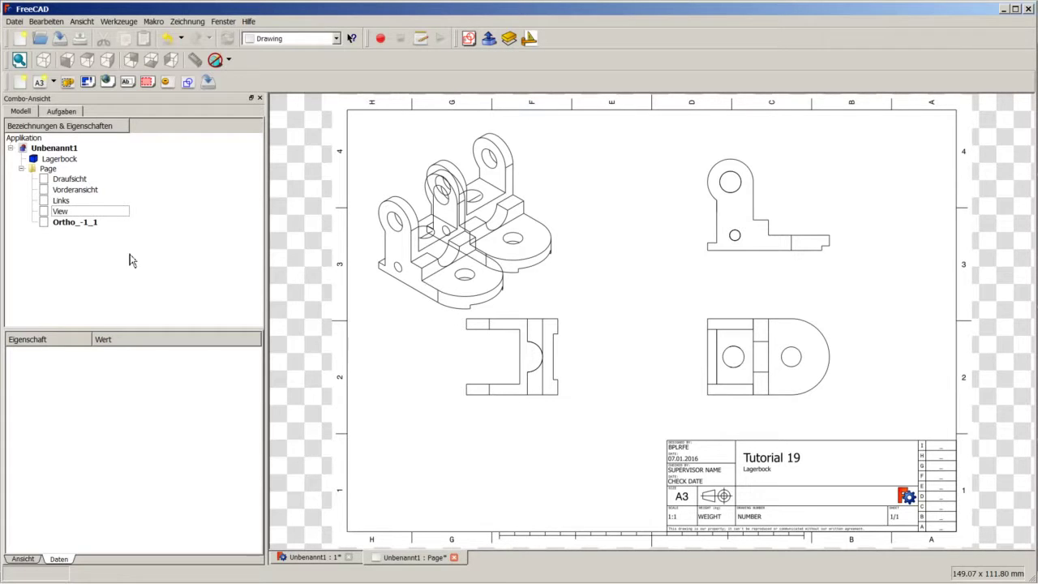
left_click(94, 224)
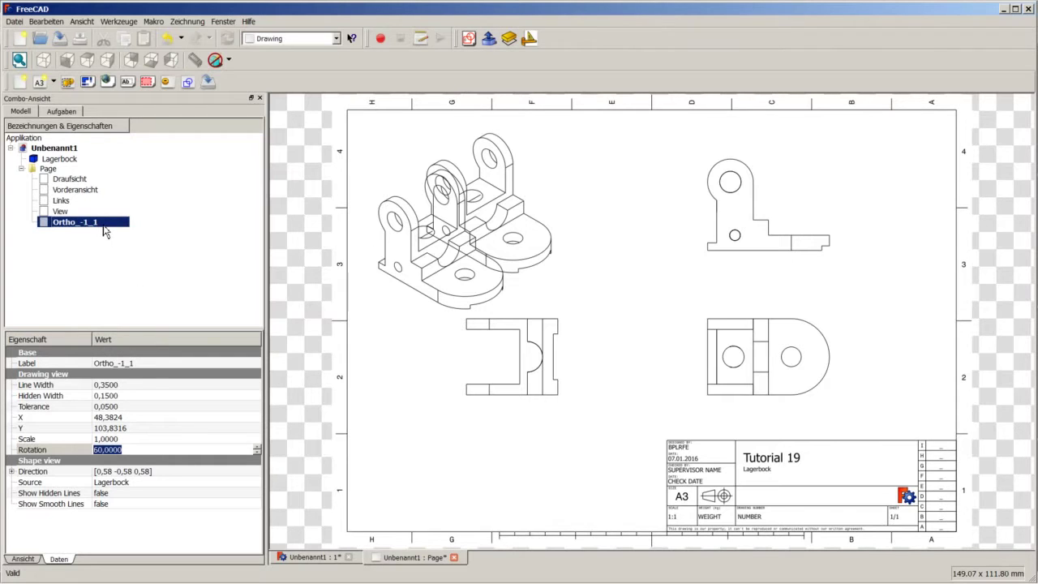
left_click(13, 472)
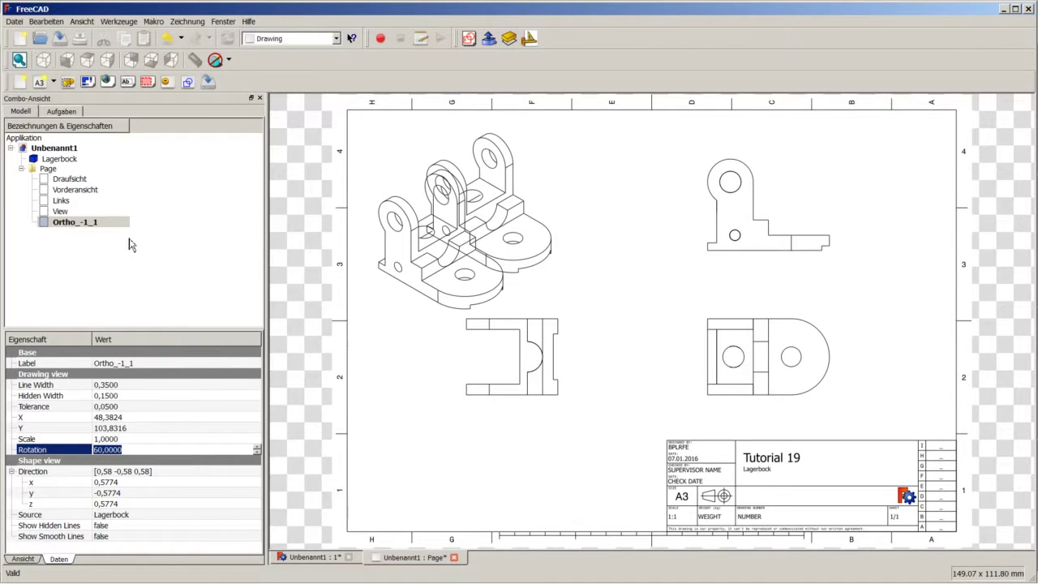
left_click(58, 159)
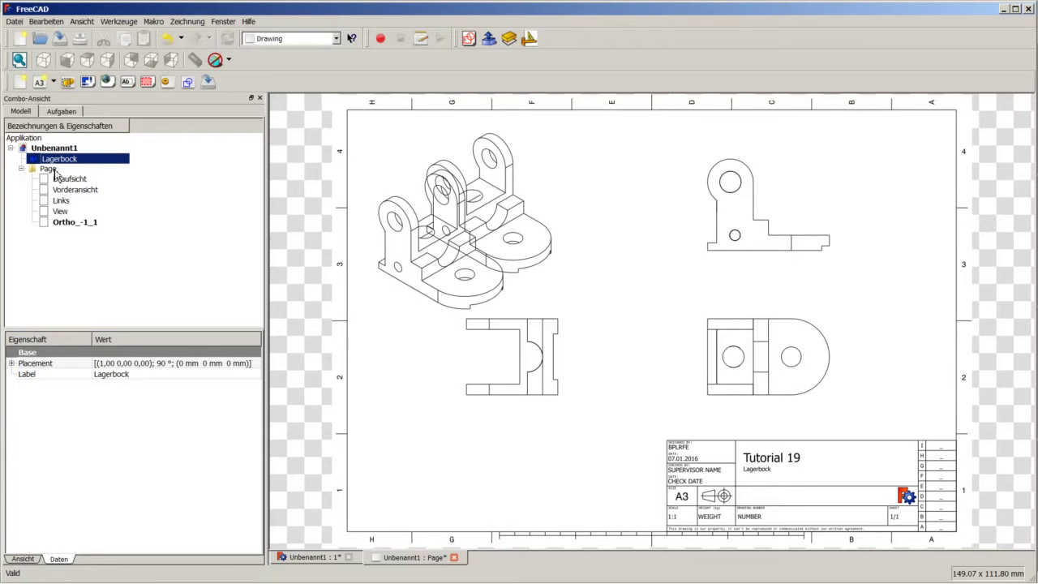
left_click(59, 170, "ctrl")
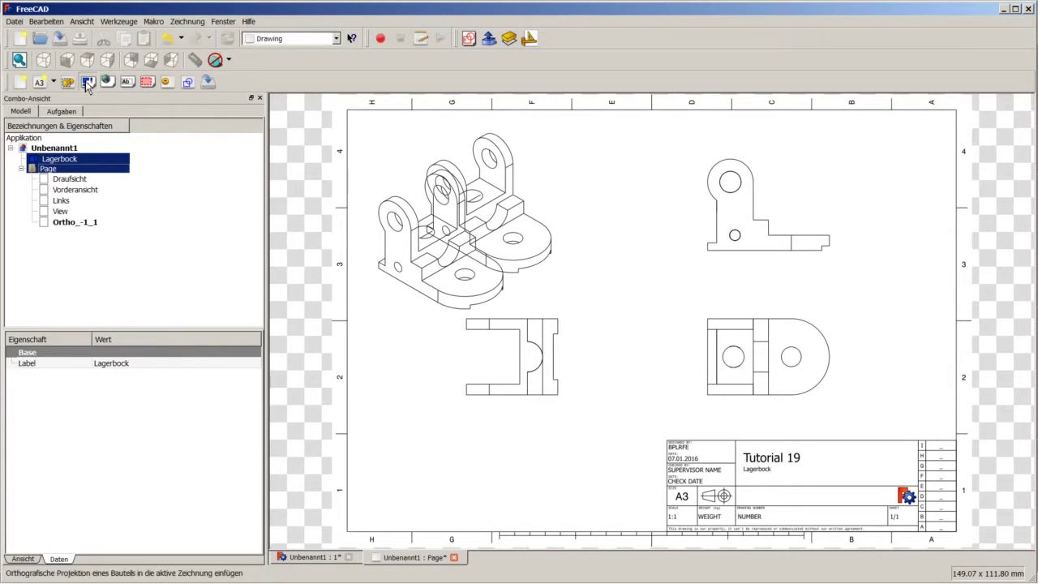
left_click(87, 81)
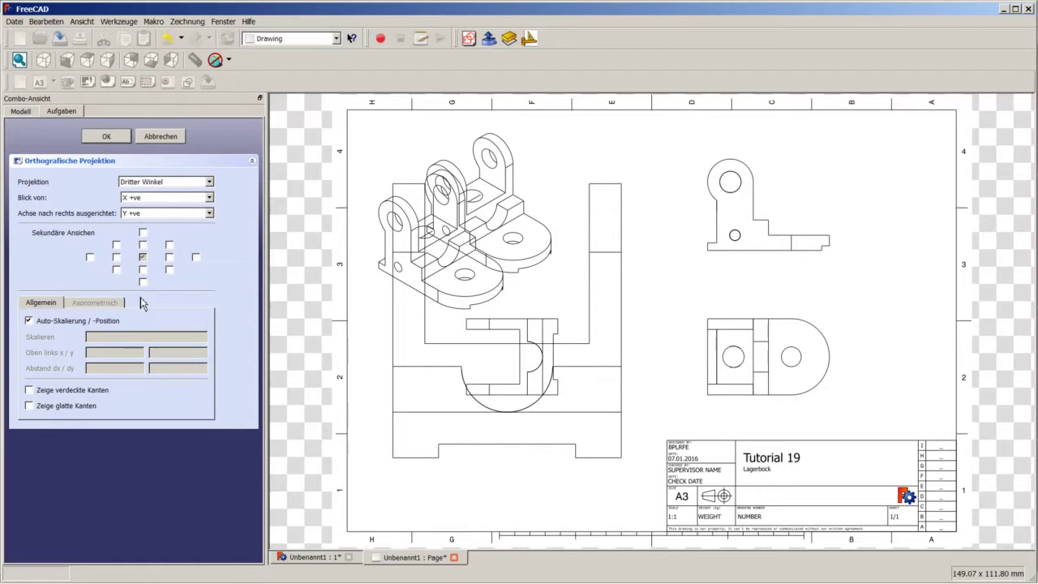
left_click(170, 269)
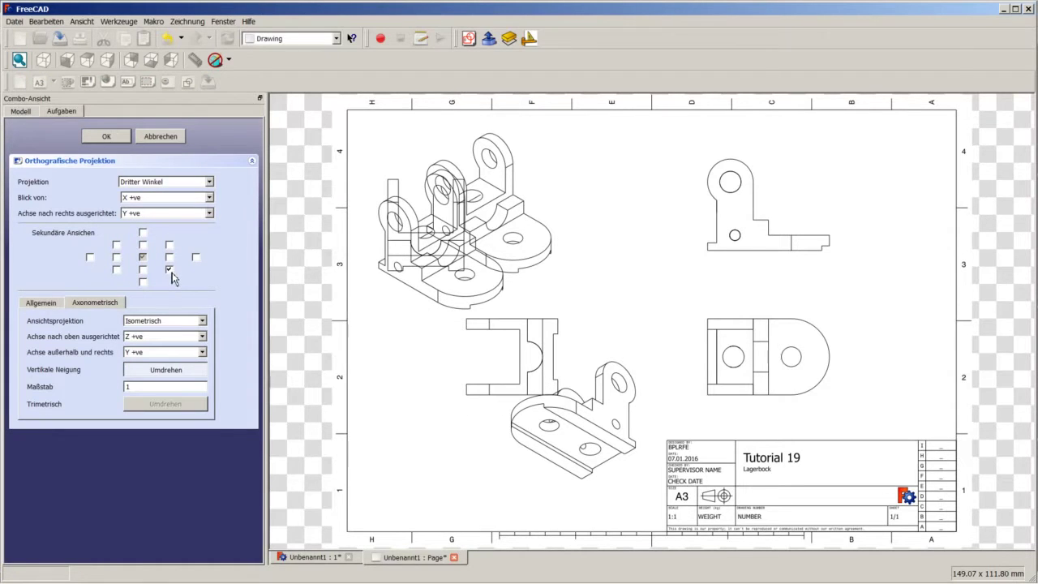
left_click(169, 322)
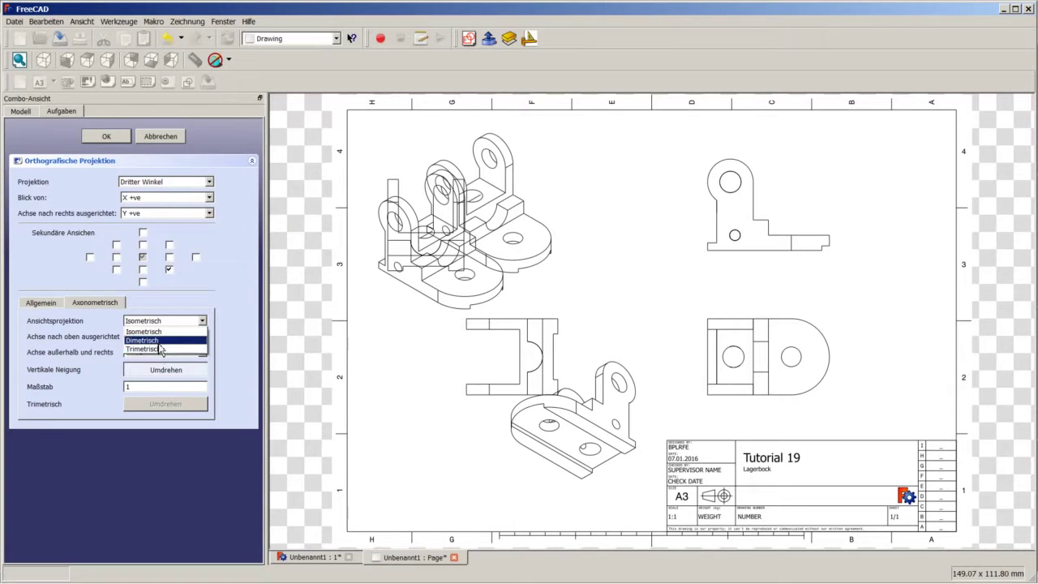
left_click(160, 340)
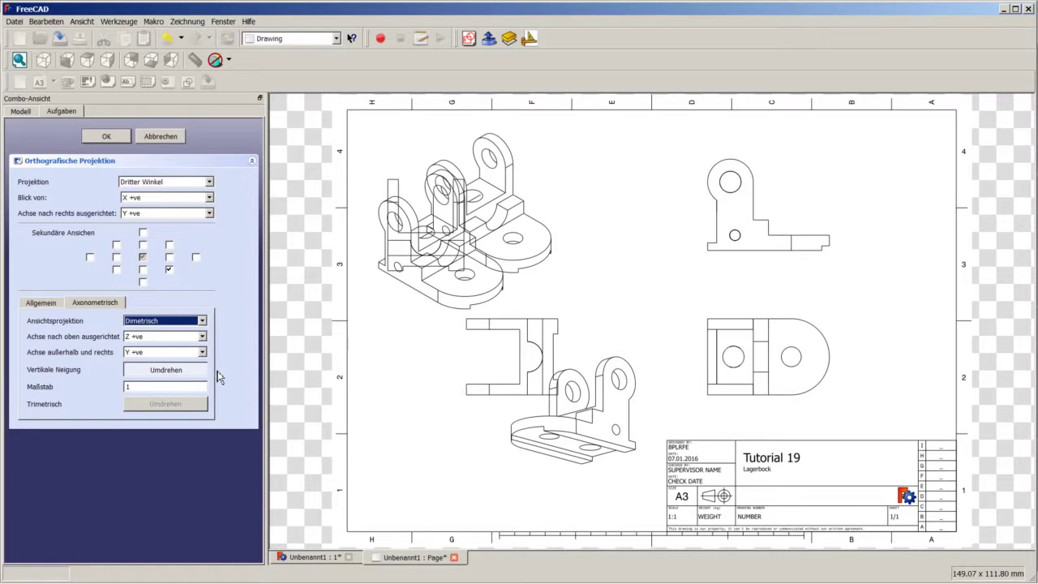
left_click(162, 138)
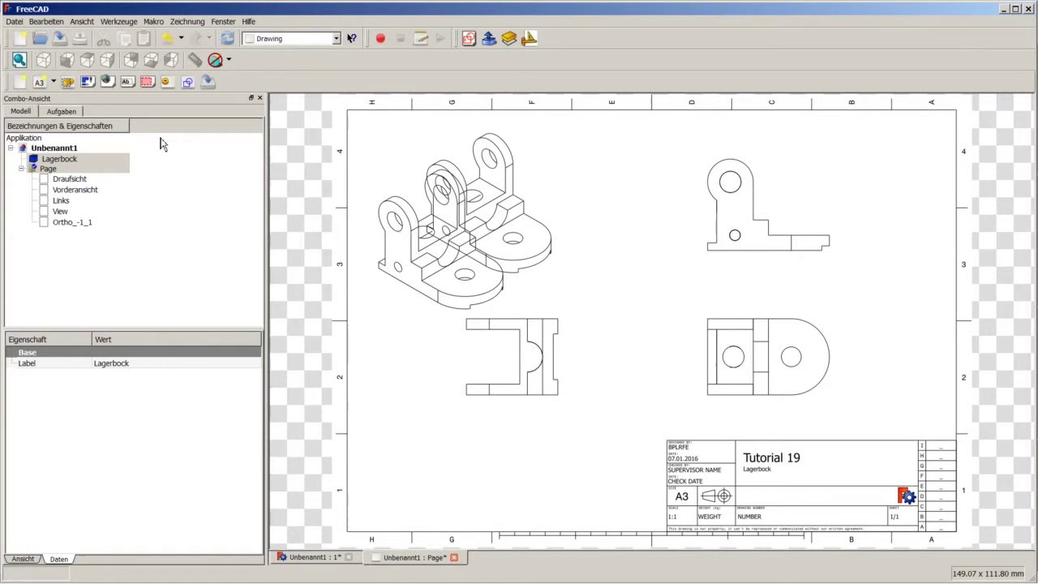
Delete Ortho_-1_1 with Löschen, refresh the page, and save the drawing with Ctrl+S.
right_click(84, 223)
left_click(109, 357)
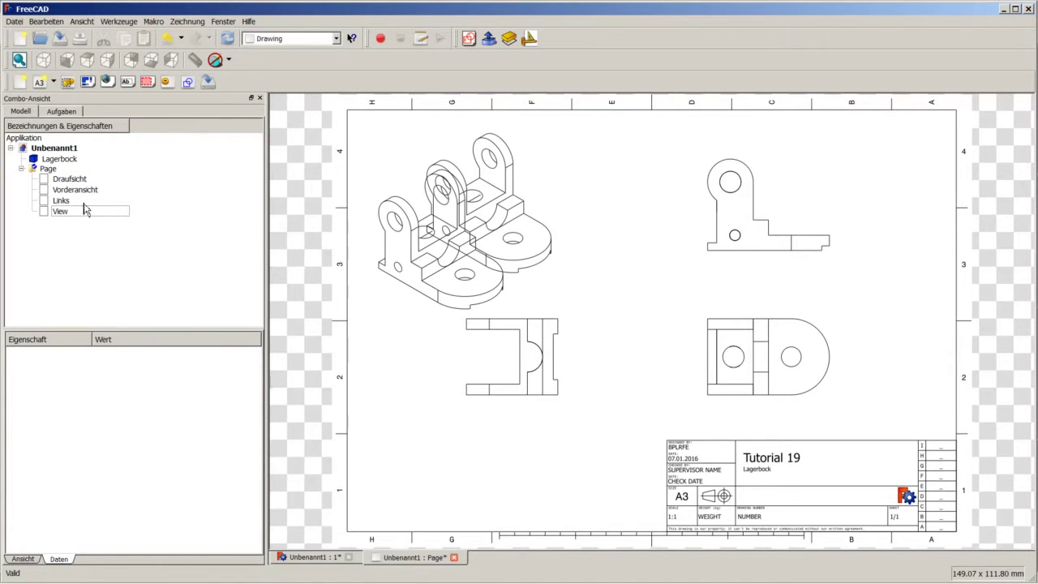
left_click(226, 41)
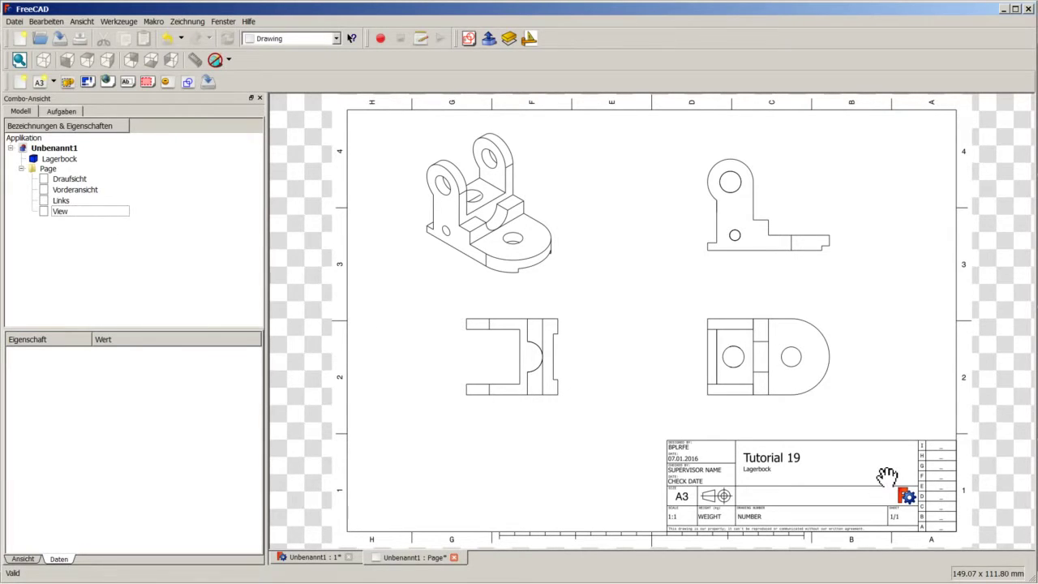
key("ctrl+s")
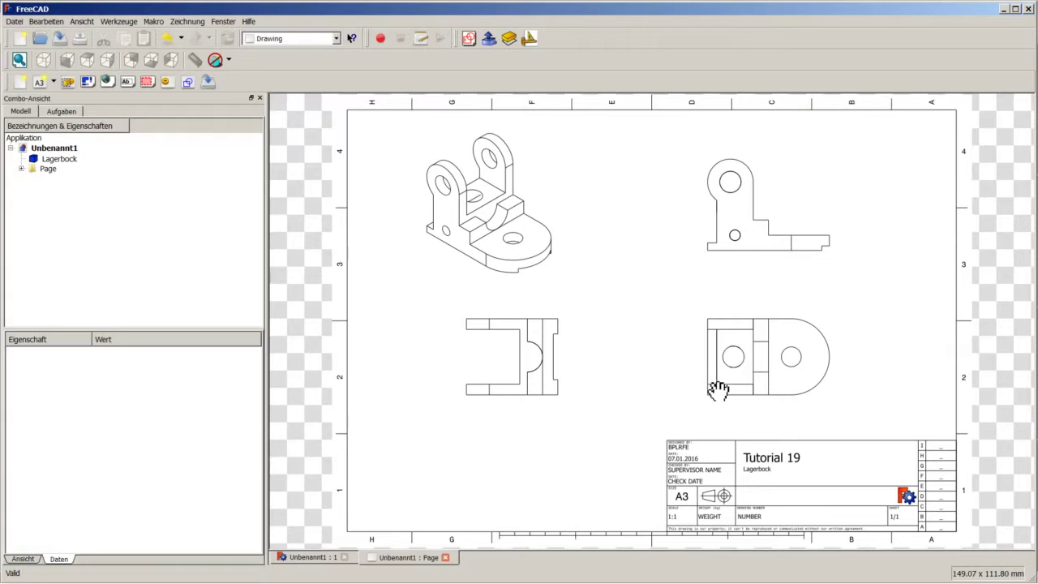
Create a Gruppe under Unbenannt1 and rename it to Ansicht-1.
right_click(42, 151)
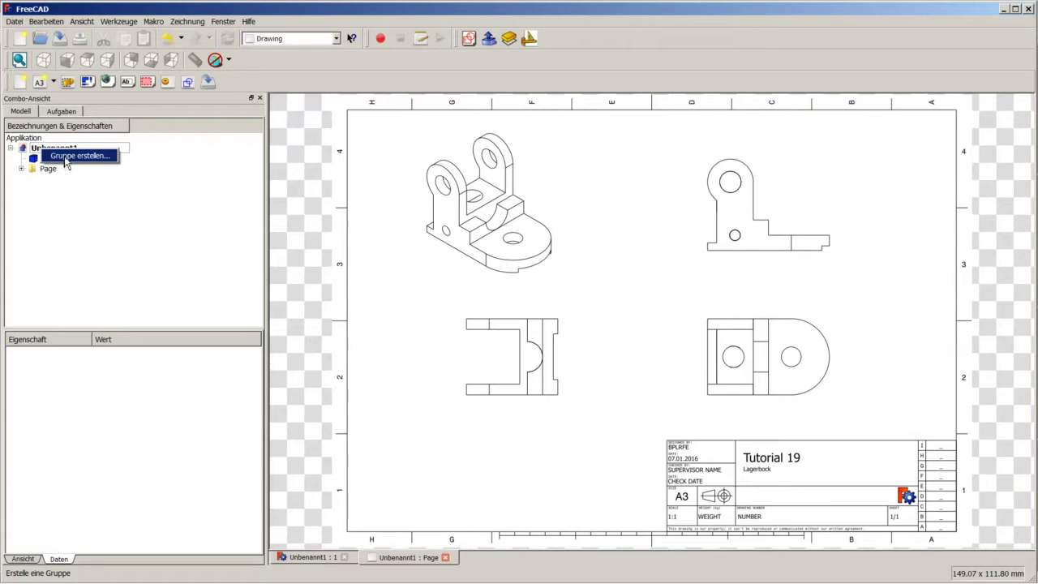
left_click(67, 156)
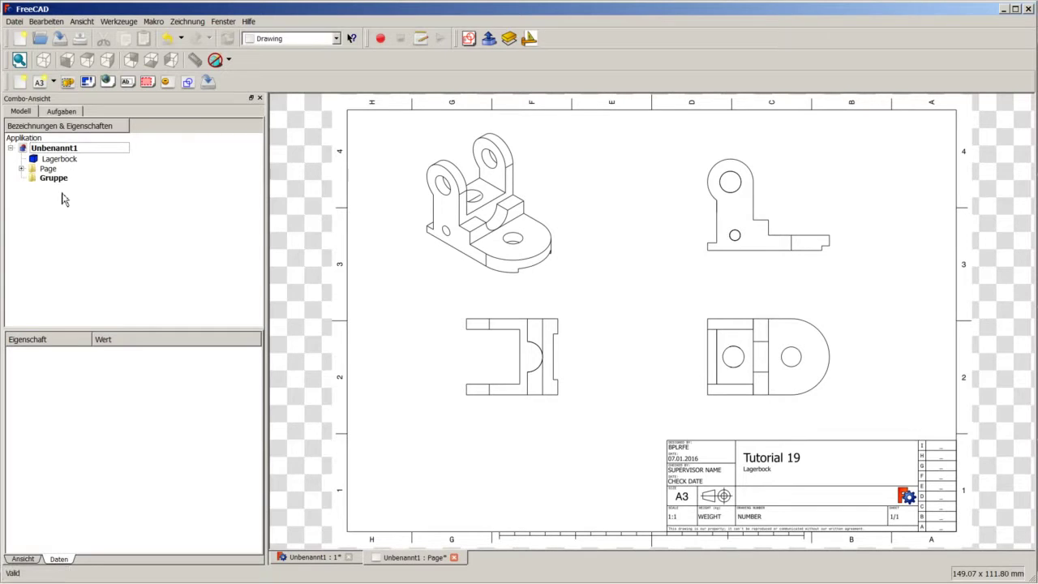
left_click(57, 179)
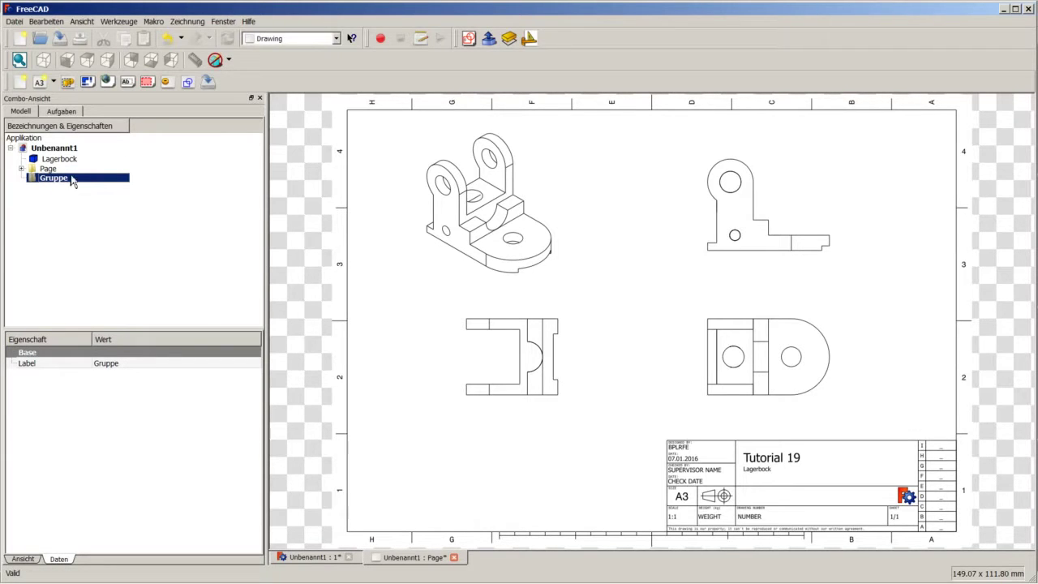
right_click(71, 183)
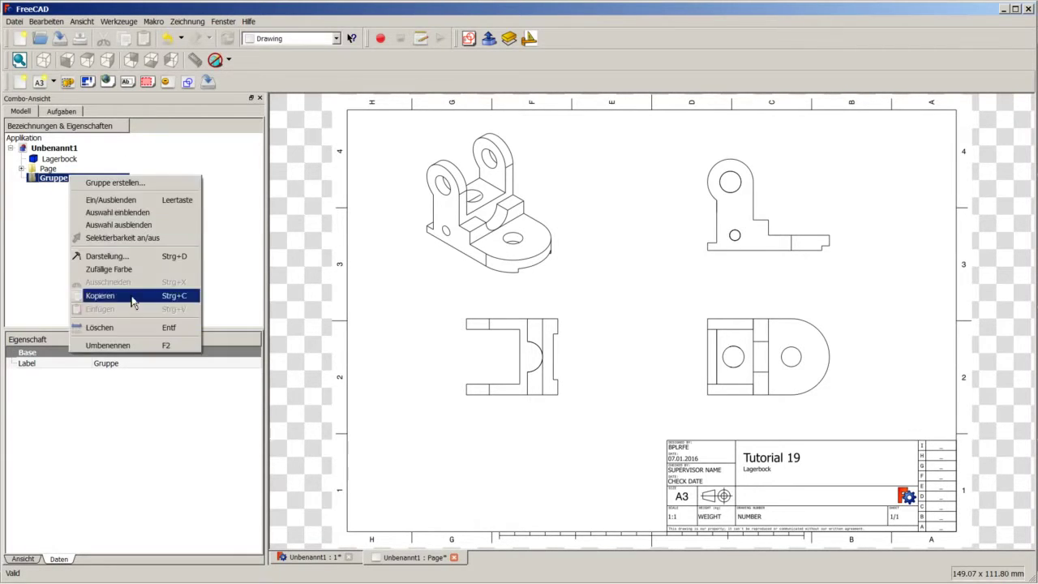
left_click(137, 347)
type("Ansicht-1")
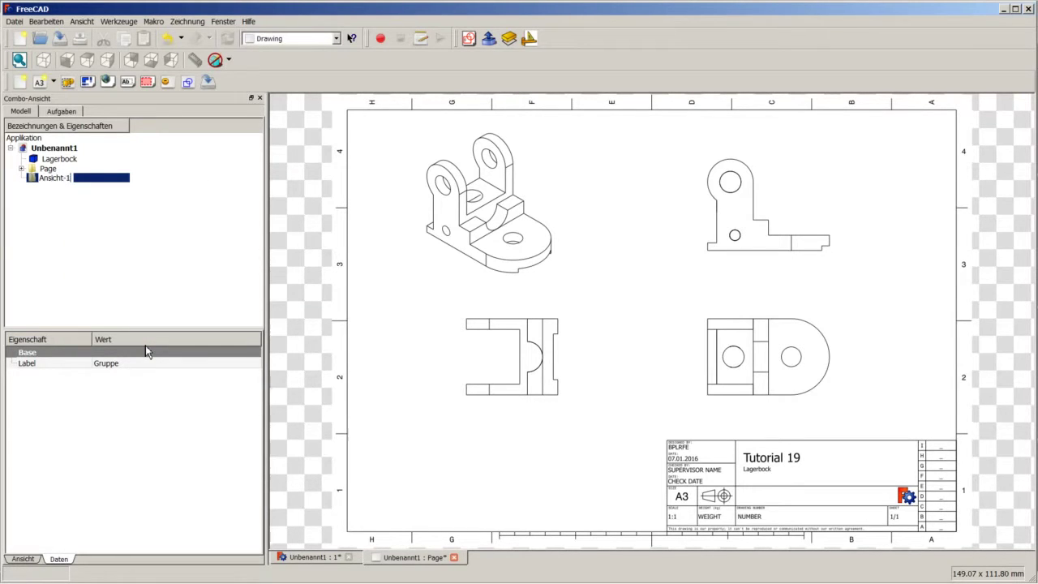
key("Return")
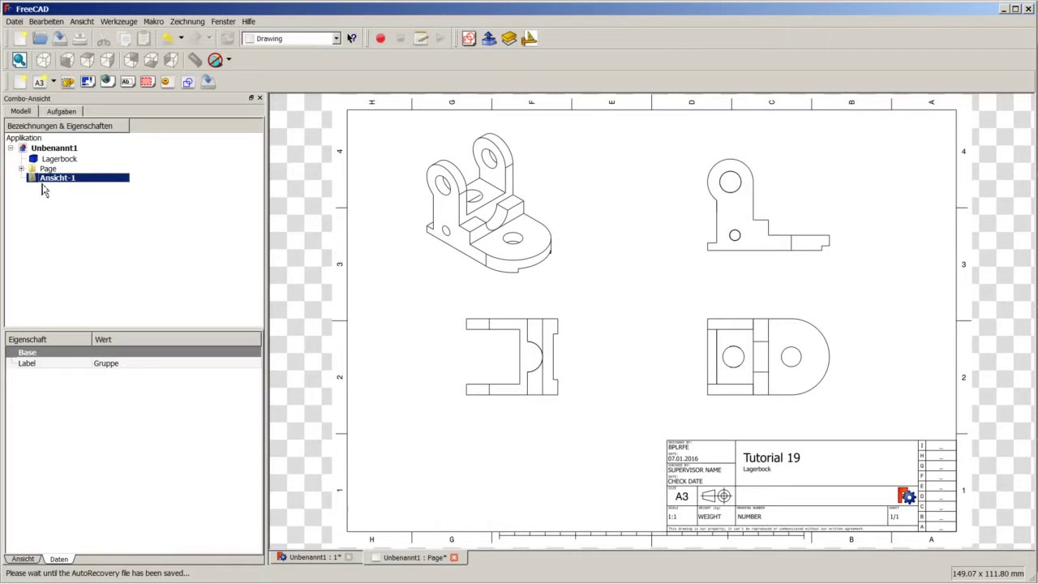
left_click(46, 161)
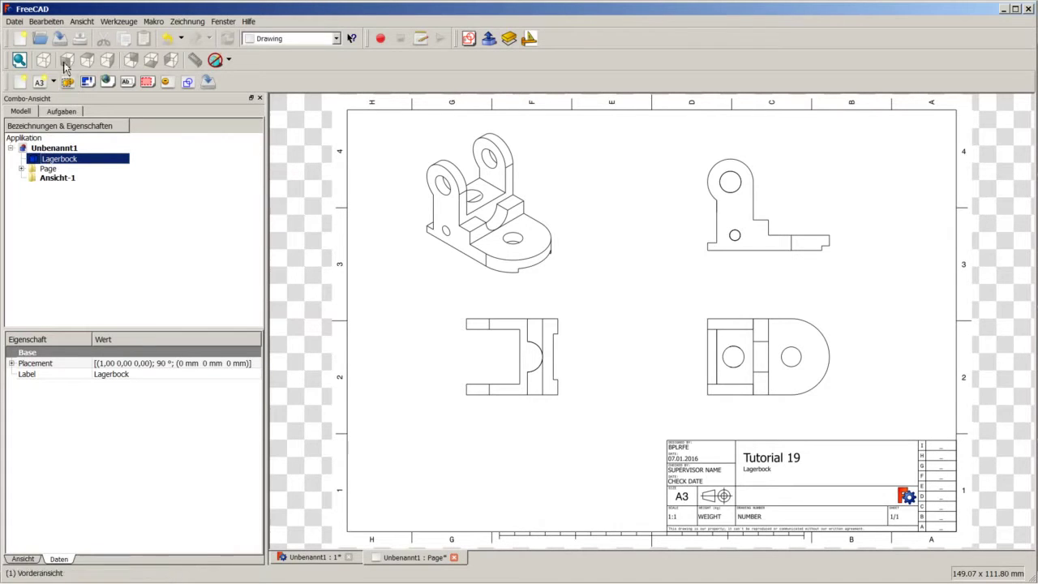
Use Bearbeiten > Auswahl duplizieren to create Lagerbock001, then drag the original Lagerbock into Ansicht-1.
left_click(47, 21)
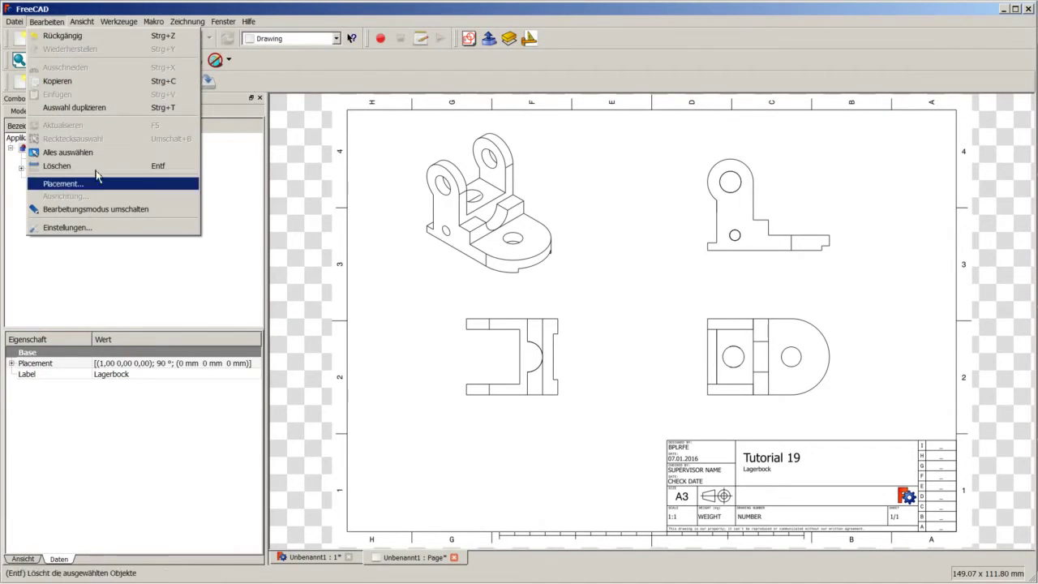
left_click(100, 114)
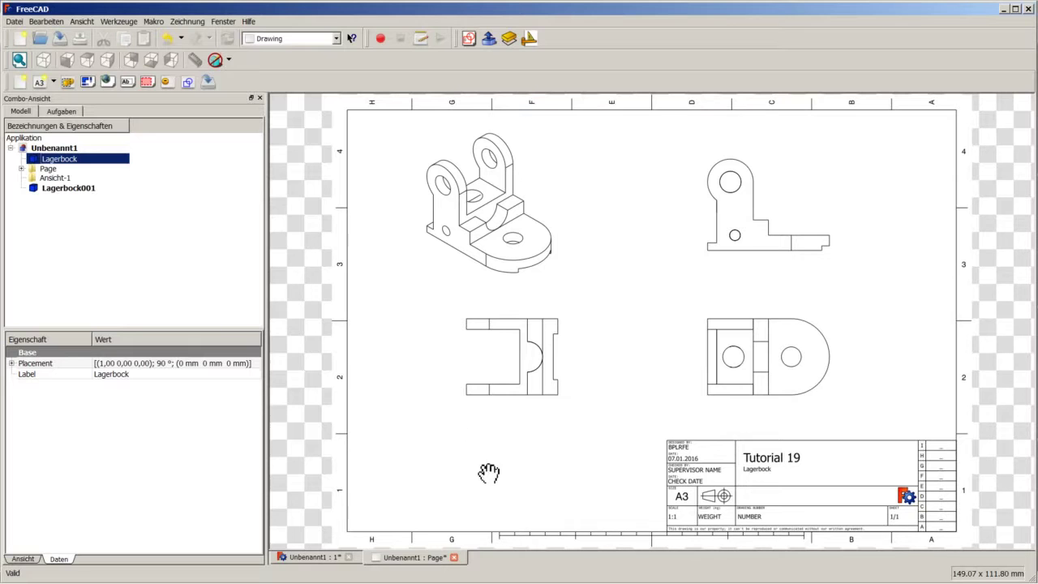
left_click_drag(52, 162, 39, 180)
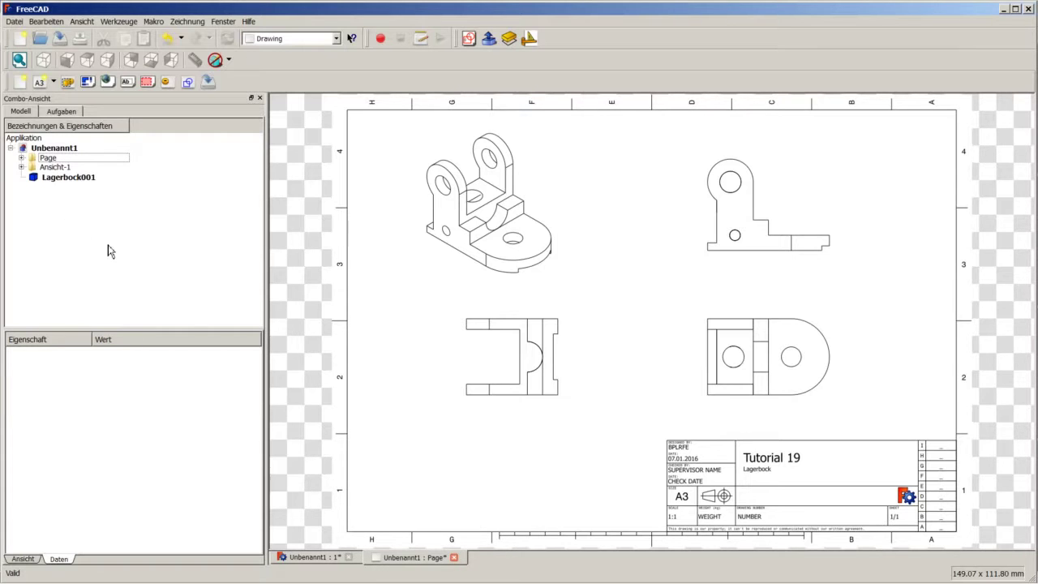
In the Unbenannt1 3D tab, toggle Ein/Ausblenden on Ansicht-1 until its Lagerbock part is hidden.
left_click(301, 558)
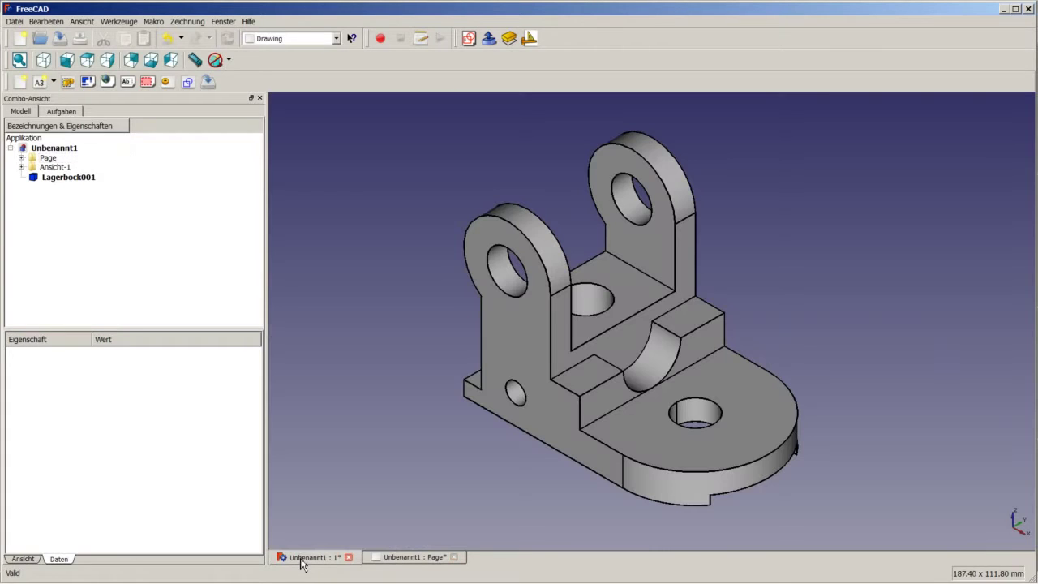
left_click(21, 167)
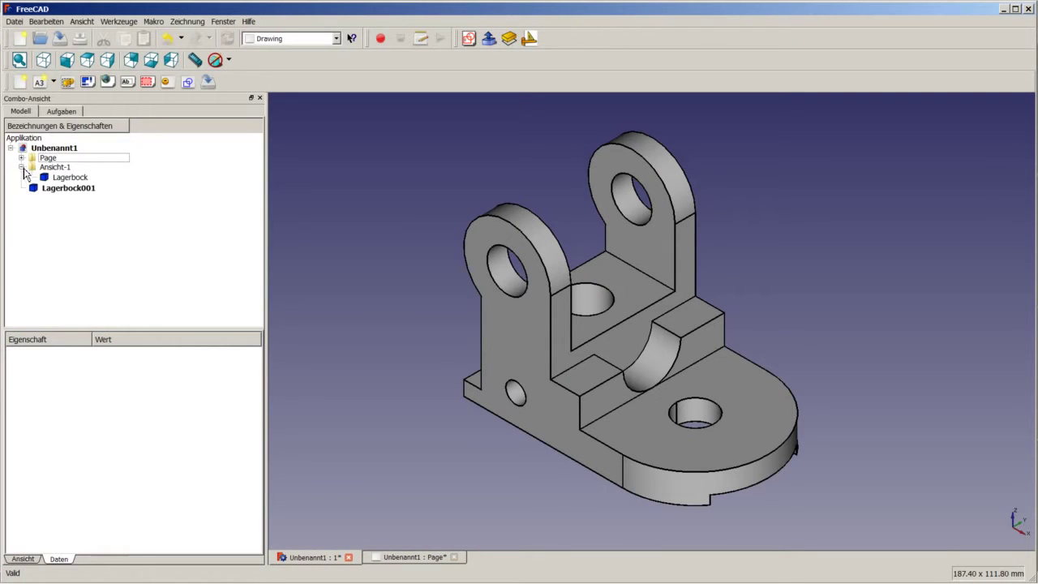
right_click(47, 167)
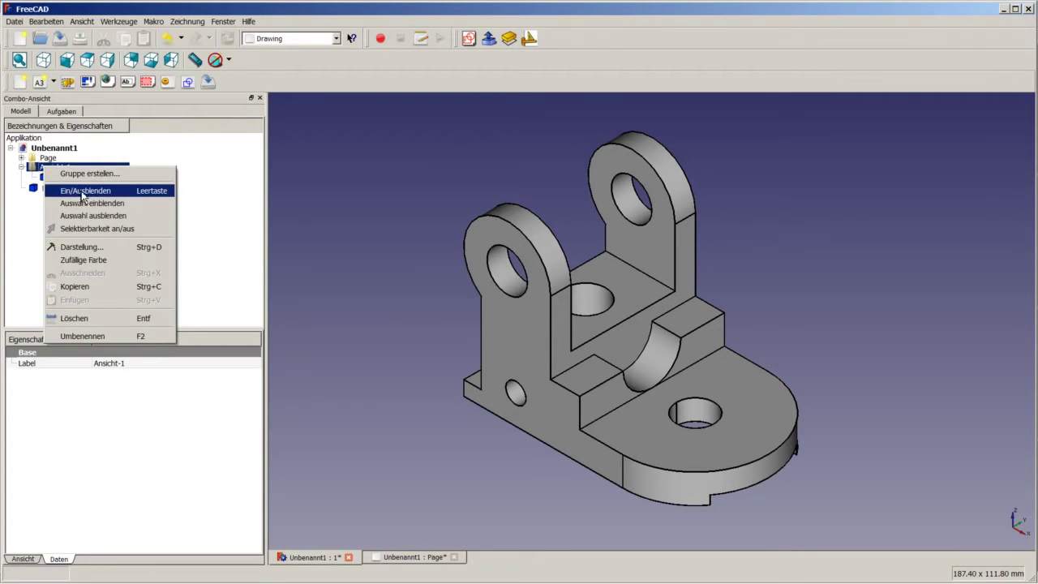
left_click(83, 191)
right_click(63, 172)
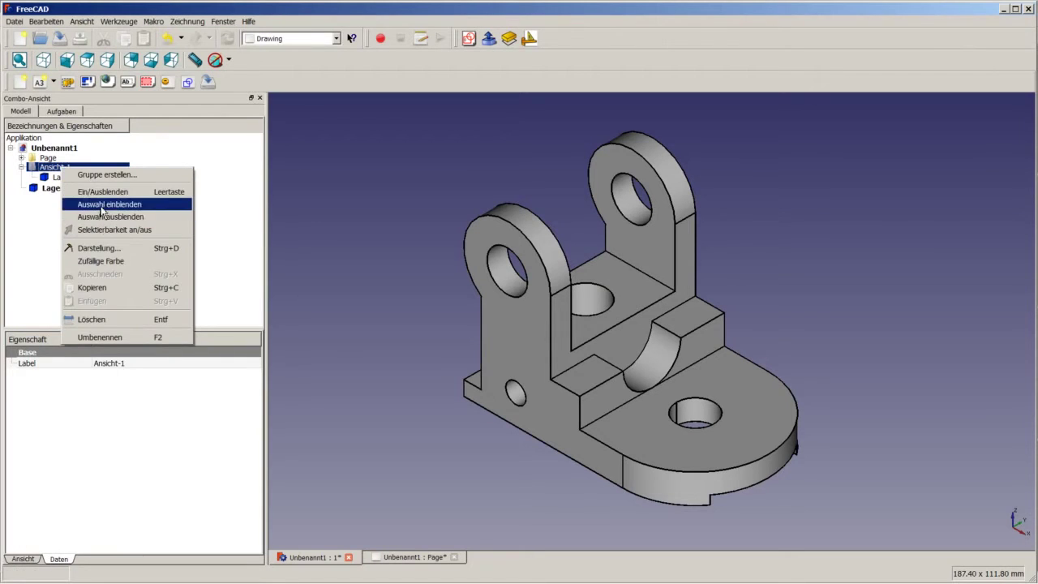
left_click(97, 191)
right_click(59, 170)
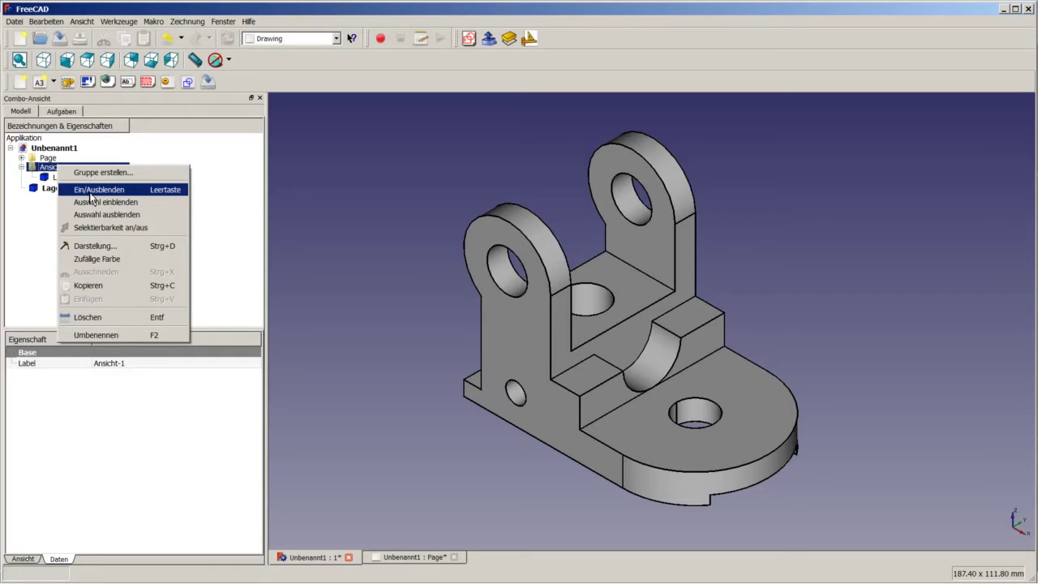
left_click(91, 191)
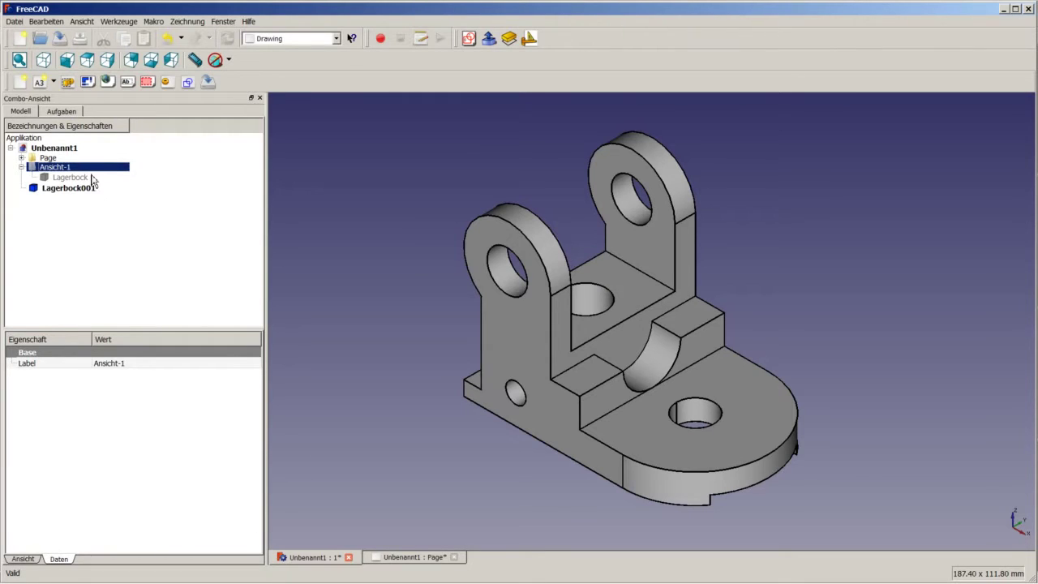
left_click(21, 166)
Select Lagerbock001's flat ledge face and start a new Part Design sketch on it.
left_click(173, 224)
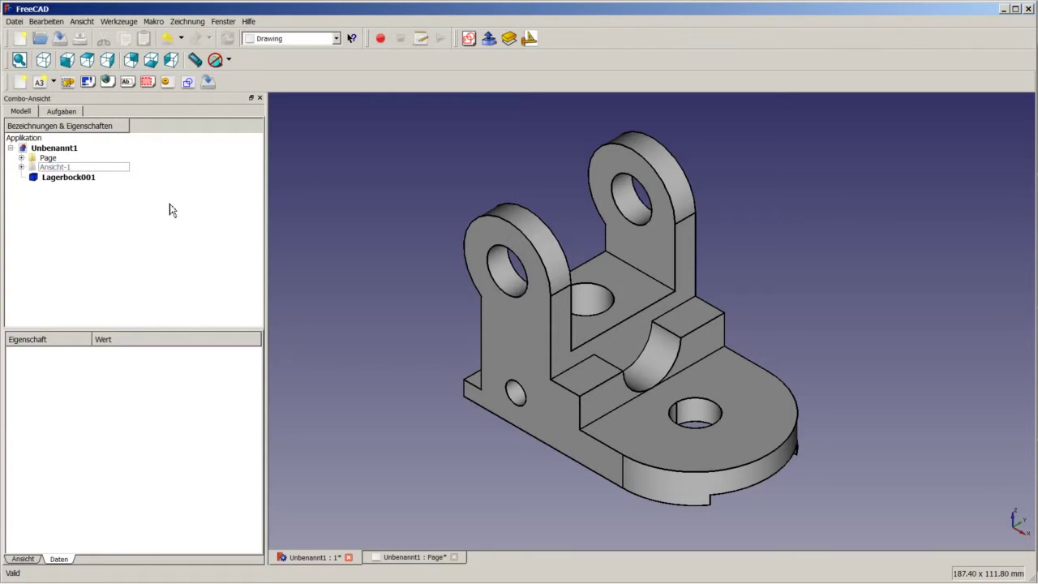
left_click(85, 178)
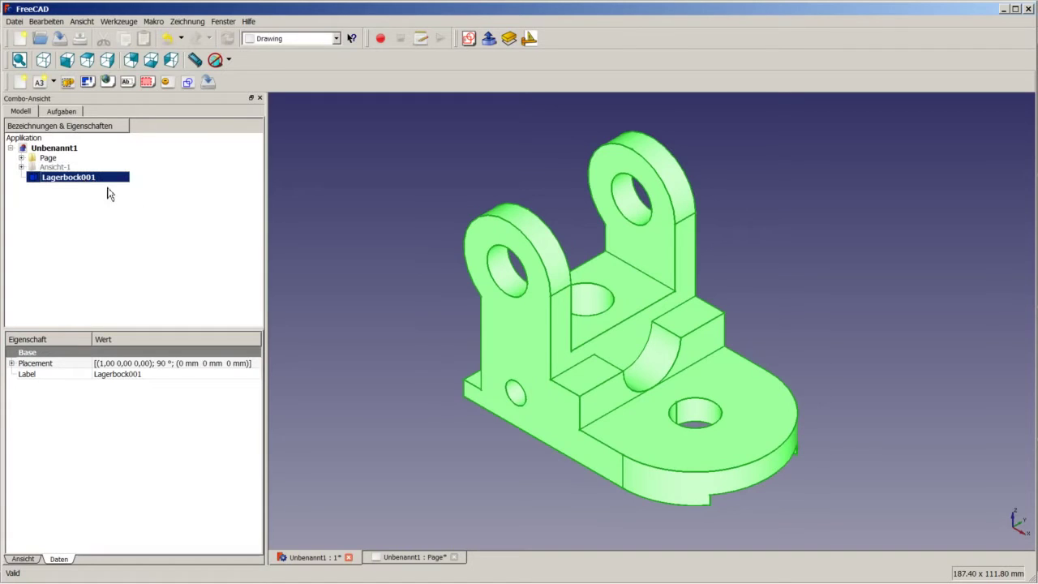
mouse_move(523, 394)
middle_mouse_down()
mouse_move(556, 290)
mouse_move(583, 264)
mouse_move(508, 335)
middle_mouse_up()
left_click(496, 345)
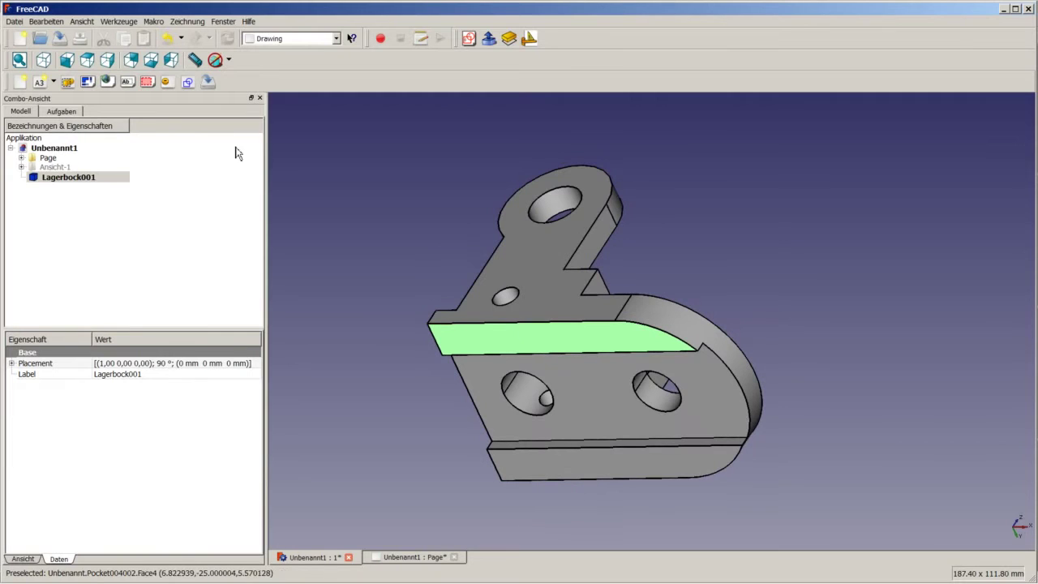
left_click(288, 38)
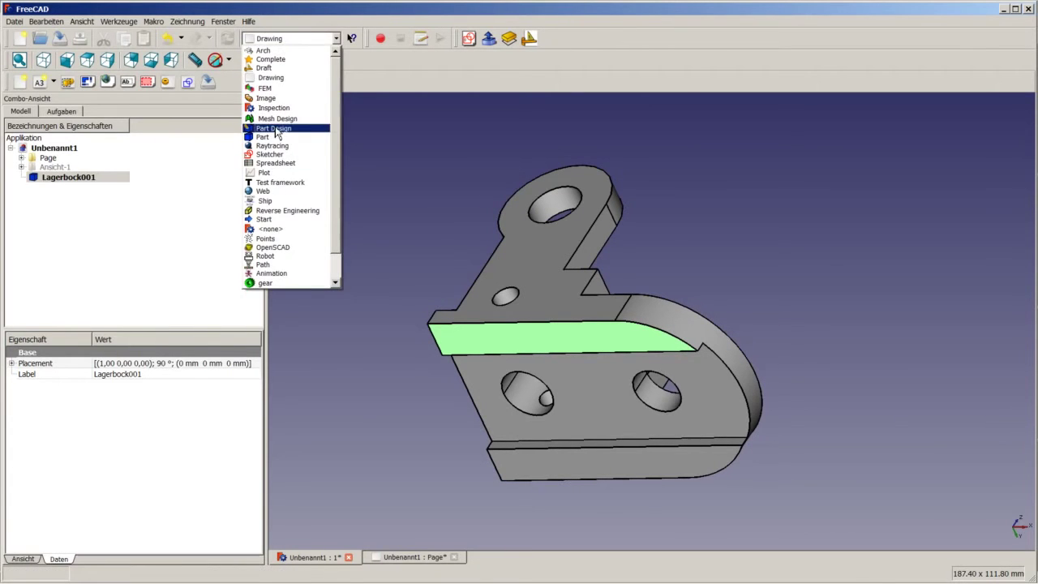
left_click(276, 133)
left_click(219, 103)
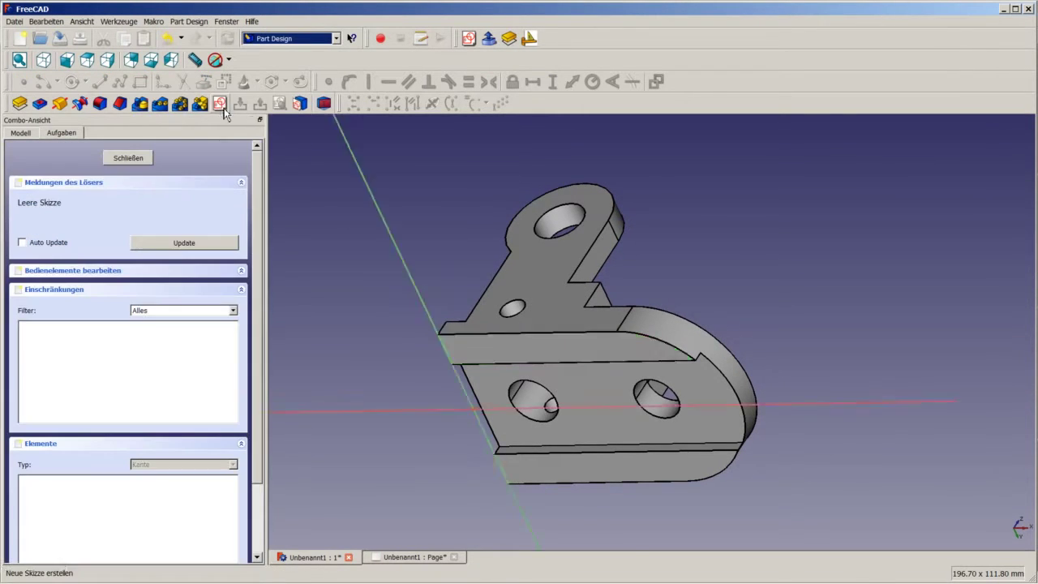
Draw a rectangle from the origin past the part's end and pocket it with Typ Durch alles.
left_click(141, 81)
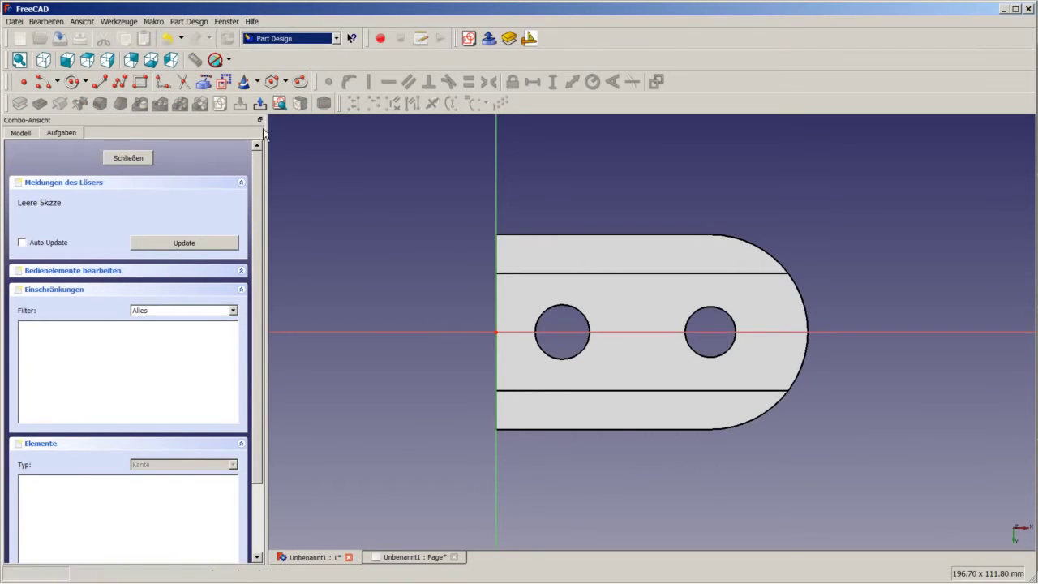
left_click(496, 333)
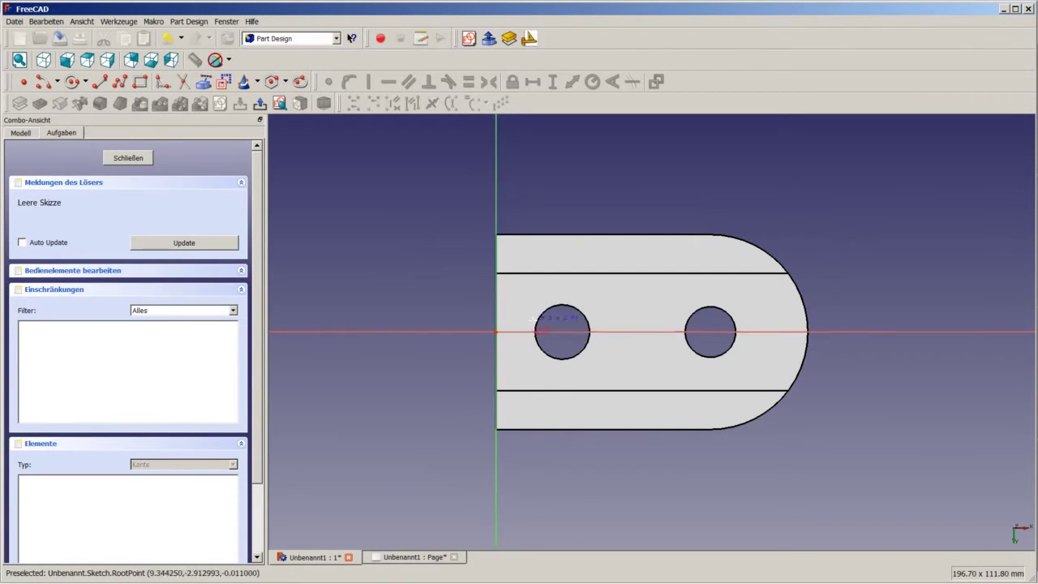
left_click(831, 207)
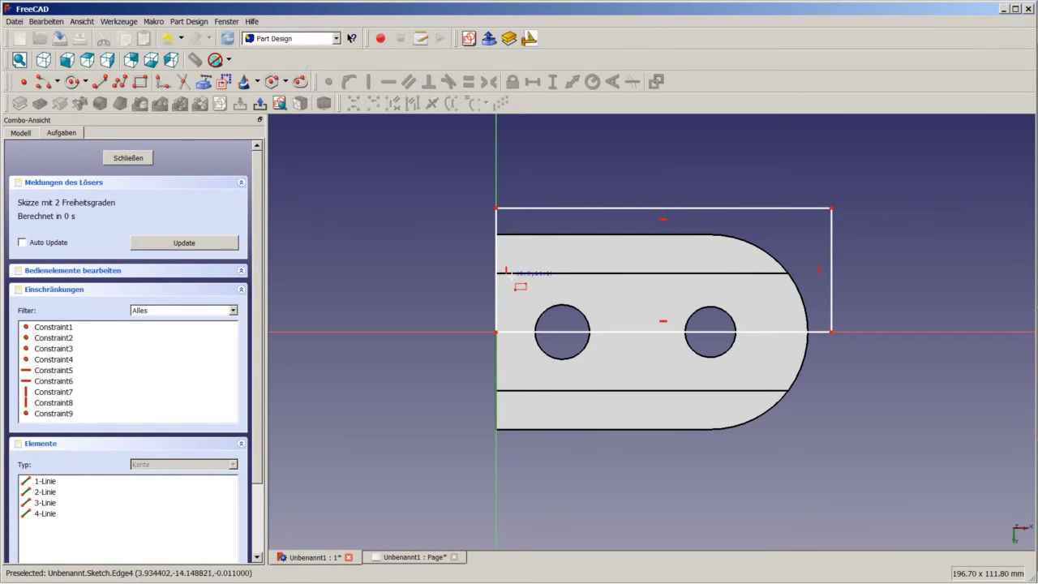
left_click(109, 158)
left_click(39, 103)
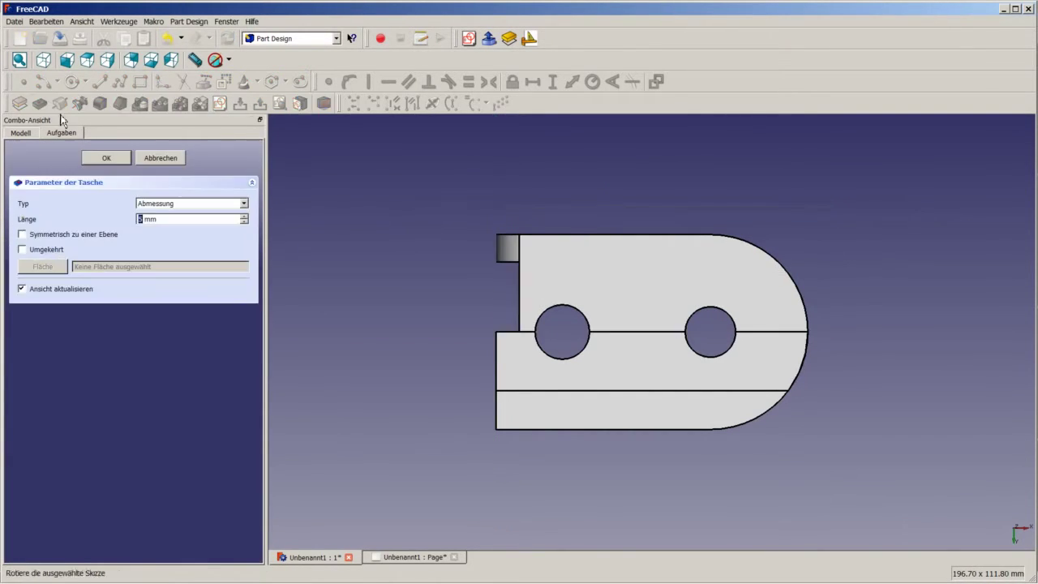
left_click(162, 203)
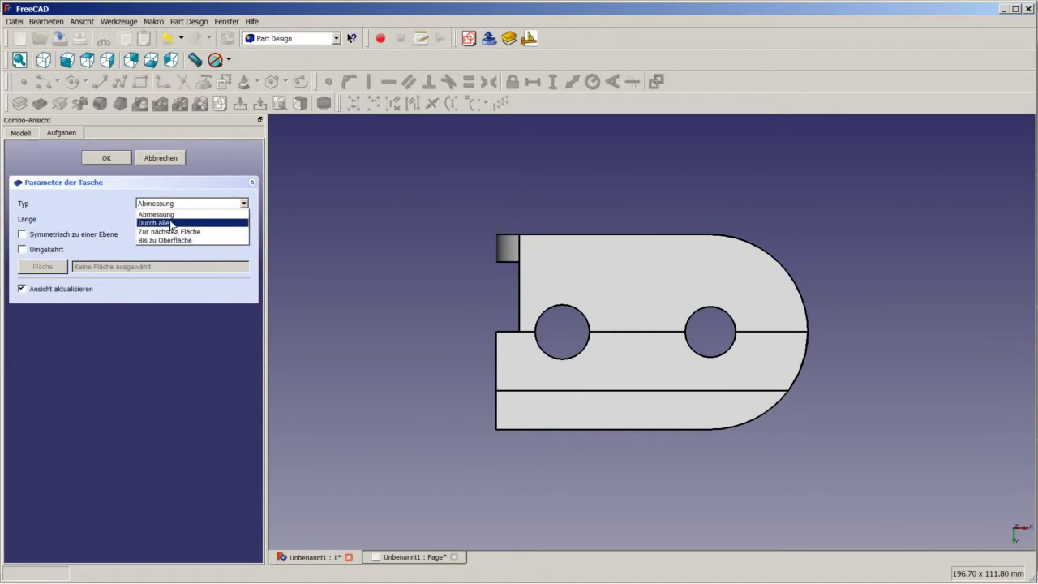
left_click(171, 224)
left_click(106, 157)
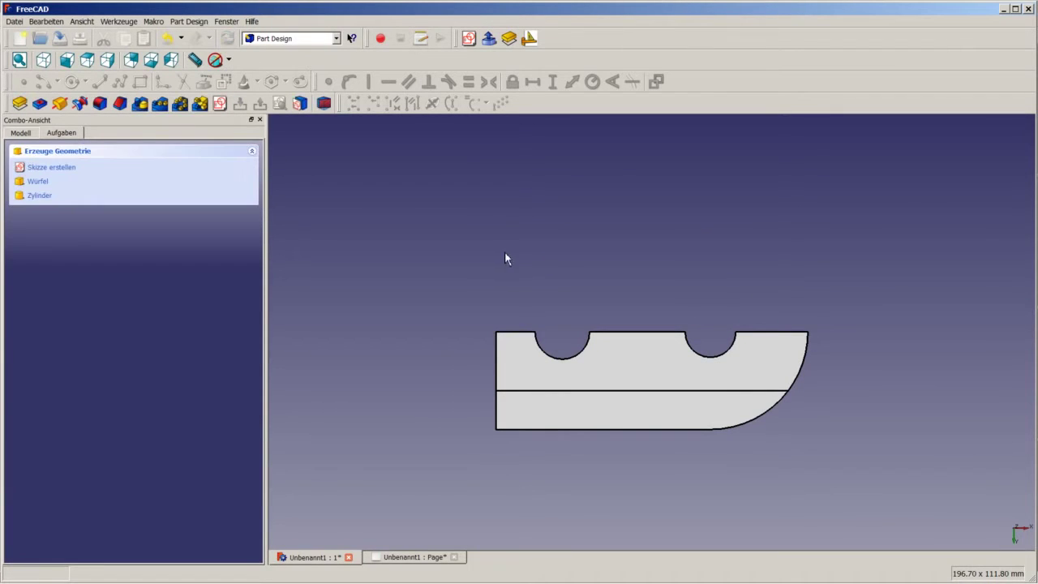
Show the pocketed part in isometric view with the Modell tree visible.
left_click(43, 59)
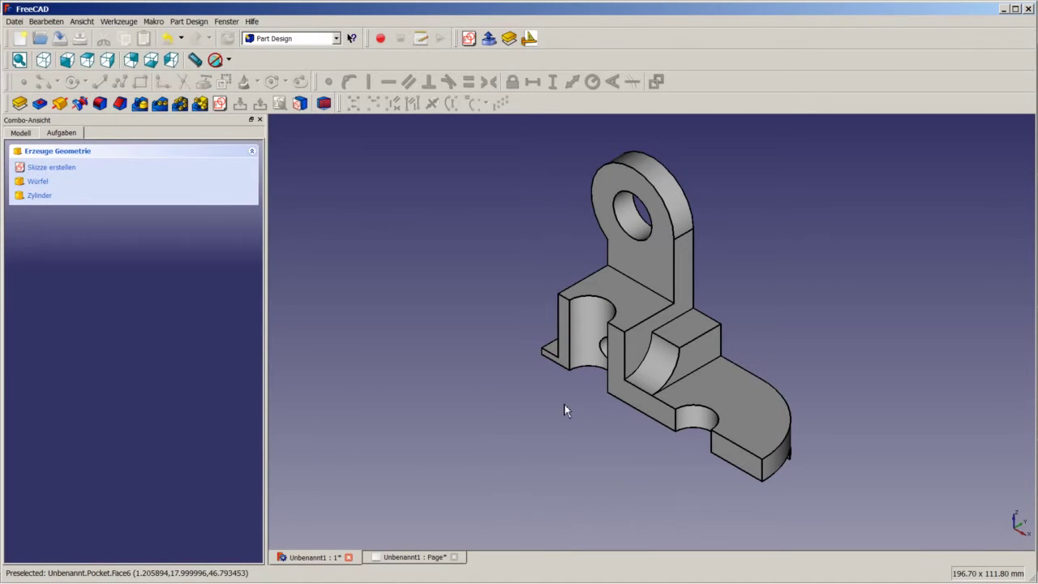
left_click(21, 132)
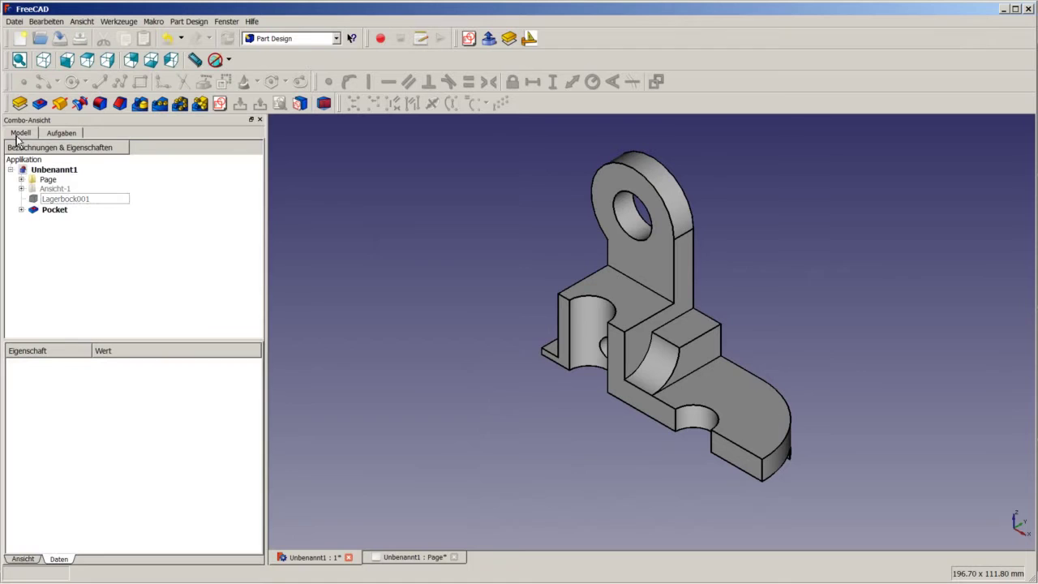
left_click(366, 333)
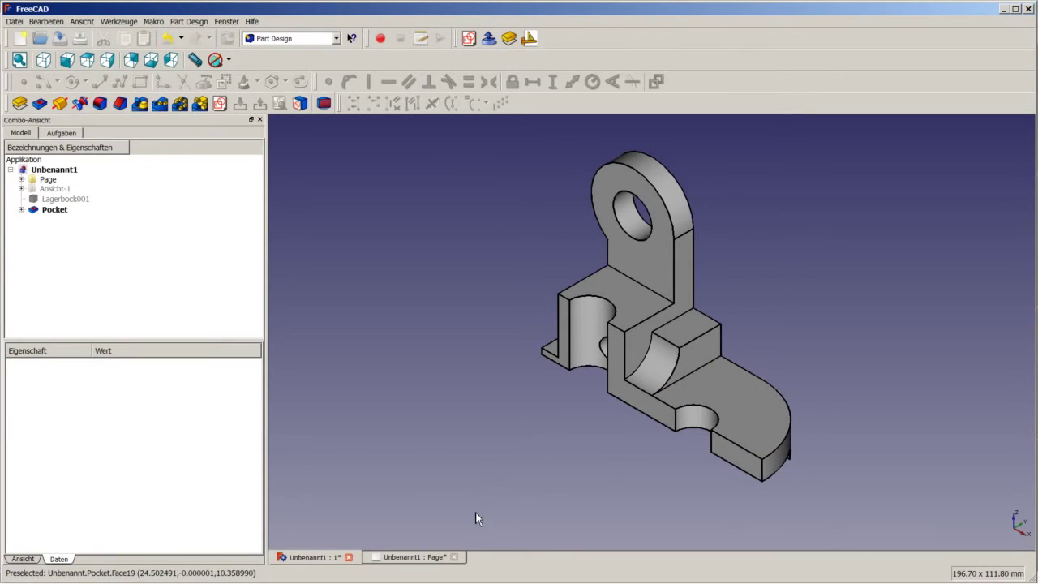
On the drawing sheet, select Pocket and Page and activate the Drawing workbench.
left_click(409, 558)
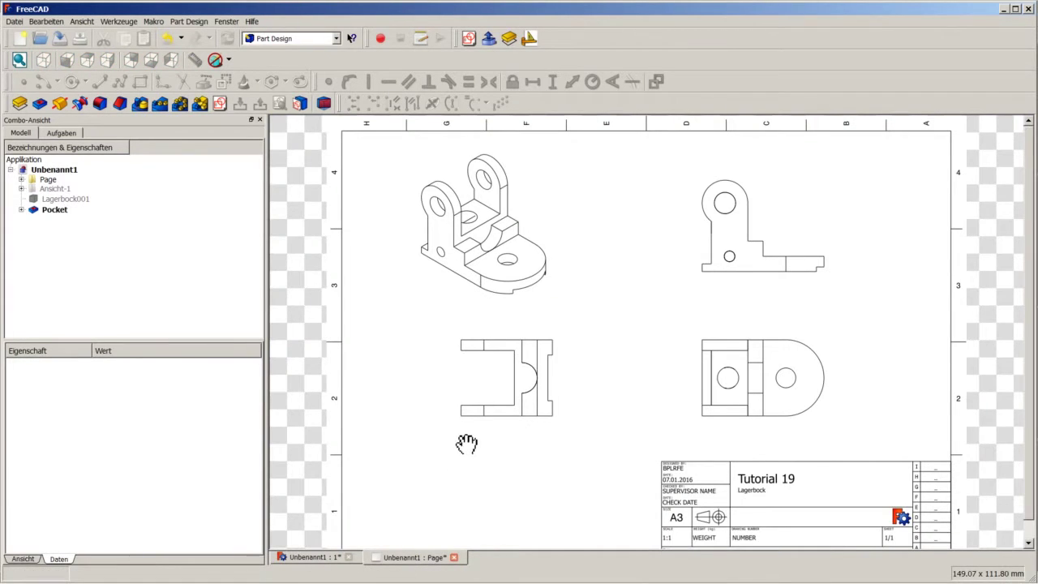
scroll(465, 450, "up", 1)
scroll(465, 451, "down", 1)
scroll(465, 451, "down", 1)
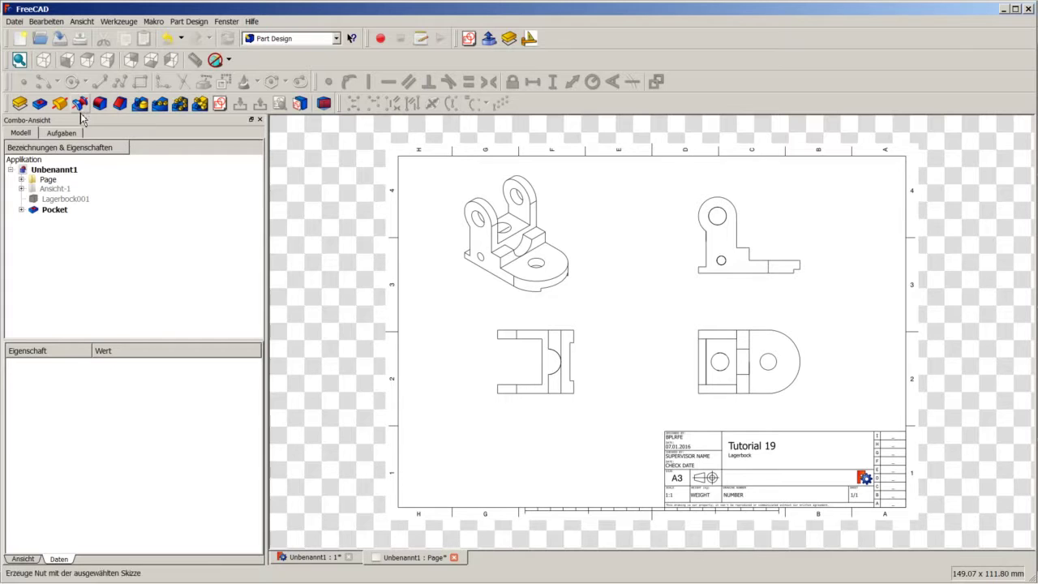
left_click(54, 211)
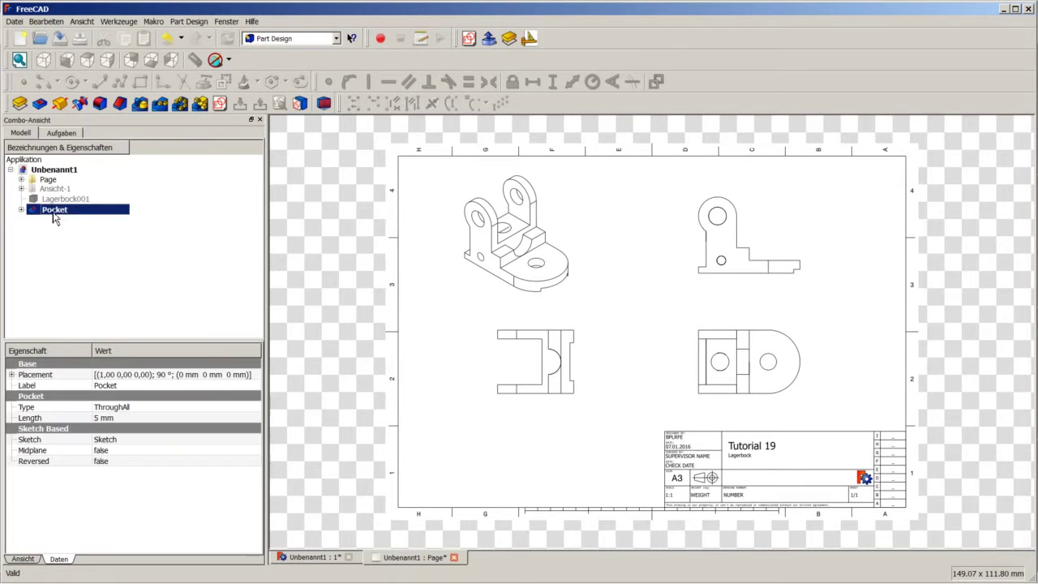
left_click(50, 180, "ctrl")
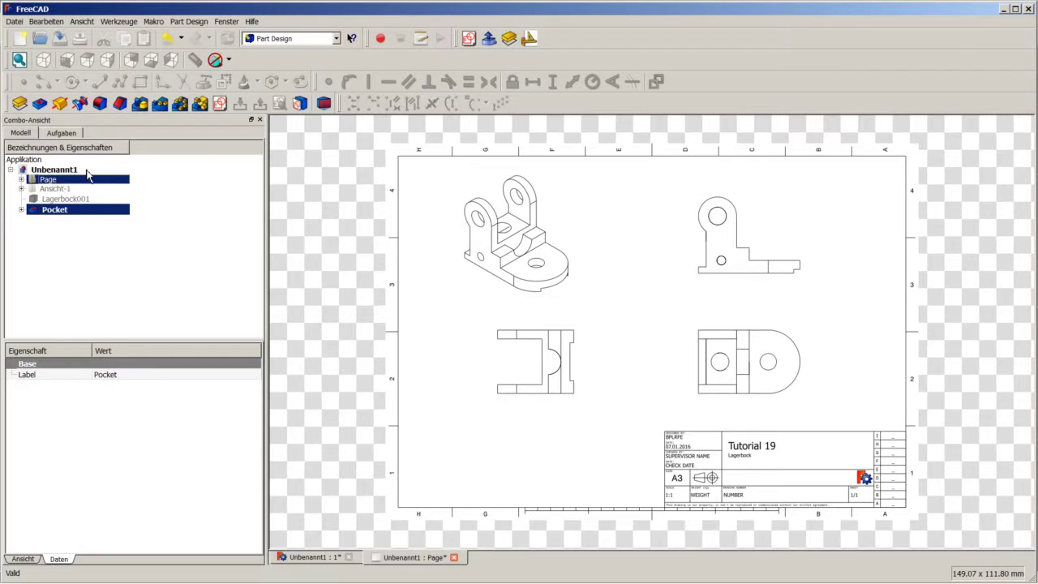
left_click(292, 39)
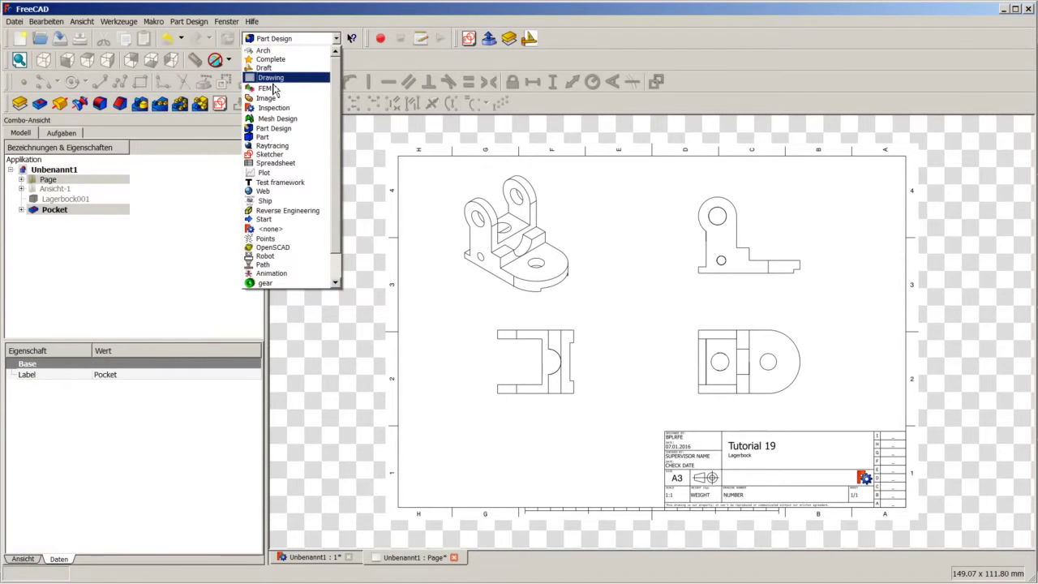
left_click(274, 75)
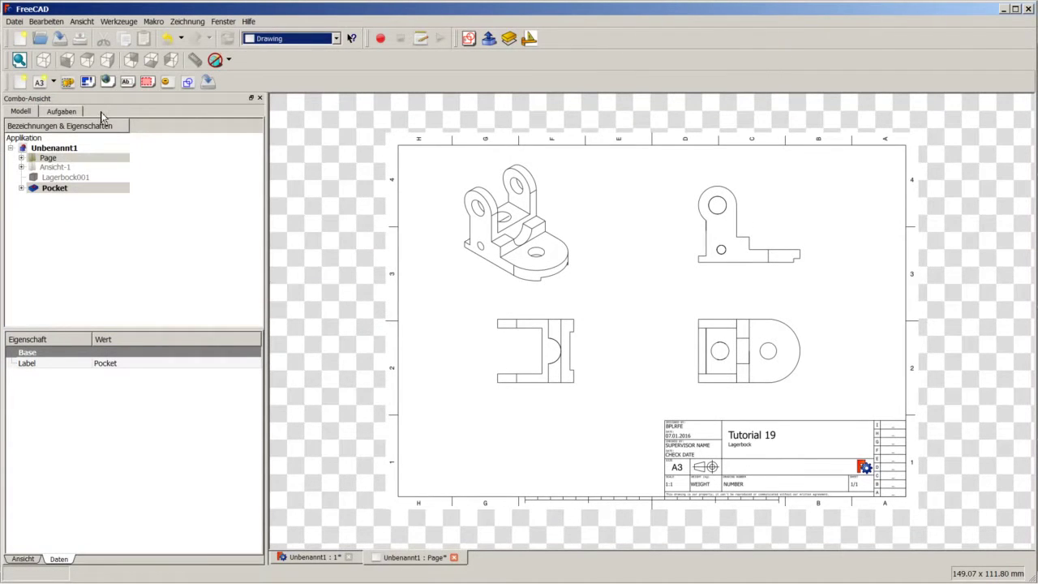
Insert a view of the Pocket part onto the page and select View001.
left_click(68, 85)
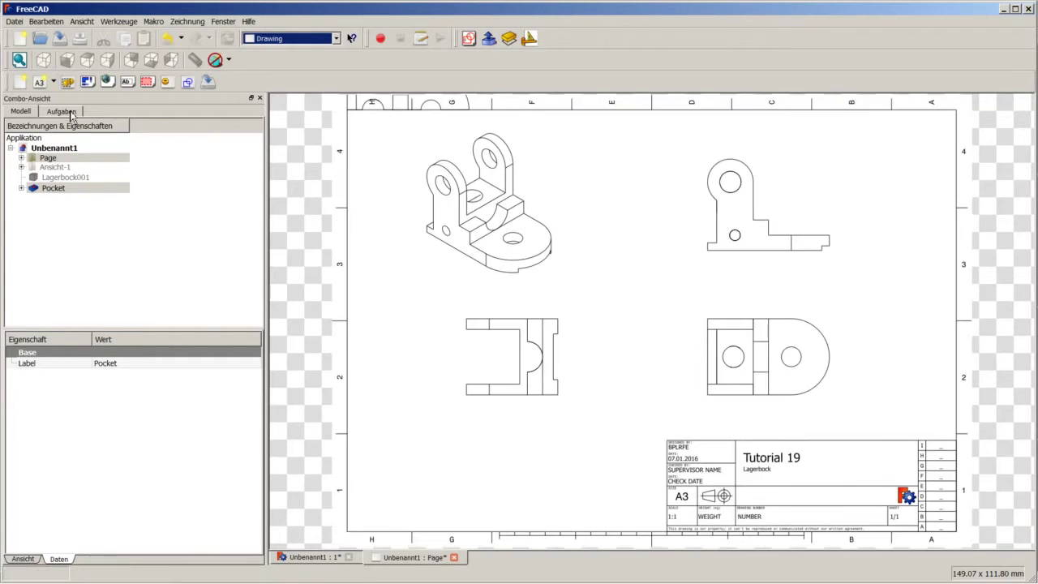
left_click(21, 158)
left_click(68, 212)
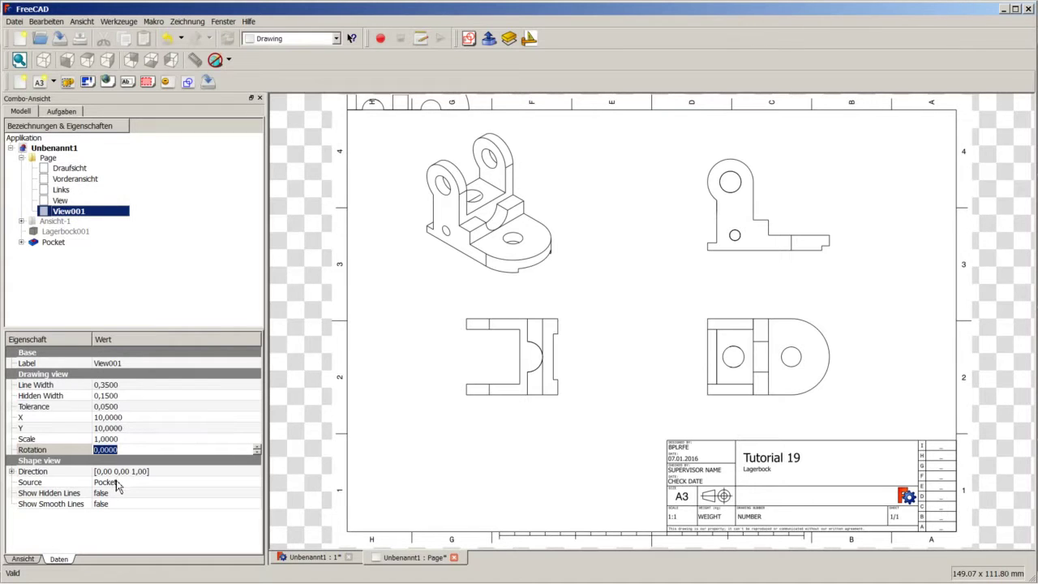
Set View001's Direction to x 1, y -1, z 1.
left_click(12, 473)
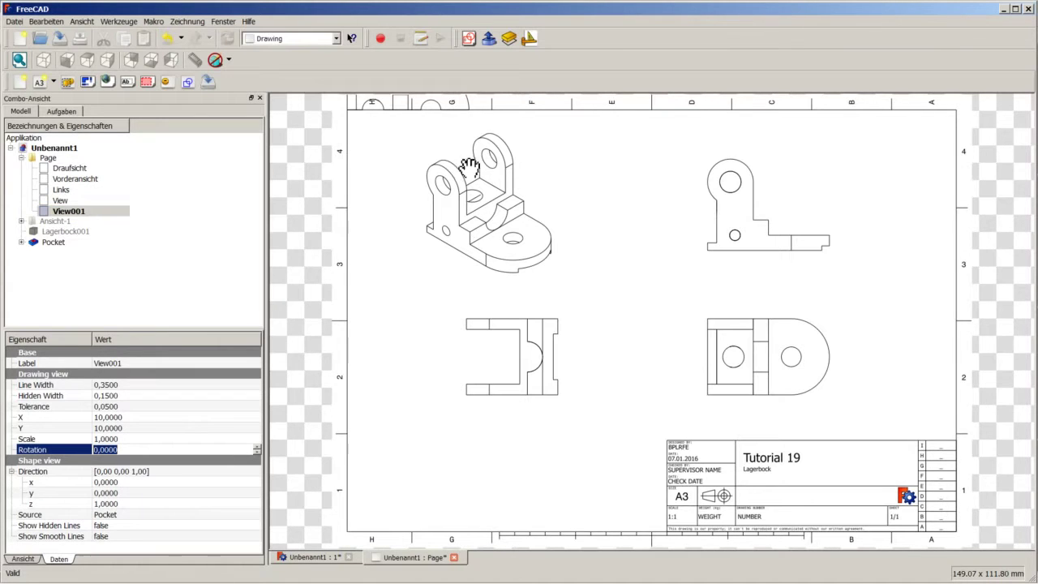
left_click(129, 485)
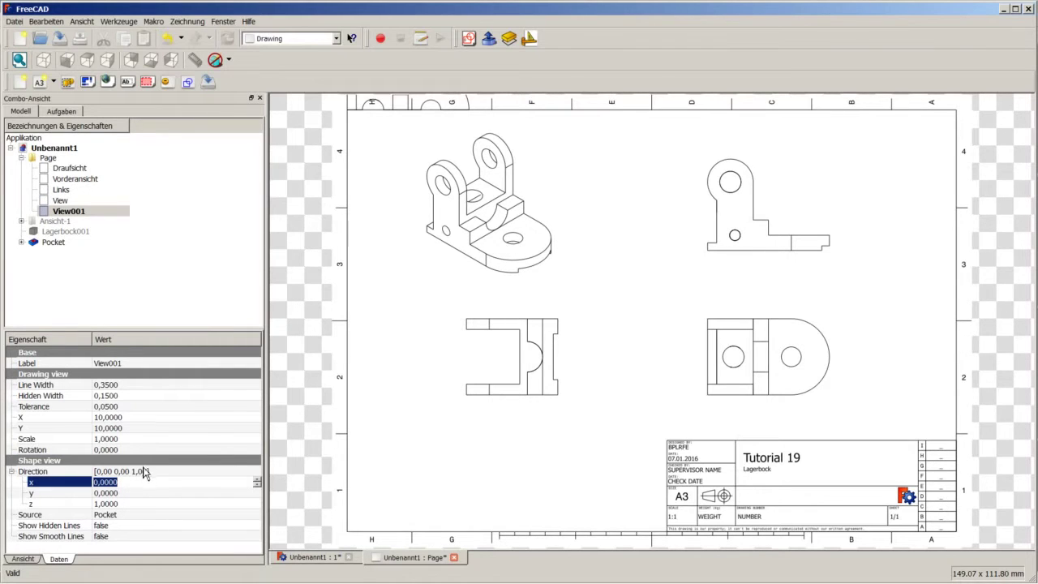
type("1")
left_click(128, 496)
type("-1")
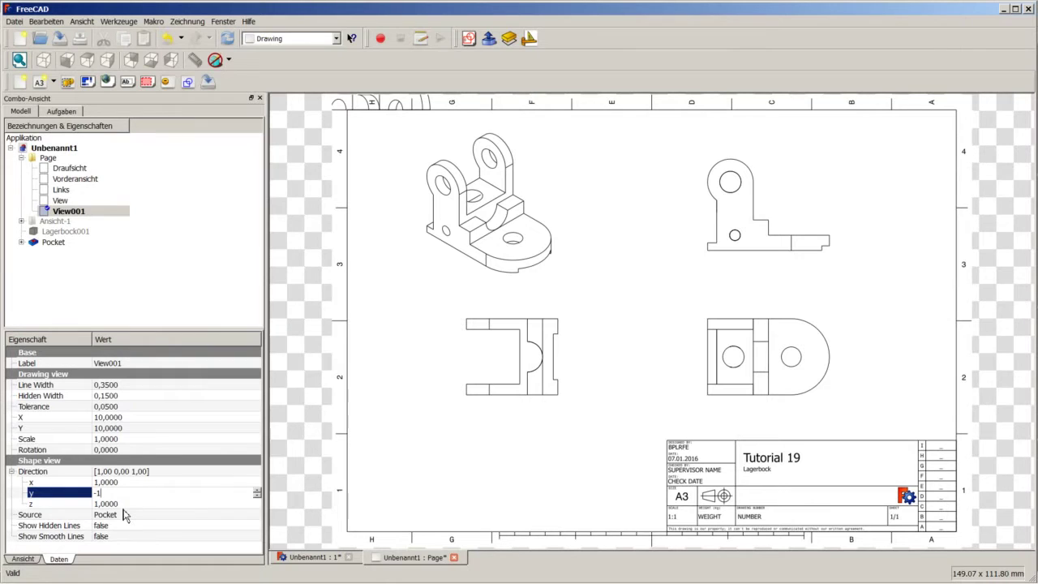
left_click(125, 449)
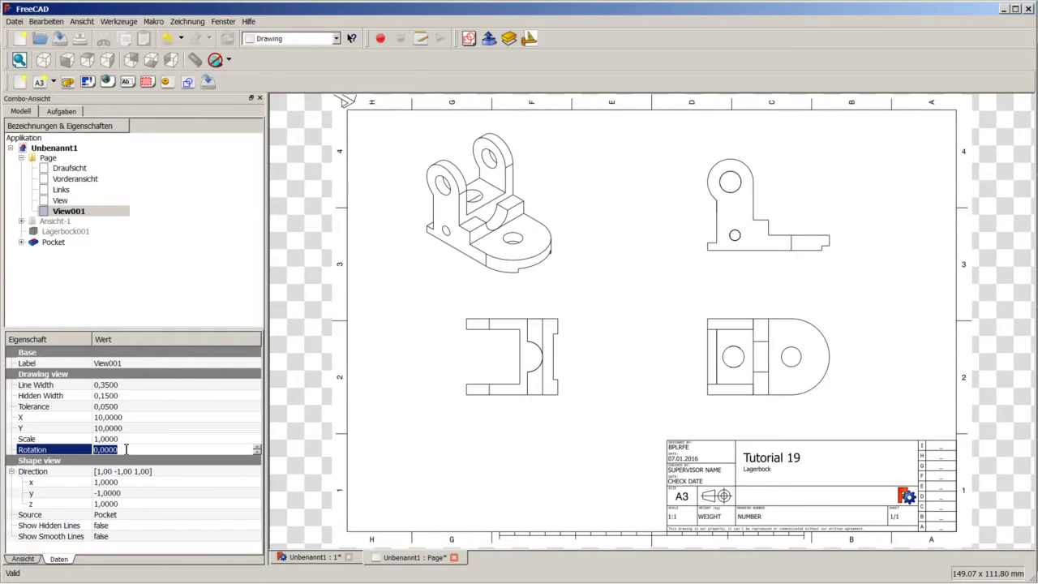
Give View001 a rotation of 60 and an X position of 80.
type("60")
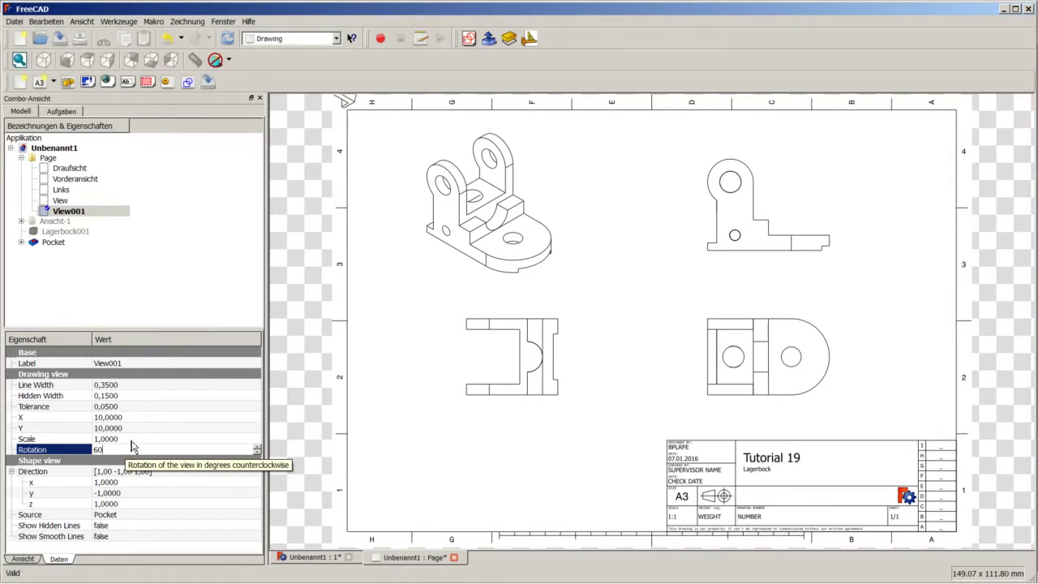
left_click(130, 439)
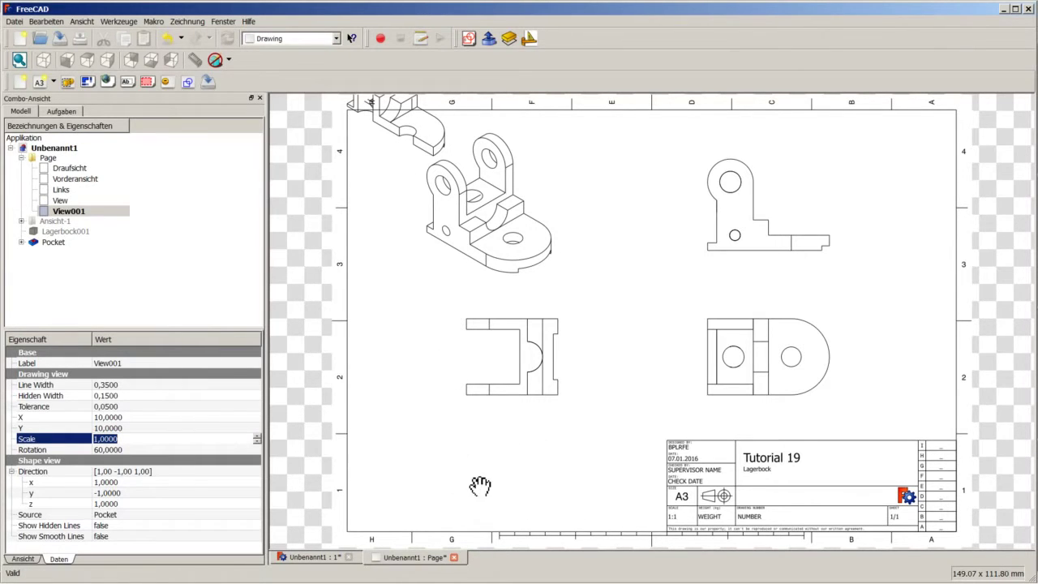
left_click(136, 417)
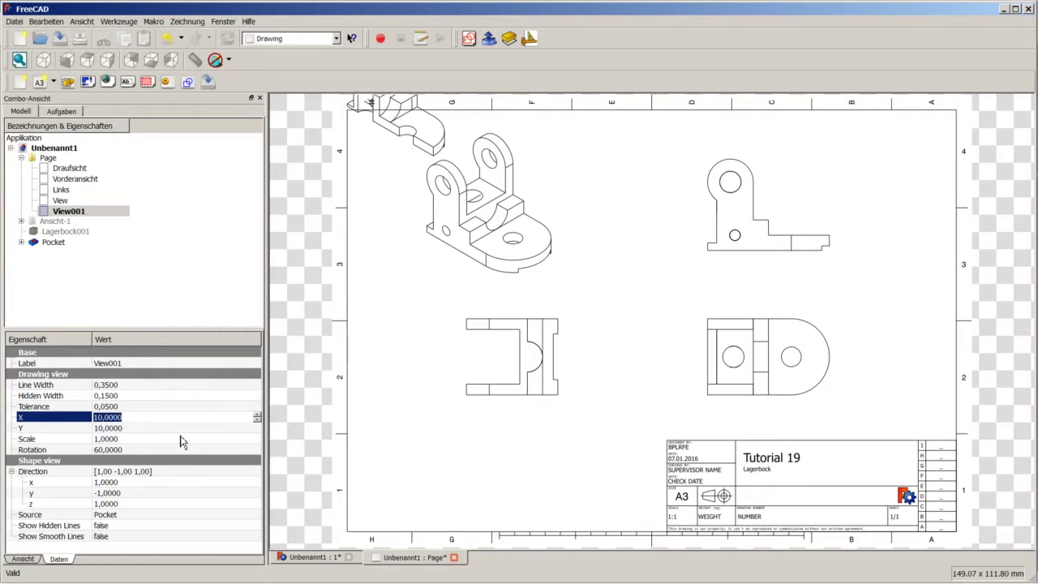
type("80")
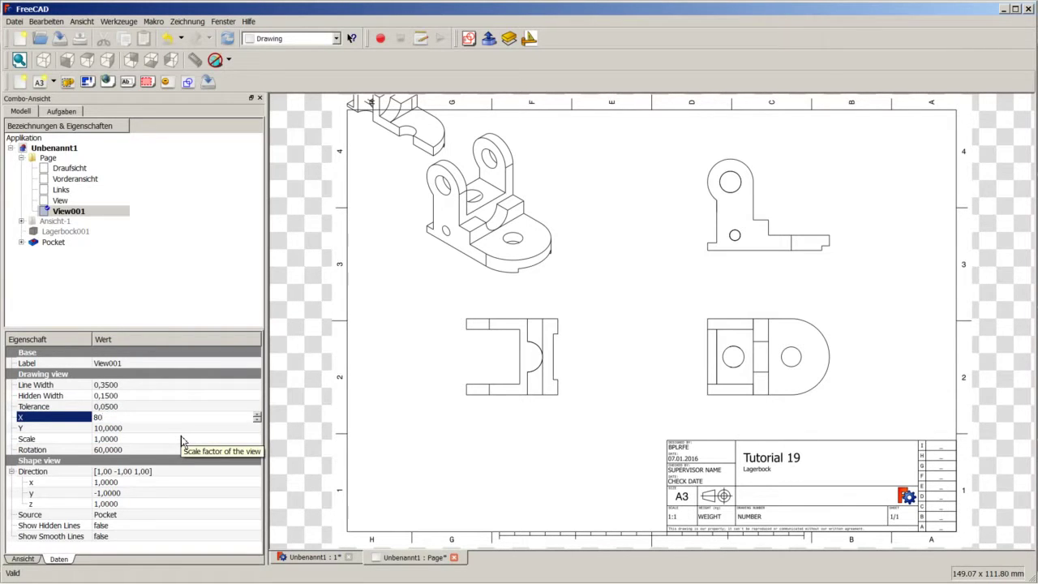
left_click(163, 429)
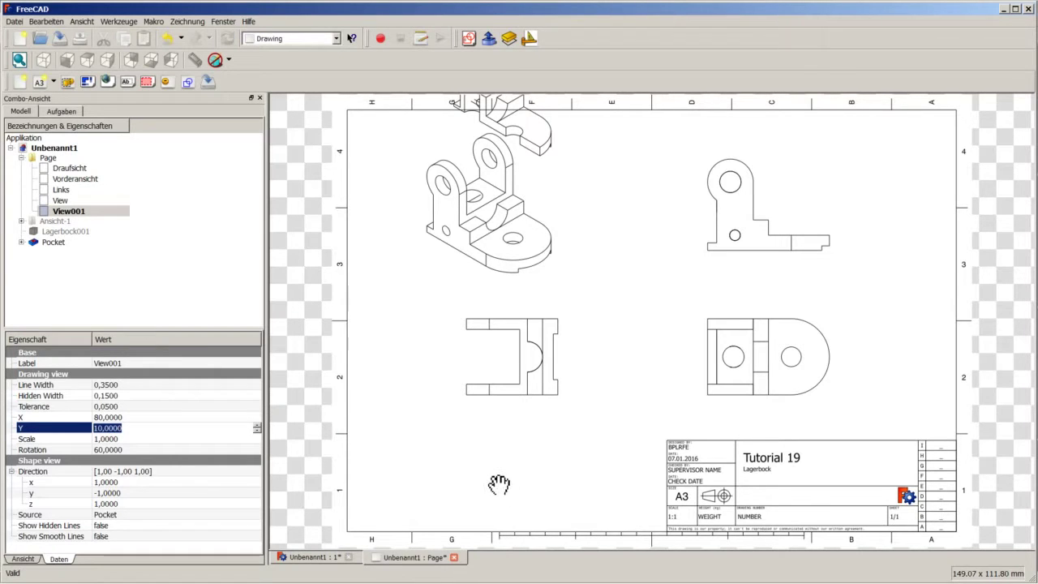
Try View001's Y at 220, 240, 250 and 260, settling on 255.
type("220")
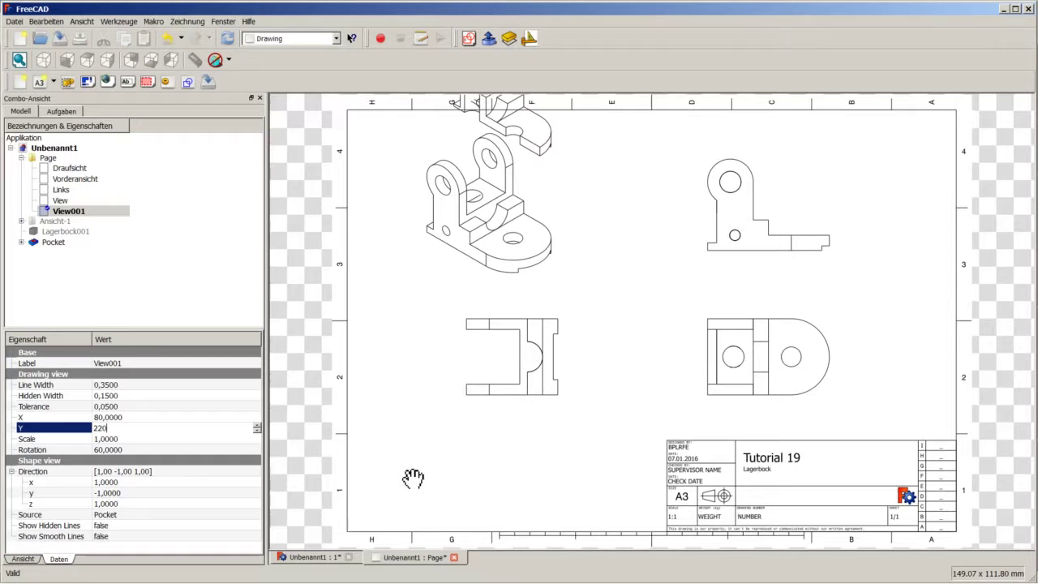
key("Return")
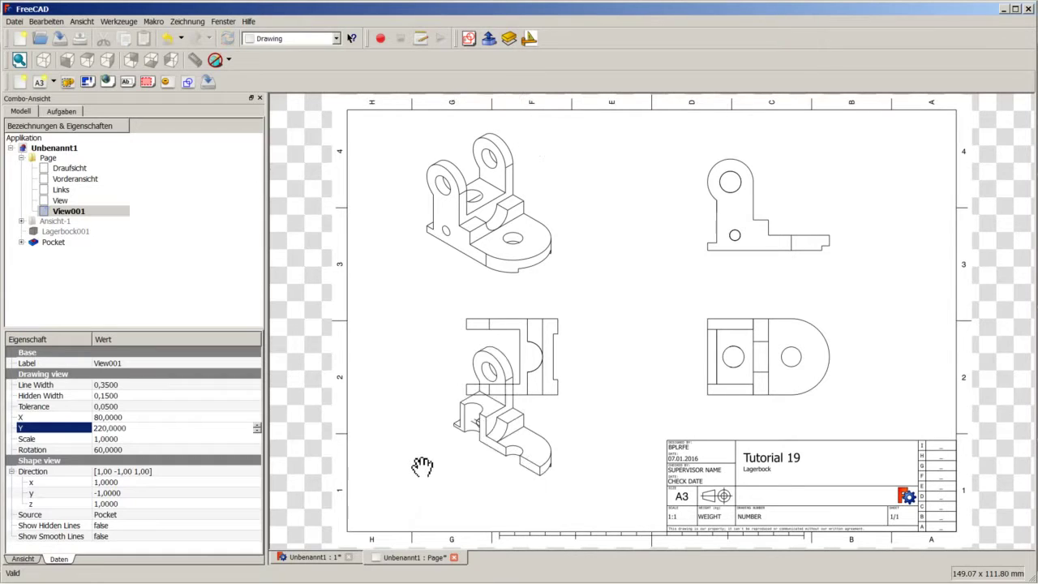
left_click(154, 428)
type("240")
left_click(361, 423)
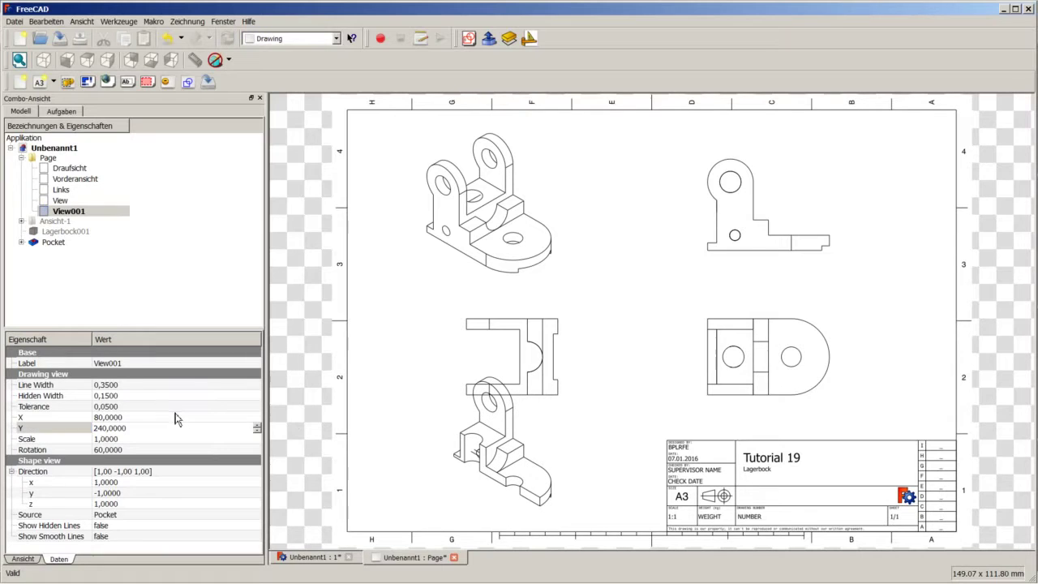
left_click(66, 430)
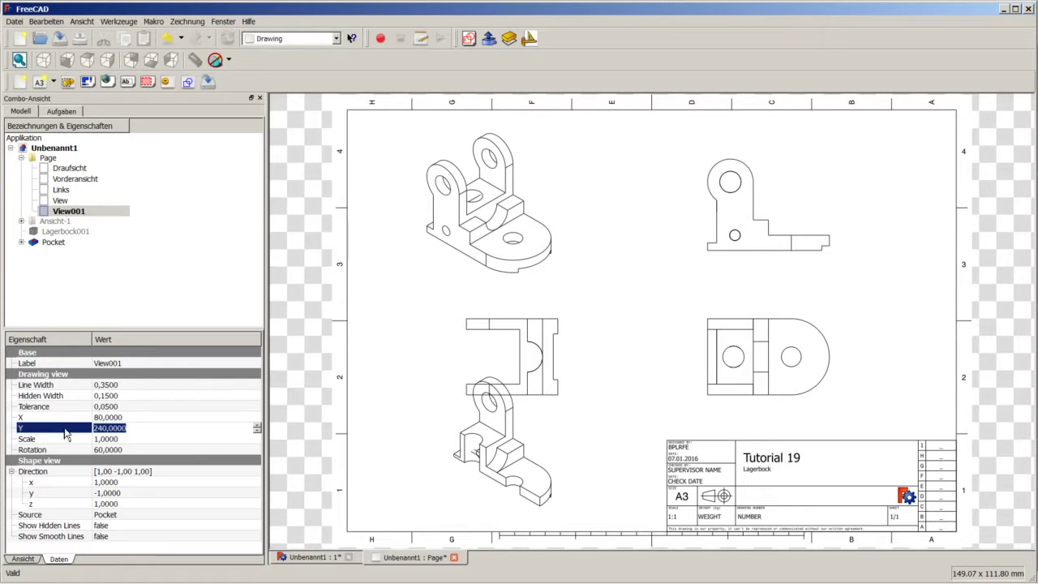
type("250")
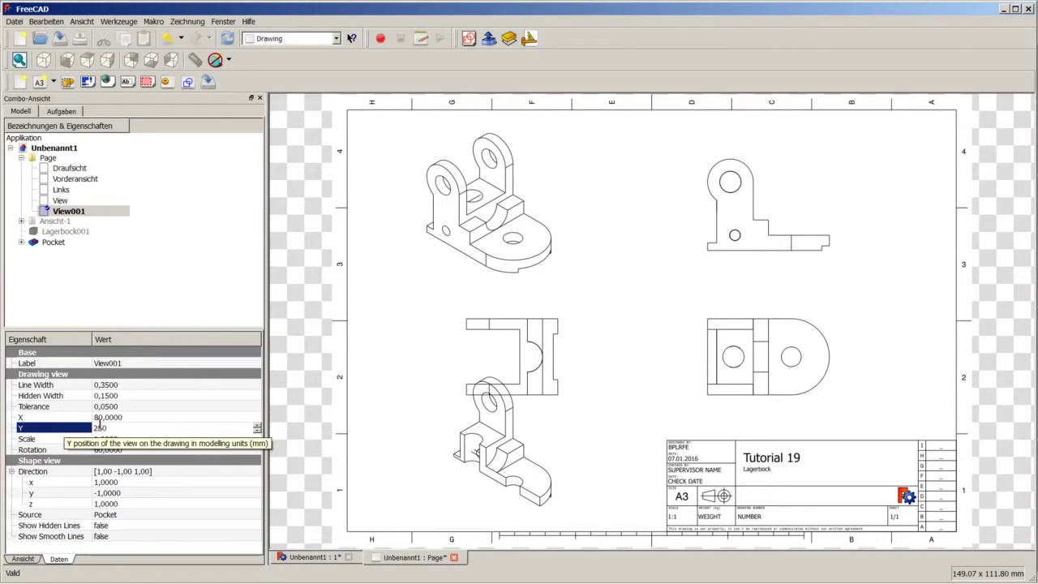
left_click(415, 410)
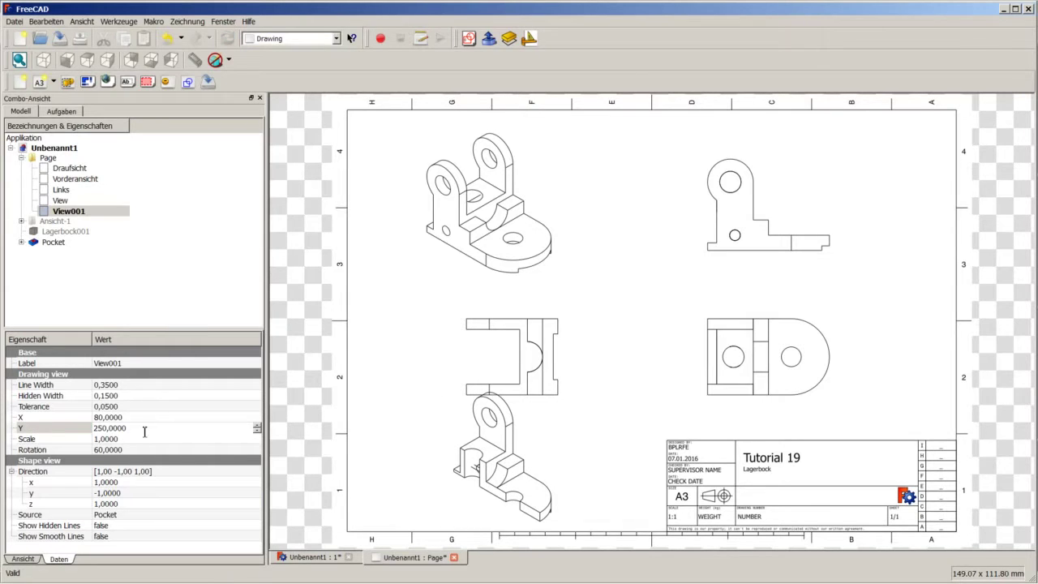
left_click(89, 427)
type("260")
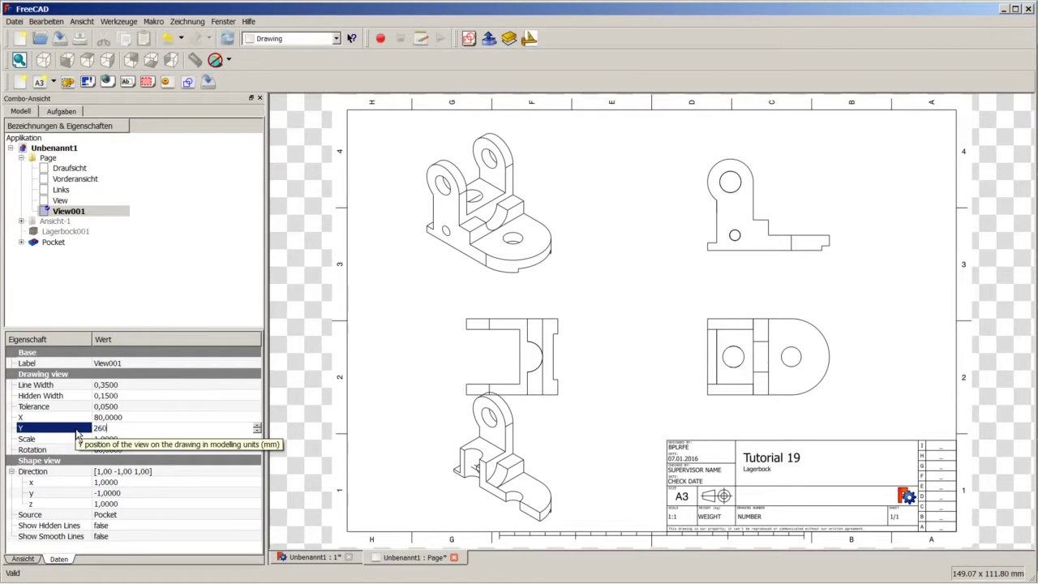
key("Return")
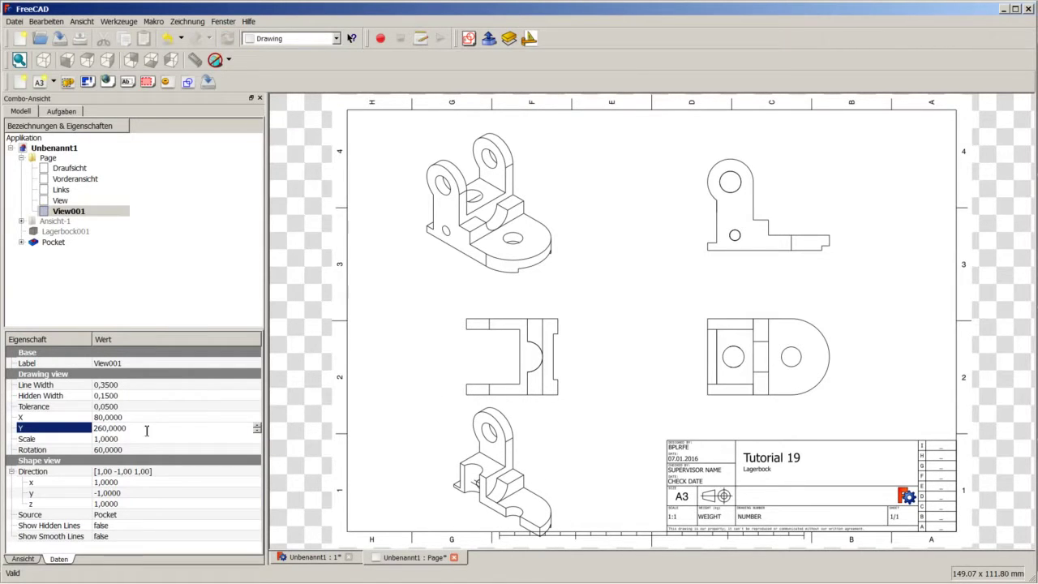
left_click(150, 430)
type("255")
key("Return")
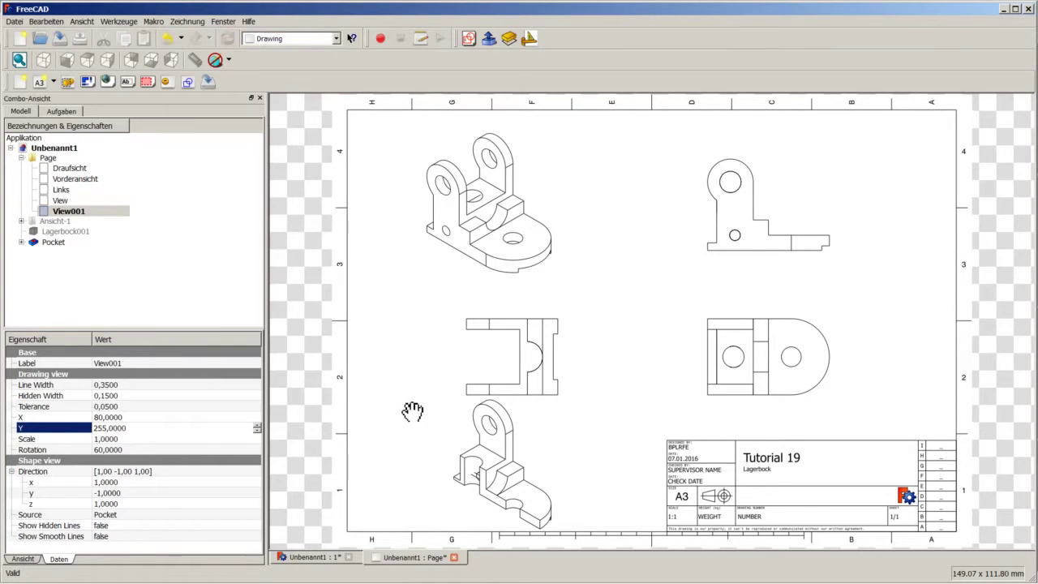
left_click(436, 409)
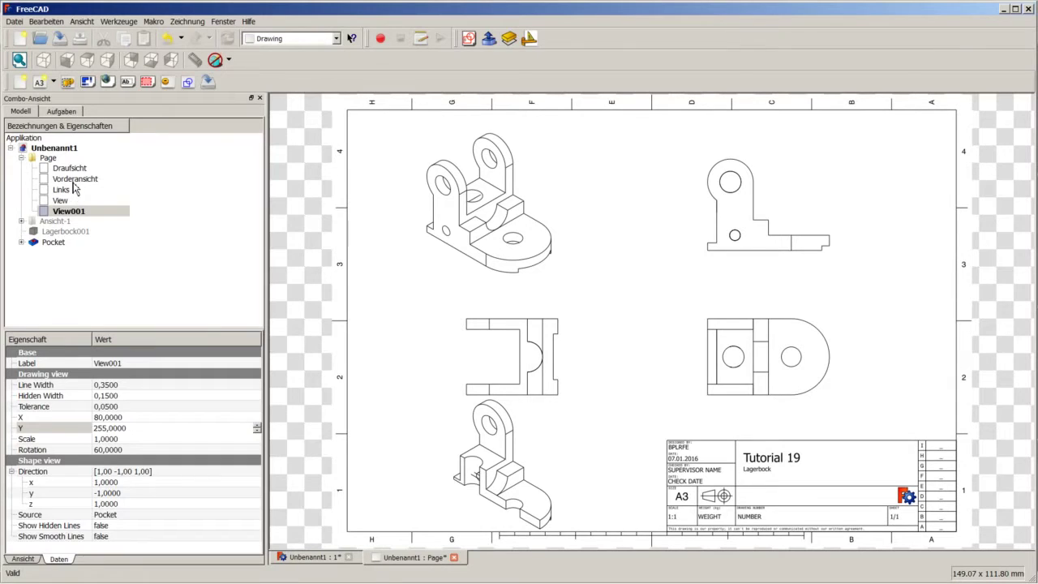
Change Vorderansicht's Y to 160, then Draufsicht's Y from 172.1667 to 160.
left_click(73, 179)
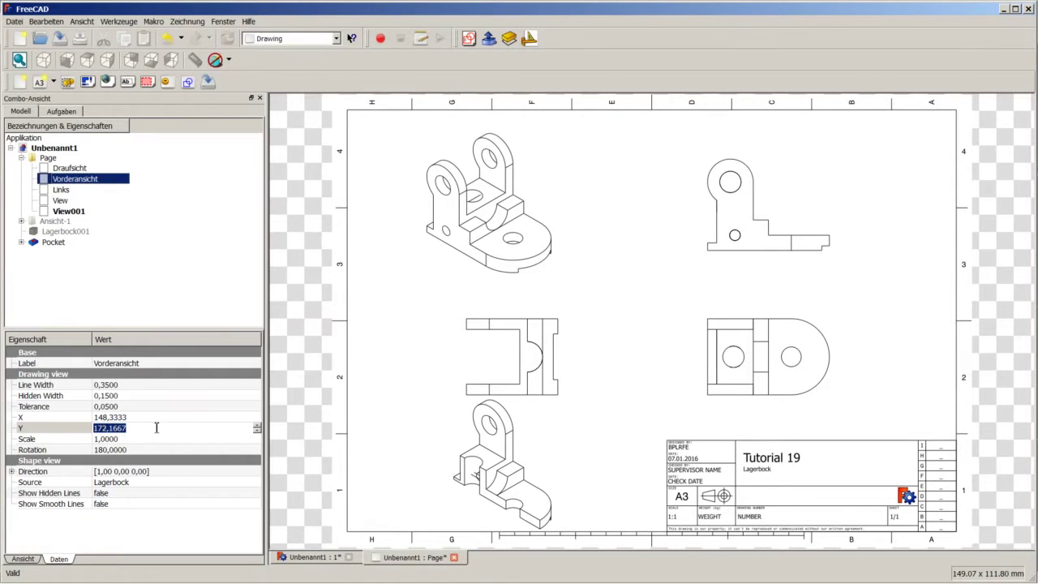
left_click(84, 431)
type("160")
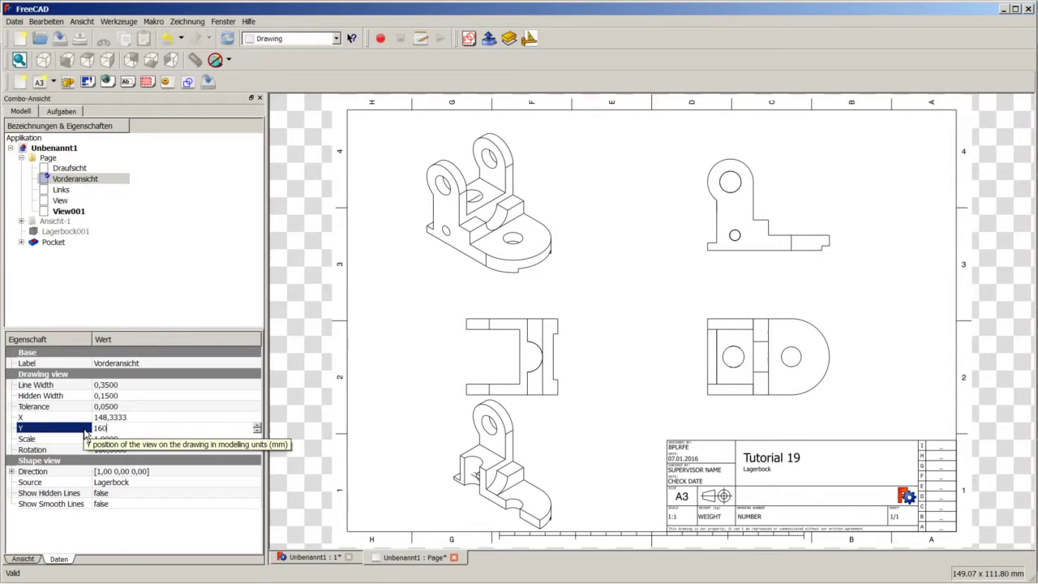
key("Return")
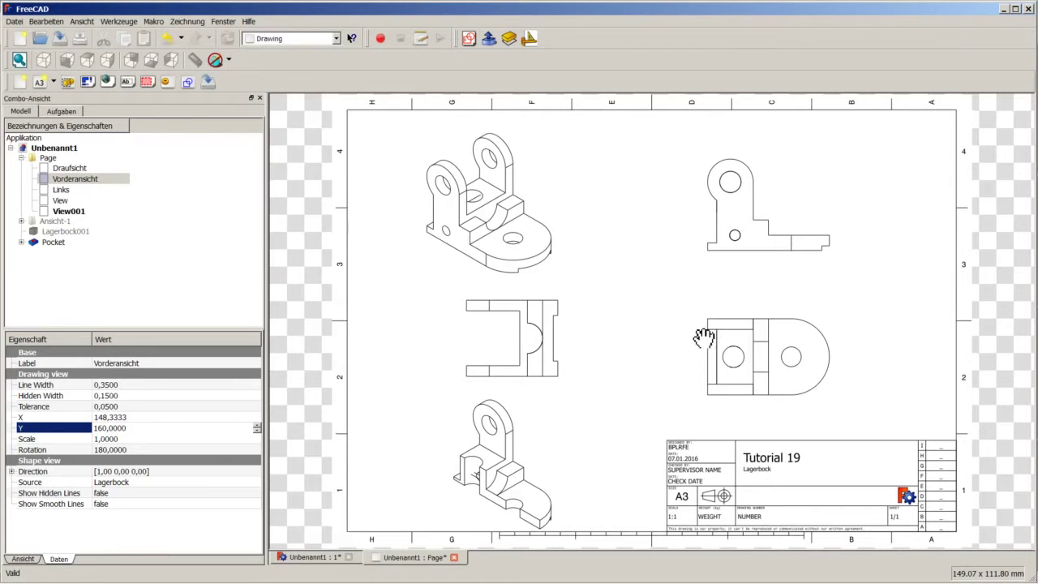
left_click(69, 168)
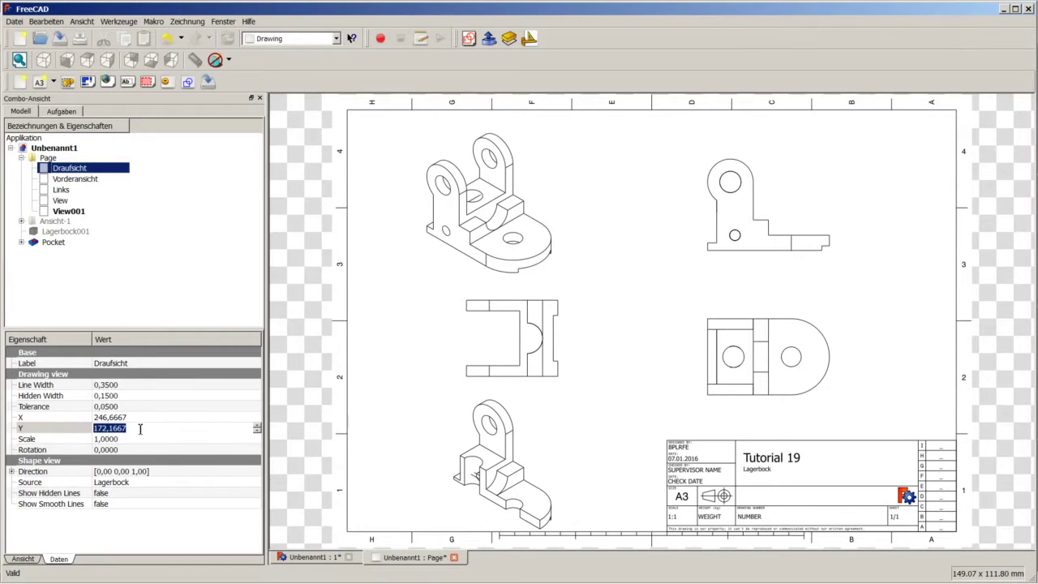
type("160")
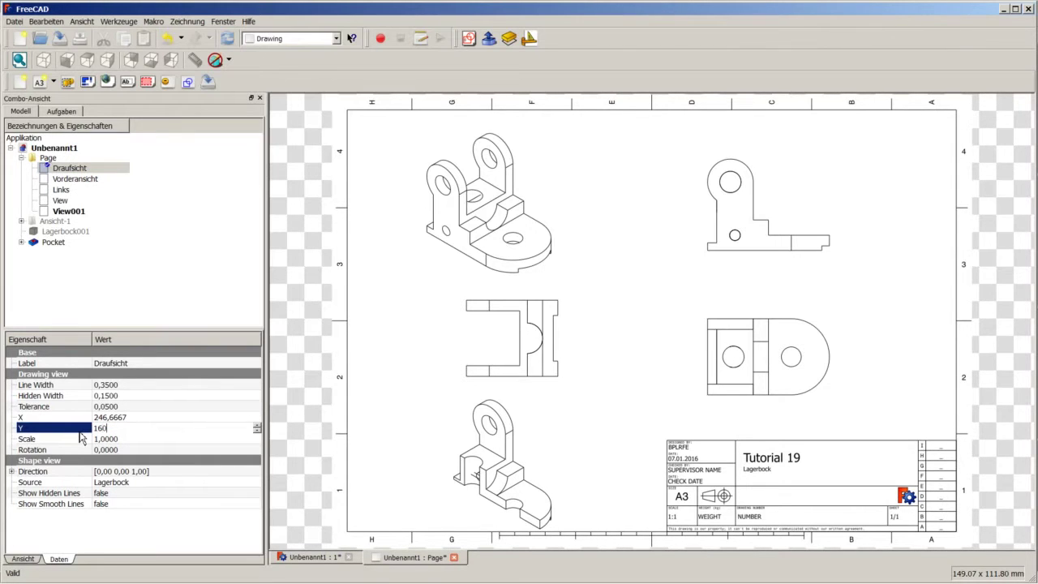
key("Return")
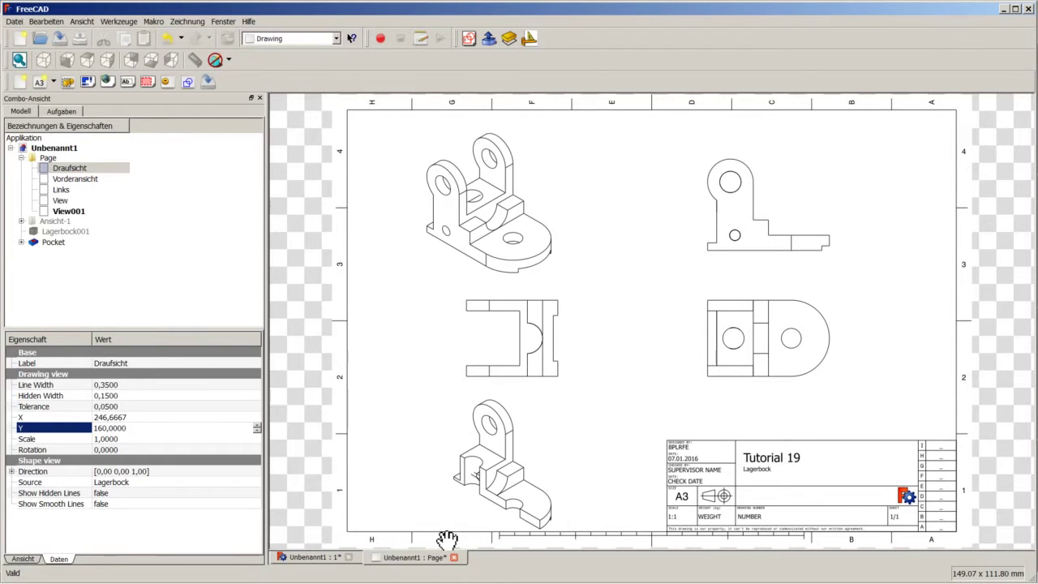
scroll(490, 478, "up", 1)
scroll(437, 509, "up", 2)
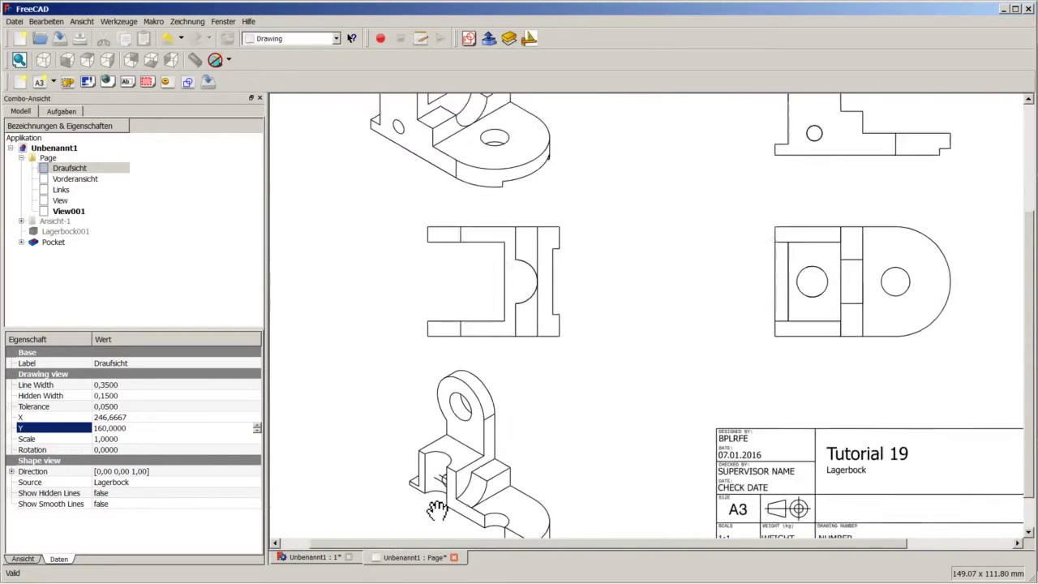
scroll(436, 508, "up", 2)
scroll(446, 500, "up", 2)
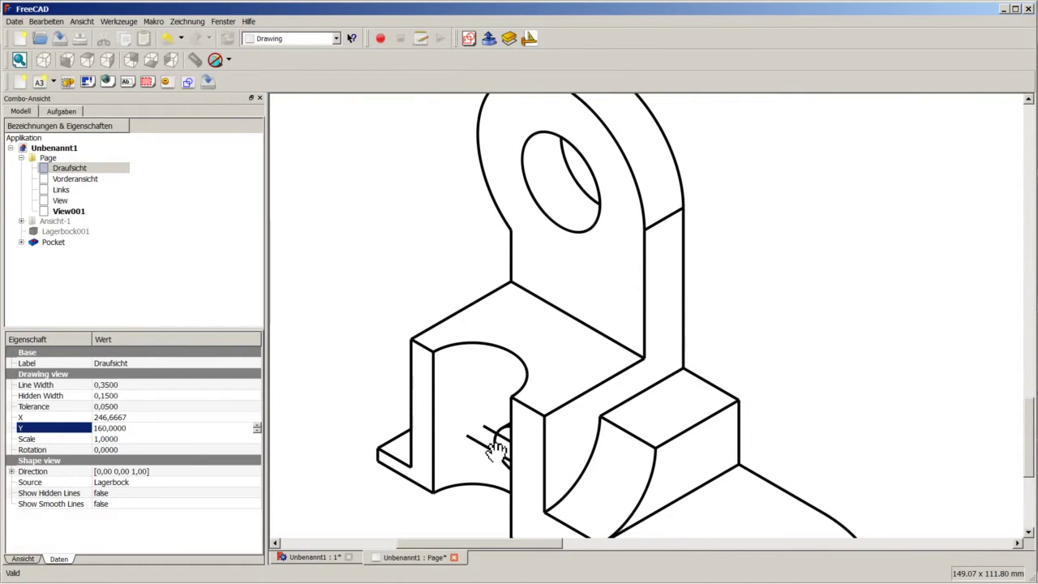
scroll(496, 451, "down", 1)
scroll(494, 451, "down", 2)
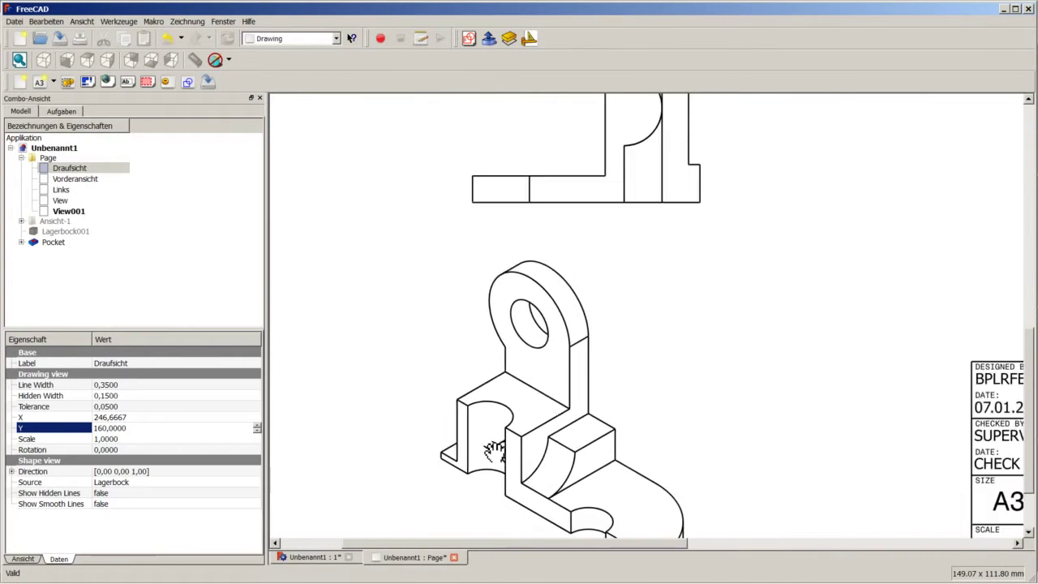
scroll(494, 450, "down", 2)
scroll(500, 296, "down", 1)
scroll(491, 197, "down", 1)
scroll(458, 201, "up", 3)
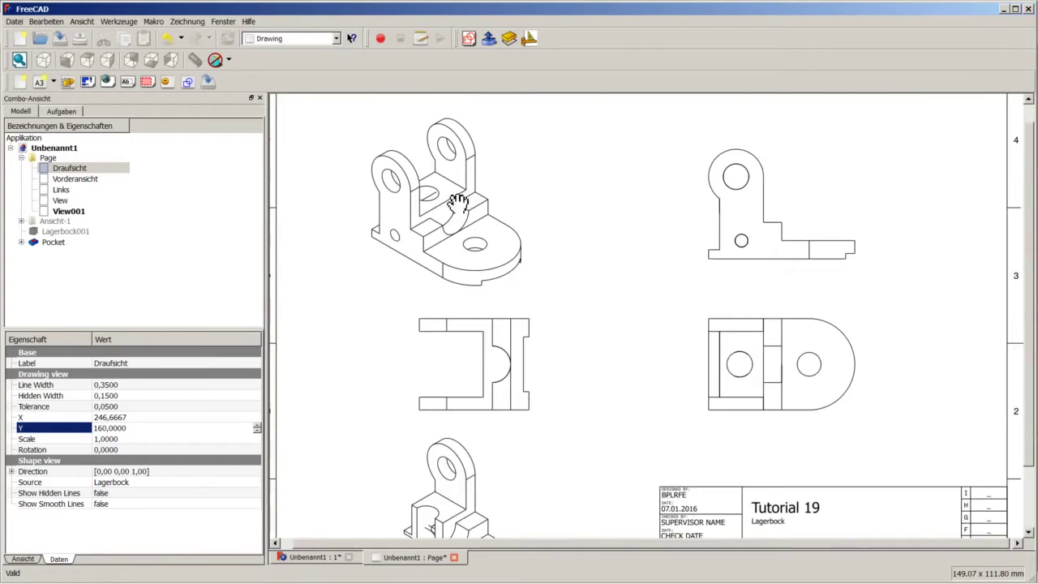
scroll(458, 201, "up", 2)
scroll(438, 209, "up", 1)
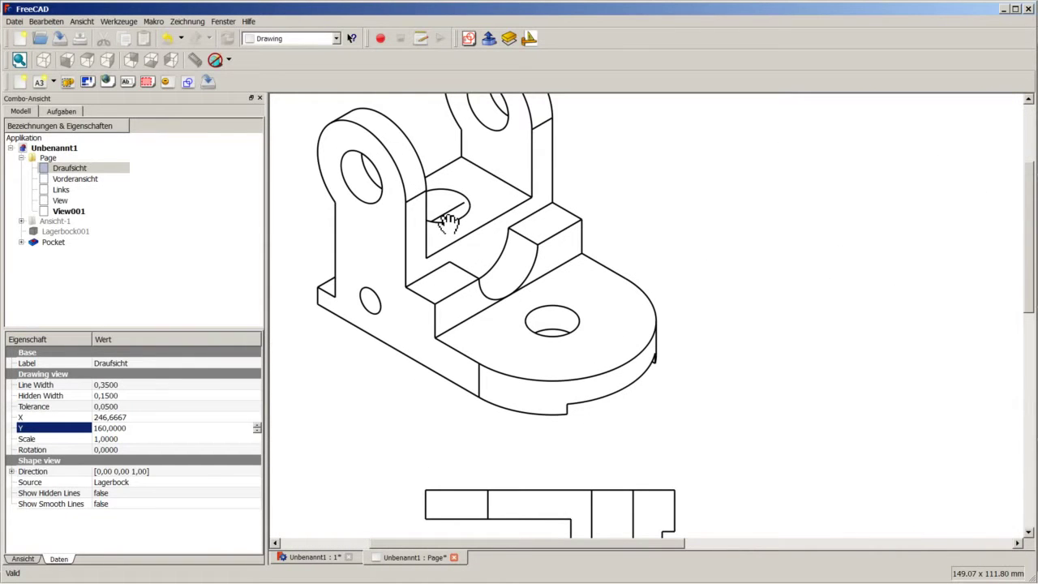
scroll(463, 219, "down", 2)
scroll(470, 226, "down", 2)
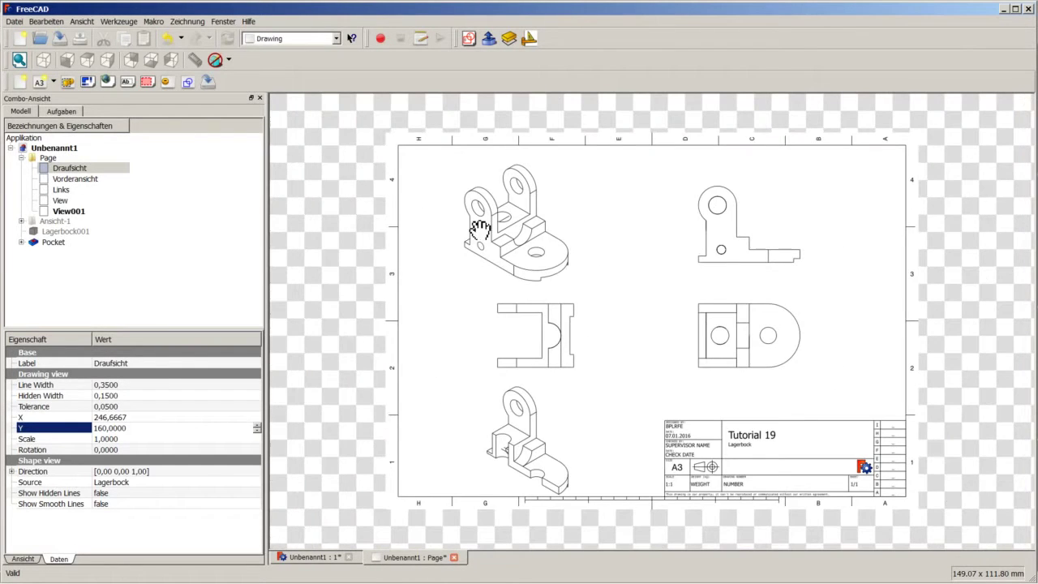
scroll(560, 389, "up", 2)
scroll(474, 474, "up", 1)
scroll(482, 487, "up", 1)
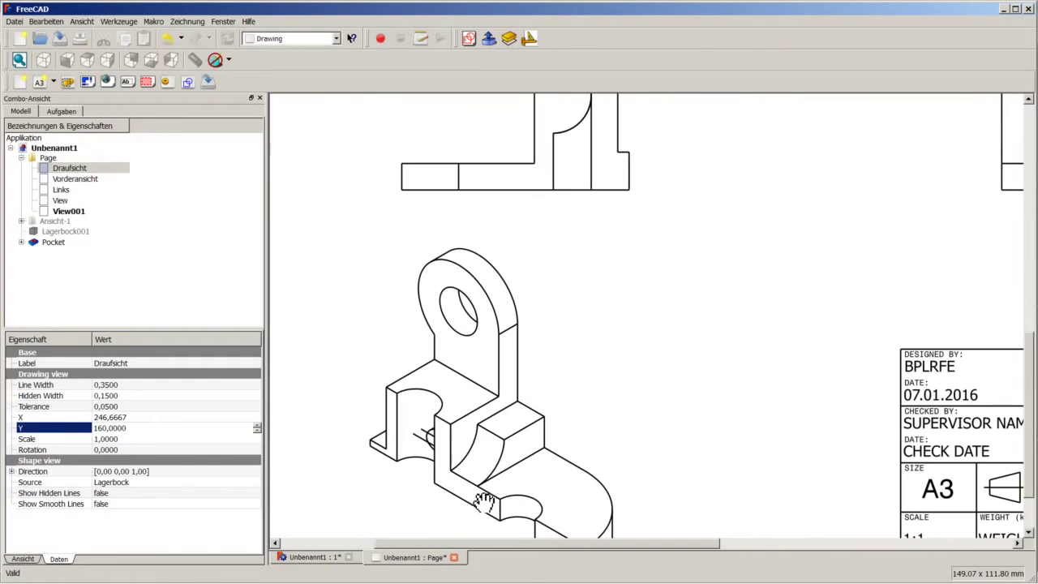
scroll(573, 443, "up", 1)
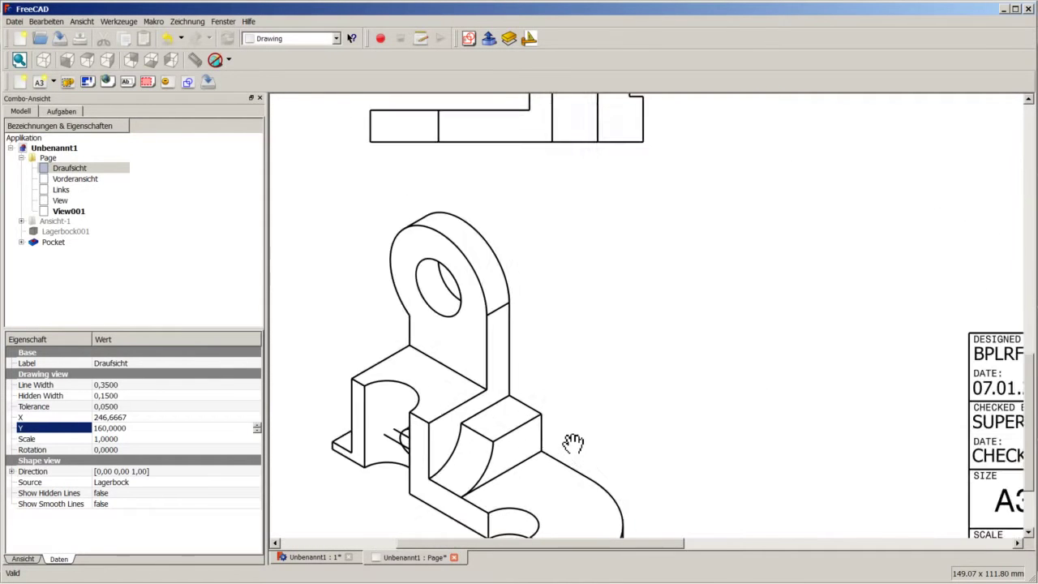
scroll(573, 442, "down", 1)
scroll(559, 448, "down", 1)
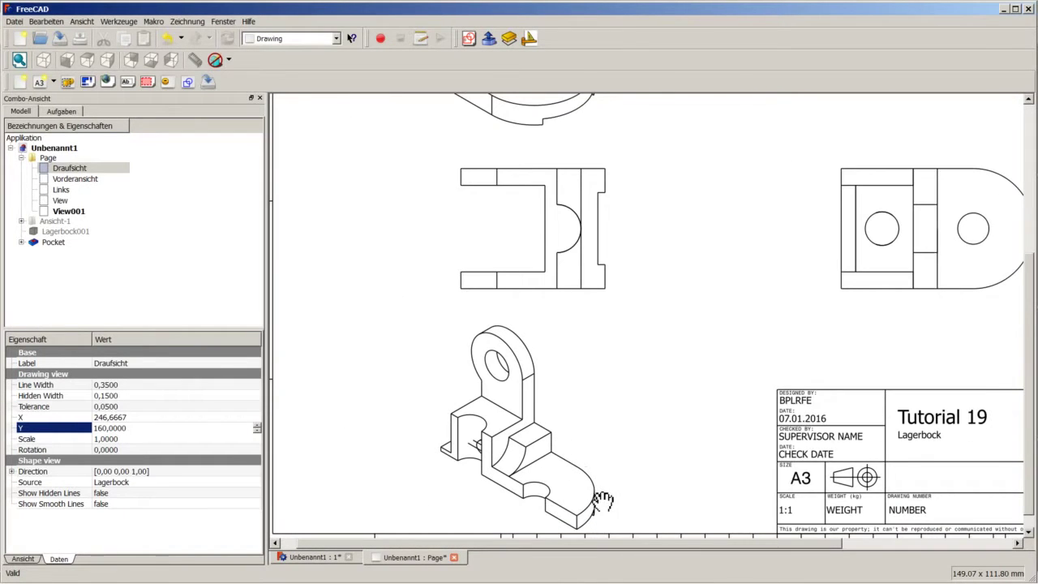
scroll(461, 494, "down", 1)
scroll(458, 491, "up", 1)
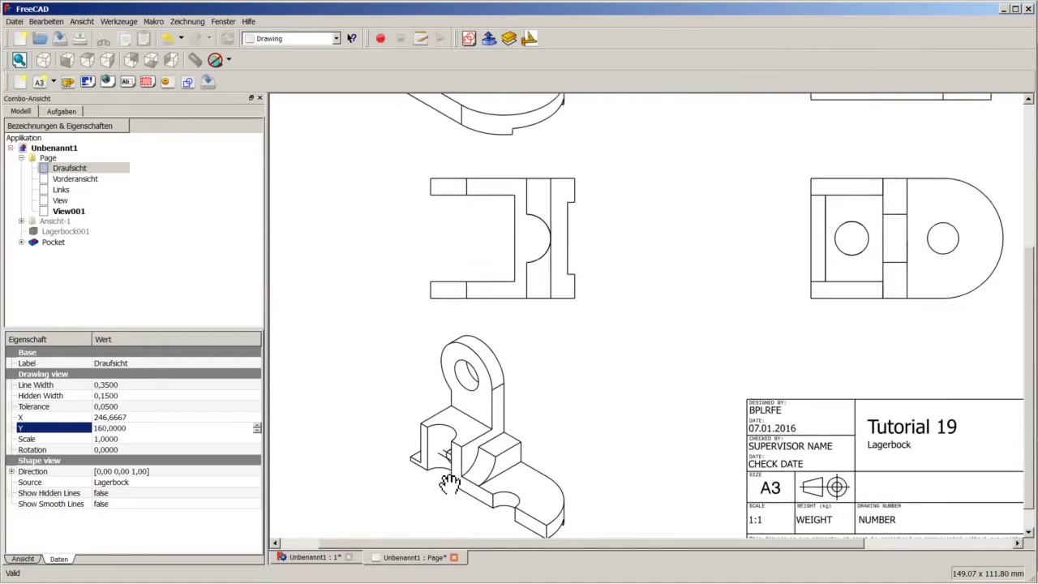
scroll(446, 487, "up", 2)
scroll(450, 489, "up", 1)
scroll(451, 488, "up", 1)
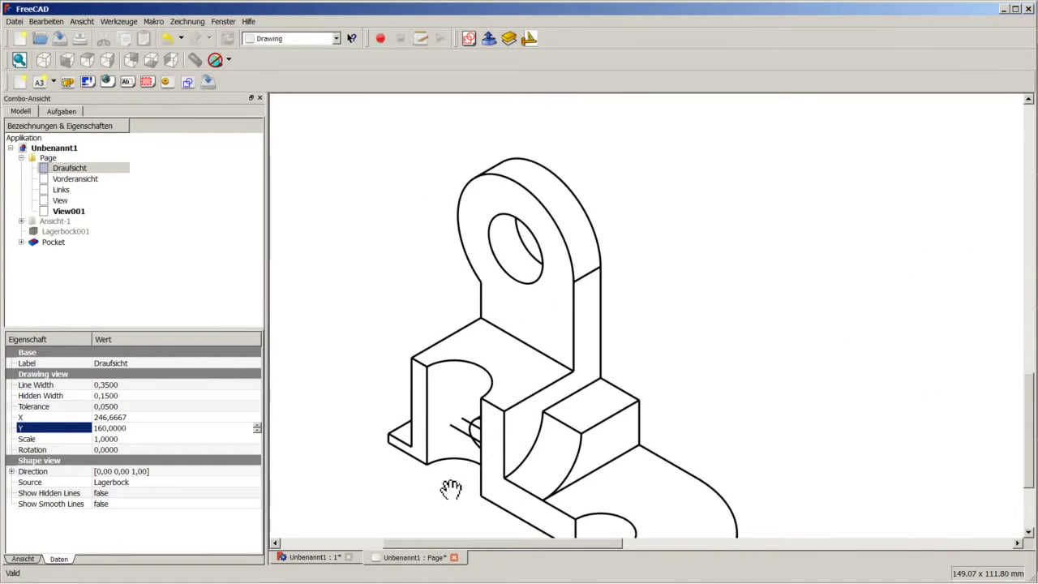
scroll(467, 454, "down", 2)
scroll(494, 466, "down", 1)
scroll(511, 472, "down", 1)
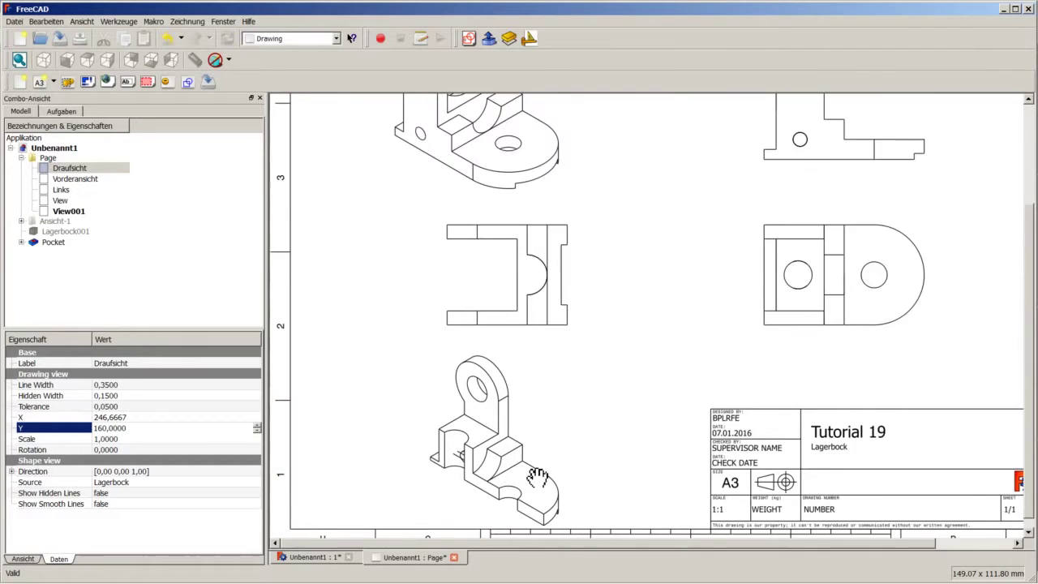
scroll(537, 477, "down", 2)
scroll(527, 462, "down", 1)
scroll(547, 430, "up", 1)
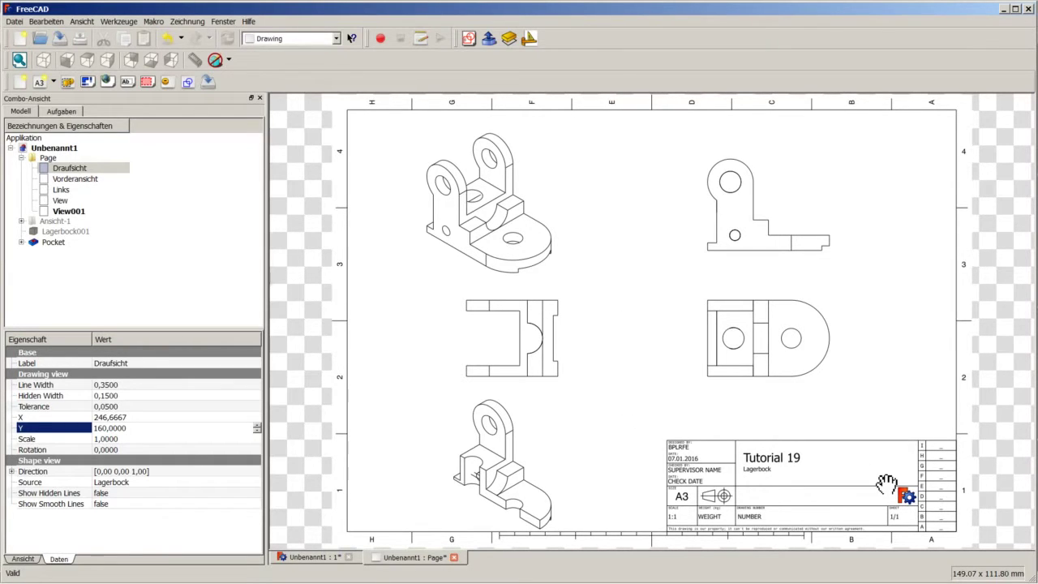
Move the Links side view and then the Draufsicht top view to X 200.
left_click(858, 489)
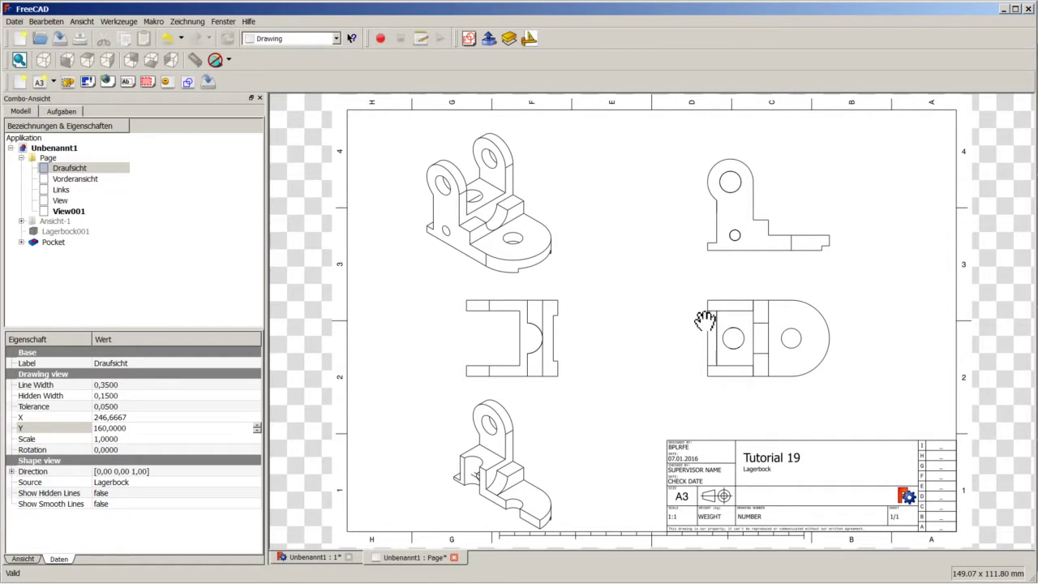
left_click(61, 190)
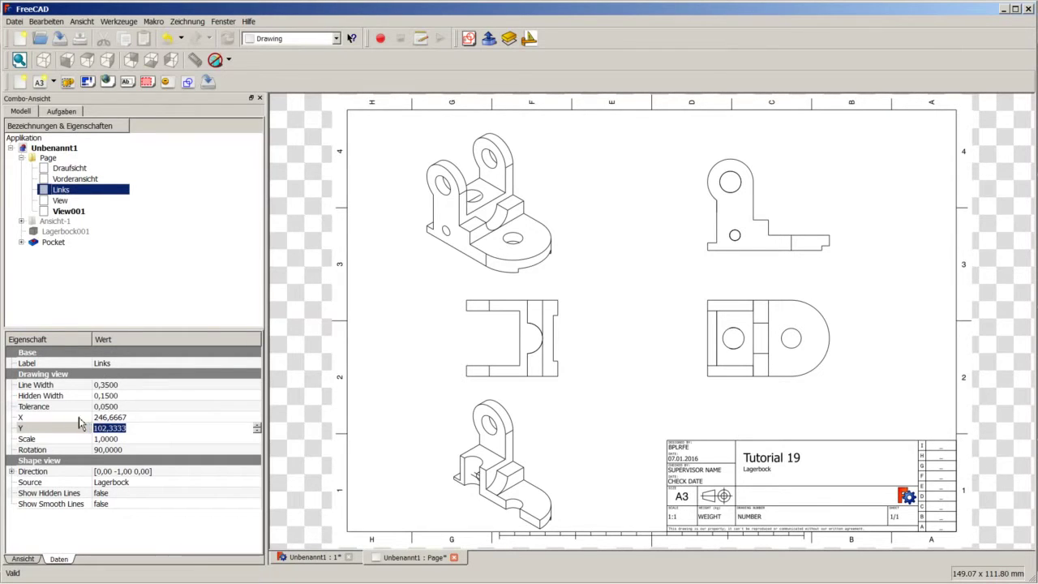
left_click(129, 417)
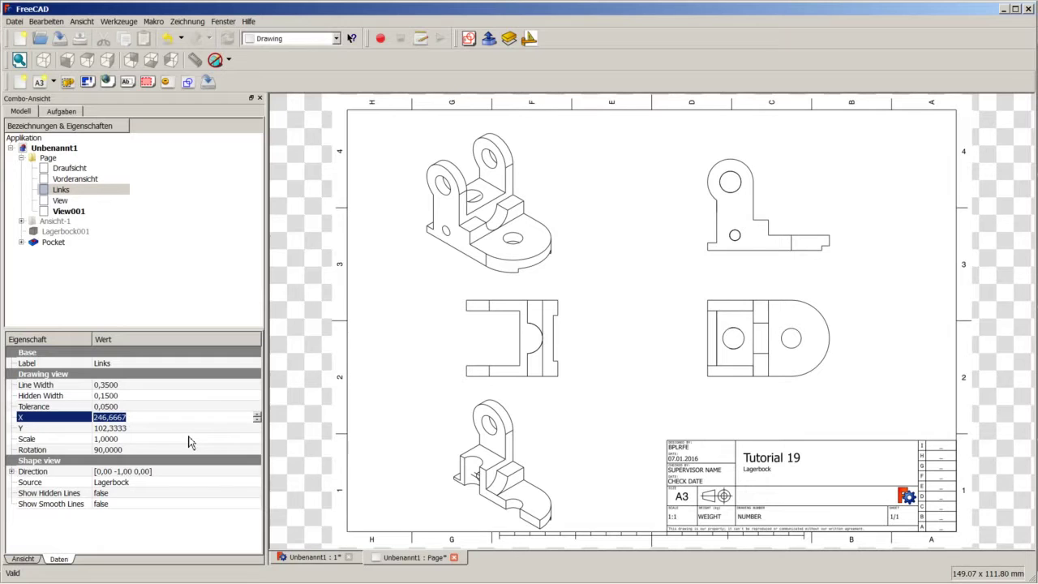
type("200")
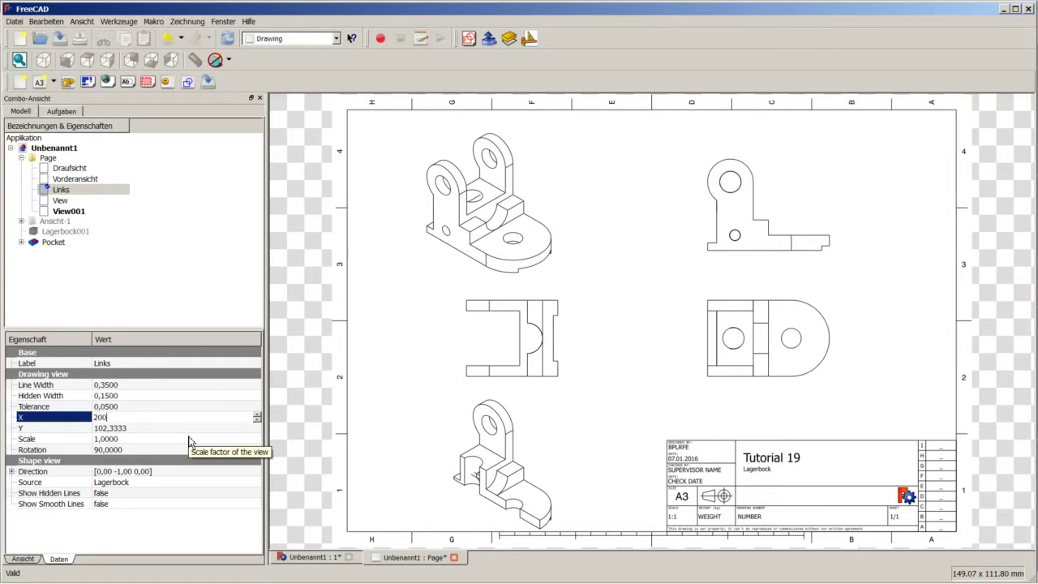
key("Return")
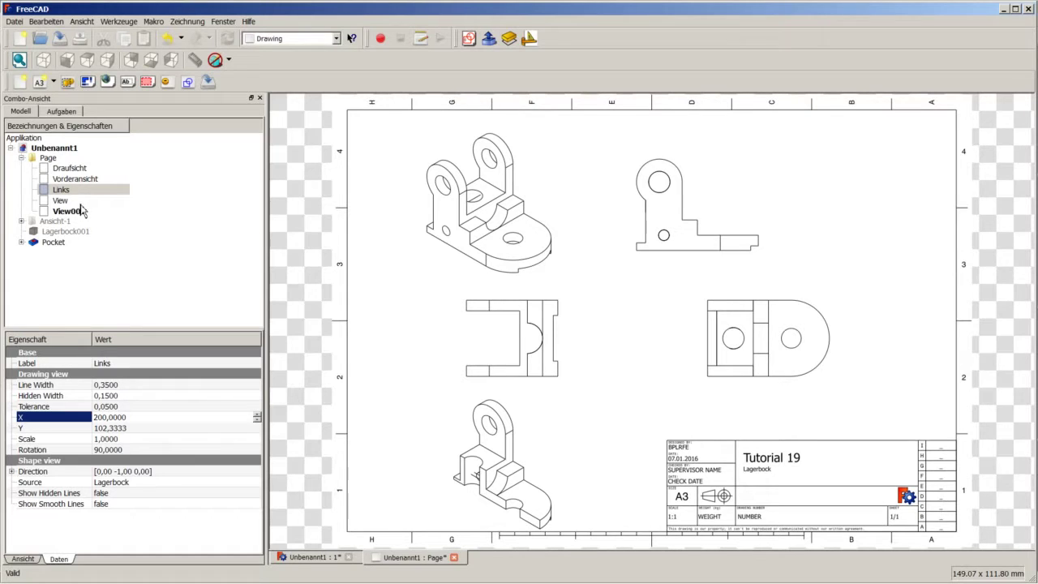
left_click(74, 171)
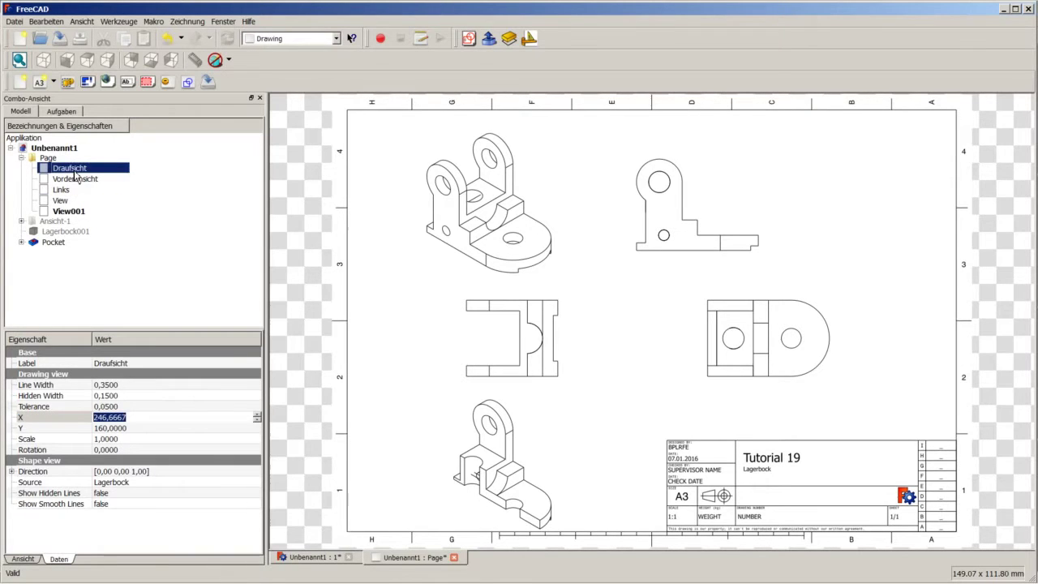
left_click(67, 418)
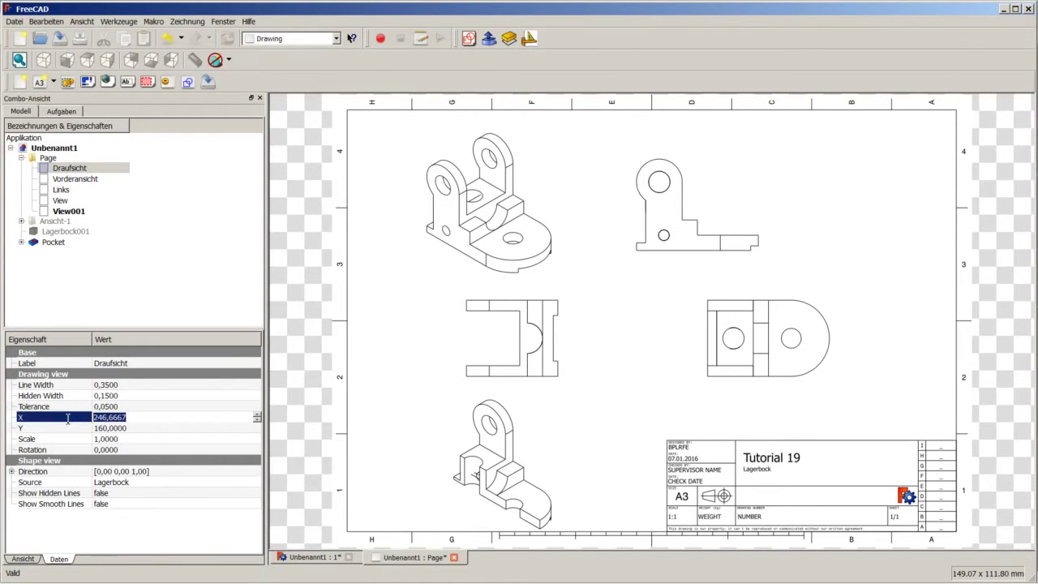
type("200")
left_click(138, 406)
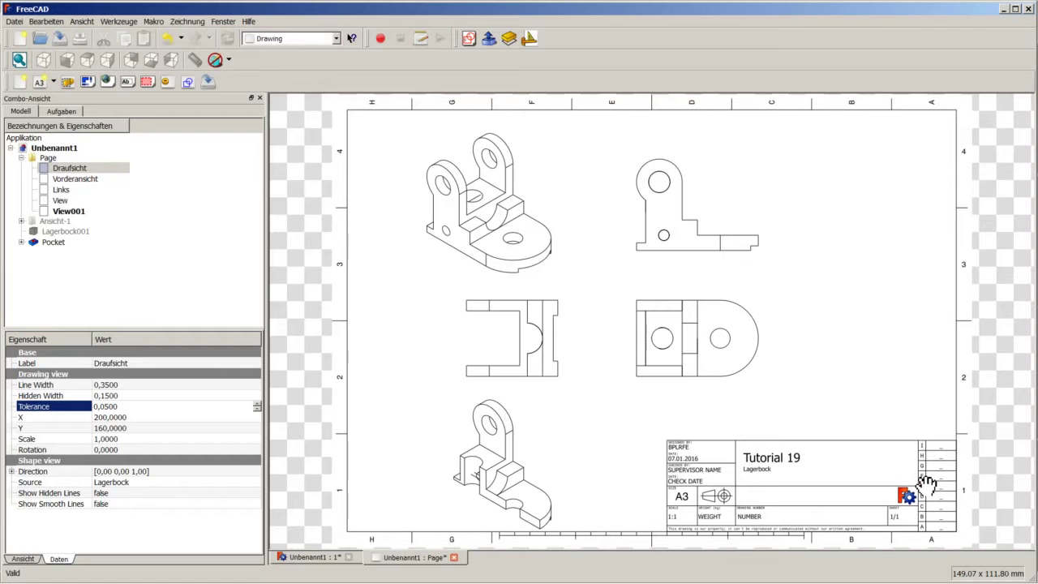
Clear the drawing selection, return to the 3D model and activate the Draft workbench.
key("ctrl+z")
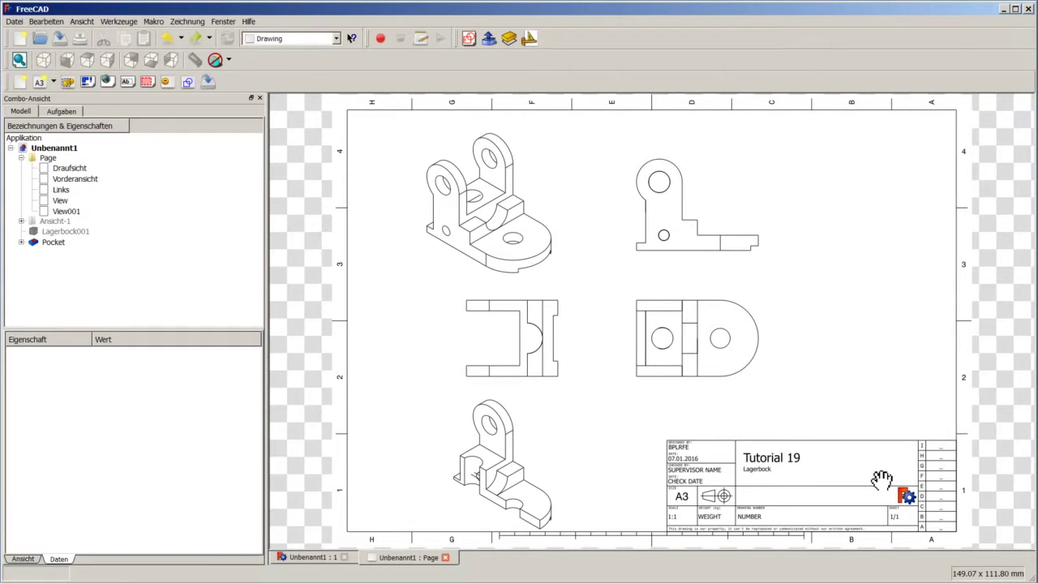
left_click(316, 557)
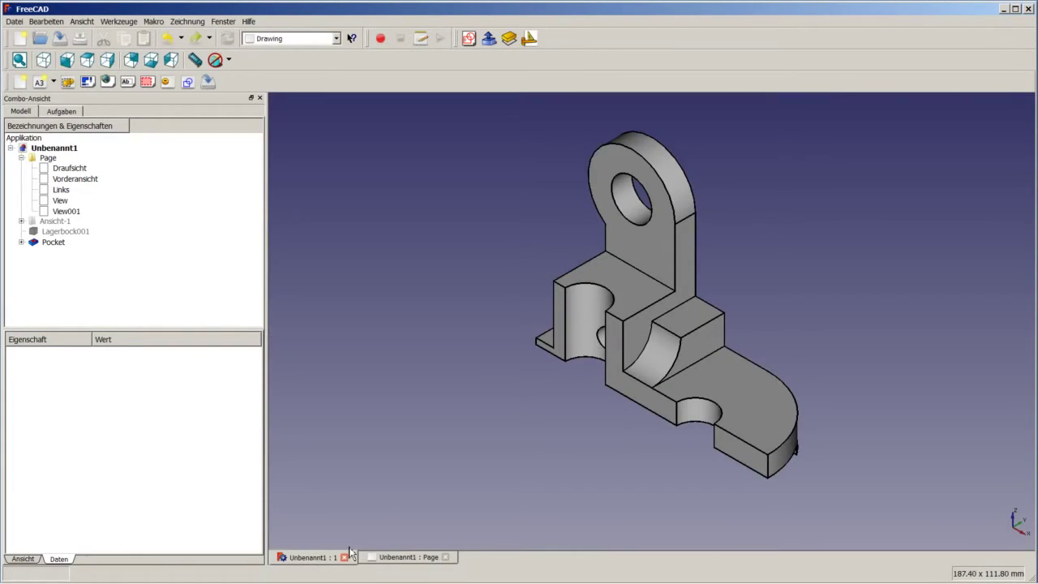
left_click(293, 38)
left_click(295, 84)
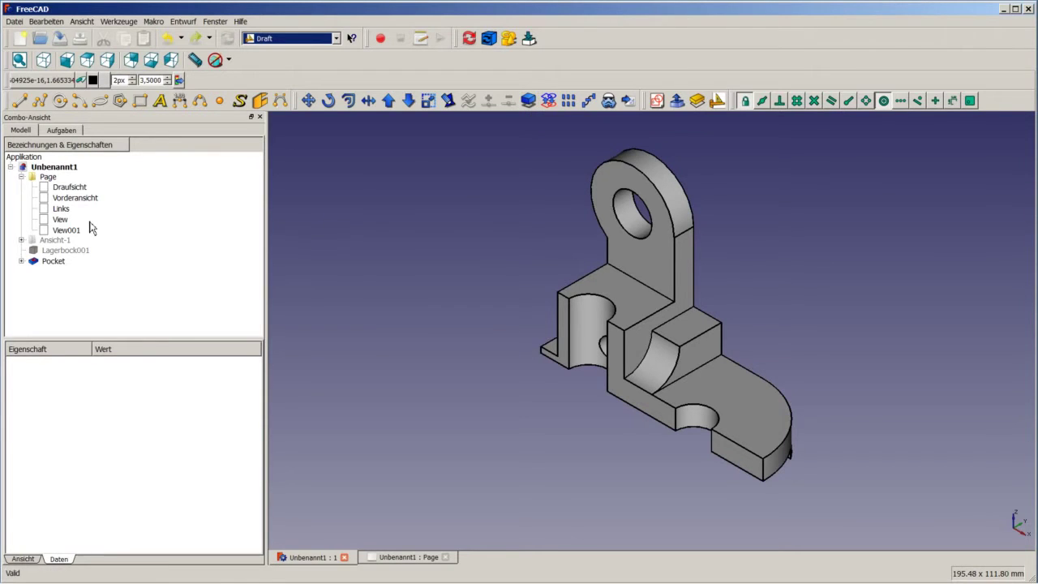
left_click(22, 177)
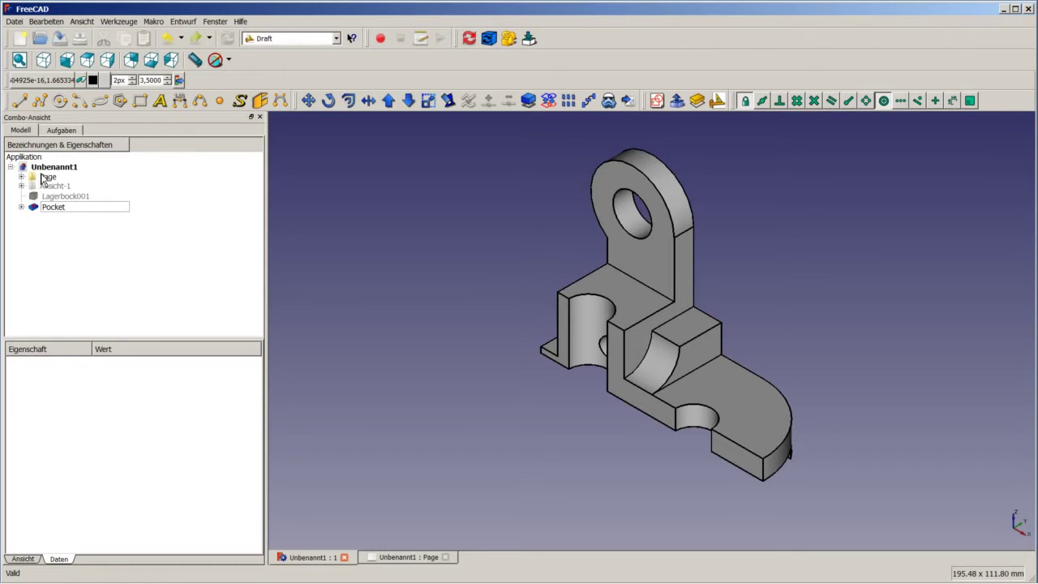
Create a new group in Unbenannt1 and rename Gruppe001 to Ansicht-2.
right_click(41, 172)
left_click(55, 178)
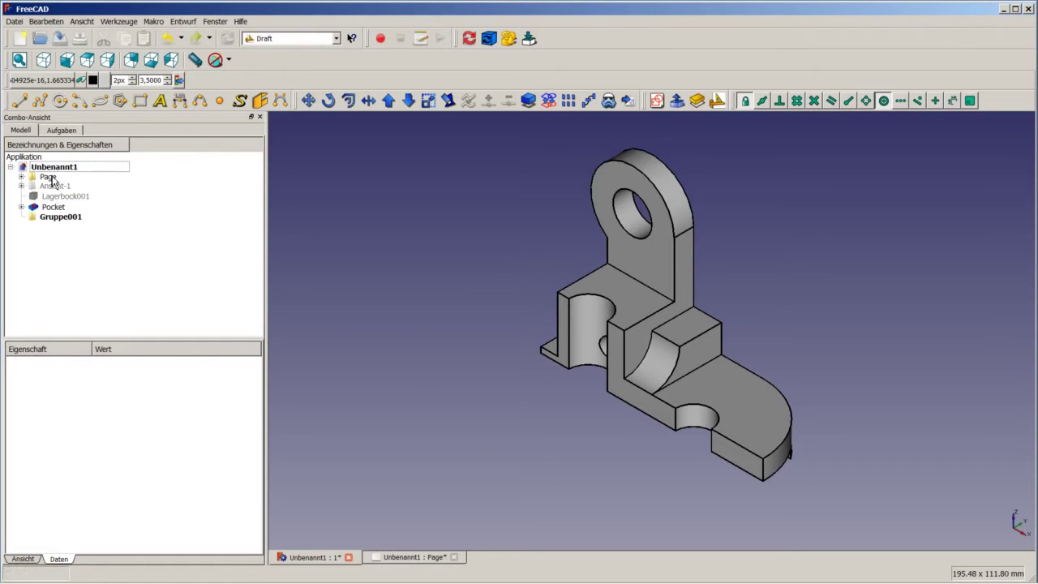
left_click(54, 218)
right_click(63, 215)
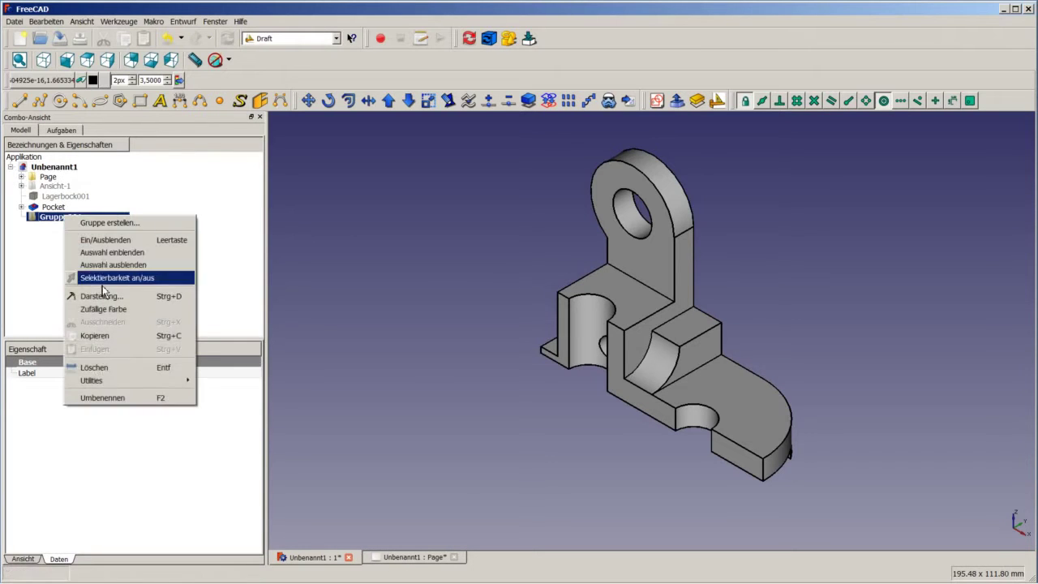
left_click(137, 403)
type("Ansicht-2")
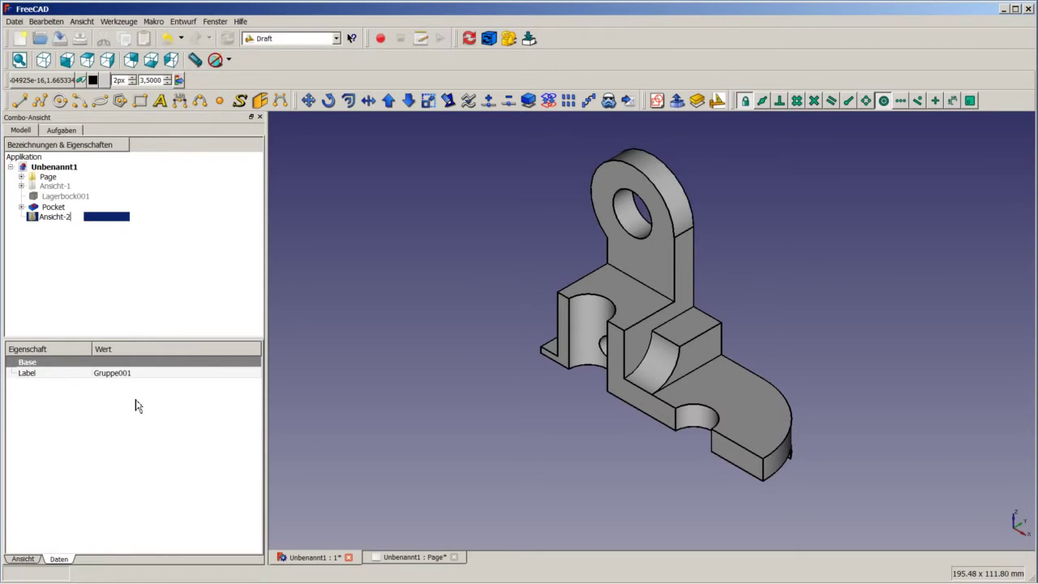
key("Return")
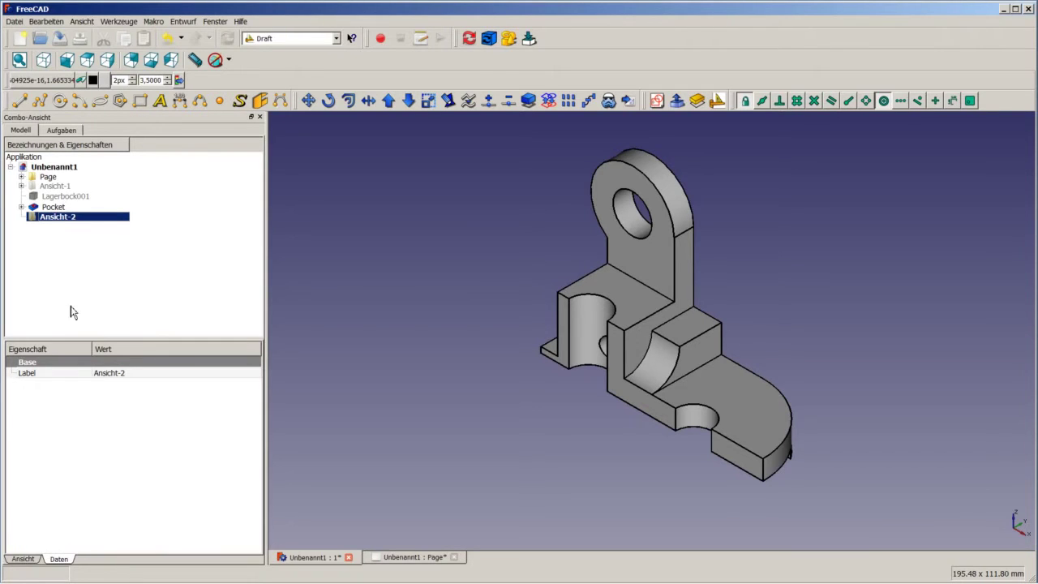
left_click(52, 208)
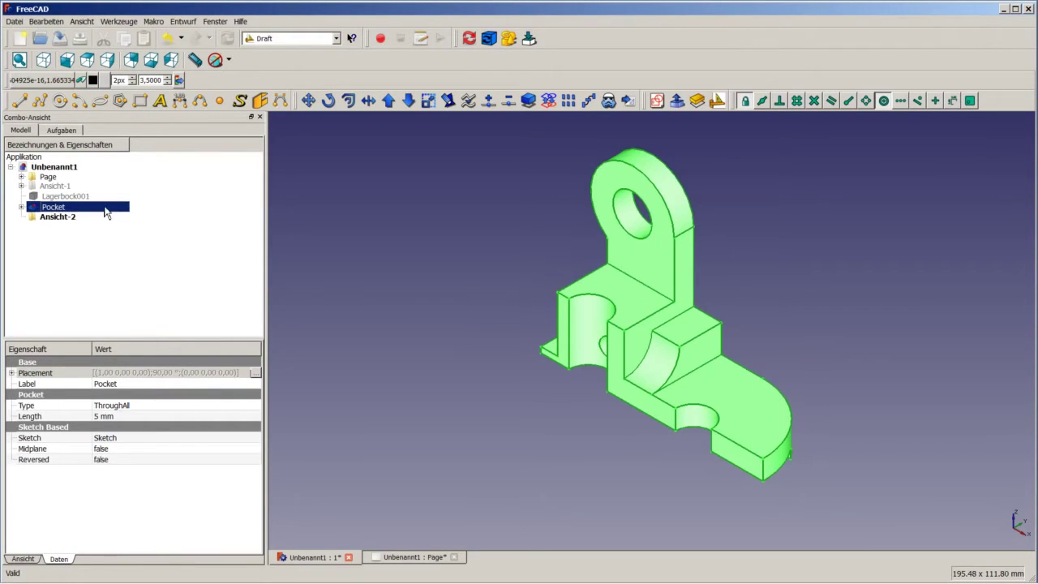
left_click(268, 41)
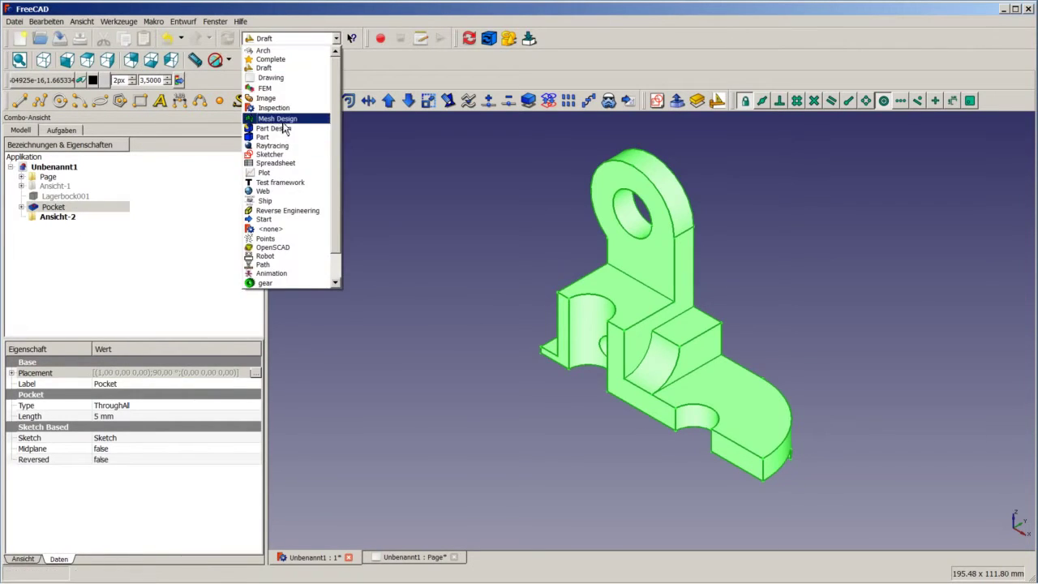
left_click(280, 138)
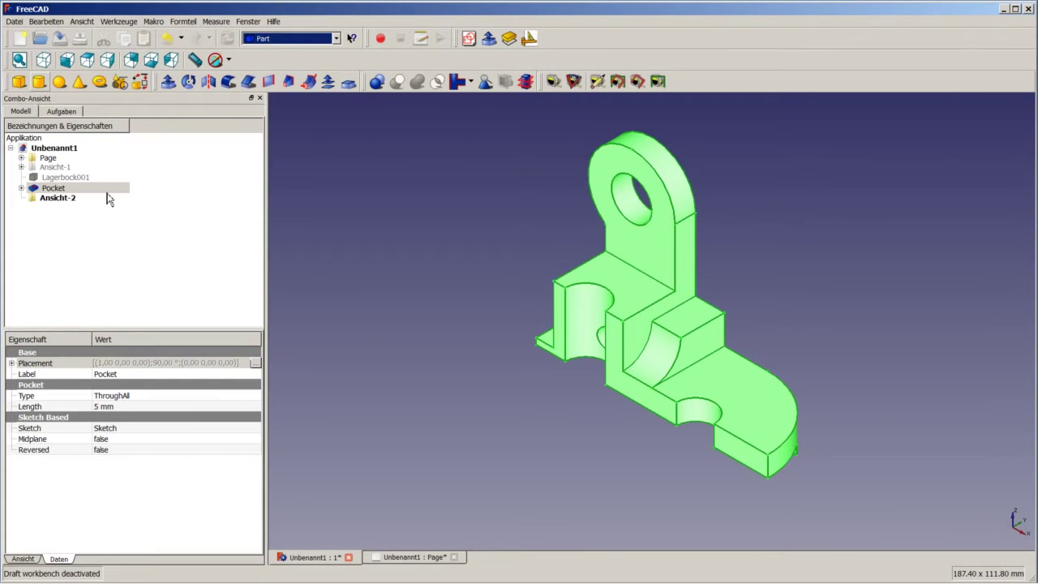
left_click(183, 21)
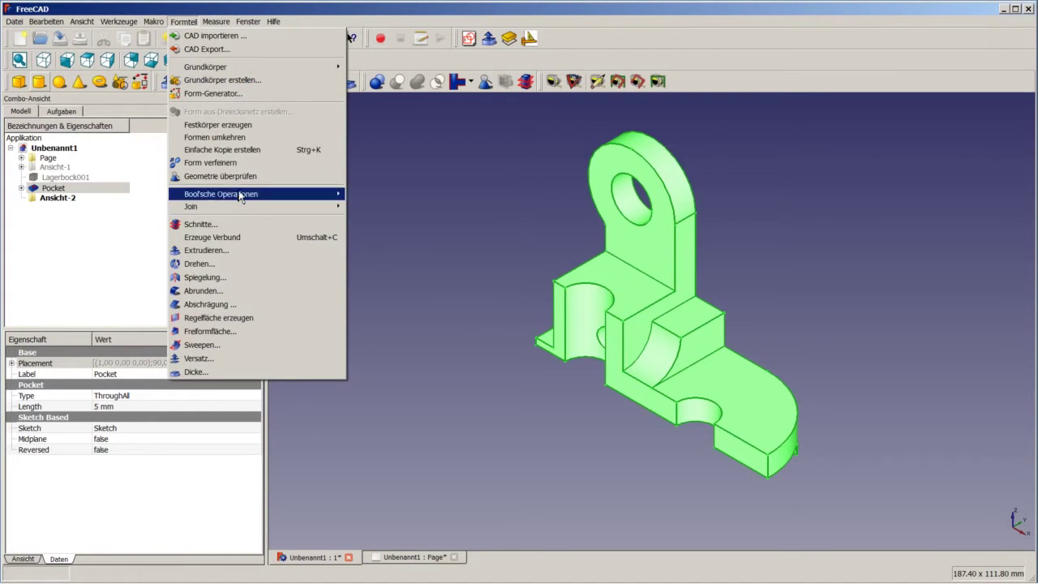
left_click(242, 150)
left_click(143, 238)
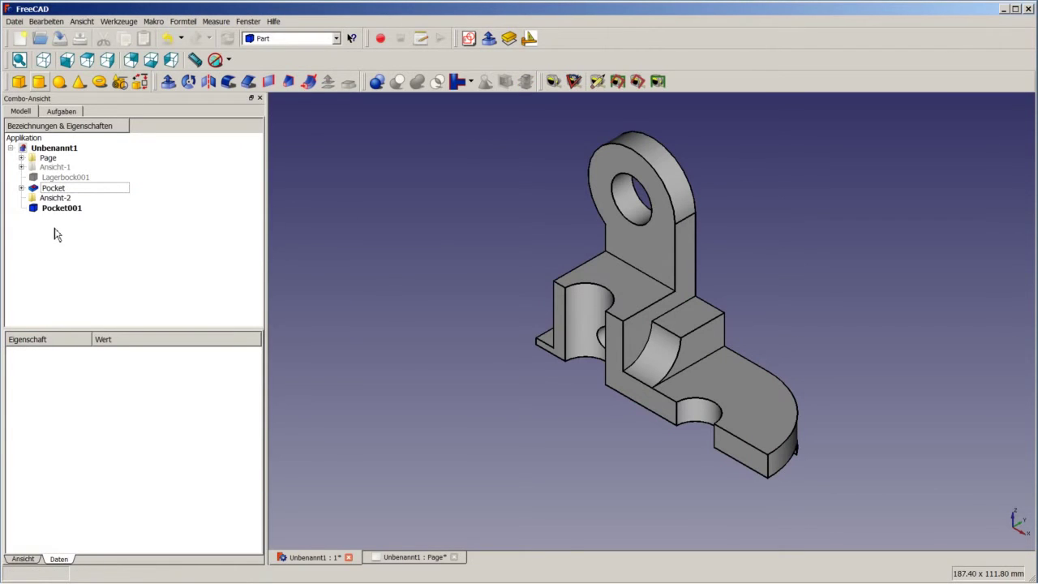
left_click(57, 176, "shift")
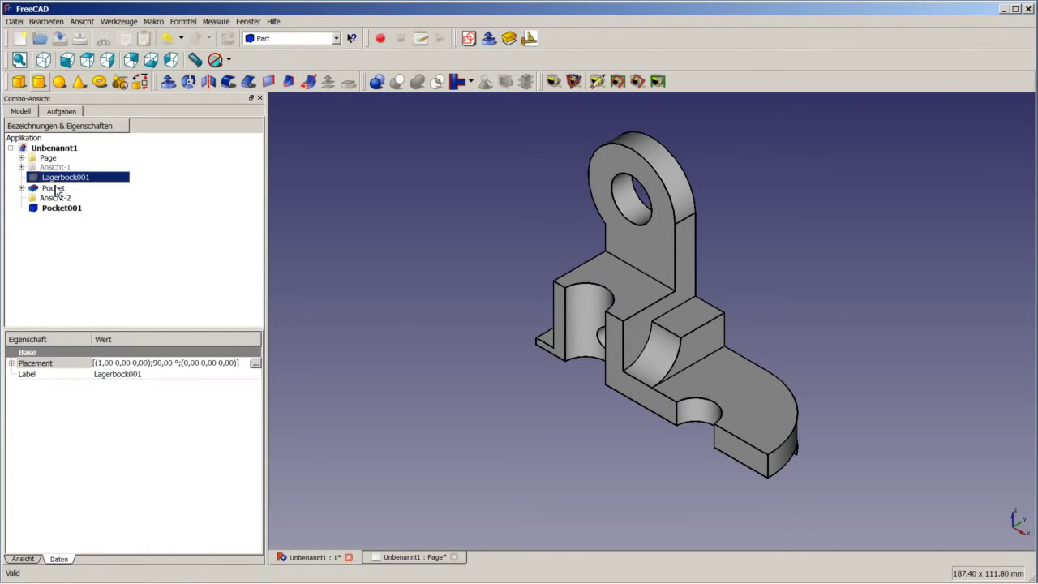
left_click_drag(57, 193, 36, 203)
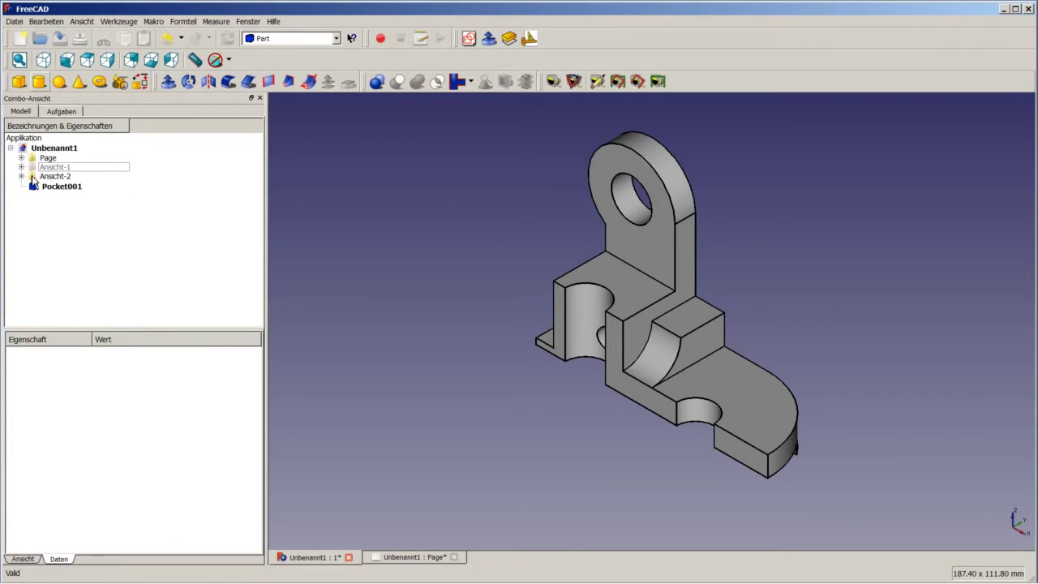
left_click(55, 177)
right_click(64, 188)
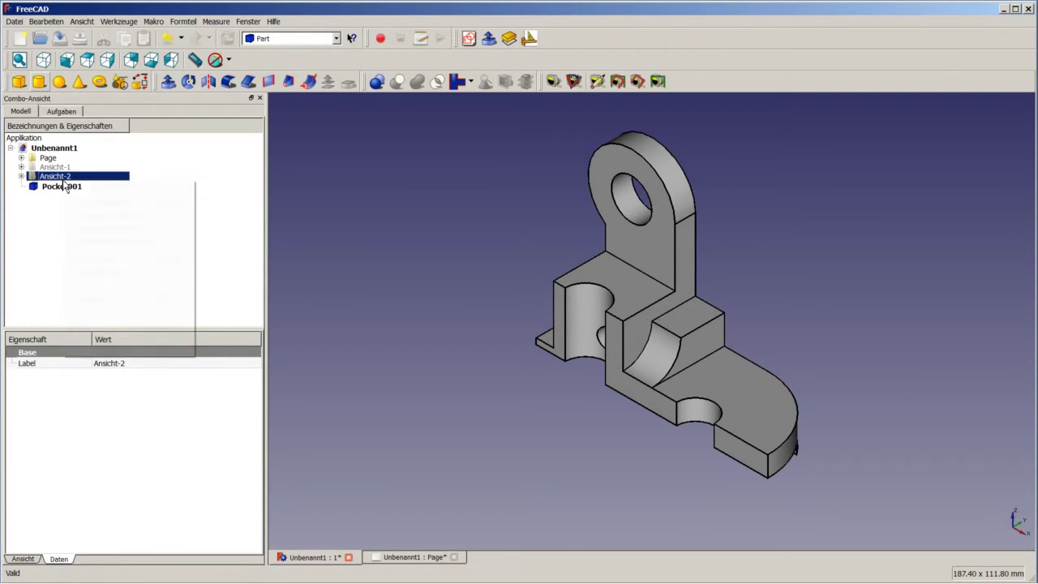
key("Escape")
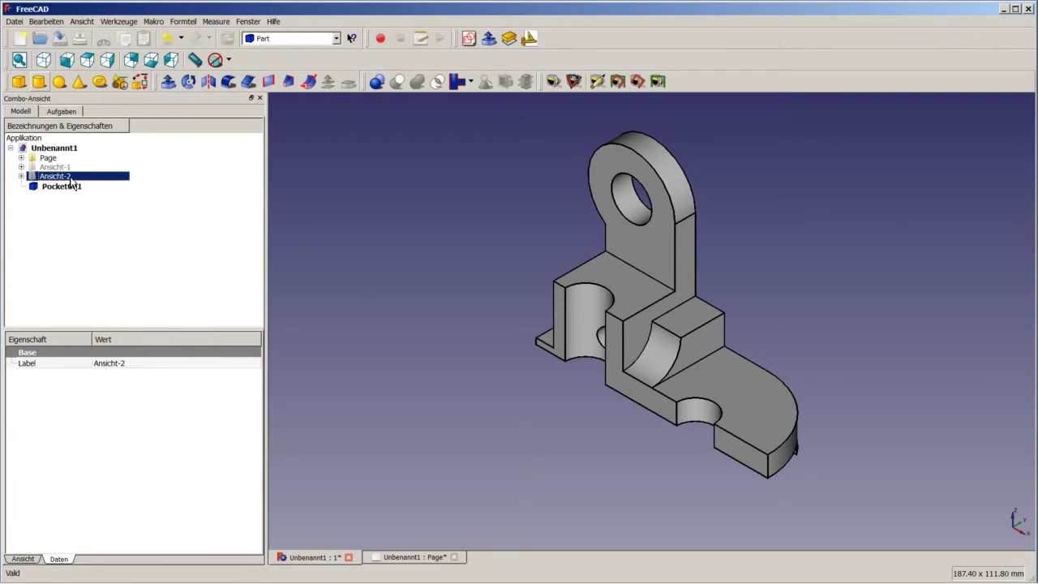
right_click(71, 180)
left_click(98, 201)
right_click(71, 180)
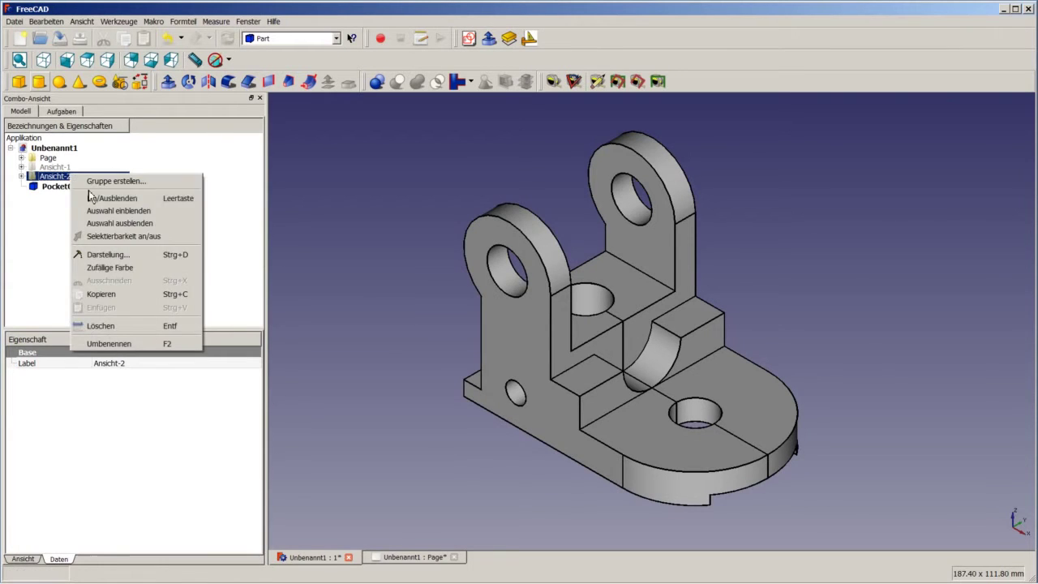
left_click(98, 201)
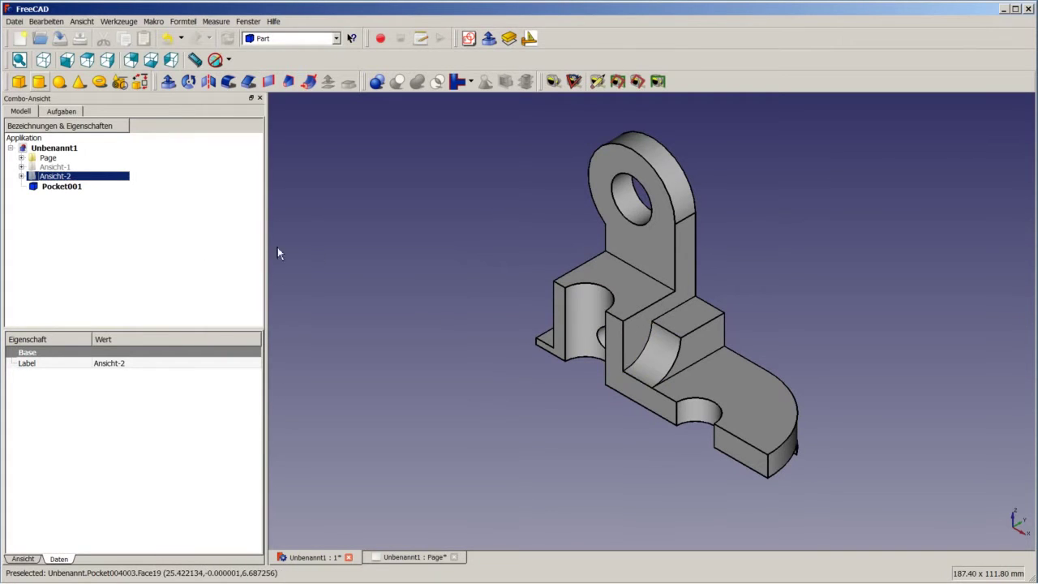
left_click(63, 186)
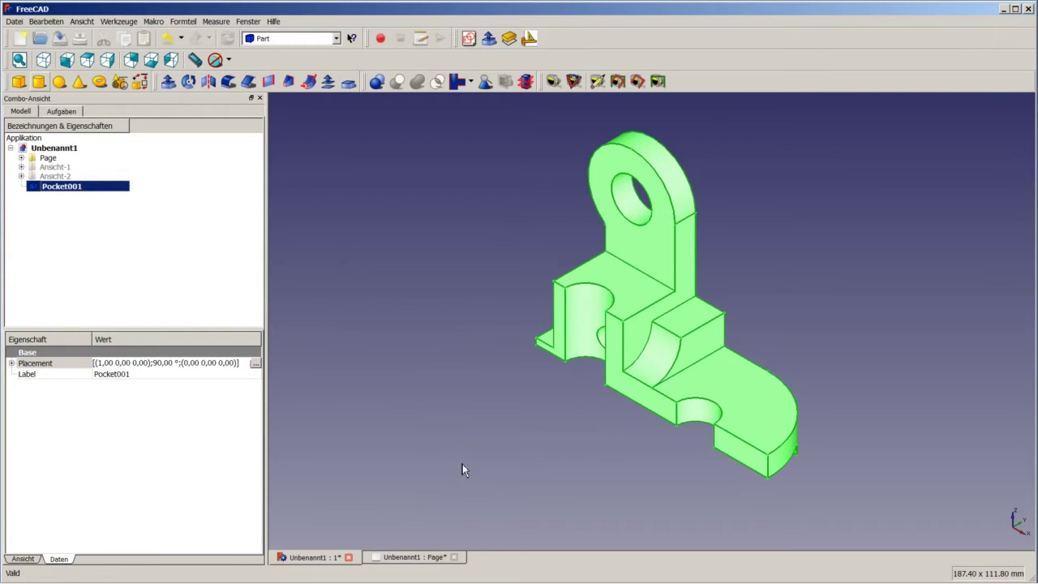
Set Pocket001's placement rotation to -90° about the X axis and apply it.
left_click(255, 363)
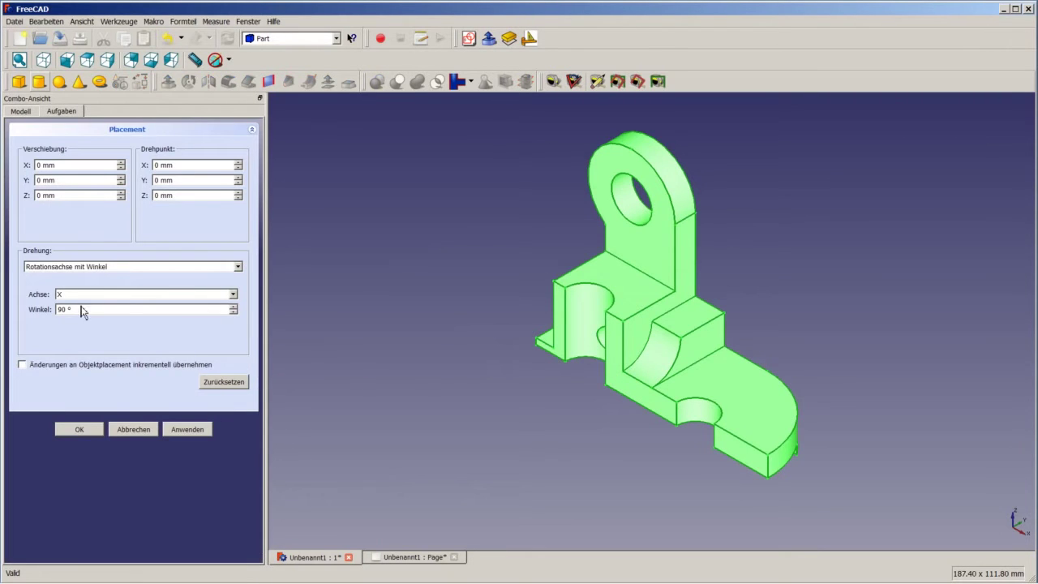
left_click_drag(78, 309, 38, 311)
type("90")
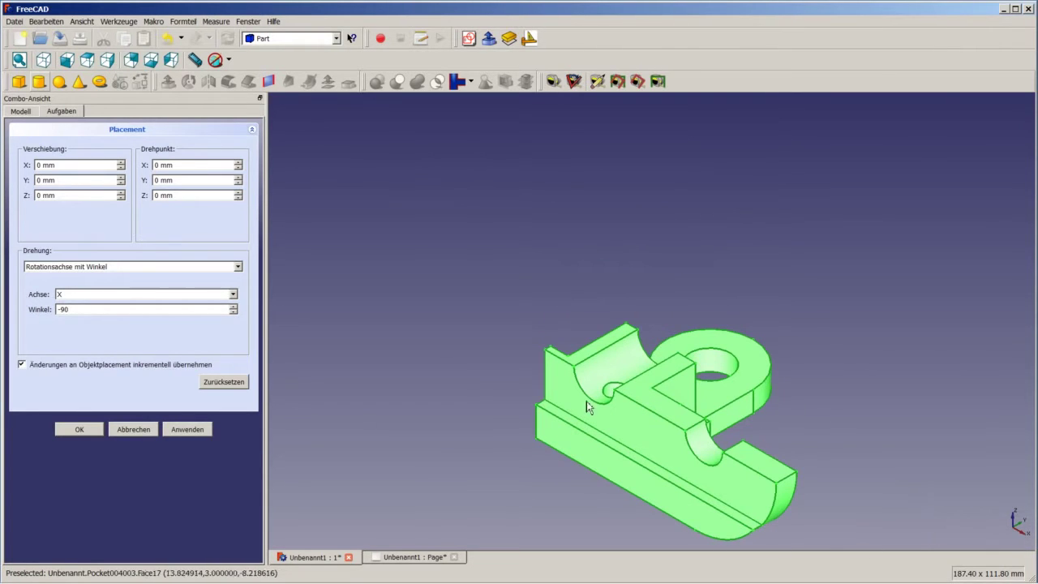
left_click(186, 433)
left_click(79, 432)
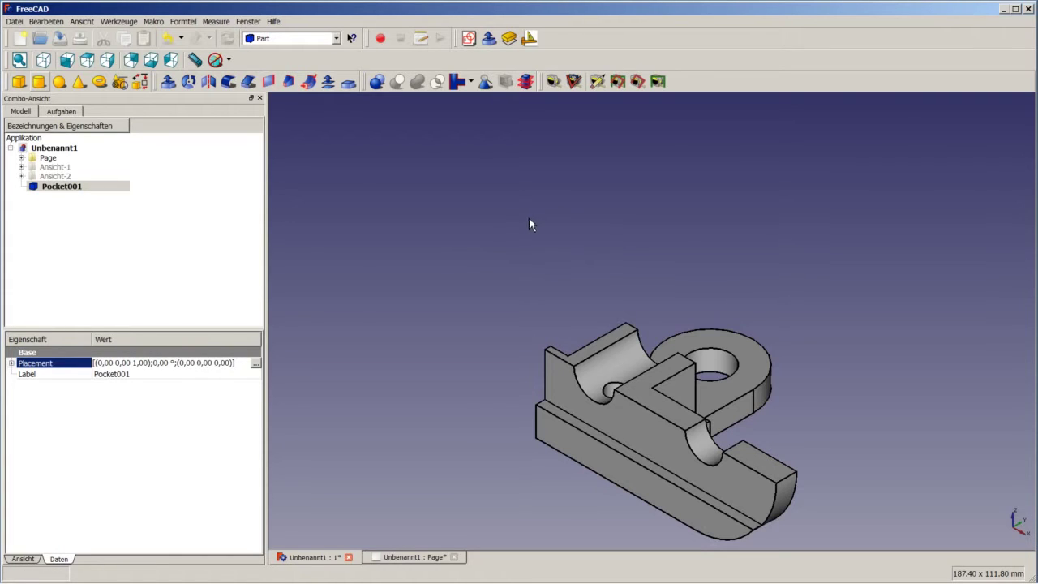
In the Draft workbench, make a Shape2DView projection of Pocket001.
left_click(275, 43)
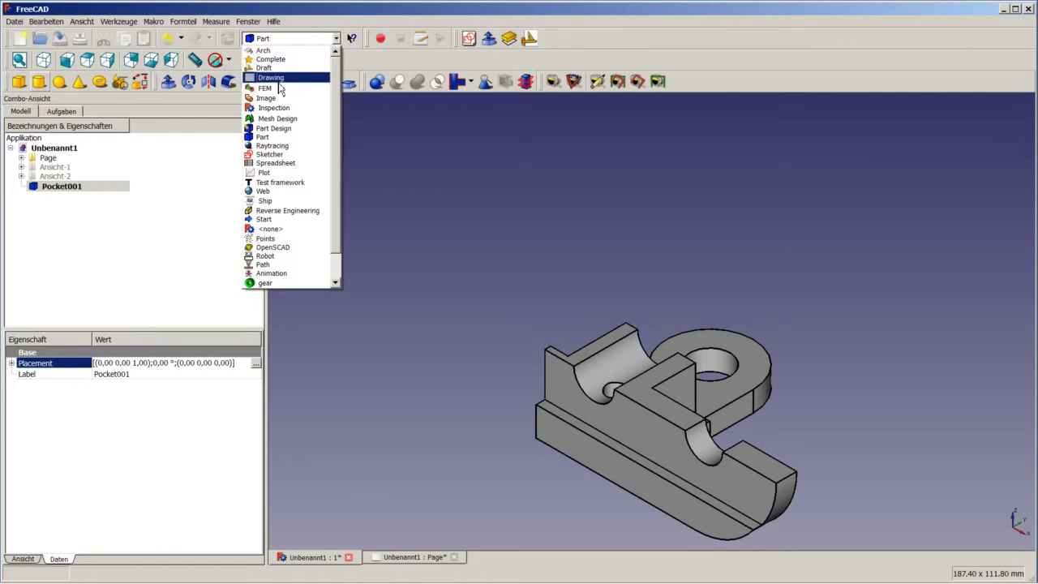
left_click(276, 69)
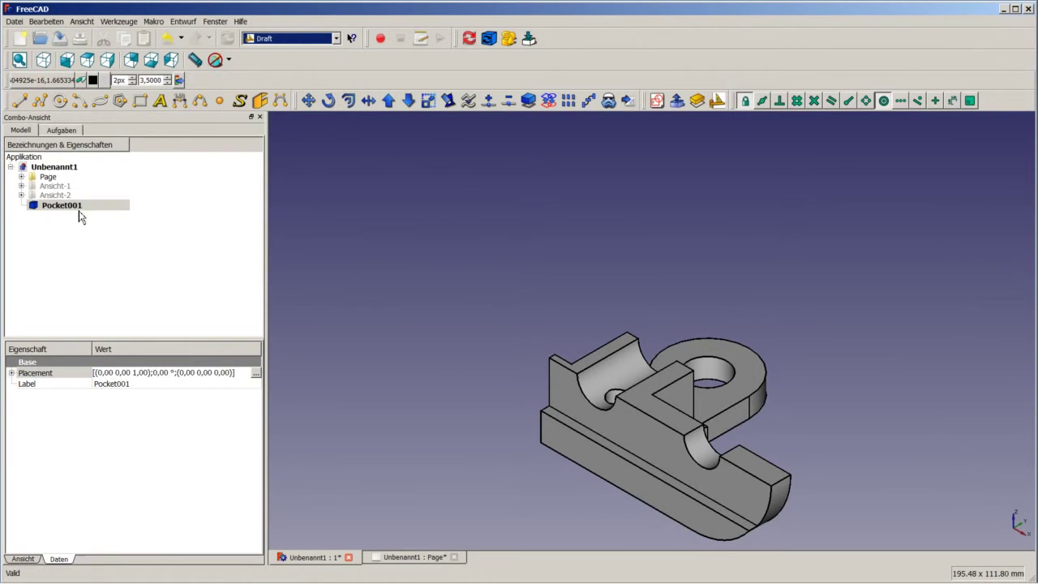
left_click(528, 101)
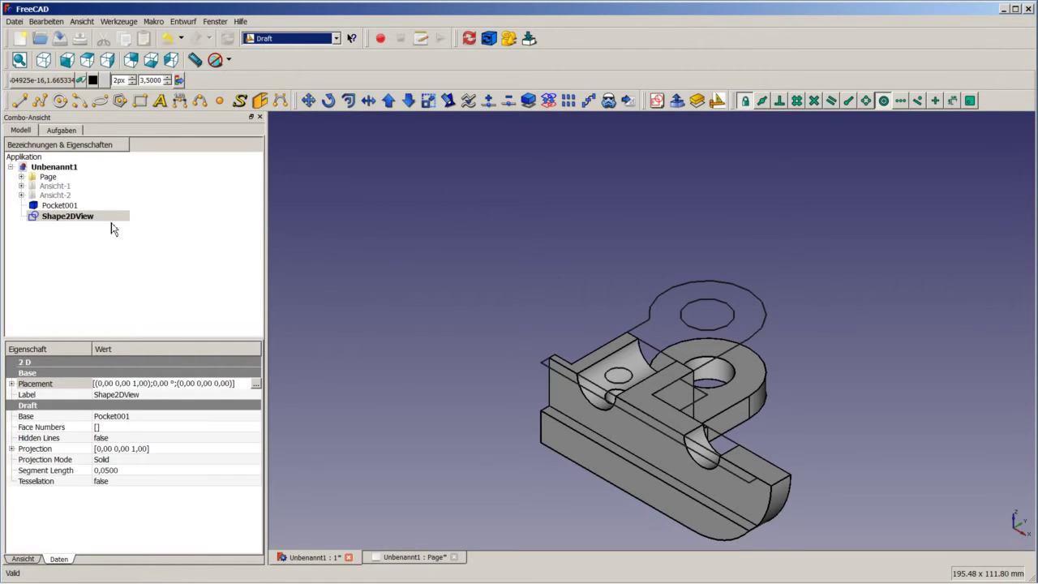
Hide the Pocket001 solid, select the Shape2DView and return to the drawing page.
right_click(61, 208)
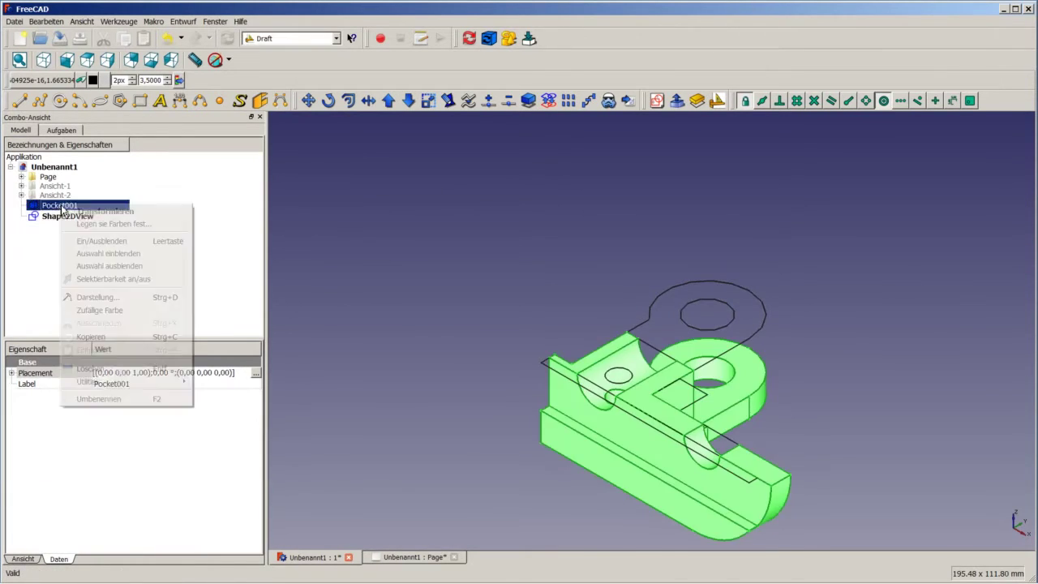
left_click(112, 246)
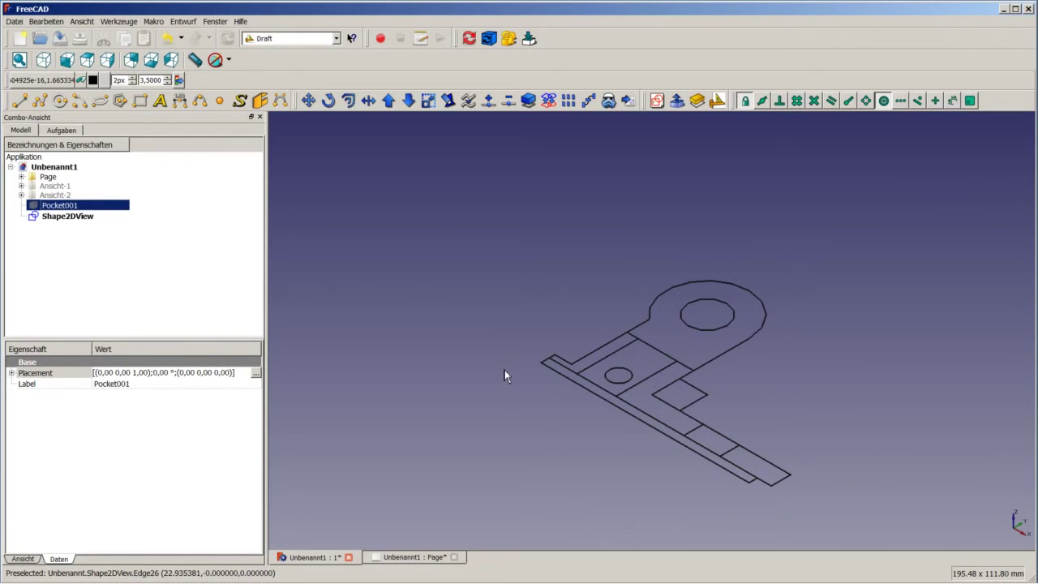
left_click(84, 224)
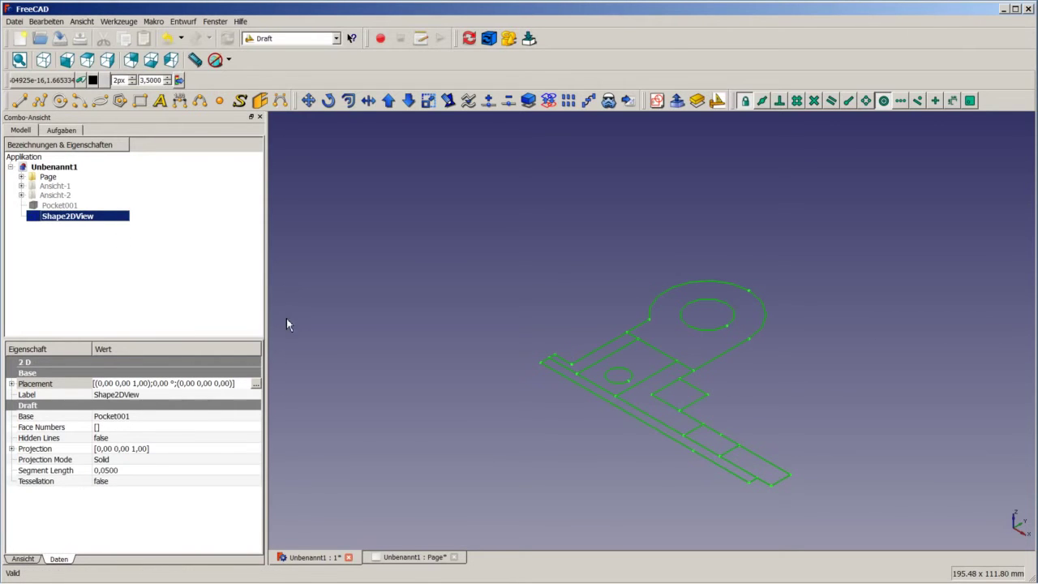
left_click(387, 560)
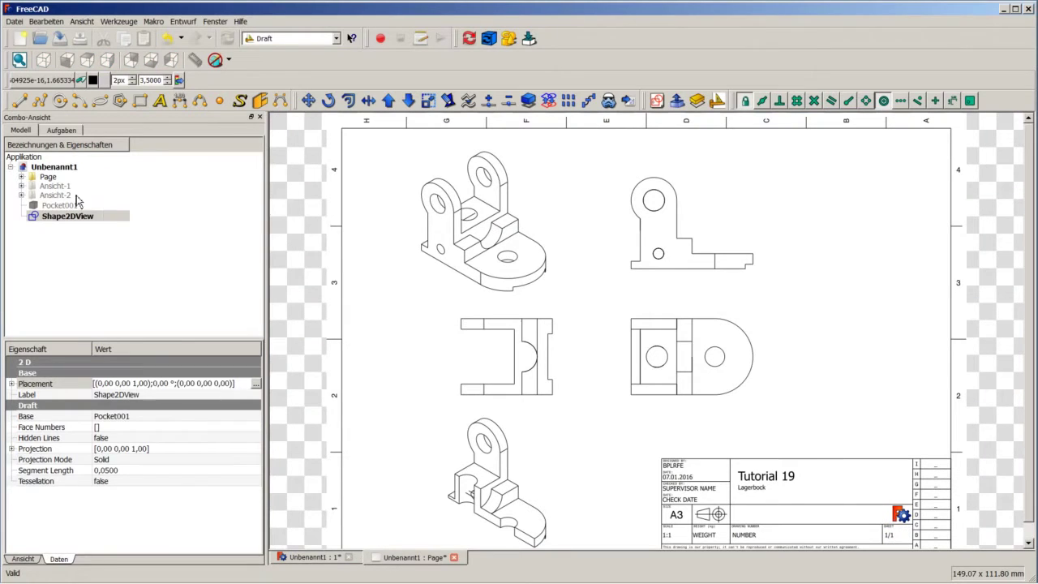
With Shape2DView and Page selected, insert the projection into the drawing in the Drawing workbench, creating ViewShape2DView.
left_click(47, 180, "ctrl")
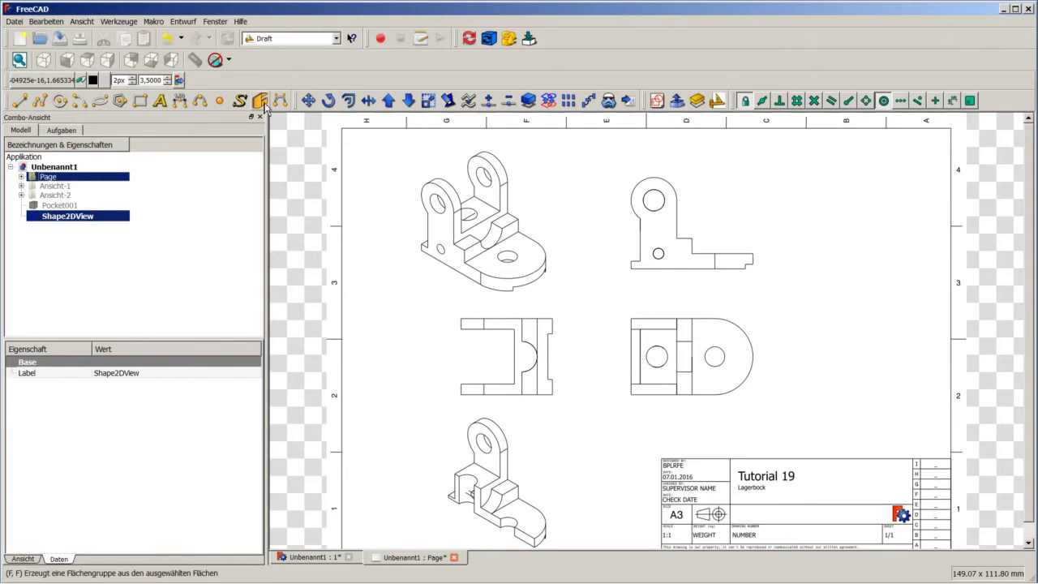
left_click(285, 39)
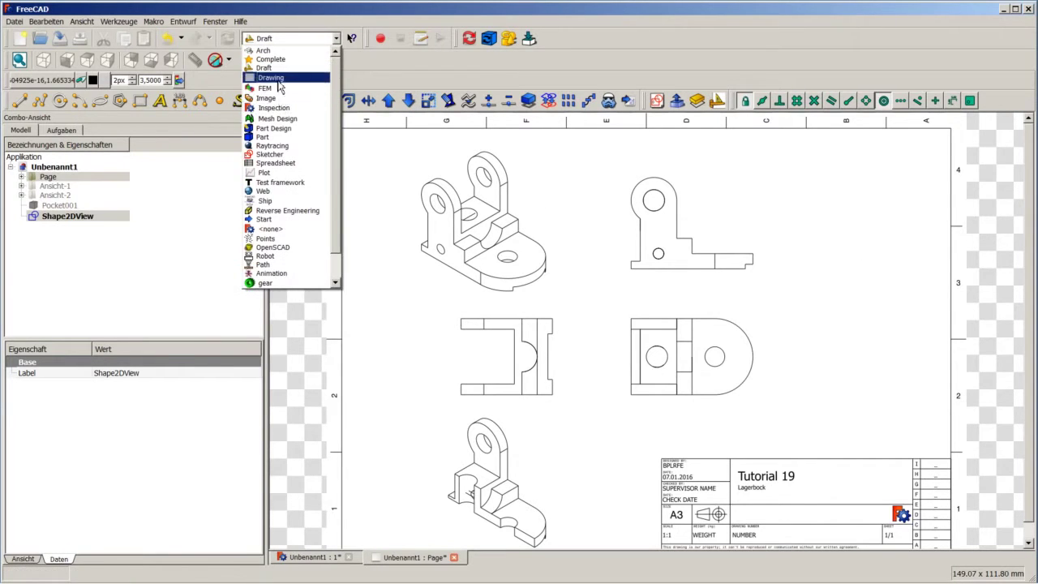
left_click(271, 77)
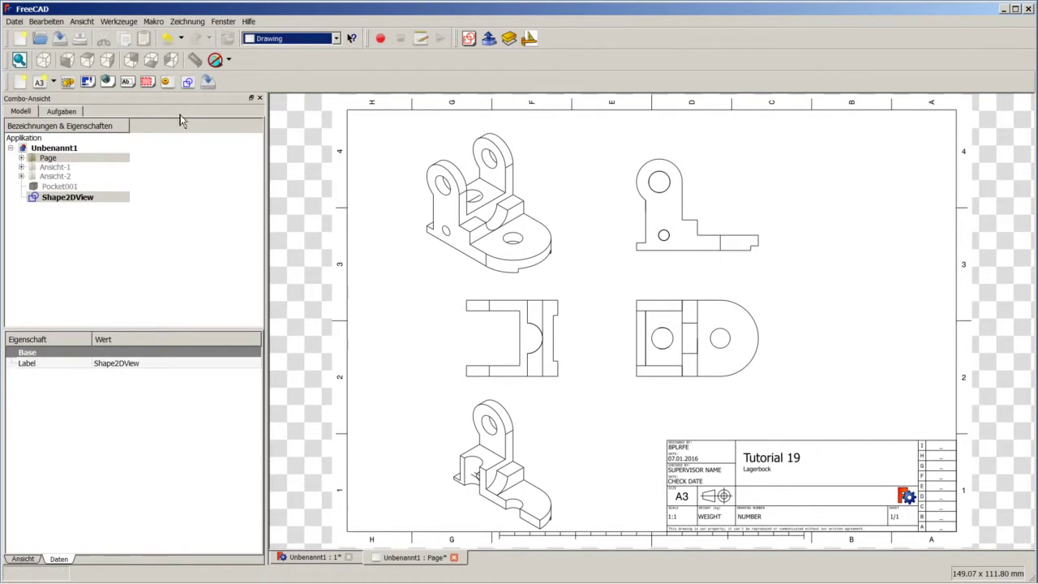
left_click(189, 83)
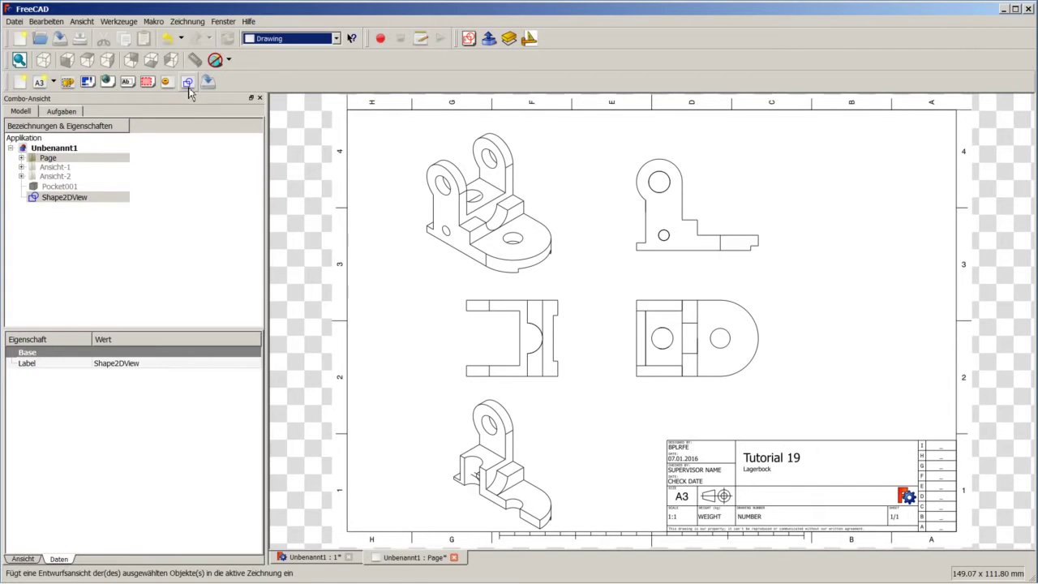
left_click(23, 157)
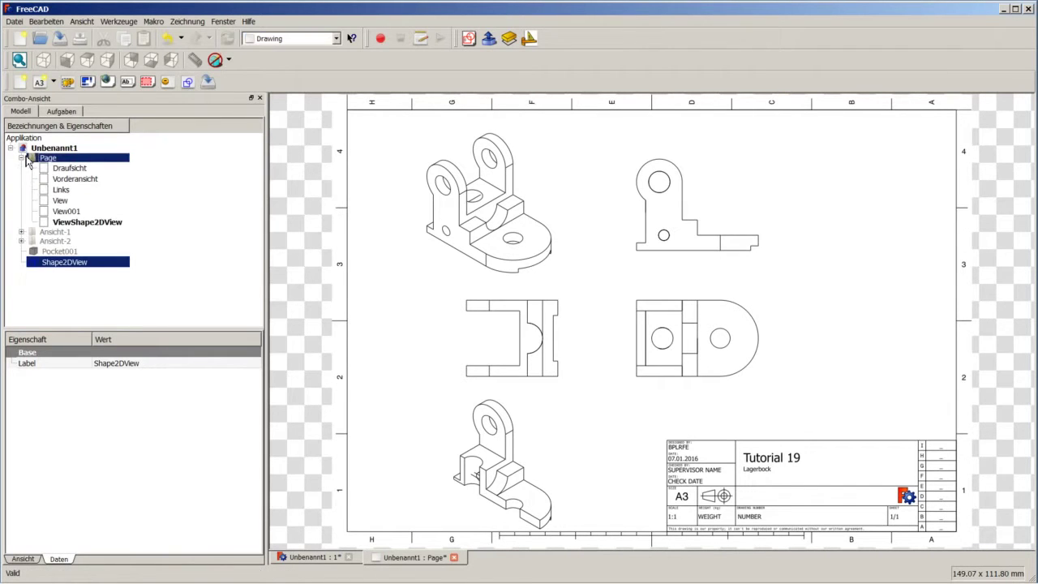
Place ViewShape2DView at X 220, Y 60 with scale 1.
left_click(78, 224)
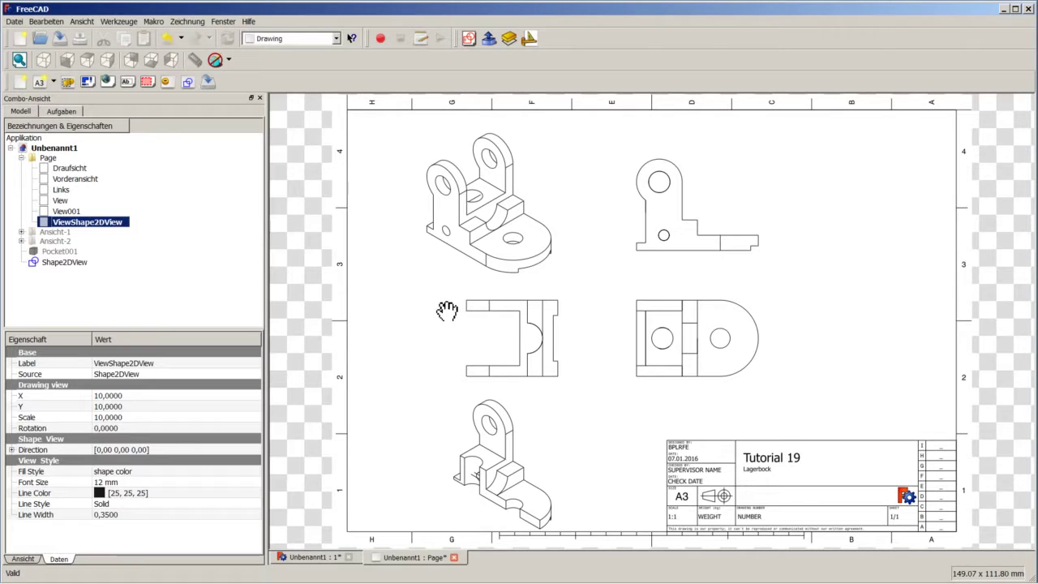
left_click(135, 397)
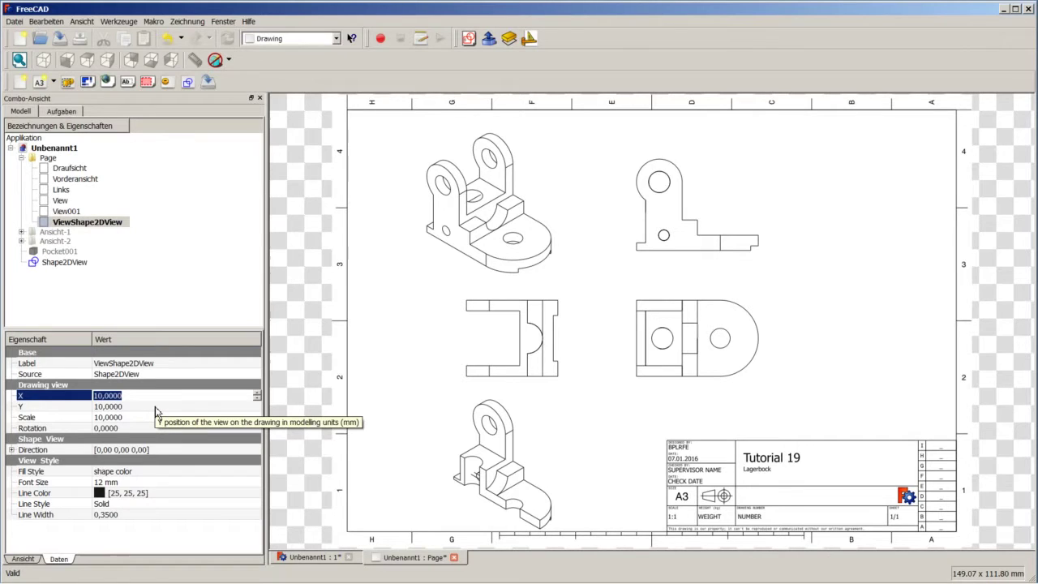
type("220")
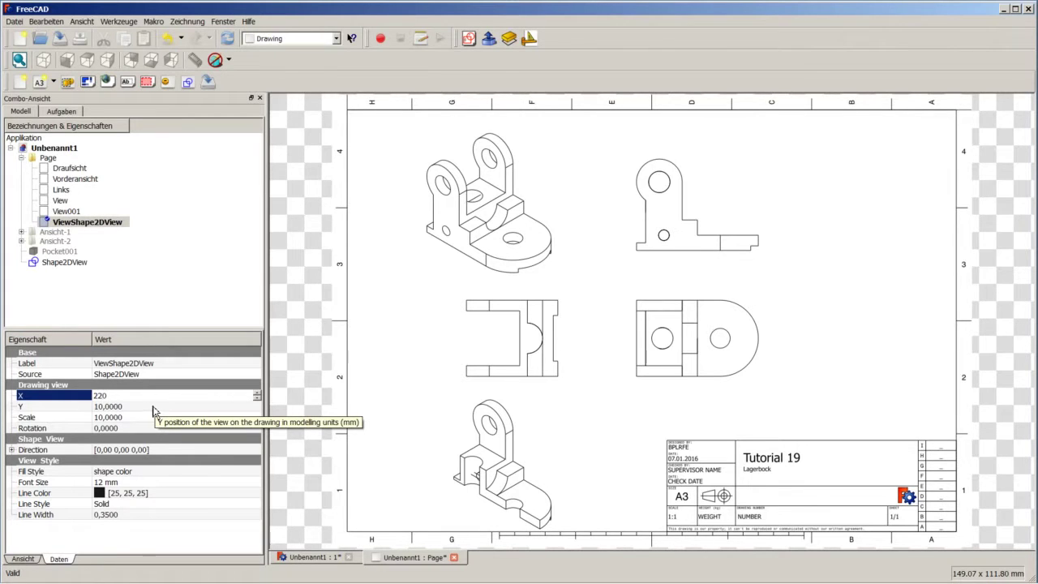
left_click(144, 407)
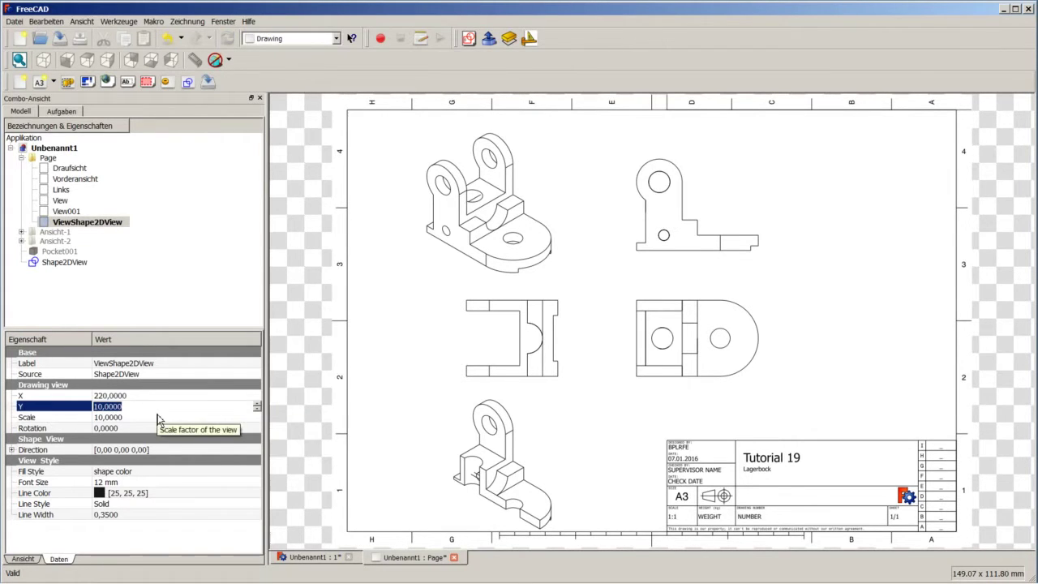
type("60")
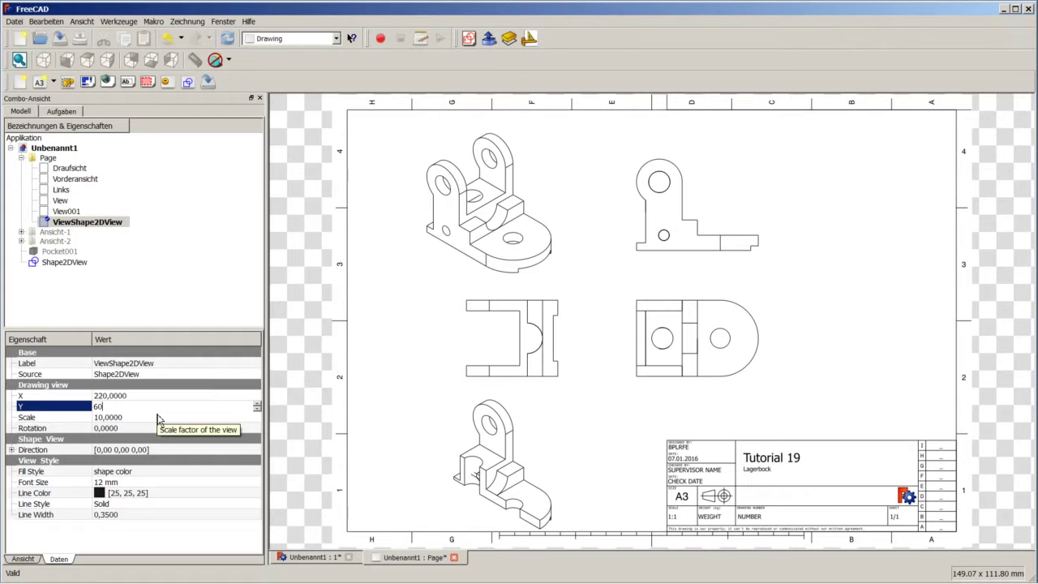
left_click(159, 418)
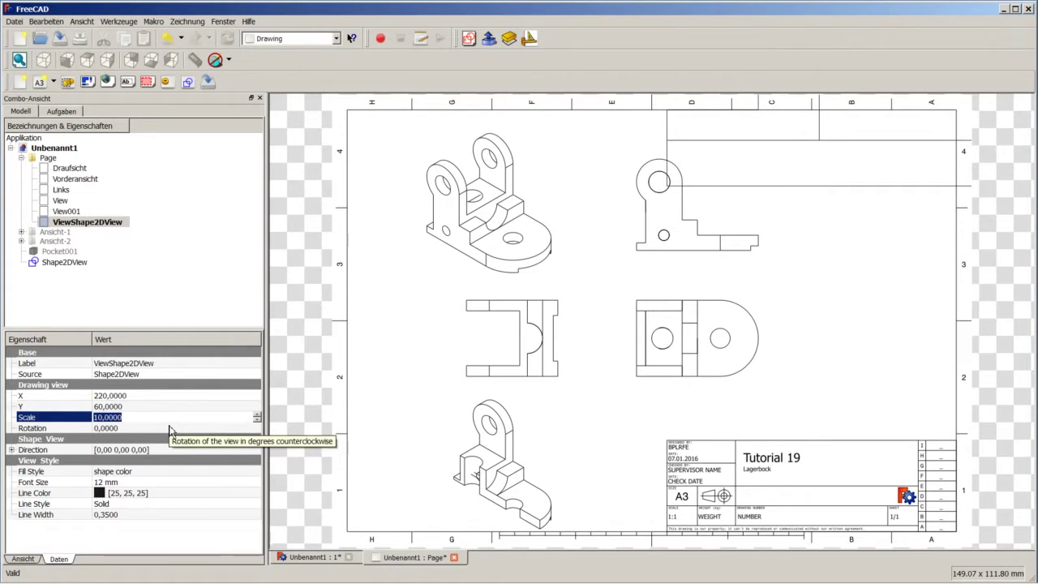
type("1")
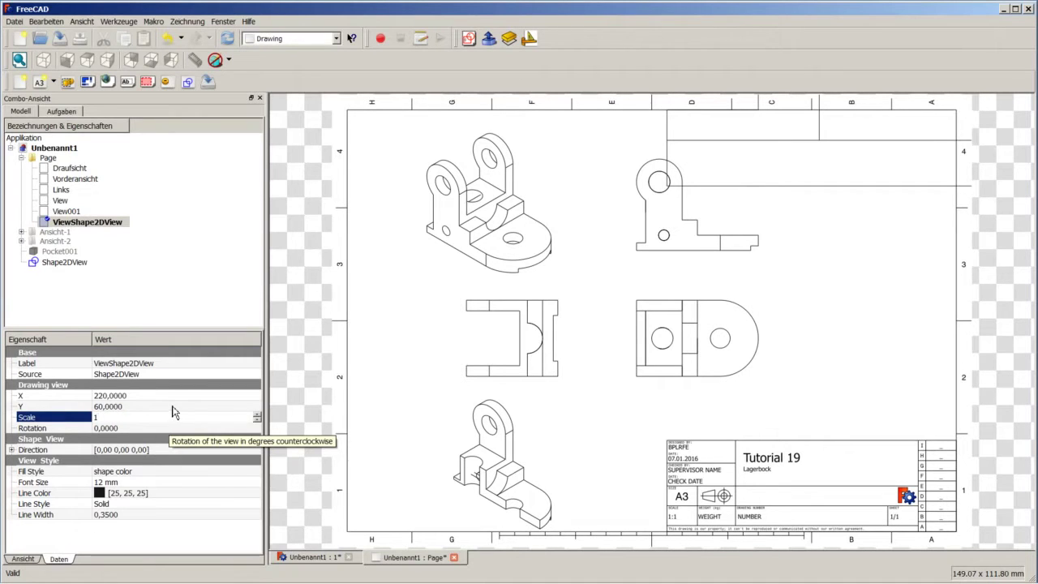
left_click(187, 407)
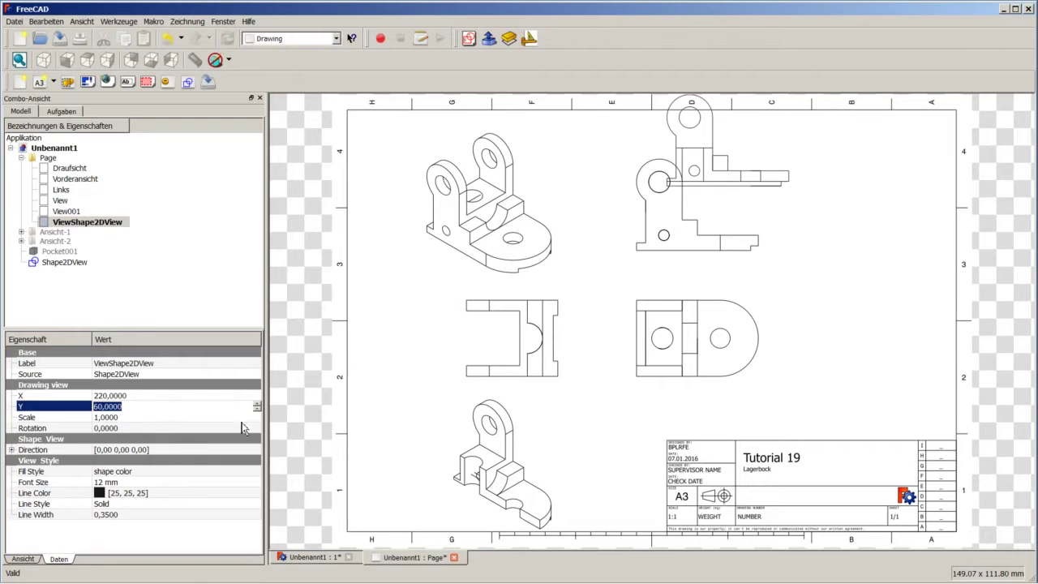
Shift ViewShape2DView right in stages (250, 280, 290) until its X is 300.
left_click(150, 397)
type("250")
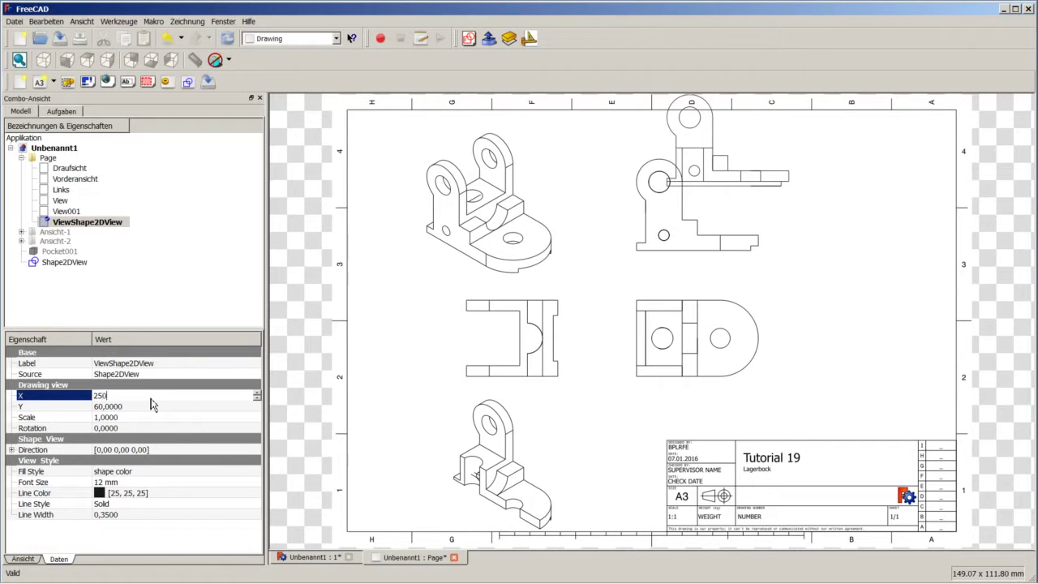
left_click(171, 365)
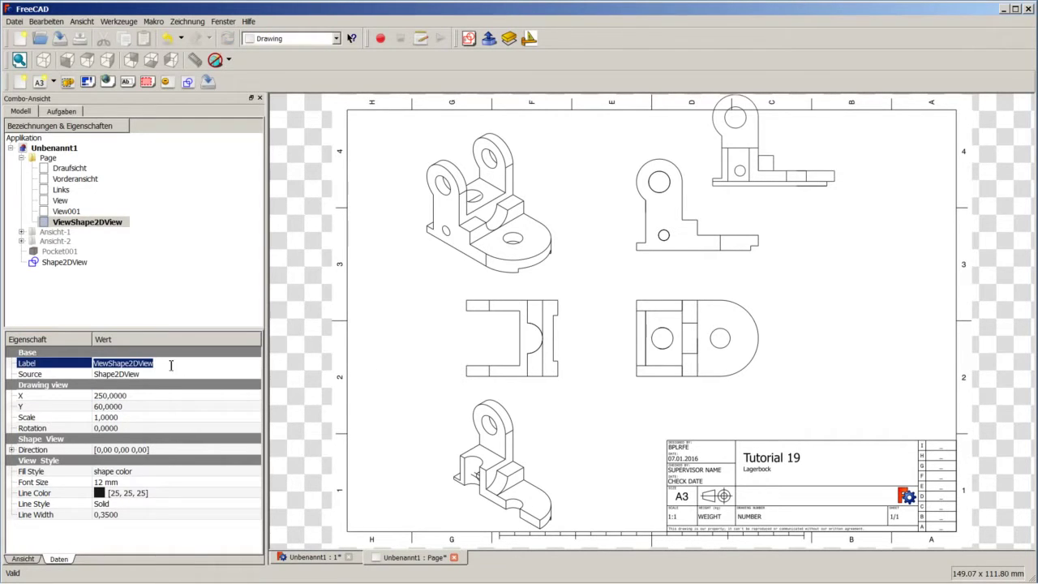
left_click(150, 399)
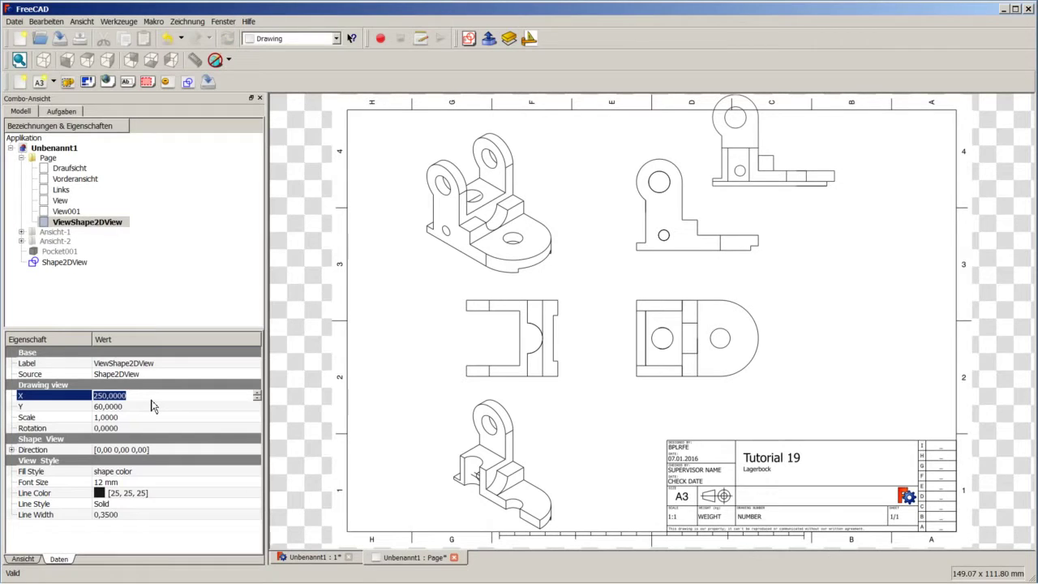
type("280")
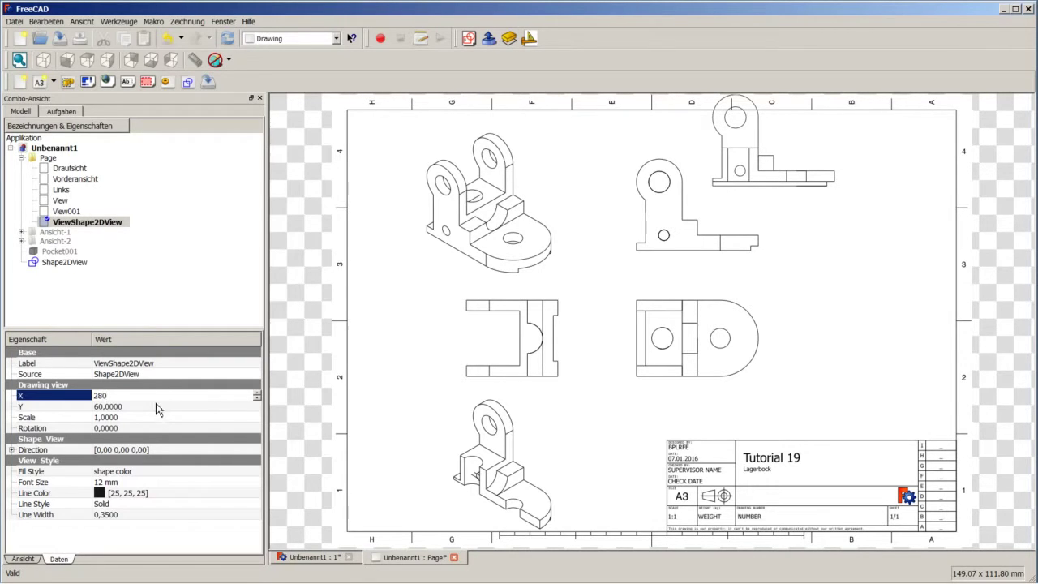
left_click(156, 408)
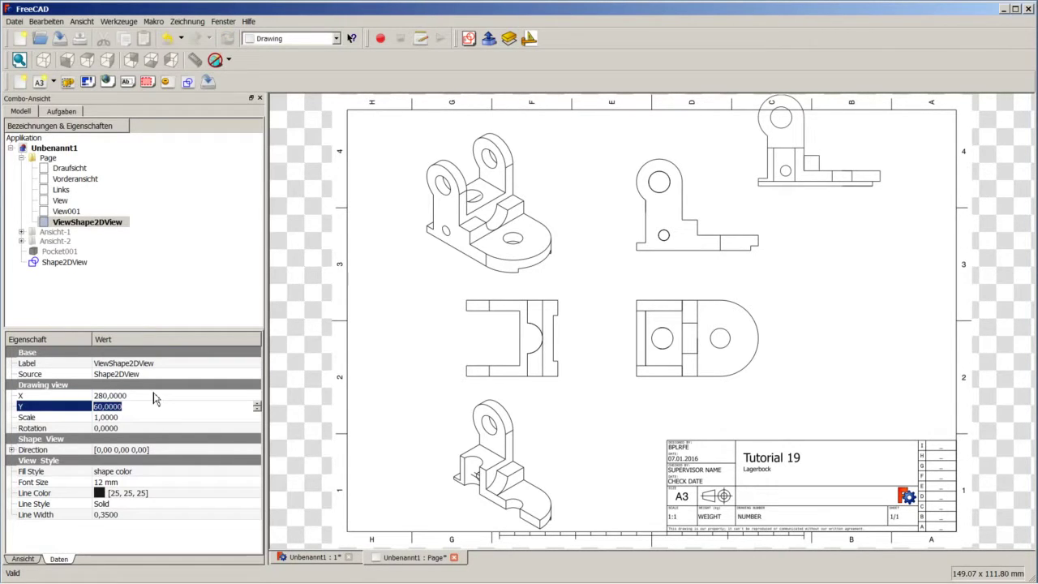
left_click(152, 396)
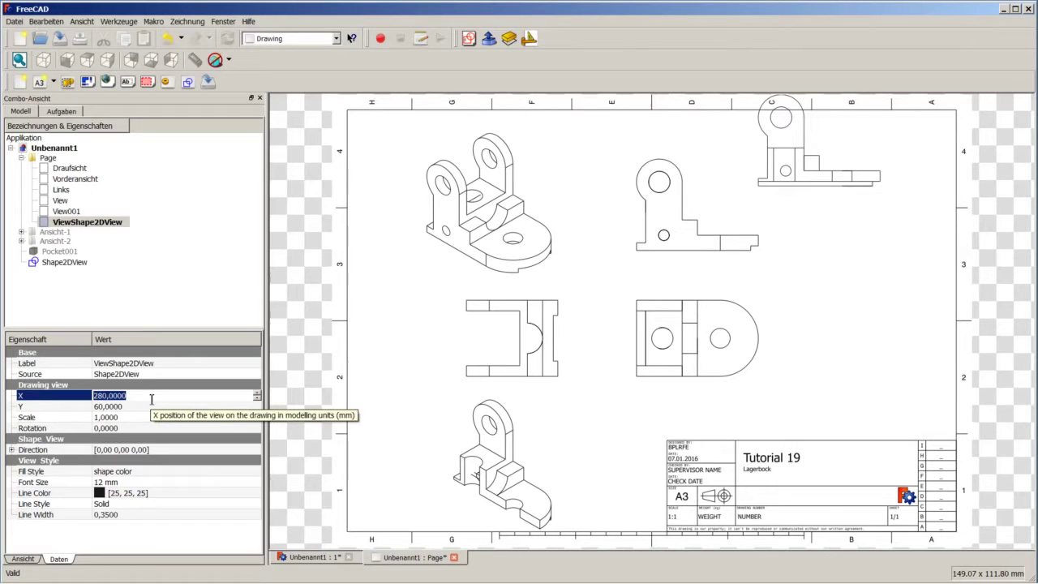
type("290")
key("Tab")
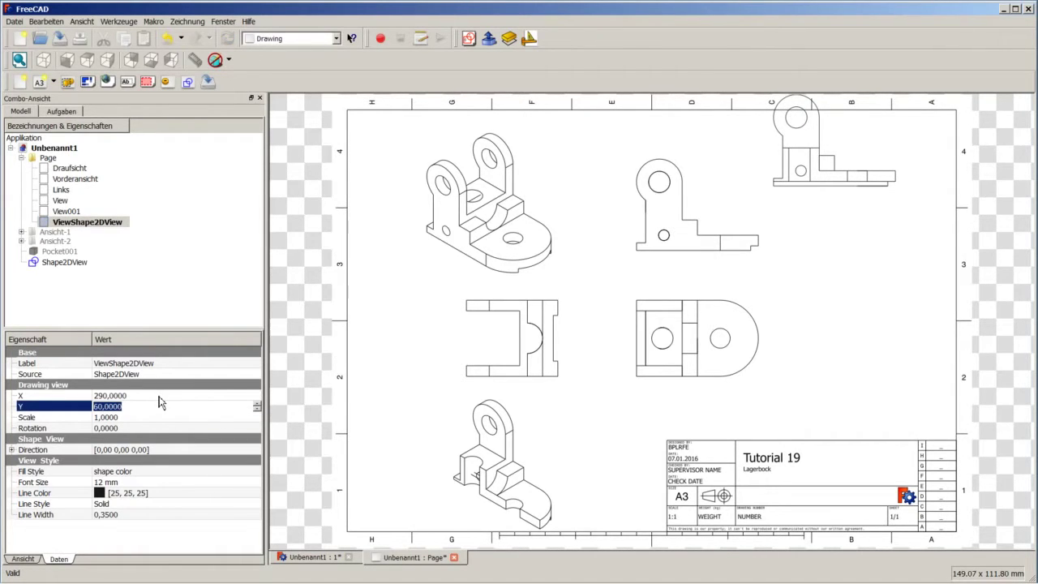
left_click(158, 396)
type("300")
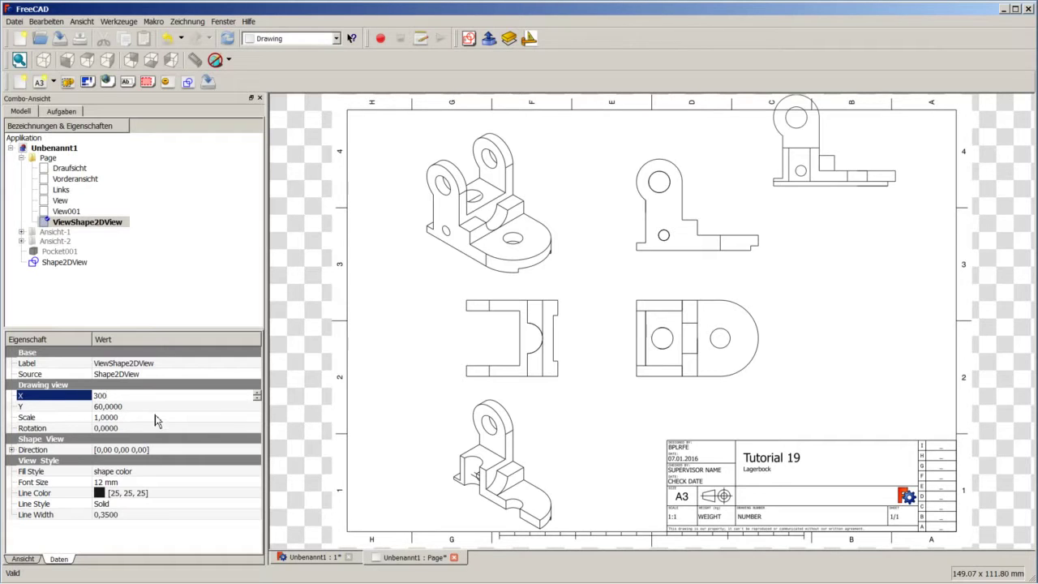
key("Tab")
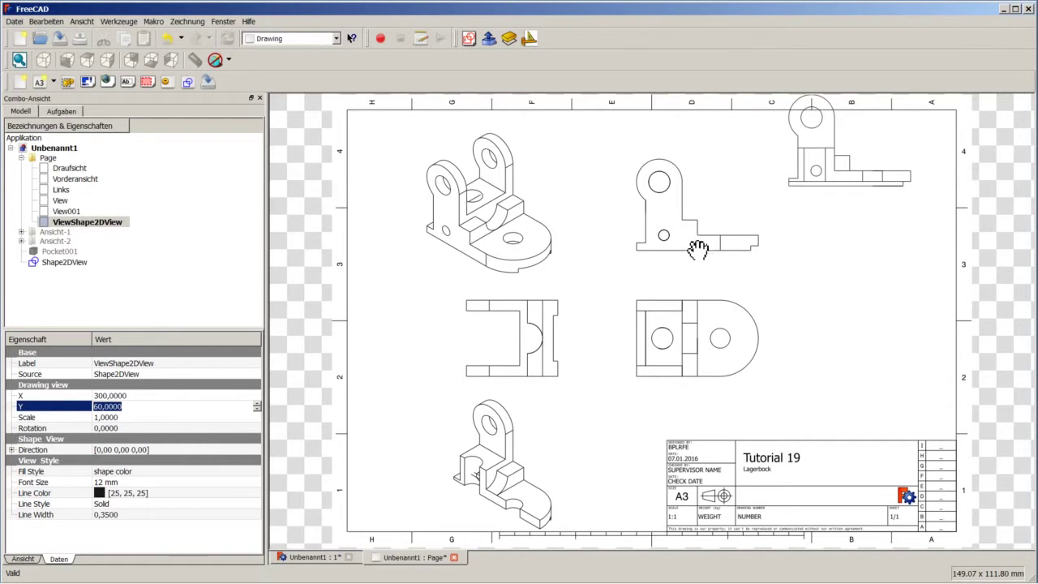
left_click(73, 192)
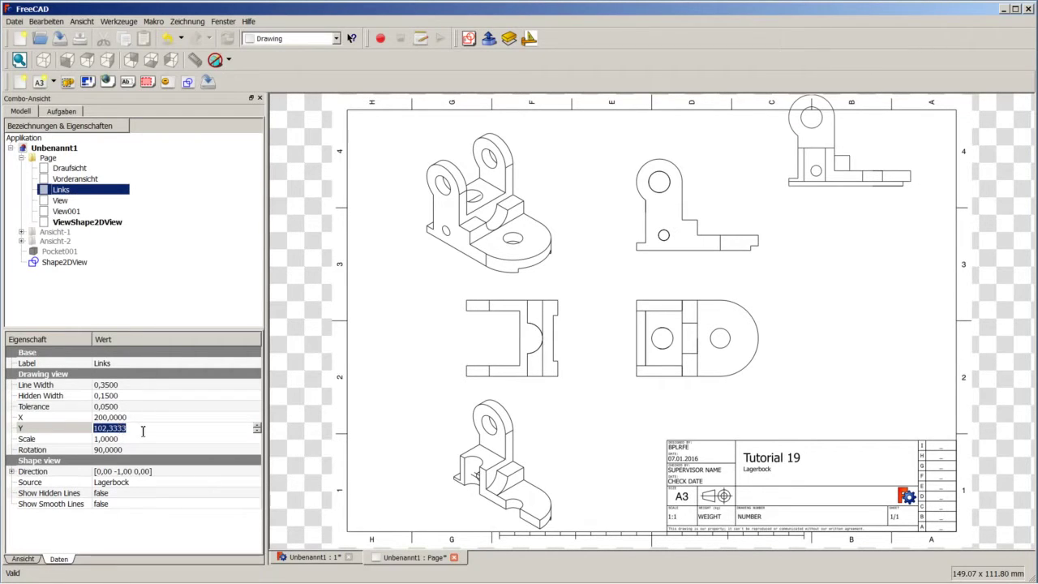
Set the Links view's Y position to 100.
left_click_drag(142, 430, 104, 428)
key("Return")
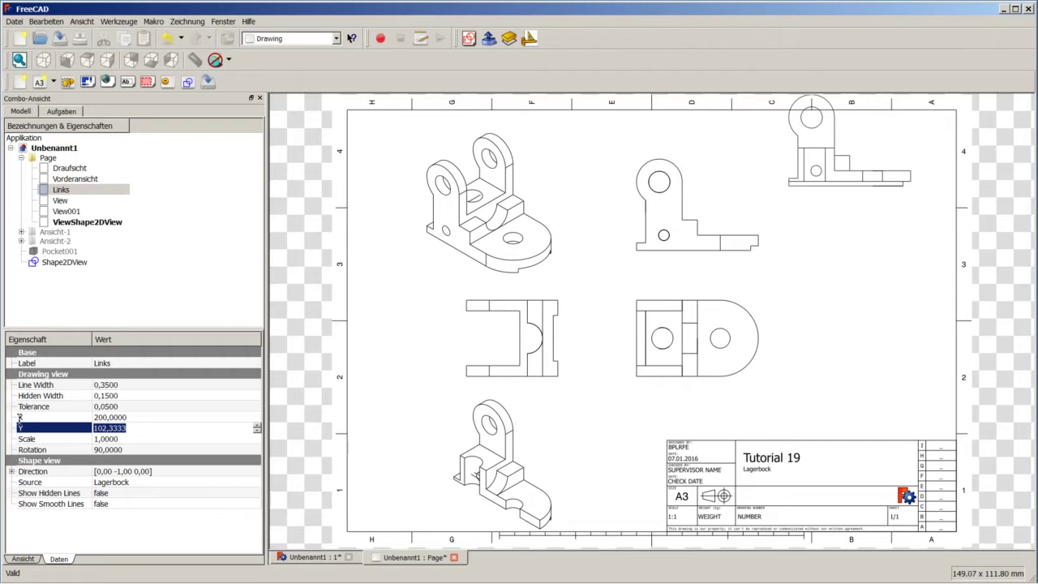
type("100")
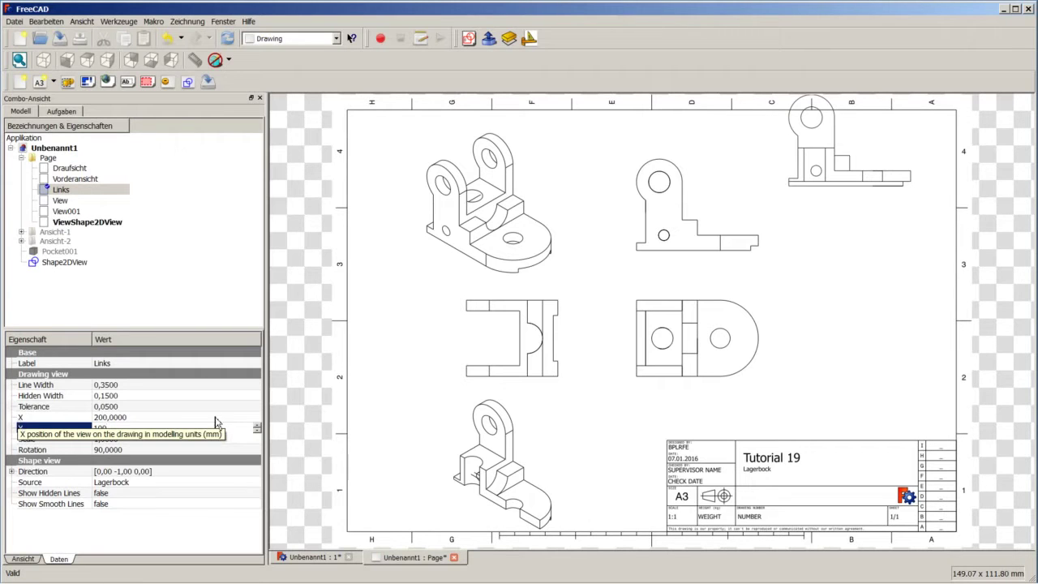
left_click(206, 417)
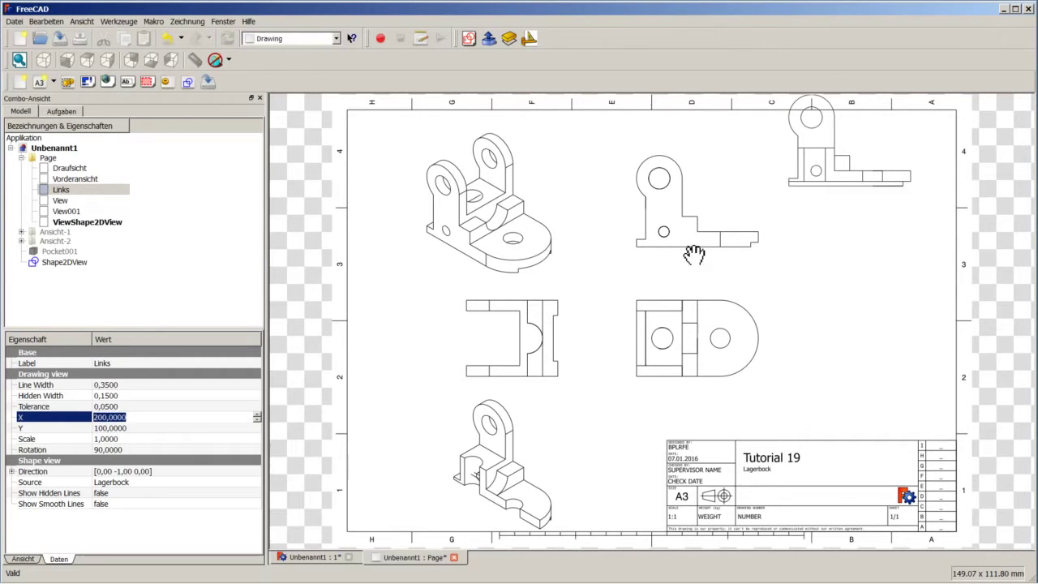
Set ViewShape2DView's Y position to 100 to match the Links view.
left_click(85, 222)
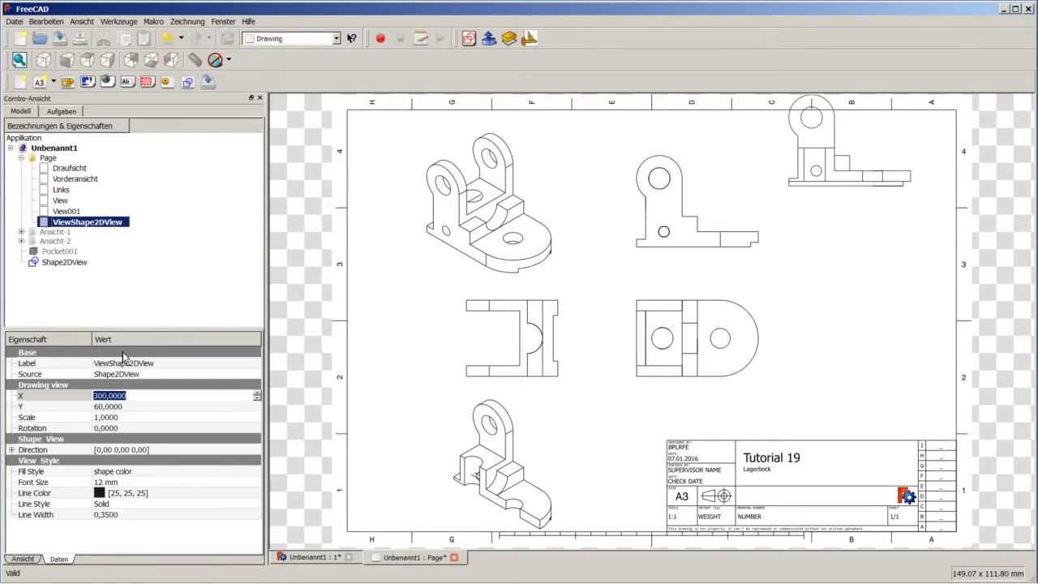
left_click(128, 407)
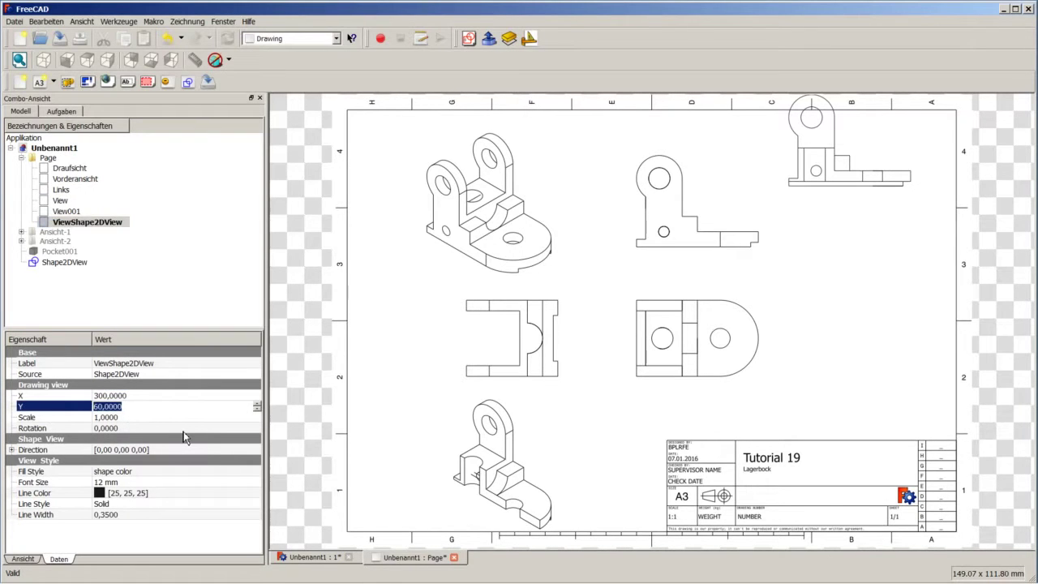
type("100")
key("Return")
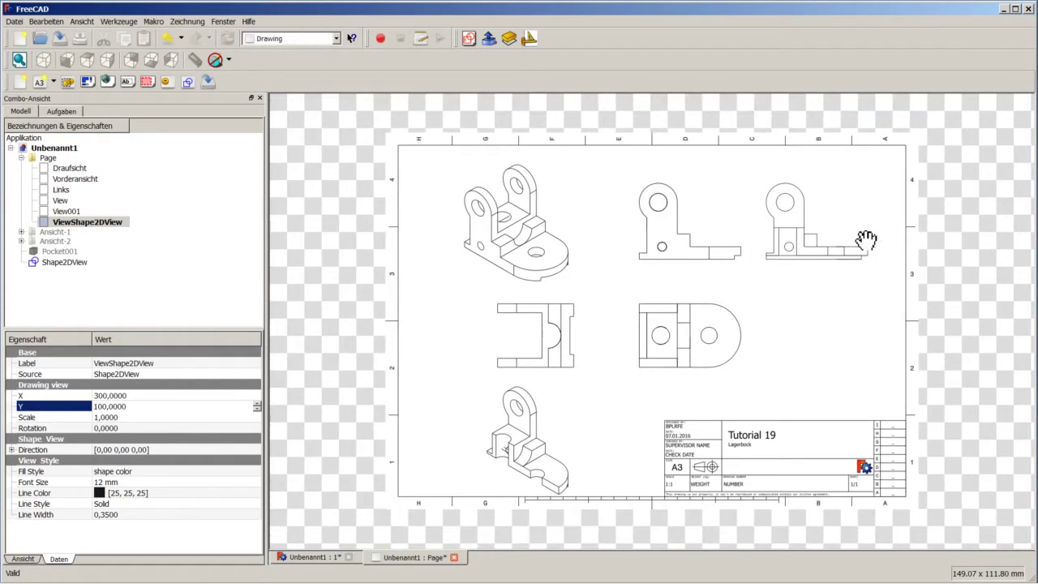
scroll(866, 239, "up", 2)
scroll(856, 241, "up", 3)
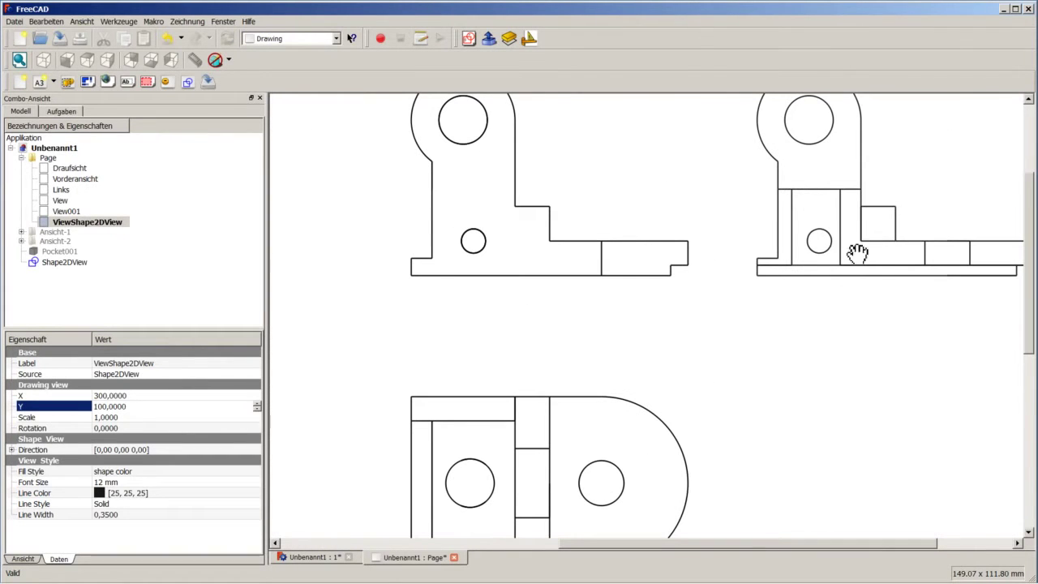
Try simple, concrete and square Fill Styles on ViewShape2DView, recompute, then revert to shape color.
left_click(167, 472)
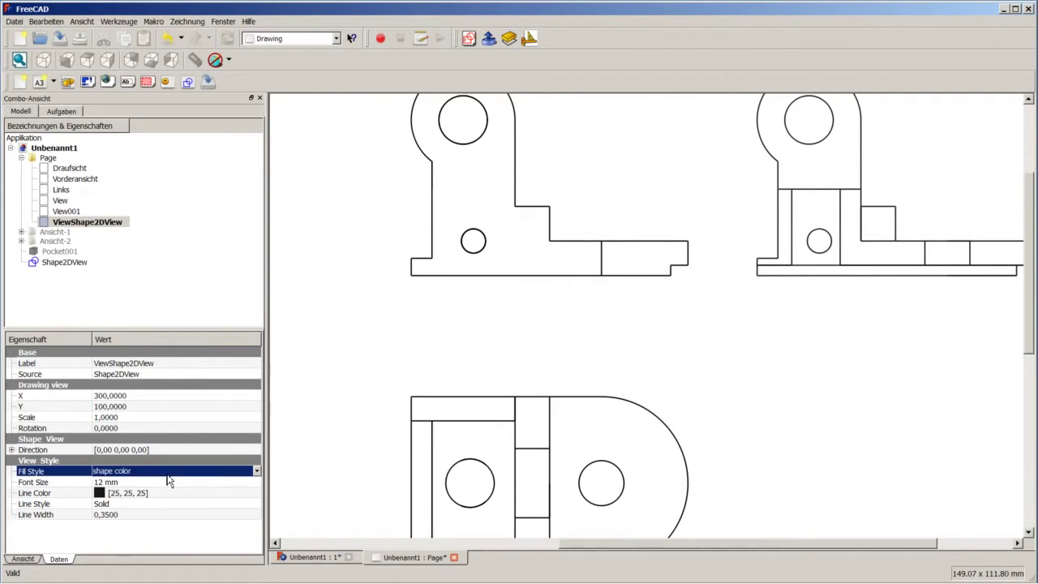
left_click(167, 477)
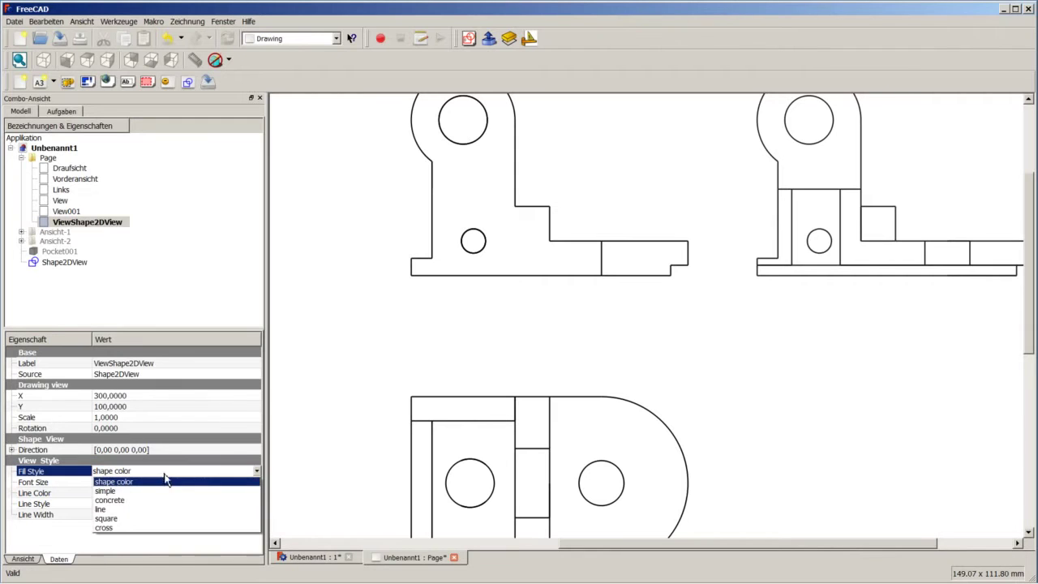
left_click(154, 491)
left_click(155, 478)
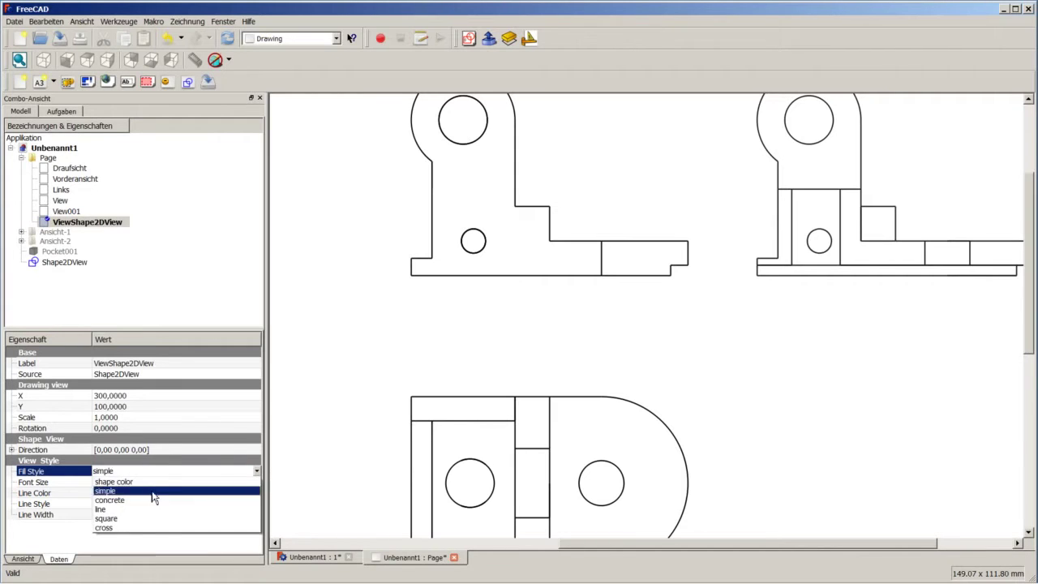
left_click(151, 502)
left_click(147, 477)
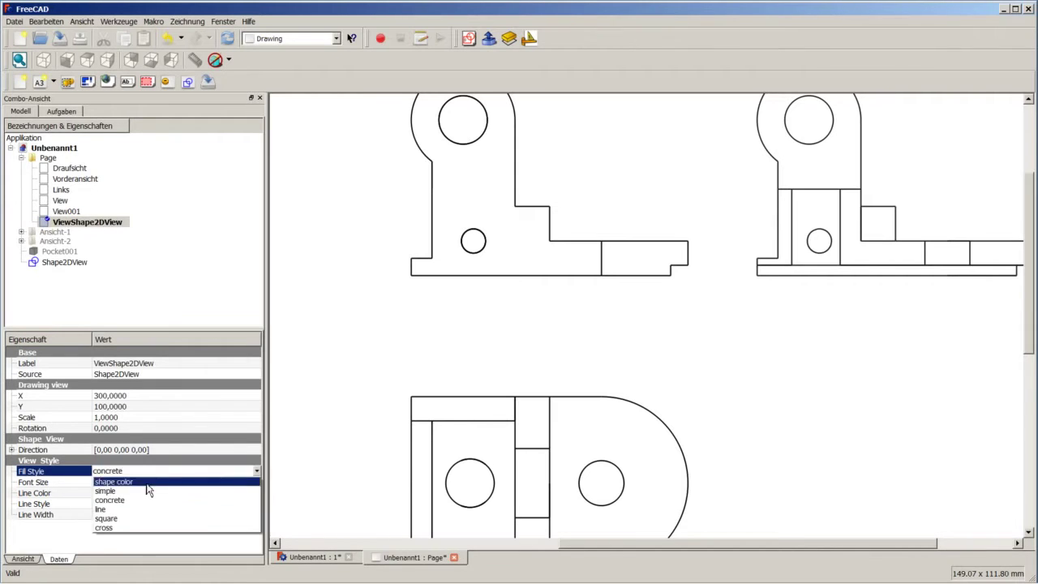
left_click(151, 525)
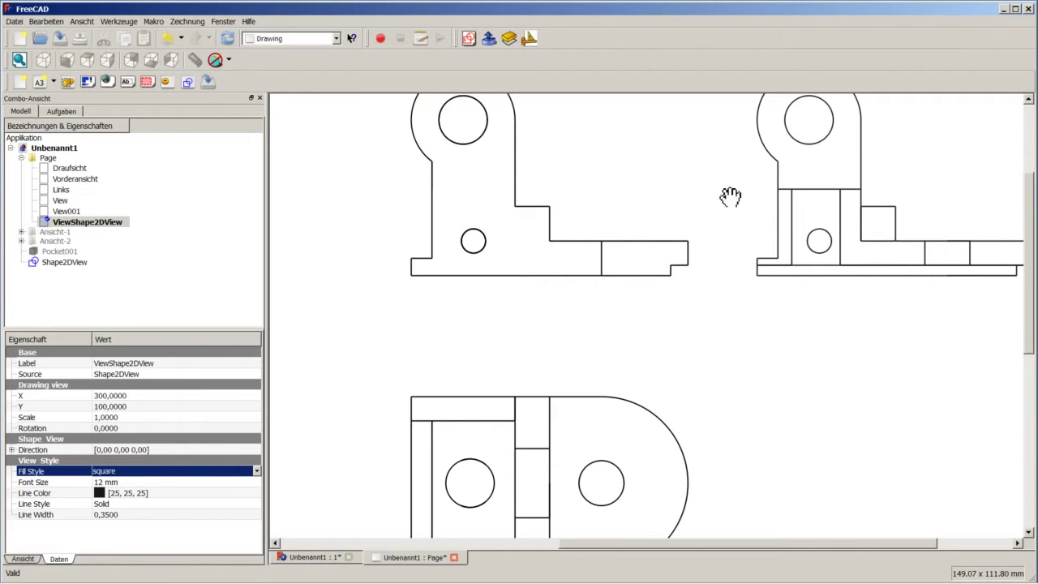
left_click(227, 38)
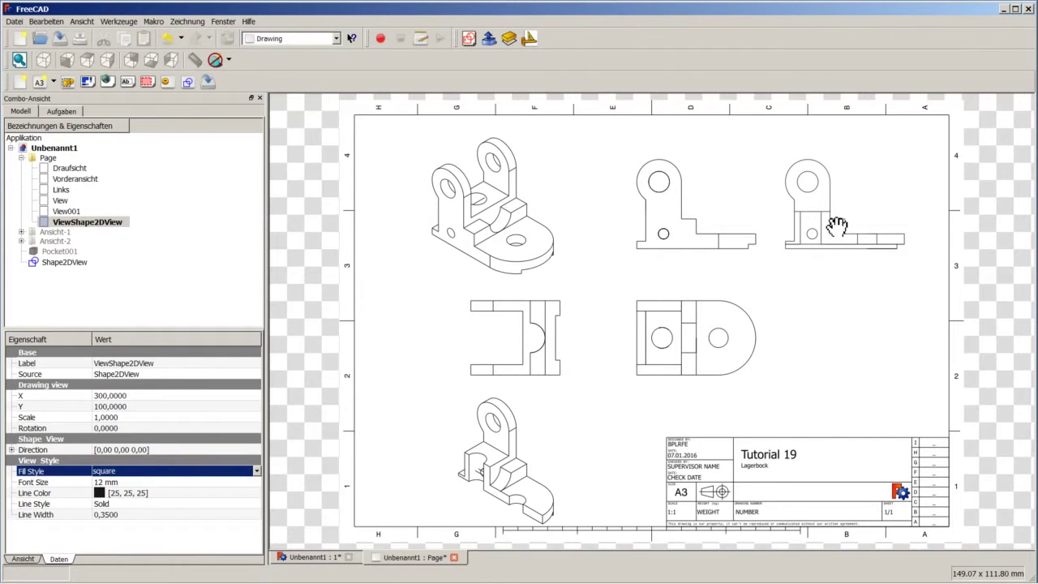
left_click(170, 478)
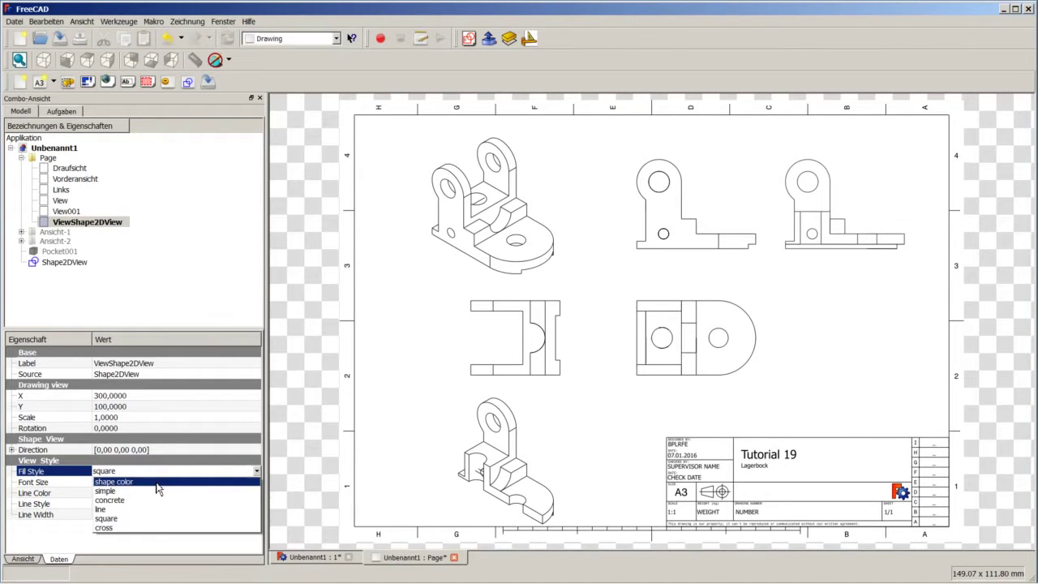
left_click(157, 482)
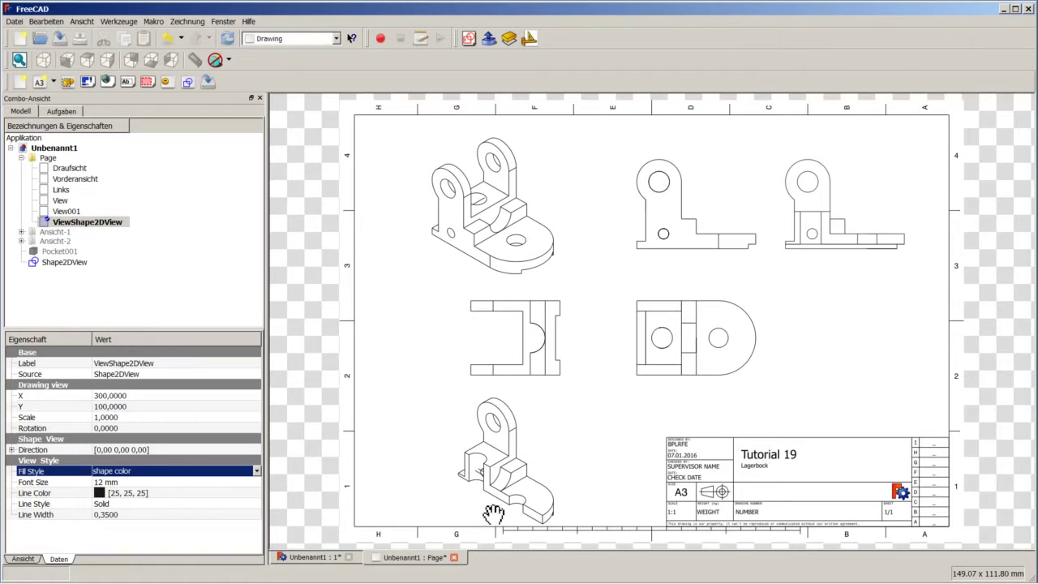
In the 3D view, make Pocket001 visible again with Ein/Ausblenden.
left_click(324, 557)
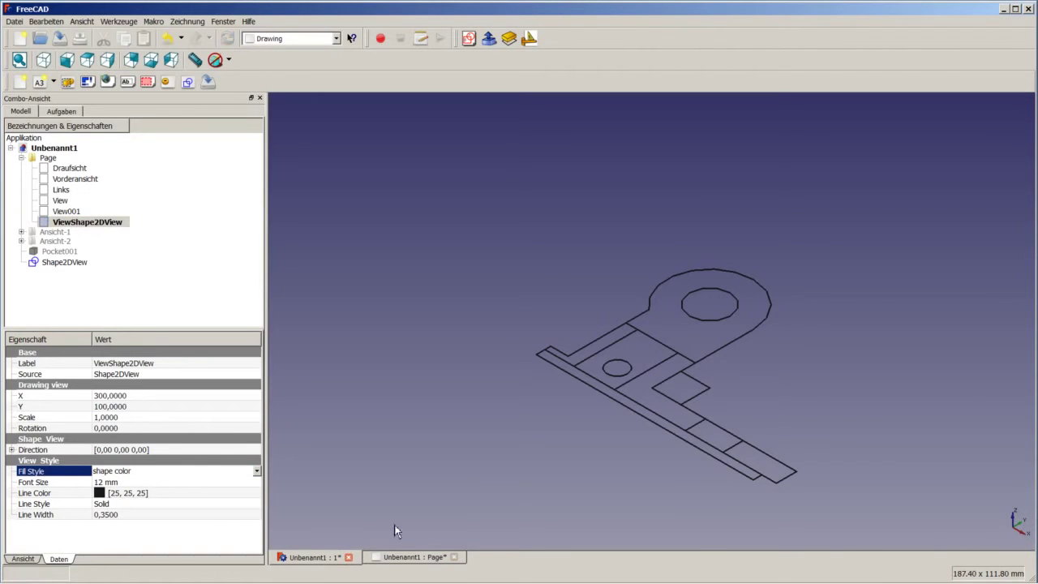
right_click(59, 251)
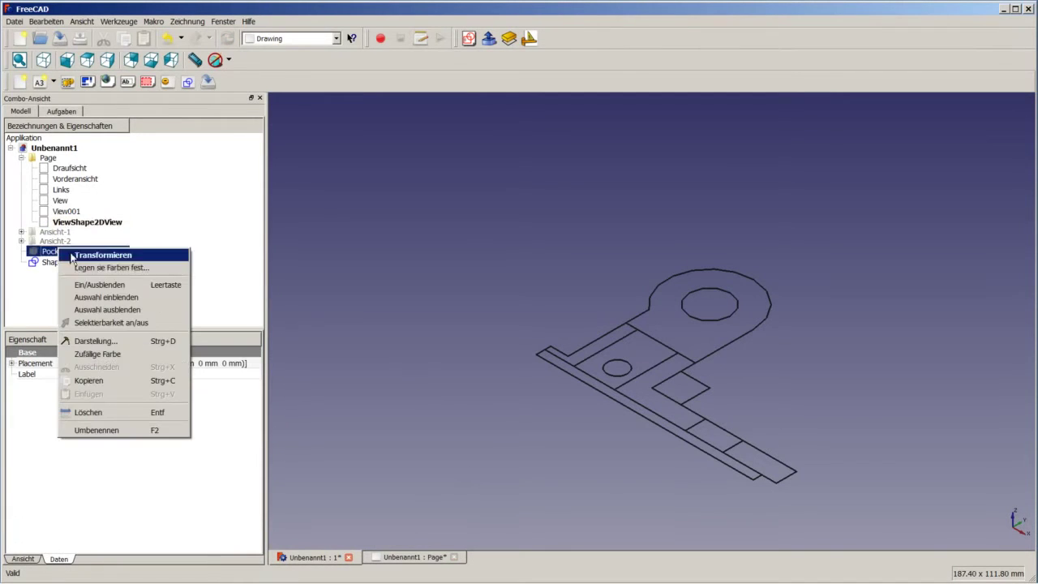
left_click(99, 288)
left_click(415, 435)
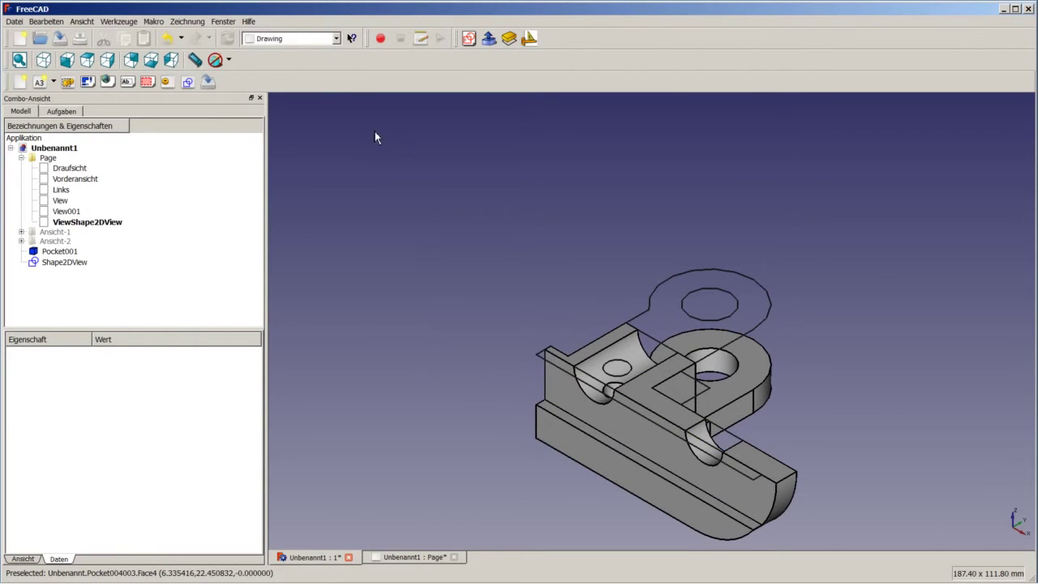
left_click(302, 43)
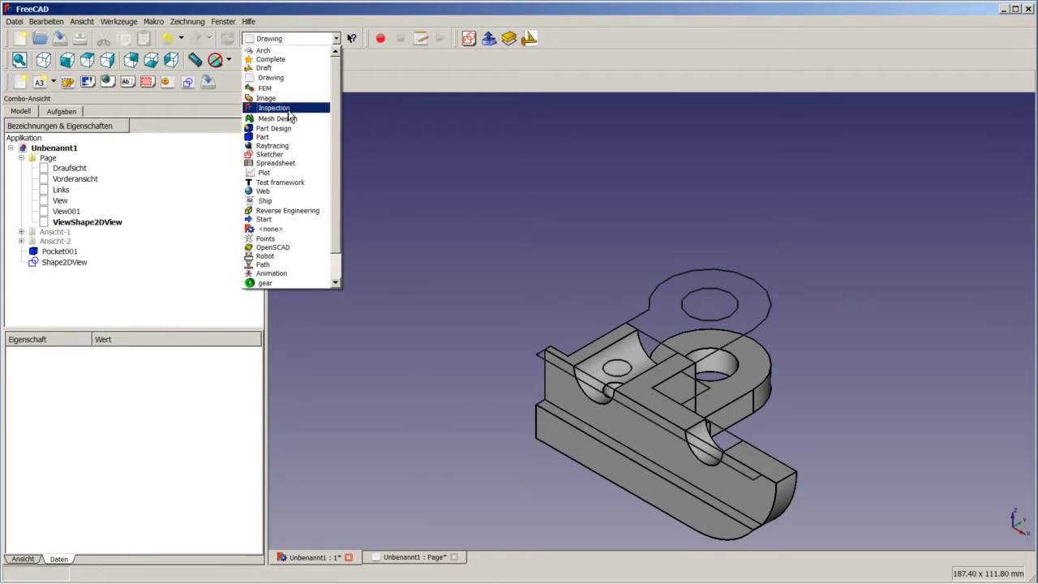
In the Draft workbench, select the top, L-shaped and end cut faces and make a Facebinder.
left_click(276, 69)
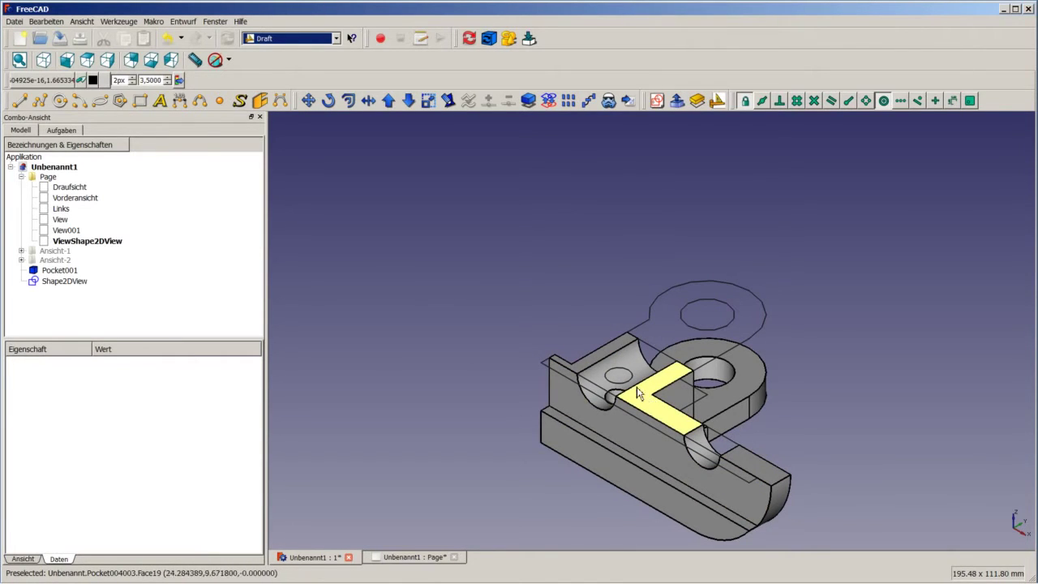
left_click(598, 358)
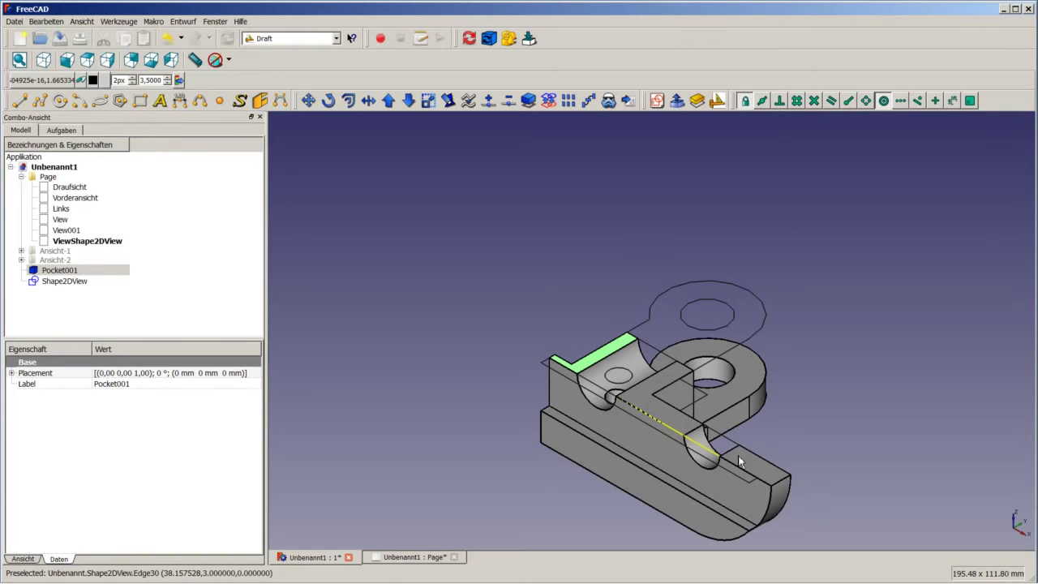
left_click(661, 405, "ctrl")
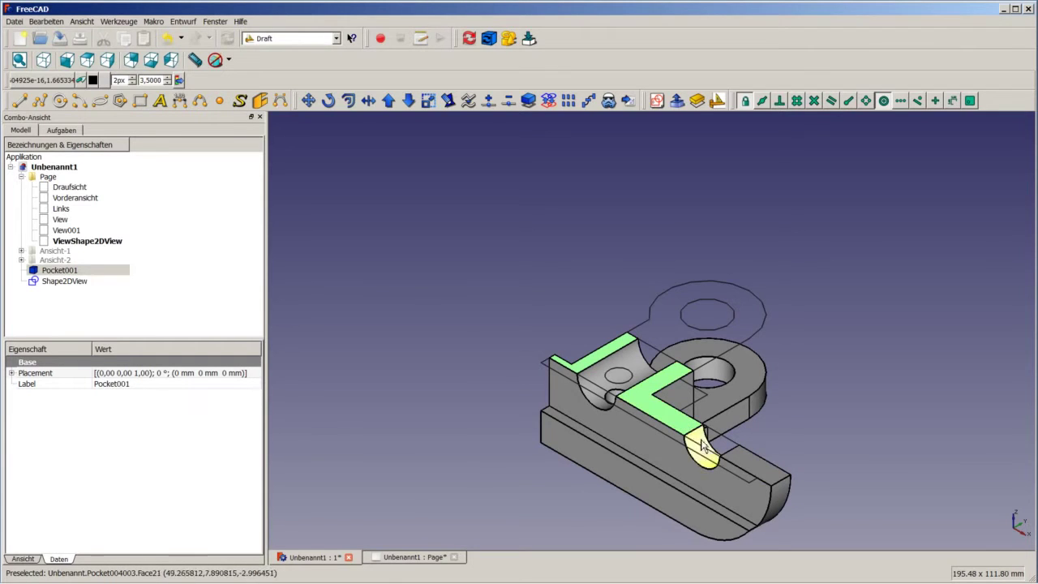
left_click(758, 466, "ctrl")
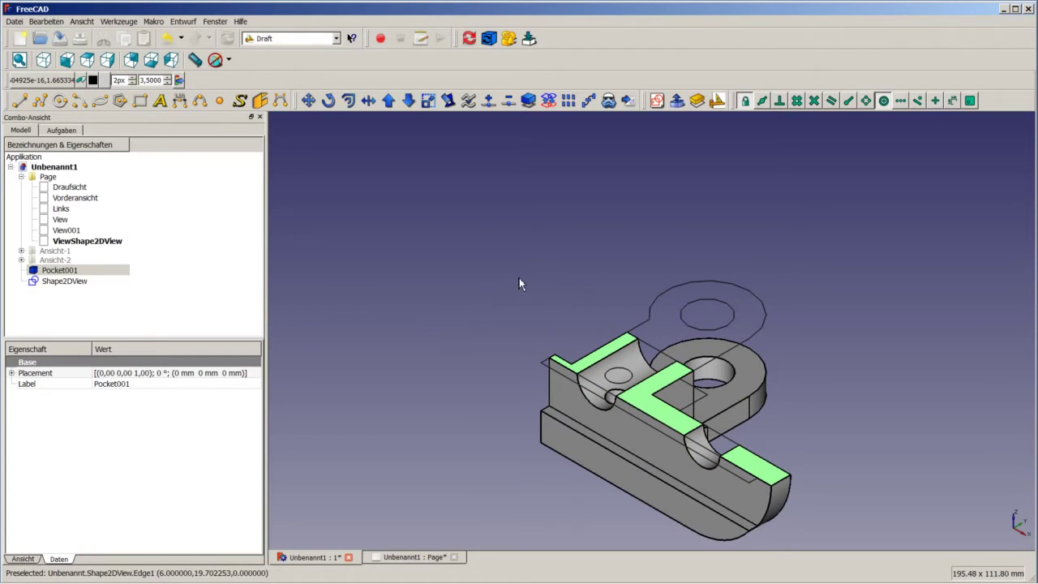
left_click(260, 100)
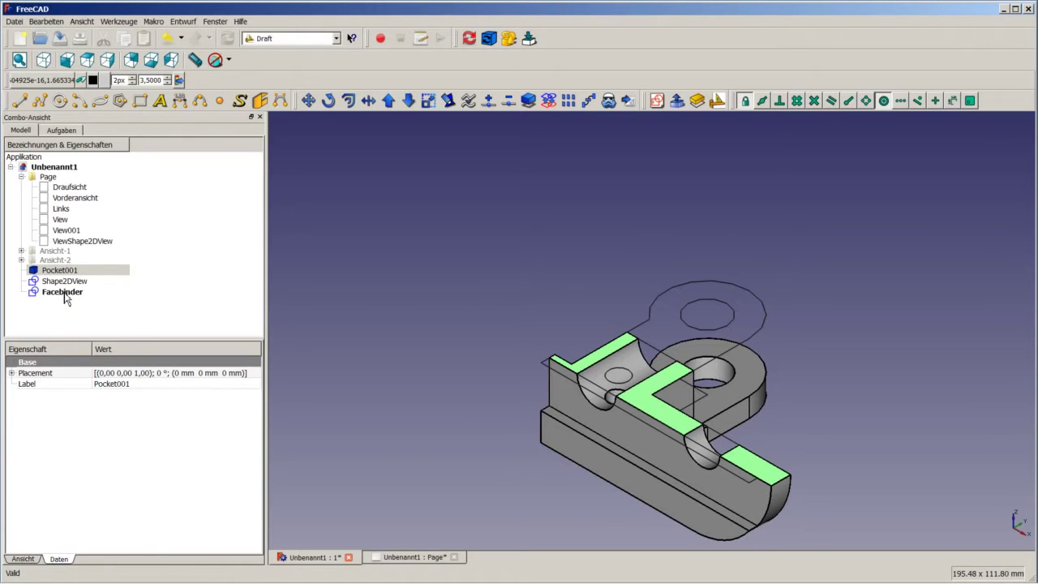
Put the Facebinder on the drawing Page as ViewFacebinder and display the A3 sheet.
left_click(64, 295)
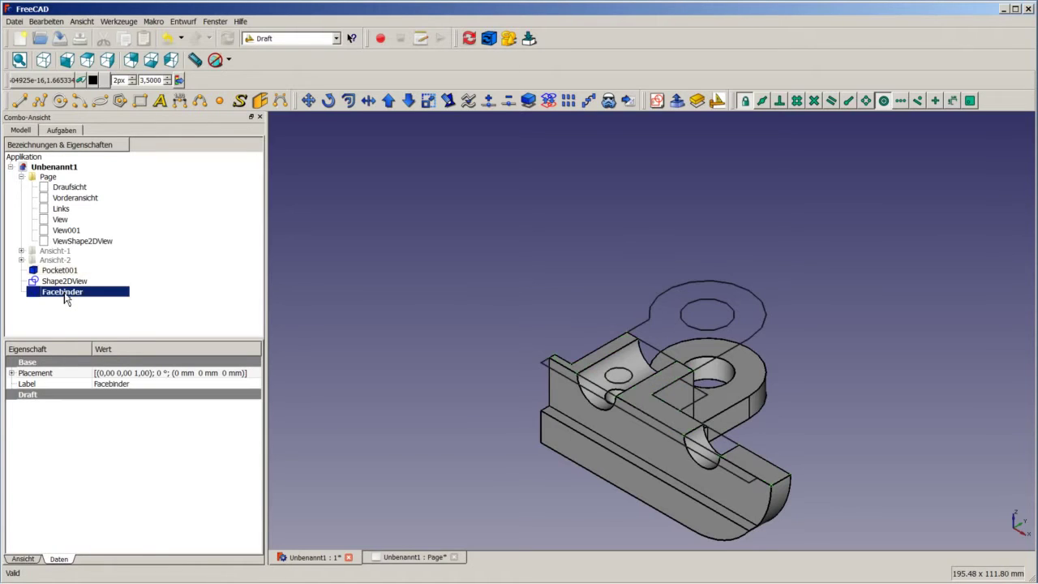
left_click(48, 177, "ctrl")
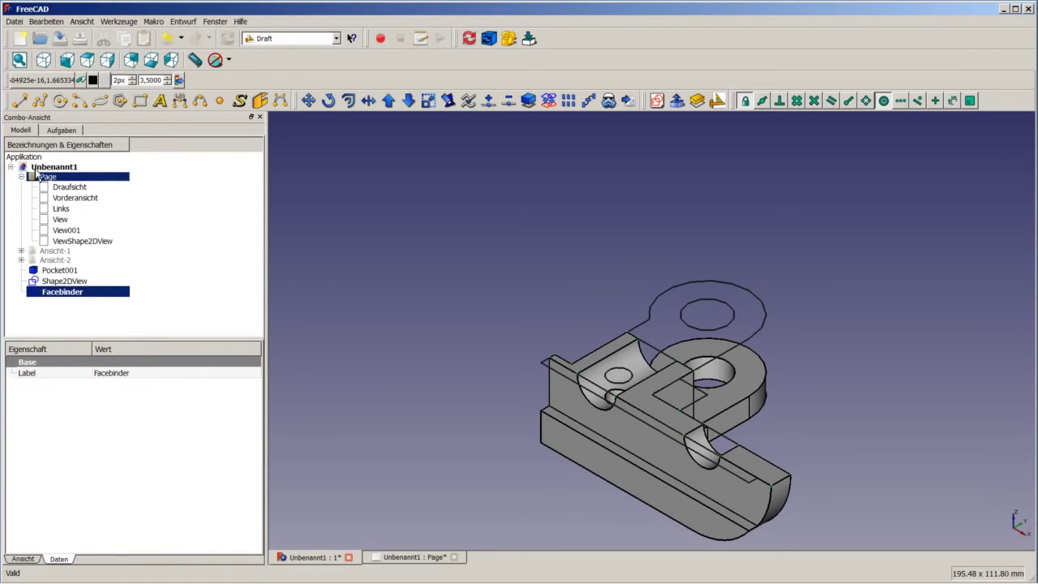
left_click(629, 101)
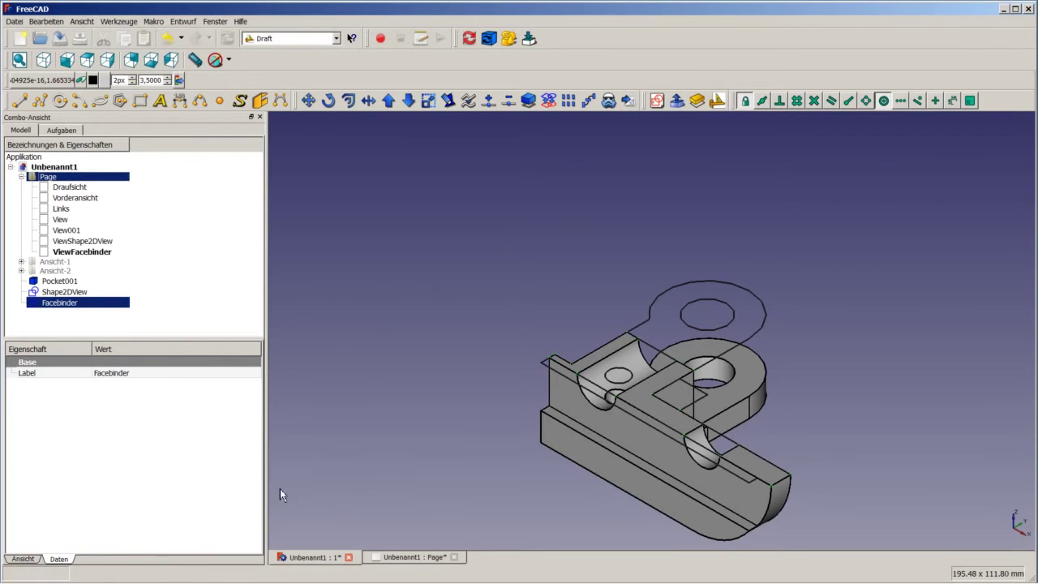
left_click(23, 559)
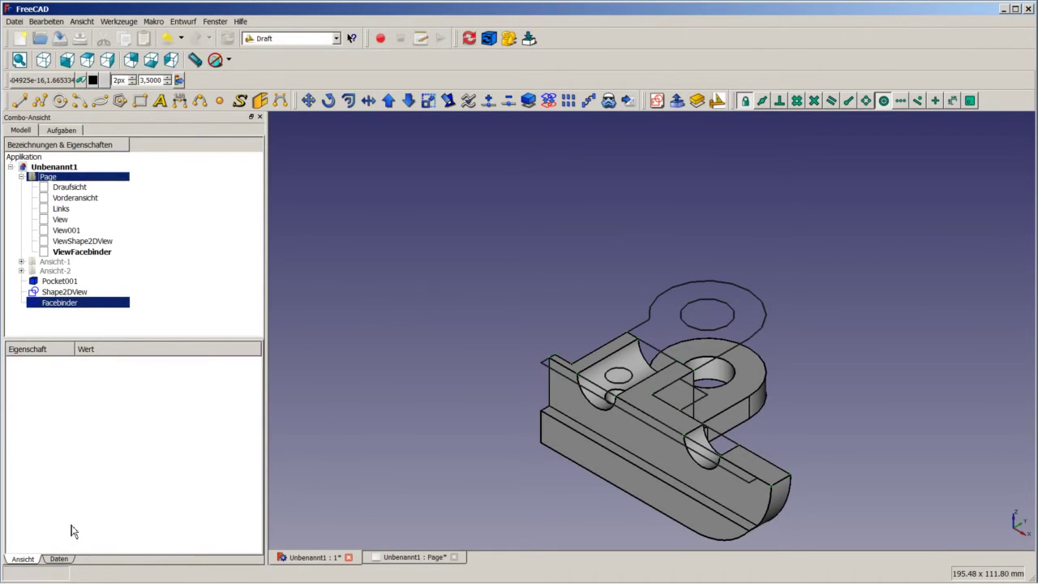
left_click(409, 557)
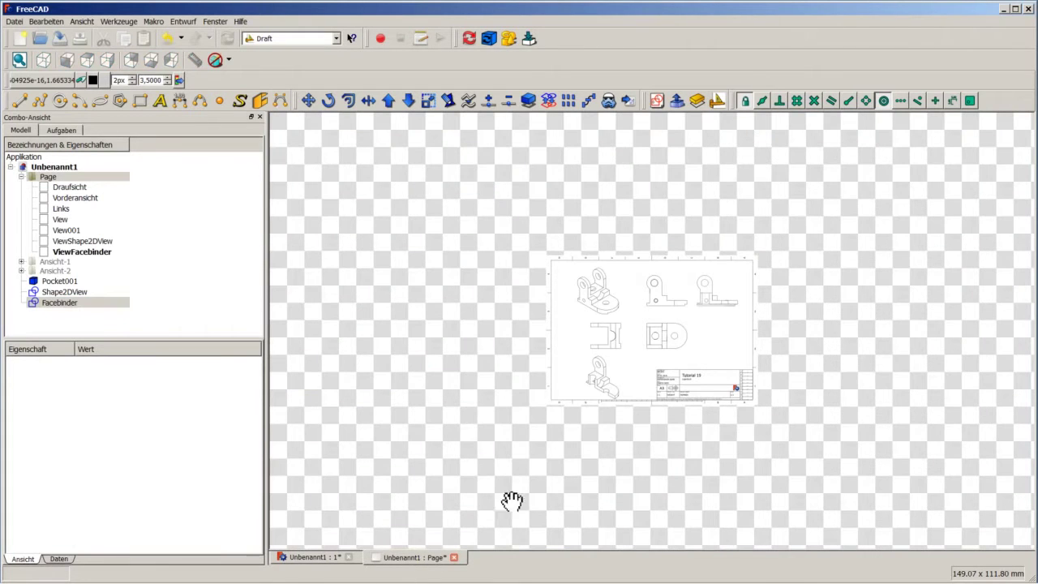
scroll(688, 343, "up", 3)
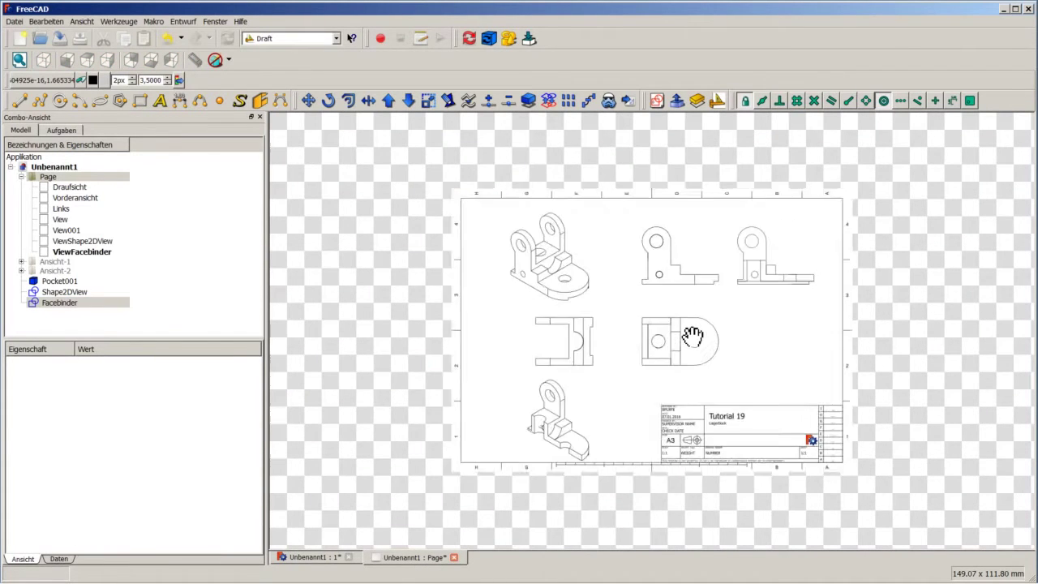
scroll(692, 337, "up", 2)
left_click(65, 245)
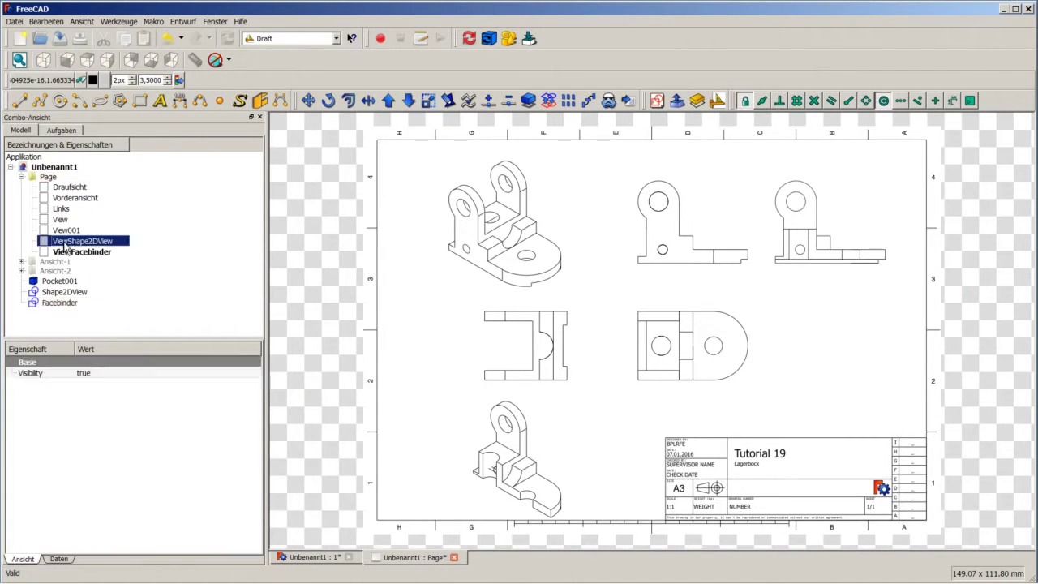
Give ViewFacebinder X 300, Y 100 and scale 1 in its Data properties.
left_click(61, 560)
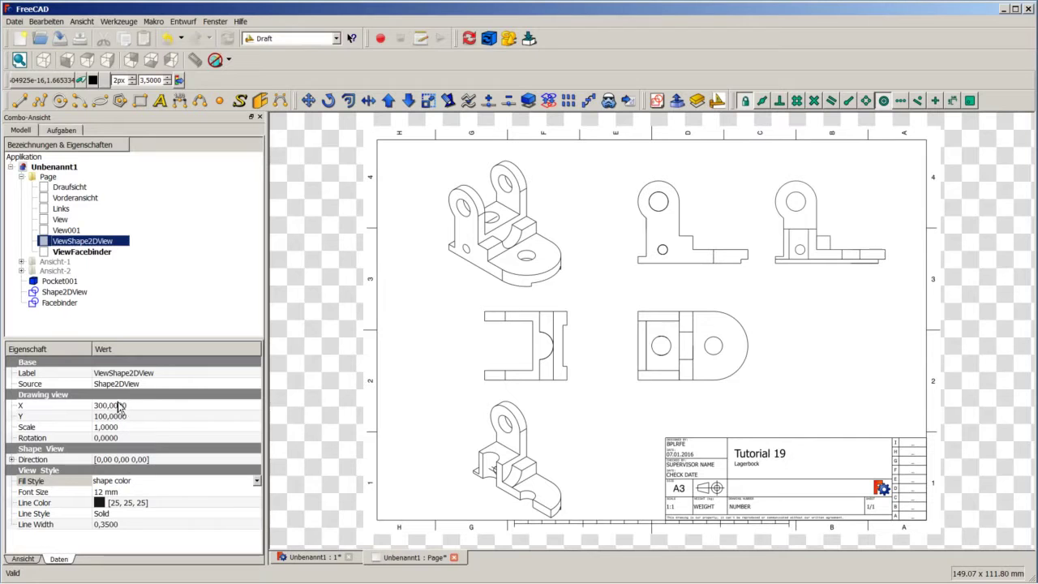
left_click(79, 253)
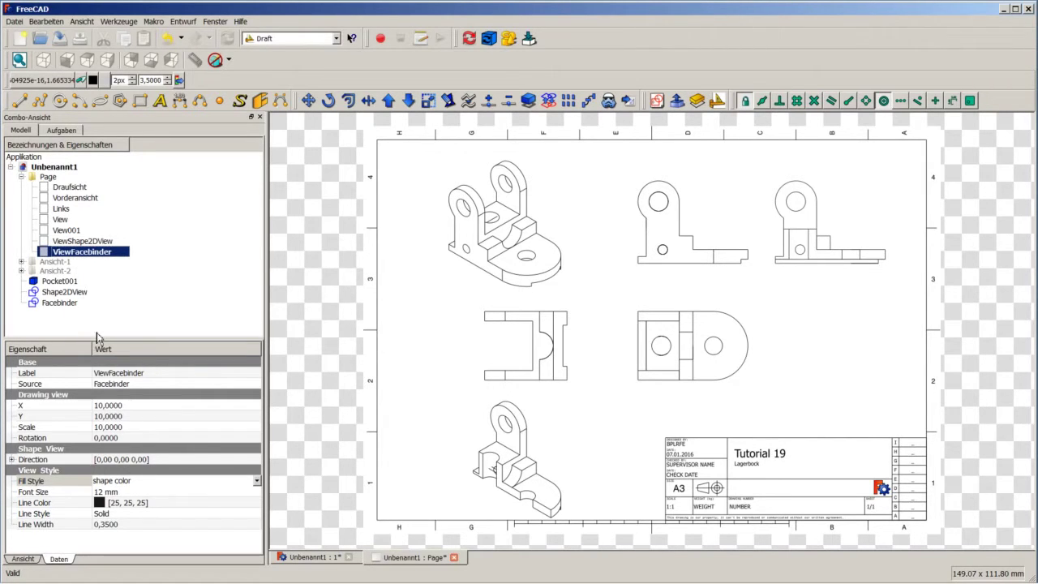
left_click(138, 405)
type("3")
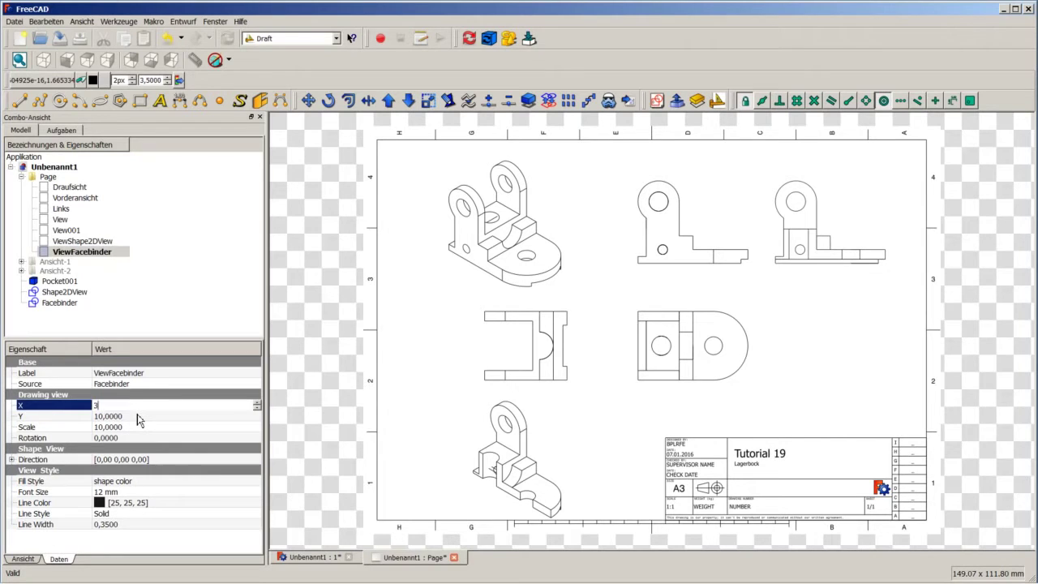
type("00")
left_click(138, 417)
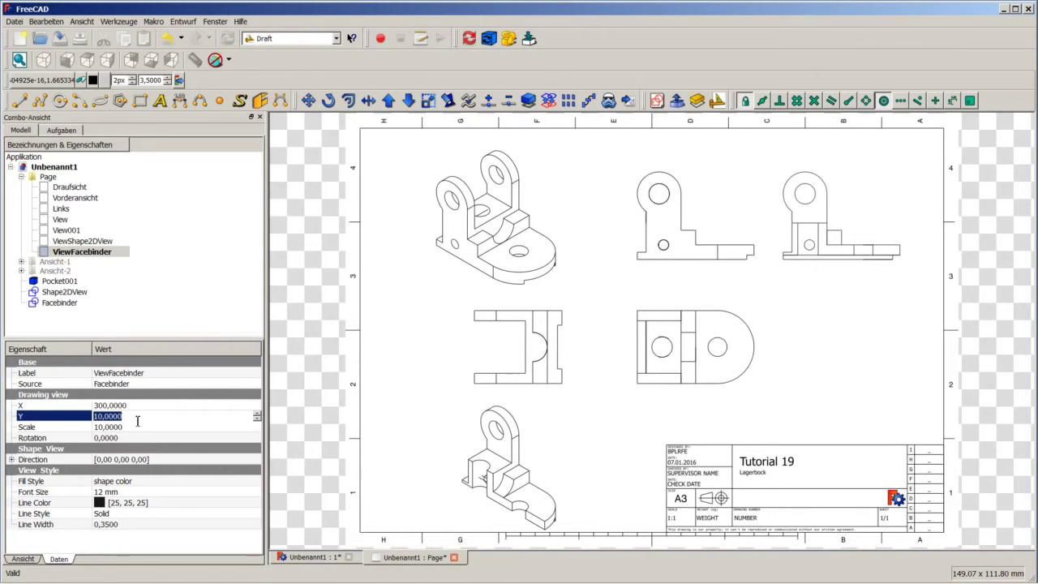
type("100")
left_click(137, 429)
type("1")
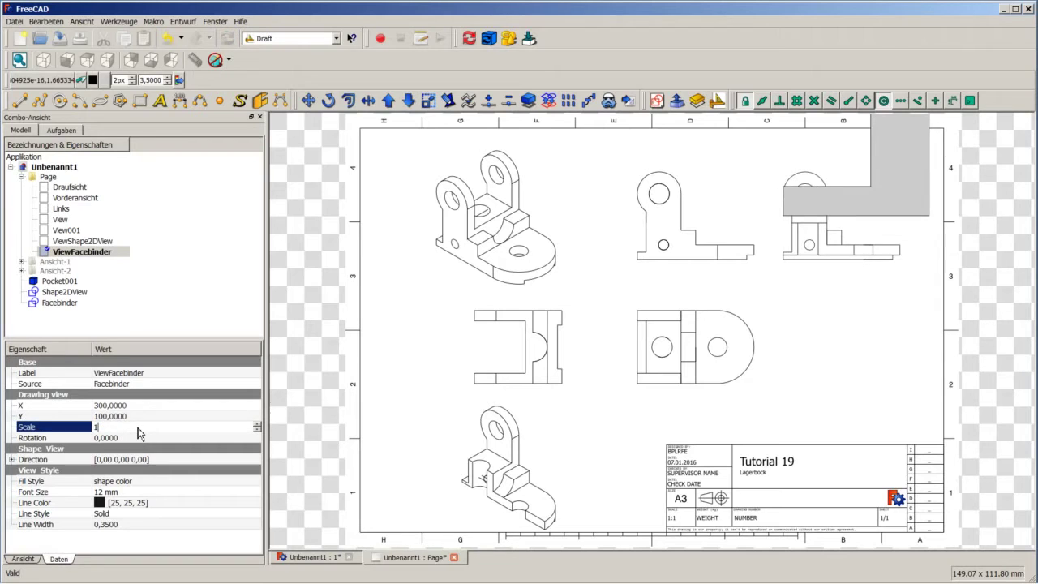
left_click(147, 417)
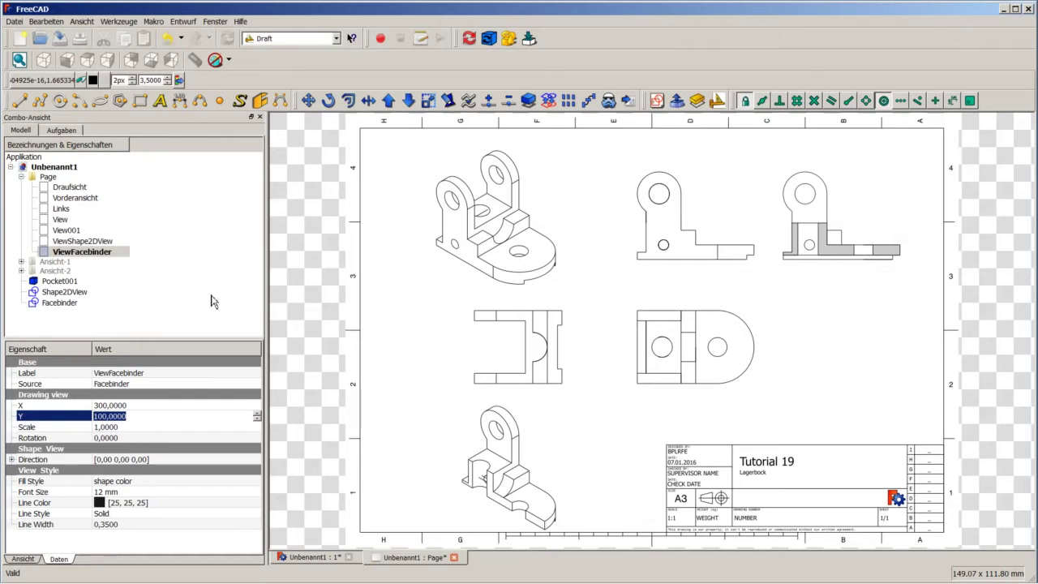
left_click(822, 325)
scroll(889, 253, "up", 1)
scroll(889, 253, "up", 1)
scroll(889, 253, "up", 1)
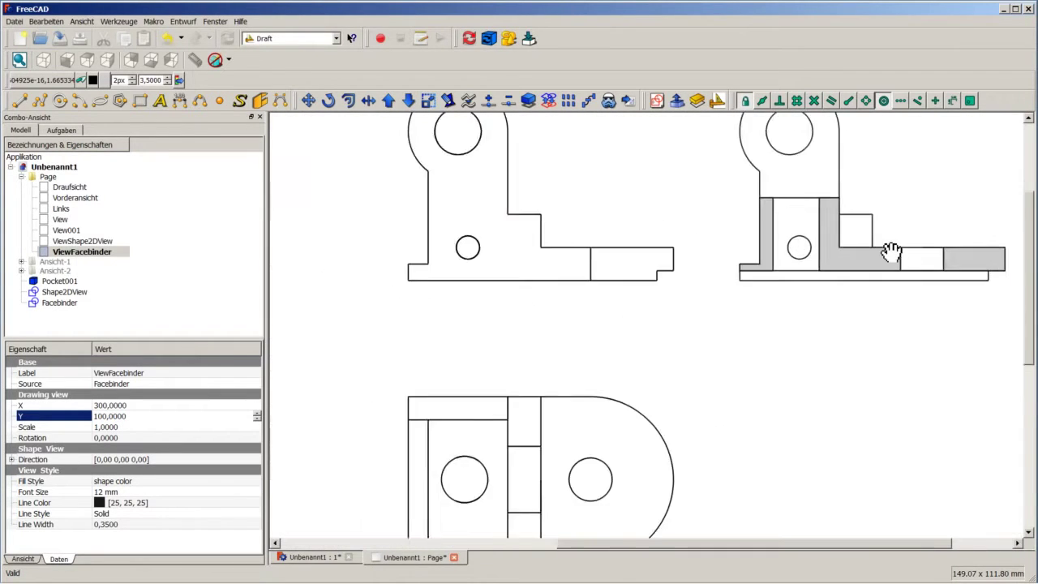
scroll(892, 248, "up", 1)
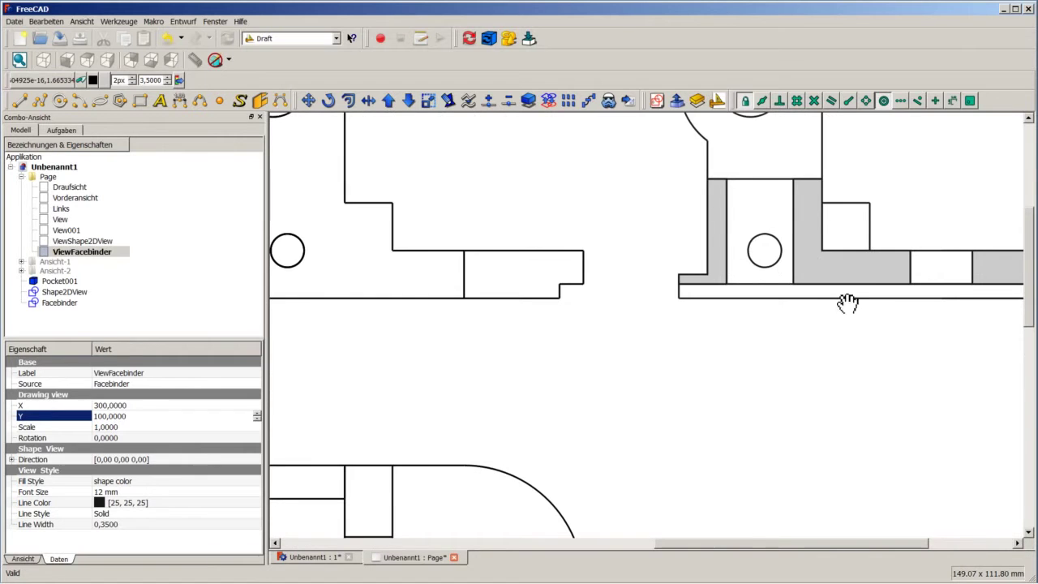
scroll(802, 296, "down", 1)
scroll(803, 292, "down", 1)
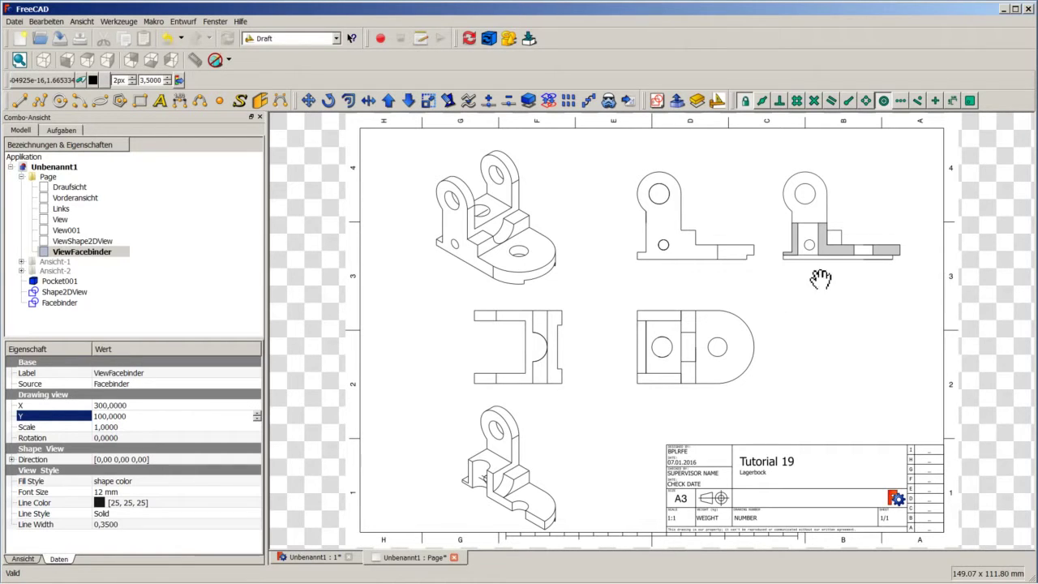
left_click(971, 403)
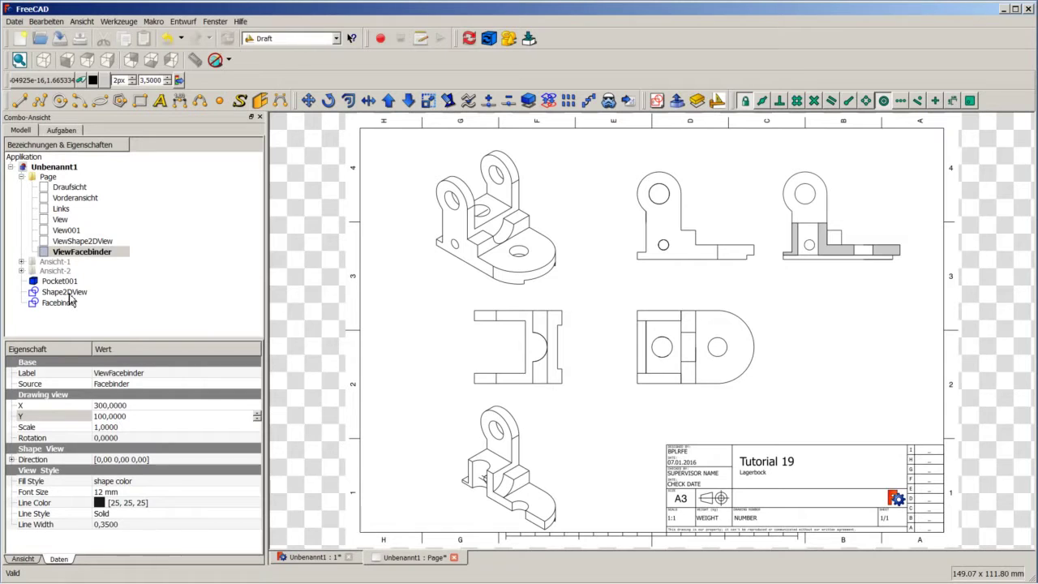
left_click(69, 294)
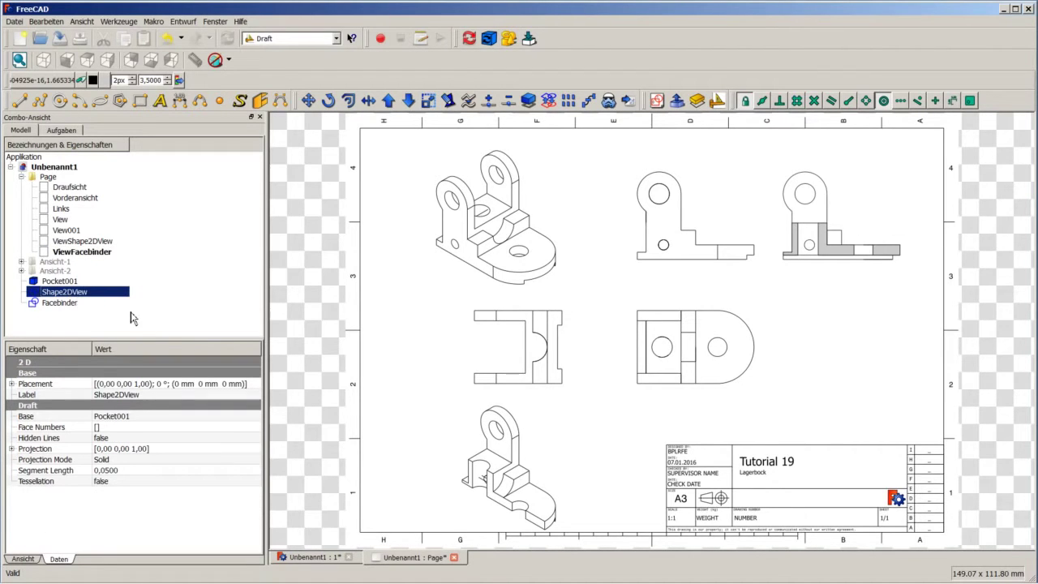
Add the Shape2DView to the page again as ViewShape2DView001 at X 300, scale 1.
left_click(49, 179, "ctrl")
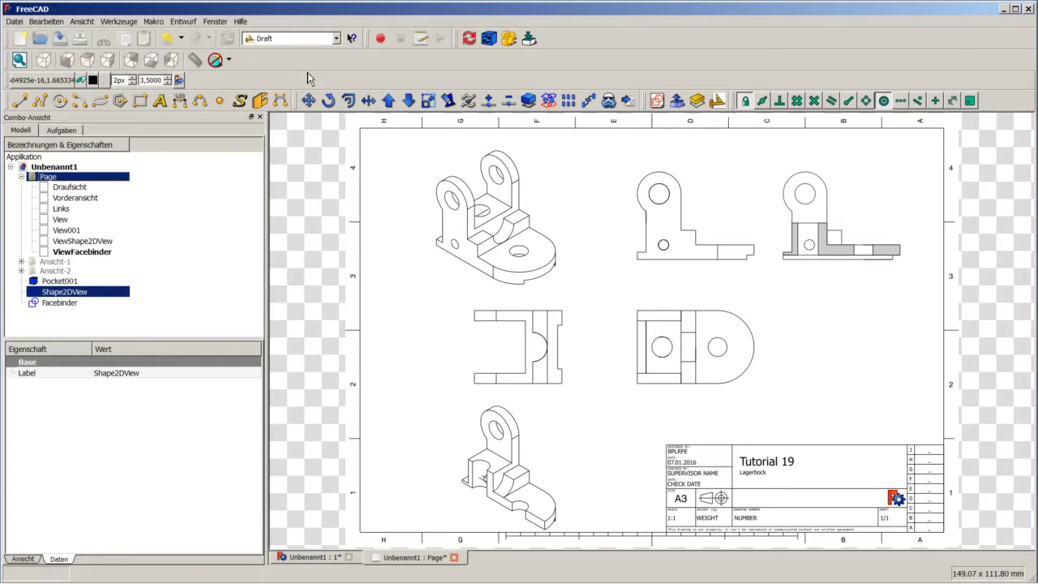
left_click(628, 100)
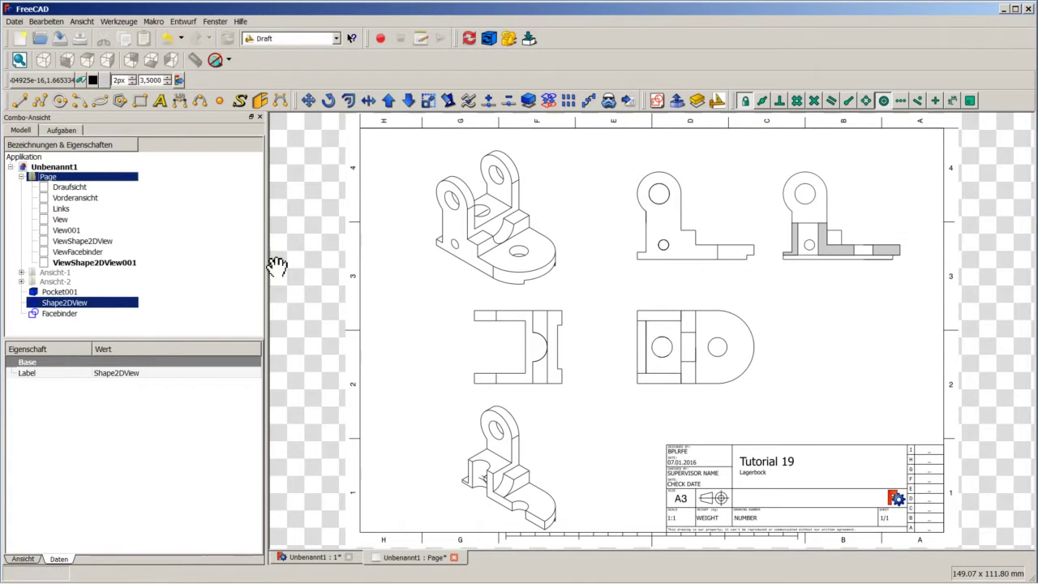
left_click(113, 263)
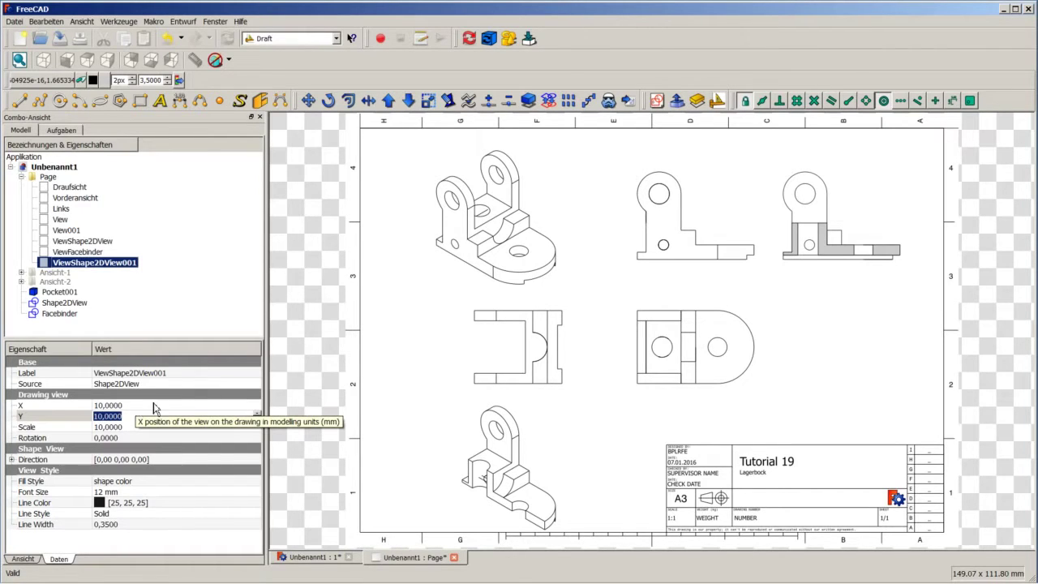
key("shift+Tab")
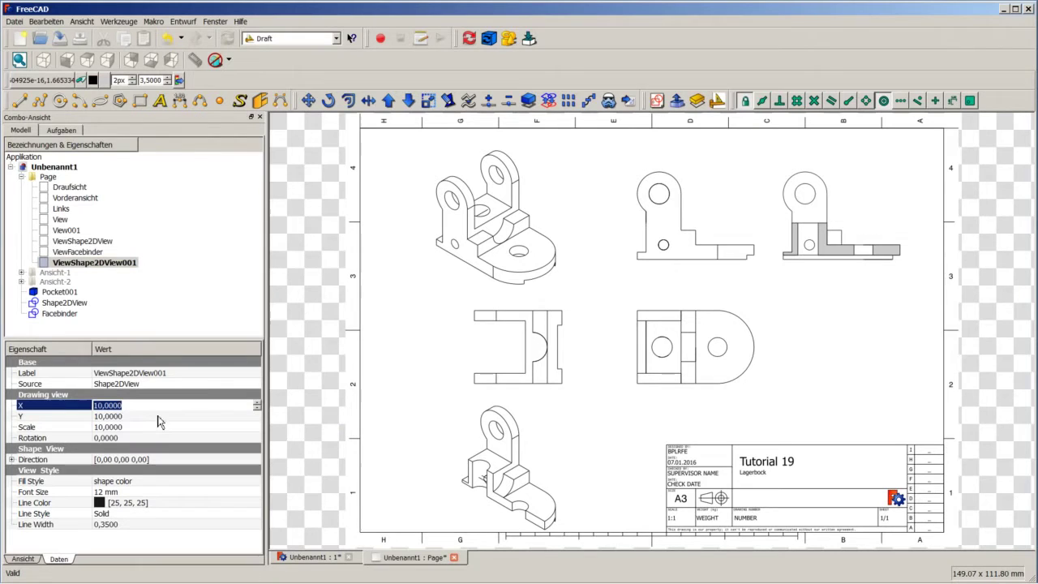
type("300")
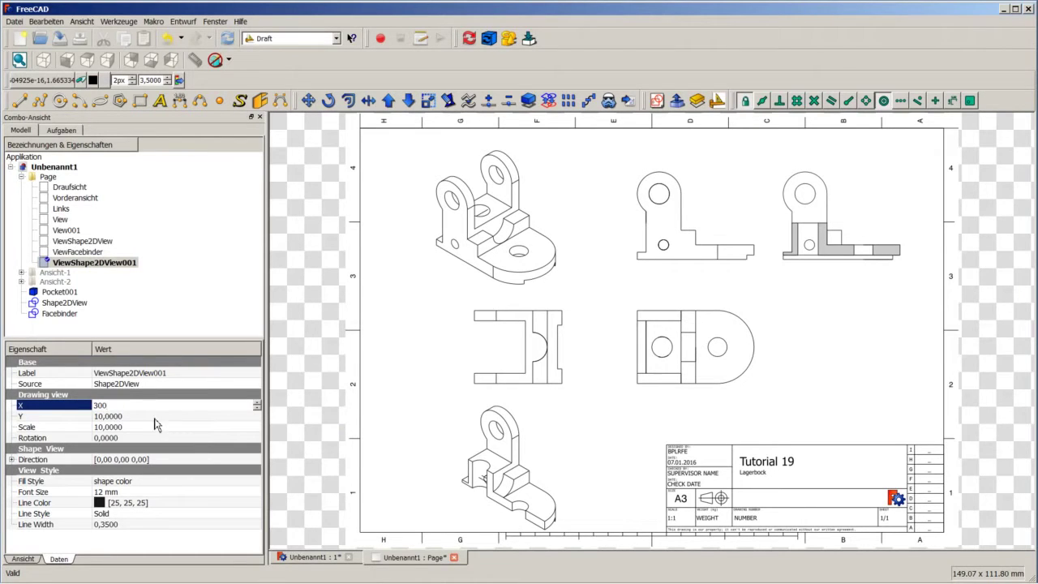
left_click(152, 428)
type("1")
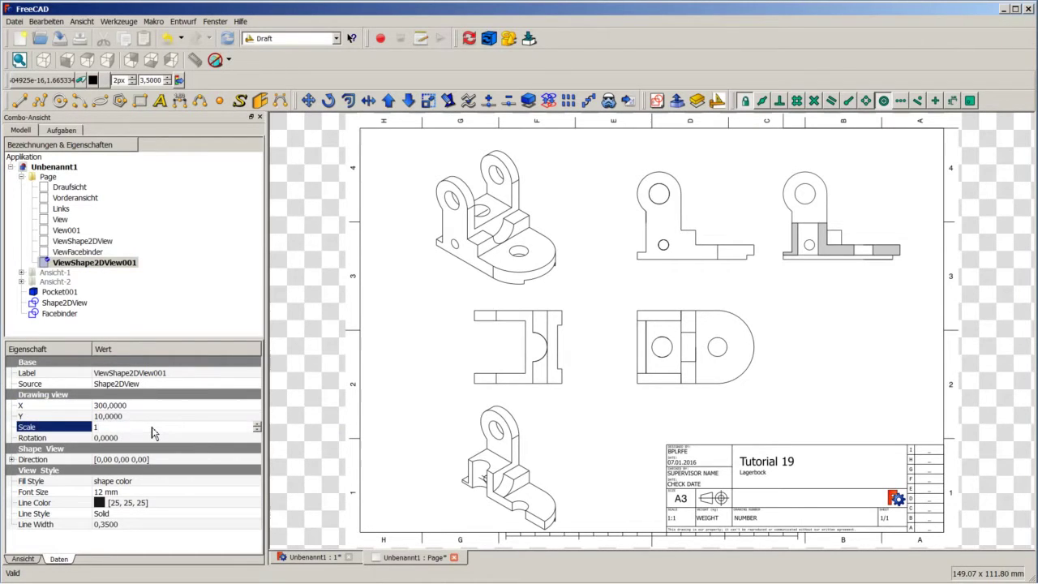
left_click(141, 416)
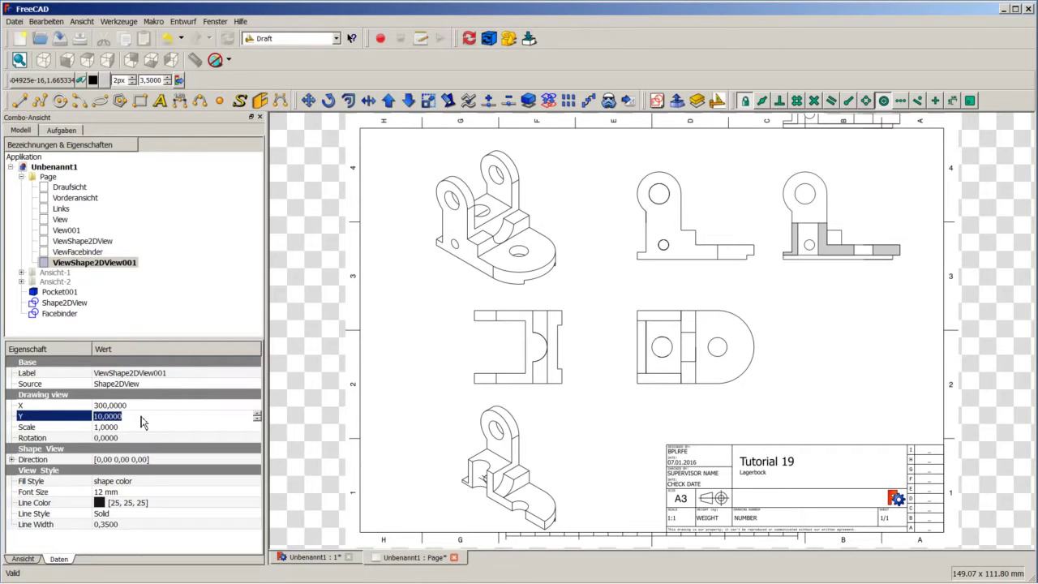
Compare ViewShape2DView and Draufsicht positions, then settle ViewShape2DView001's Y at 190 after trying 160 and 200.
left_click(97, 243)
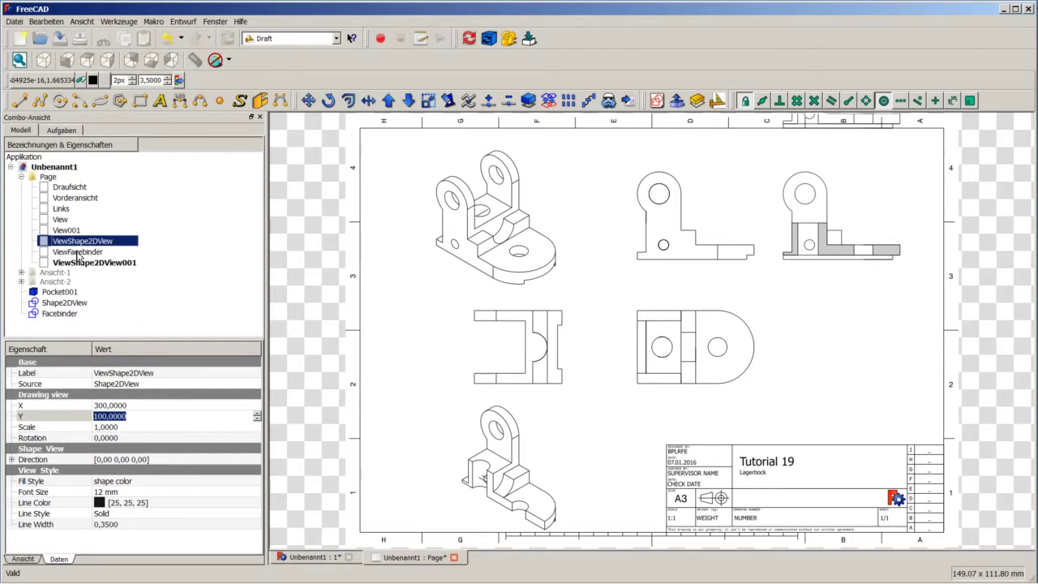
left_click(74, 188)
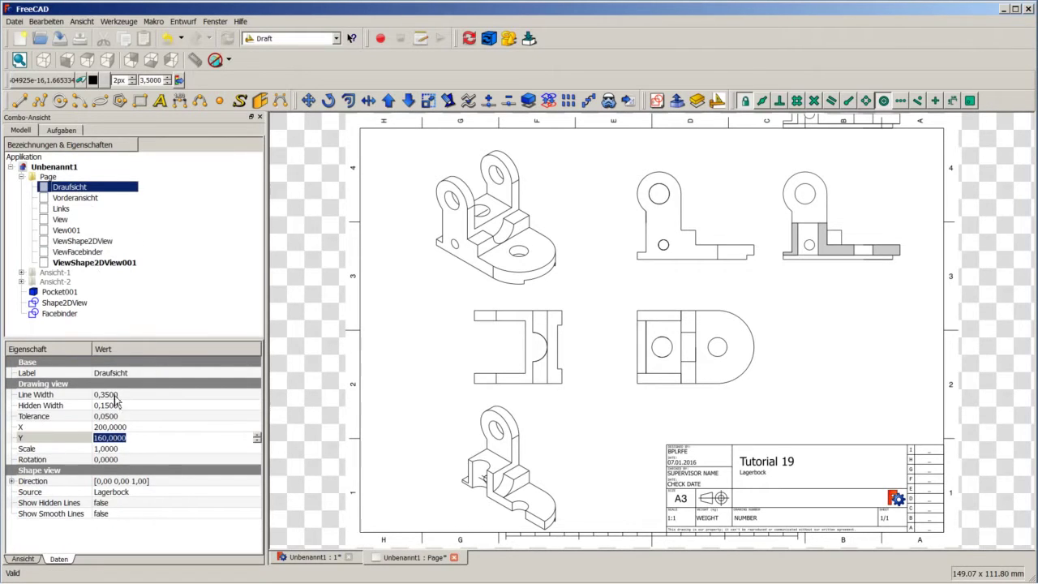
left_click(94, 264)
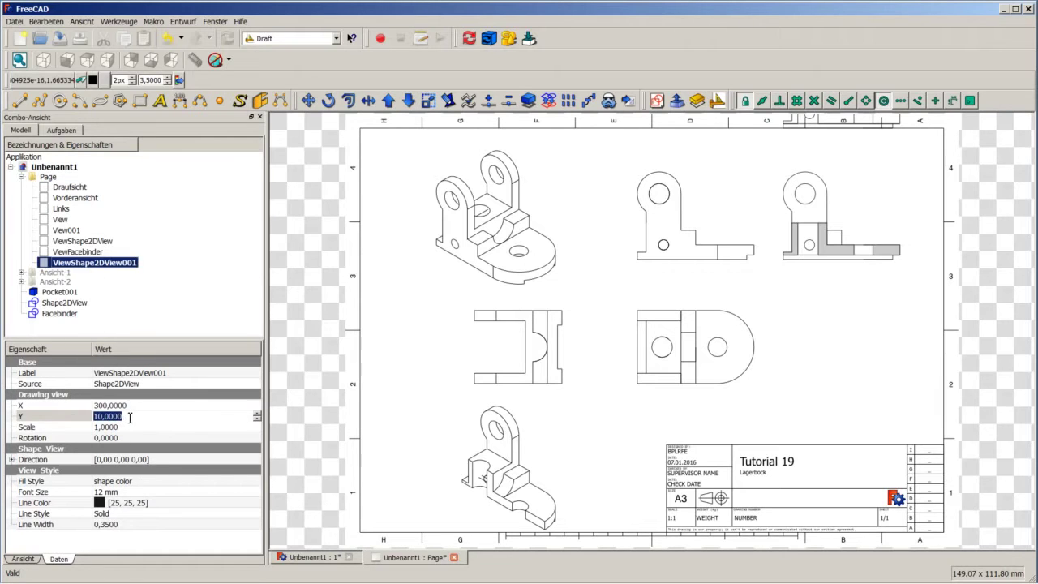
left_click(86, 415)
type("160")
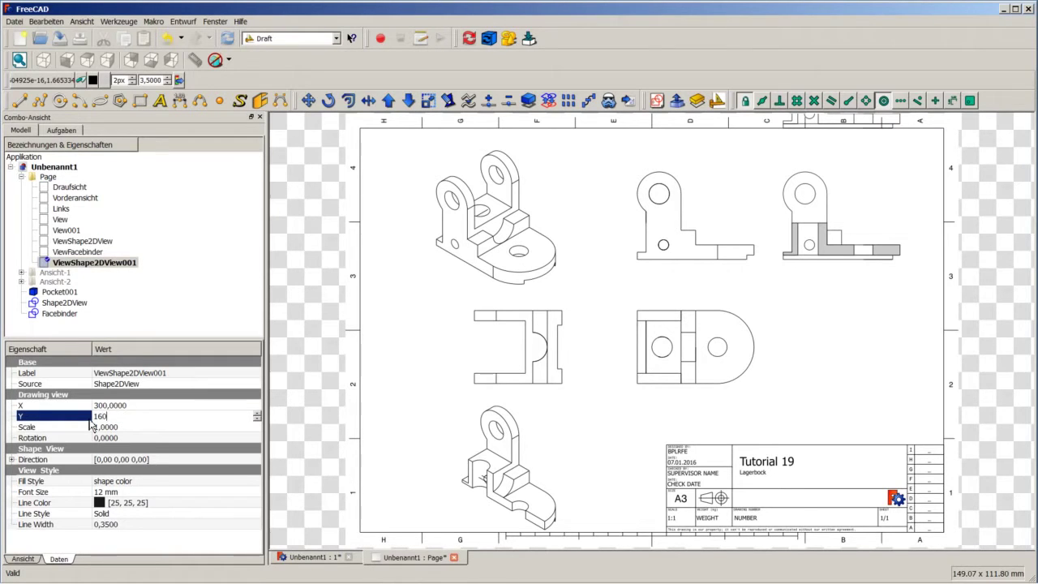
key("Return")
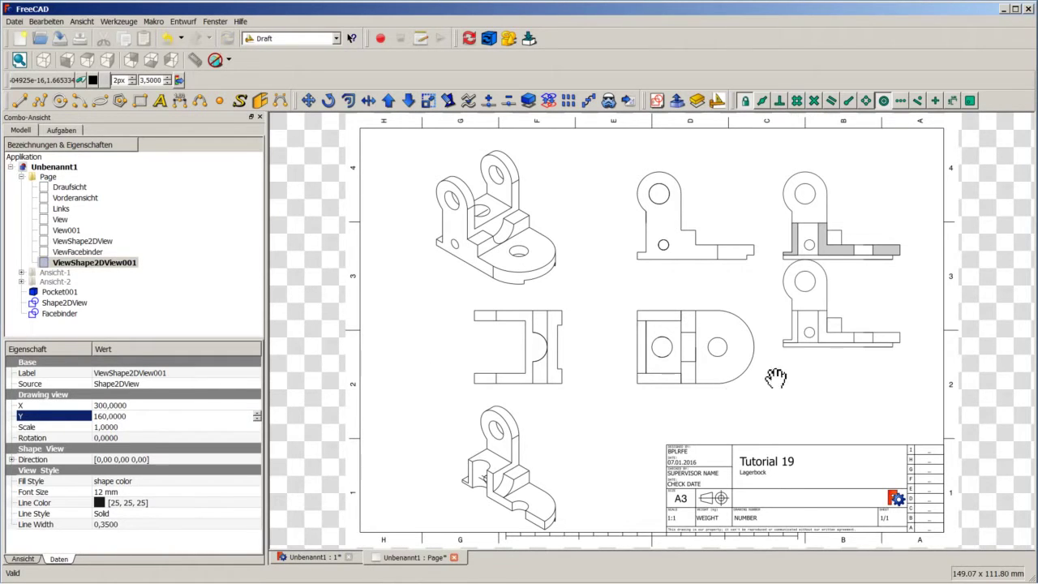
left_click(213, 452)
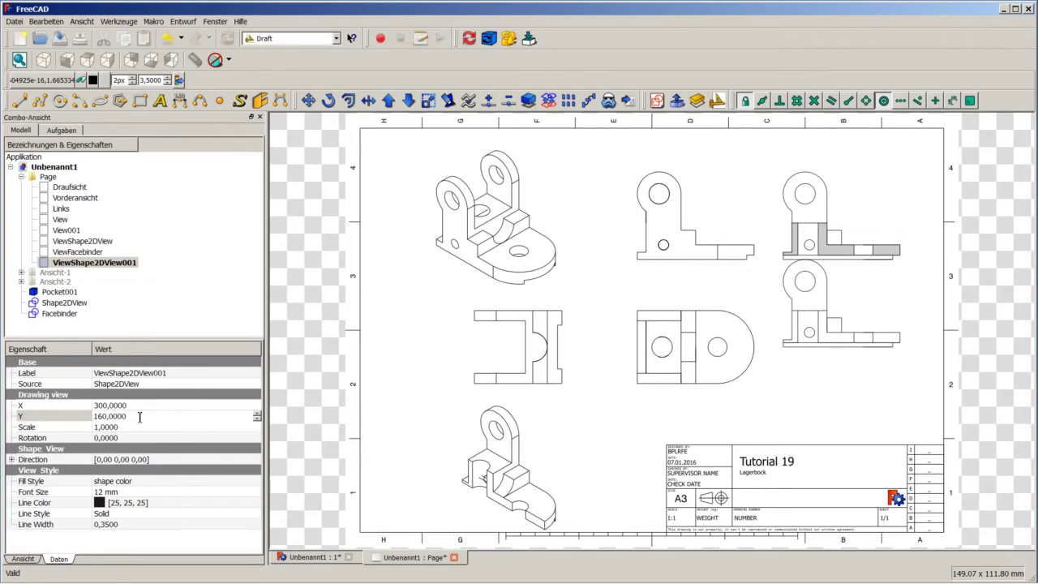
left_click_drag(139, 417, 99, 416)
type("200")
key("Return")
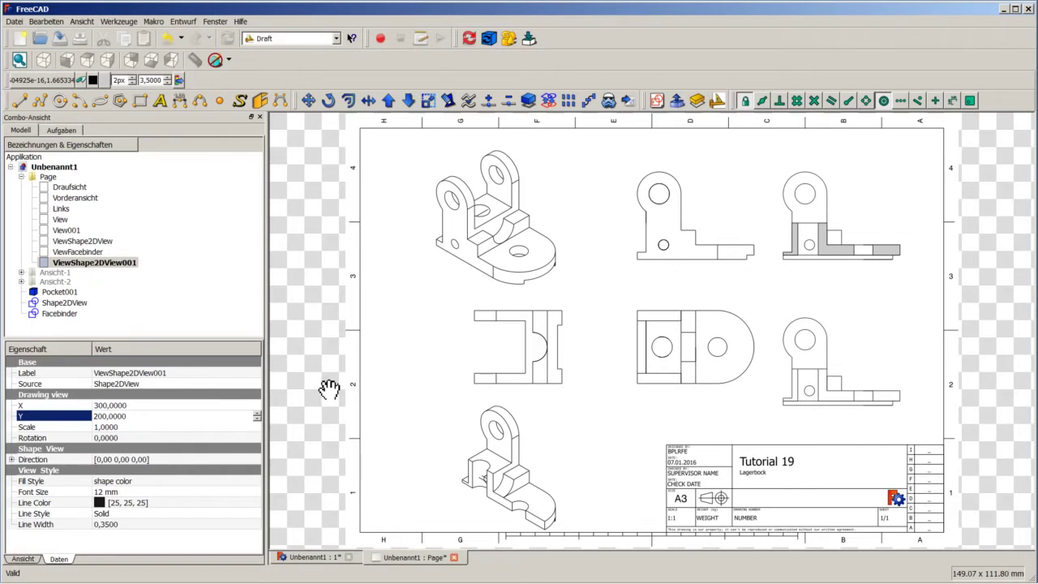
left_click(154, 416)
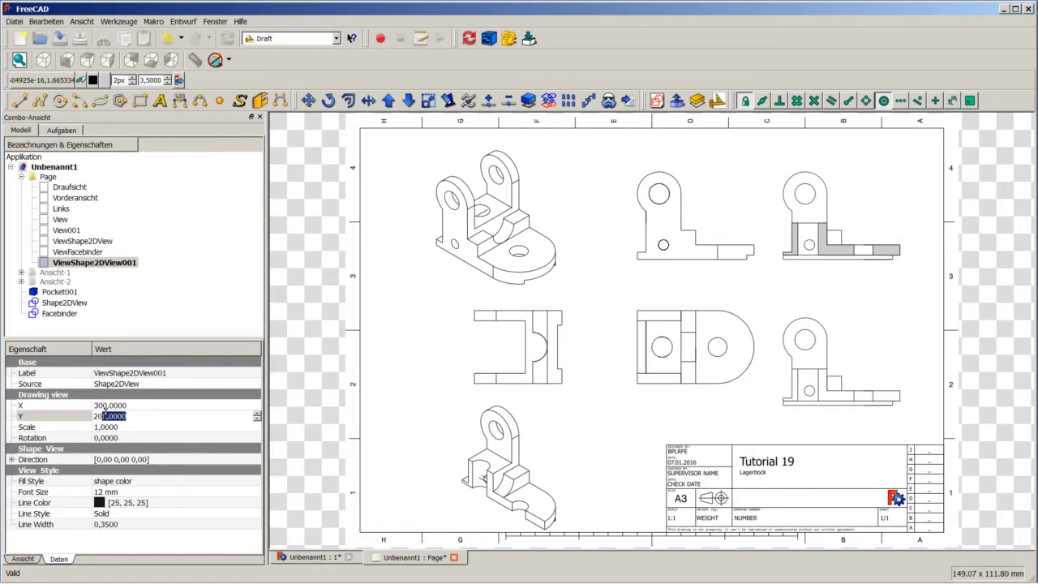
type("190")
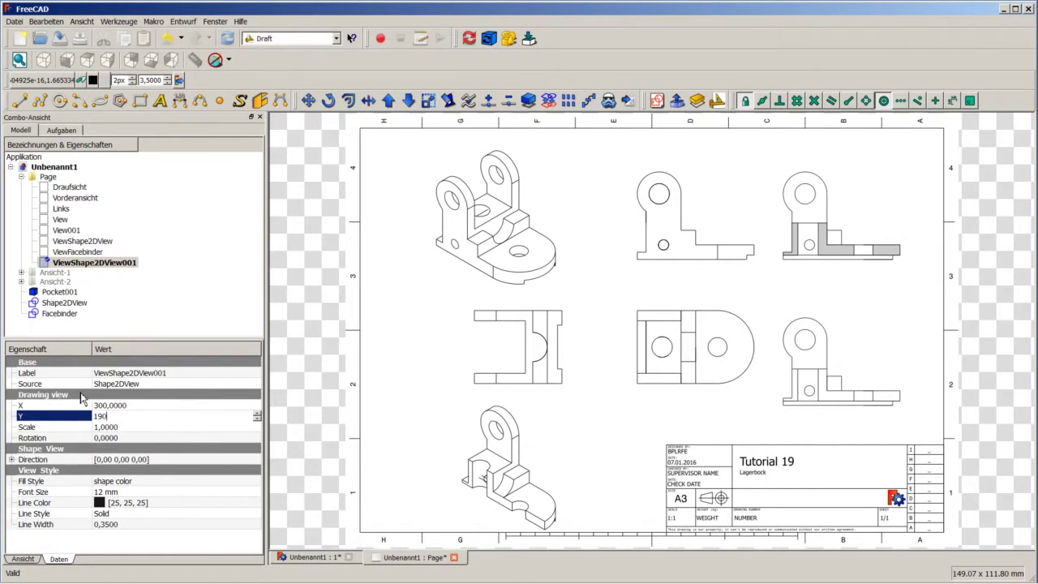
key("Return")
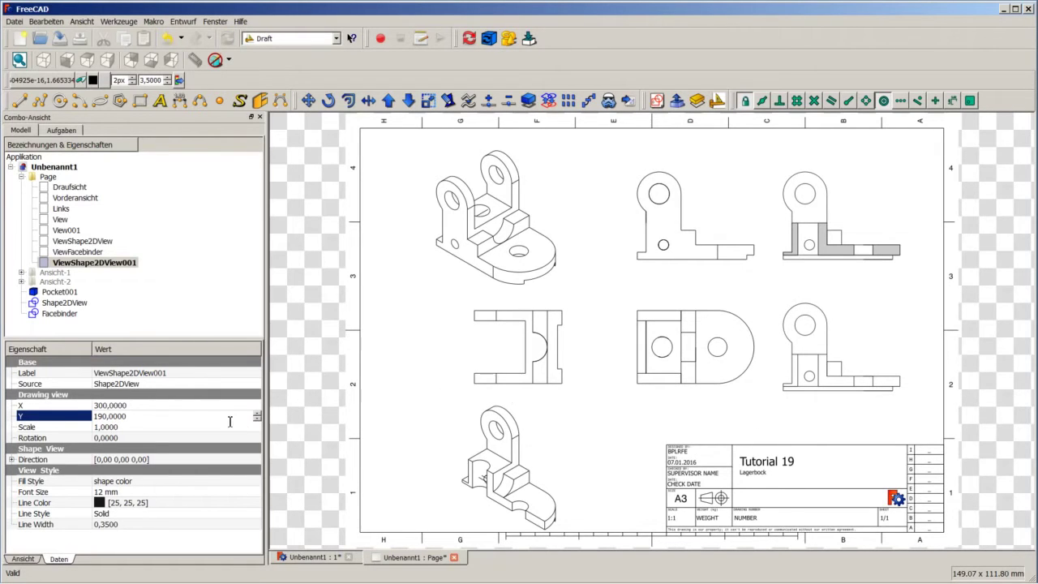
left_click(318, 401)
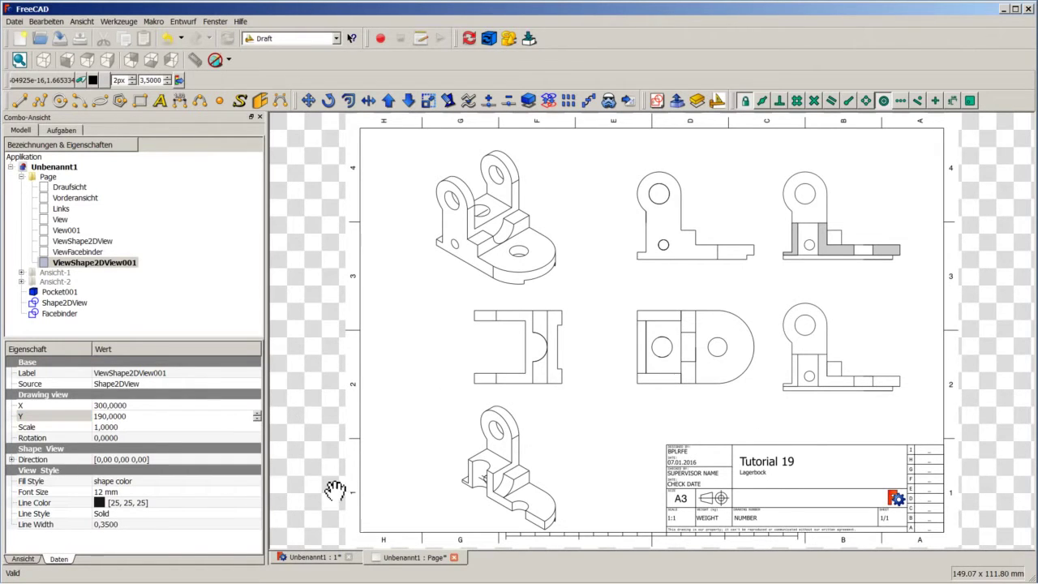
left_click(328, 559)
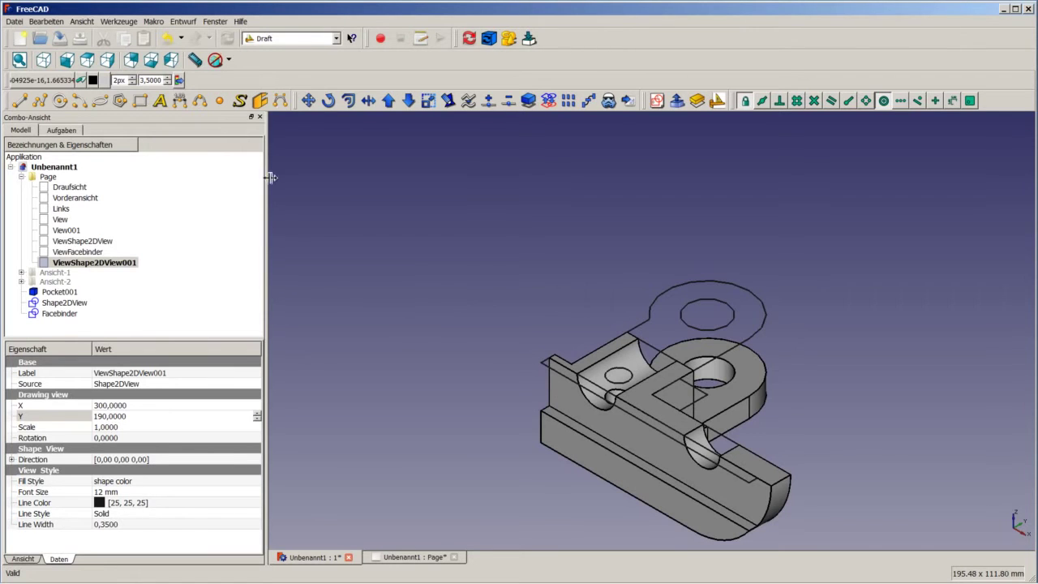
Start a new sketch on the XZ plane in the Sketcher workbench.
left_click(298, 39)
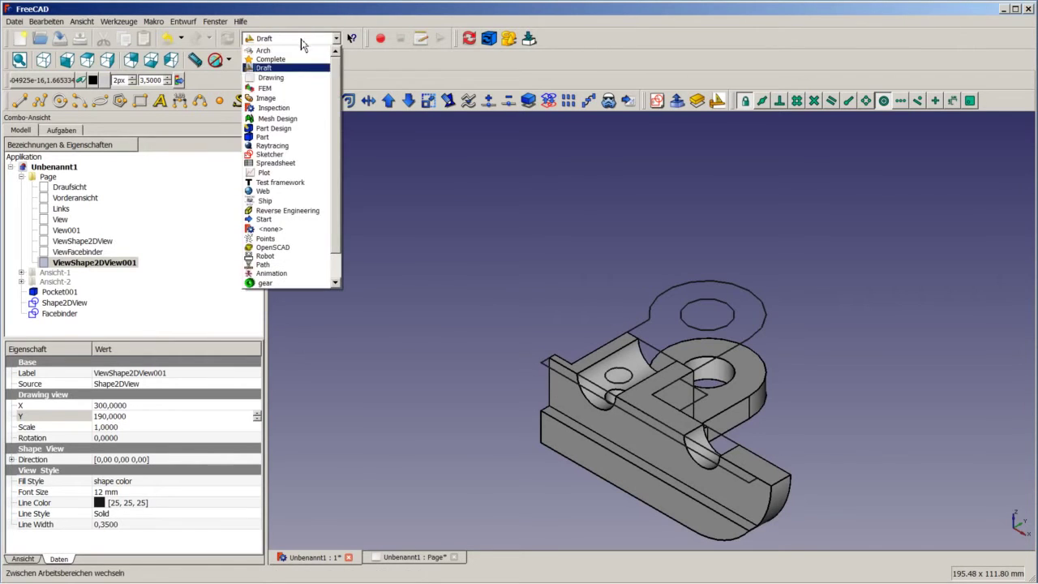
left_click(276, 154)
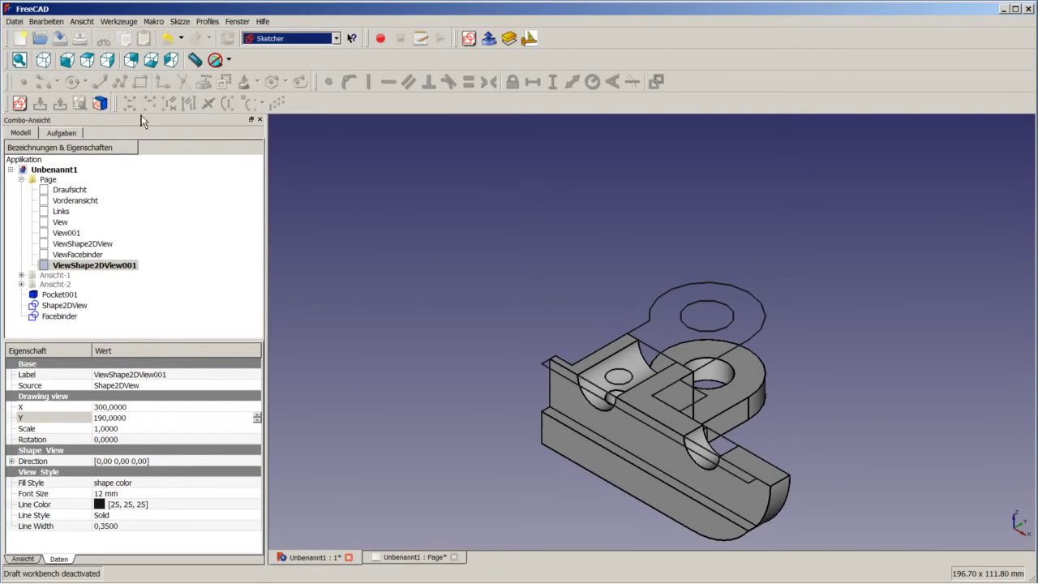
left_click(20, 103)
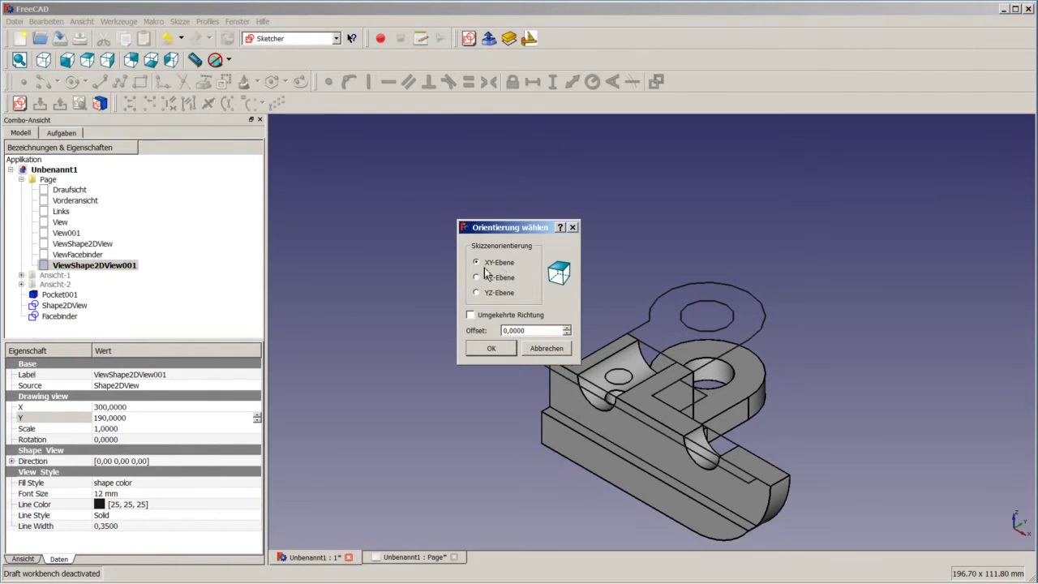
left_click(491, 348)
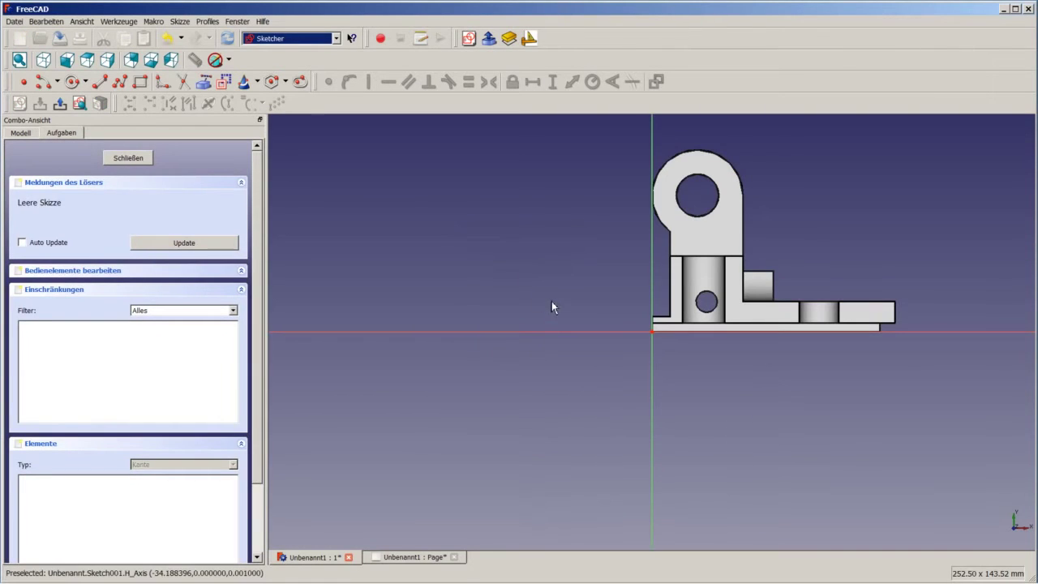
Draw a tall rectangle beside the part, starting on the horizontal axis.
left_click(140, 81)
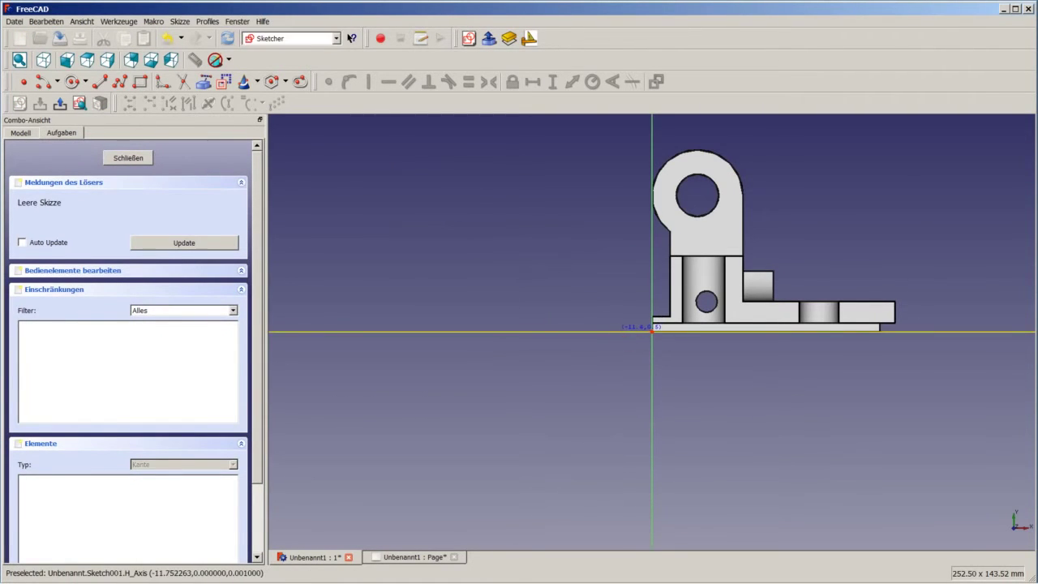
left_click(616, 330)
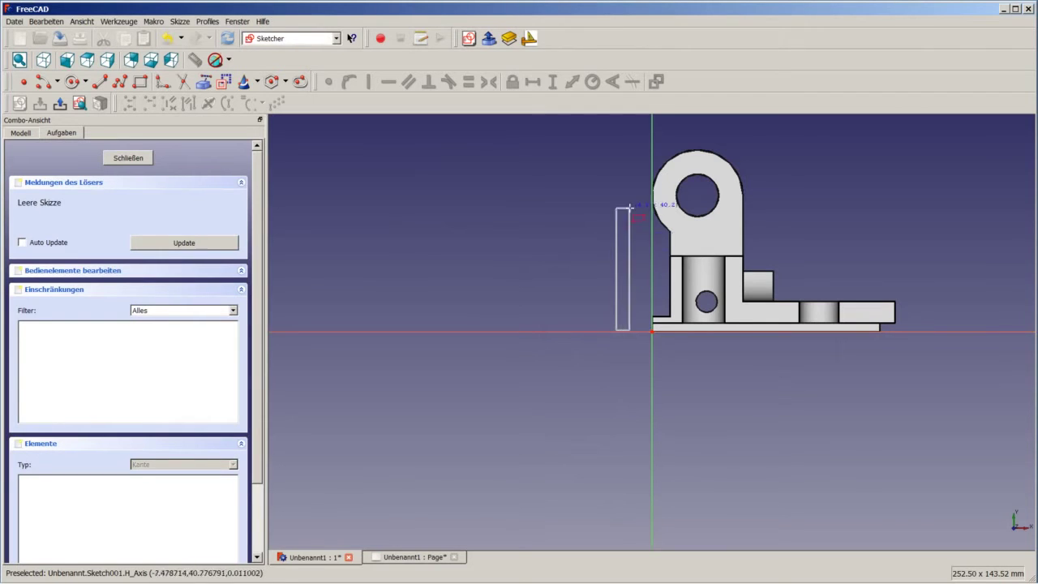
left_click(631, 138)
scroll(616, 332, "up", 2)
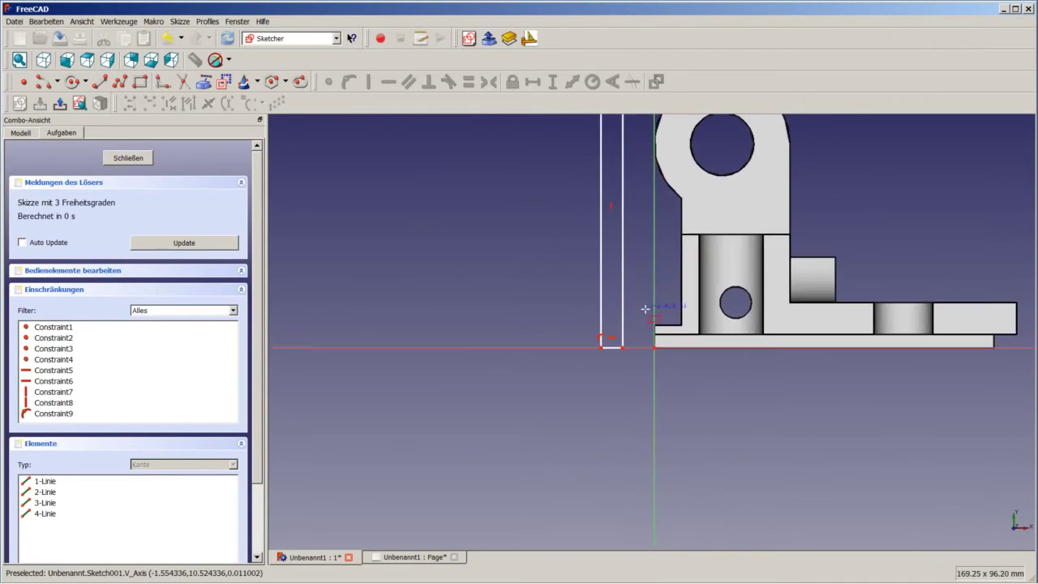
scroll(616, 332, "up", 2)
scroll(592, 361, "down", 4)
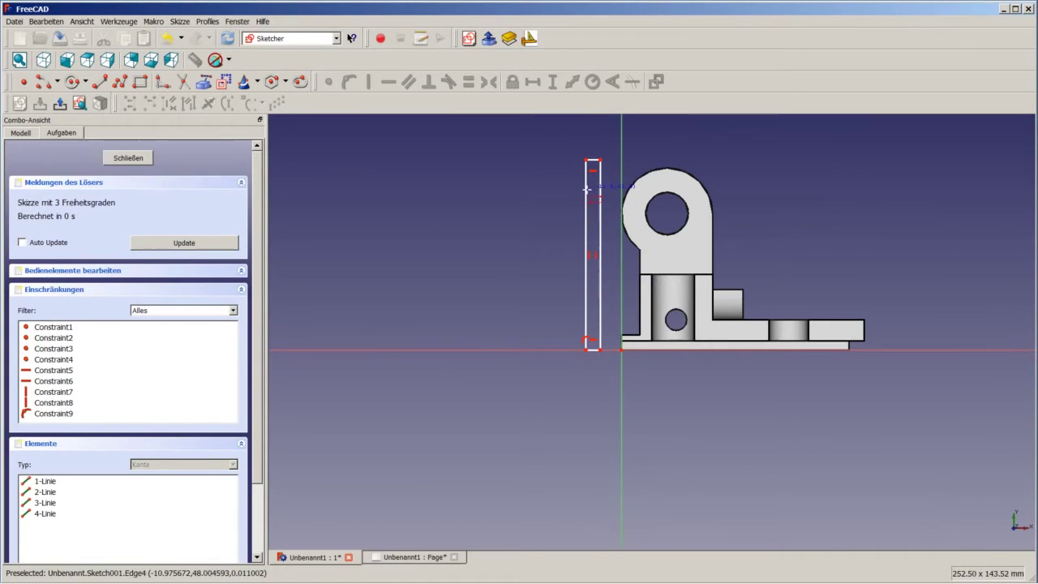
scroll(624, 323, "up", 2)
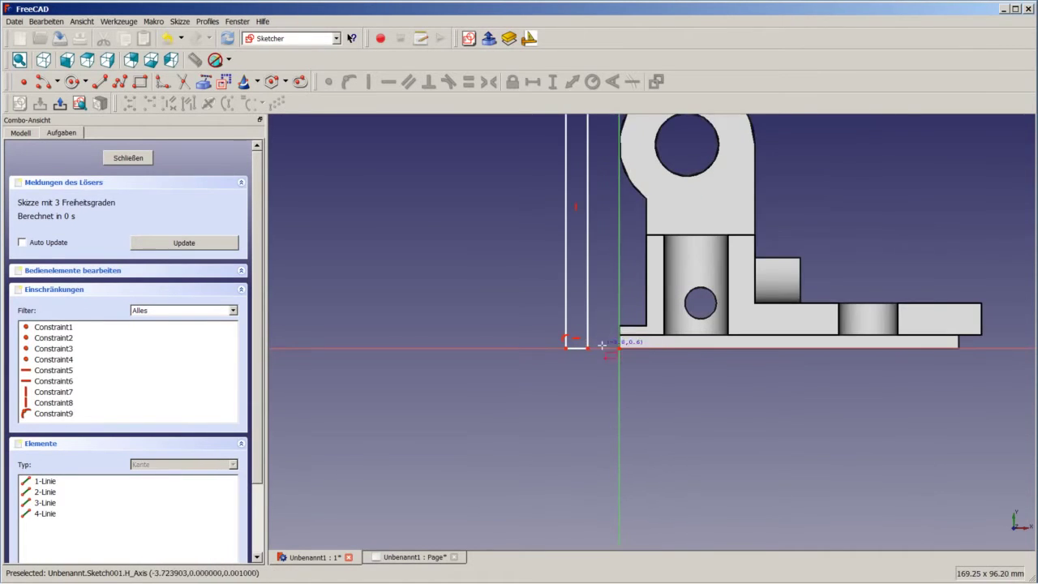
scroll(598, 344, "up", 2)
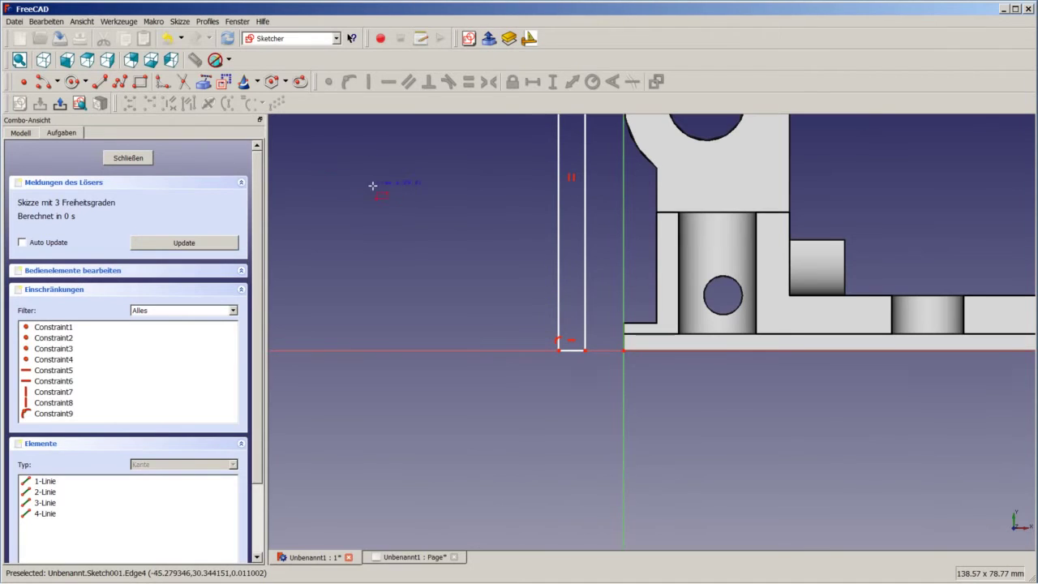
scroll(603, 368, "up", 2)
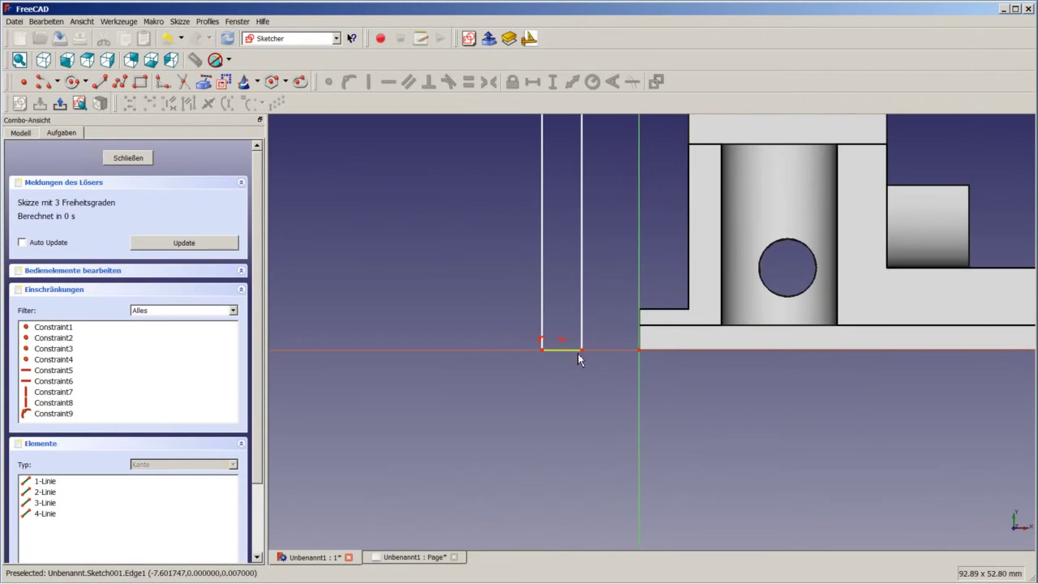
Constrain the rectangle to 2 mm width, 1 mm from the vertical axis, and close the sketch.
left_click(563, 351)
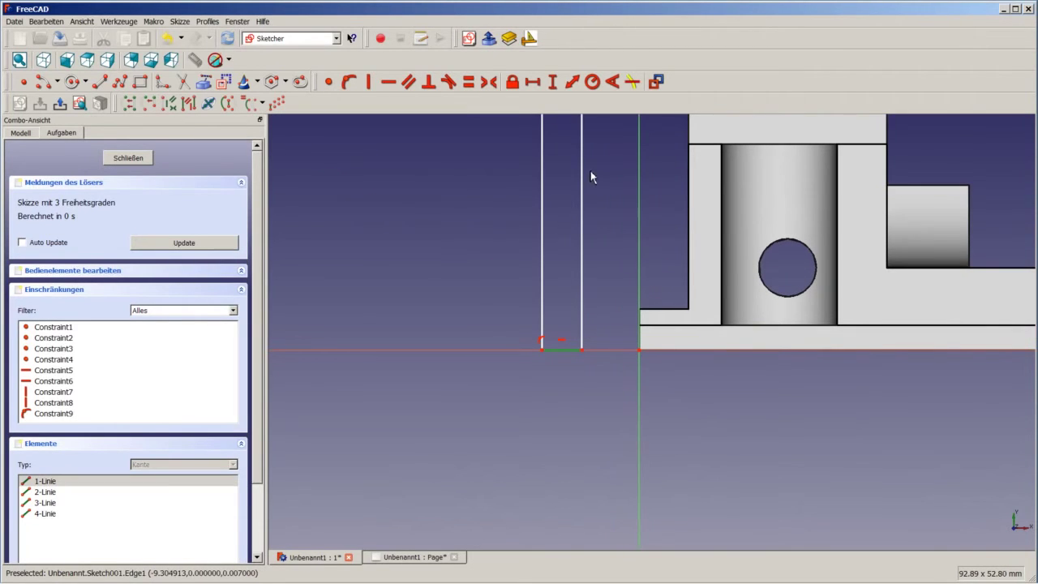
left_click(532, 84)
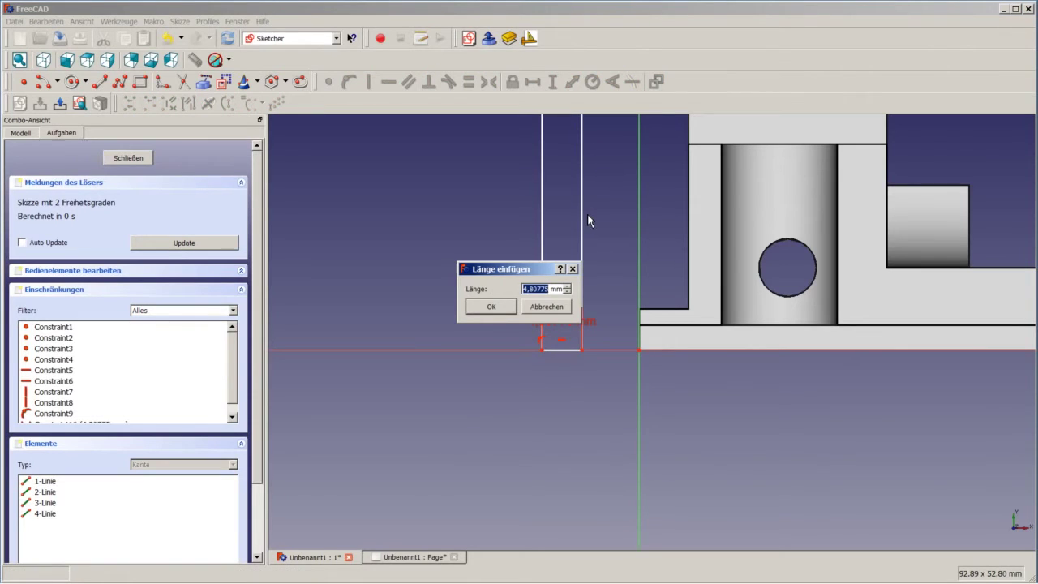
type("2")
key("Return")
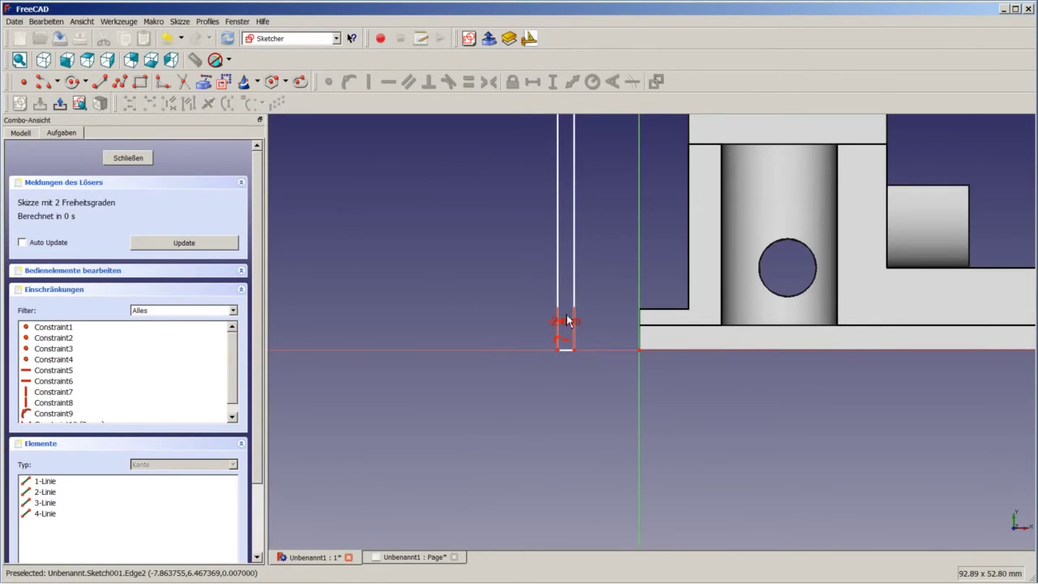
mouse_move(567, 321)
left_mouse_down()
mouse_move(593, 369)
mouse_move(520, 408)
left_mouse_up()
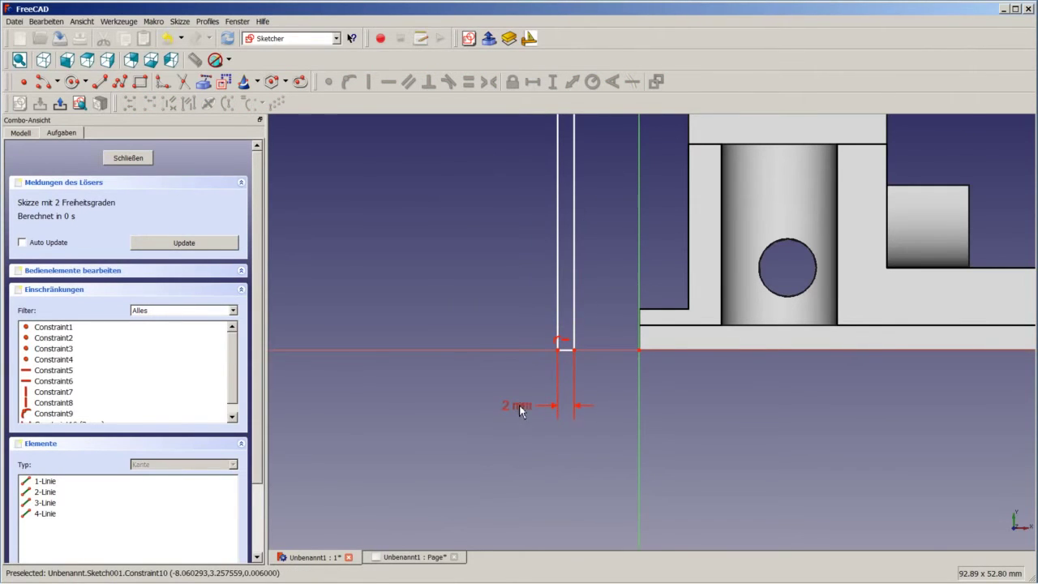
left_click(575, 351)
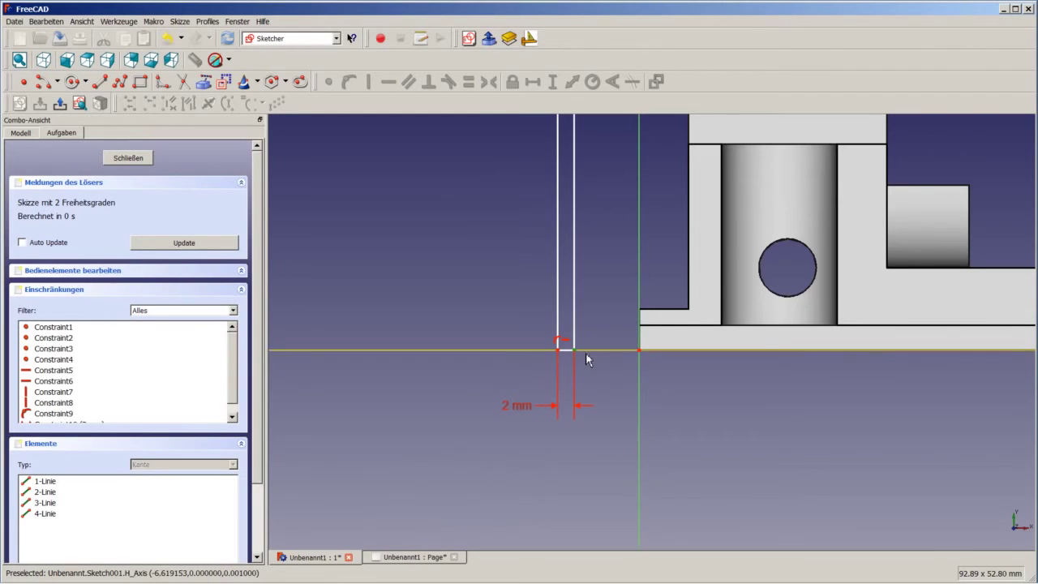
left_click(640, 337)
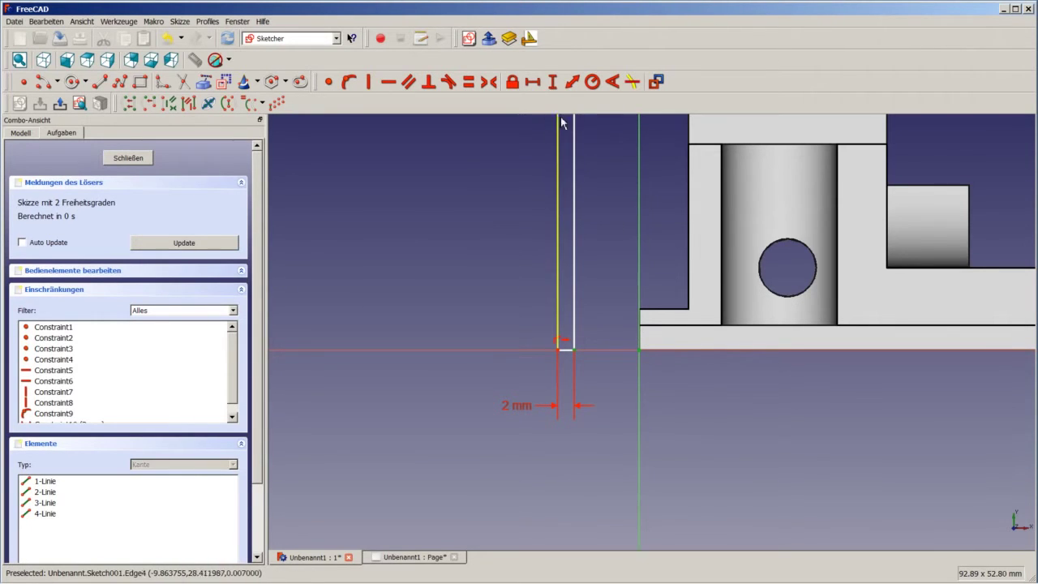
left_click(532, 81)
type("1")
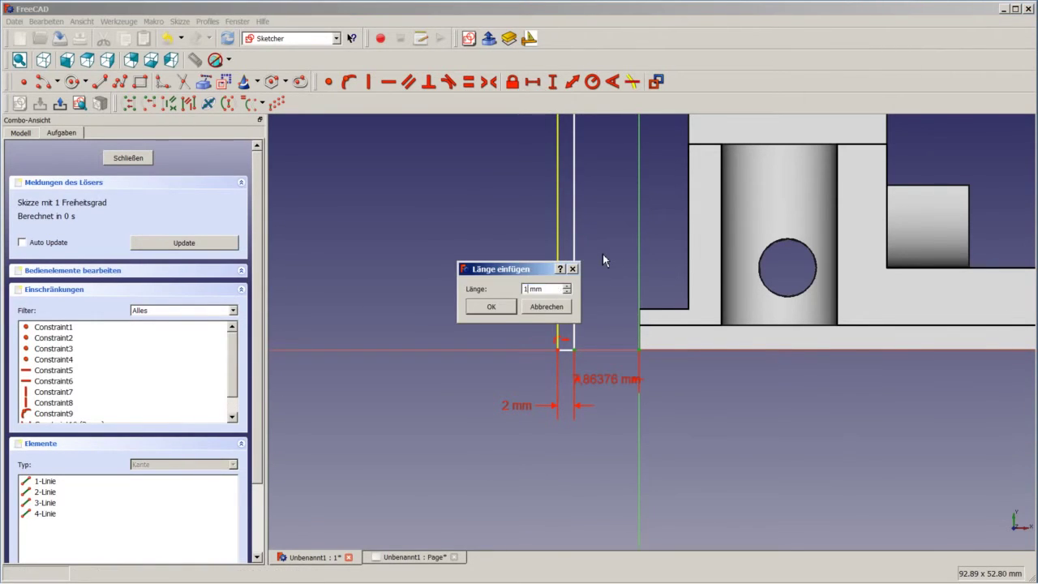
key("Return")
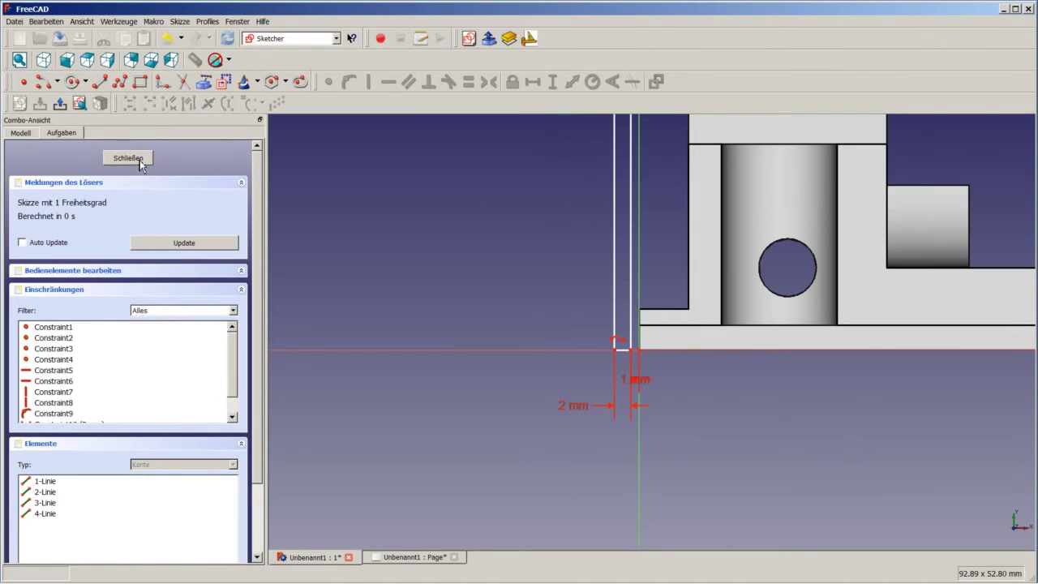
left_click(128, 157)
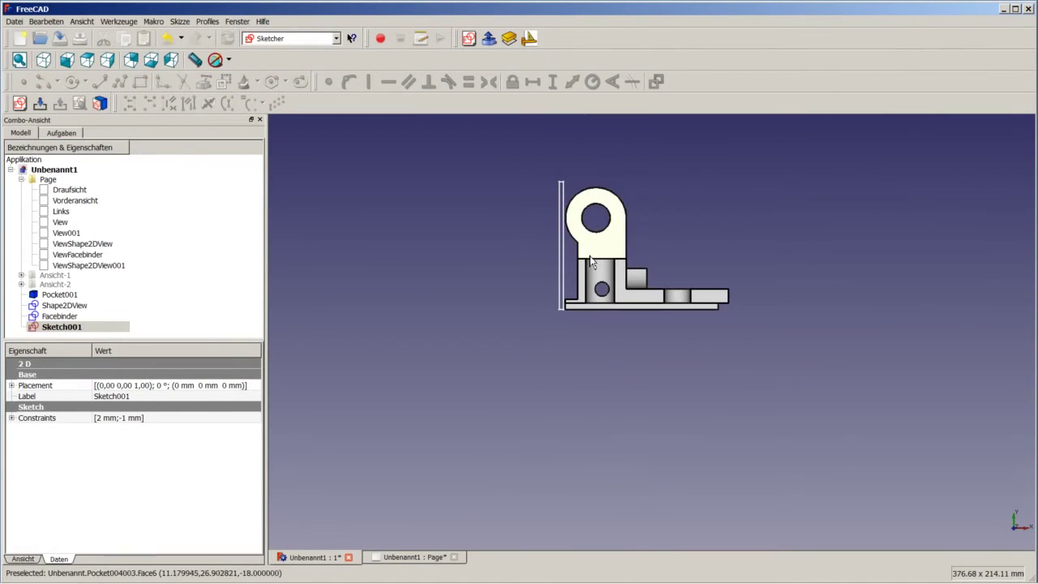
In Part Design, pad Sketch001 10 mm symmetric to its sketch plane, then select the new Pad.
middle_click_drag(542, 297, 580, 271)
scroll(580, 271, "up", 1)
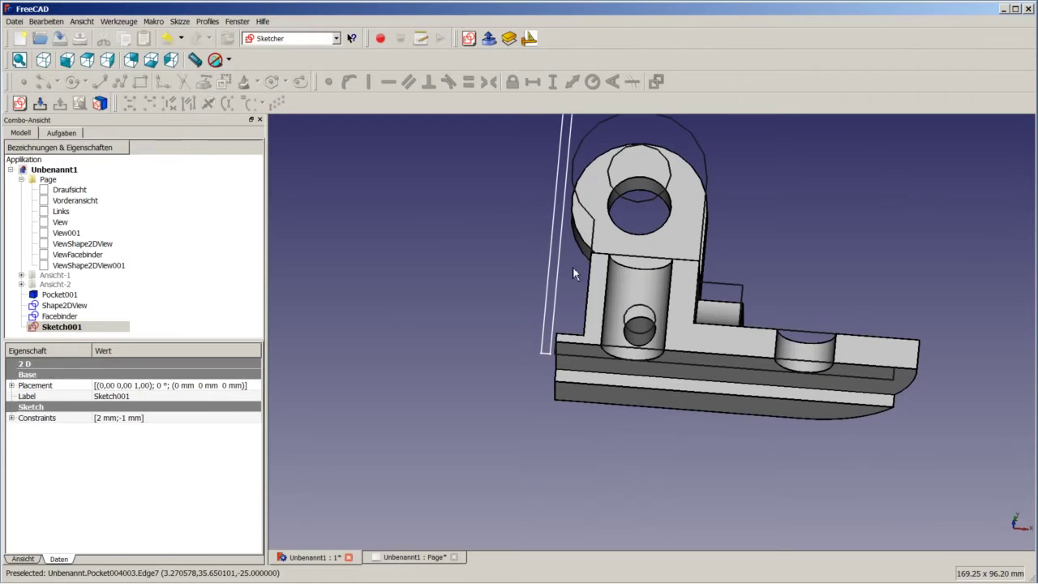
left_click(276, 40)
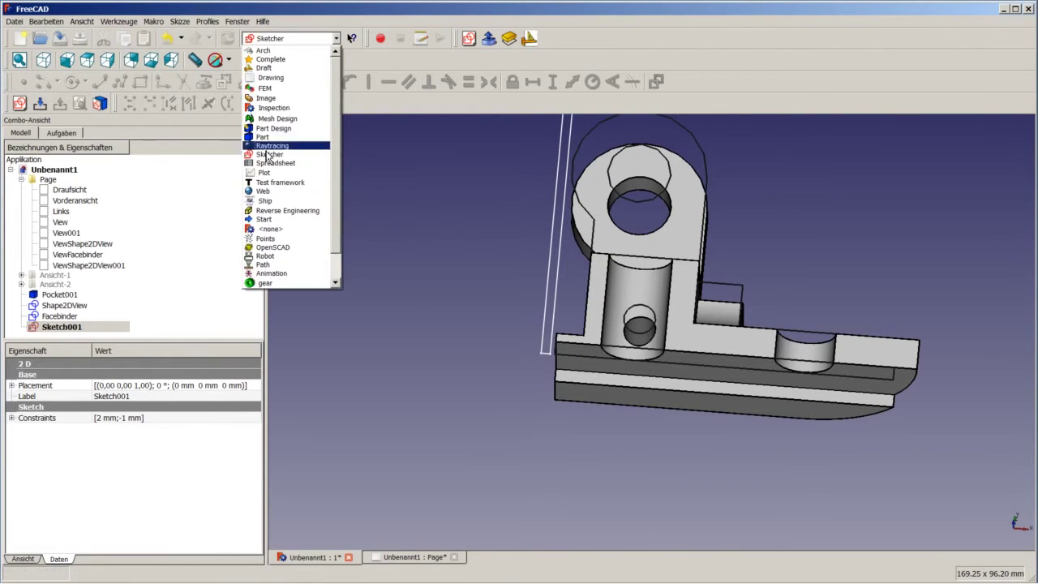
left_click(275, 132)
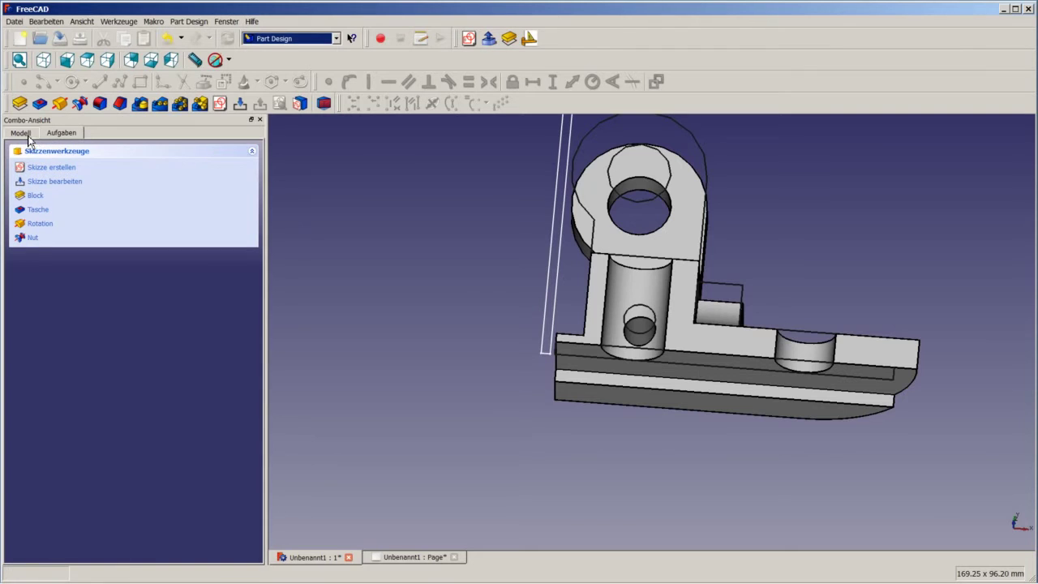
left_click(19, 103)
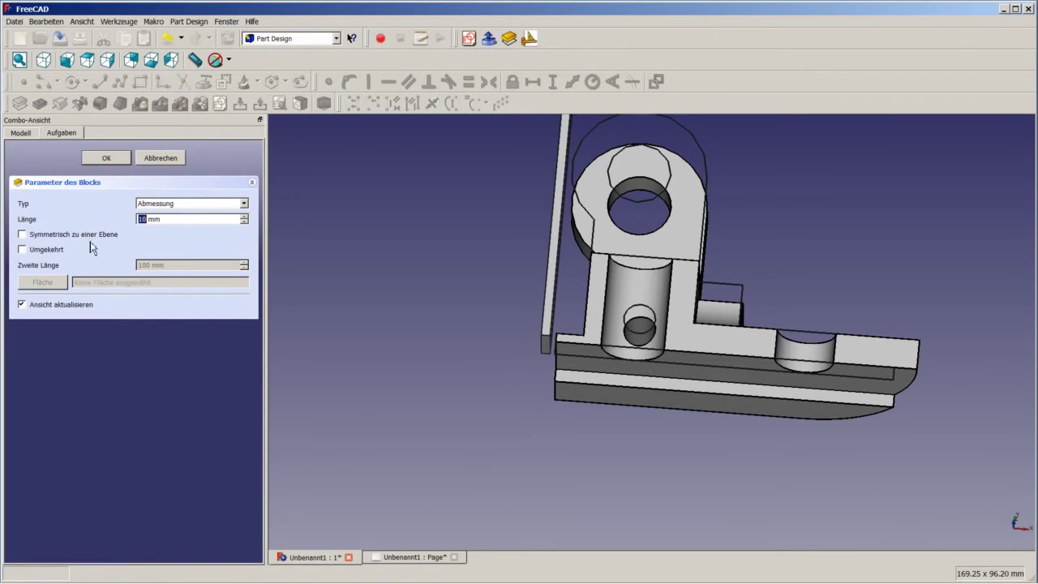
left_click(53, 236)
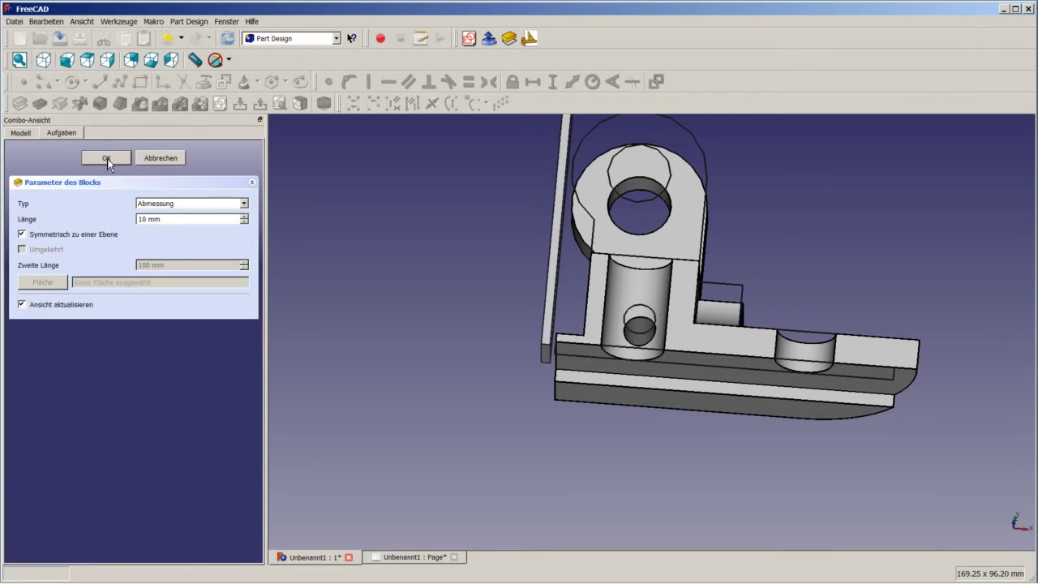
left_click(108, 159)
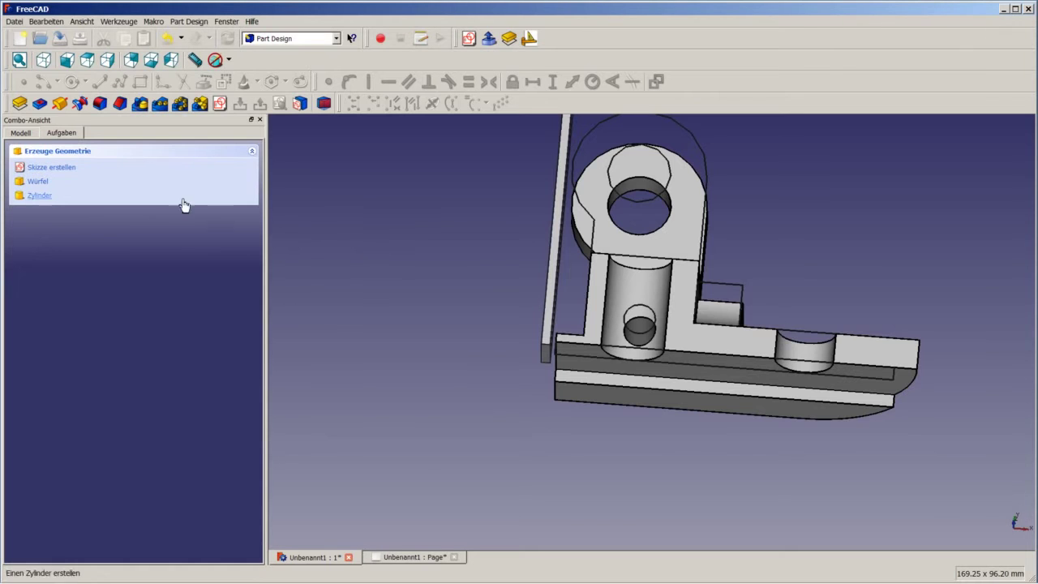
left_click(20, 132)
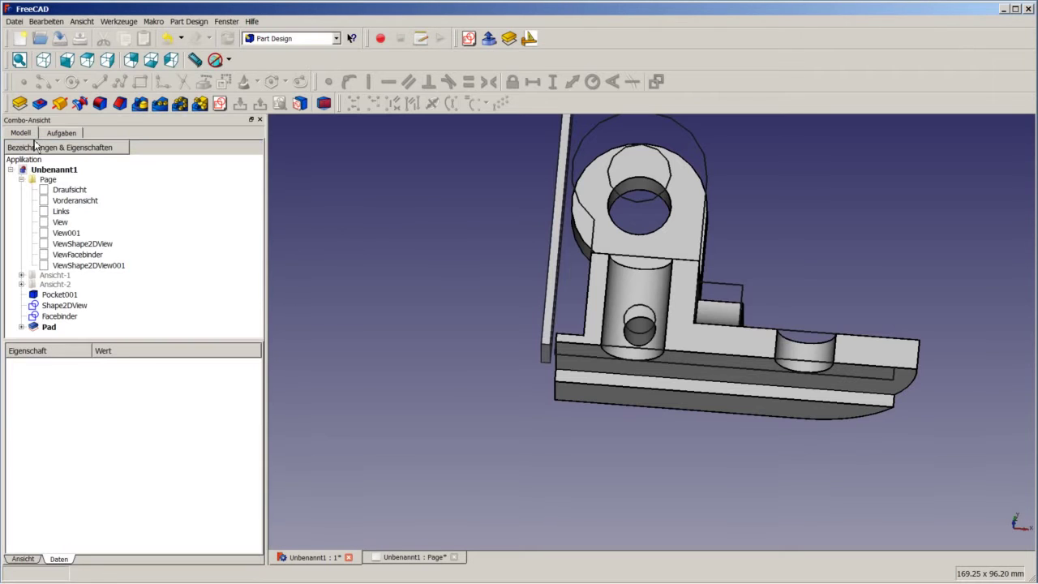
left_click(48, 328)
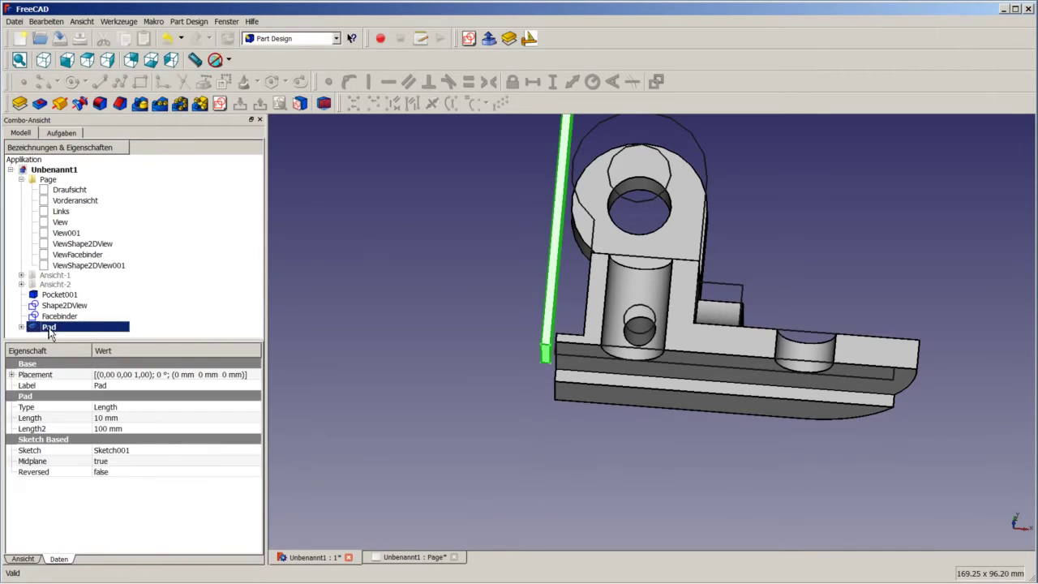
left_click(304, 42)
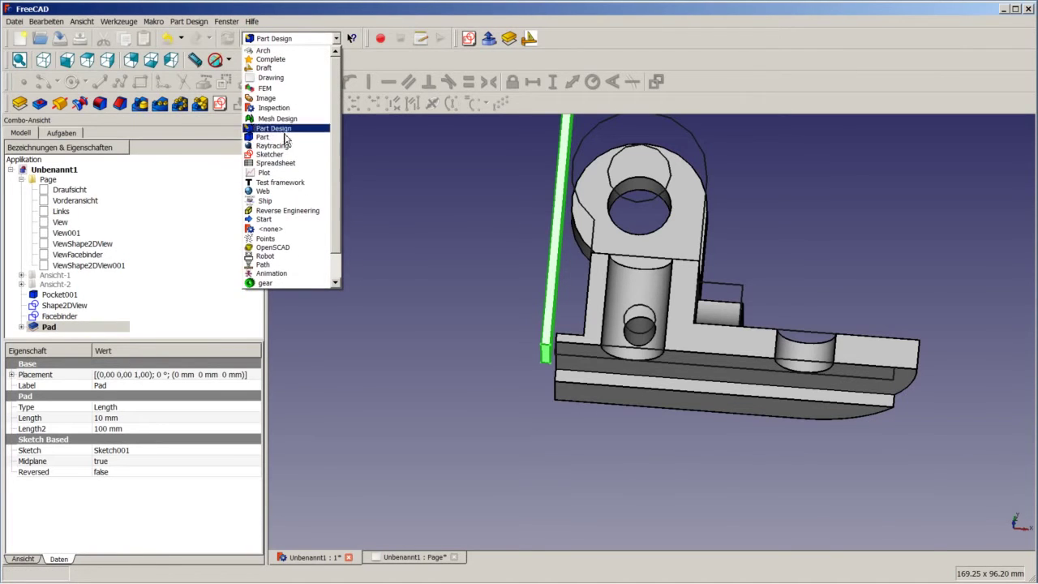
Create a Draft array of the Pad with Number Y 1 and Number X 50.
left_click(290, 68)
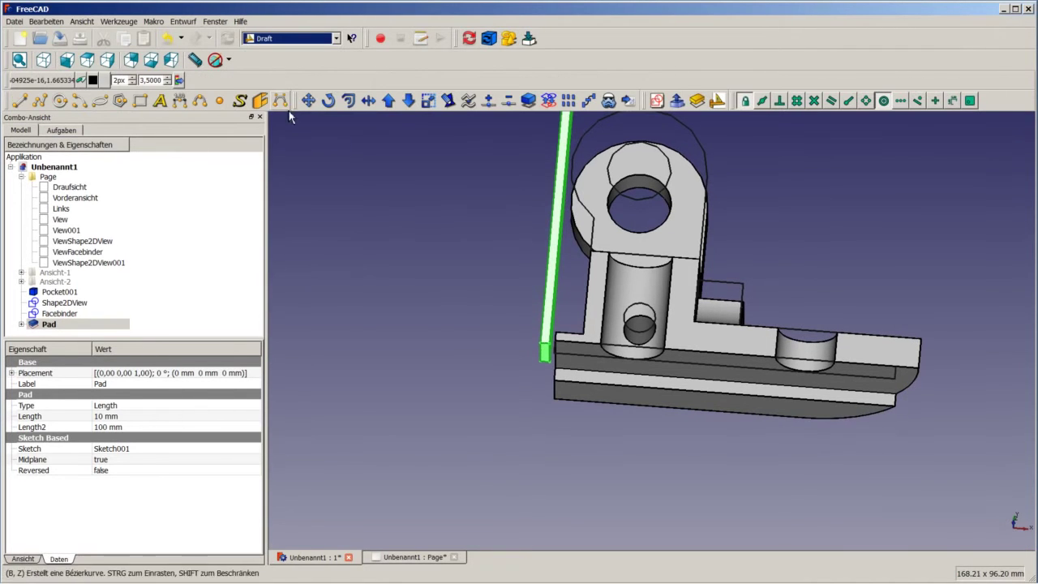
left_click(567, 99)
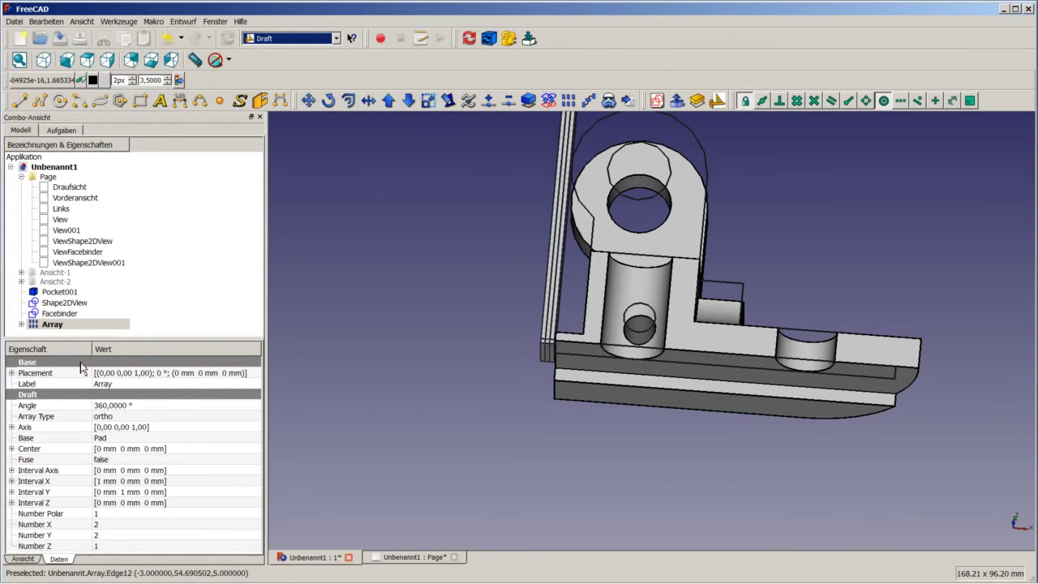
left_click(108, 535)
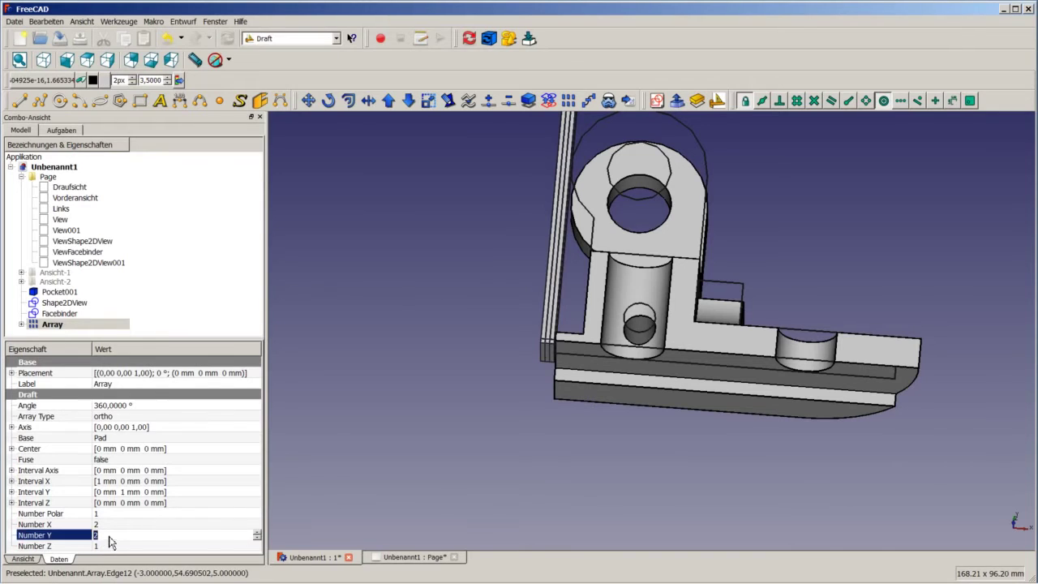
type("1")
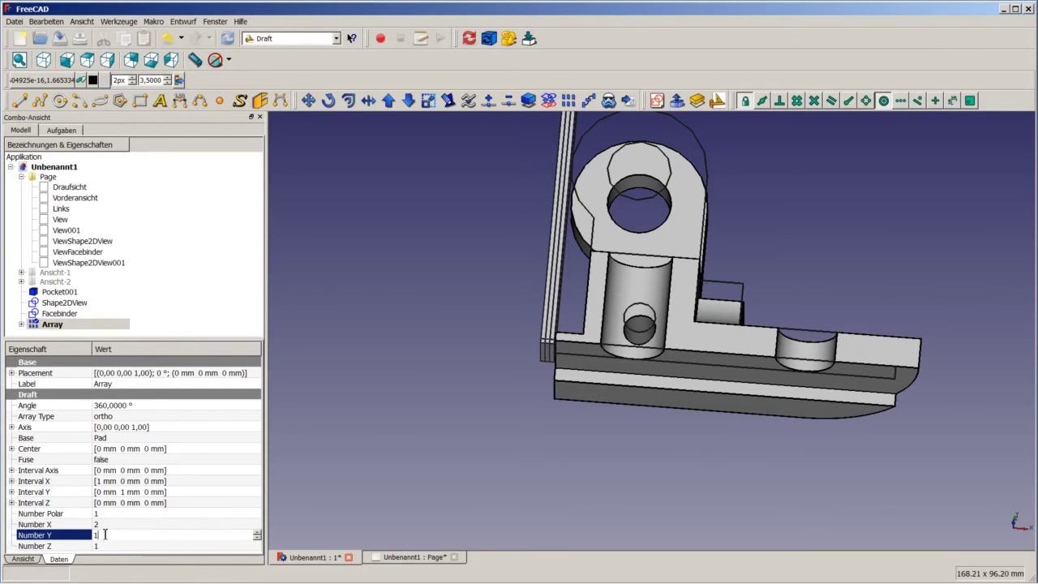
left_click(111, 524)
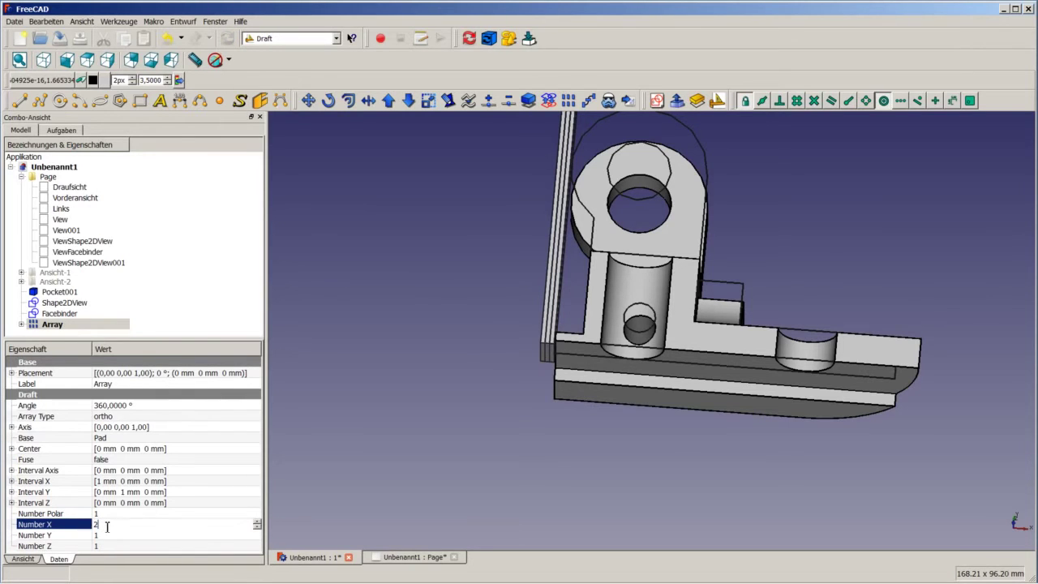
type("50")
left_click(12, 482)
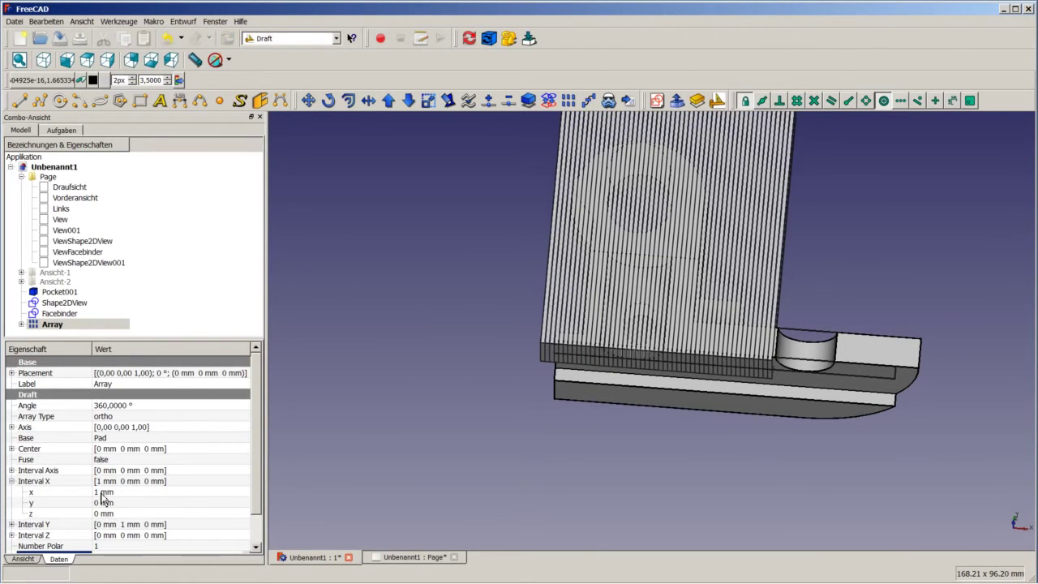
Set the array's Interval X spacing to 2.01 mm and select the Array.
left_click(102, 495)
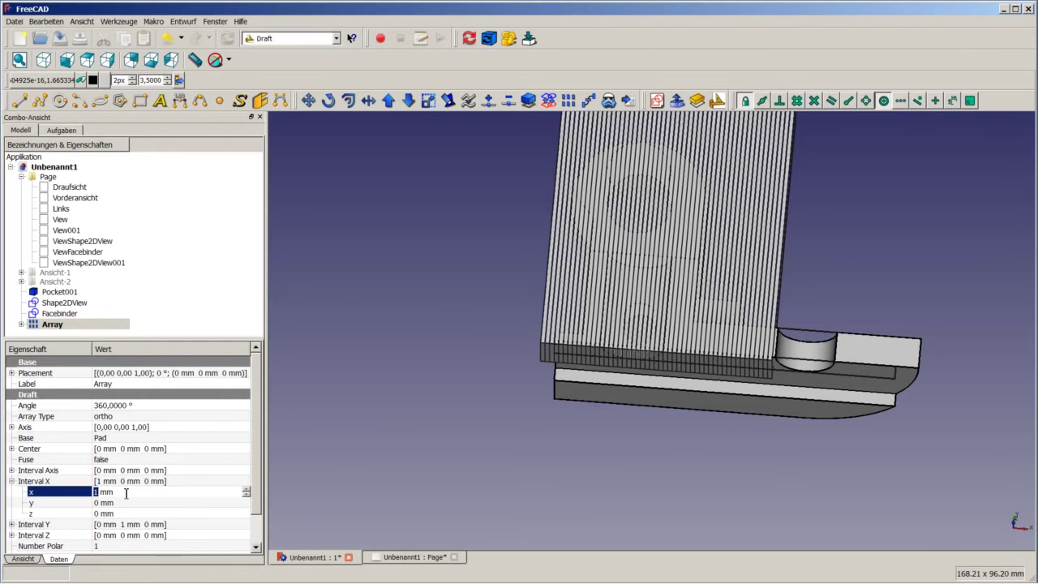
type("2")
left_click(501, 429)
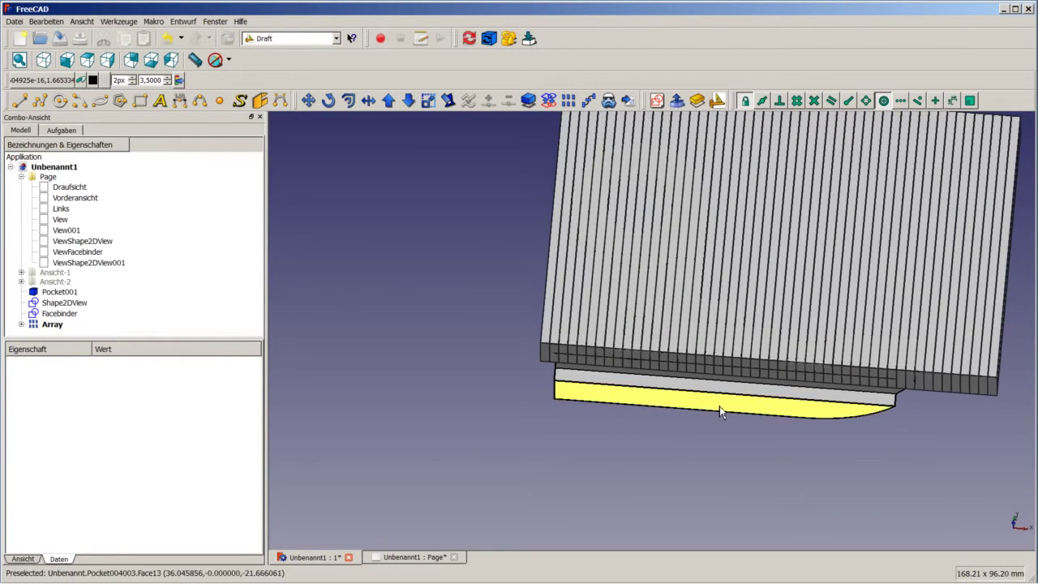
scroll(697, 365, "down", 3)
scroll(697, 348, "up", 1)
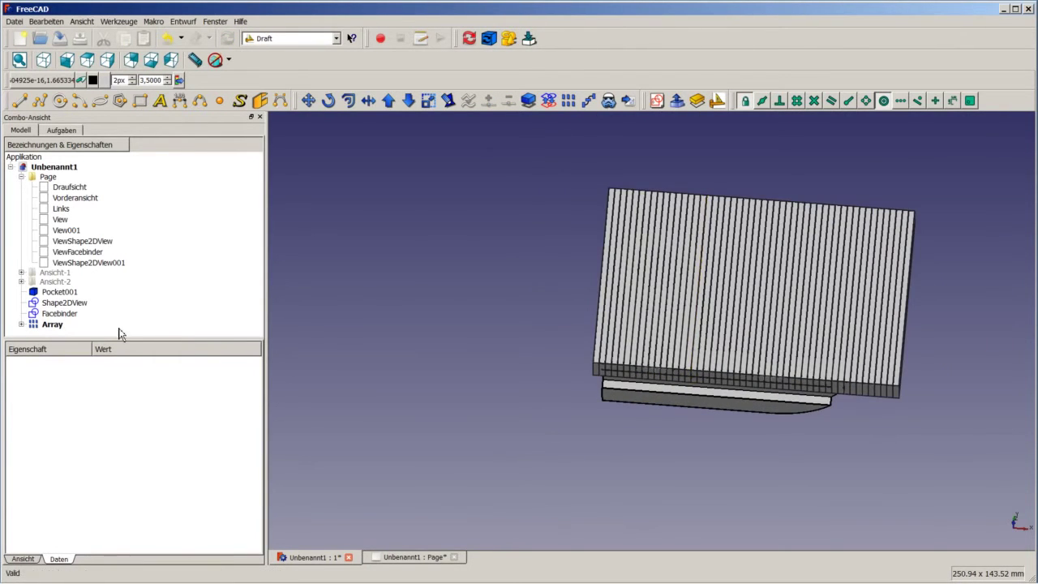
left_click(58, 325)
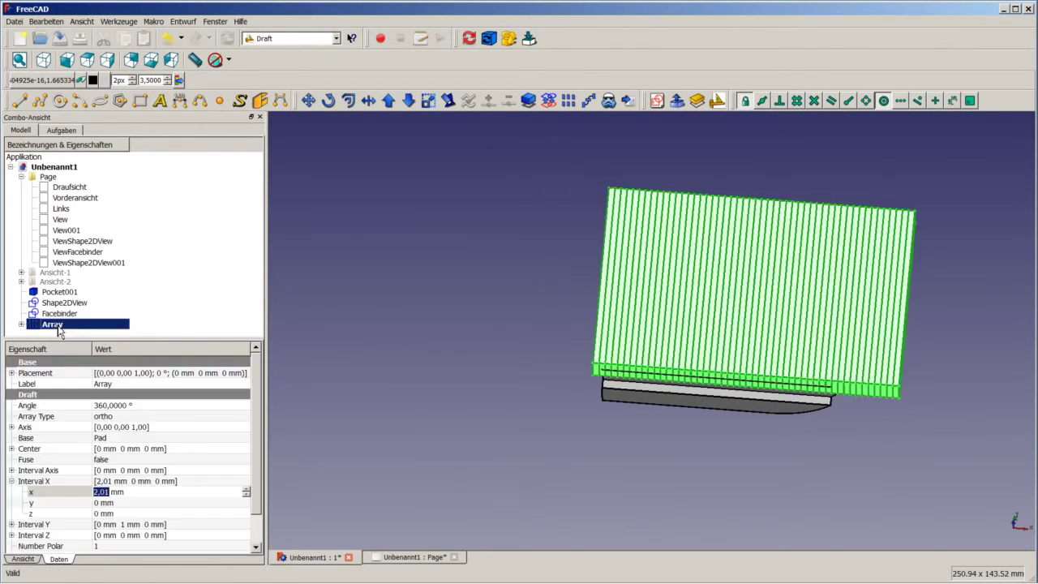
Rotate the Array incrementally by -20° about the Z axis in its Placement editor.
left_click(190, 378)
left_click(247, 373)
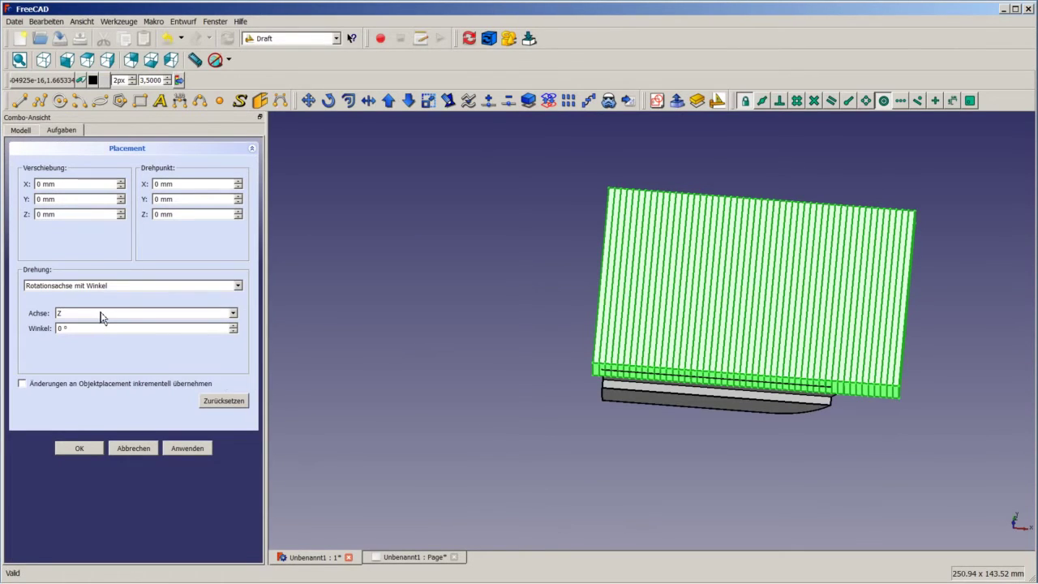
left_click(83, 383)
left_click_drag(80, 327, 57, 325)
type("-20")
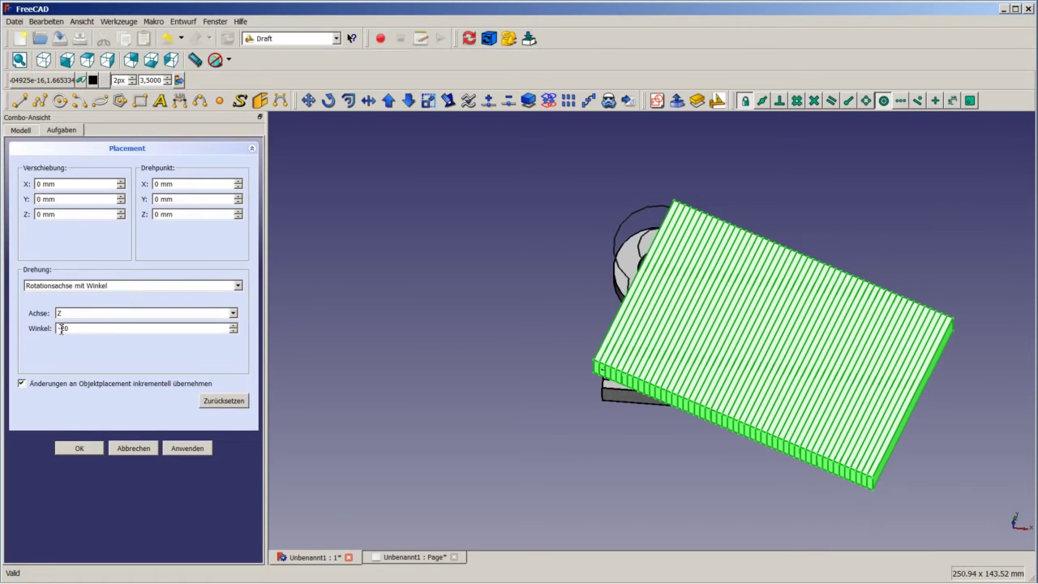
left_click(80, 449)
left_click(359, 290)
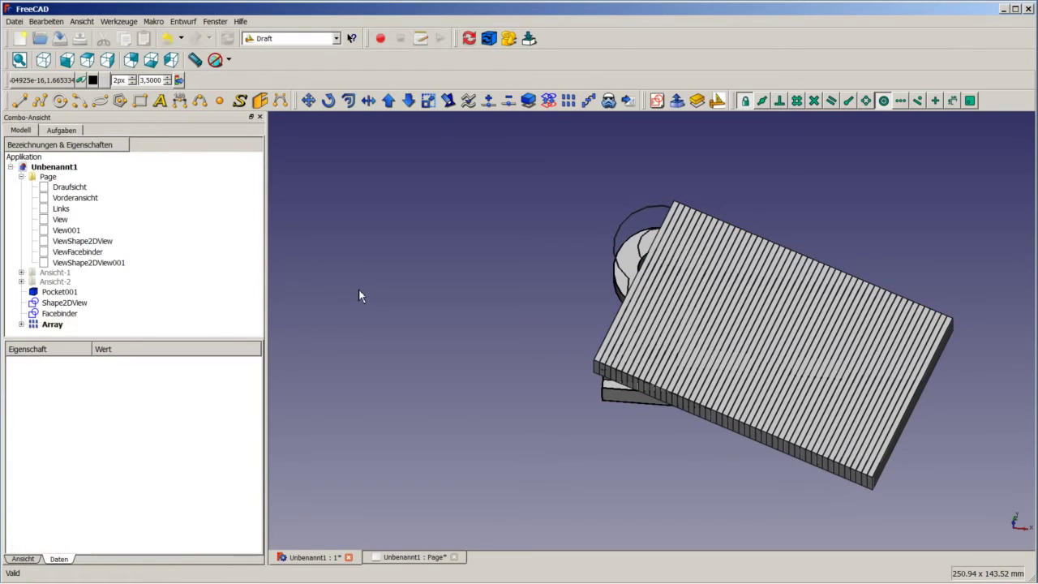
Intersect the Facebinder with the Array in the Part workbench to create a Common shape.
left_click(56, 315)
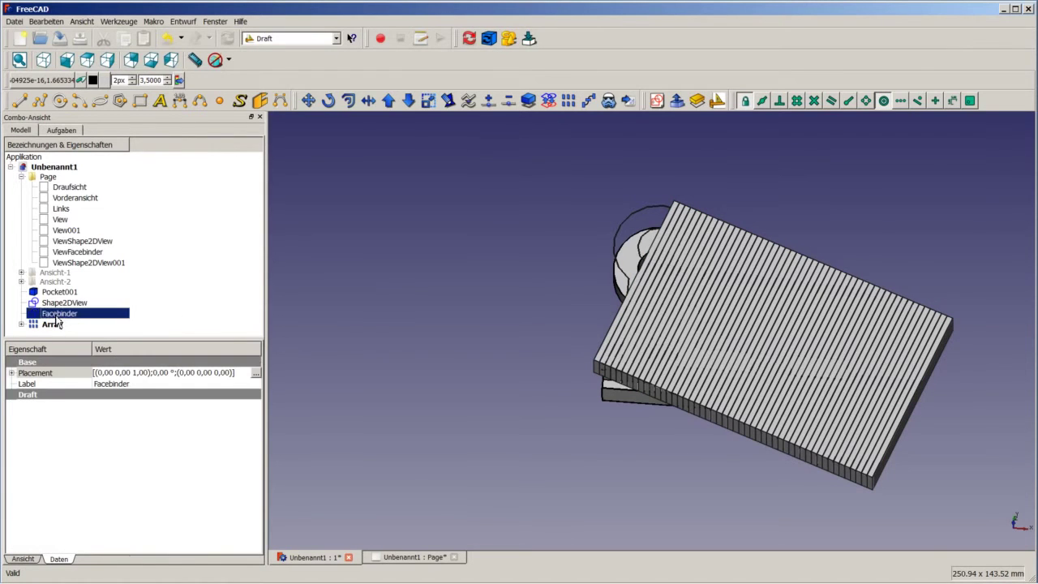
left_click(57, 326, "ctrl")
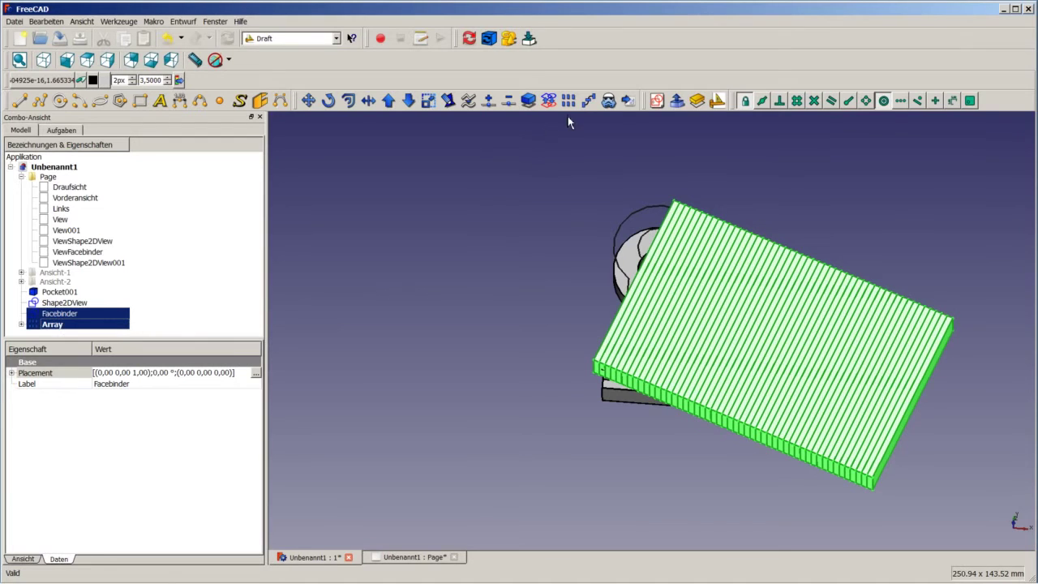
left_click(324, 38)
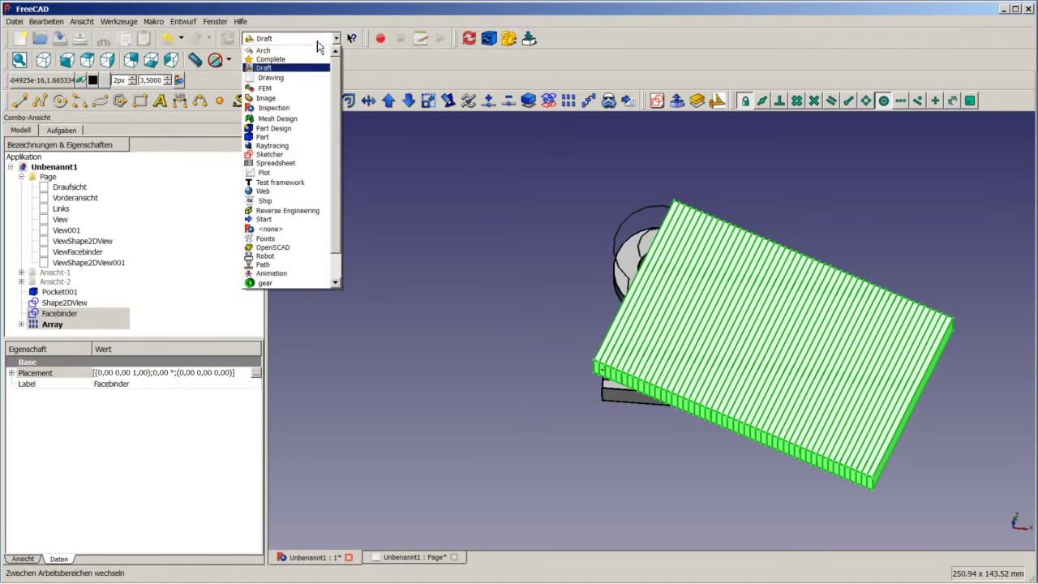
left_click(301, 136)
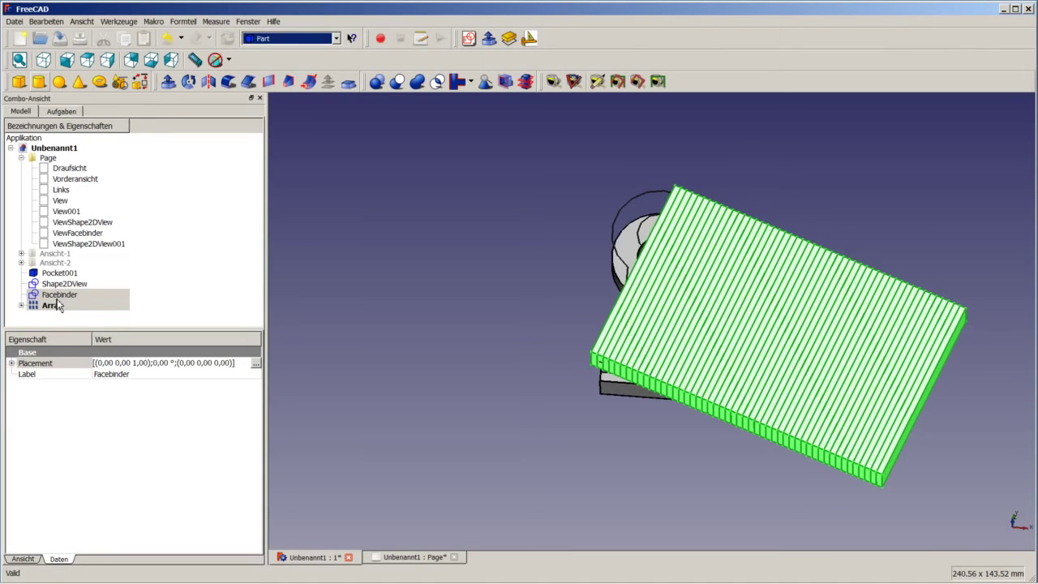
left_click(436, 84)
scroll(640, 244, "up", 5)
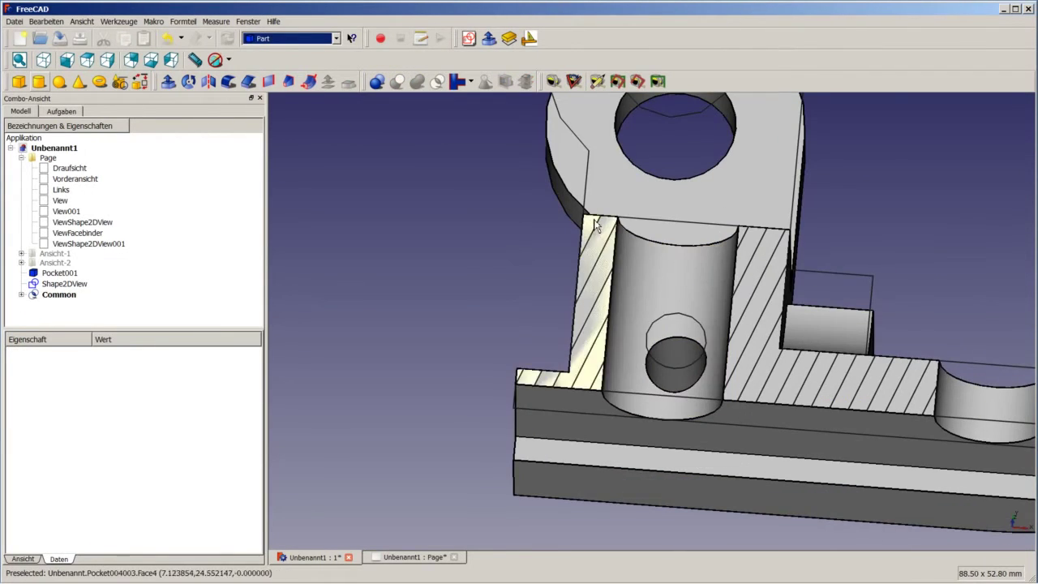
scroll(558, 380, "up", 2)
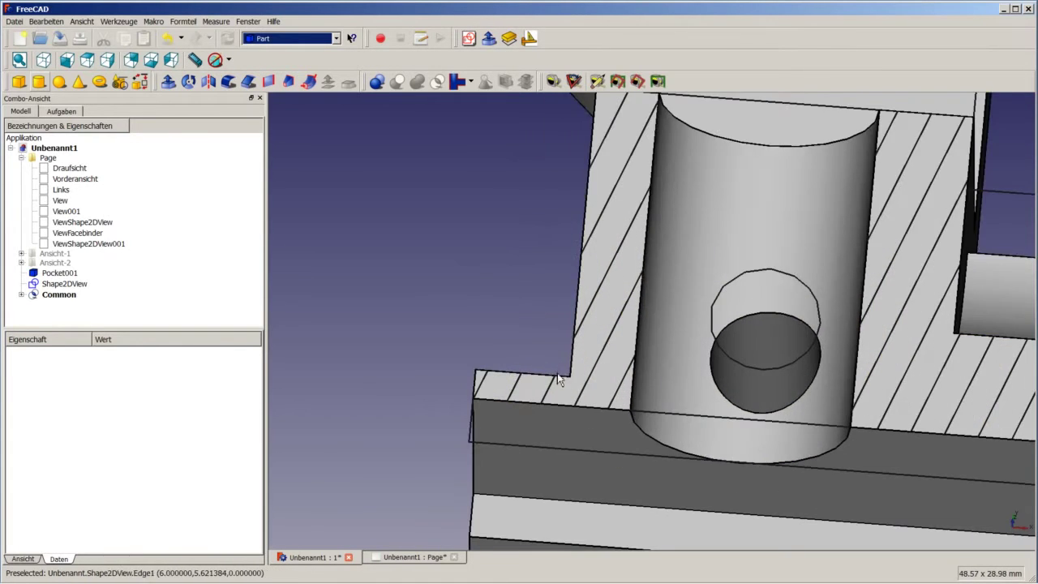
scroll(558, 380, "up", 2)
scroll(498, 398, "up", 2)
scroll(424, 410, "up", 2)
scroll(398, 452, "up", 2)
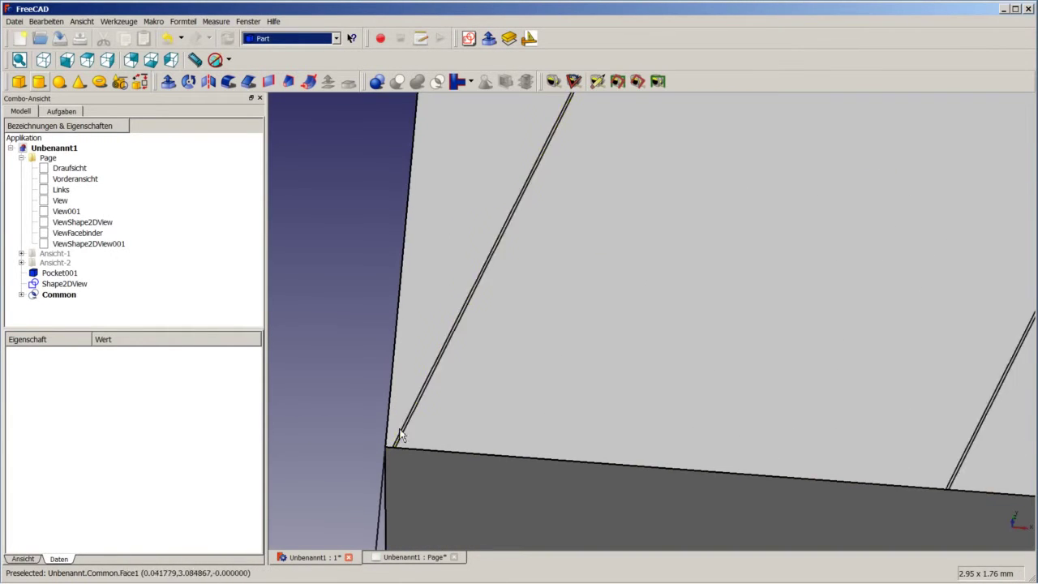
scroll(400, 442, "up", 2)
scroll(388, 474, "up", 2)
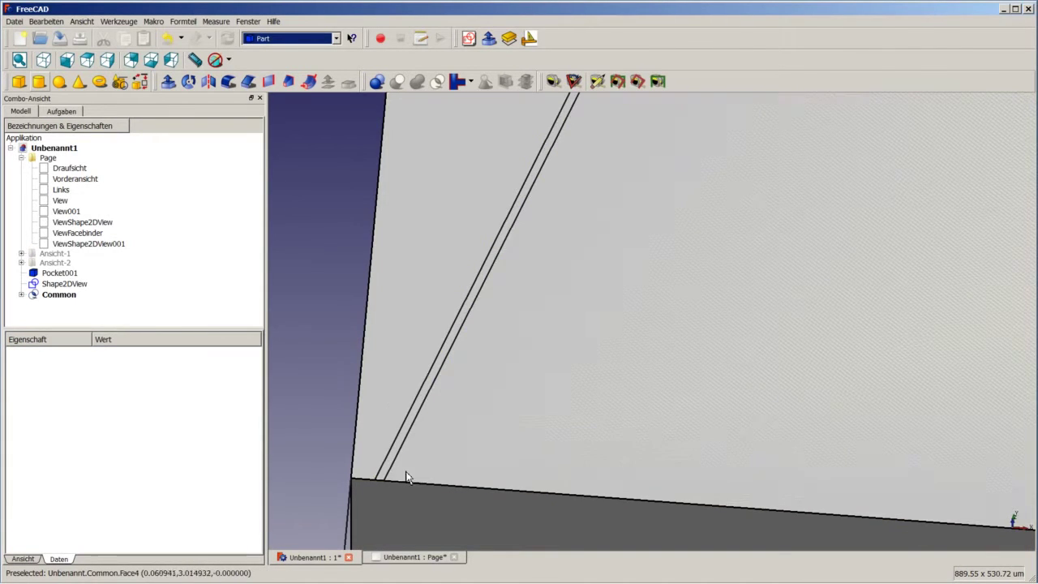
scroll(403, 473, "down", 2)
scroll(403, 459, "down", 2)
scroll(575, 389, "down", 3)
scroll(648, 364, "down", 3)
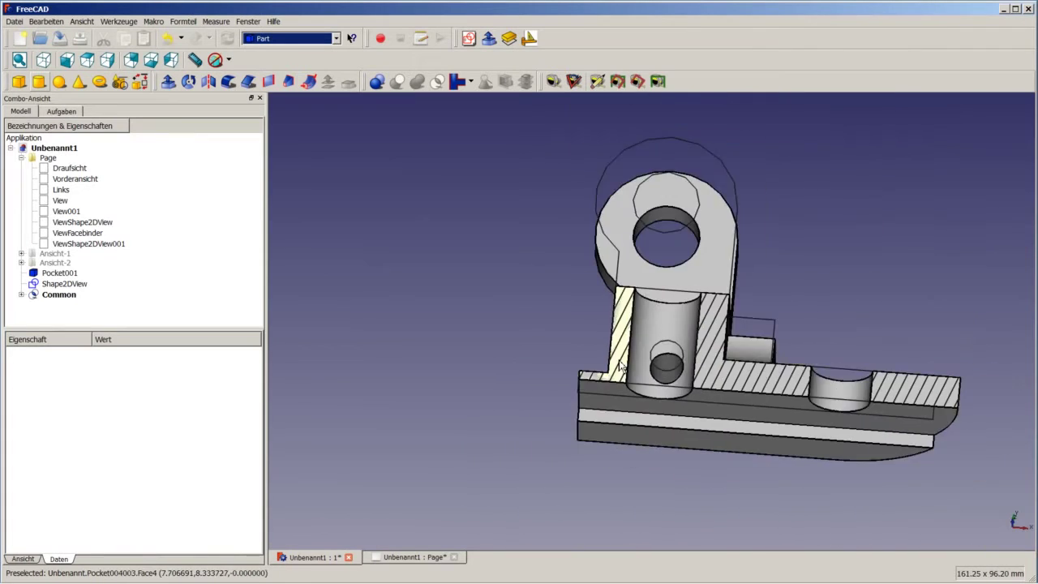
scroll(689, 353, "down", 2)
scroll(708, 345, "up", 2)
scroll(703, 352, "down", 1)
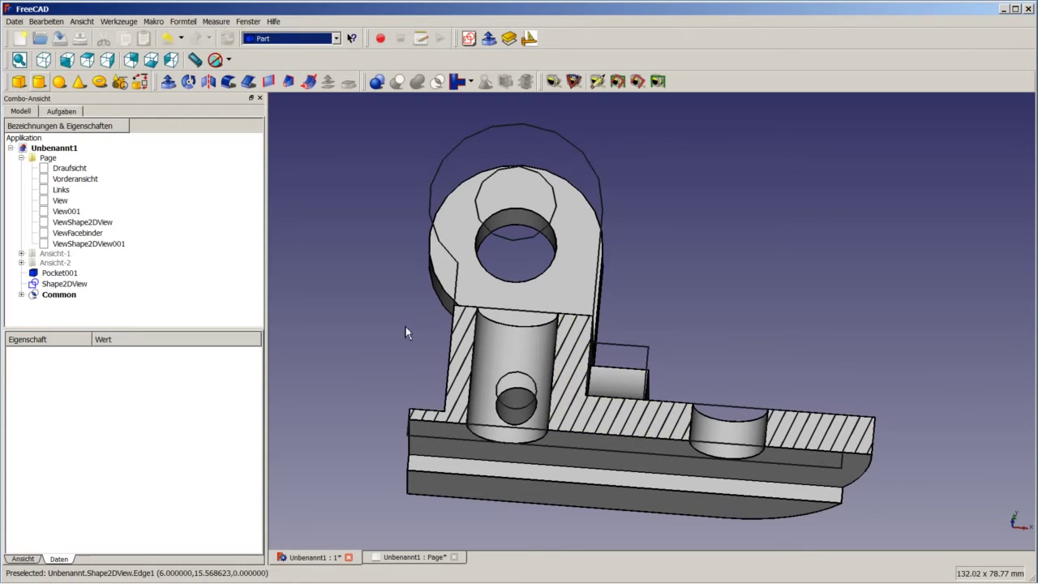
Insert a Drawing view of Common into the Page and show the A3 sheet.
left_click(47, 297)
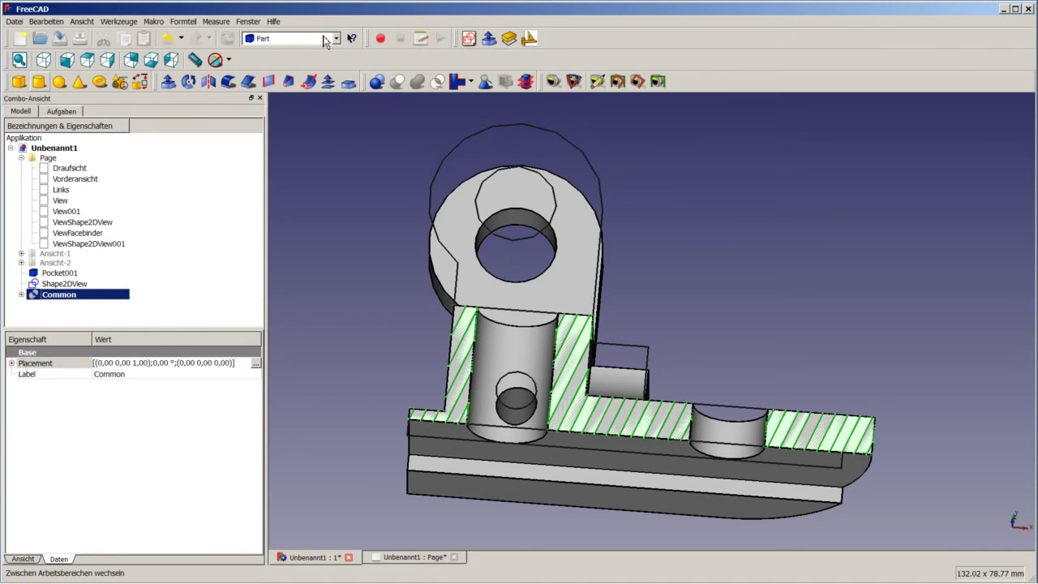
left_click(47, 157, "ctrl")
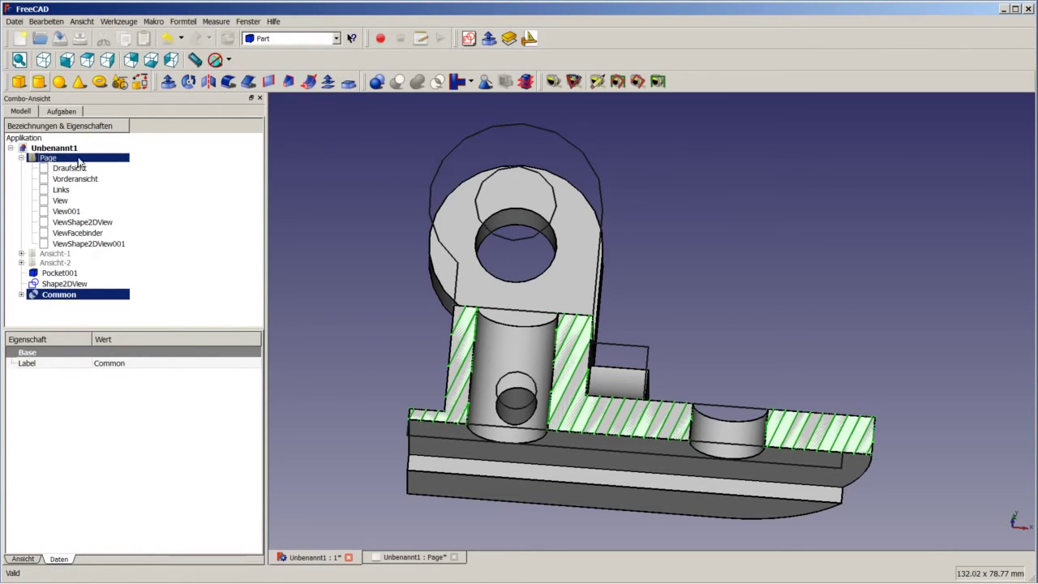
left_click(300, 44)
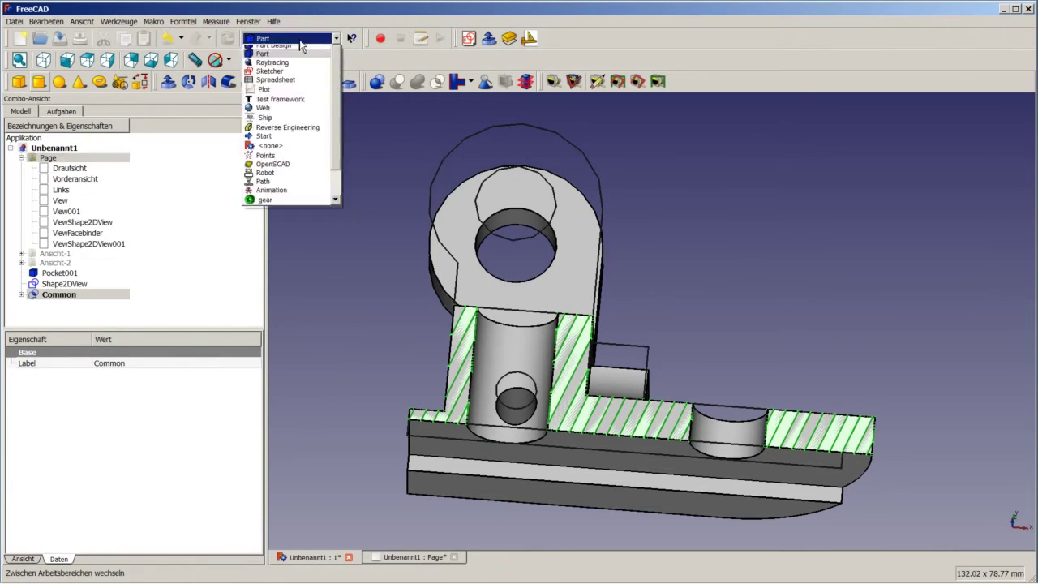
left_click(276, 79)
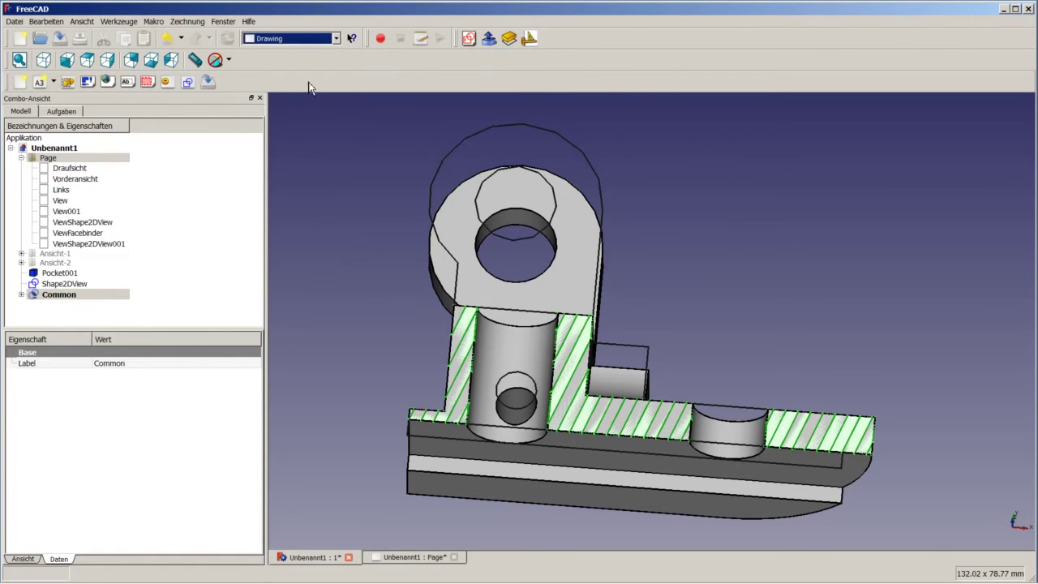
left_click(192, 84)
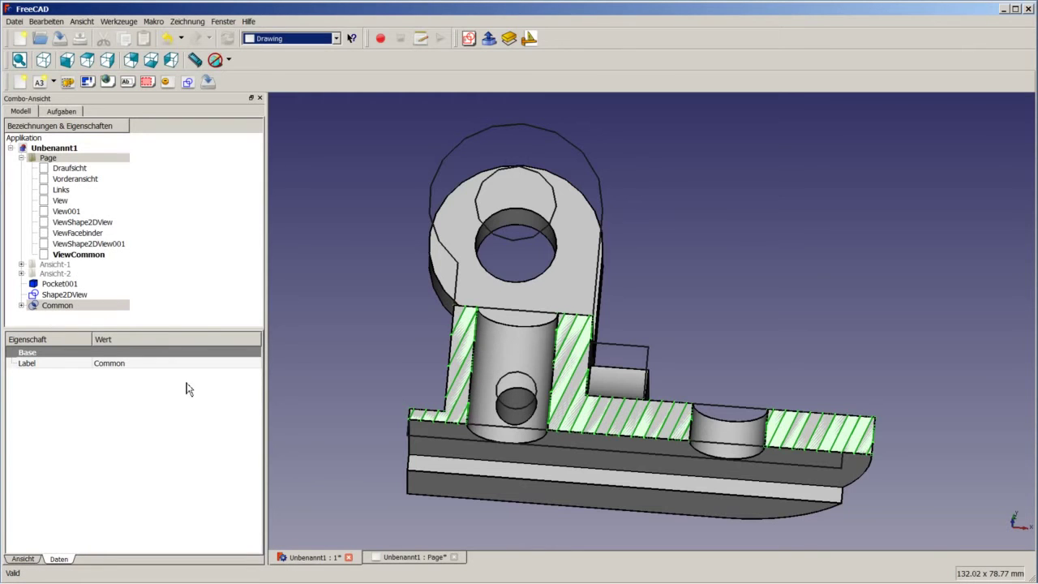
left_click(389, 556)
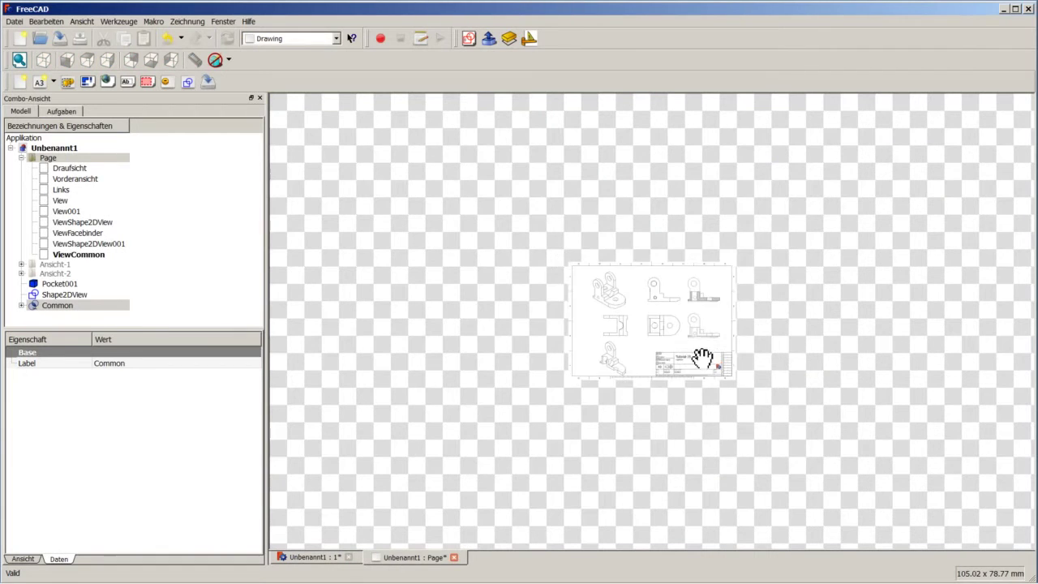
Set ViewCommon's position to X 300, Y 190 with scale 1.
scroll(758, 326, "up", 3)
scroll(758, 327, "up", 3)
scroll(758, 327, "up", 3)
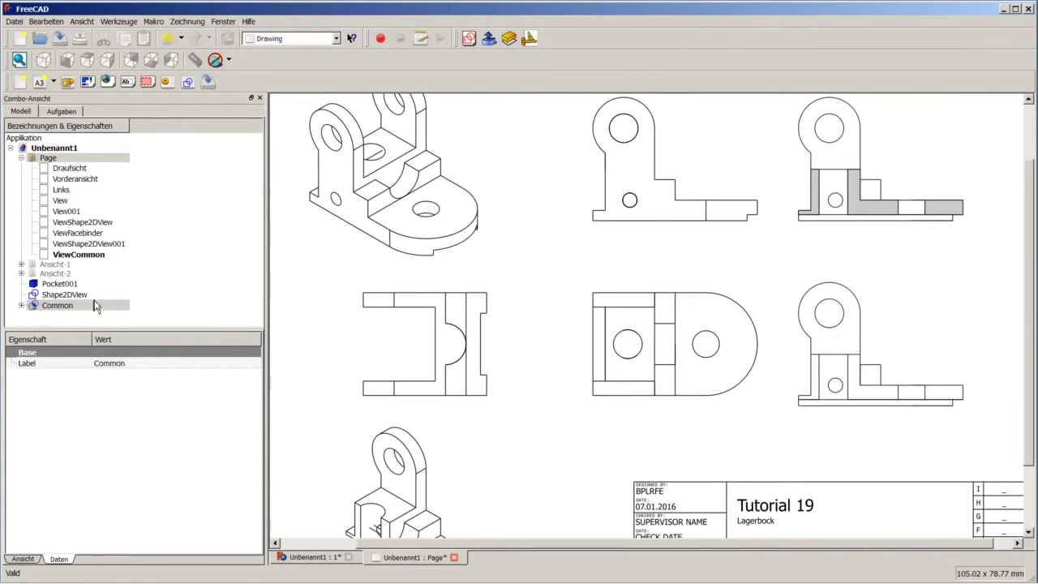
left_click(70, 244)
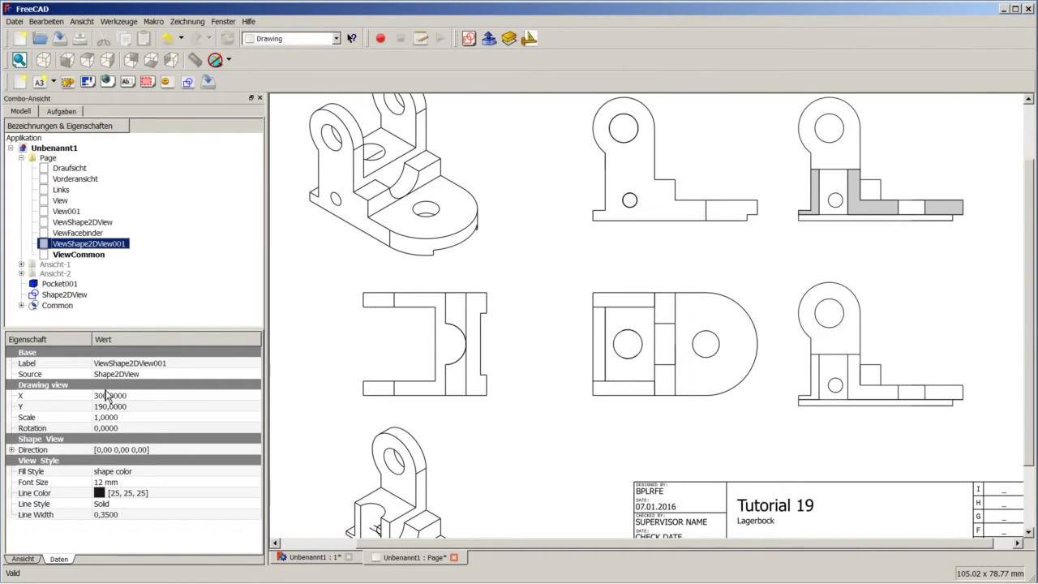
left_click(79, 255)
left_click(136, 396)
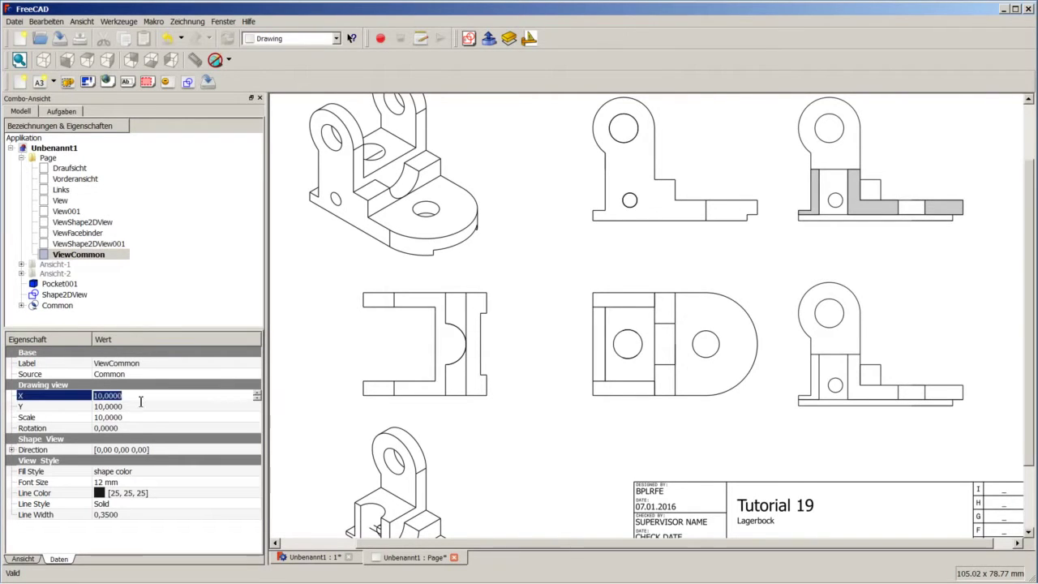
type("300")
key("Tab")
type("19")
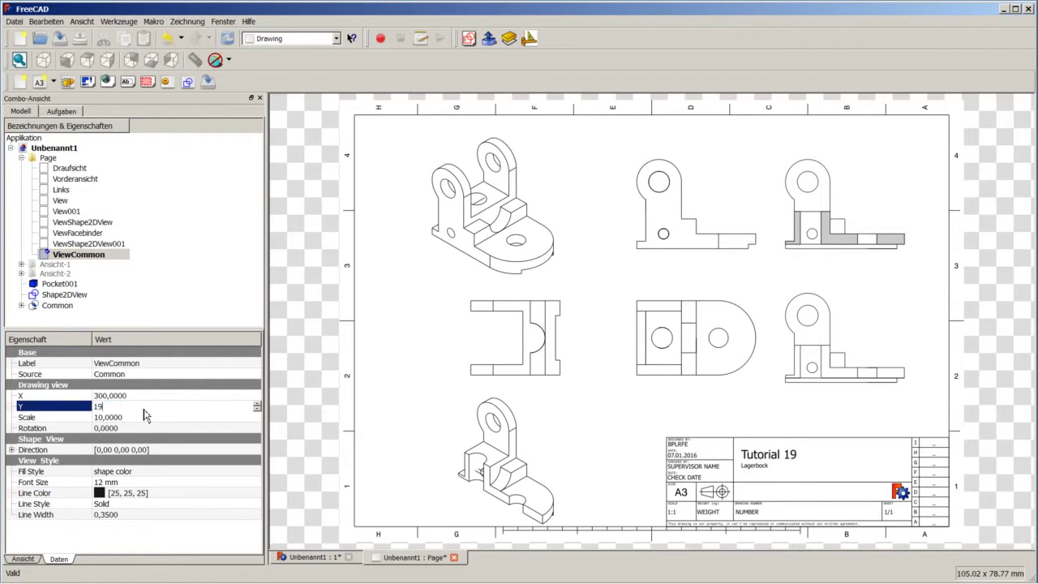
key("Tab")
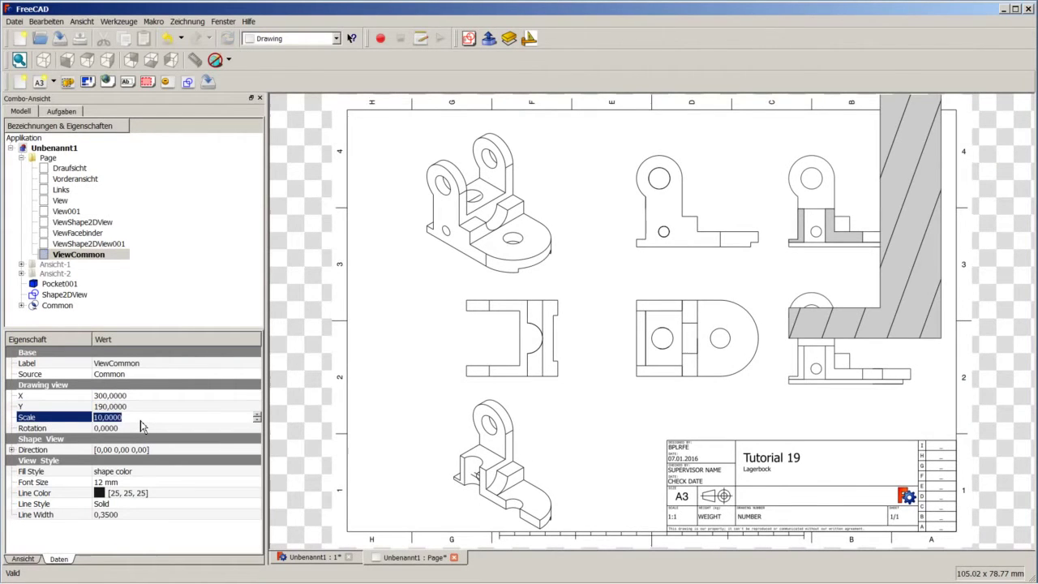
type("1")
left_click(142, 407)
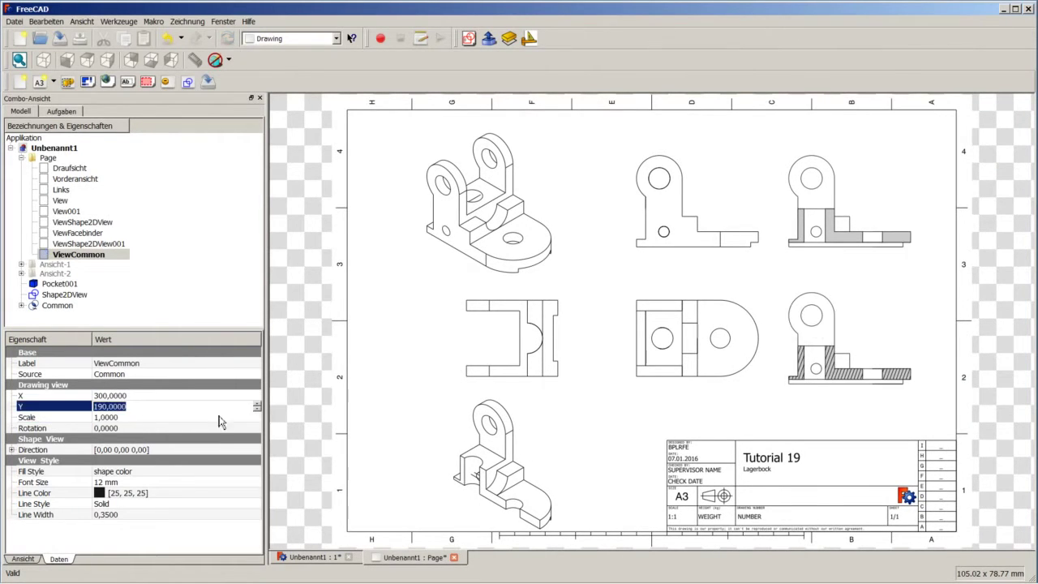
scroll(839, 318, "down", 1)
scroll(938, 352, "up", 2)
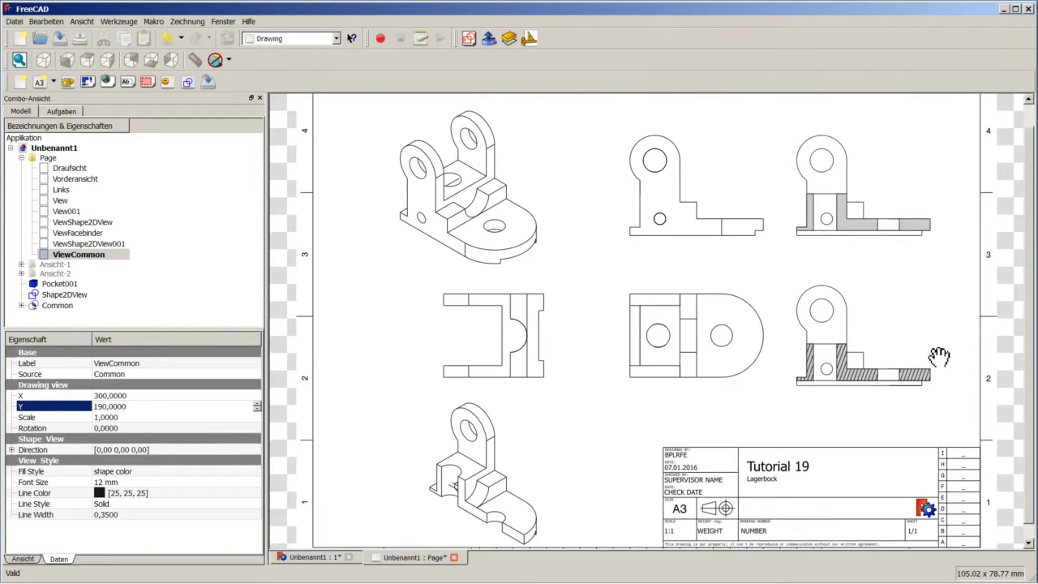
scroll(927, 405, "up", 2)
scroll(974, 423, "up", 2)
scroll(974, 423, "up", 2)
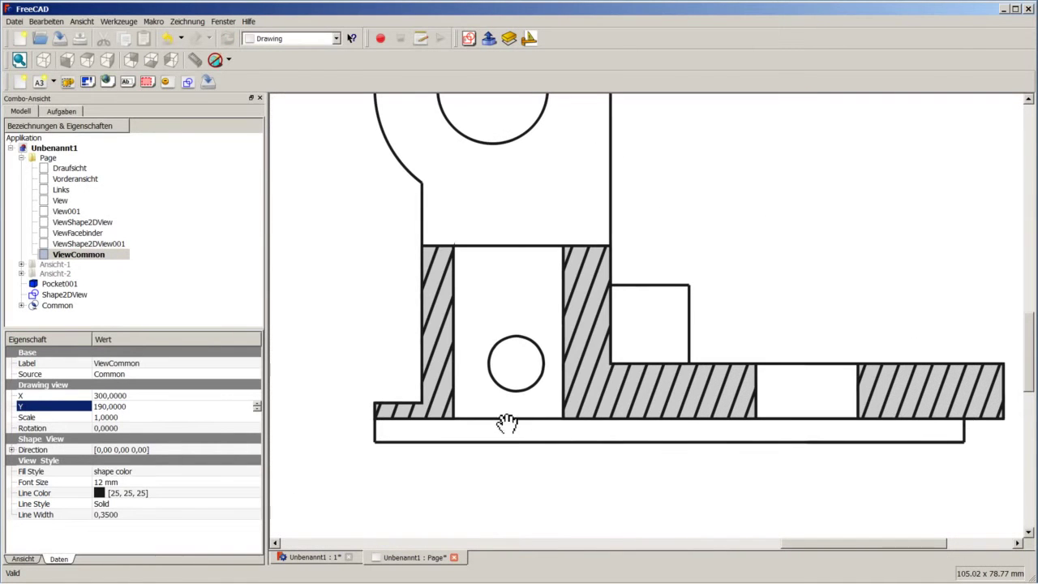
Set ViewCommon's Fill Style to 'simple'.
left_click(429, 417)
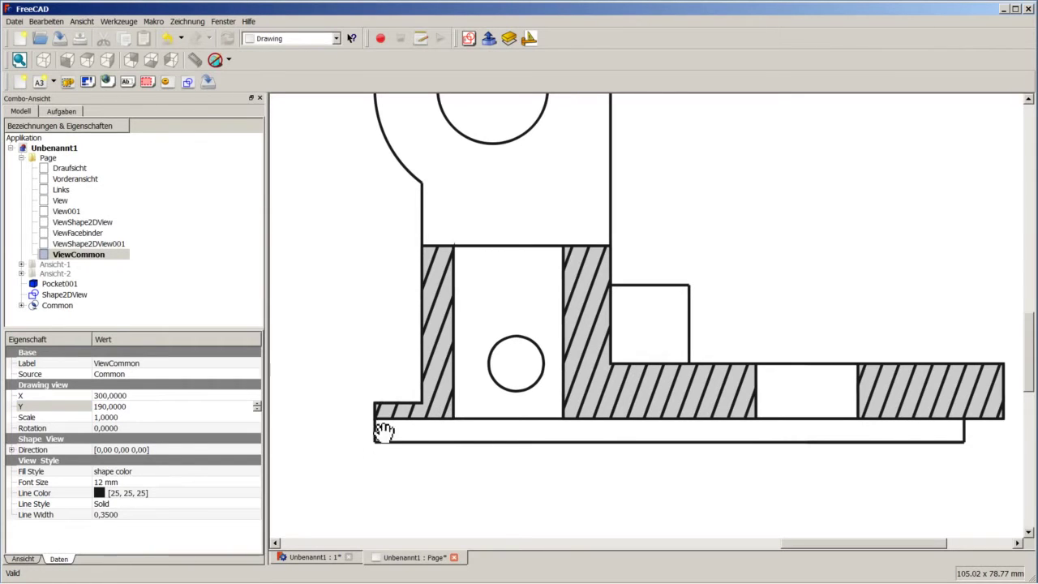
left_click(142, 472)
left_click(143, 474)
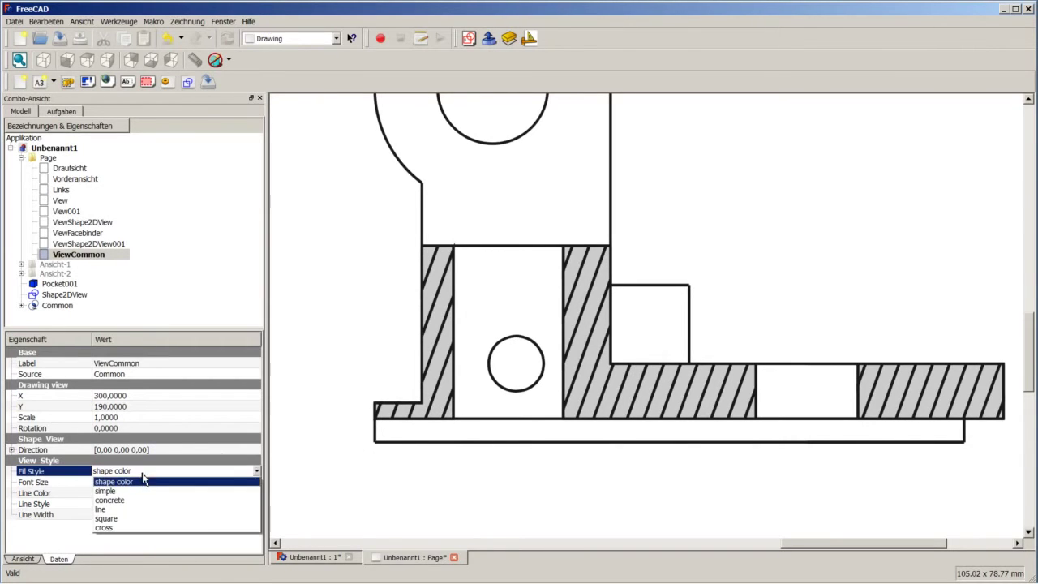
Zoom in on the sheet to check the hatching on the lower-right section.
scroll(313, 499, "down", 5)
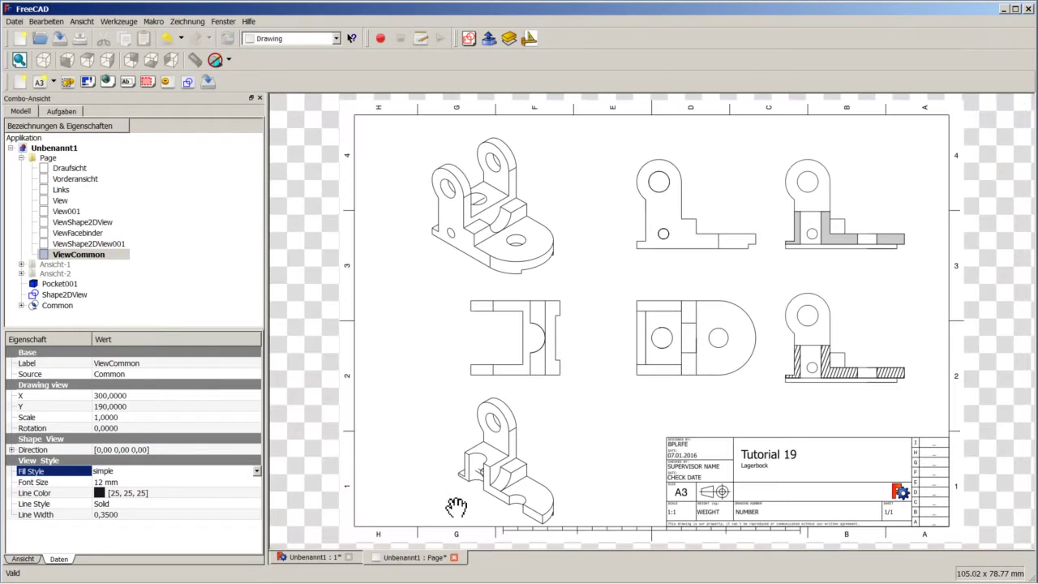
scroll(909, 361, "up", 3)
scroll(910, 347, "up", 3)
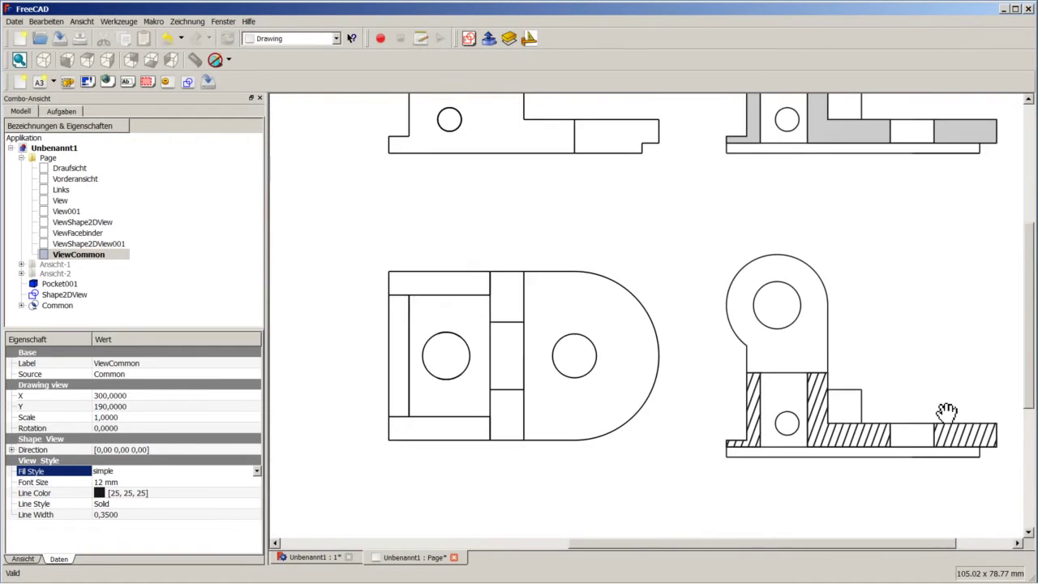
scroll(943, 350, "up", 3)
scroll(938, 445, "up", 2)
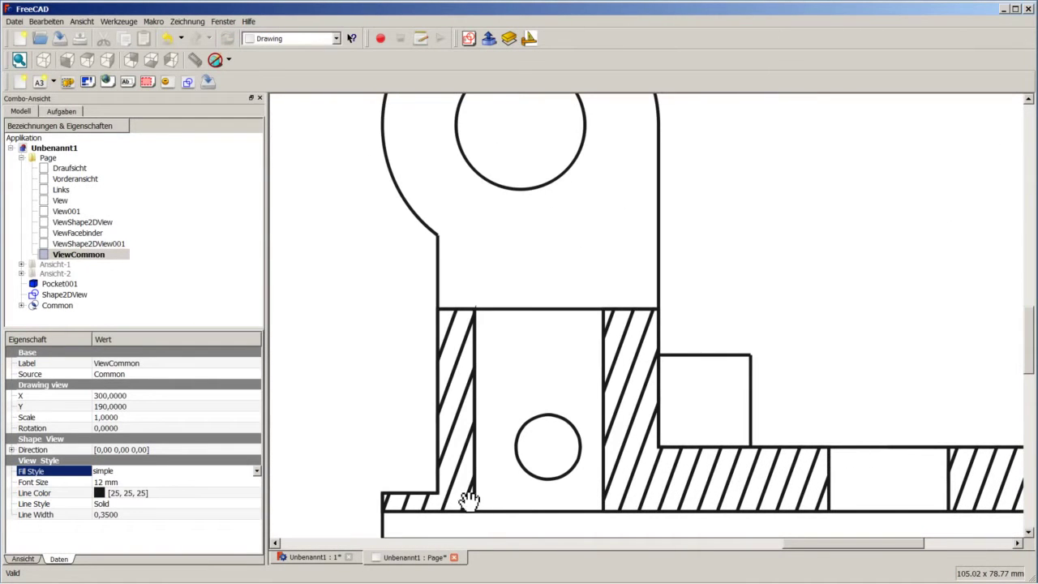
scroll(499, 486, "up", 1)
scroll(499, 487, "up", 1)
scroll(618, 517, "down", 3)
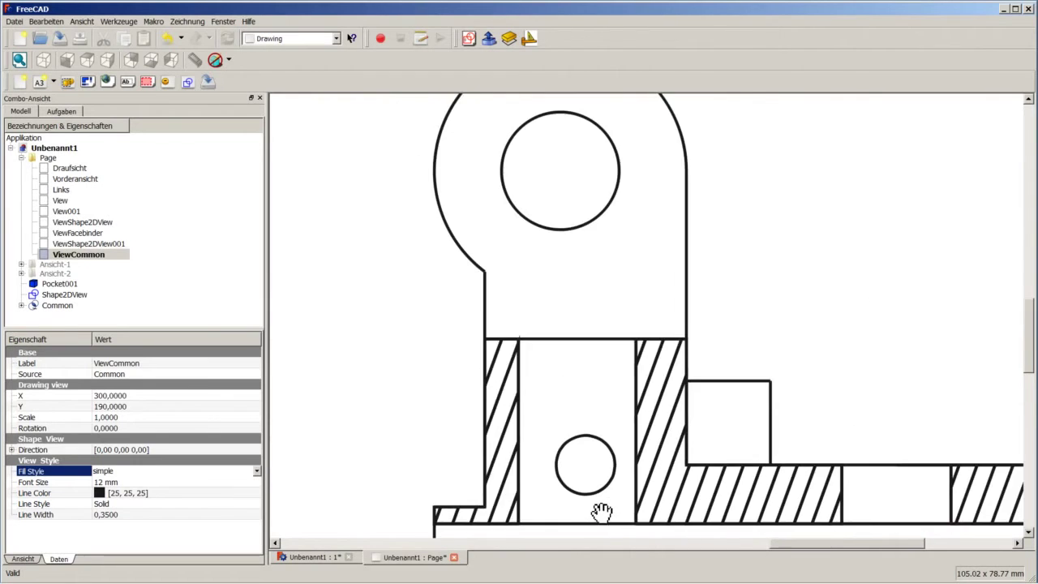
scroll(604, 507, "down", 2)
scroll(601, 504, "down", 2)
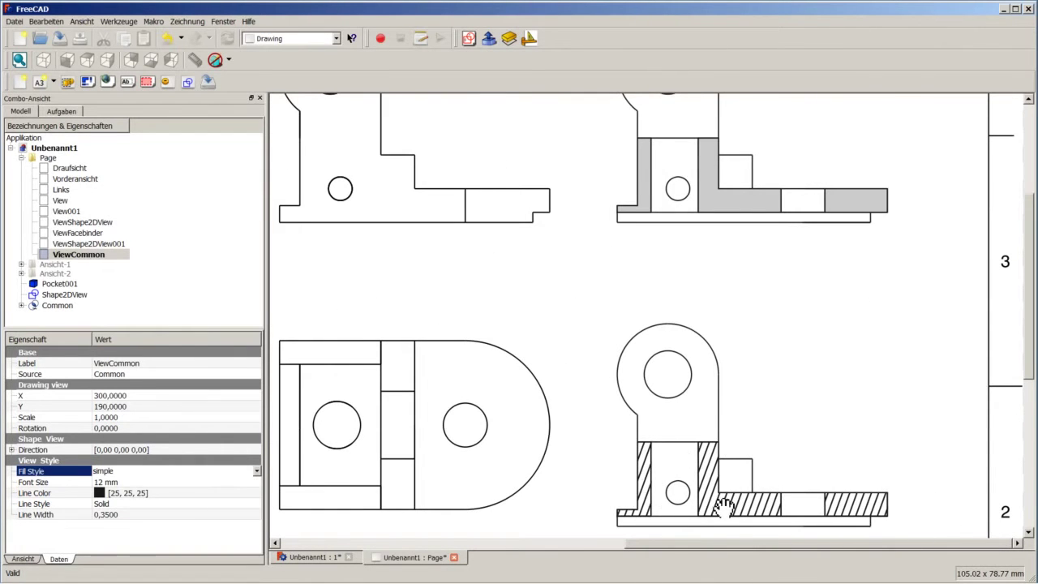
scroll(617, 454, "down", 1)
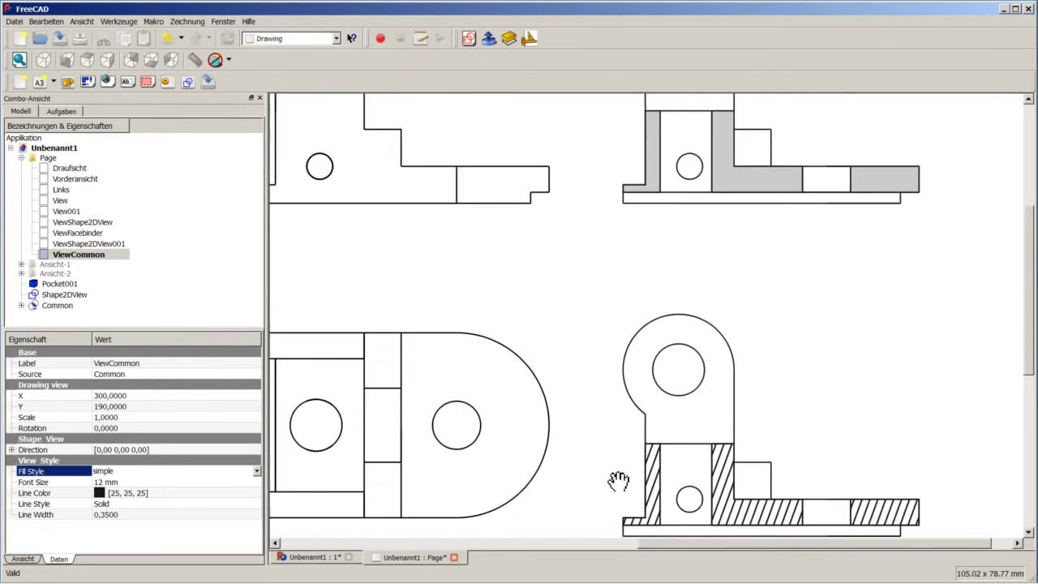
scroll(617, 417, "down", 2)
scroll(618, 417, "down", 2)
scroll(890, 485, "up", 1)
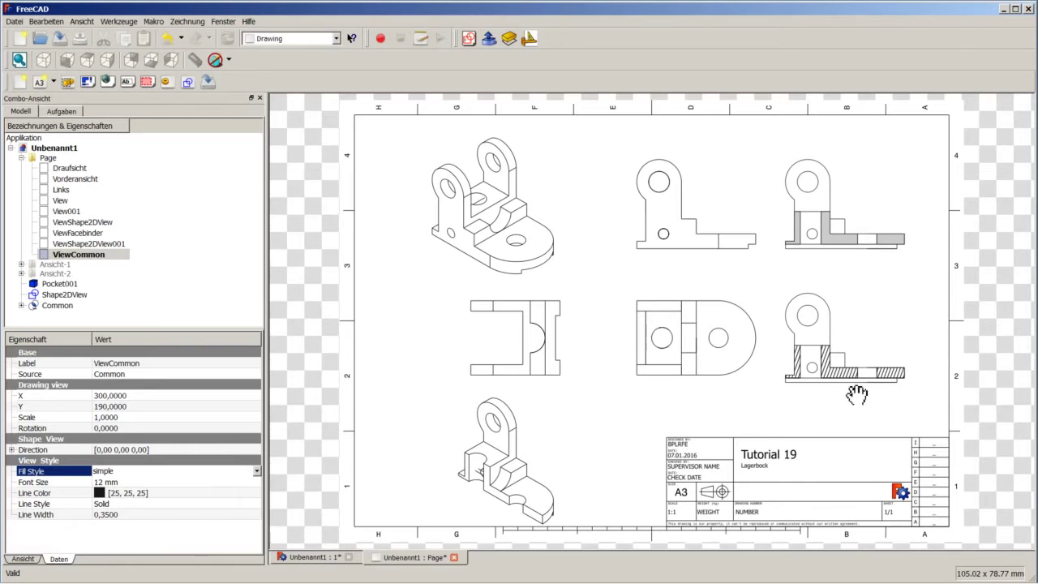
left_click(942, 472)
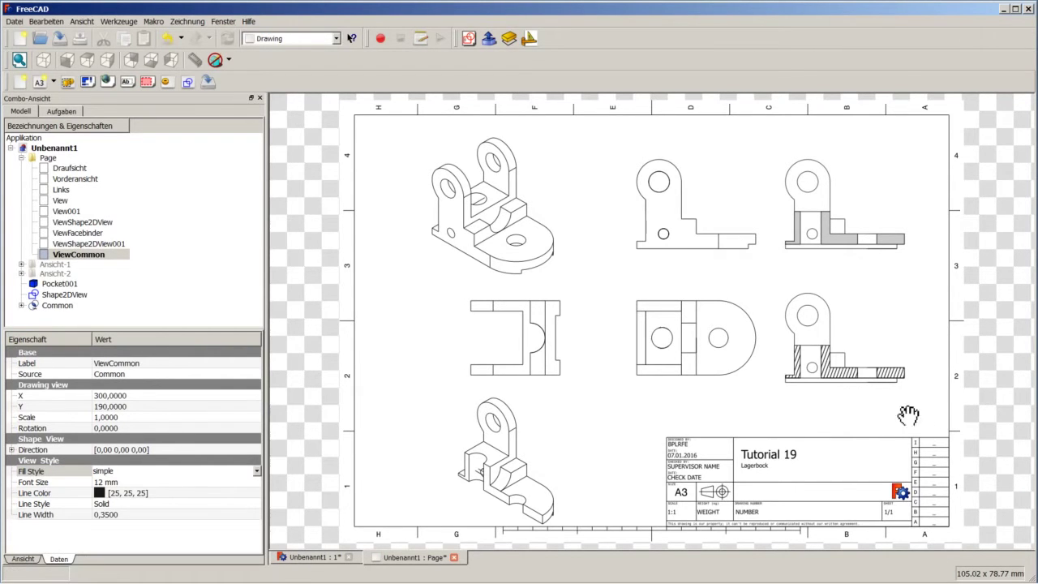
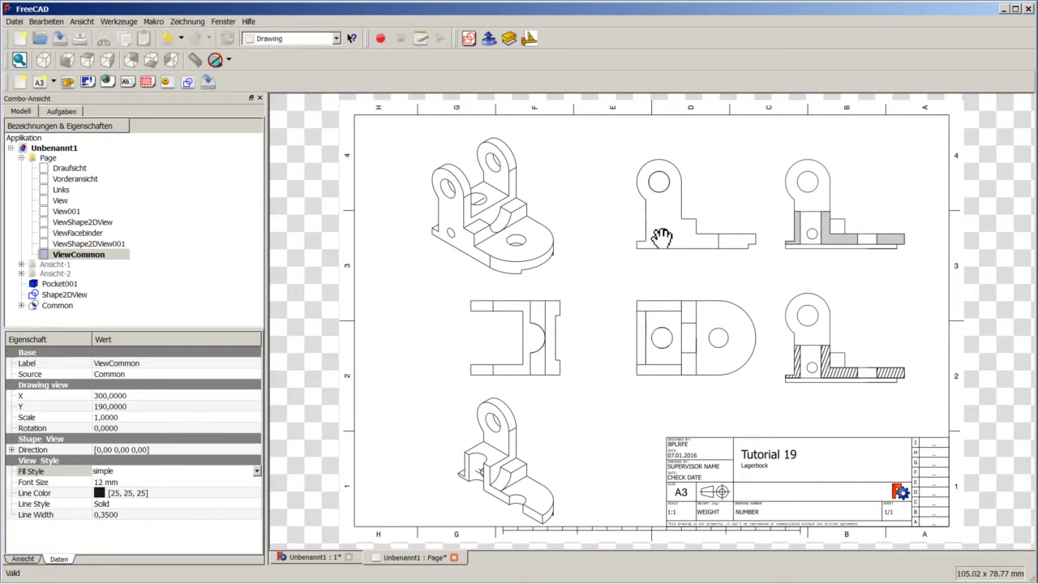
Delete the Vorderansicht view from the drawing page.
left_click(82, 169)
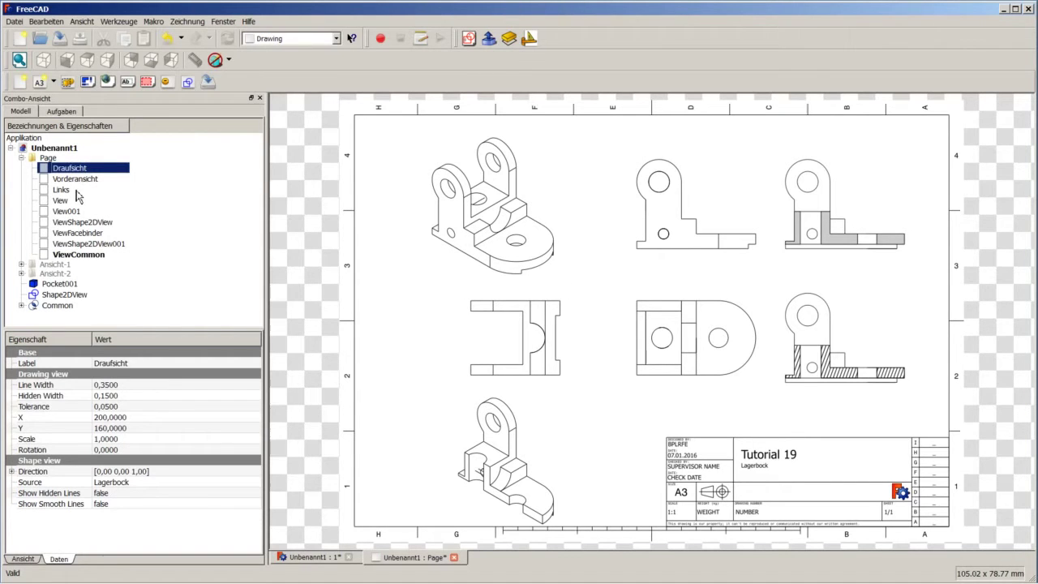
left_click(77, 180)
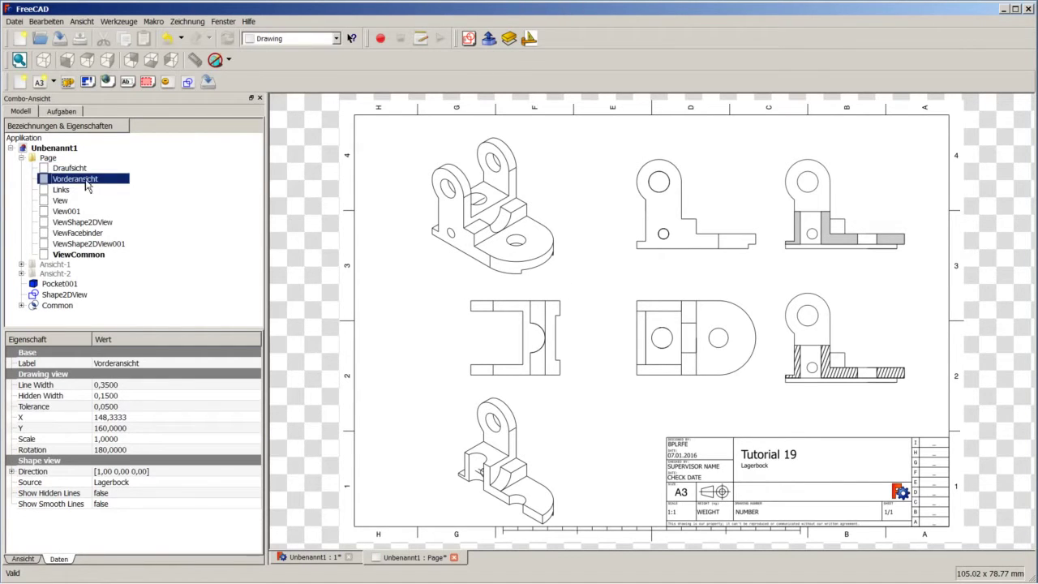
right_click(87, 185)
left_click(112, 314)
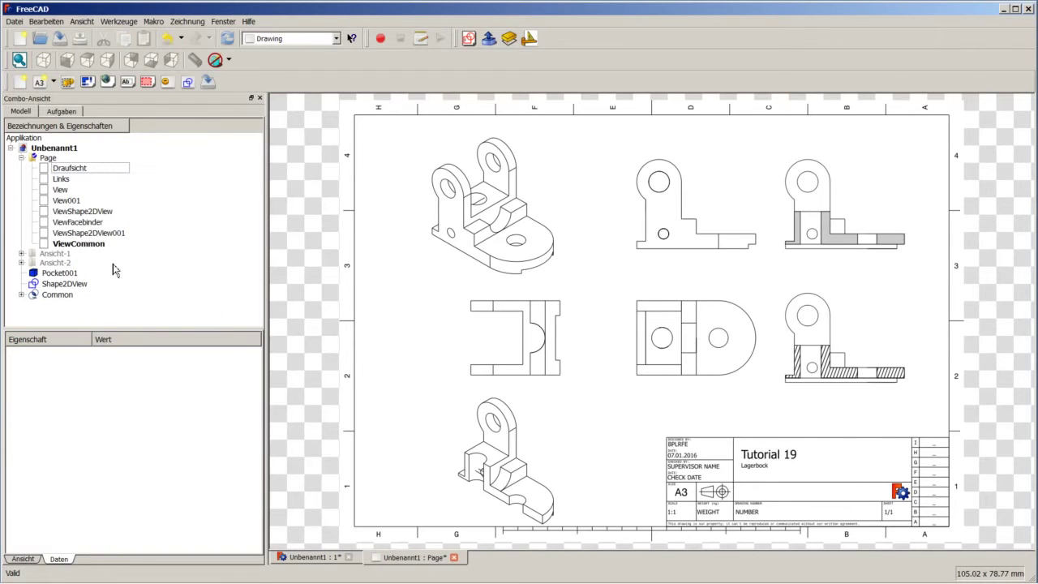
Select the six views from View through ViewCommon and delete them.
left_click(60, 190)
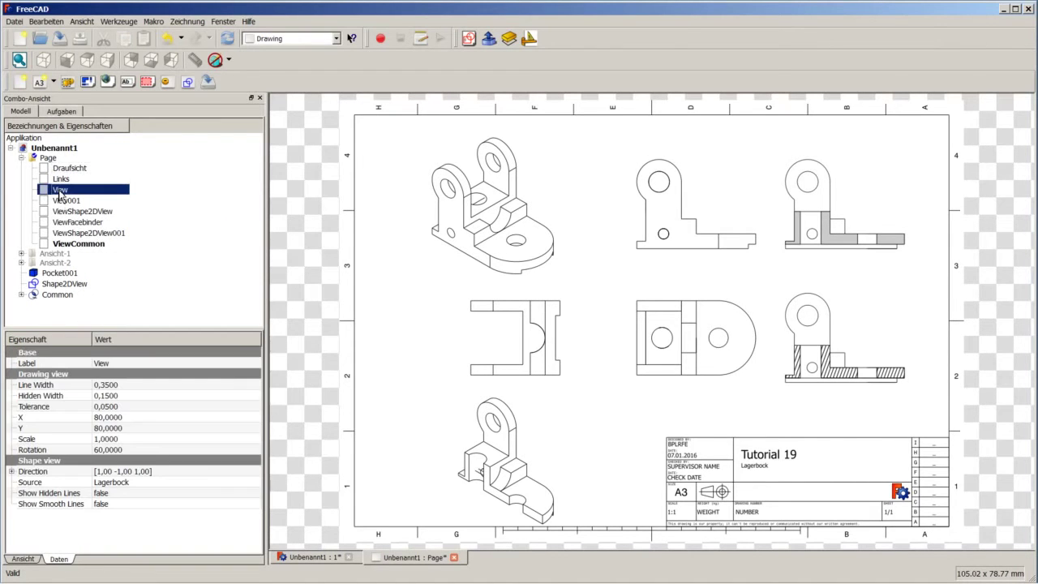
left_click(64, 244, "shift")
right_click(64, 250)
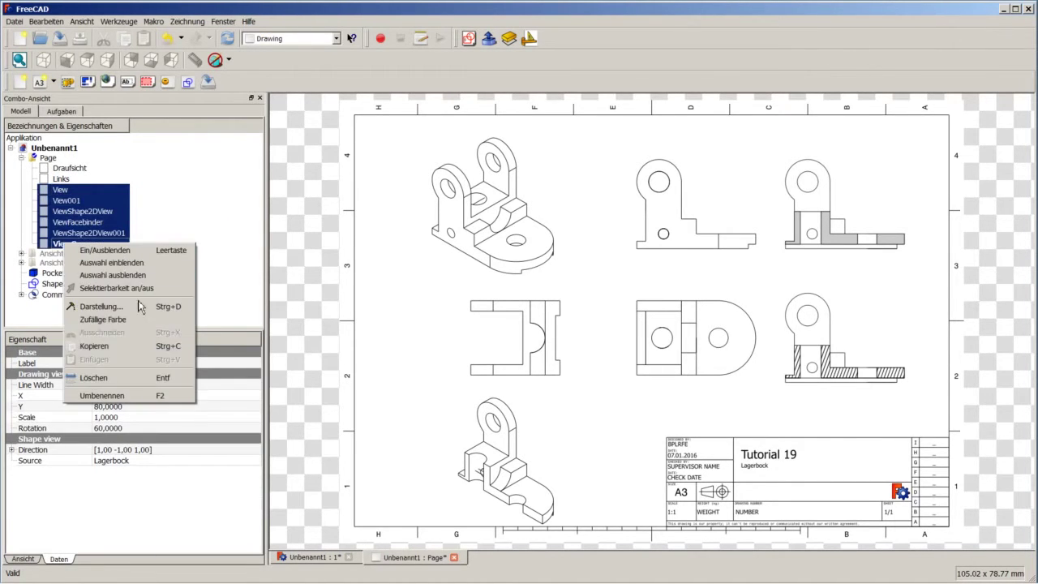
left_click(122, 379)
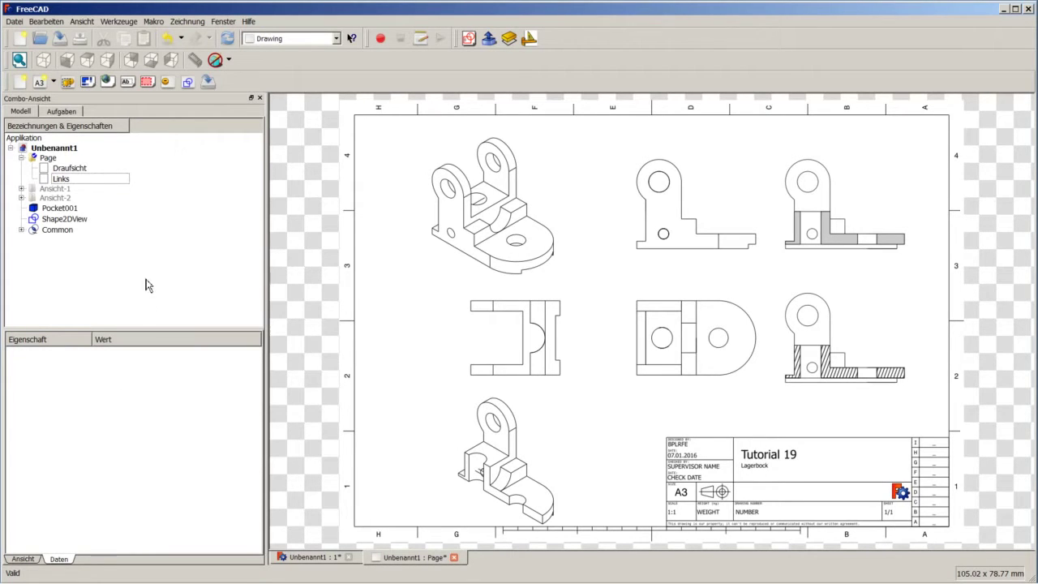
Delete Ansicht-2 through Common and confirm despite dependent objects.
left_click(53, 191)
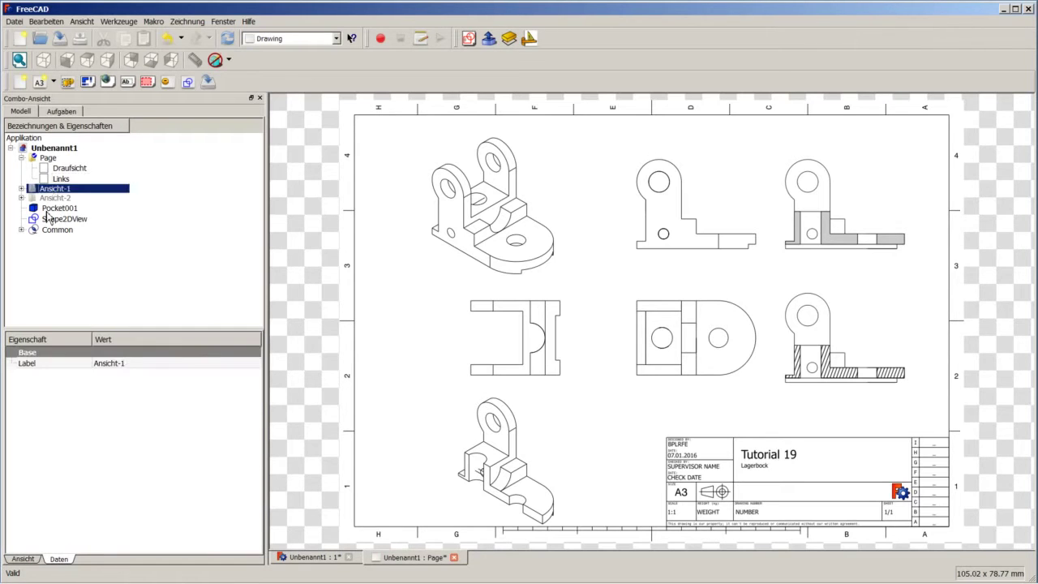
left_click(57, 230, "shift")
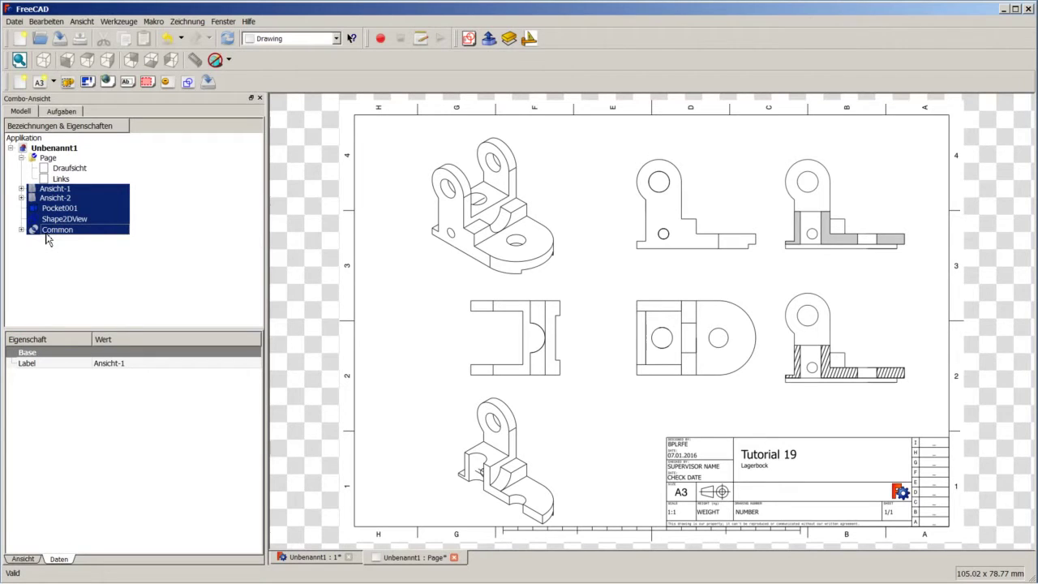
left_click(53, 197)
left_click(52, 231, "shift")
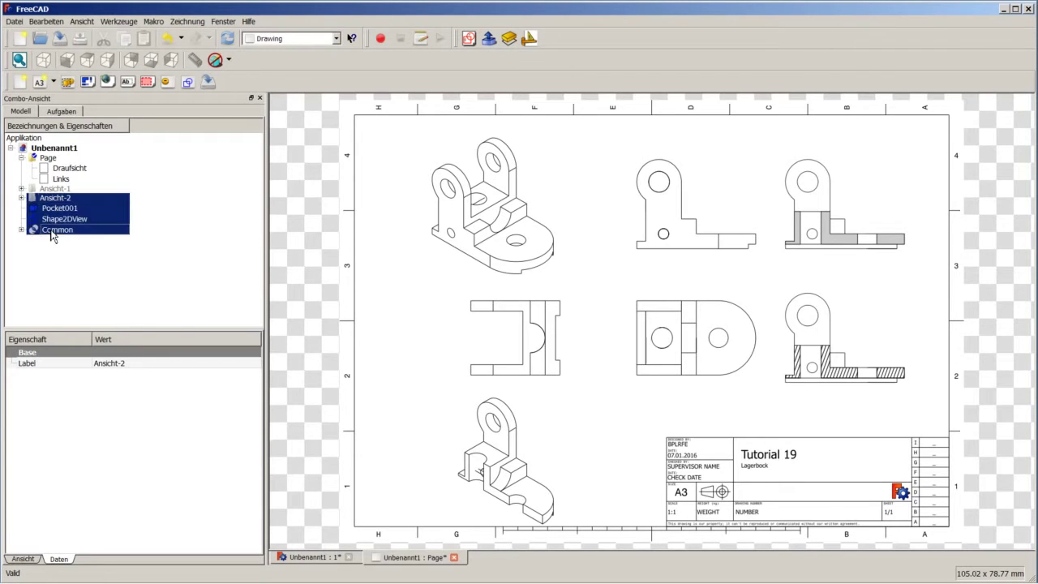
right_click(51, 231)
left_click(91, 363)
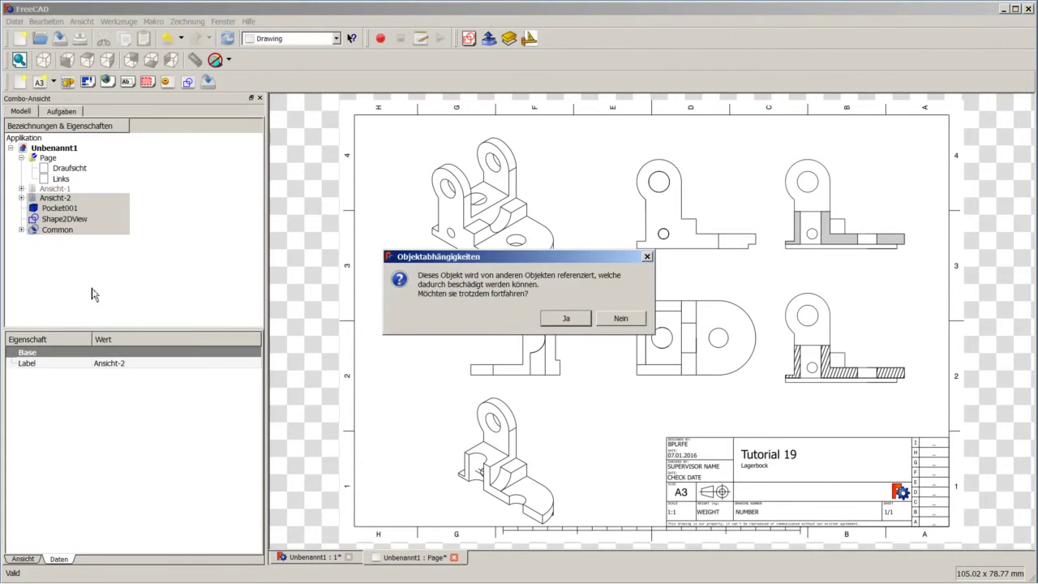
left_click(565, 318)
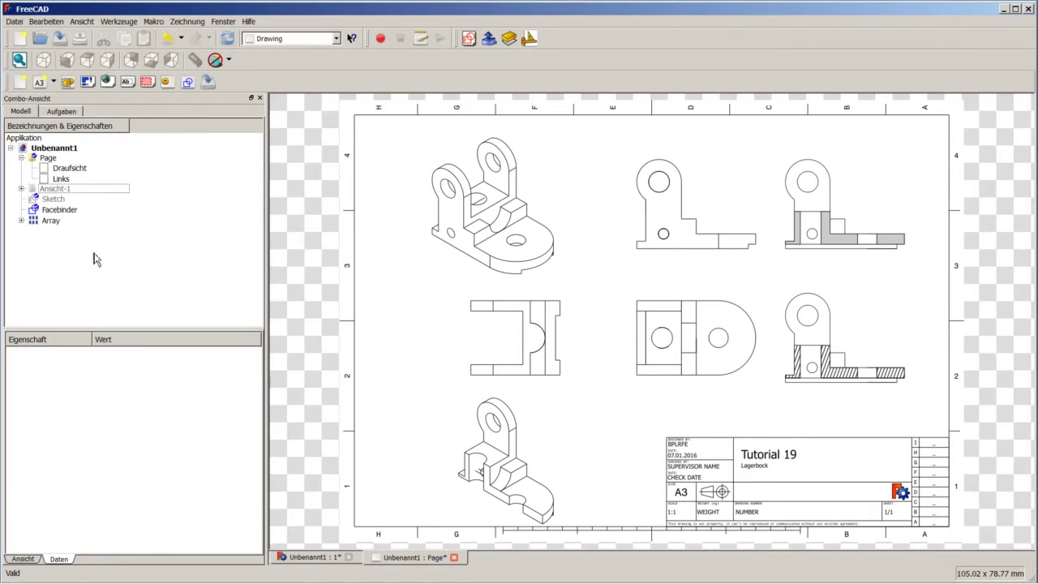
Delete the Sketch, Facebinder, Array, Pad and Sketch001 objects.
left_click(48, 201)
left_click(50, 220, "shift")
right_click(50, 222)
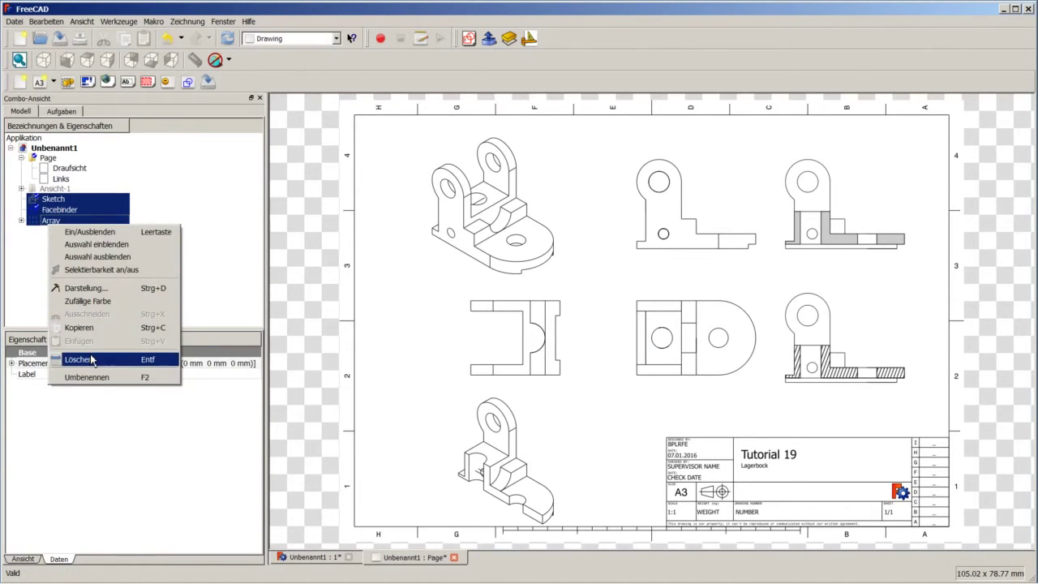
left_click(92, 360)
right_click(49, 201)
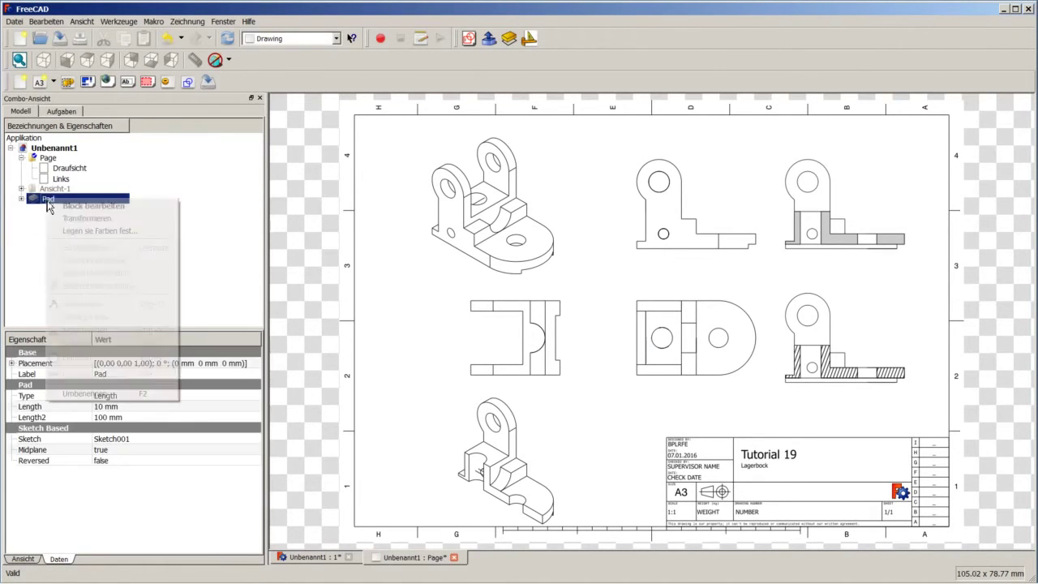
left_click(88, 378)
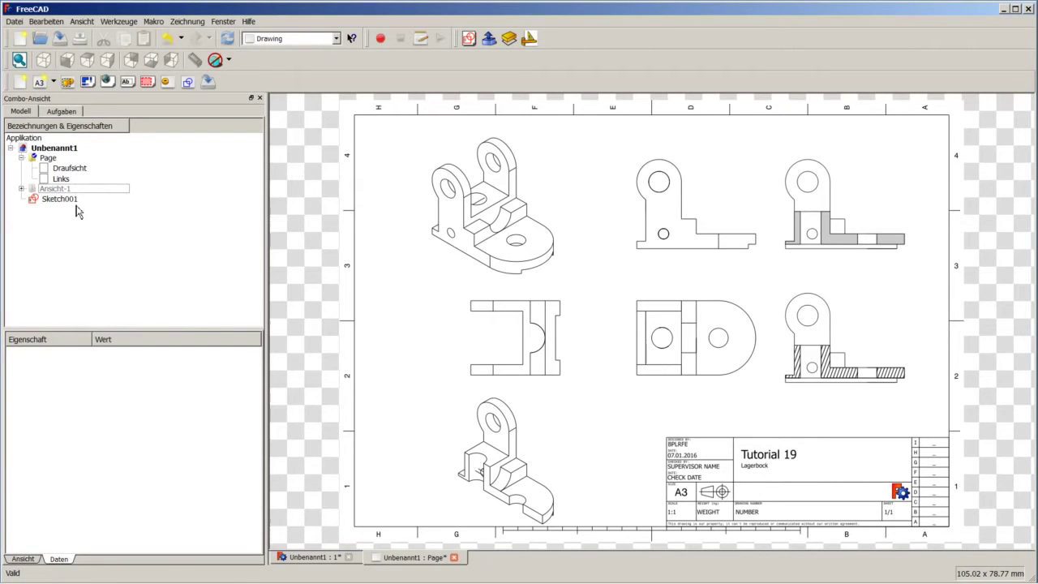
right_click(65, 200)
left_click(89, 347)
Expand Ansicht-1 to check that only Lagerbock remains inside.
left_click(57, 192)
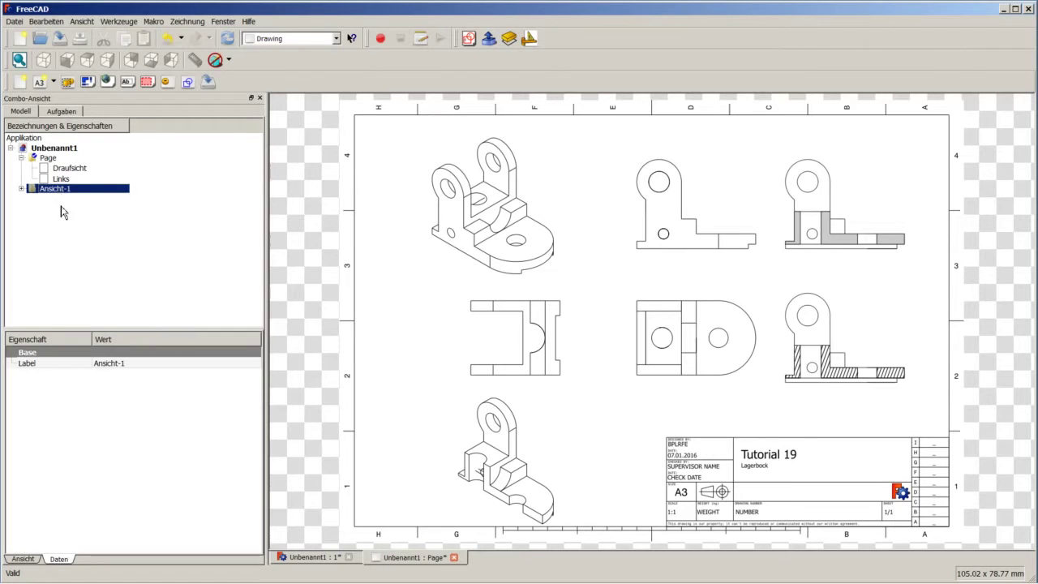
left_click(56, 232)
left_click(23, 188)
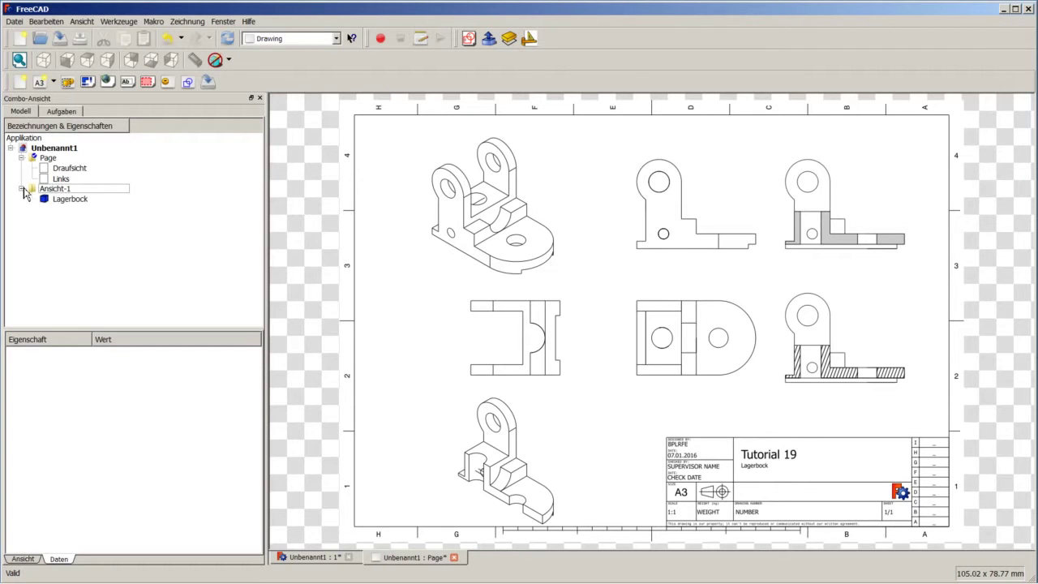
left_click(22, 188)
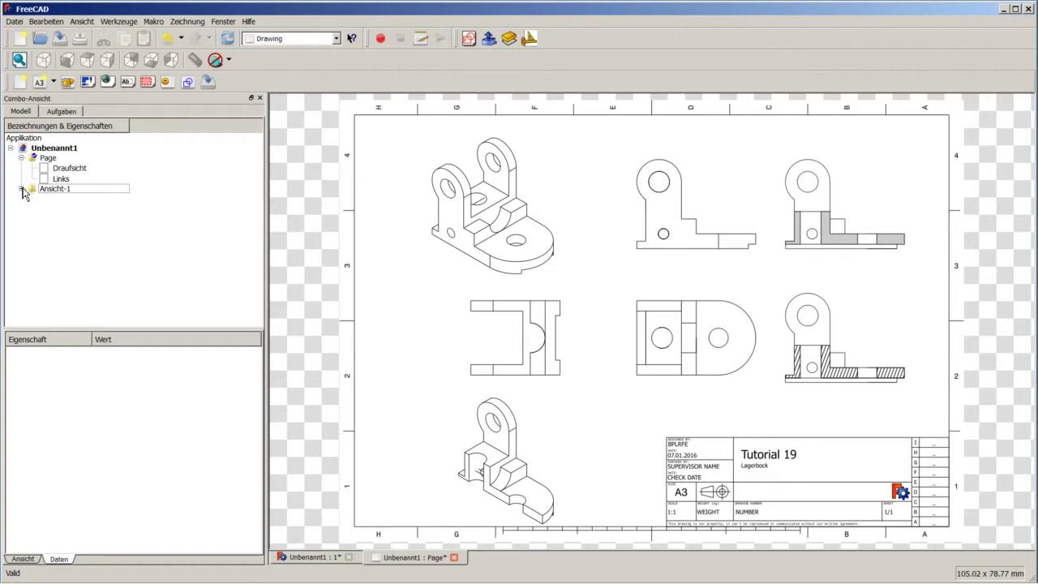
Recompute the drawing and set the Draufsicht view's X position to 80.
left_click(228, 38)
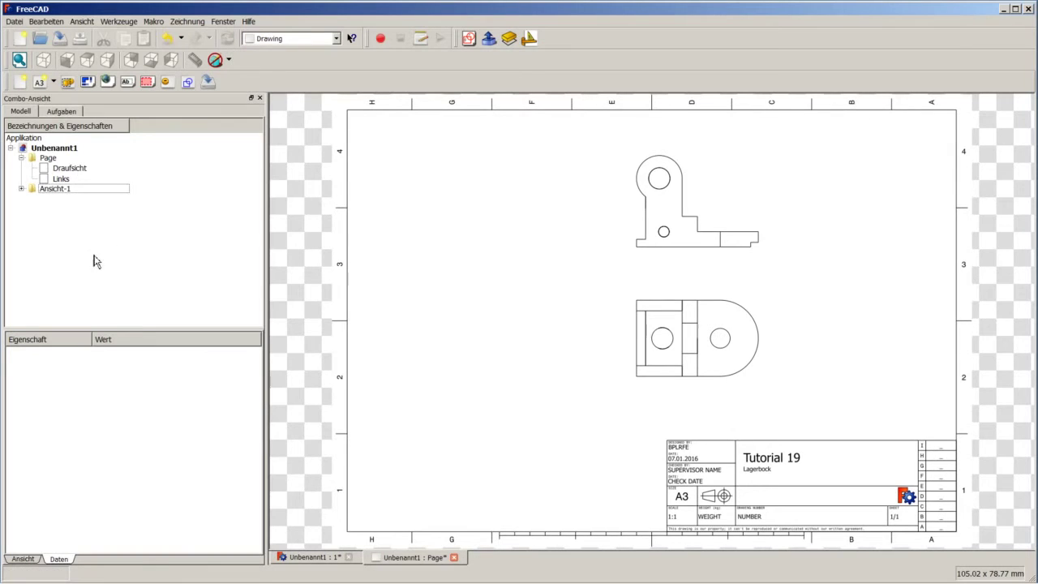
left_click(63, 168)
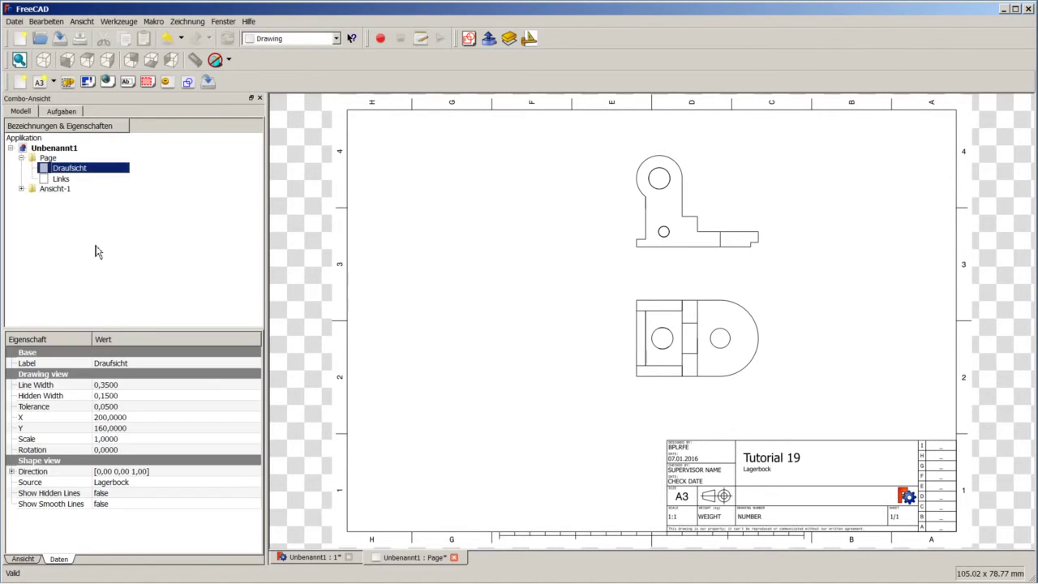
left_click(135, 433)
left_click(136, 418)
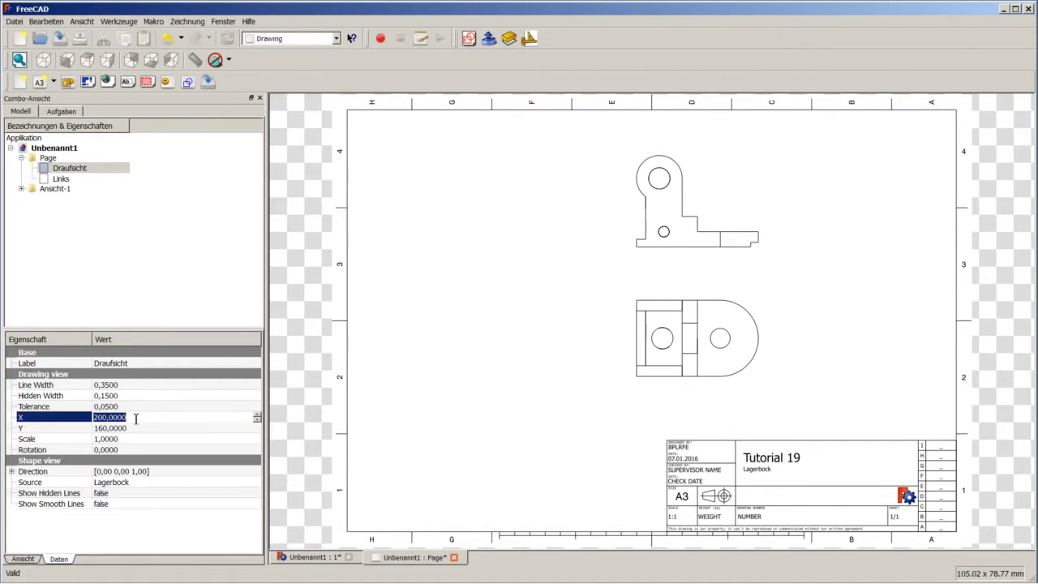
type("80")
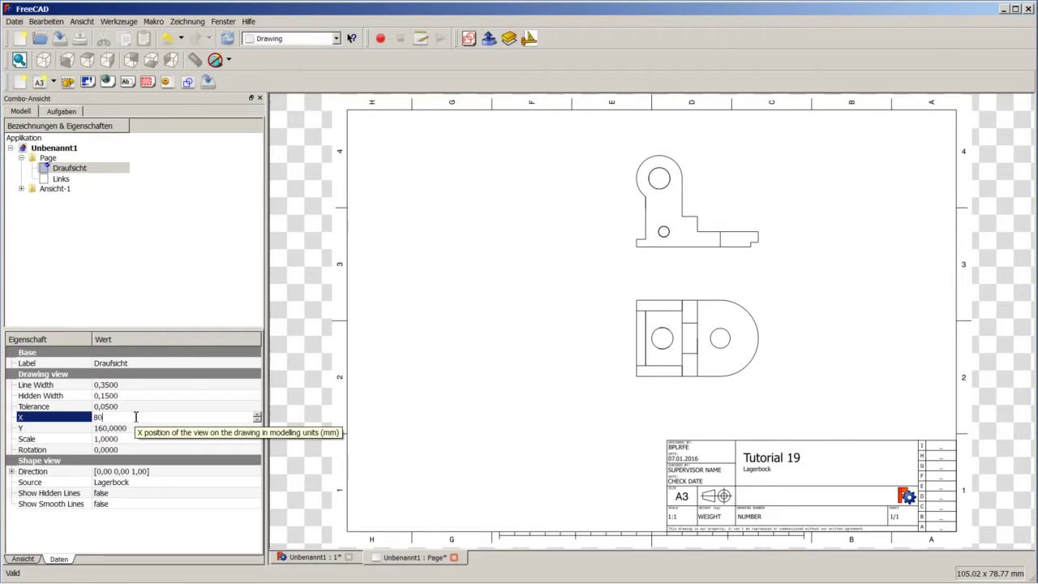
left_click(77, 180)
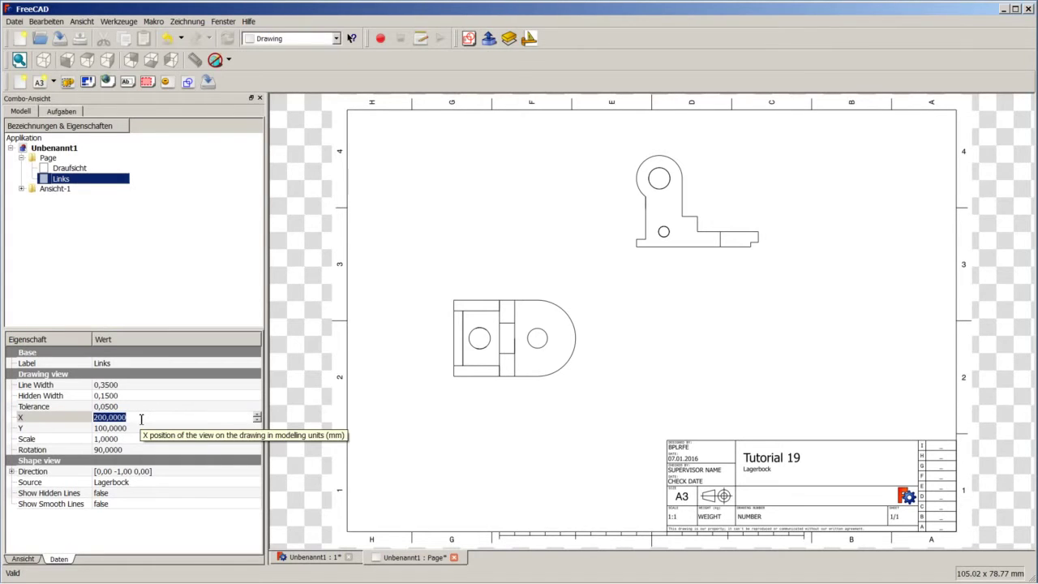
Set the Links view's X position to 80.
left_click_drag(141, 419, 116, 418)
type("80")
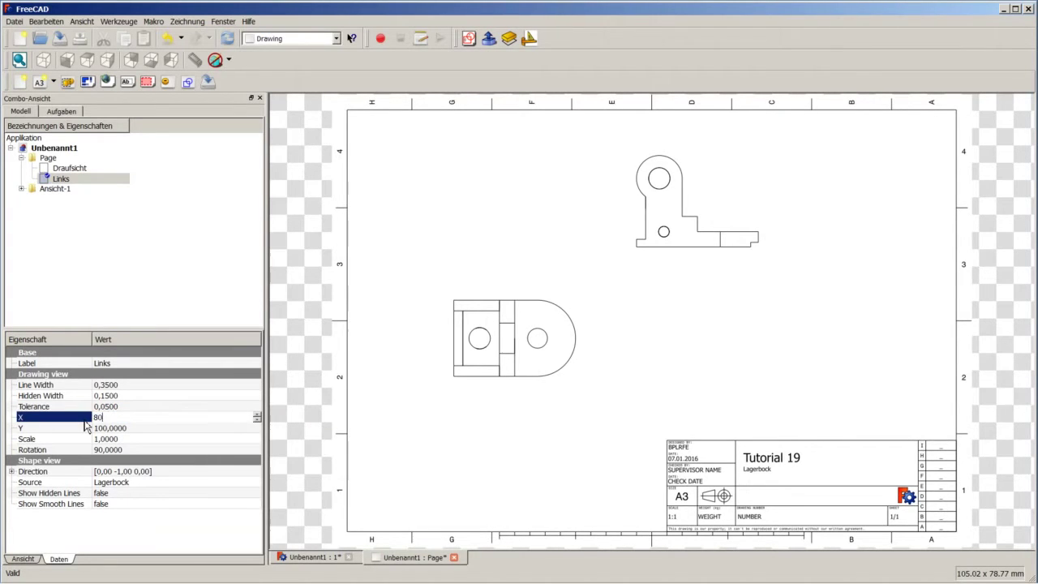
left_click(182, 280)
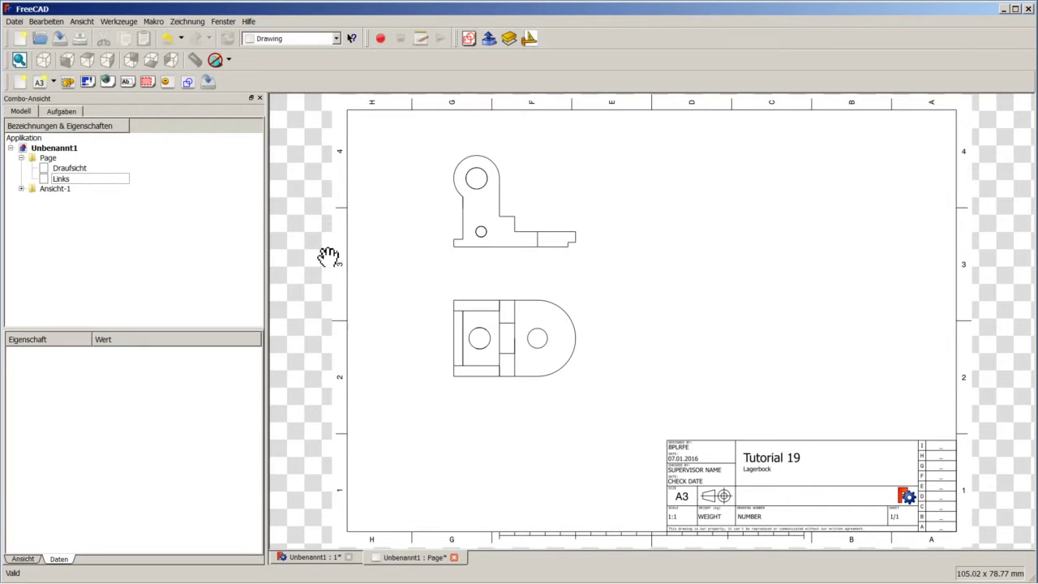
Return to the Unbenannt1 3D window, switch to Sketcher, and select the face between the lugs.
left_click(305, 558)
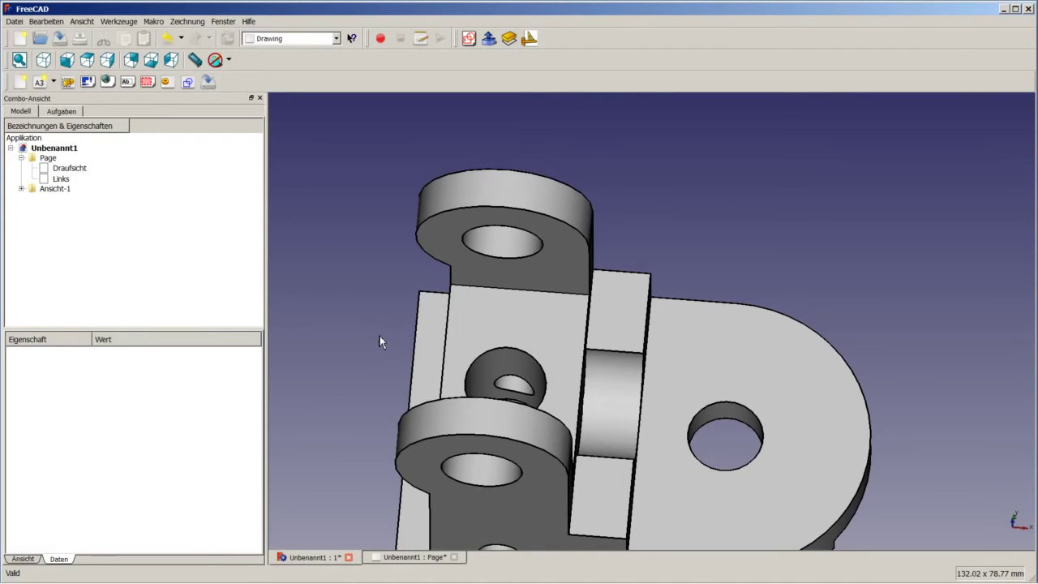
left_click(292, 38)
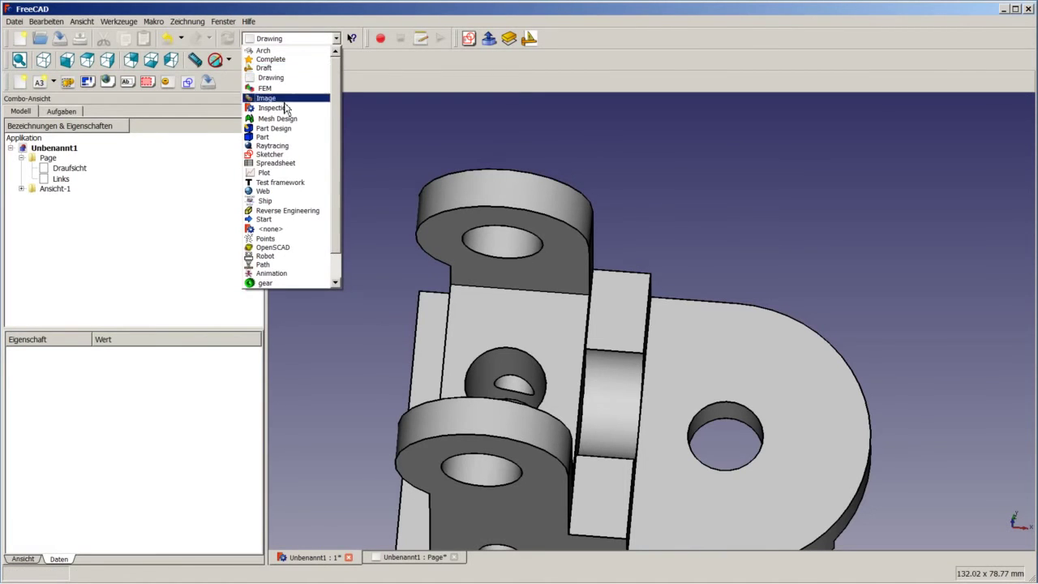
left_click(281, 156)
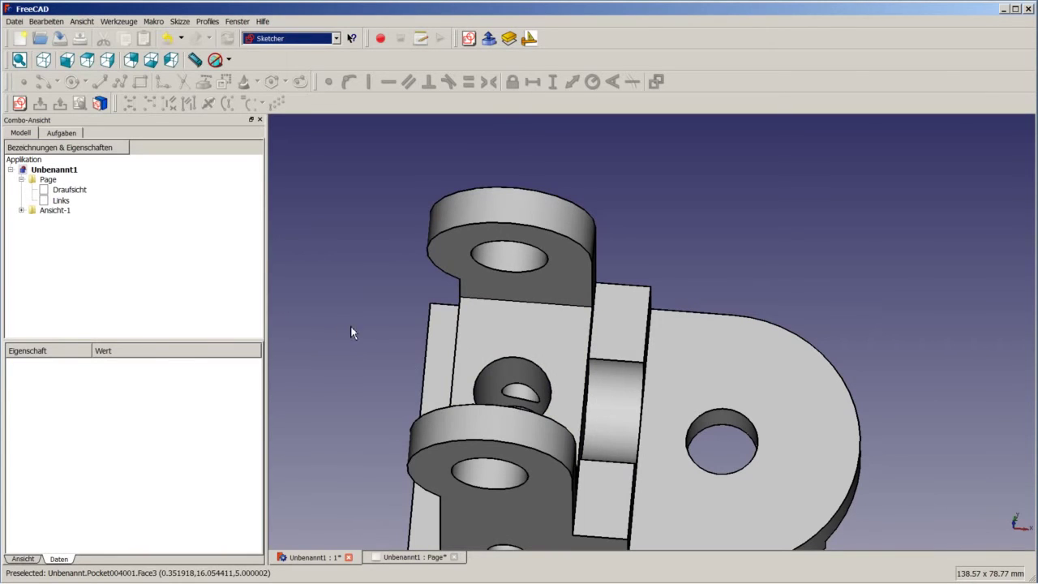
left_click(534, 332)
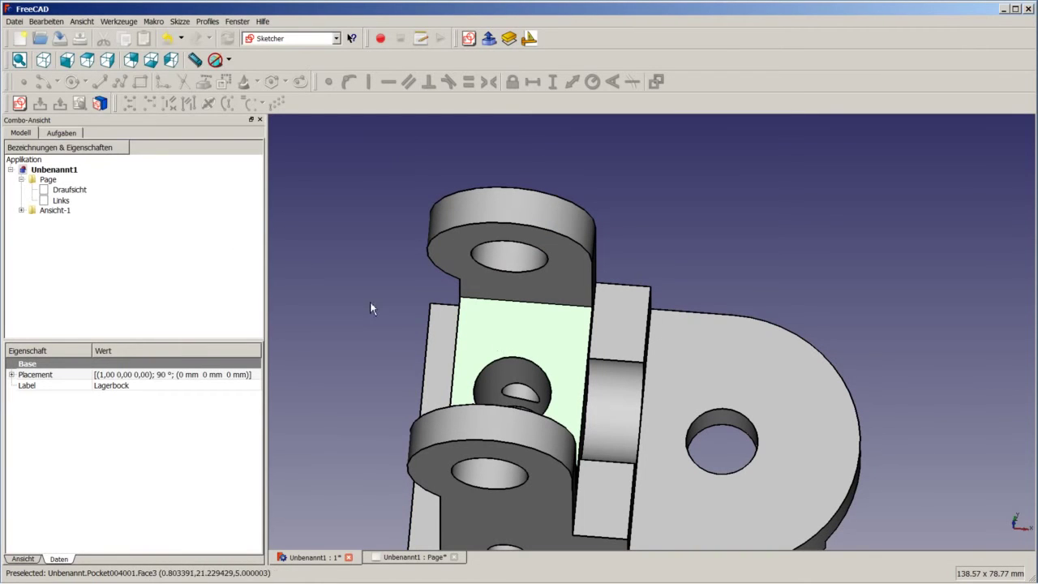
Start a sketch on the face and draw a horizontal centre line from the origin to the left end.
left_click(19, 103)
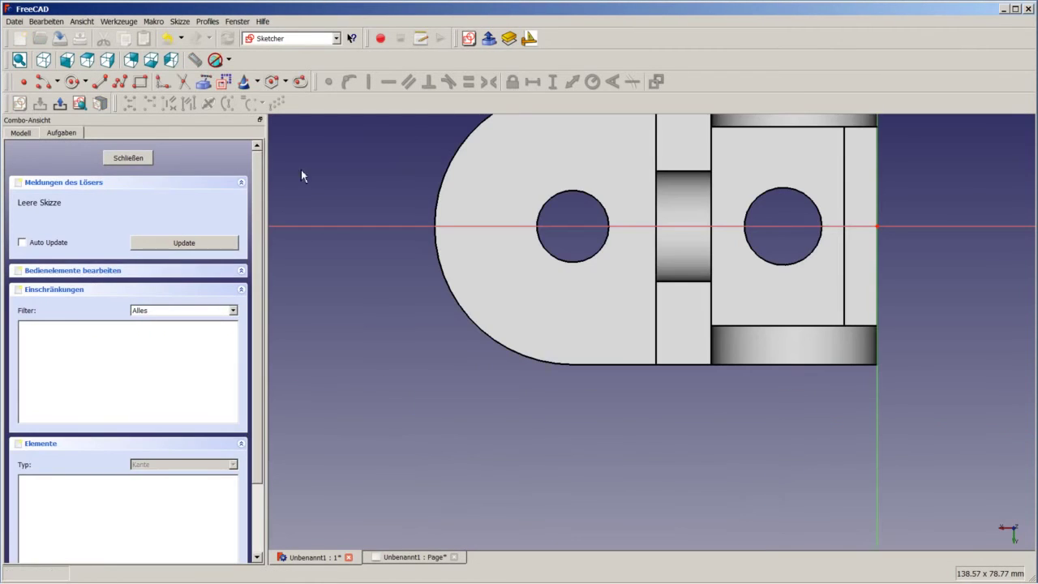
scroll(657, 178, "down", 3)
scroll(737, 162, "up", 2)
scroll(737, 162, "up", 1)
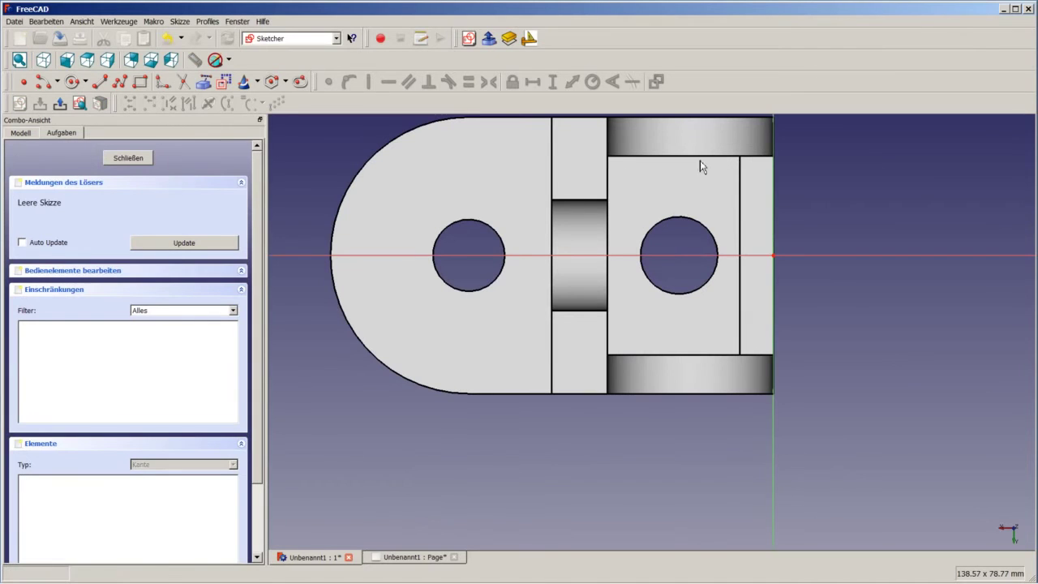
left_click(100, 81)
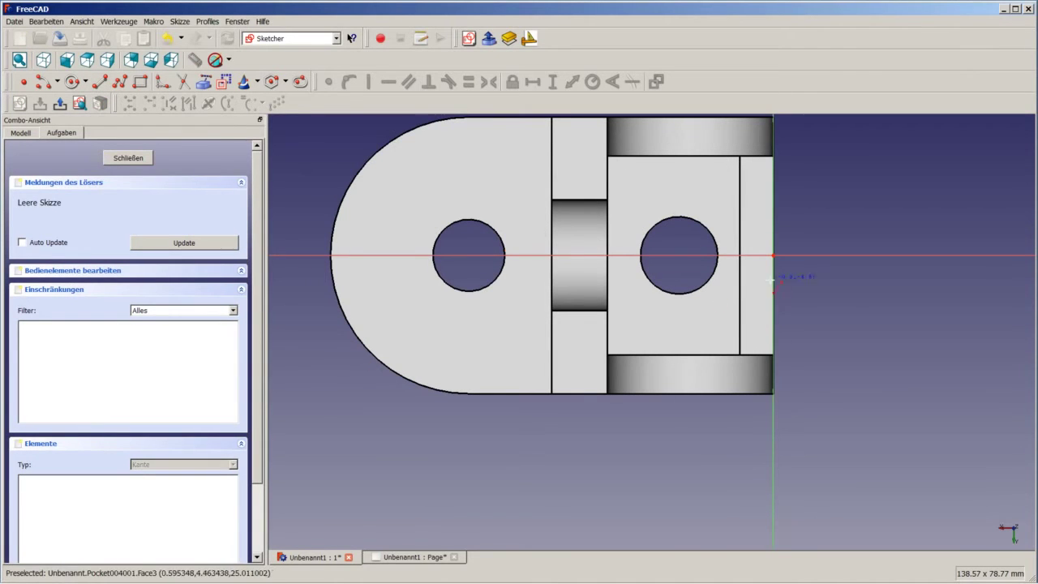
left_click(772, 255)
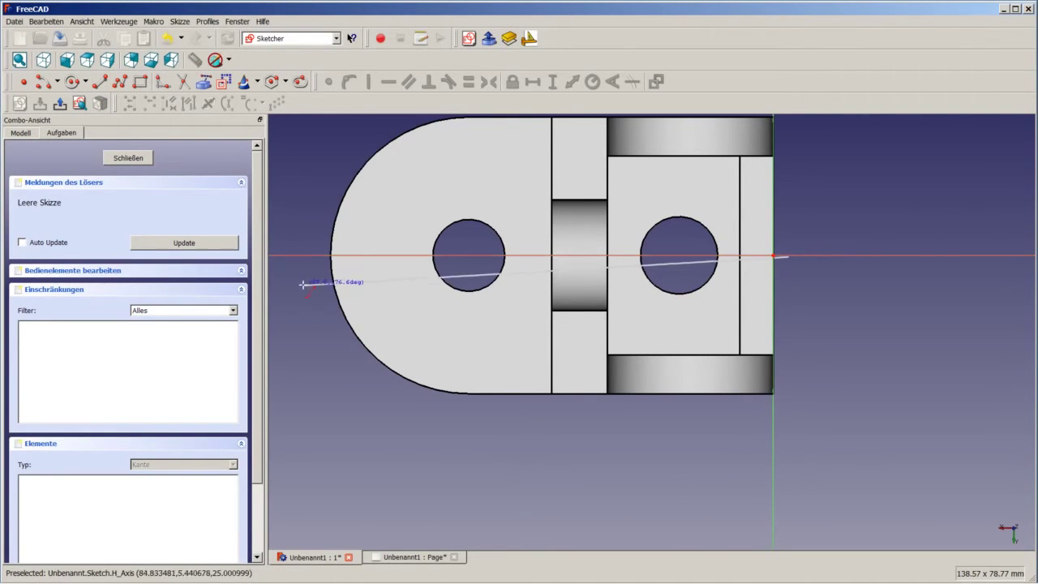
left_click(325, 255)
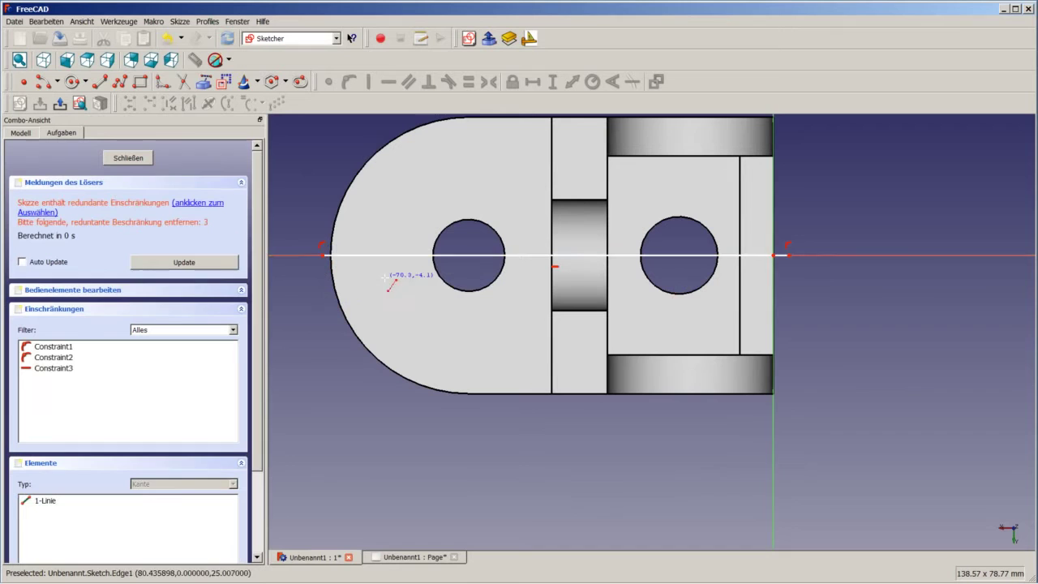
Draw vertical lines through both holes and delete the redundant horizontal constraint Constraint3.
left_click(476, 307)
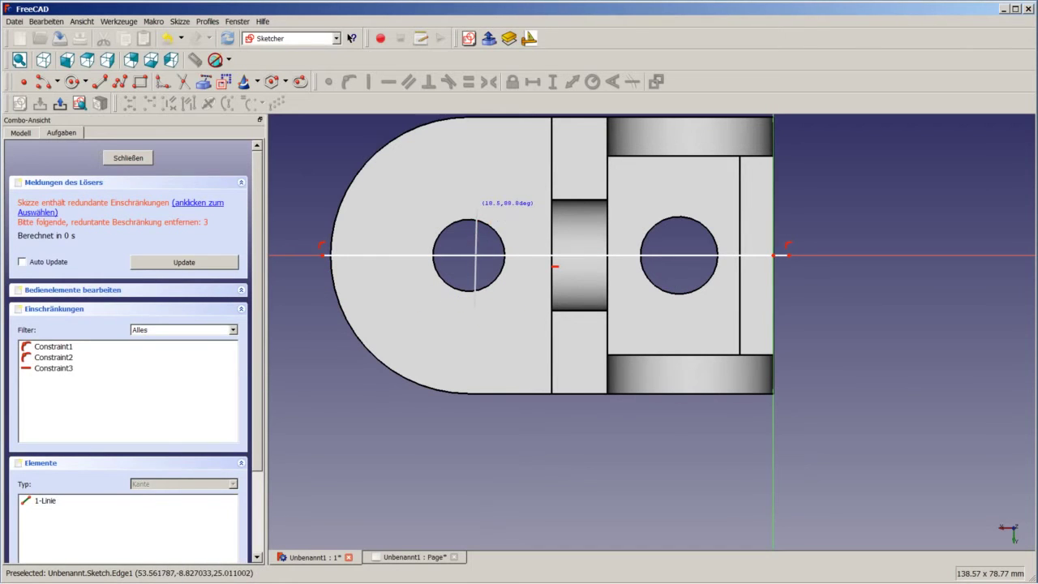
left_click(475, 209)
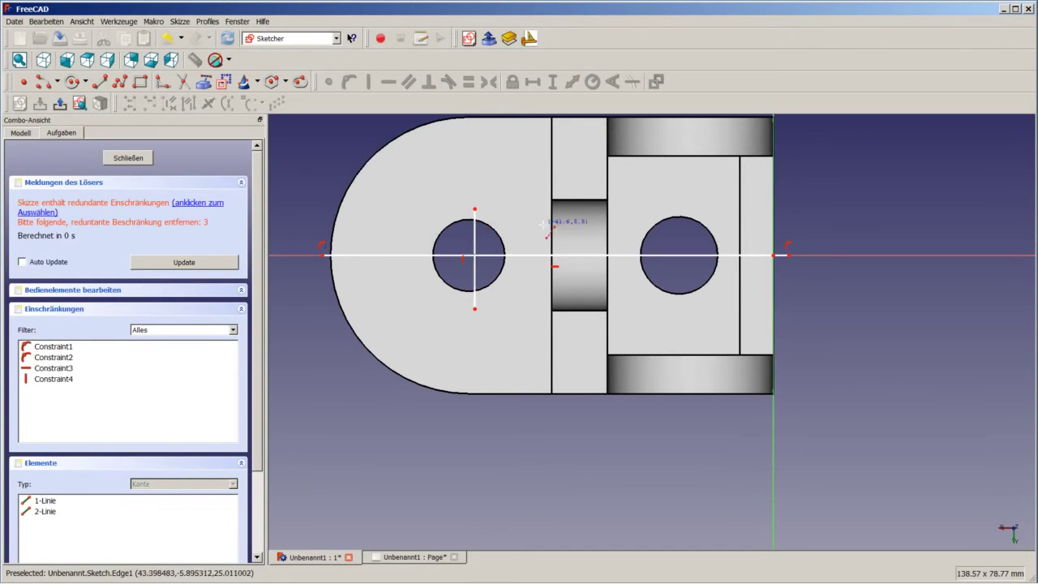
left_click(692, 307)
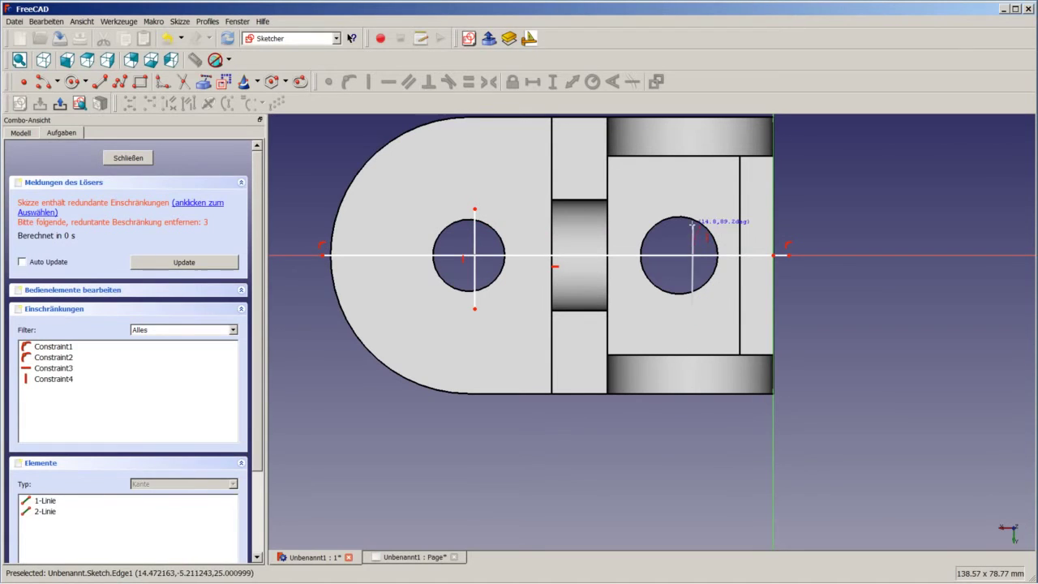
left_click(691, 209)
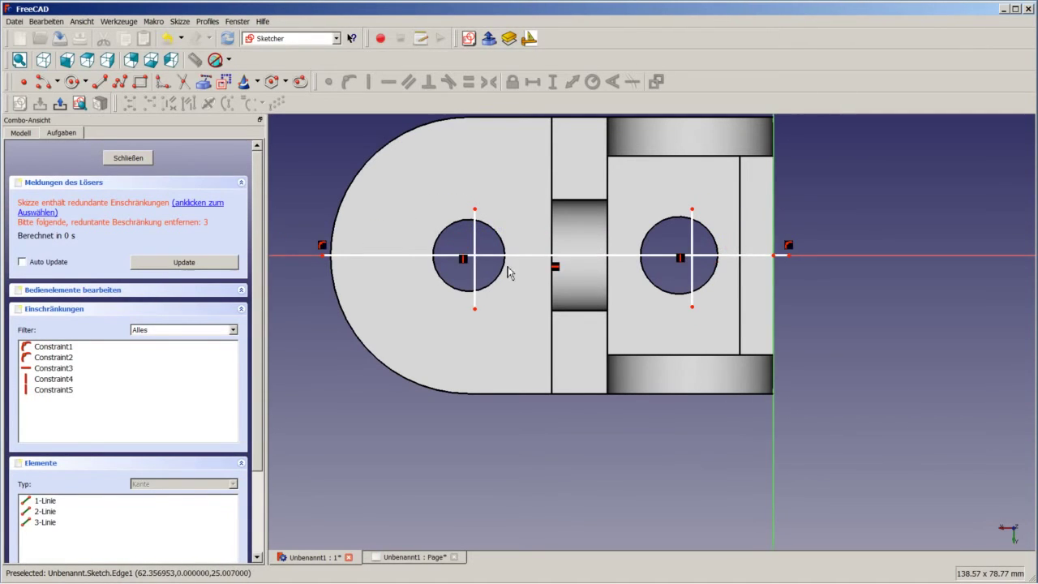
left_click(556, 266)
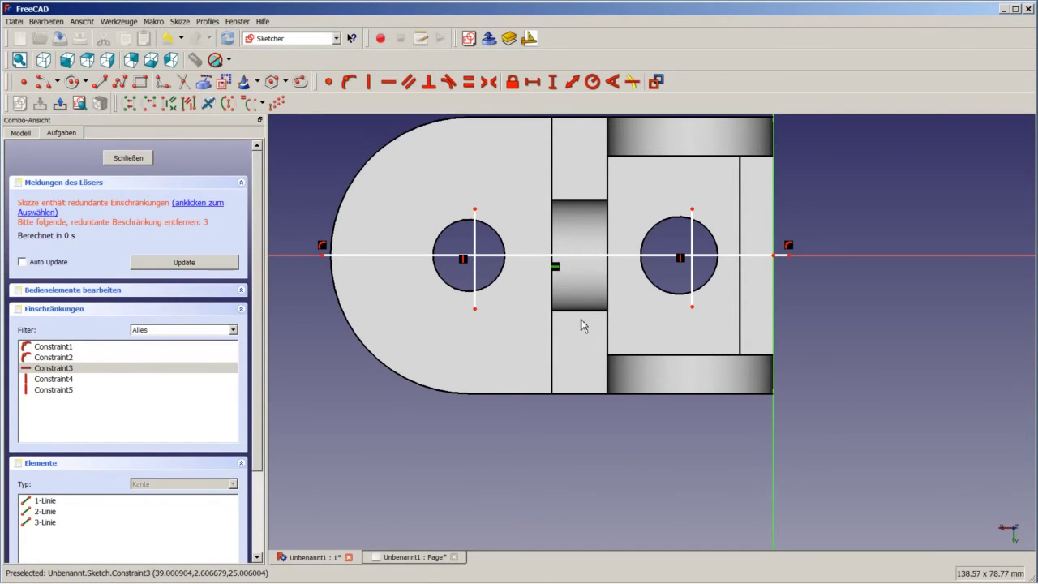
key("Delete")
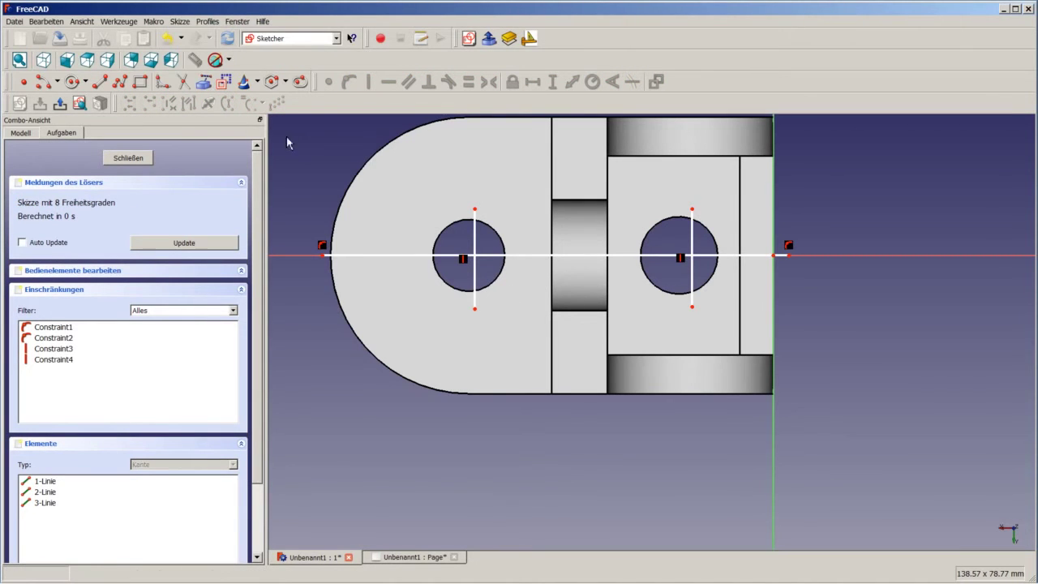
Import the left and right hole circles into the sketch as external geometry.
left_click(224, 81)
left_click(452, 229)
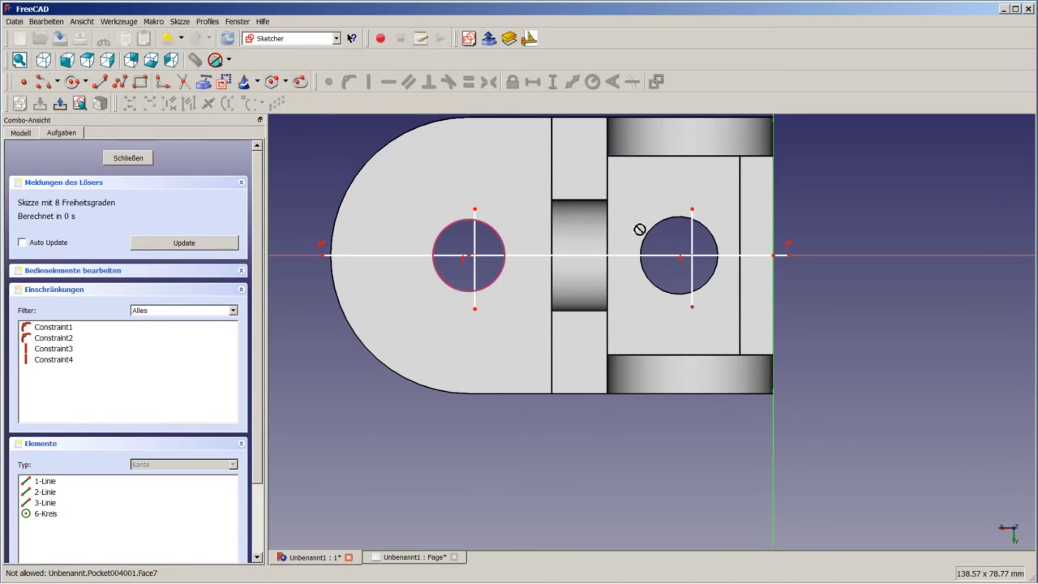
left_click(640, 243)
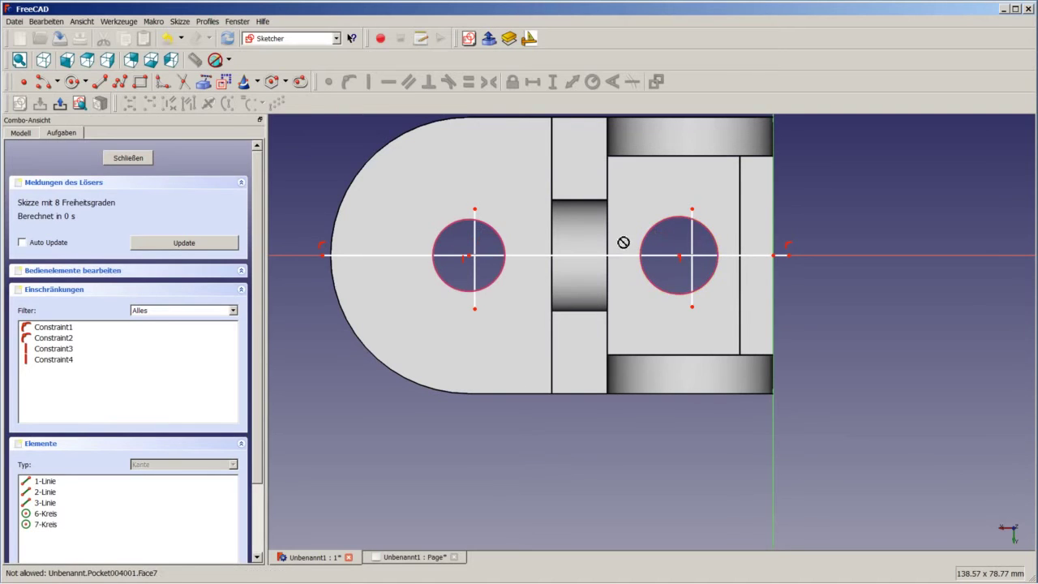
right_click(681, 278)
scroll(494, 267, "up", 3)
scroll(491, 272, "up", 1)
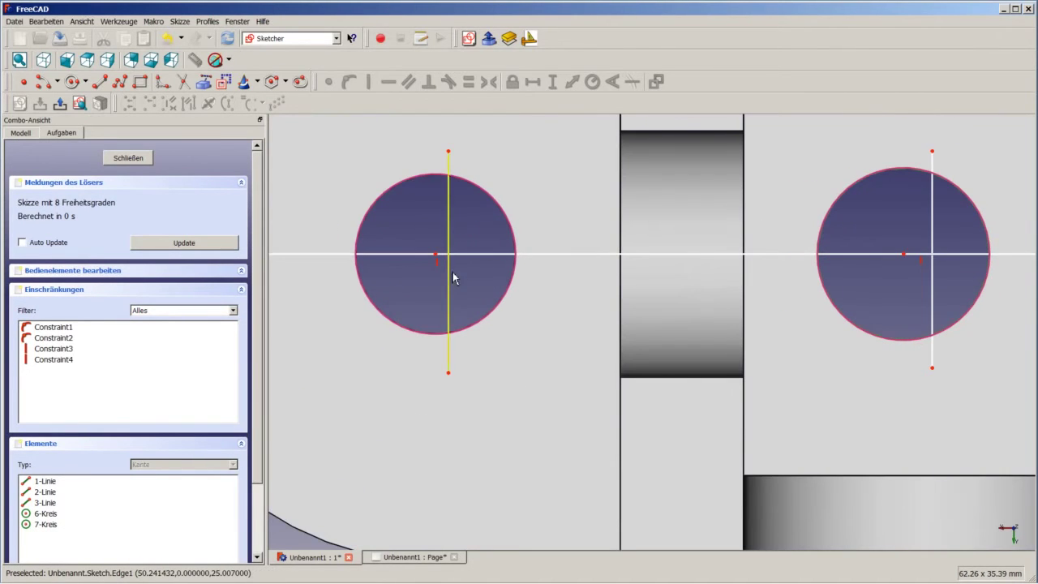
Make each vertical line symmetric about its hole's centre point.
left_click(451, 280)
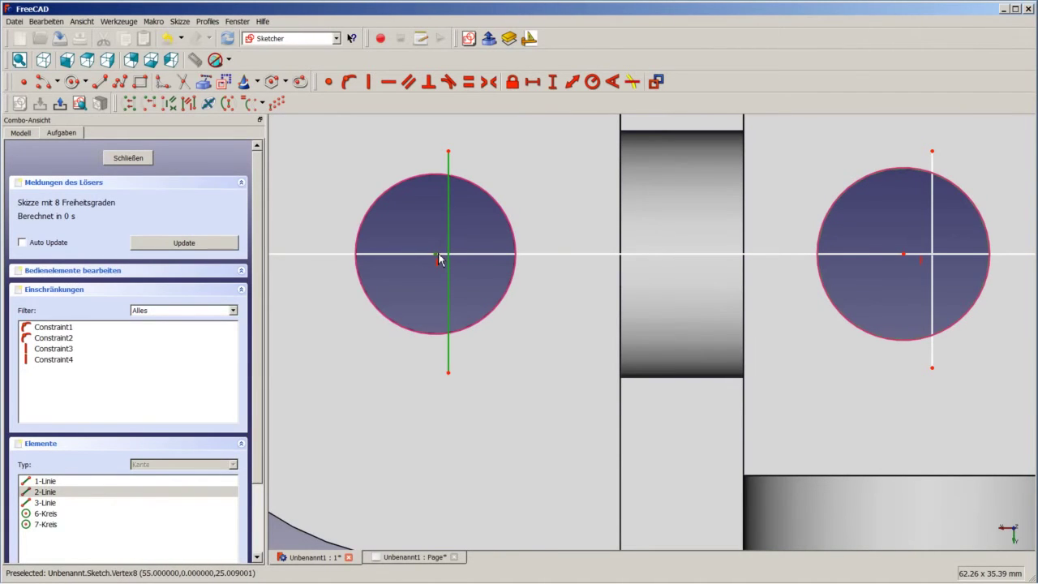
left_click(436, 257)
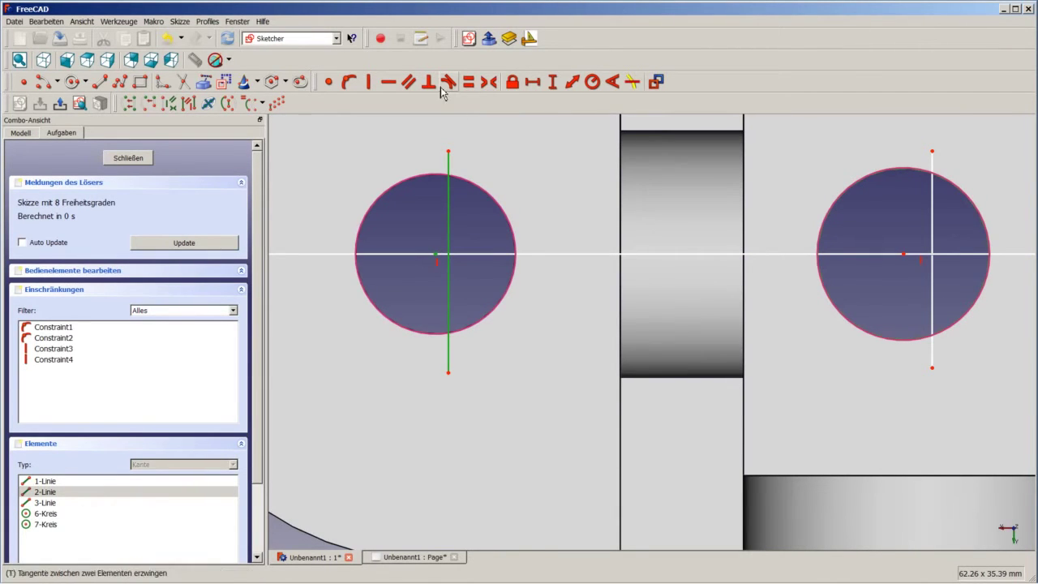
left_click(488, 83)
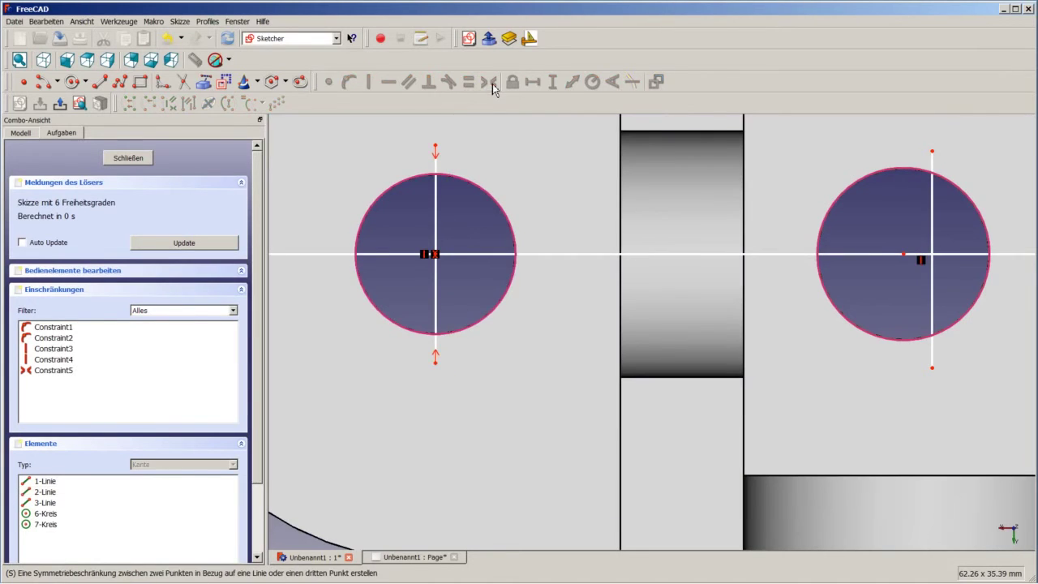
scroll(535, 205, "down", 2)
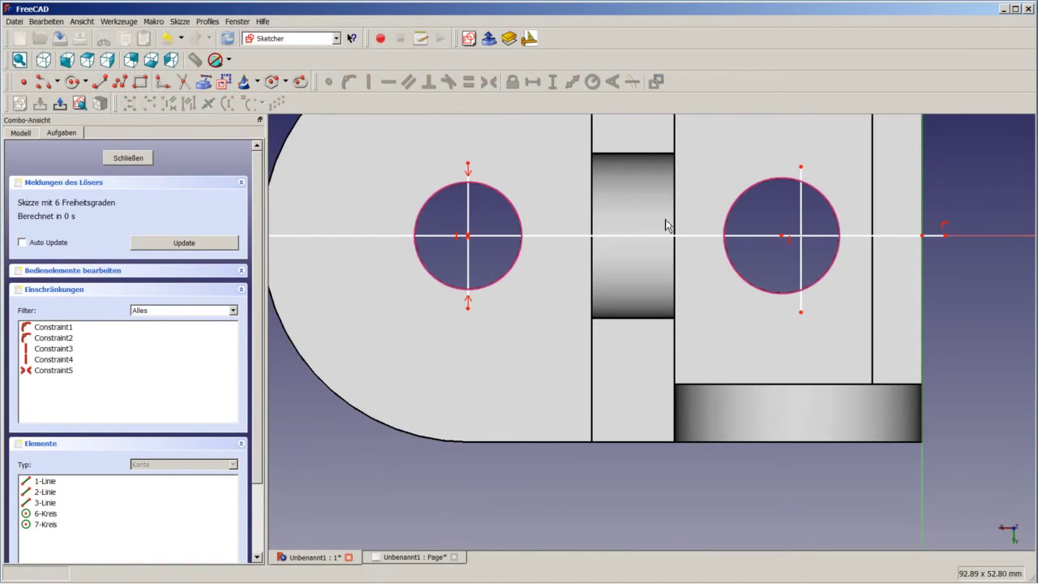
left_click(801, 225)
left_click(783, 236)
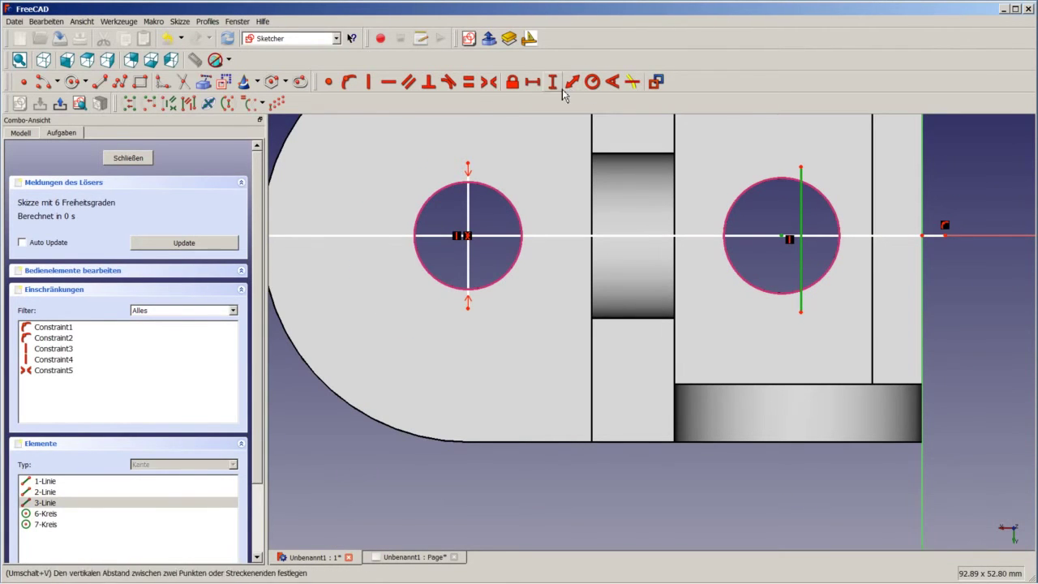
left_click(481, 84)
scroll(660, 197, "down", 2)
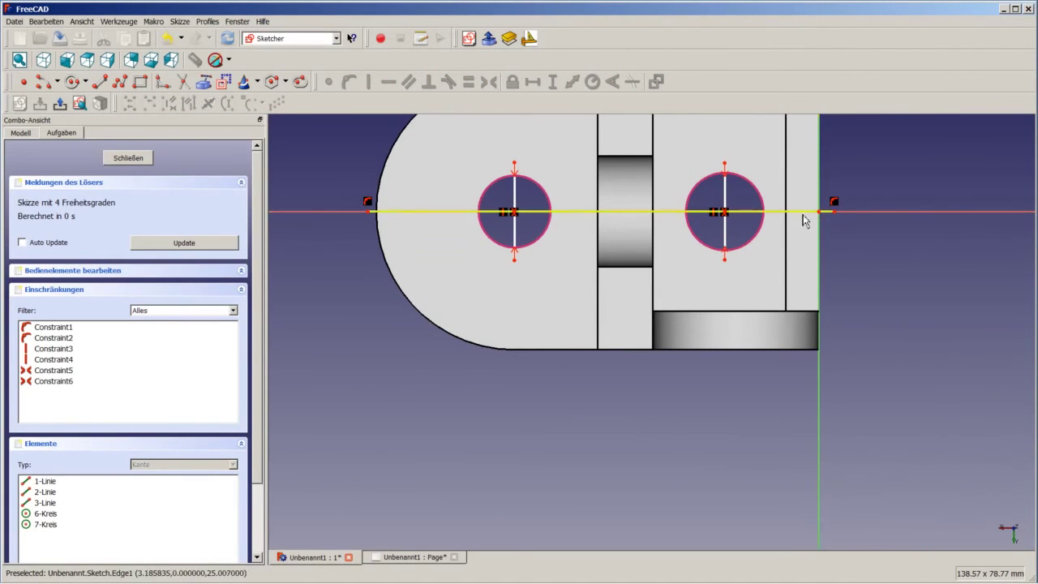
Close the sketch and select it together with the Page in the tree.
left_click(128, 158)
type("Links")
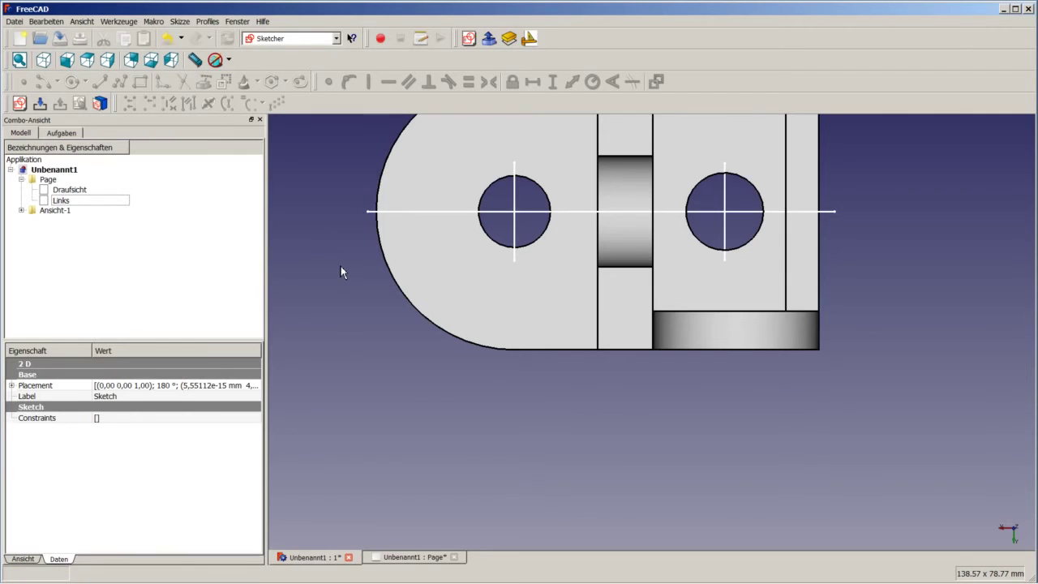
left_click(21, 210)
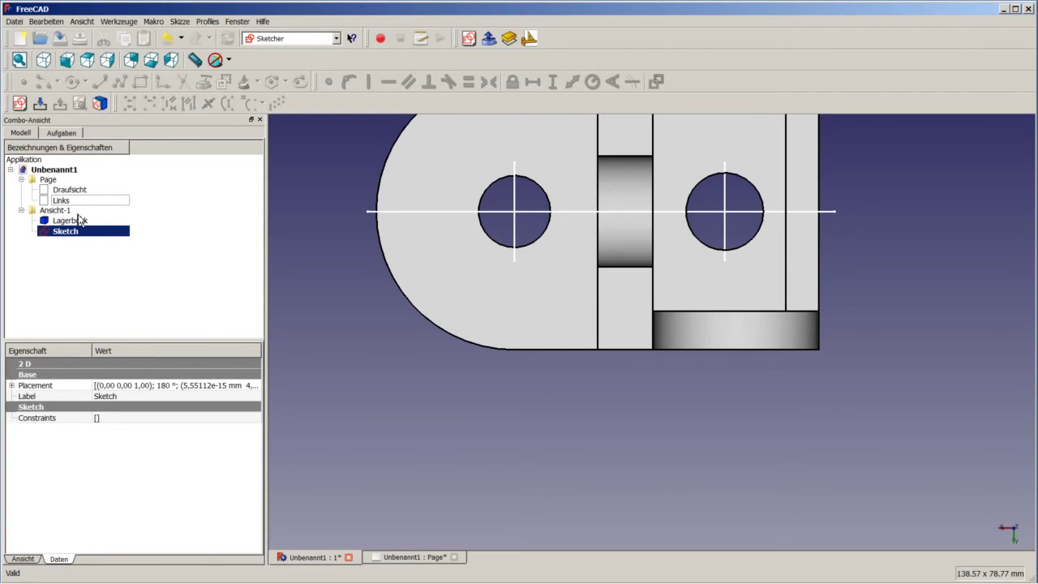
left_click(48, 180, "ctrl")
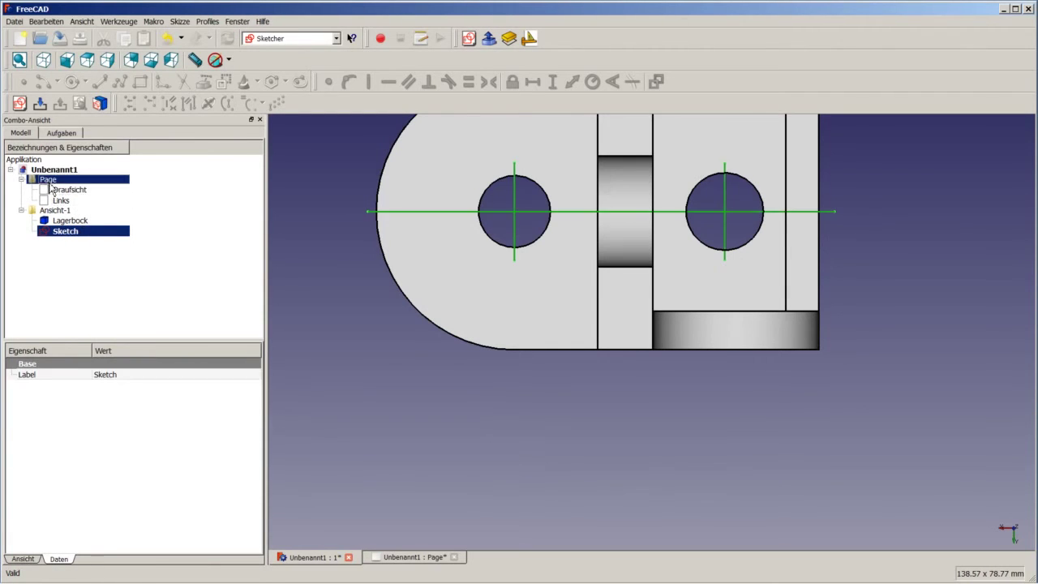
In the Drawing workbench, insert the sketch onto the page as ViewSketch.
left_click(272, 39)
left_click(275, 80)
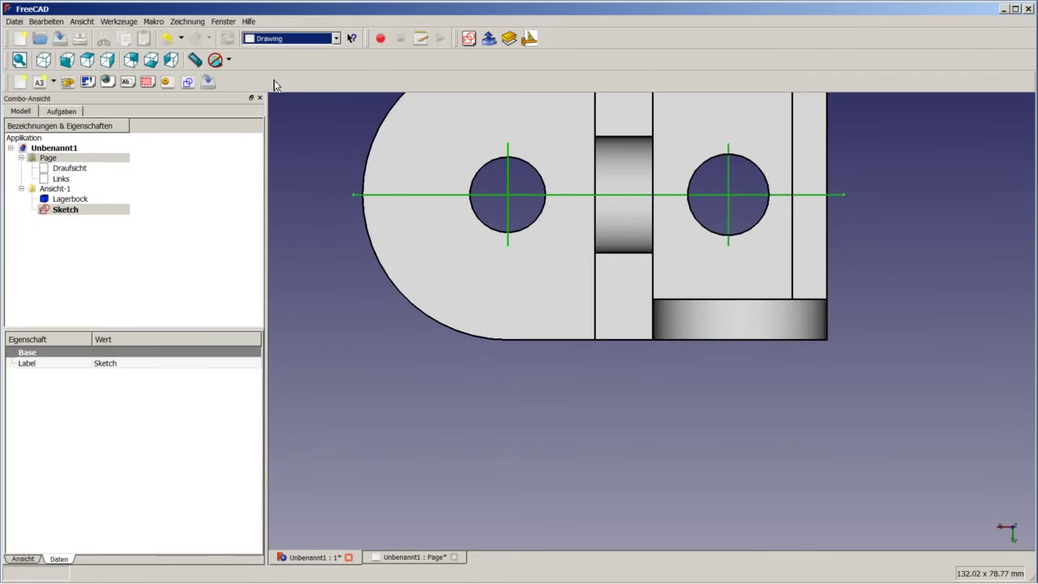
left_click(188, 83)
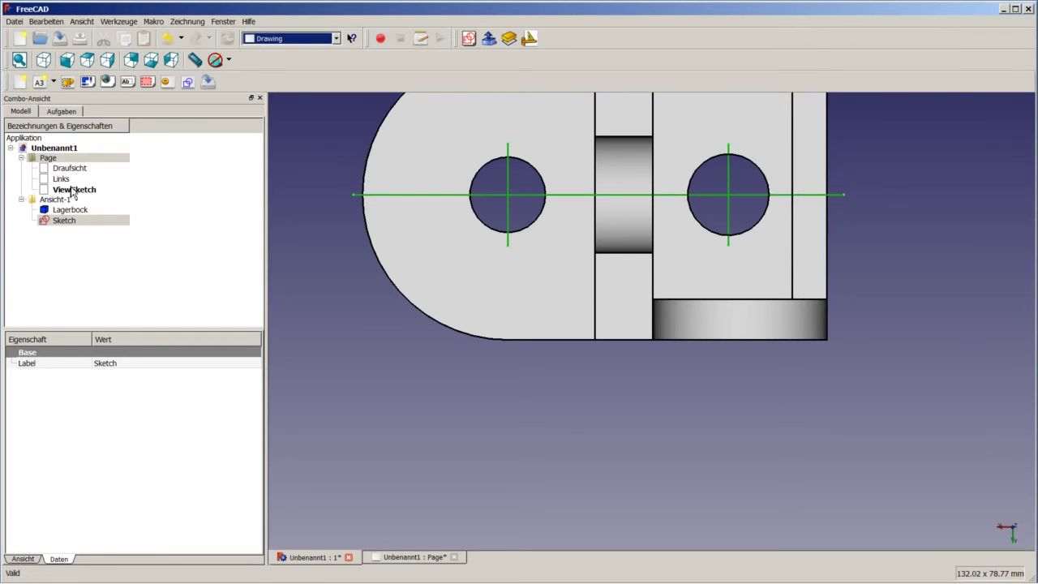
On the drawing page, compare ViewSketch's properties with Draufsicht's position values.
left_click(402, 557)
scroll(640, 331, "down", 1)
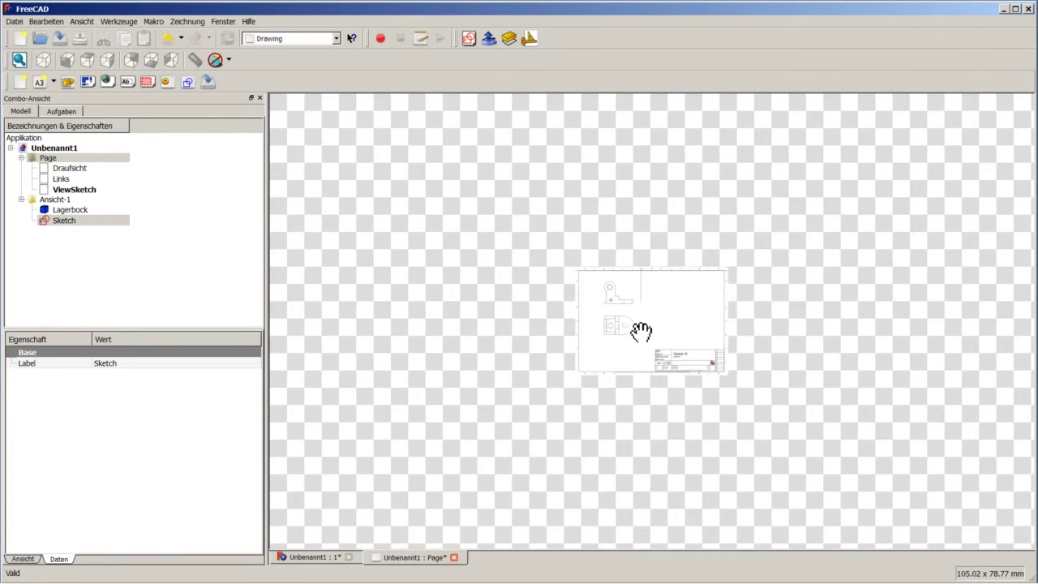
scroll(640, 331, "up", 2)
scroll(644, 313, "up", 2)
scroll(632, 301, "up", 2)
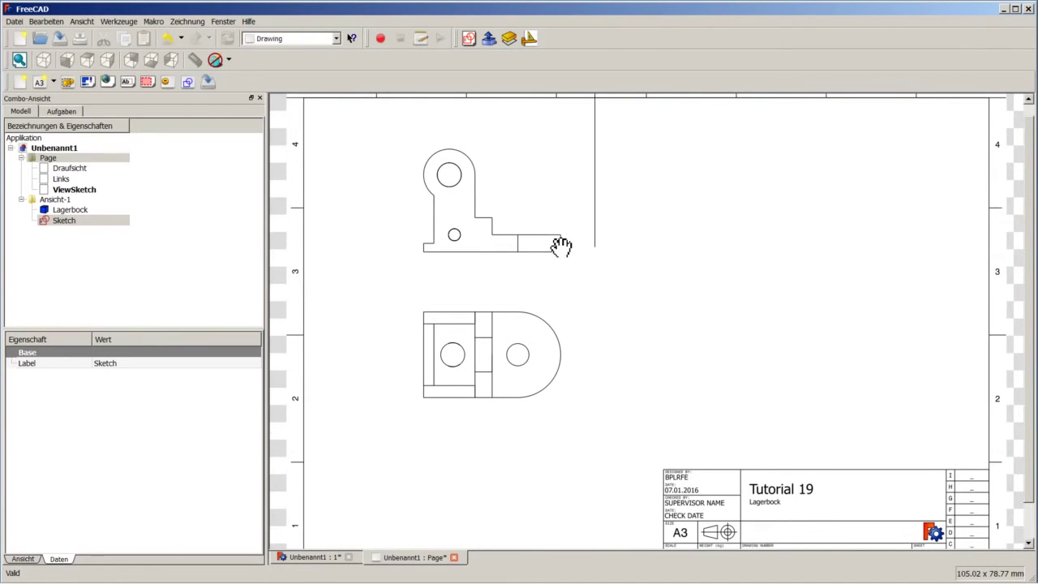
left_click(75, 190)
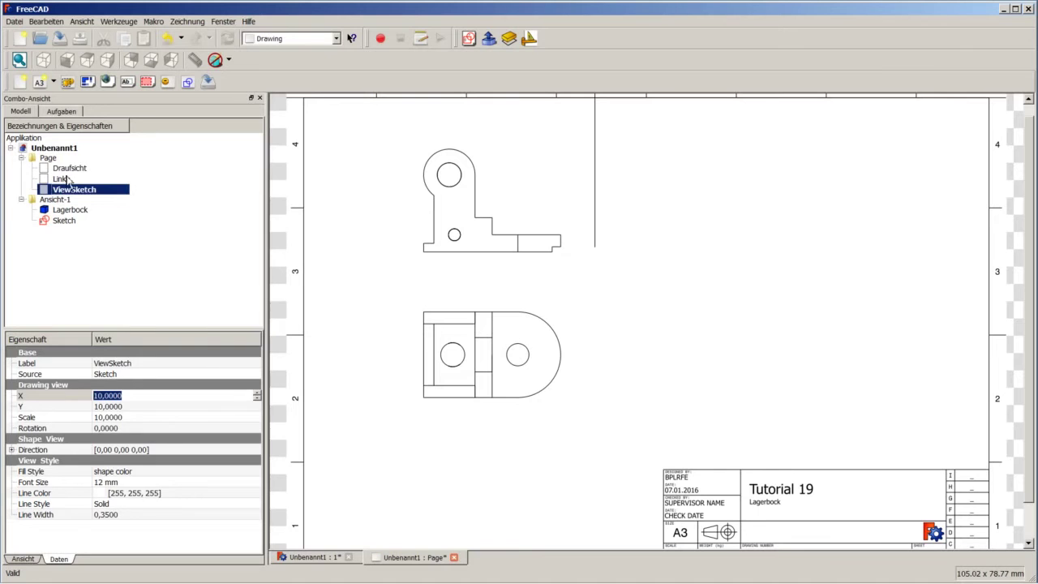
left_click(68, 167)
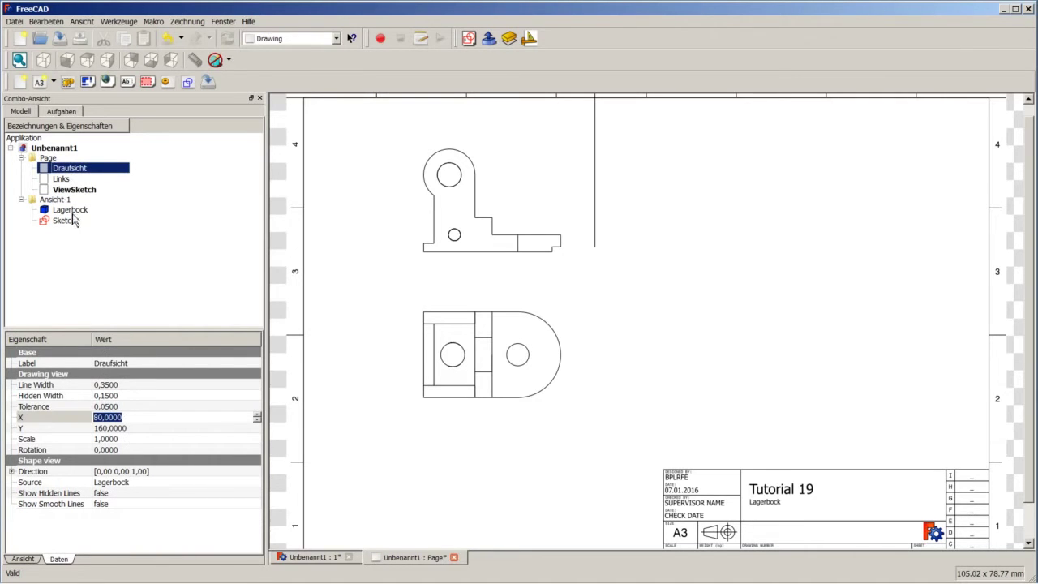
left_click(73, 190)
Set ViewSketch to X 80, Y 160 and scale 1.
left_click(121, 396)
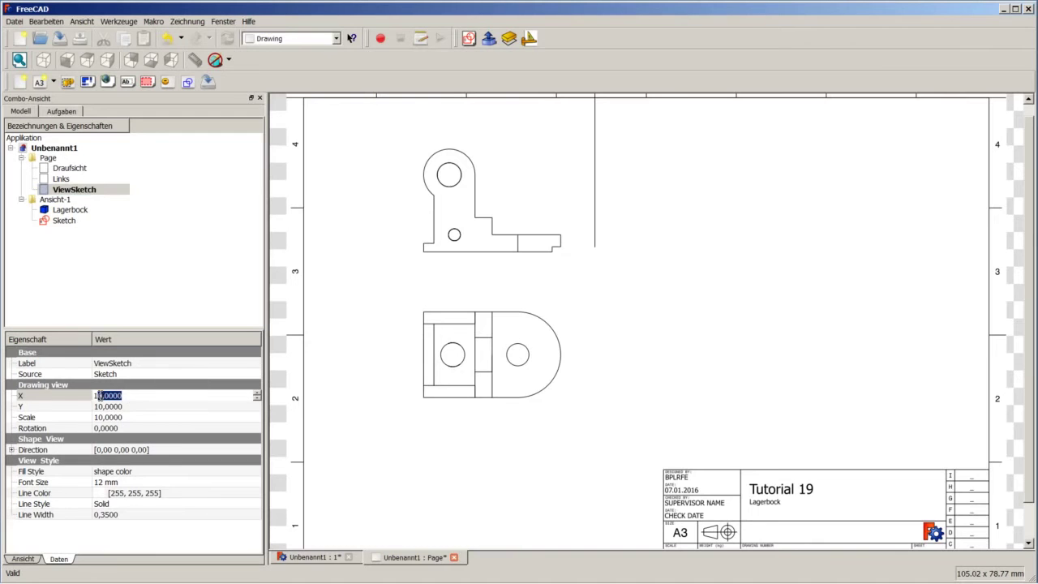
type("80")
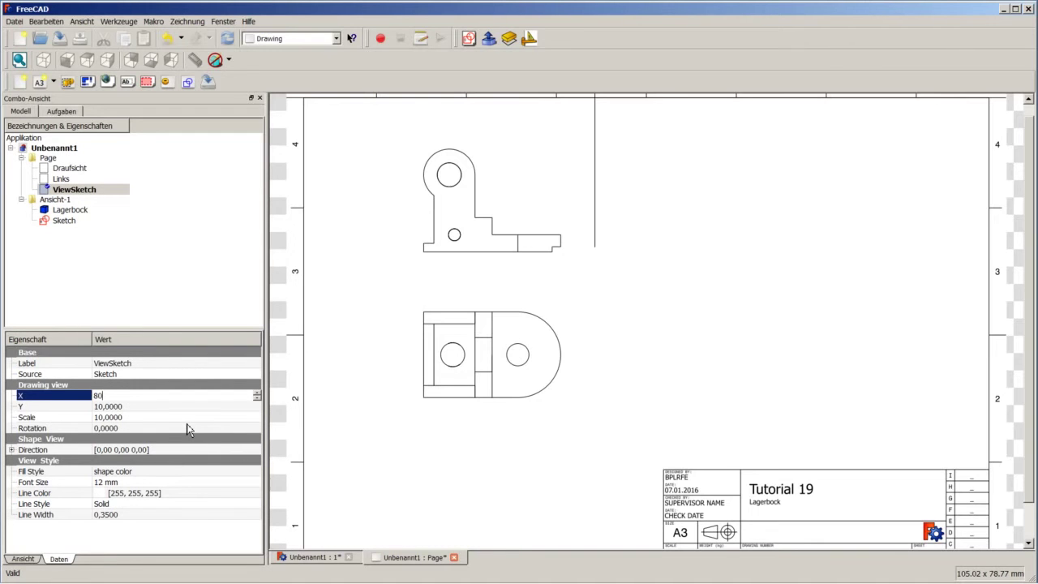
left_click(126, 409)
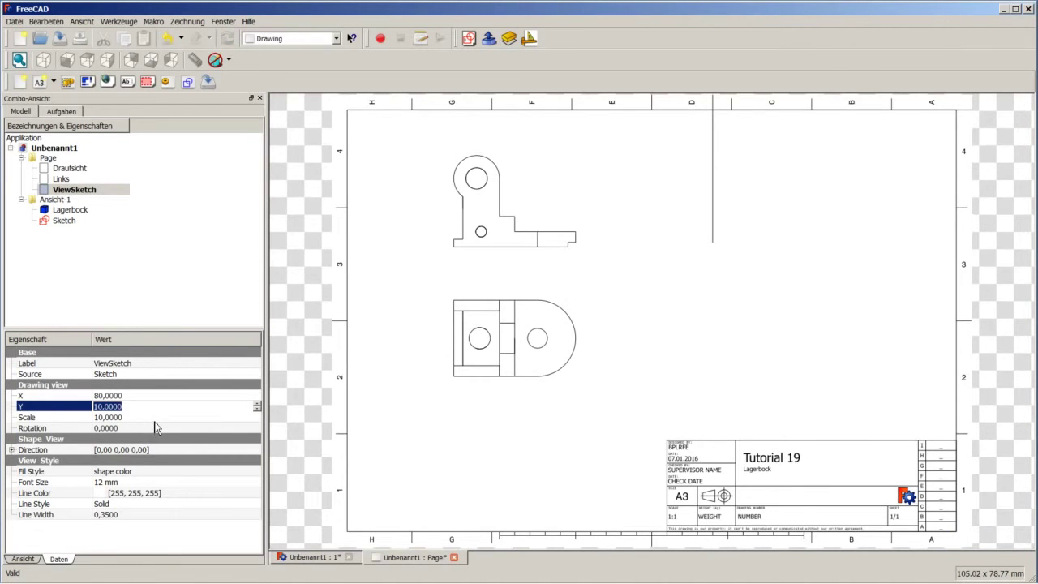
type("160")
left_click(149, 418)
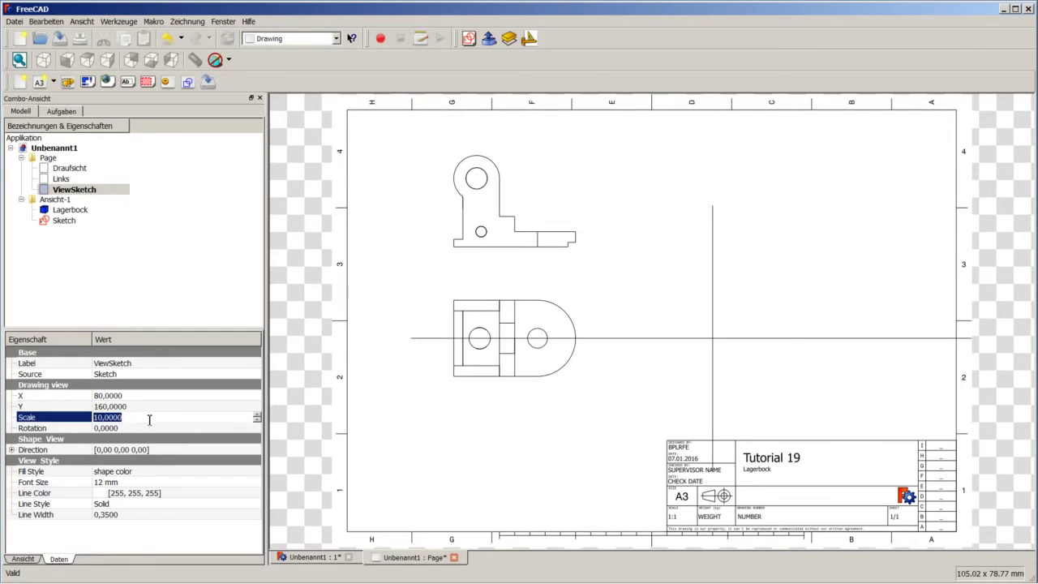
type("1")
left_click(149, 405)
Open the Line Style dropdown in ViewSketch's data properties.
scroll(461, 359, "up", 1)
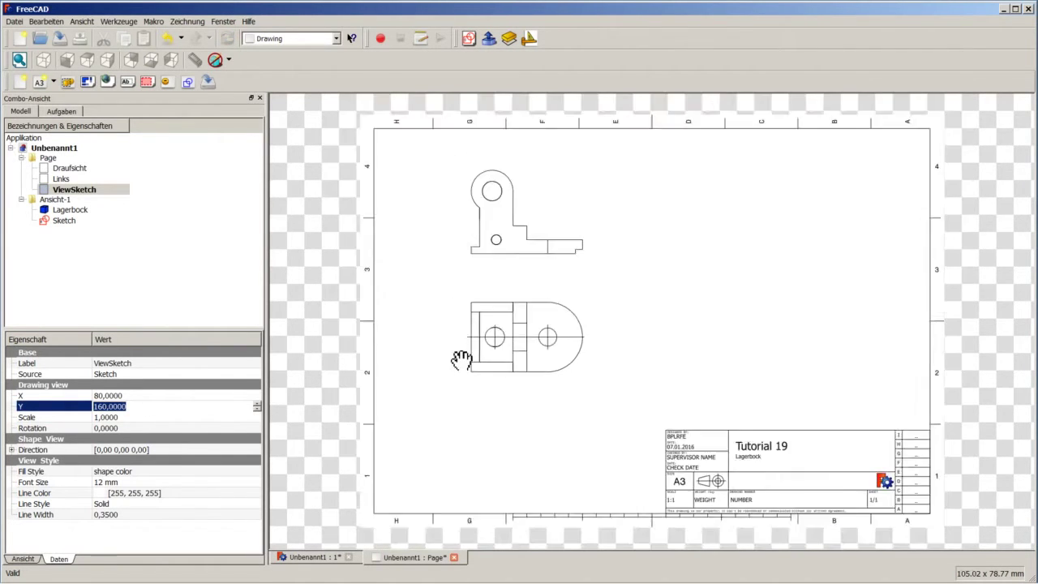
scroll(593, 329, "up", 2)
scroll(389, 342, "up", 2)
scroll(458, 344, "up", 1)
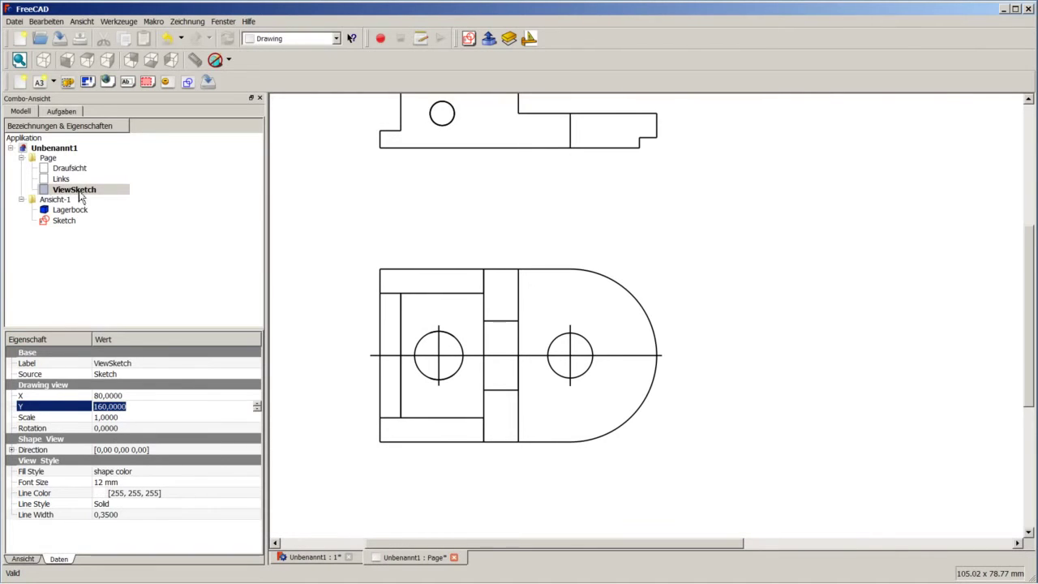
left_click(23, 559)
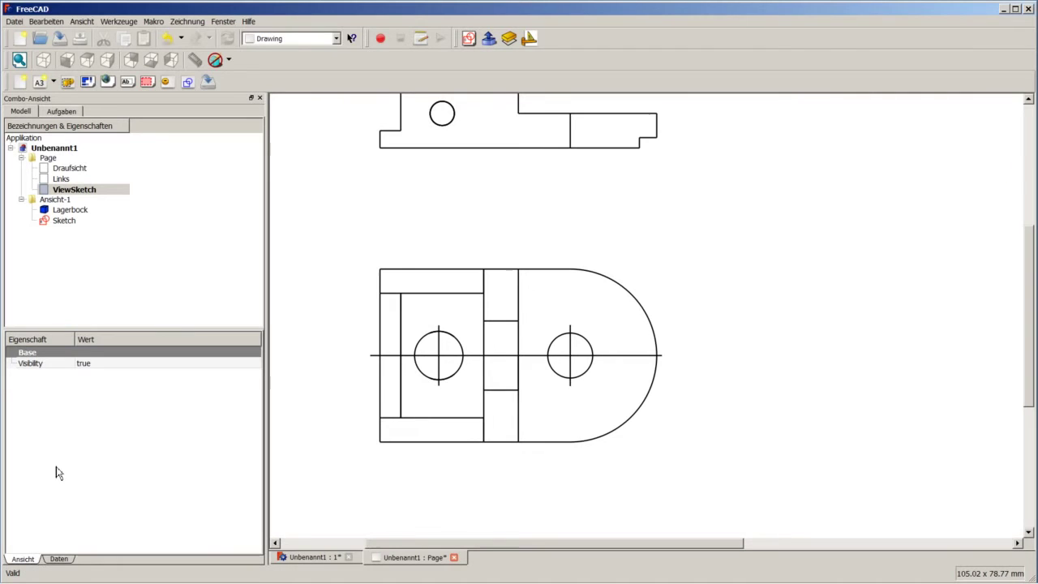
left_click(58, 559)
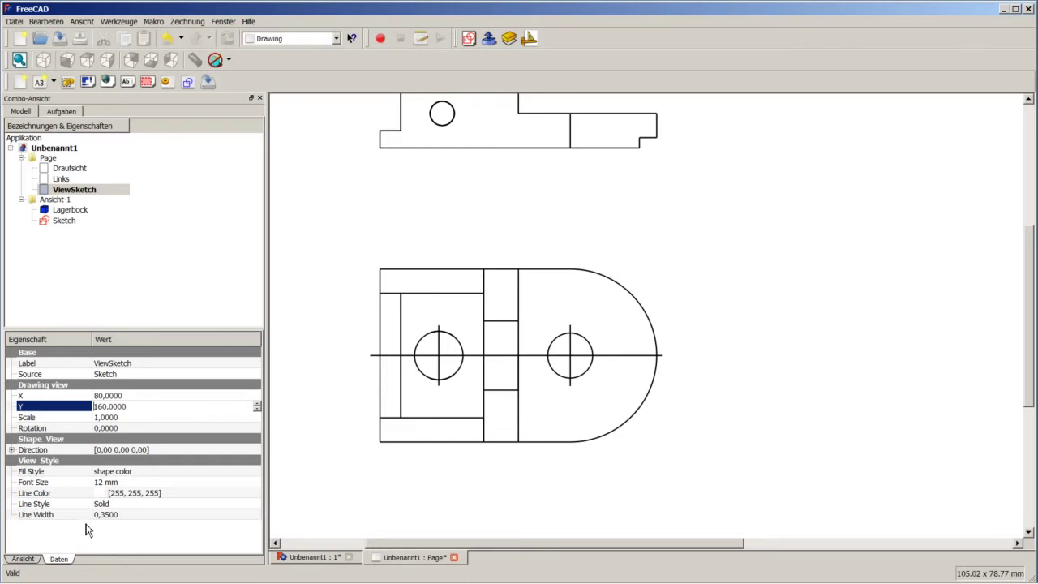
left_click(123, 506)
left_click(128, 504)
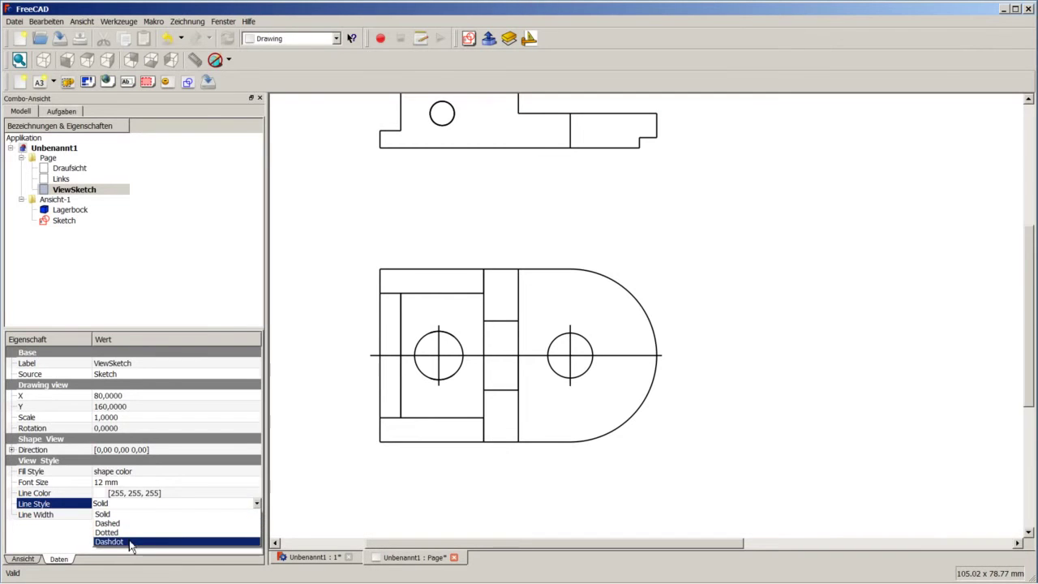
Set ViewSketch's line style to Dashdot and zoom in to inspect the centre lines.
left_click(130, 542)
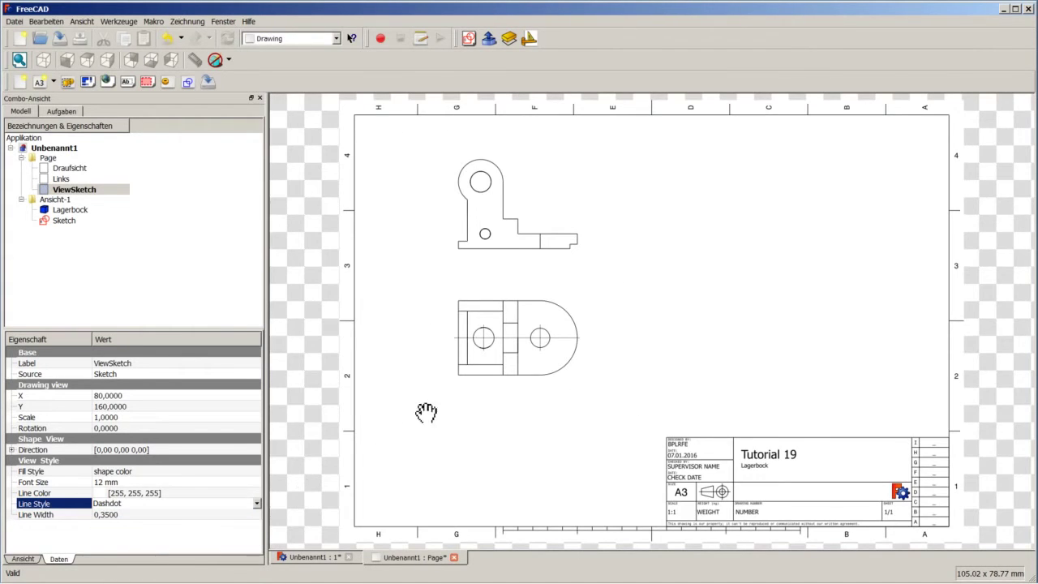
scroll(478, 328, "up", 2)
scroll(518, 341, "up", 2)
scroll(454, 364, "up", 2)
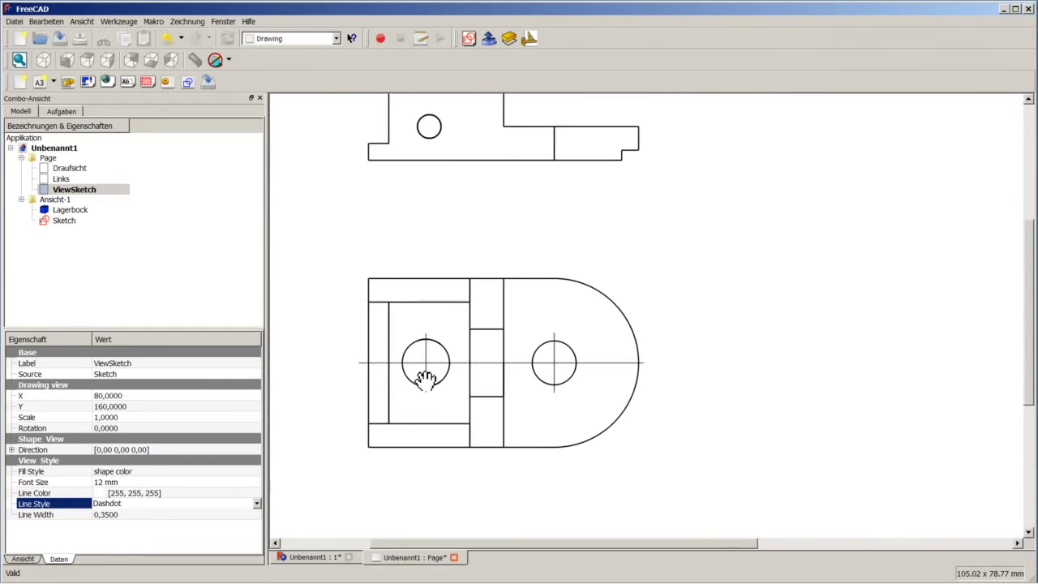
scroll(425, 378, "up", 2)
scroll(405, 382, "up", 2)
scroll(435, 375, "up", 2)
scroll(491, 371, "up", 2)
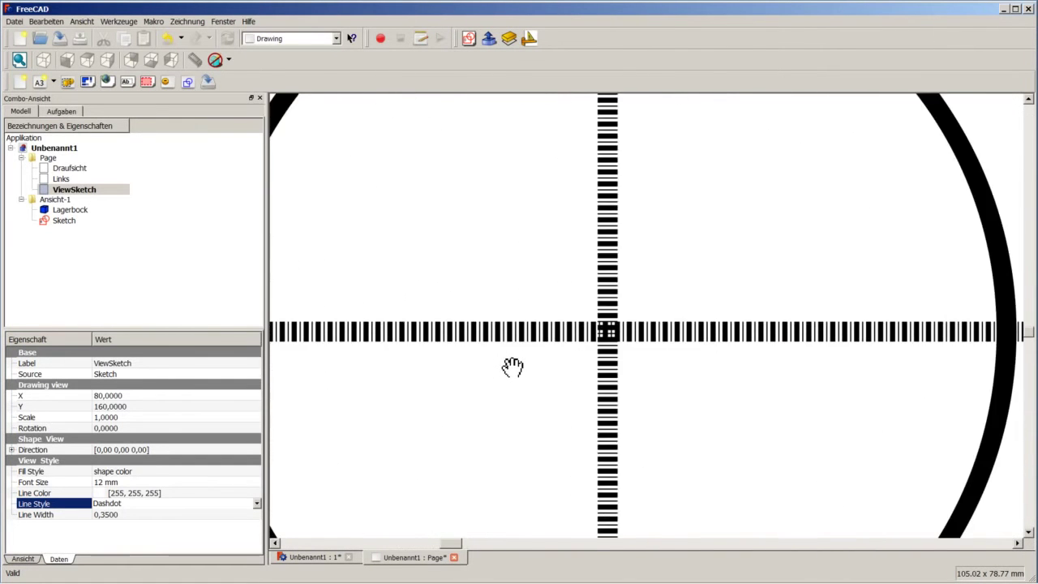
scroll(512, 366, "up", 2)
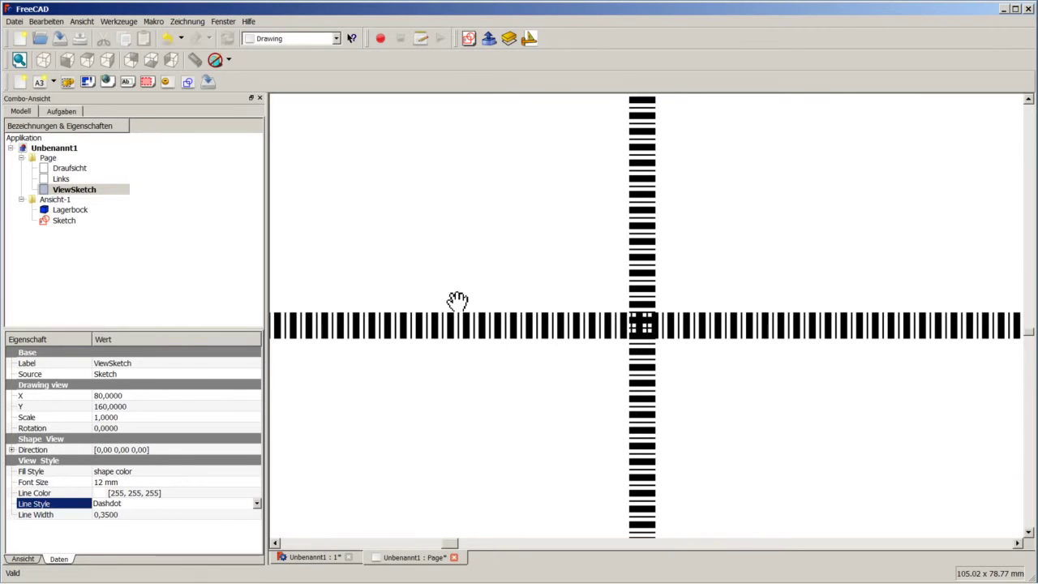
scroll(457, 300, "down", 1)
scroll(458, 300, "down", 1)
scroll(457, 300, "down", 2)
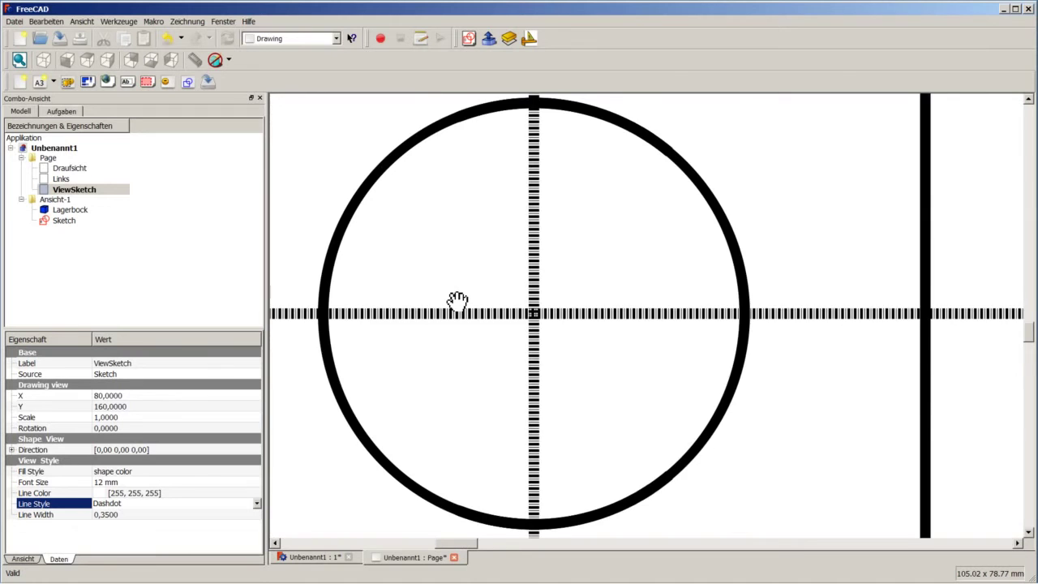
scroll(458, 300, "down", 2)
scroll(458, 300, "up", 1)
scroll(457, 300, "up", 3)
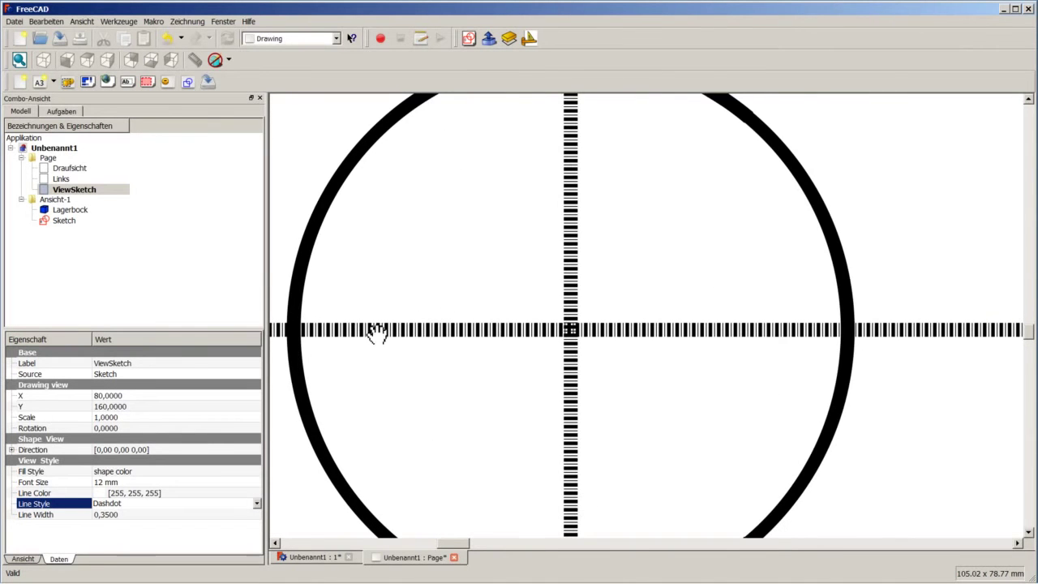
scroll(459, 332, "down", 1)
scroll(459, 332, "down", 2)
scroll(460, 334, "down", 2)
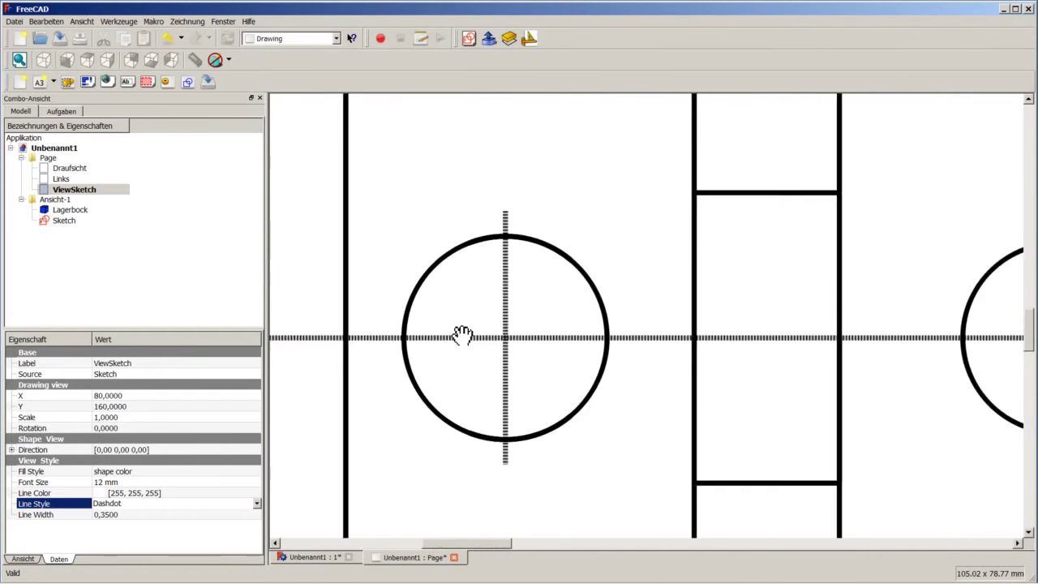
scroll(460, 334, "down", 2)
scroll(461, 334, "down", 1)
Switch ViewSketch's line style back to Solid and review the page.
left_click(126, 504)
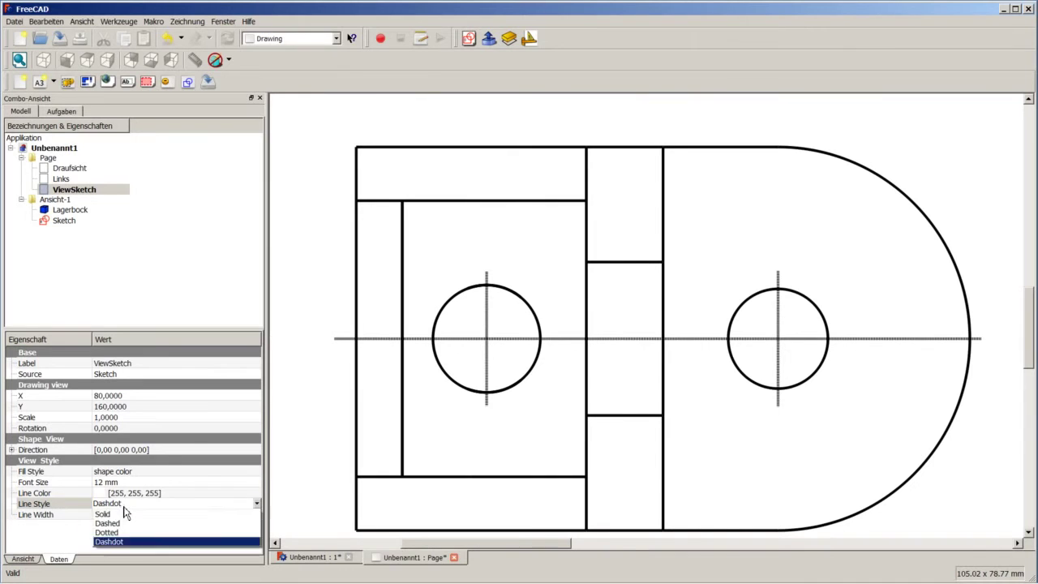
left_click(126, 516)
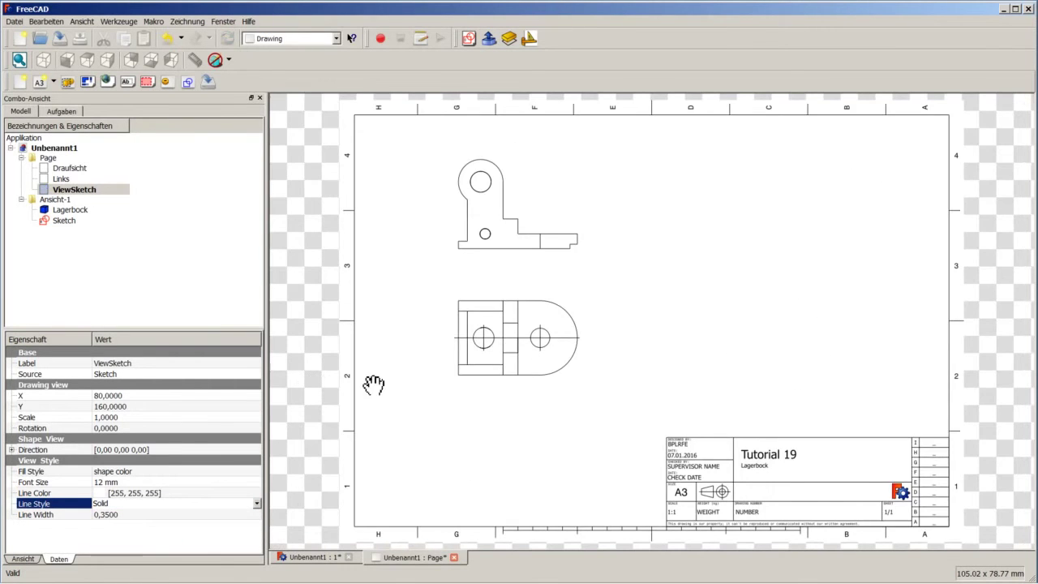
scroll(514, 338, "down", 1)
scroll(527, 274, "up", 4)
scroll(445, 350, "up", 2)
scroll(445, 350, "up", 1)
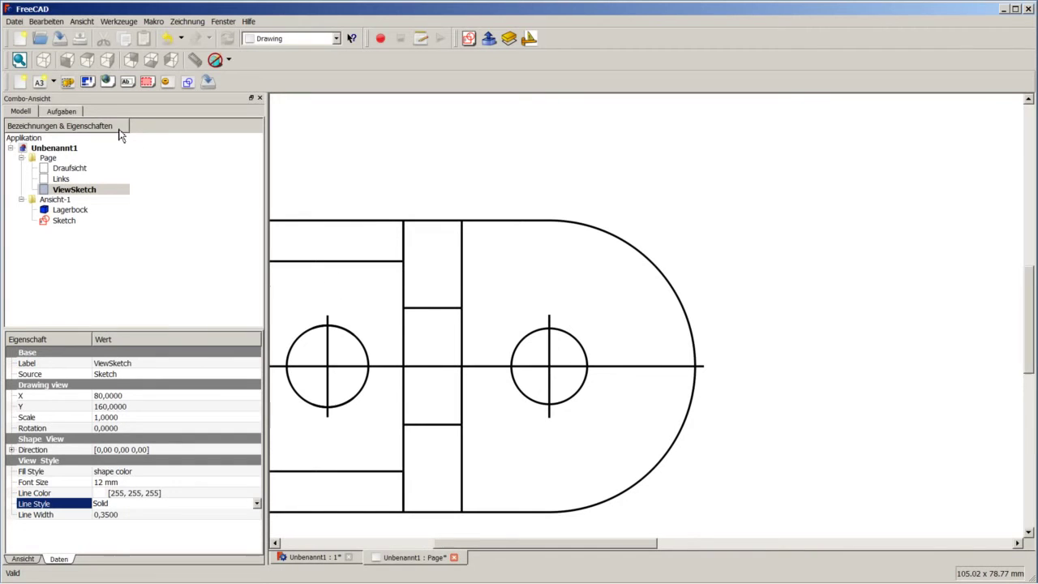
scroll(359, 261, "down", 1)
scroll(359, 262, "down", 1)
scroll(359, 262, "down", 2)
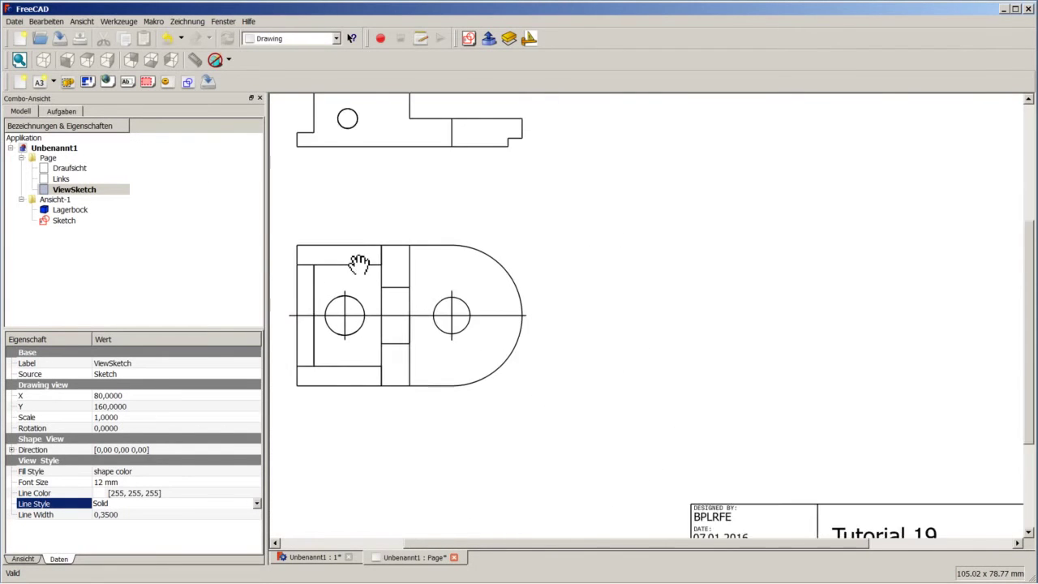
scroll(349, 264, "down", 3)
scroll(349, 264, "down", 1)
scroll(418, 266, "up", 2)
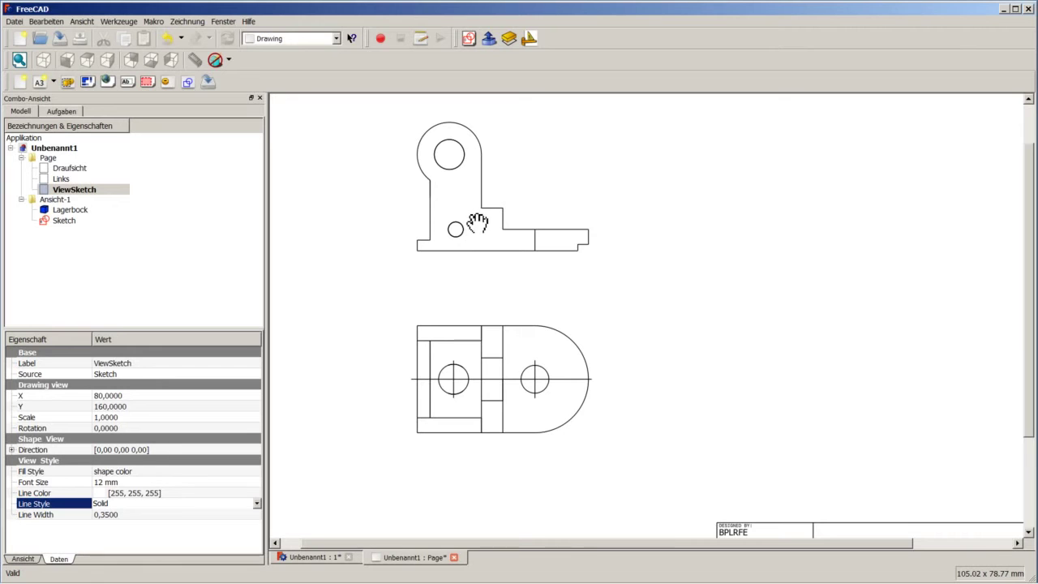
Start a new Sketcher sketch on the bearing block's side face in isometric view.
left_click(310, 557)
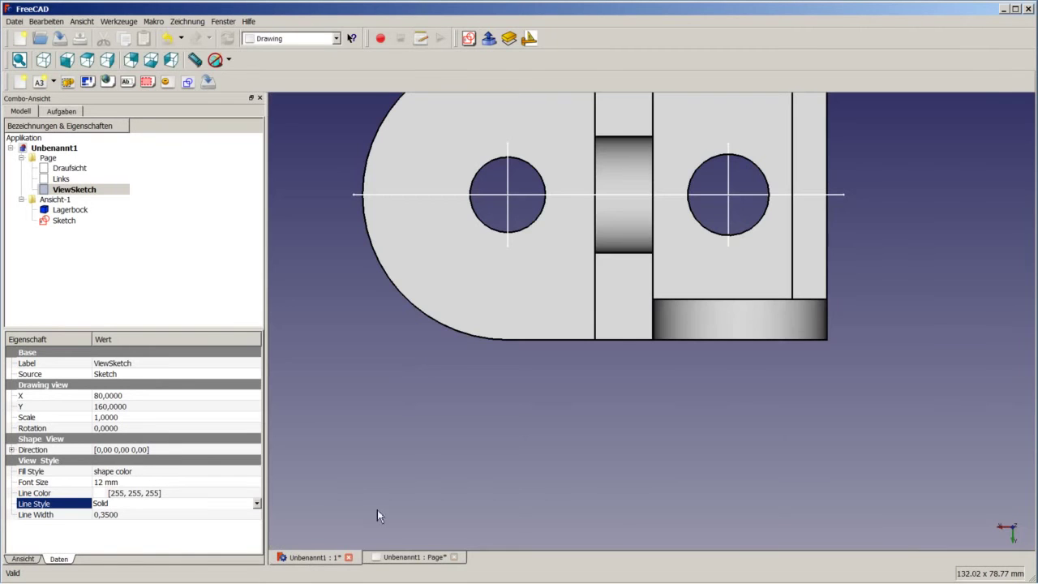
left_click(445, 344)
scroll(369, 268, "down", 5)
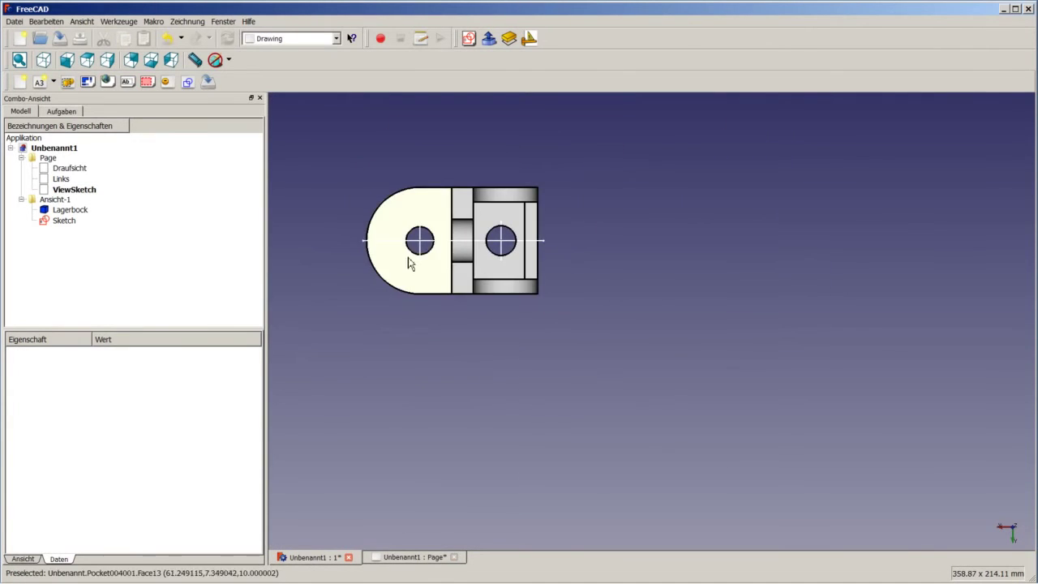
left_click(43, 59)
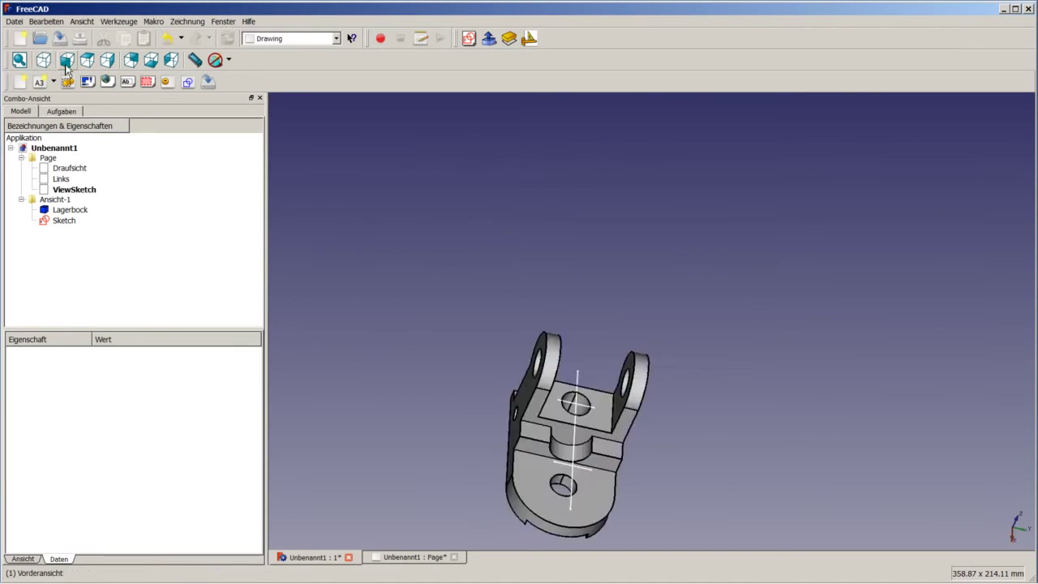
left_click(668, 415)
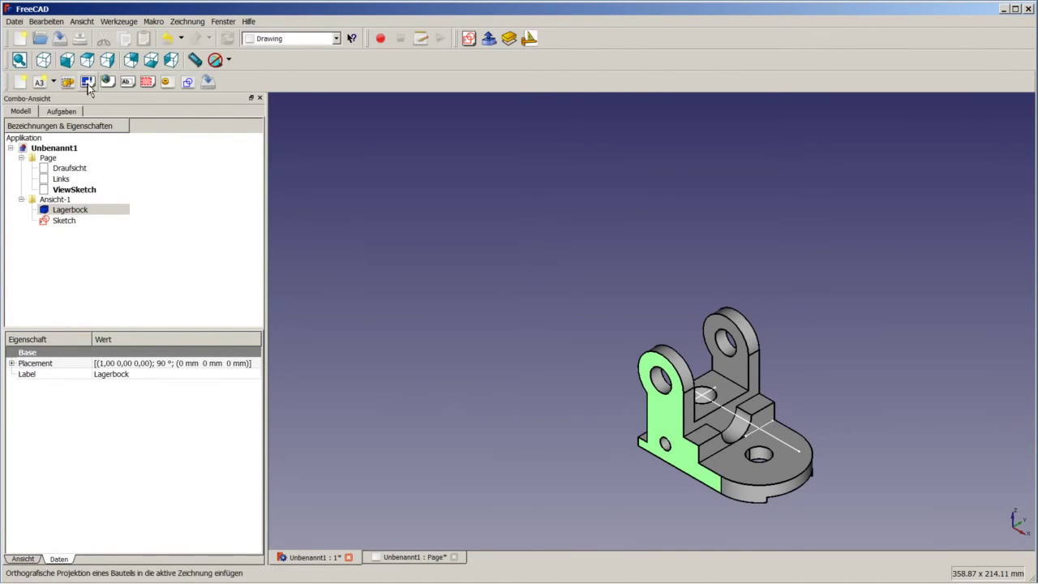
left_click(292, 39)
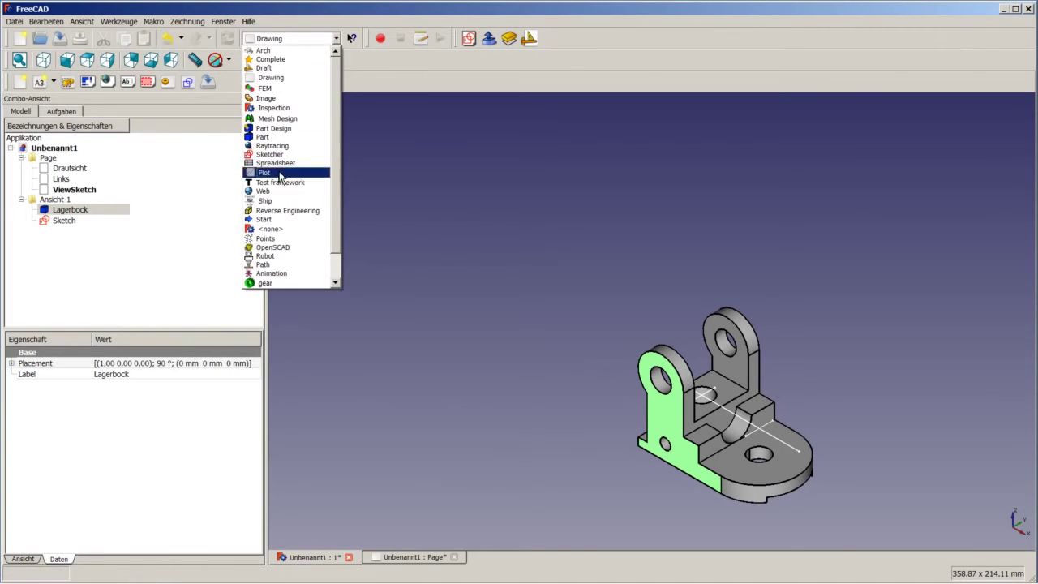
left_click(280, 155)
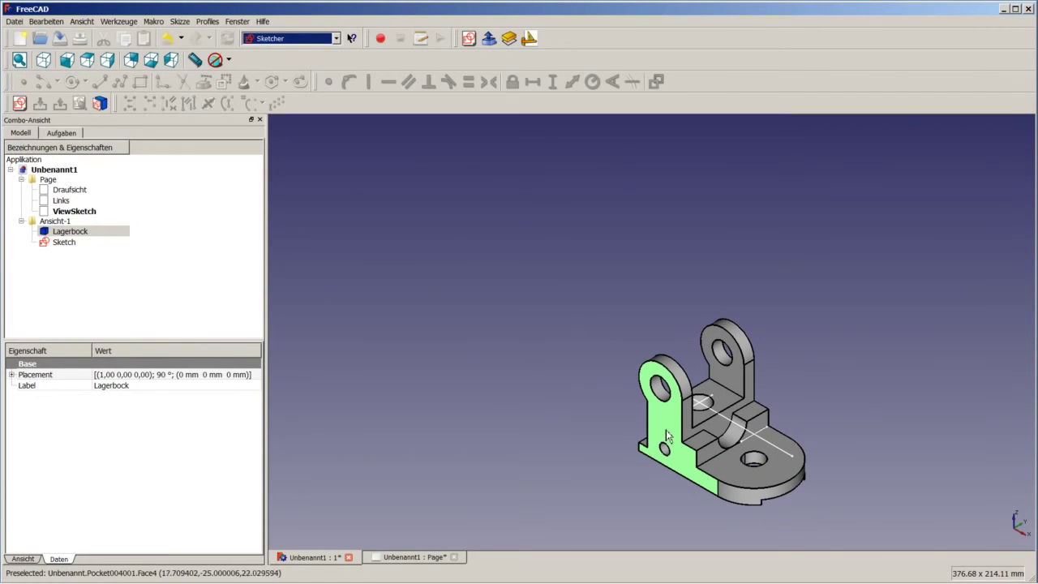
left_click(19, 103)
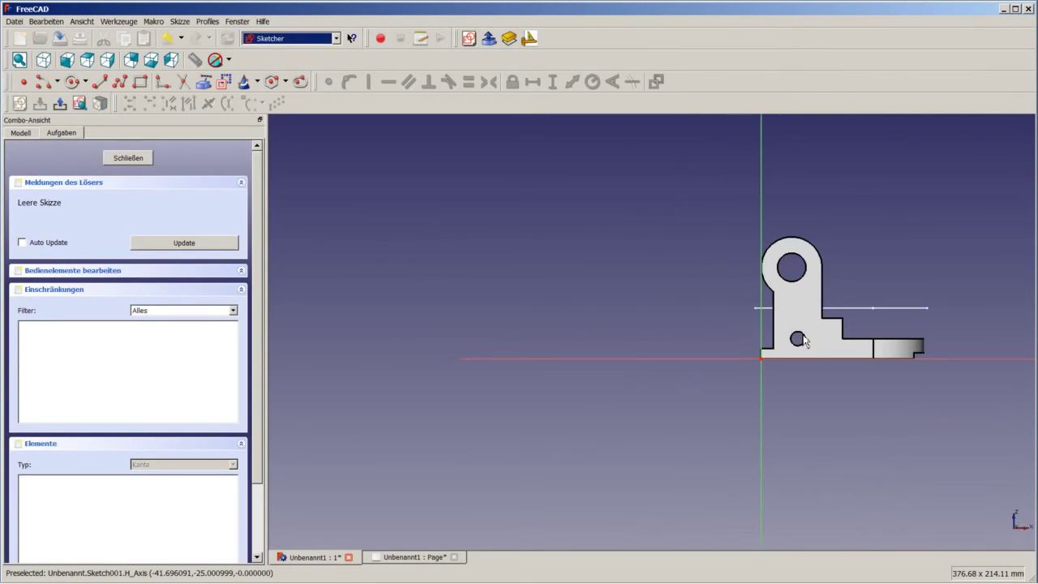
Reference the small and large holes as external geometry in the sketch.
scroll(814, 275, "up", 2)
scroll(814, 276, "up", 3)
scroll(588, 238, "down", 1)
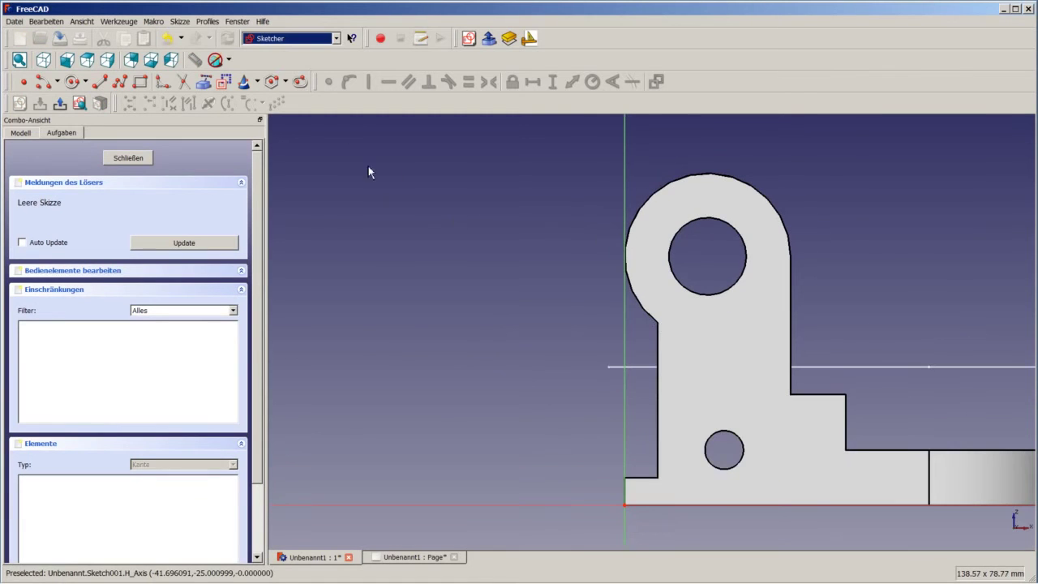
left_click(204, 82)
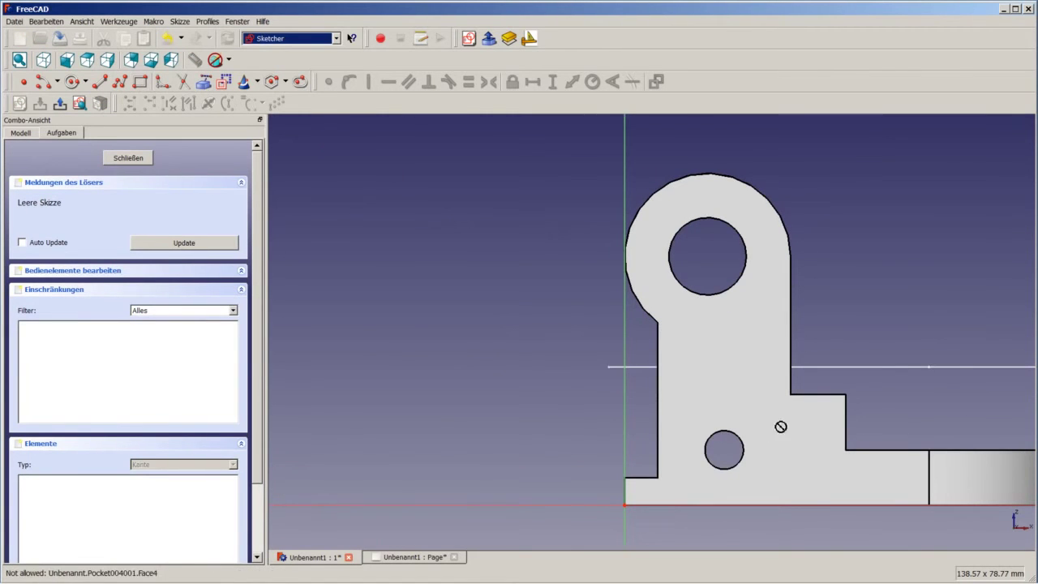
left_click(742, 452)
left_click(678, 280)
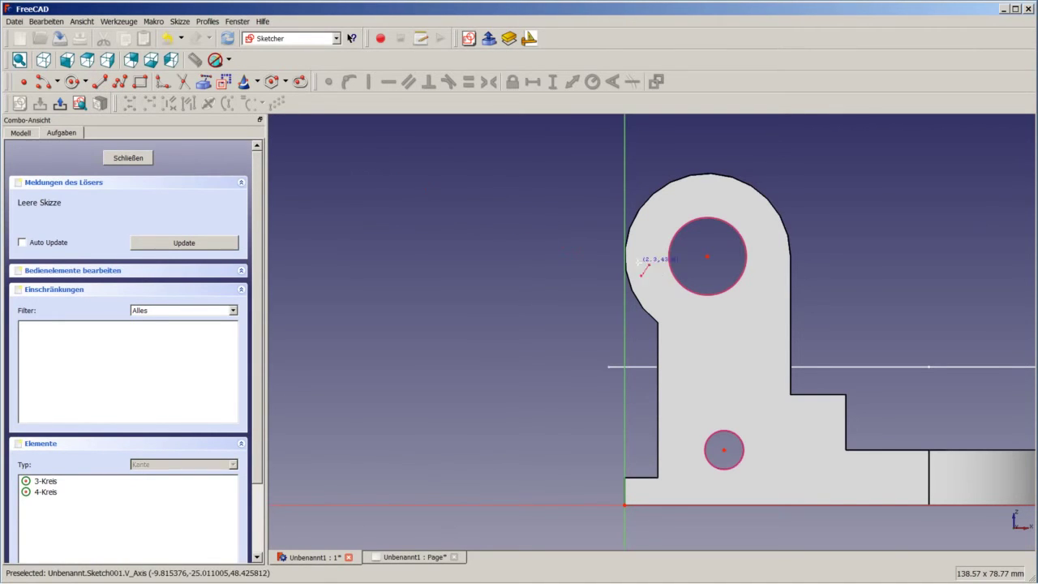
Draw horizontal and vertical lines through the upper hole and the small hole.
left_click(671, 269)
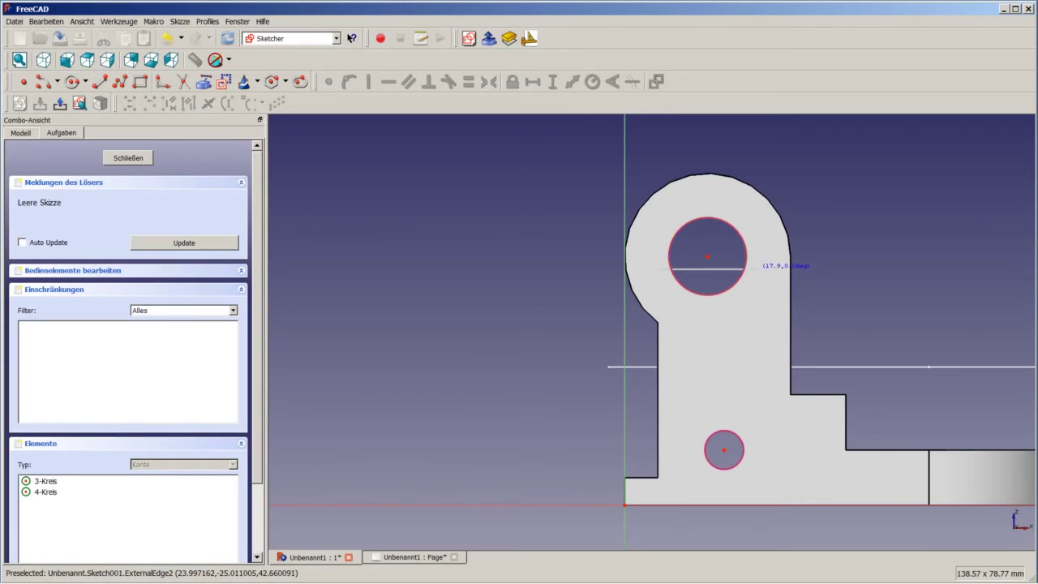
left_click(755, 269)
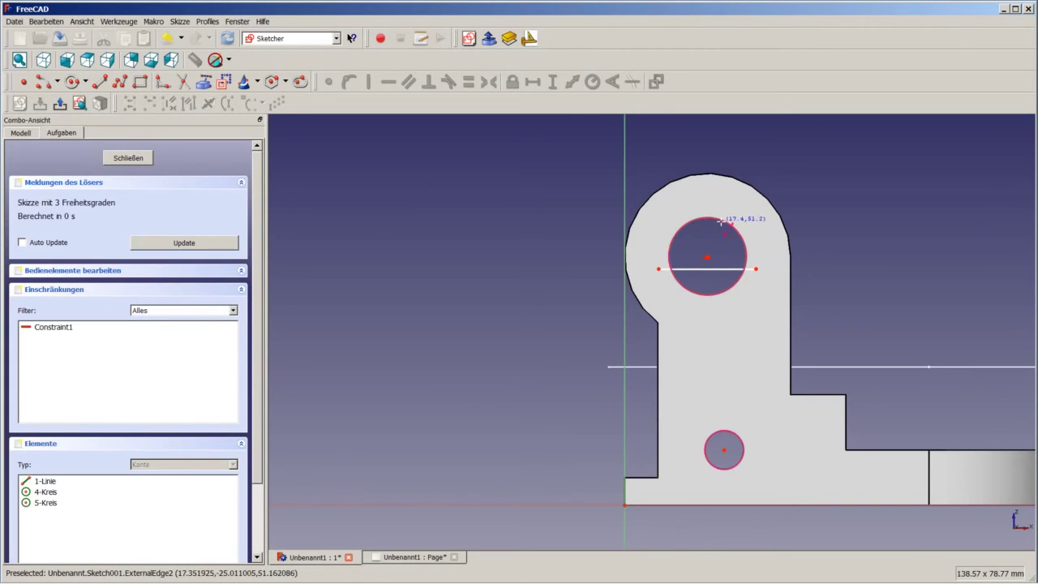
left_click(719, 206)
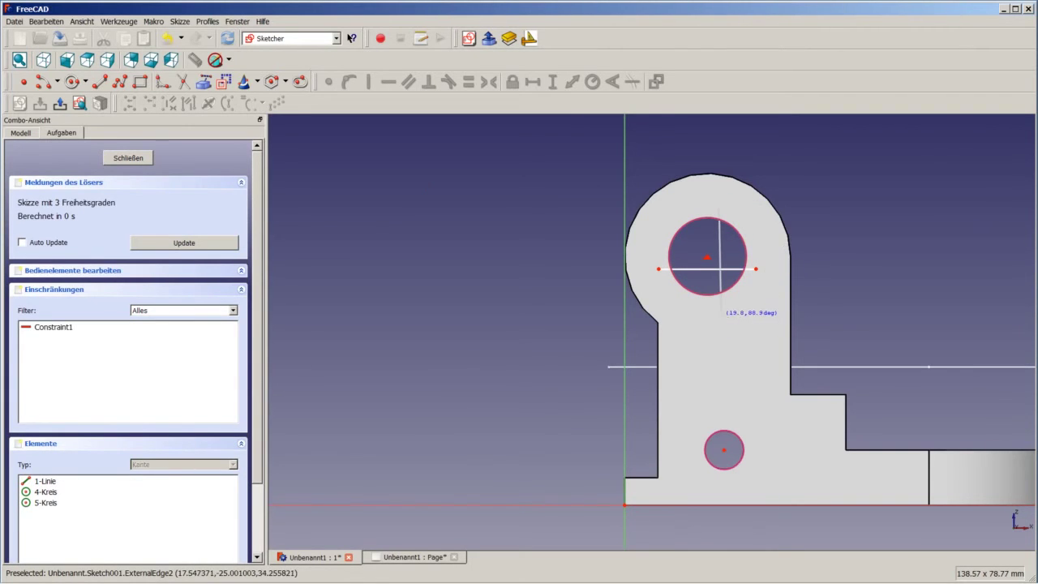
left_click(718, 315)
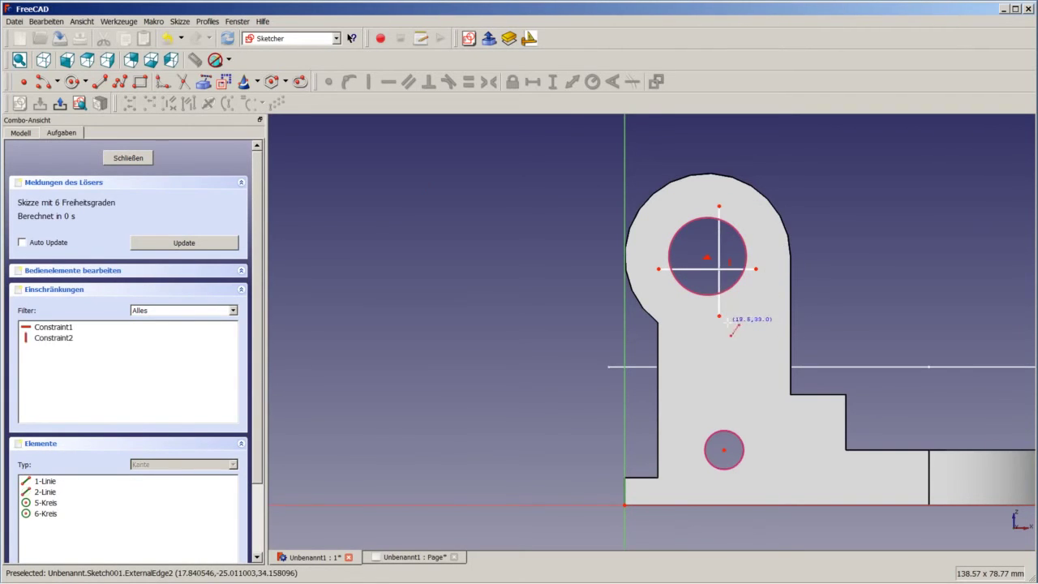
left_click(732, 422)
left_click(732, 484)
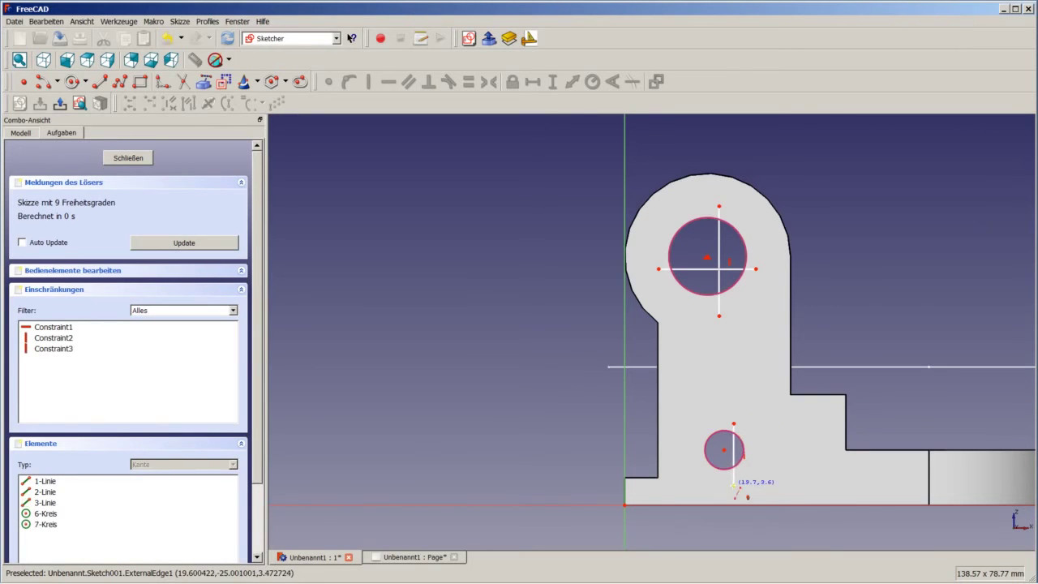
left_click(695, 457)
left_click(756, 457)
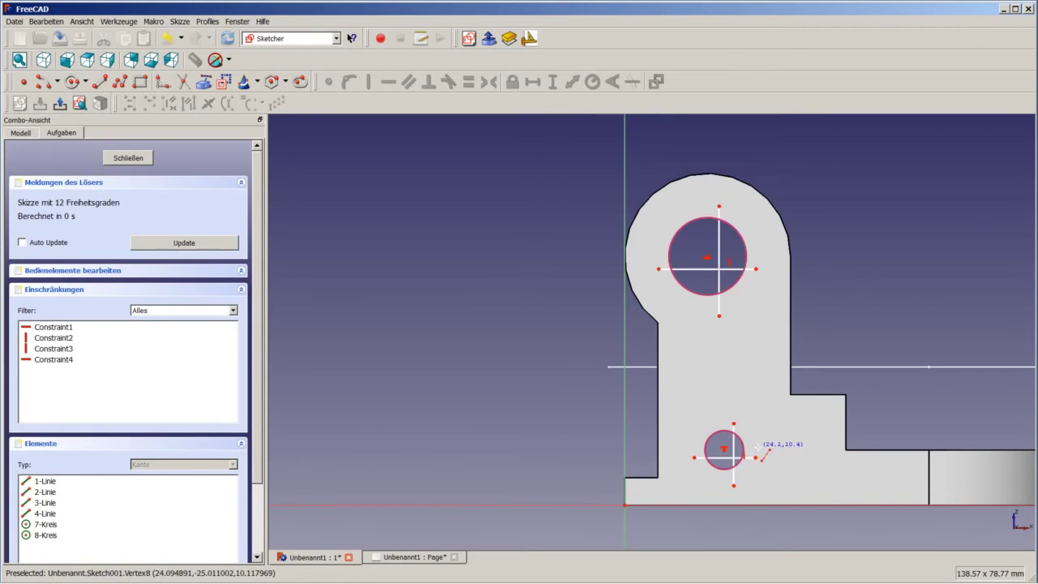
key("Escape")
Make both small-hole lines symmetric about the small hole's centre.
scroll(799, 454, "up", 2)
scroll(697, 466, "up", 2)
scroll(705, 482, "up", 2)
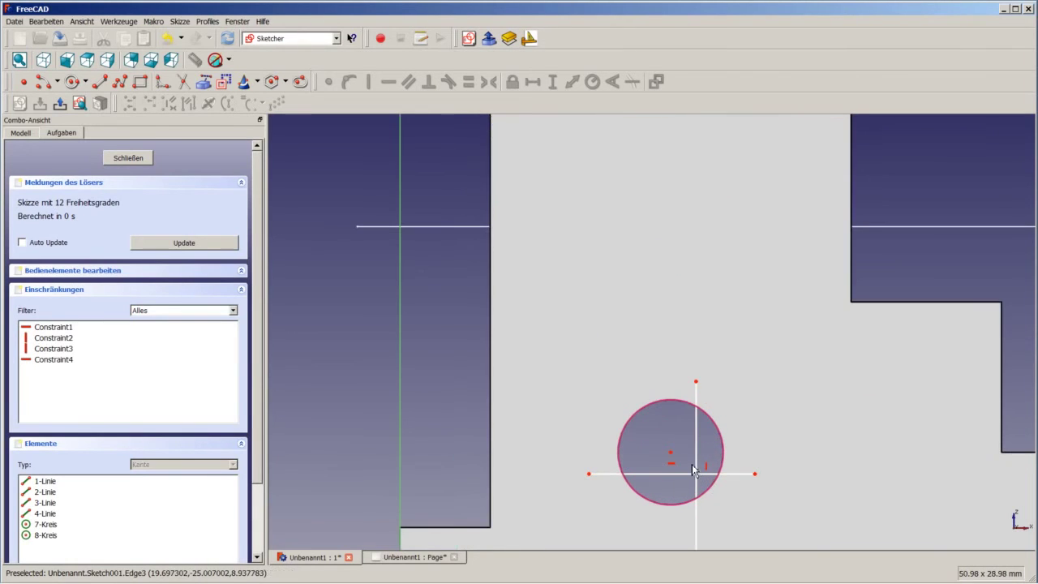
left_click(695, 460)
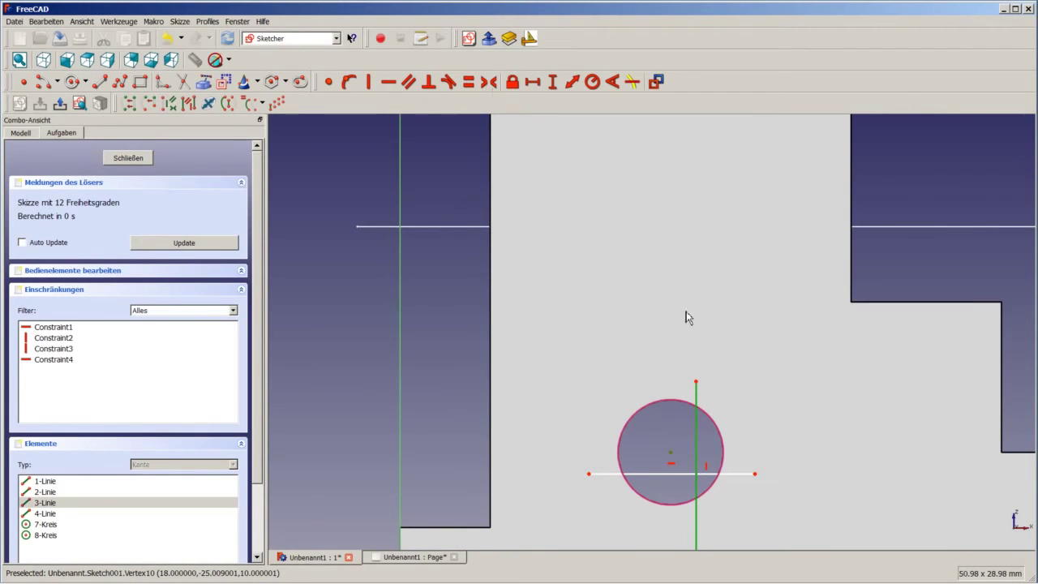
left_click(488, 82)
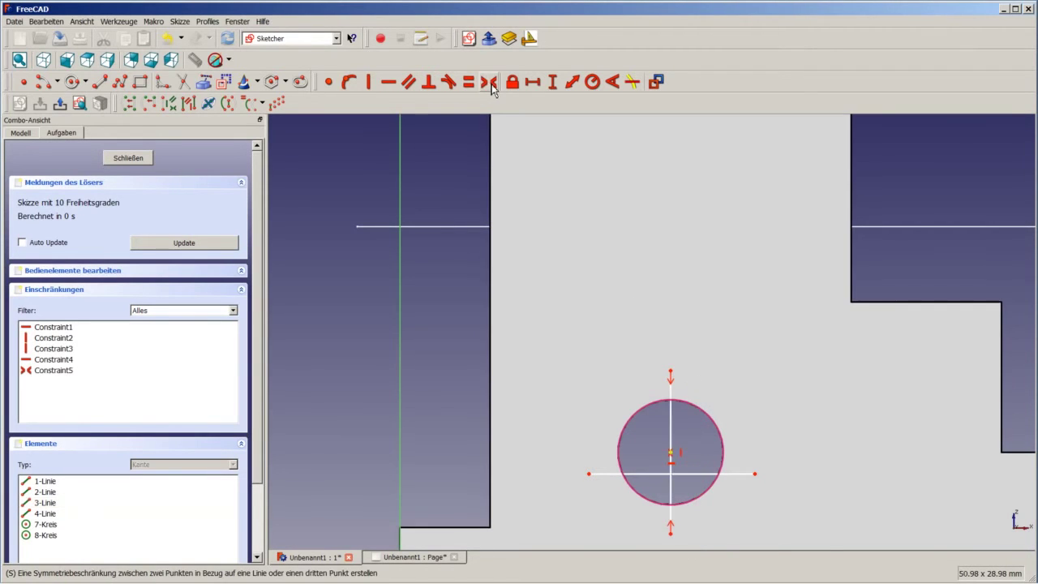
left_click(699, 475)
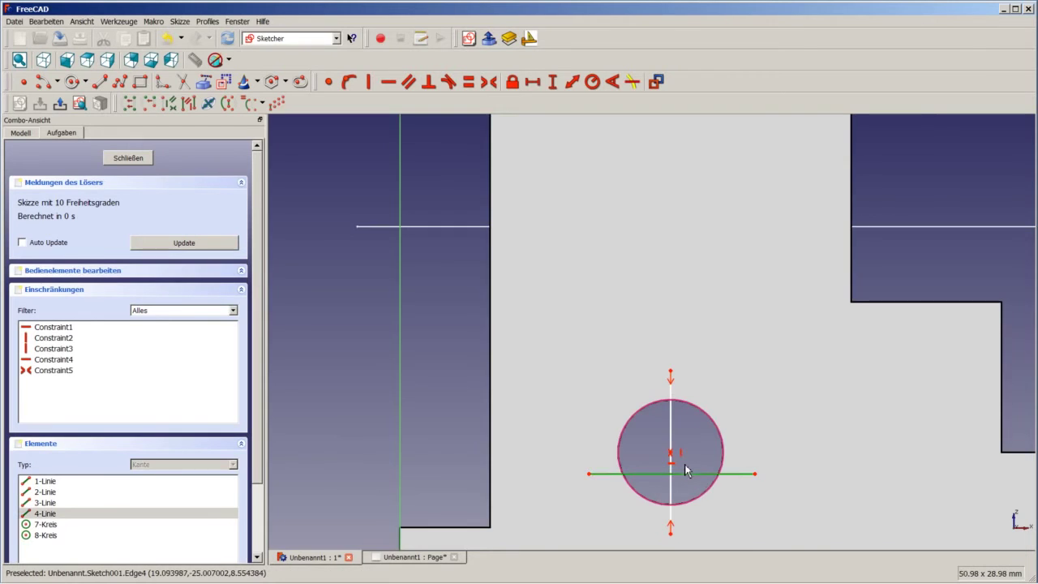
scroll(686, 467, "up", 5)
scroll(674, 471, "up", 2)
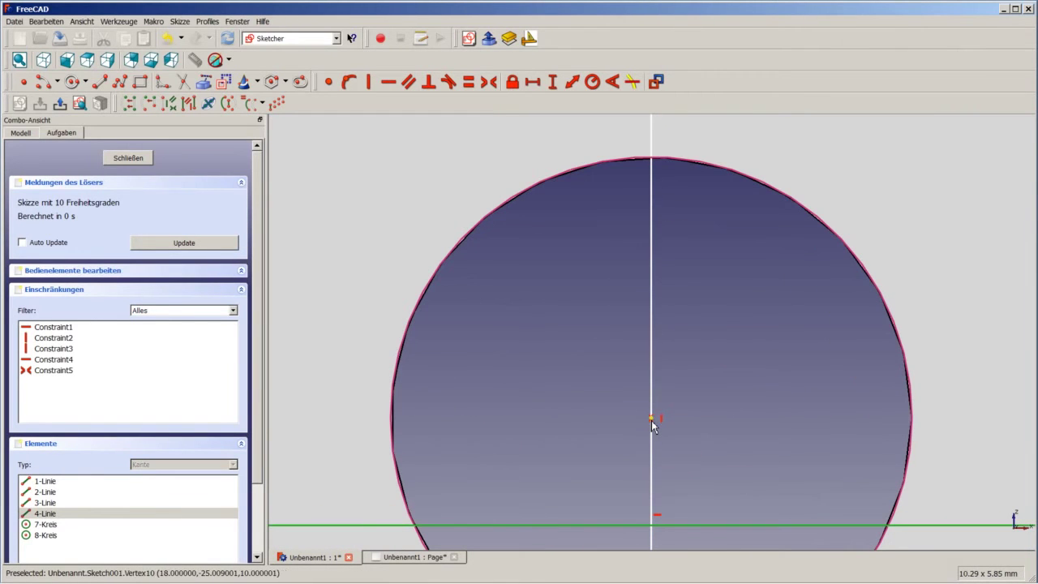
left_click(652, 420)
left_click(488, 82)
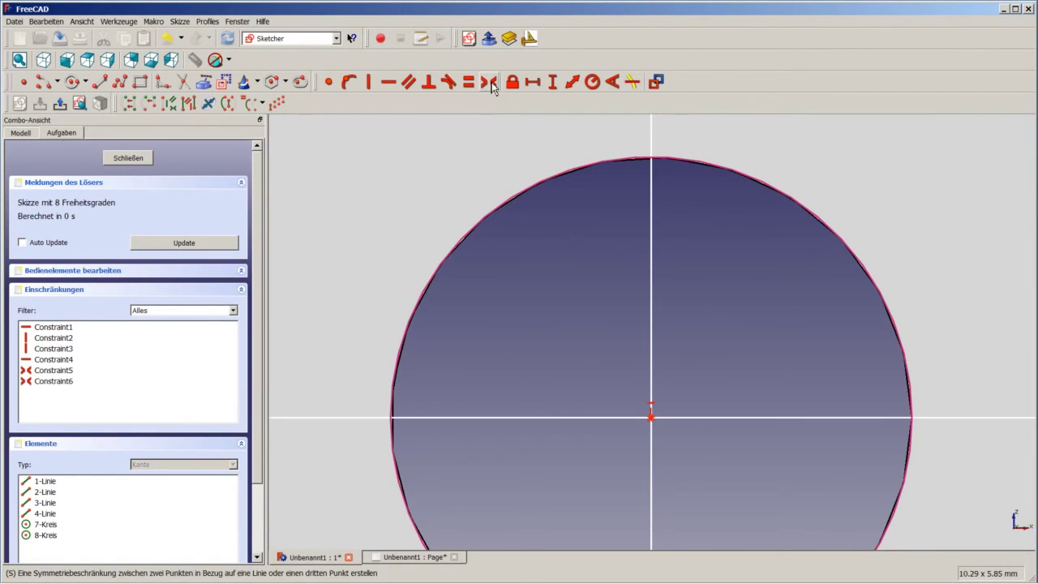
Make both upper-hole lines symmetric about the upper hole's centre.
scroll(544, 280, "down", 5)
scroll(547, 280, "down", 5)
scroll(544, 263, "down", 3)
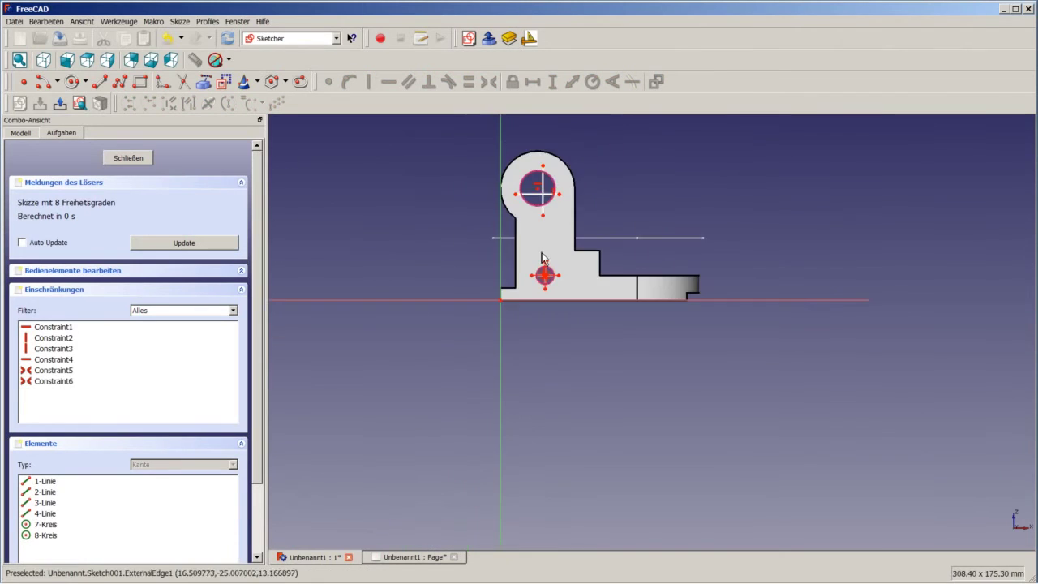
scroll(536, 184, "up", 3)
scroll(537, 184, "up", 3)
scroll(546, 190, "up", 1)
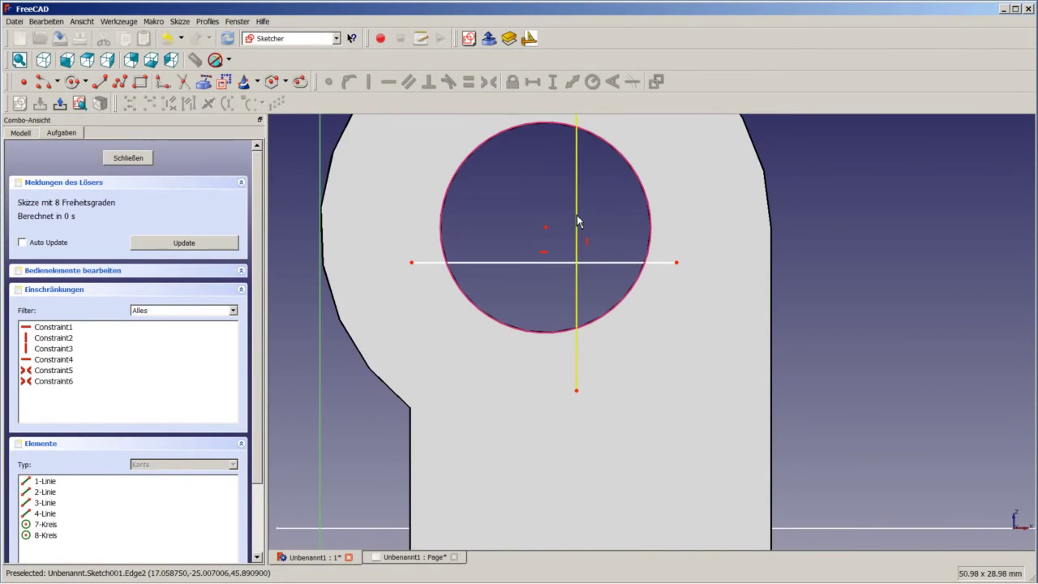
left_click(576, 220)
left_click(547, 228)
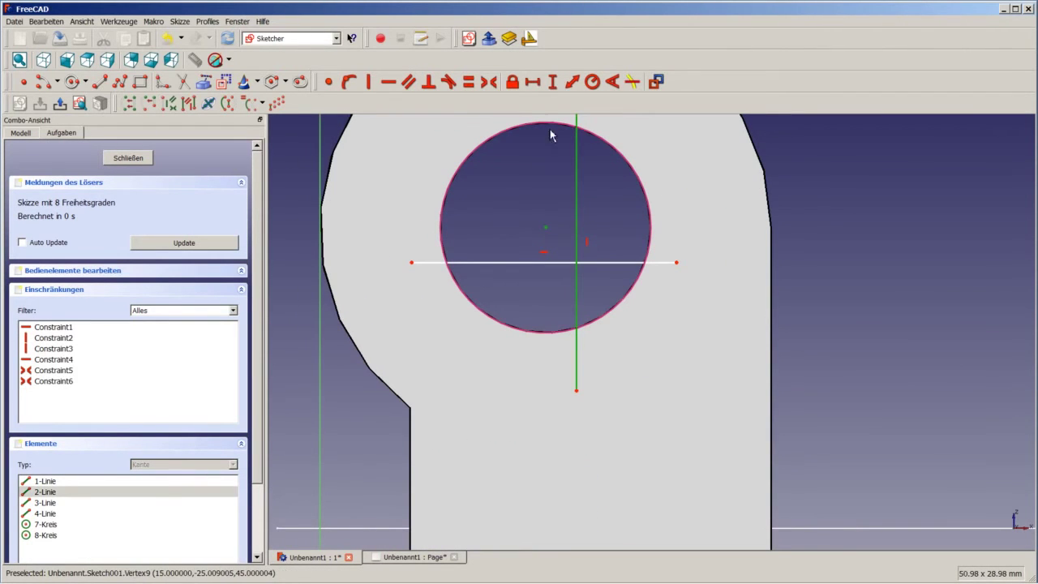
left_click(489, 82)
left_click(574, 263)
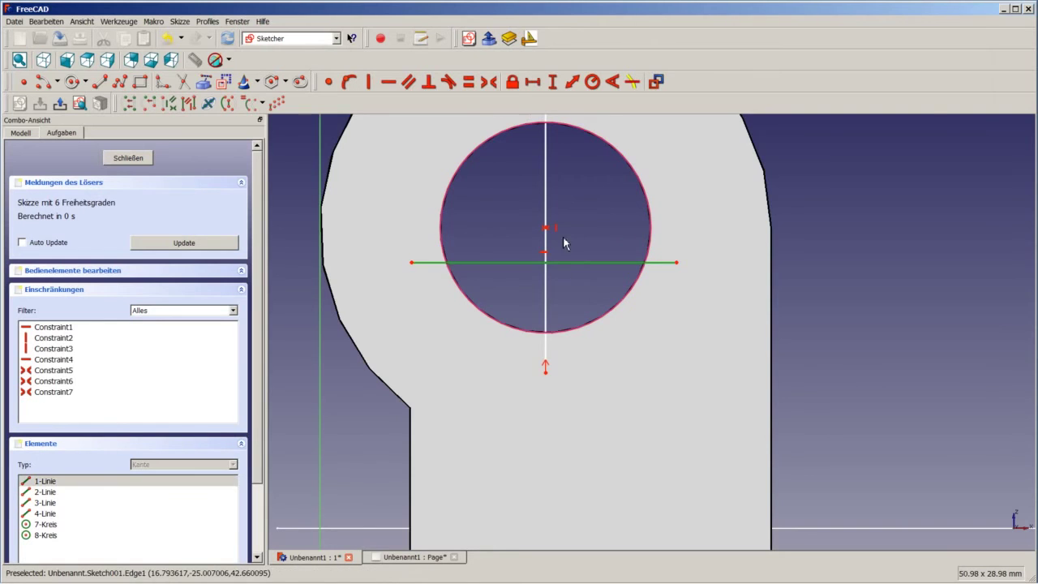
scroll(554, 236, "up", 2)
scroll(552, 236, "up", 2)
left_click(543, 230)
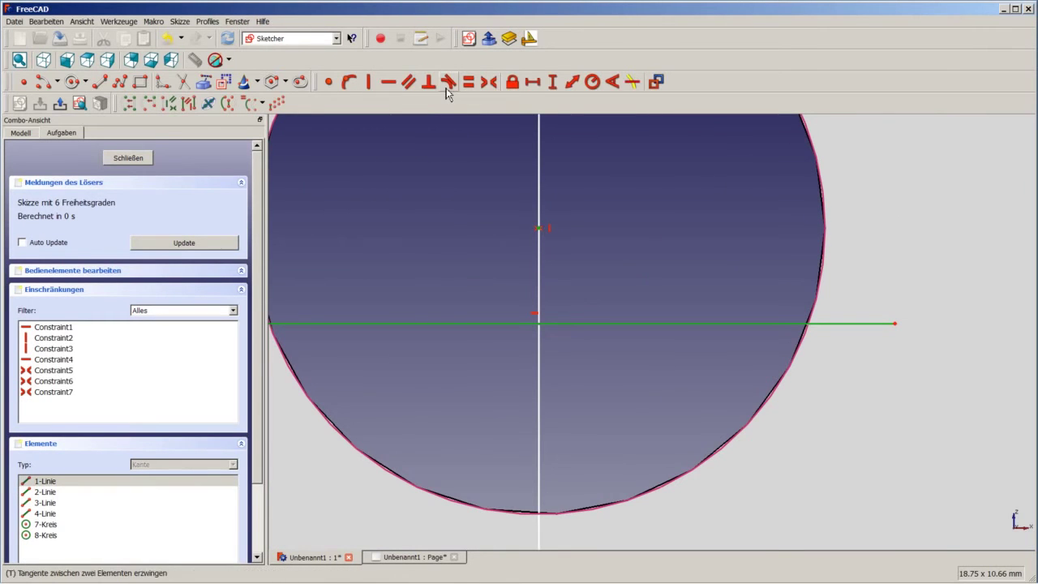
left_click(490, 83)
Close the finished Sketch001.
scroll(527, 207, "down", 1)
scroll(519, 204, "down", 2)
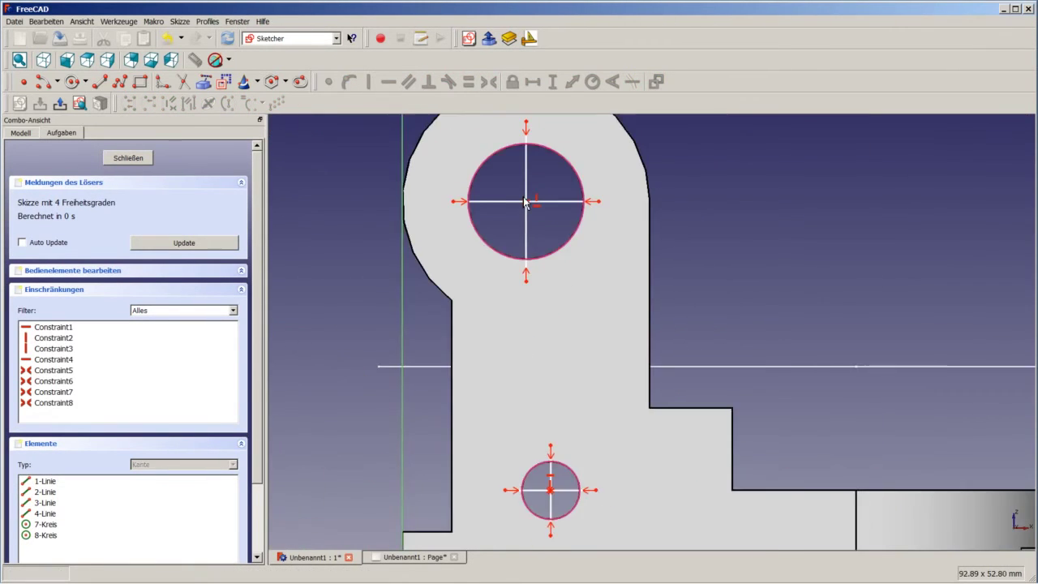
scroll(499, 205, "down", 1)
left_click(129, 160)
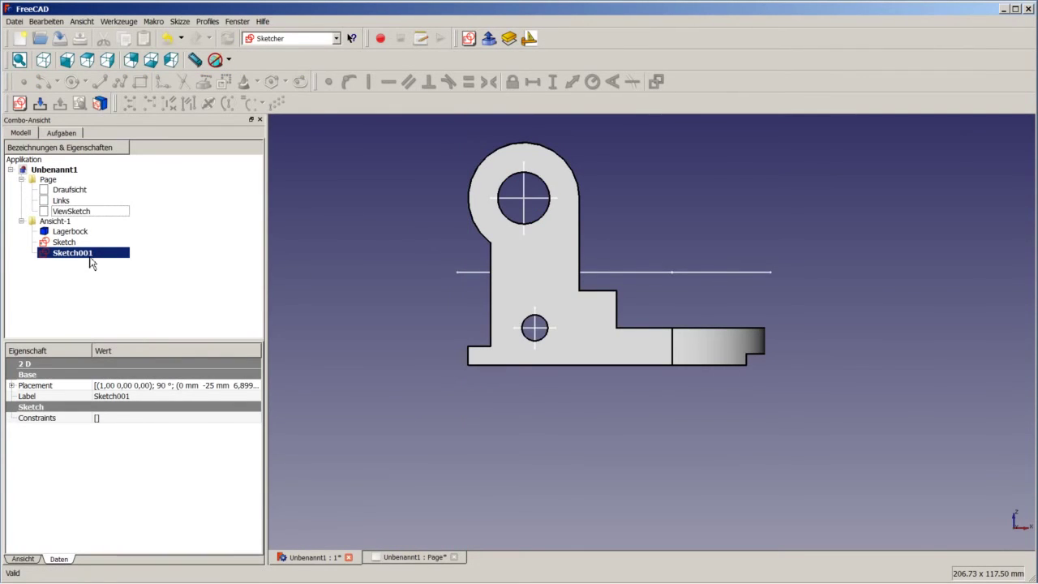
Insert Sketch001 as a draft view on the drawing Page via the Drawing workbench.
left_click(47, 181, "ctrl")
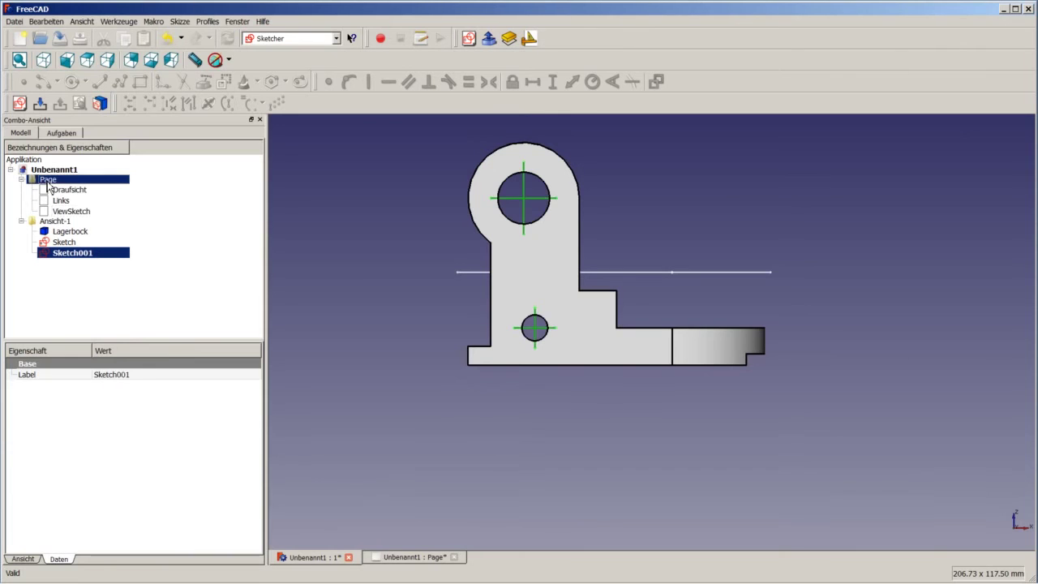
left_click(280, 39)
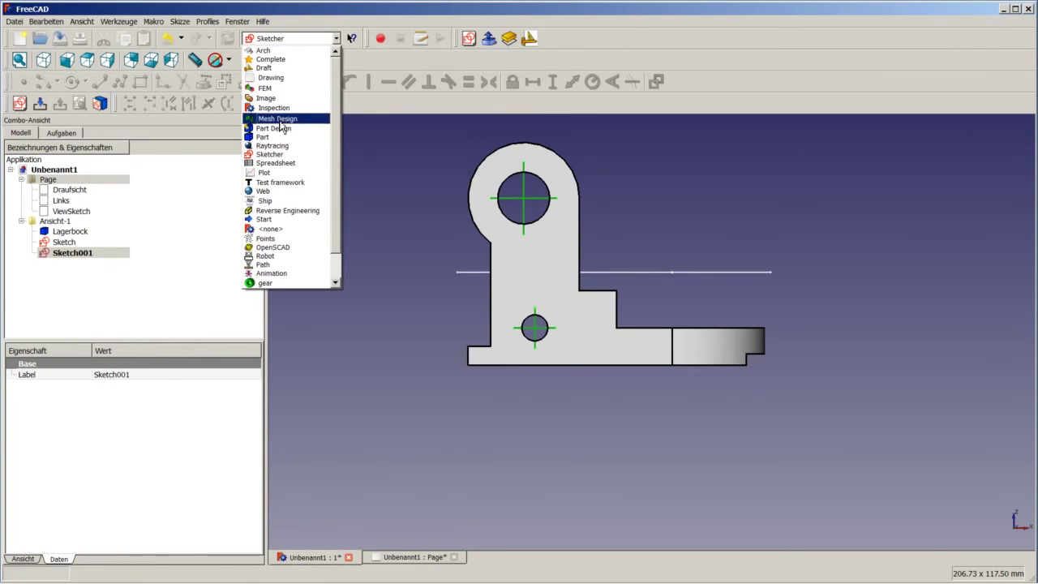
left_click(278, 82)
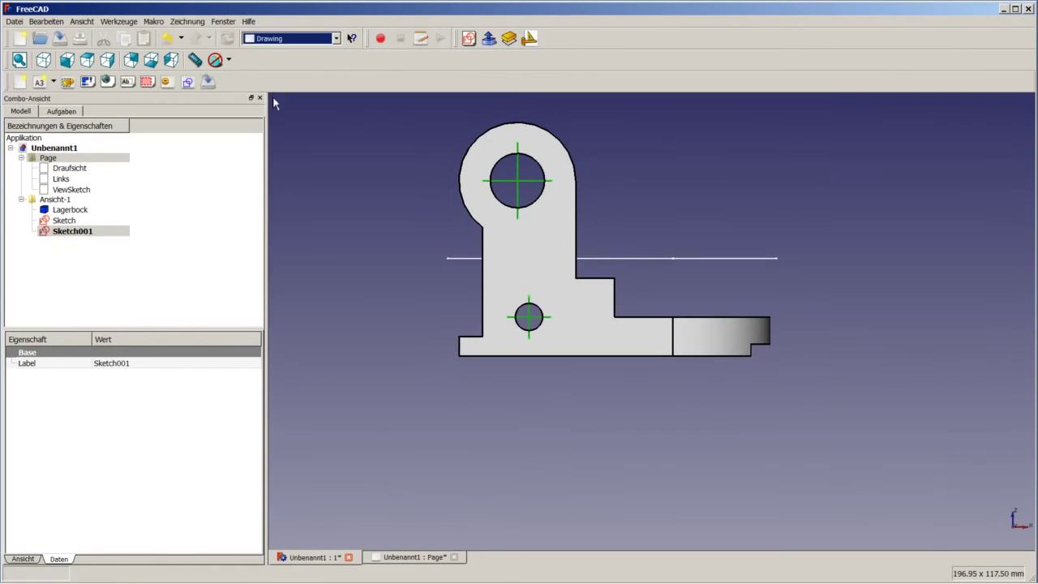
left_click(187, 84)
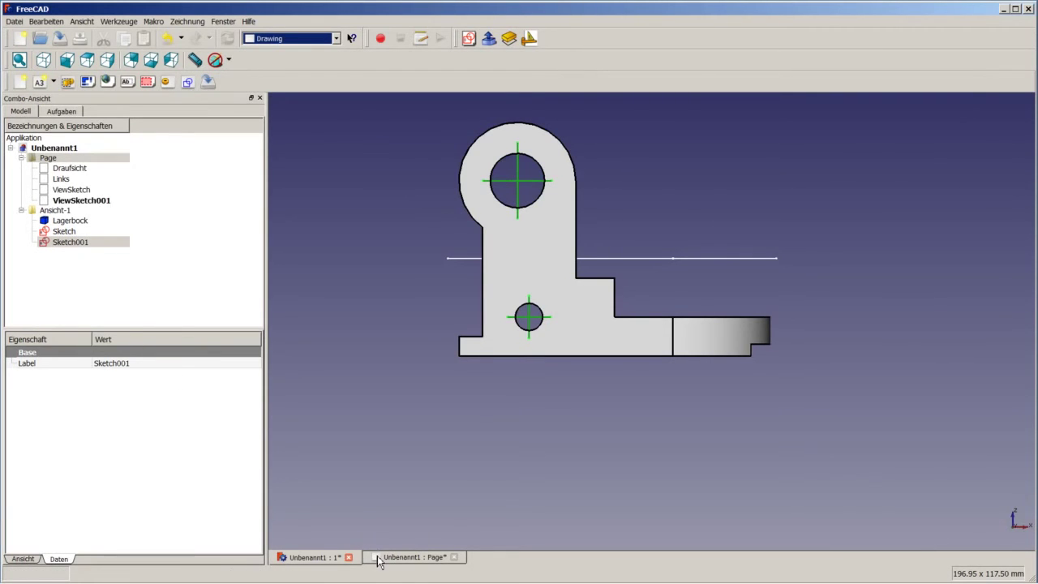
Bring up the drawing page and read the Links view's position values.
left_click(421, 562)
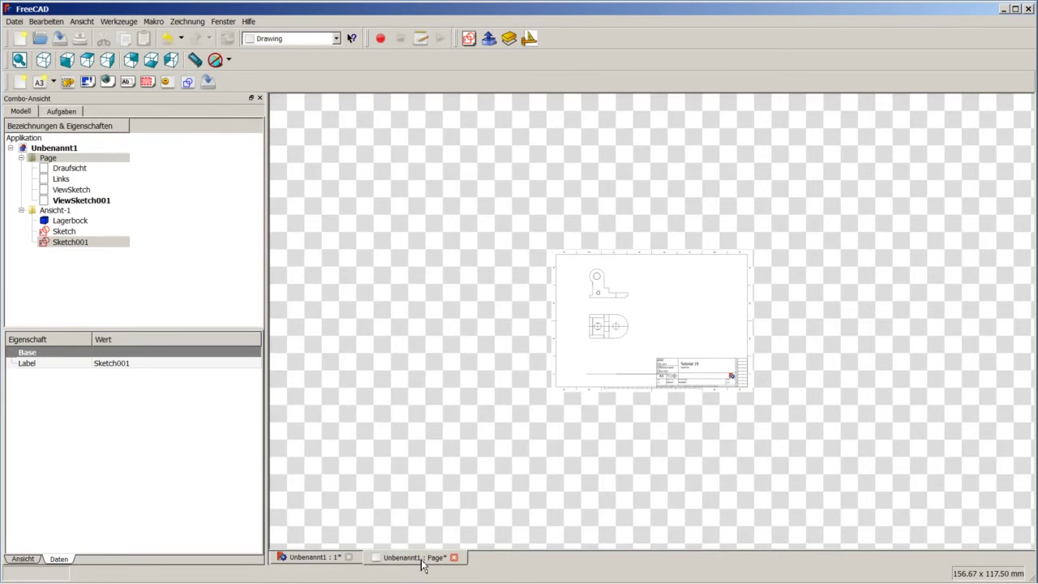
scroll(621, 325, "down", 2)
scroll(619, 323, "up", 2)
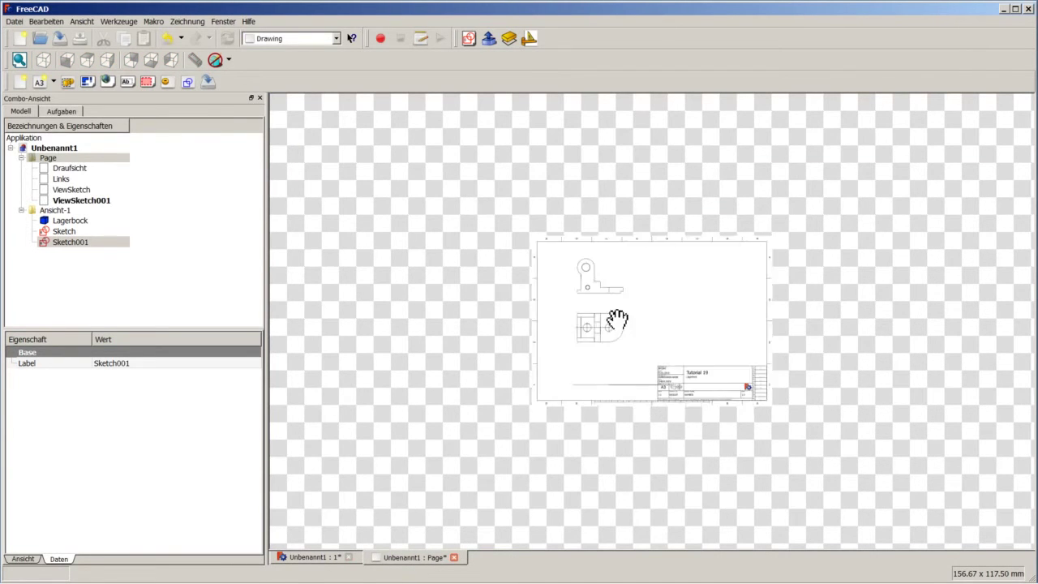
scroll(616, 319, "up", 2)
scroll(598, 317, "up", 2)
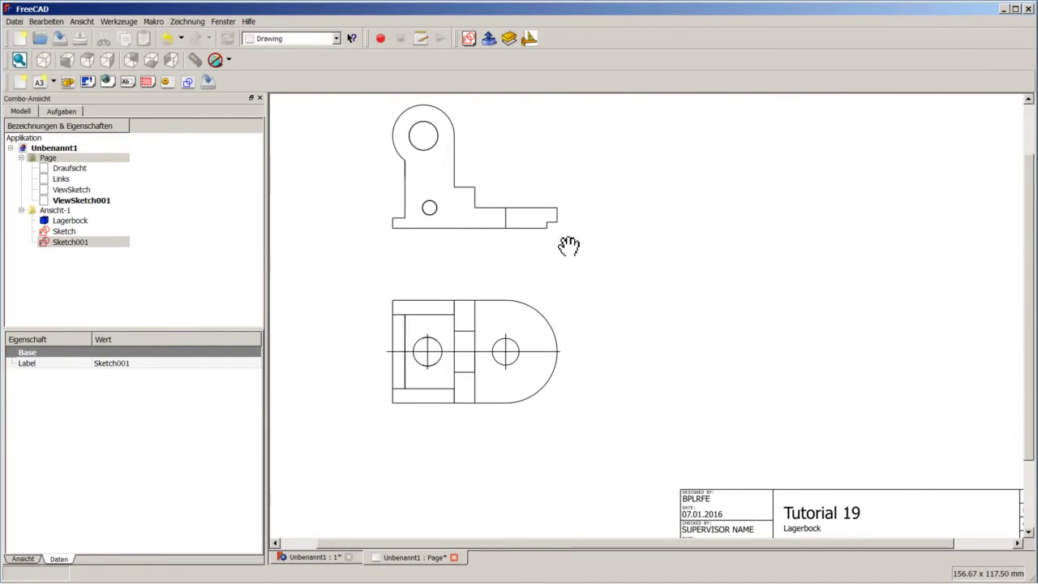
left_click(68, 182)
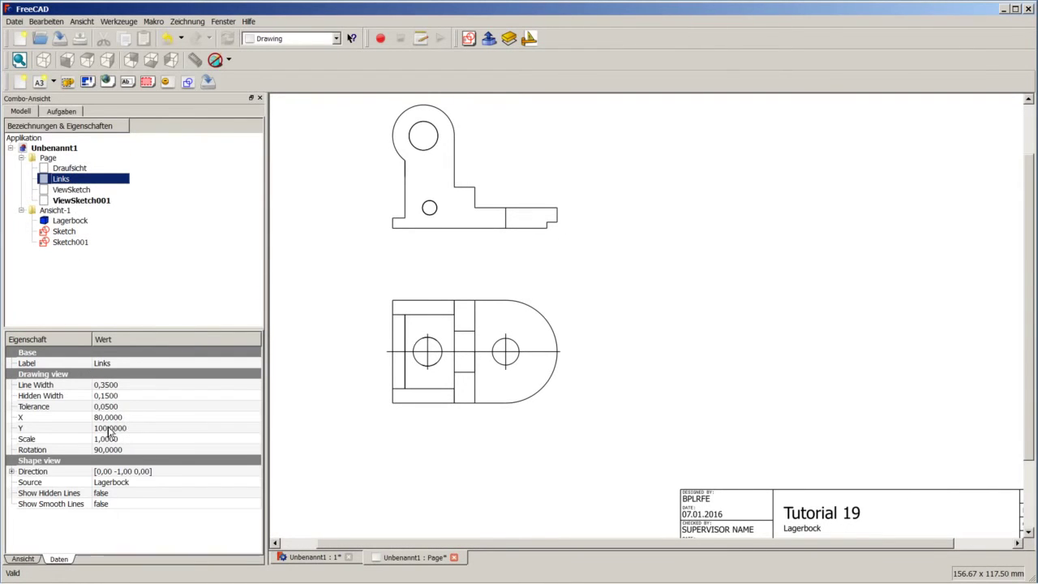
Give ViewSketch001 position X 80, Y 100 and scale 1.
left_click(85, 203)
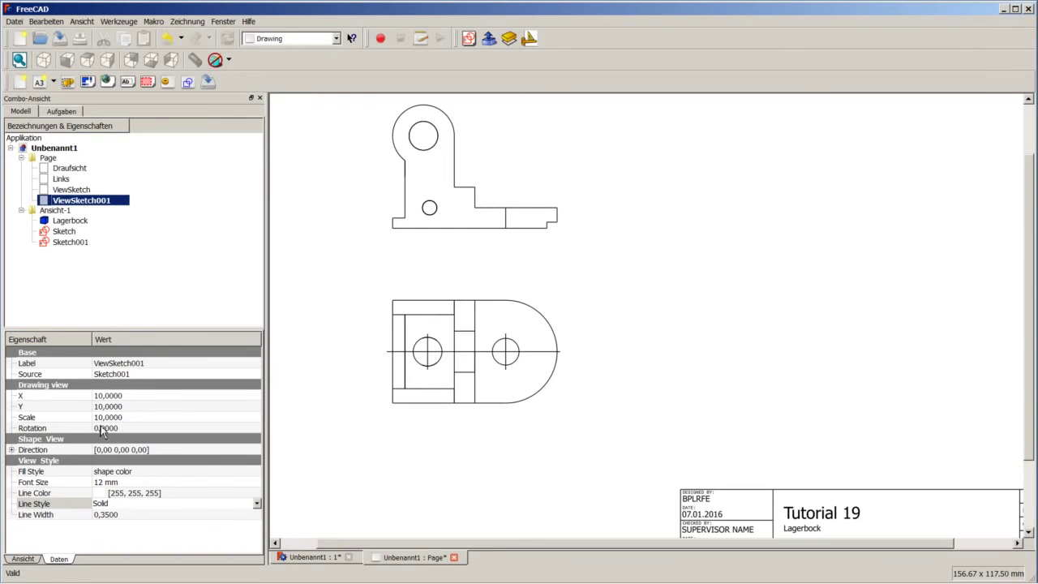
left_click(132, 395)
type("80")
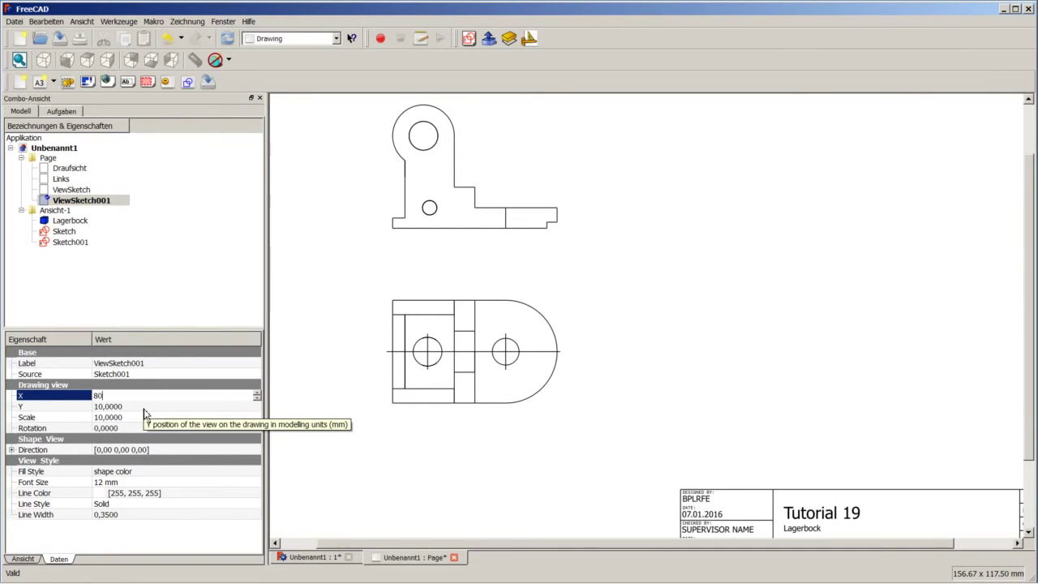
left_click(144, 409)
type("100")
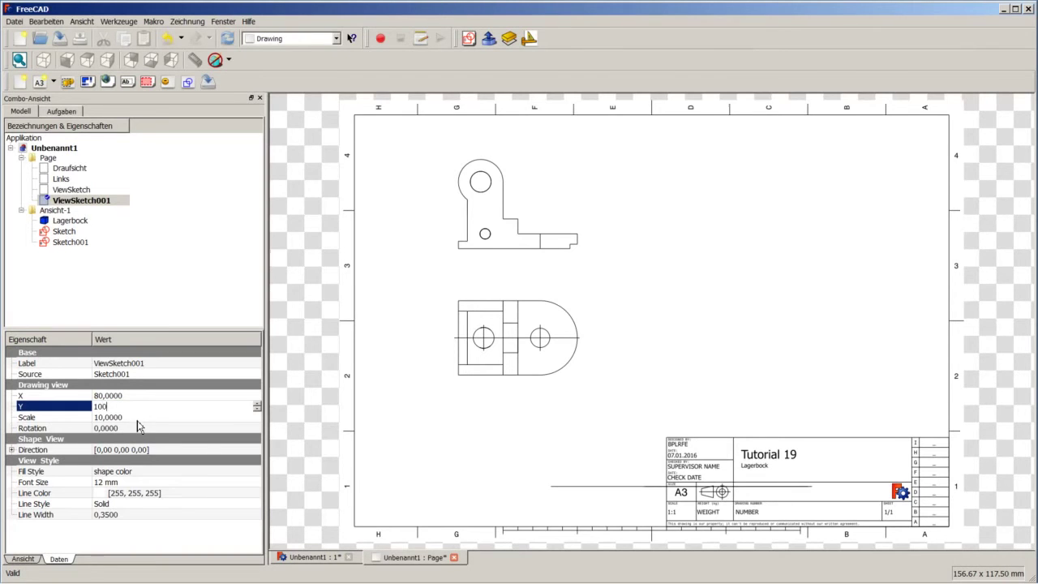
left_click(138, 419)
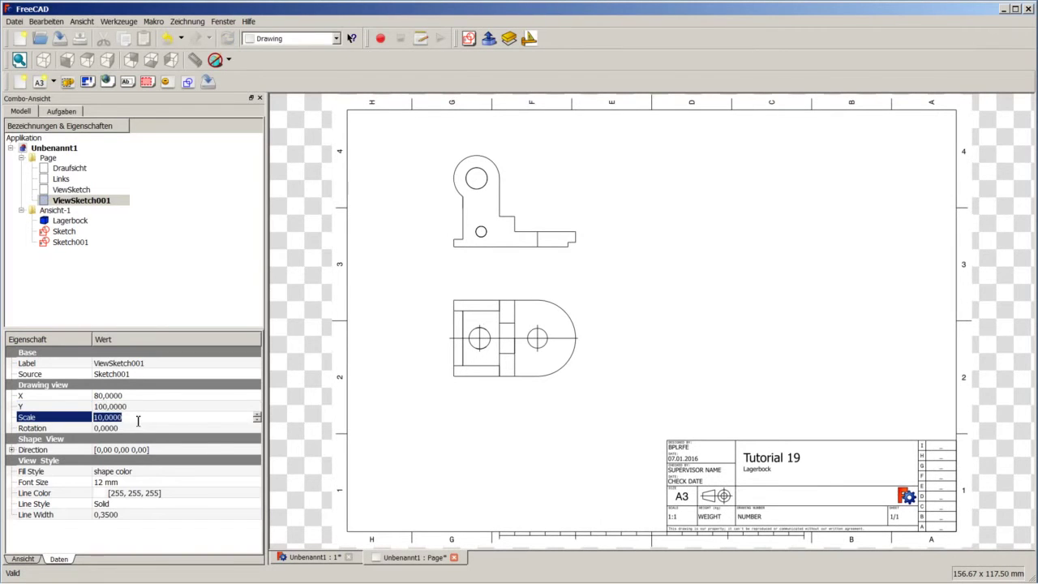
type("1")
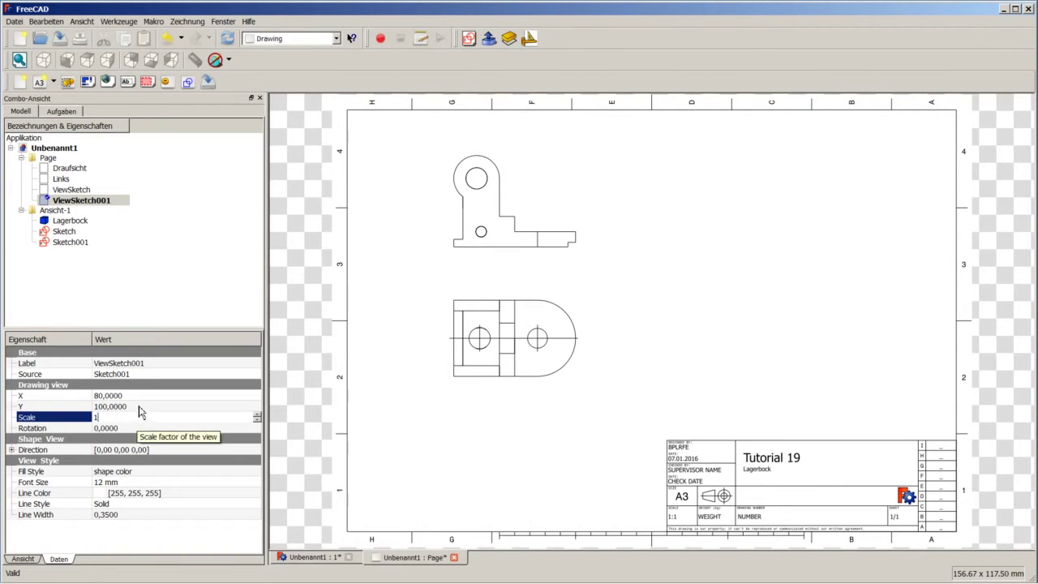
left_click(139, 406)
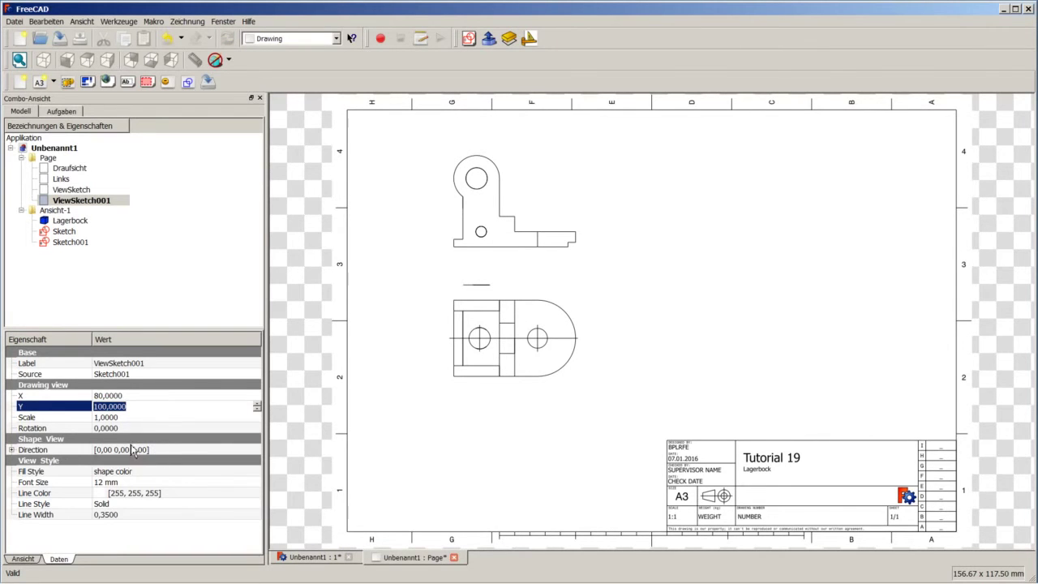
Expand ViewSketch001's Direction and compare it with the Links view's direction.
left_click(11, 450)
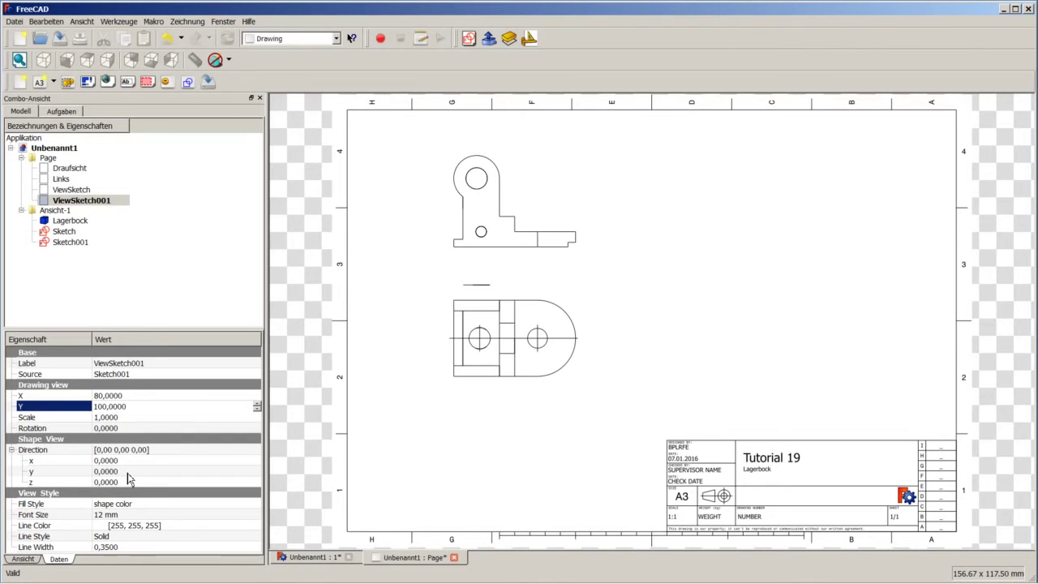
left_click(128, 473)
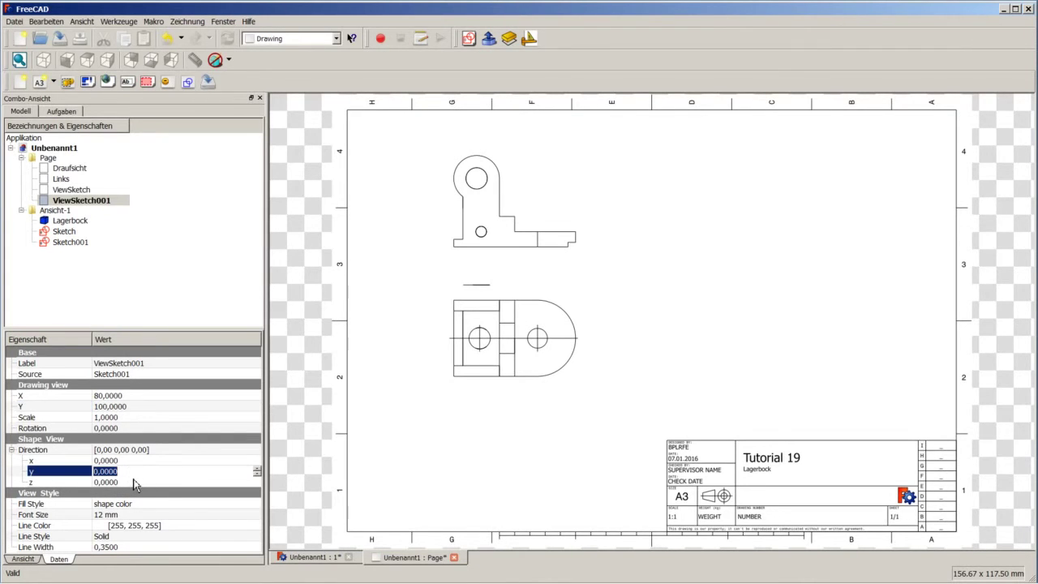
left_click(79, 180)
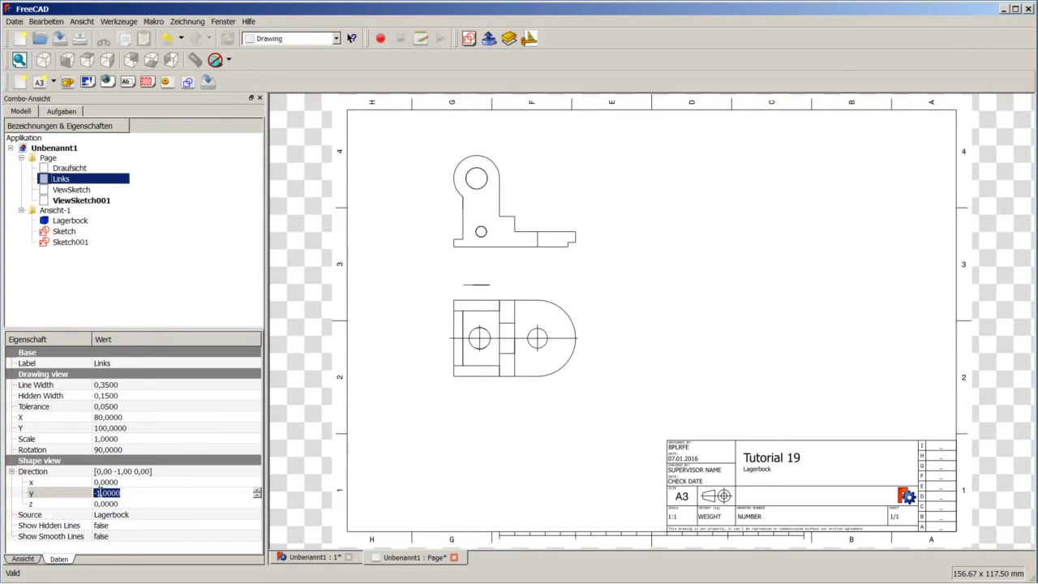
Set ViewSketch001's Direction y component to -1, comparing with the Links view.
left_click(70, 201)
left_click(83, 471)
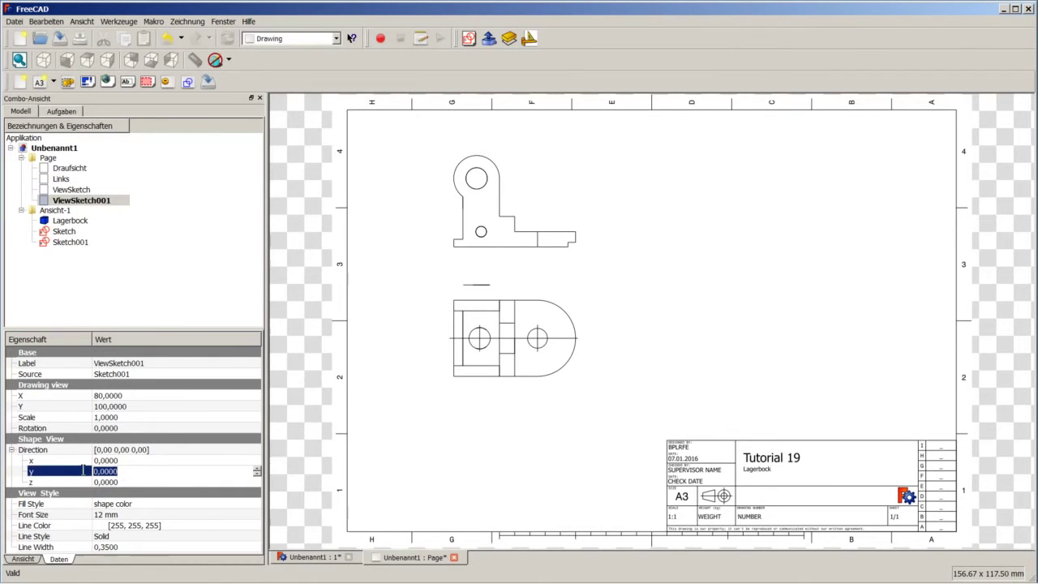
type("-1")
left_click(146, 462)
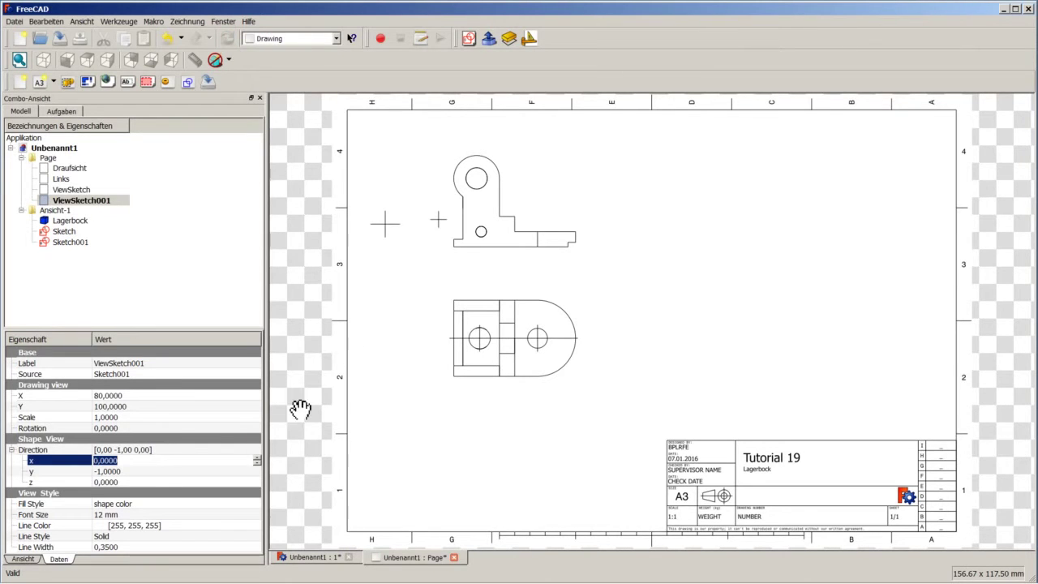
left_click(72, 180)
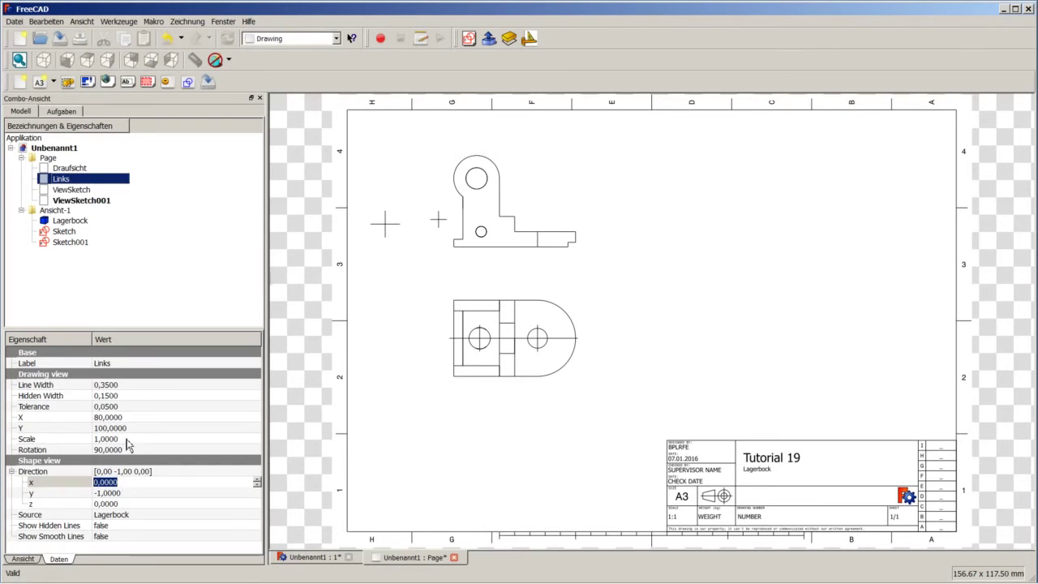
Rotate ViewSketch001 by 90° and zoom the page to check the centre marks.
left_click(85, 203)
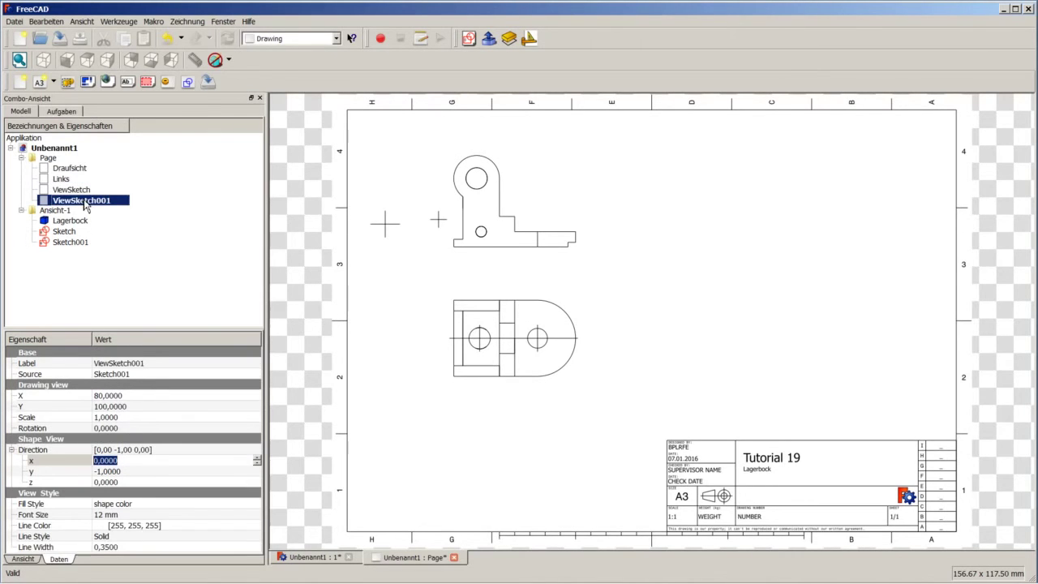
left_click(127, 428)
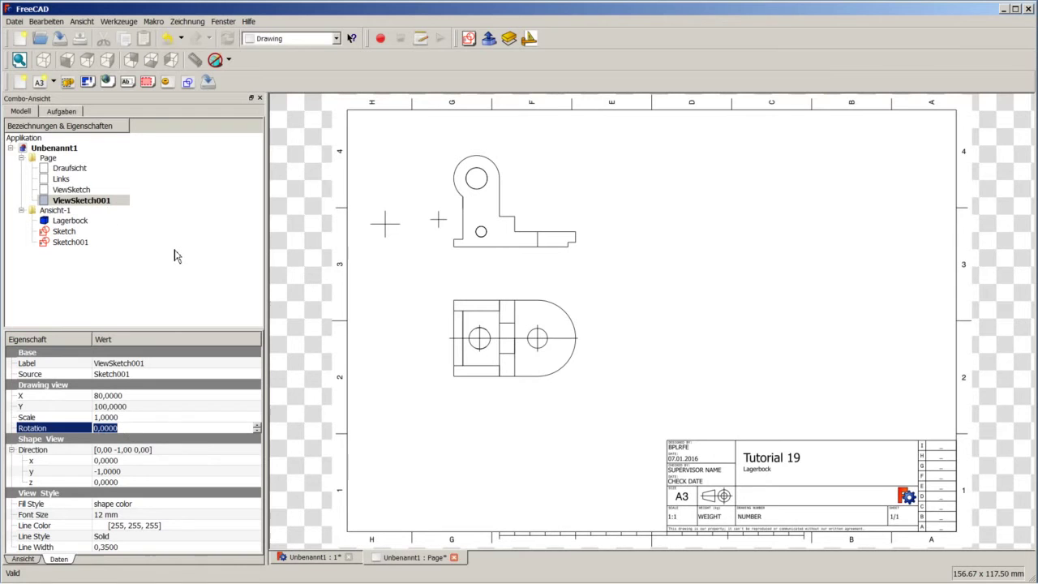
type("90")
key("Return")
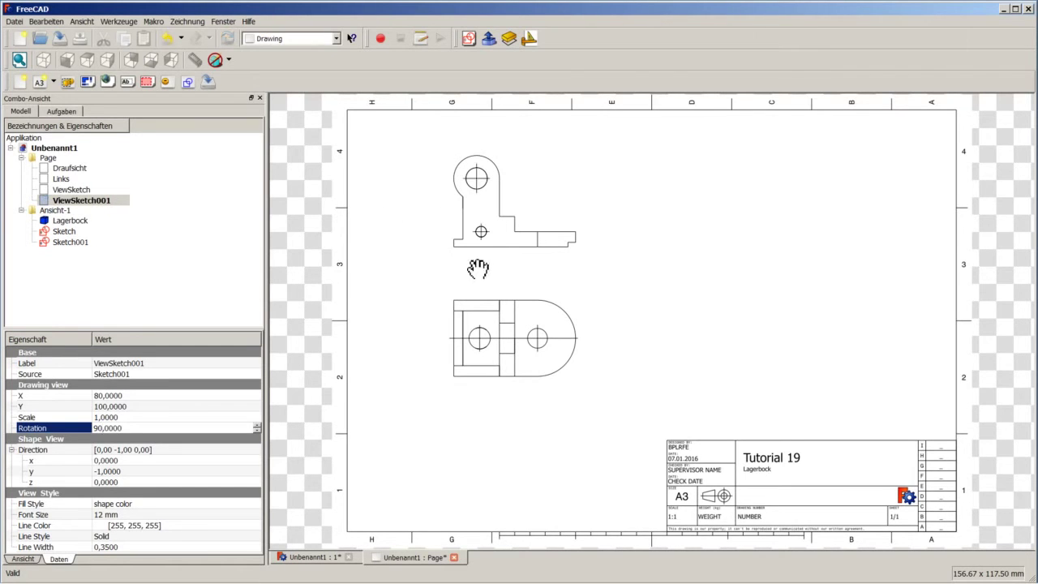
scroll(478, 213, "down", 1)
scroll(528, 232, "up", 2)
scroll(518, 235, "up", 2)
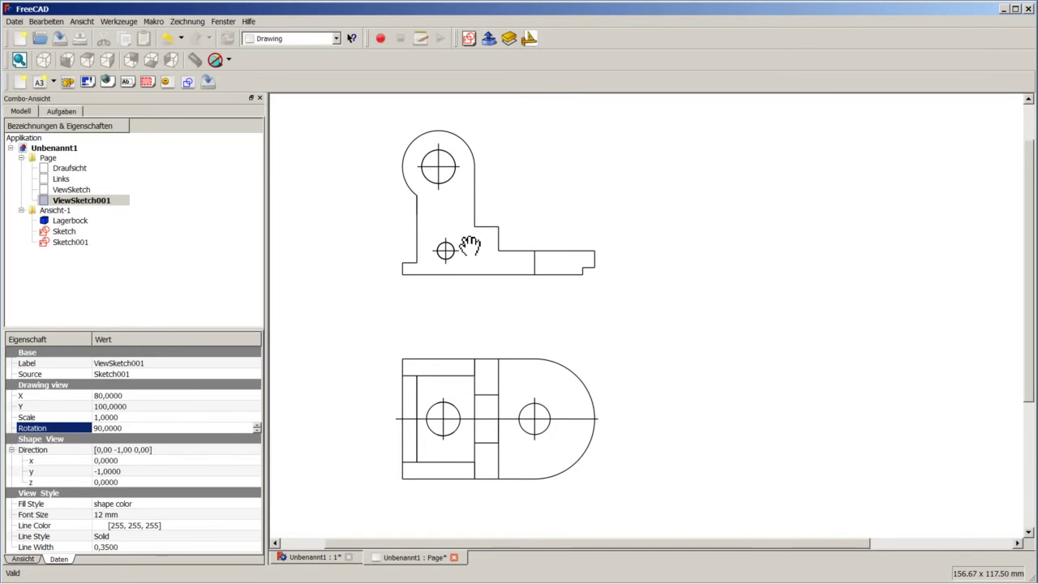
scroll(470, 262, "up", 1)
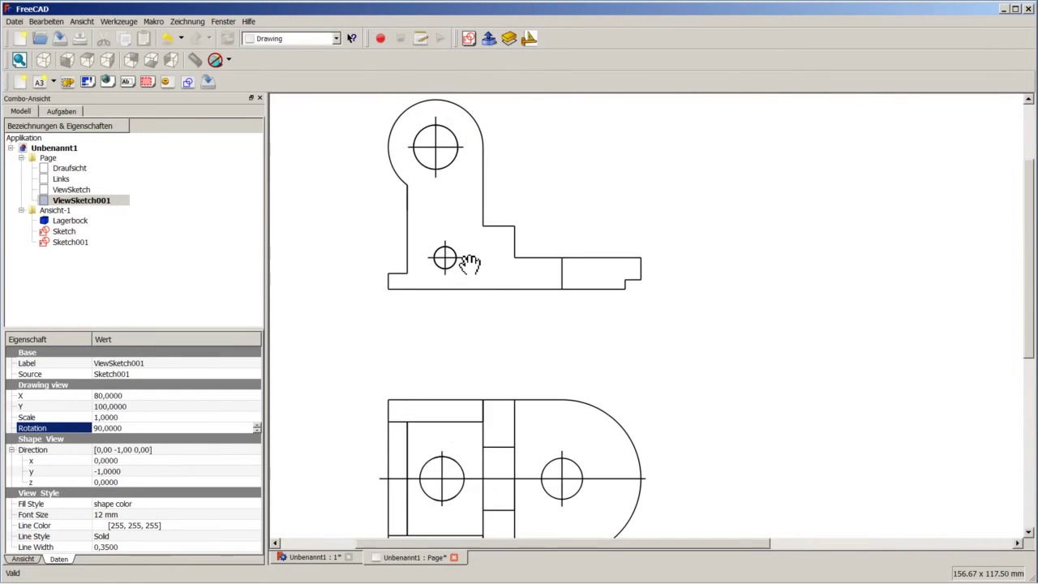
scroll(470, 262, "down", 3)
scroll(720, 343, "up", 1)
scroll(720, 343, "up", 1)
Zoom out on Lagerbock001 with the DIN 912 M12 x 40 screw in its hole.
scroll(702, 334, "down", 1)
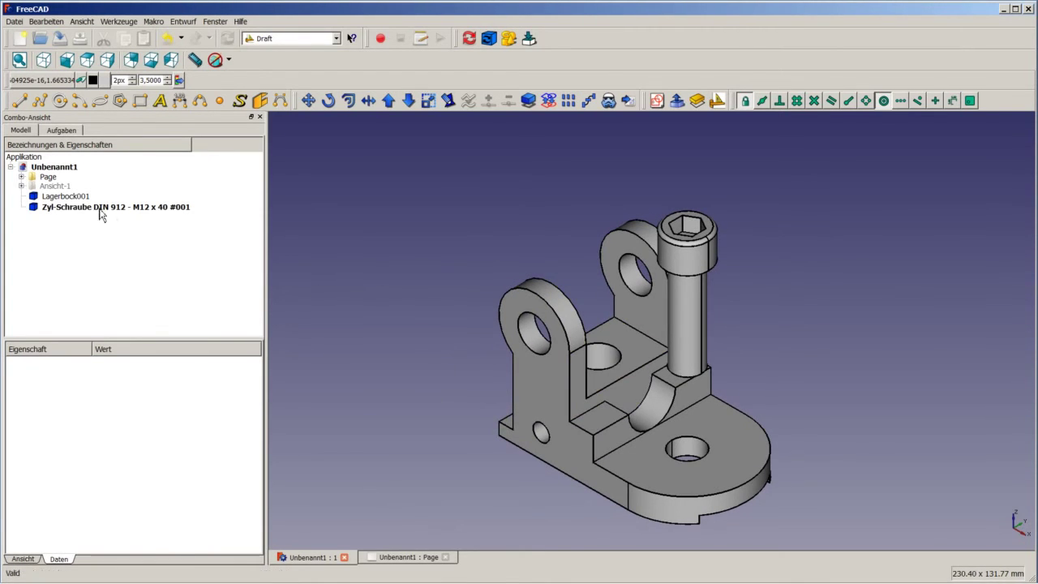
Combine Lagerbock001 and the screw into a compound using the Part workbench.
left_click(71, 197)
left_click(73, 207, "ctrl")
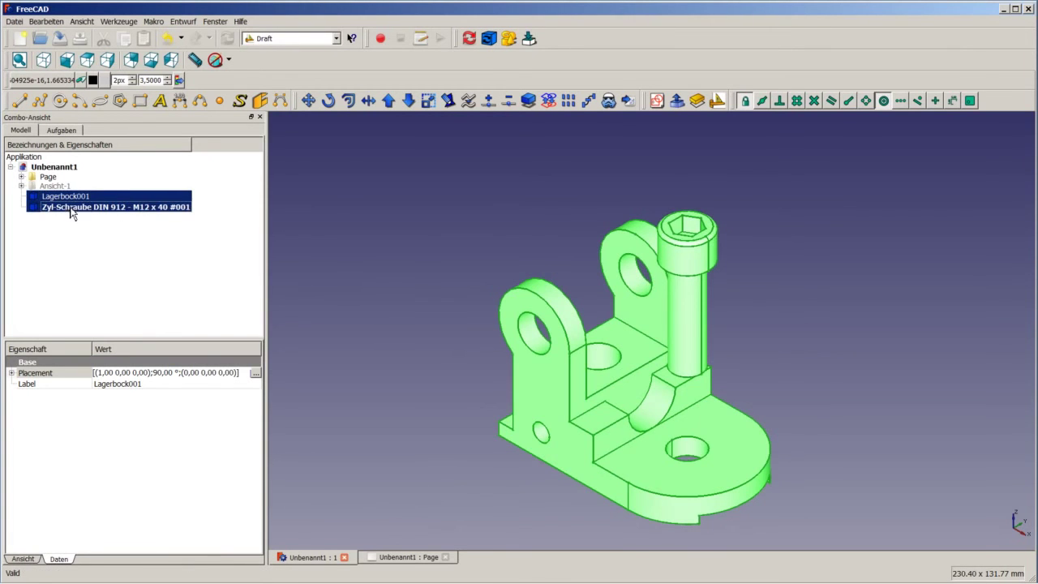
left_click(272, 41)
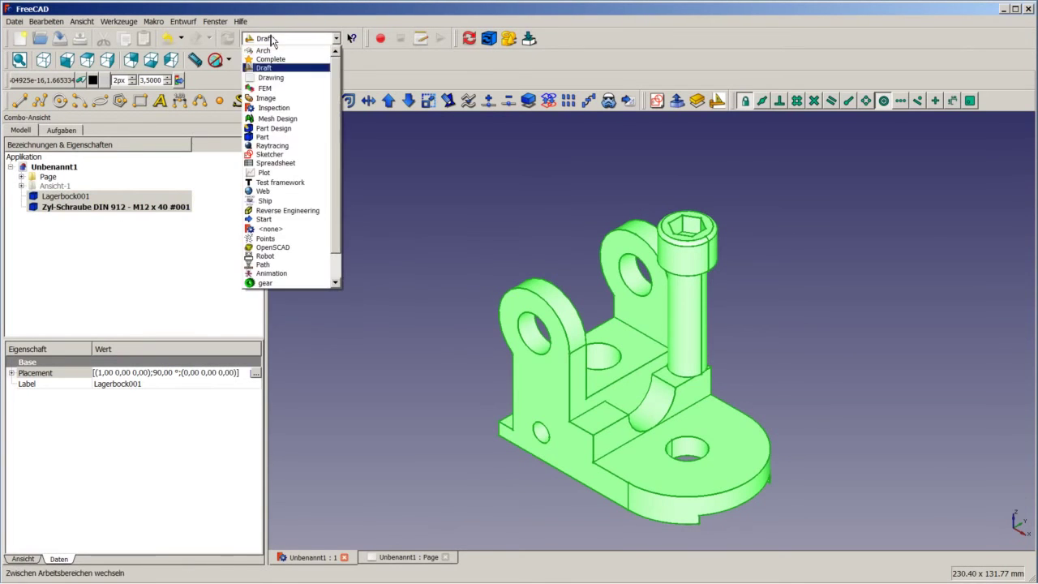
left_click(271, 138)
left_click(183, 21)
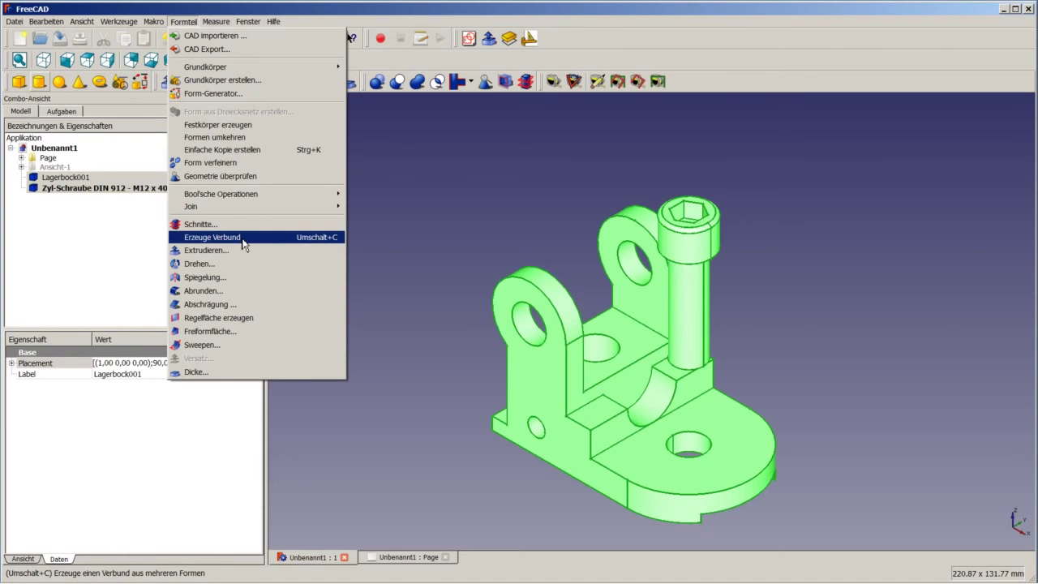
left_click(243, 237)
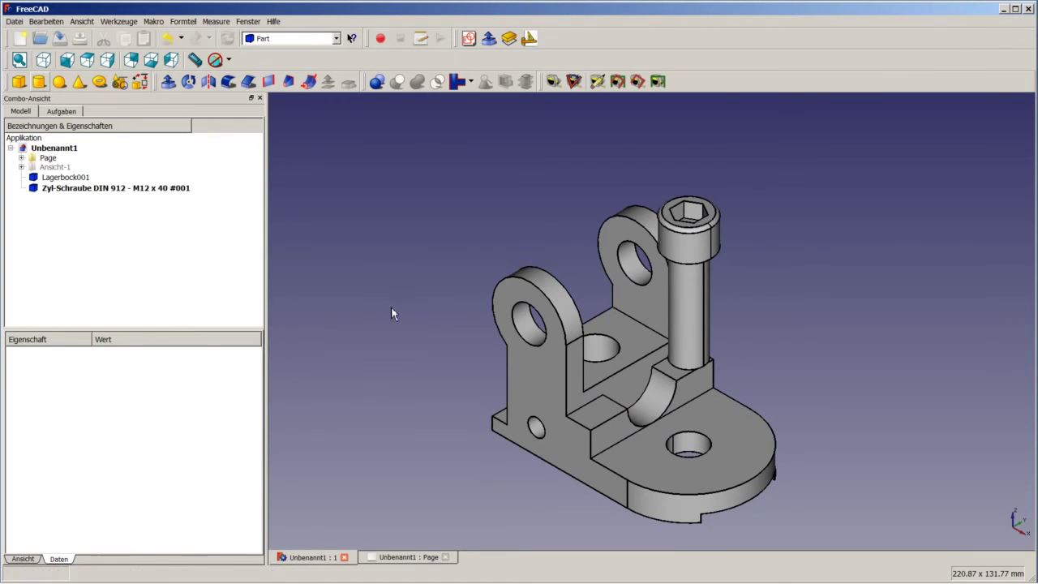
Draw a Draft line from the base-plate hole centre to the screw's bottom-face centre.
mouse_move(710, 463)
middle_mouse_down()
mouse_move(746, 440)
mouse_move(763, 458)
mouse_move(760, 475)
middle_mouse_up()
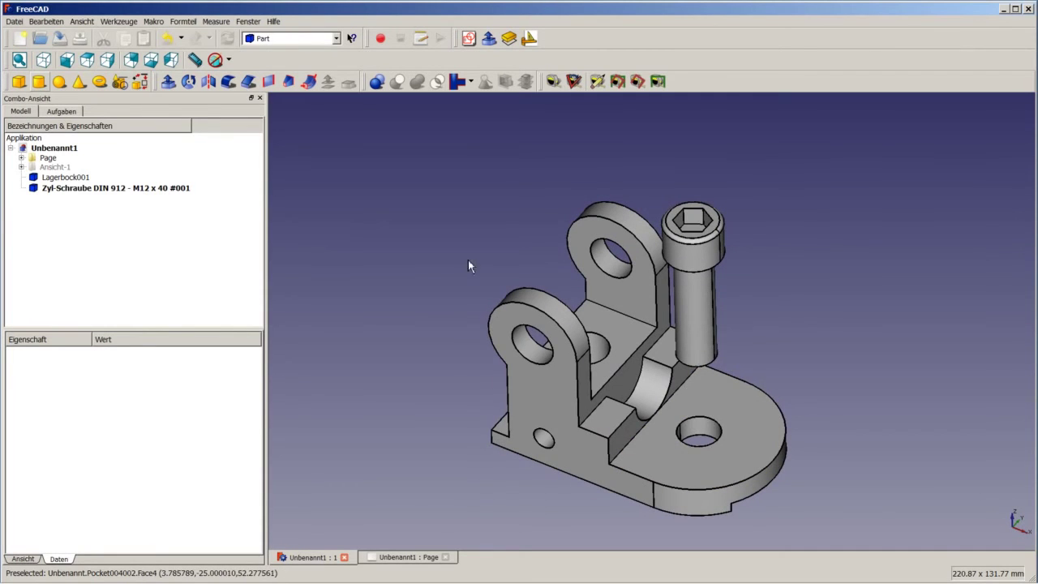
left_click(288, 38)
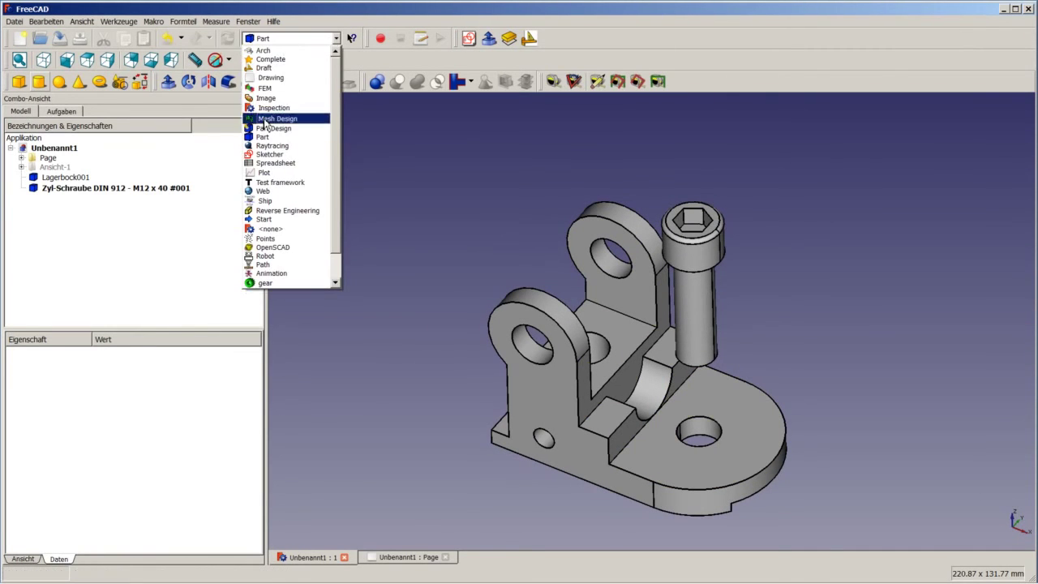
left_click(264, 69)
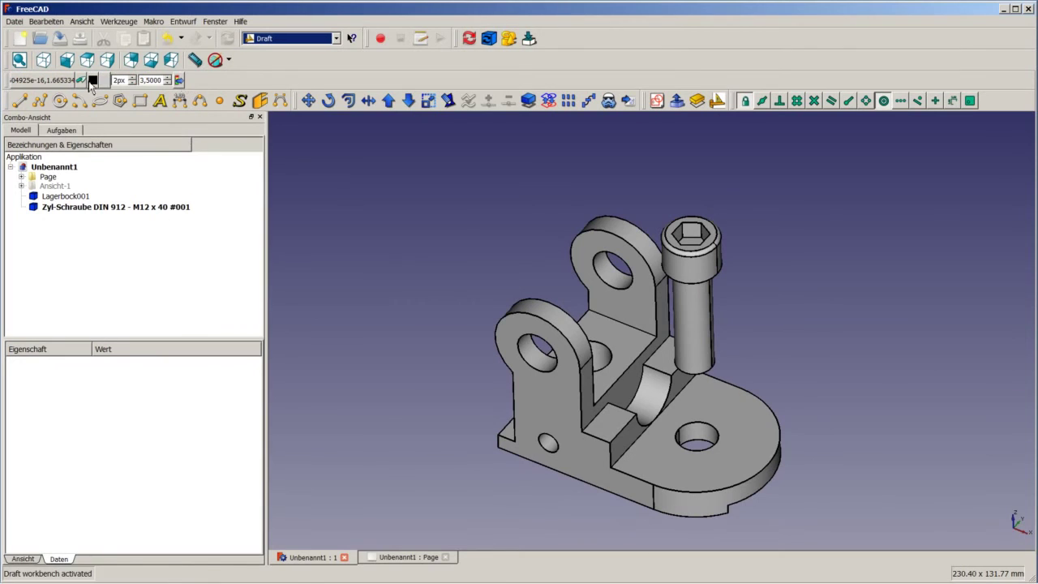
left_click(20, 102)
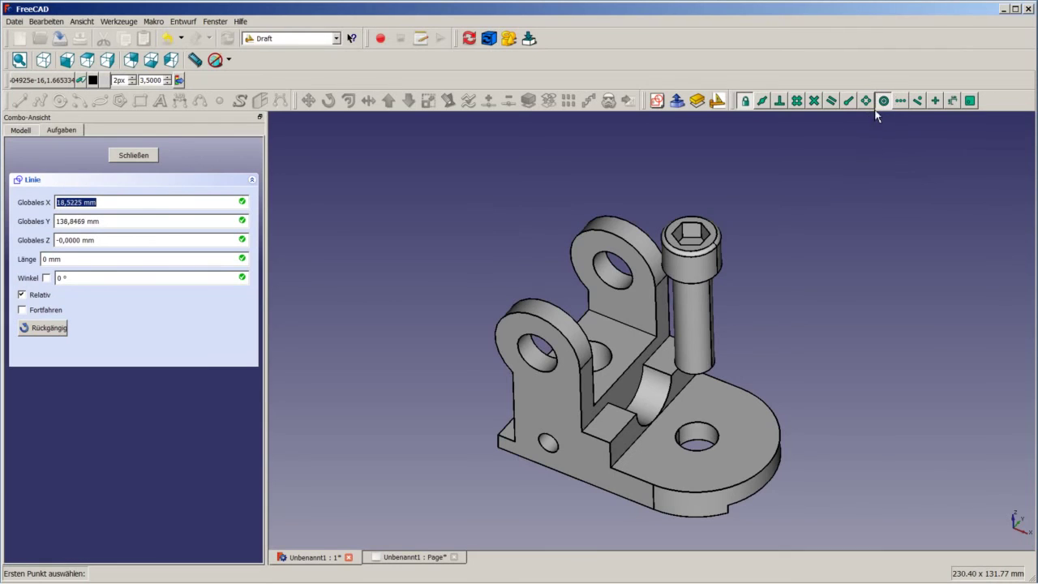
scroll(717, 446, "up", 5)
scroll(717, 446, "up", 3)
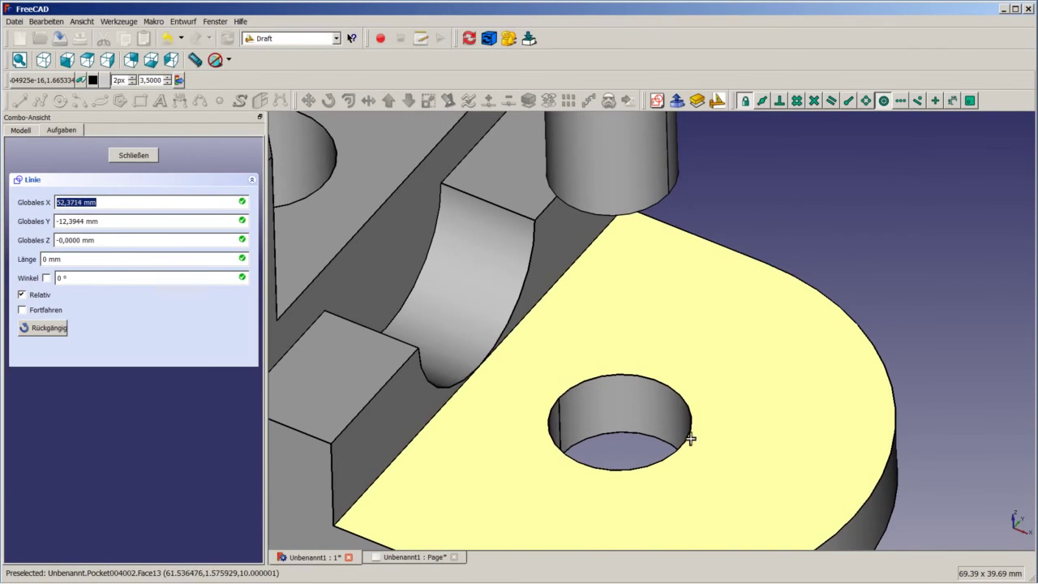
left_click(660, 389)
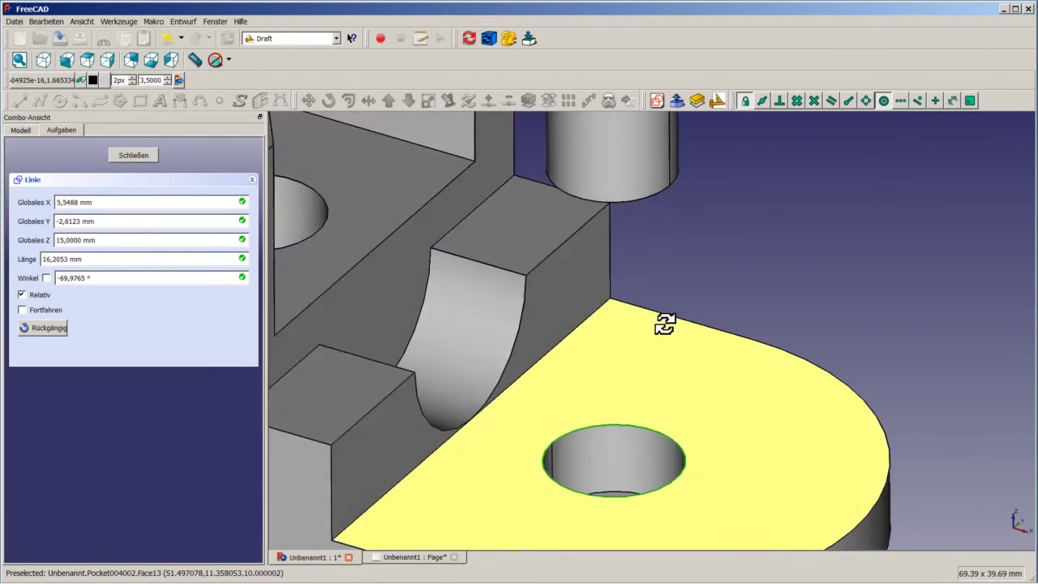
middle_click_drag(660, 324, 660, 252)
left_click(626, 225)
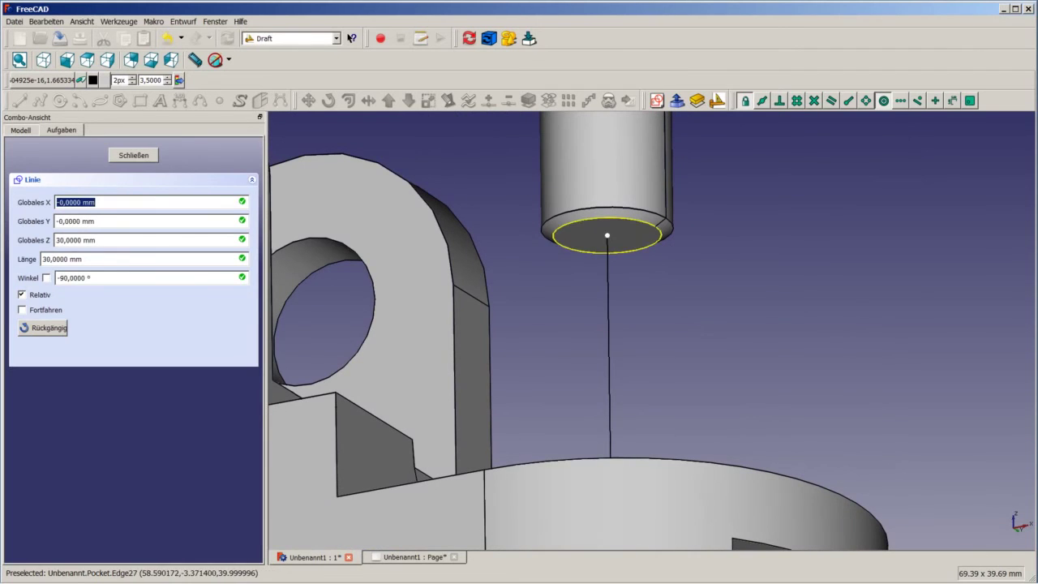
mouse_move(656, 340)
middle_mouse_down()
mouse_move(672, 379)
mouse_move(607, 414)
middle_mouse_up()
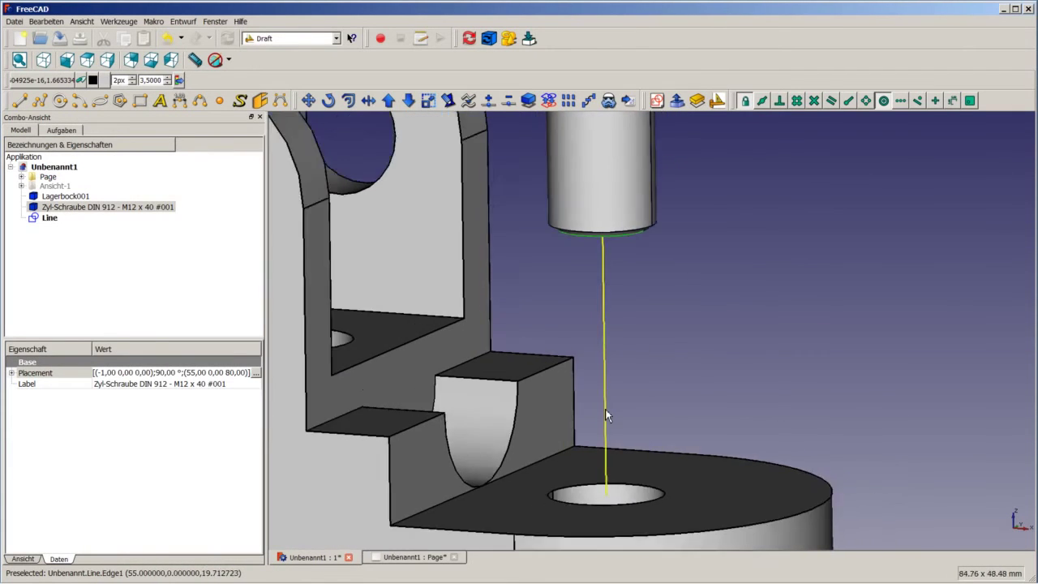
scroll(604, 397, "down", 3)
scroll(644, 423, "down", 2)
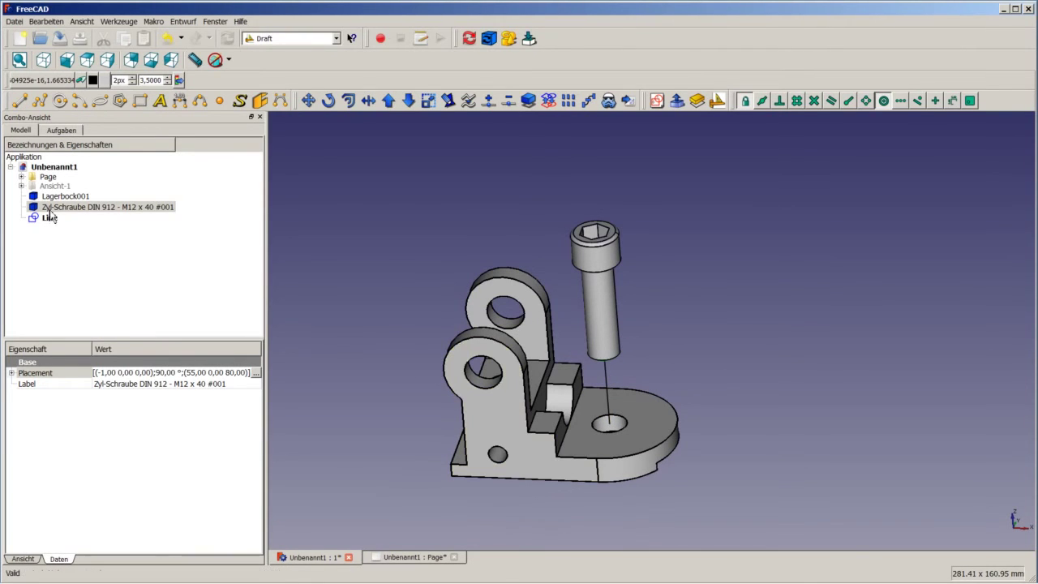
Undo the last change and delete the Draft Line from the model.
left_click(402, 557)
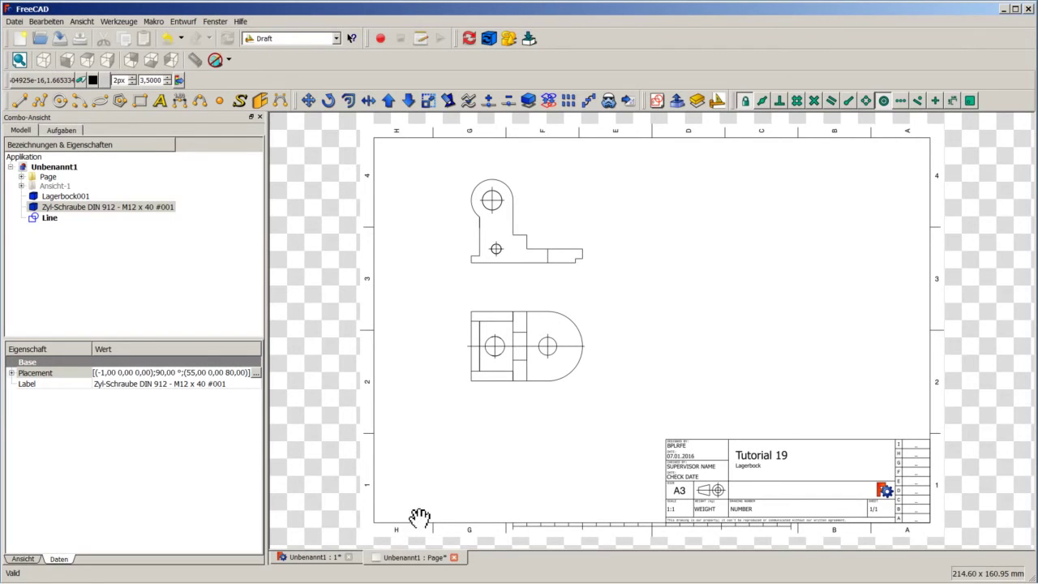
left_click(313, 557)
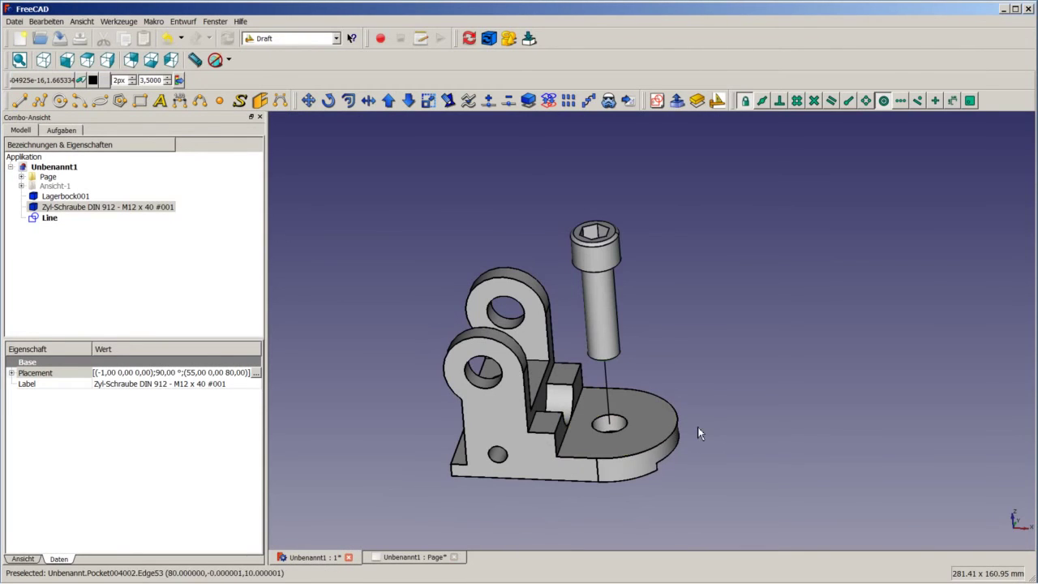
scroll(645, 375, "up", 3)
scroll(575, 405, "up", 2)
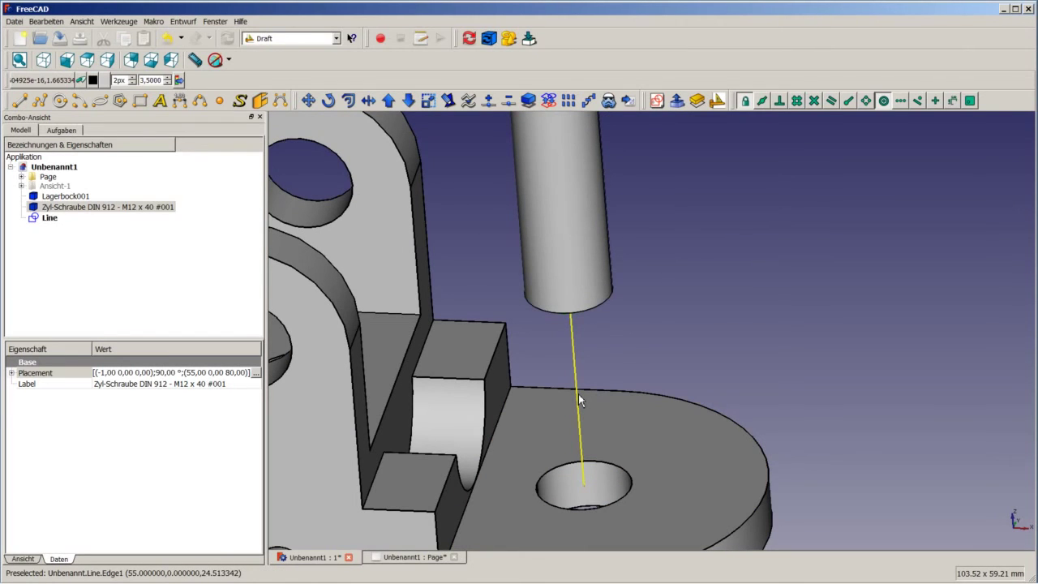
scroll(578, 394, "down", 3)
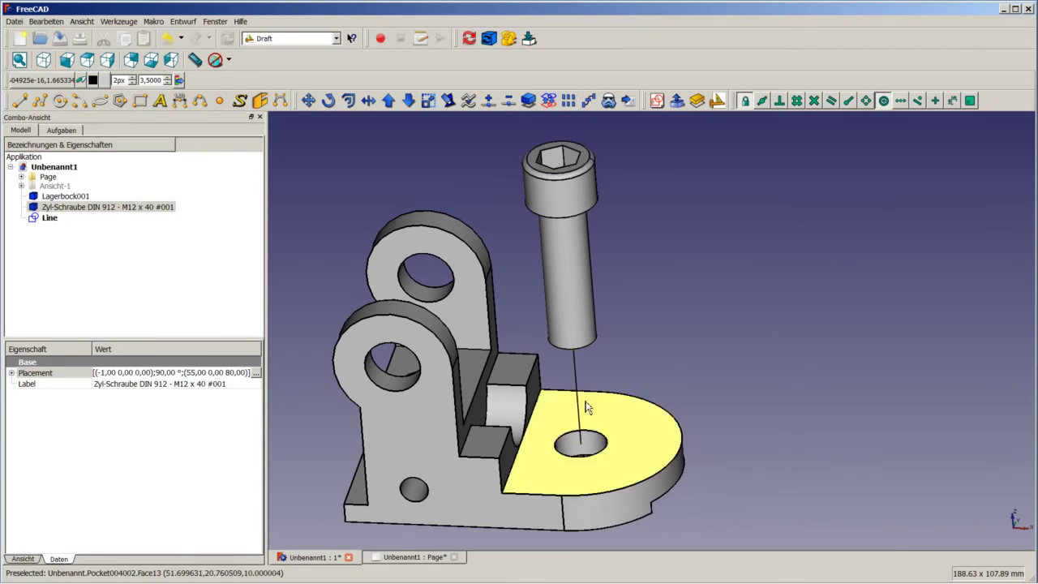
key("ctrl+z")
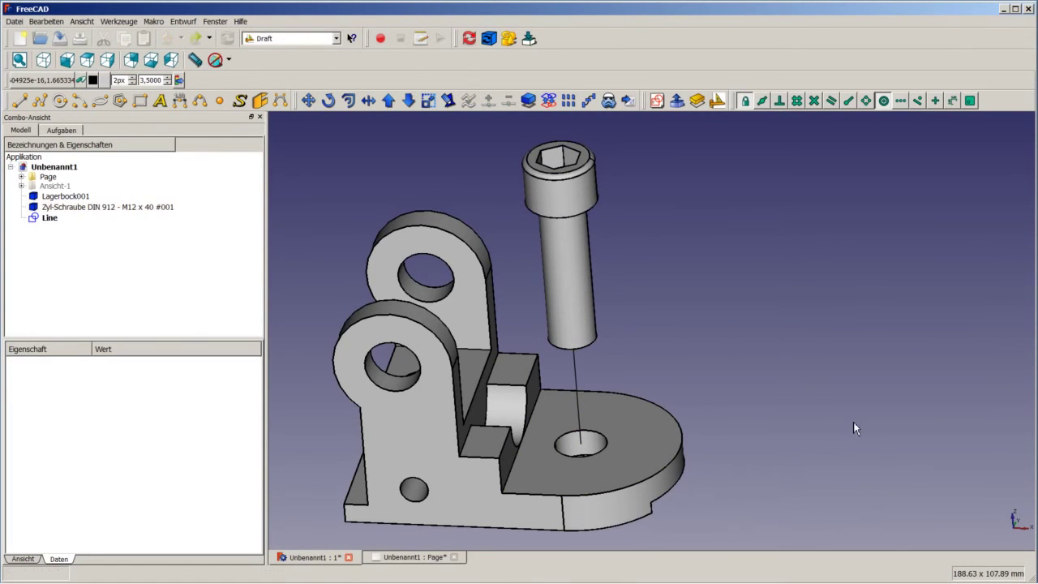
left_click(578, 401)
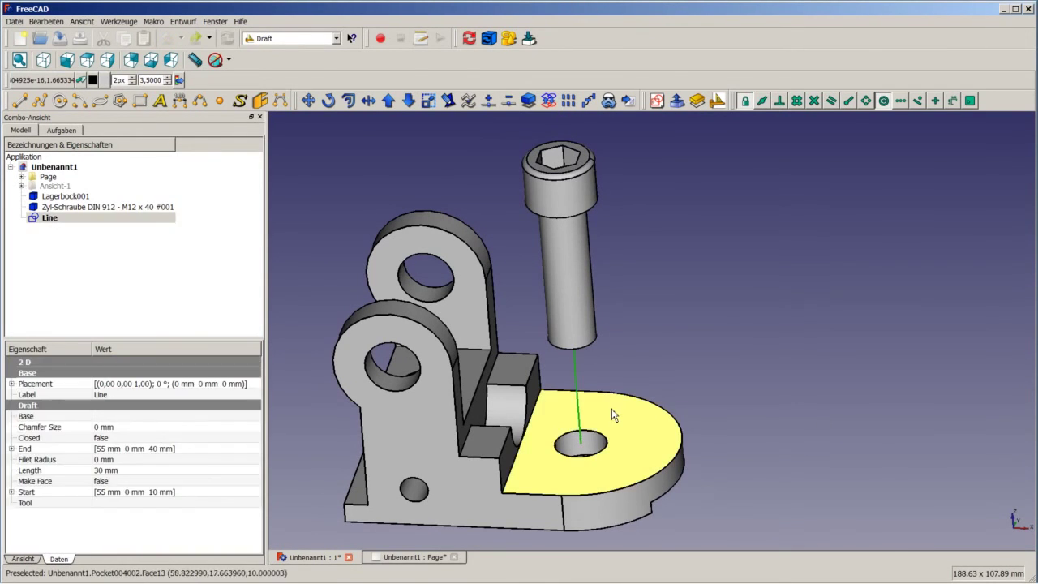
key("Delete")
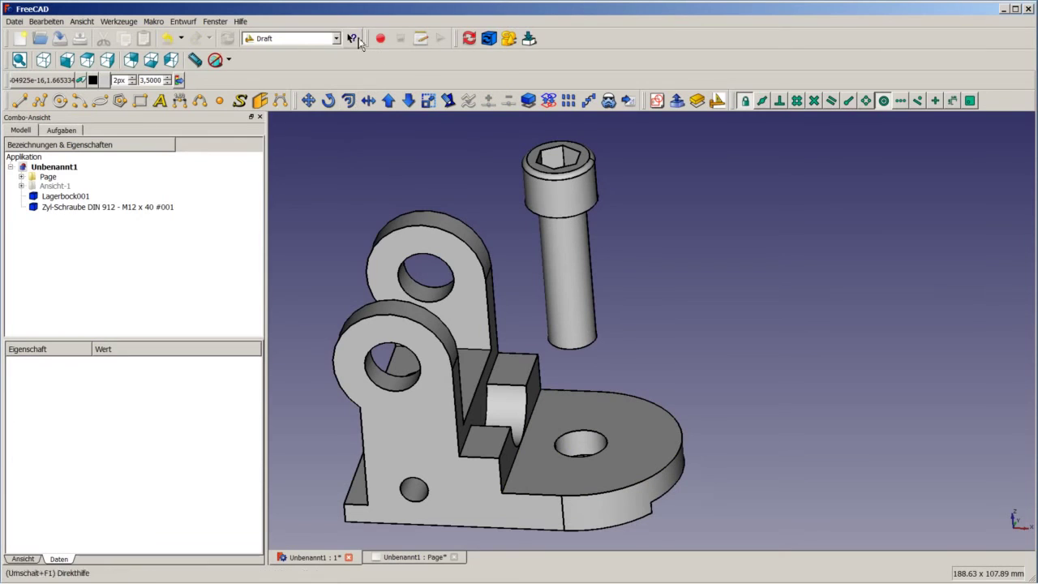
Add a cylinder and a sphere primitive from the Part workbench.
left_click(293, 40)
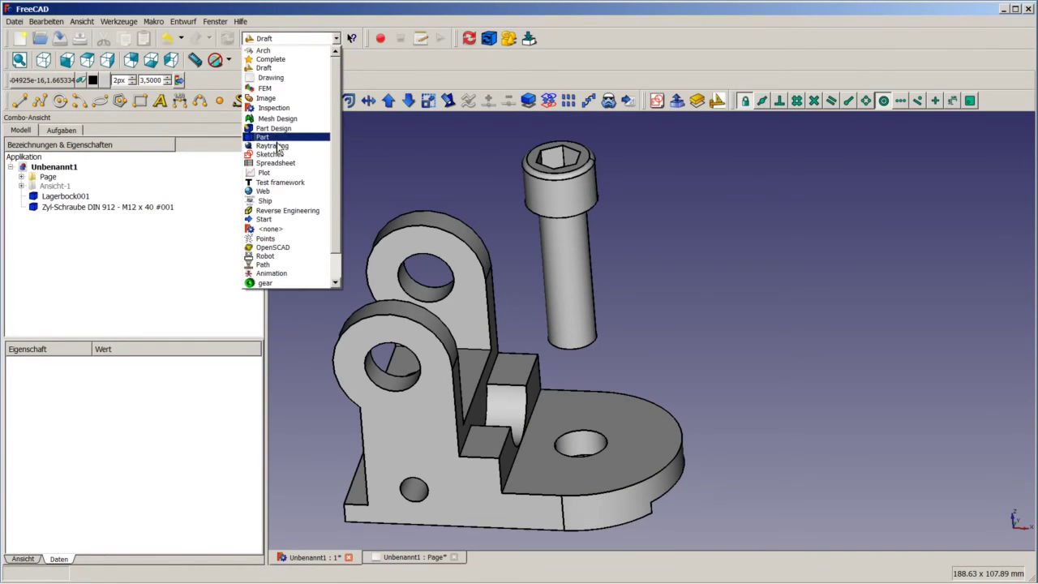
left_click(277, 144)
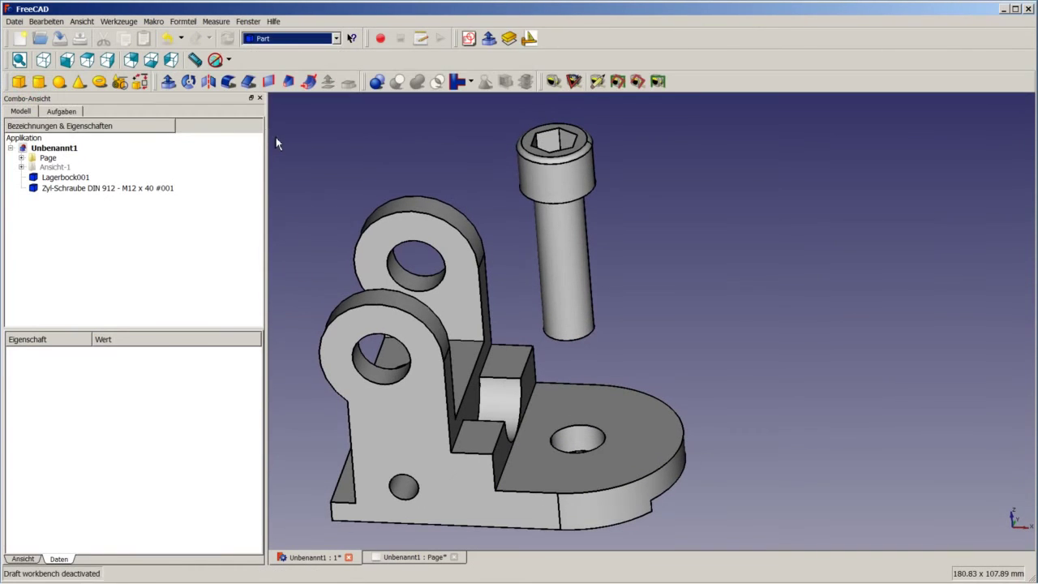
left_click(39, 82)
left_click(59, 81)
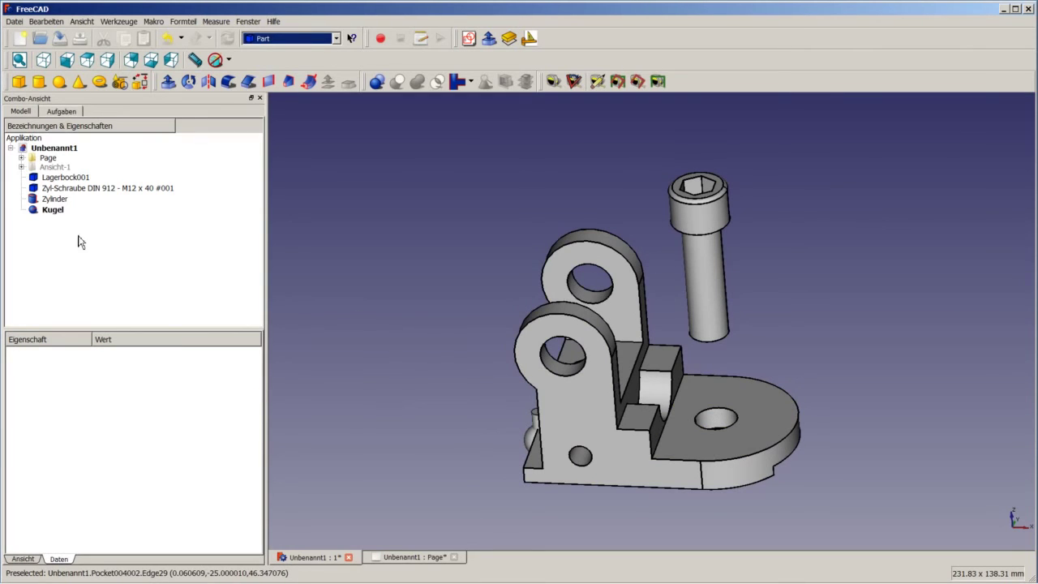
Give the Zylinder radius 0,17 mm and height 3 mm.
left_click(51, 200)
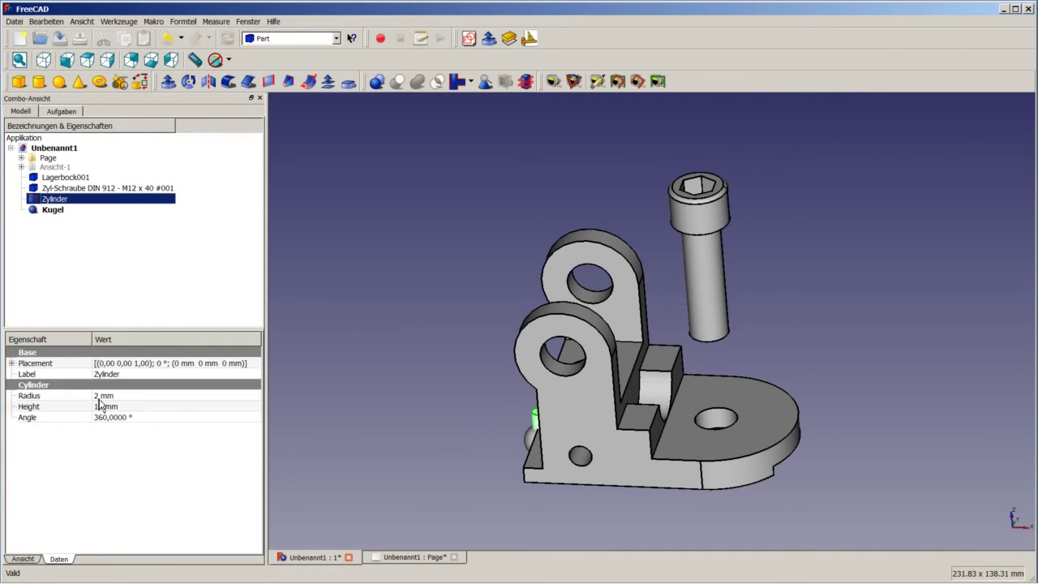
left_click(102, 397)
type("0,17")
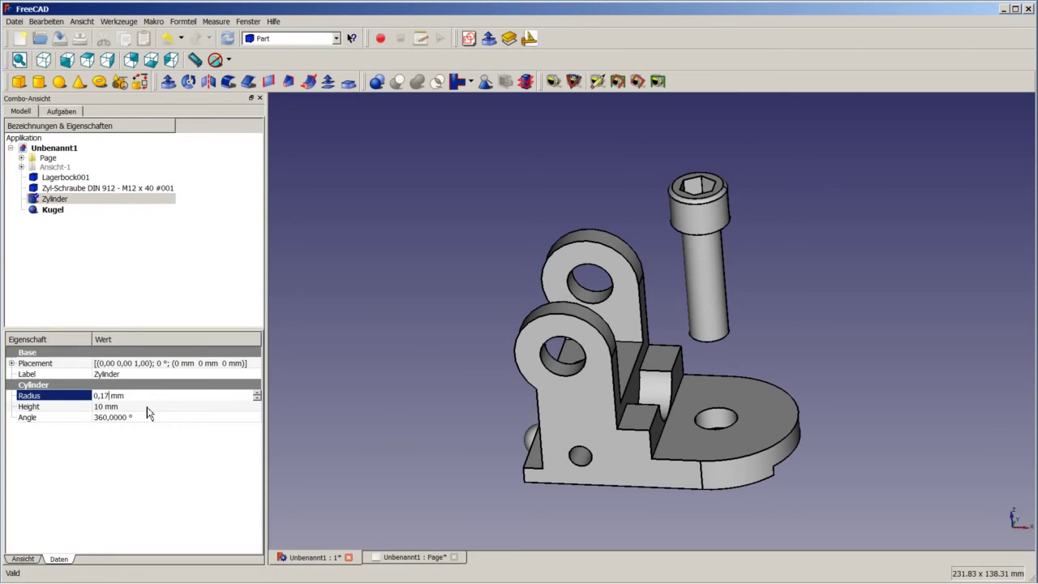
left_click(112, 407)
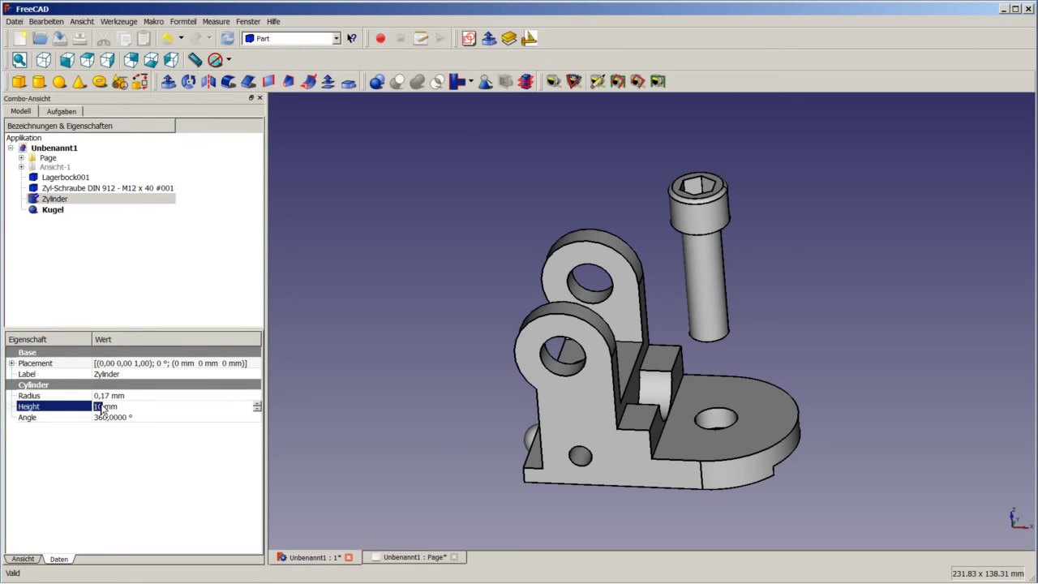
type("3")
Set the Kugel radius to 0,17 mm and bring up the draw style options.
left_click(42, 210)
left_click(104, 397)
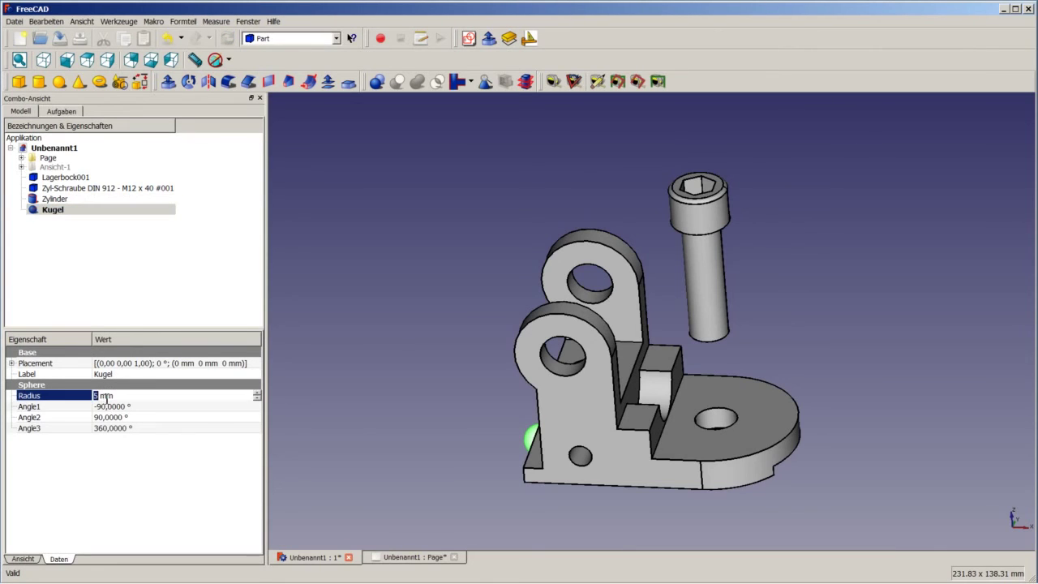
type("17")
key("Return")
left_click(333, 374)
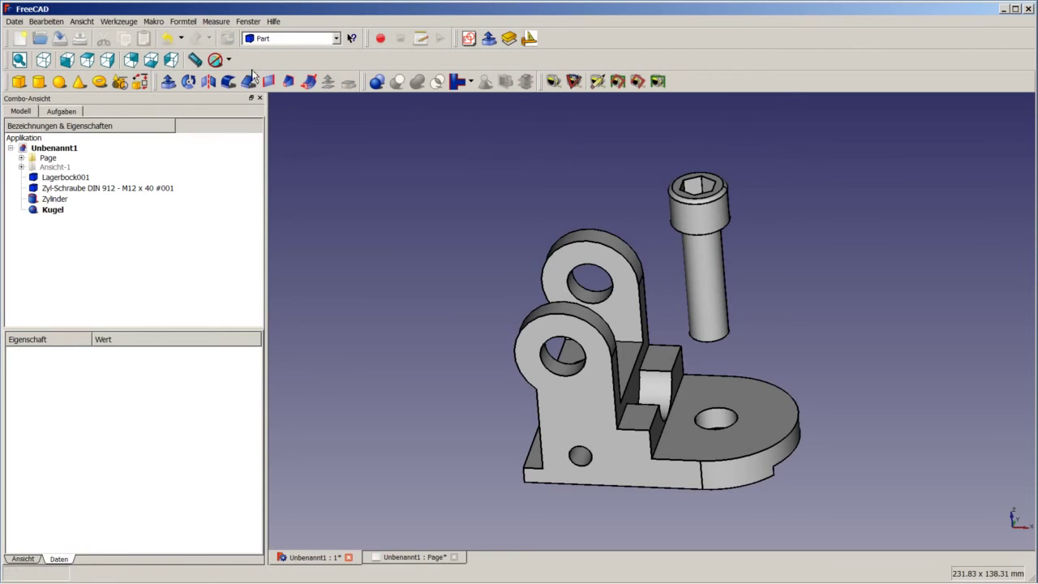
left_click(228, 59)
Show the model as wireframe, select the Zylinder and switch to the Draft workbench.
left_click(238, 120)
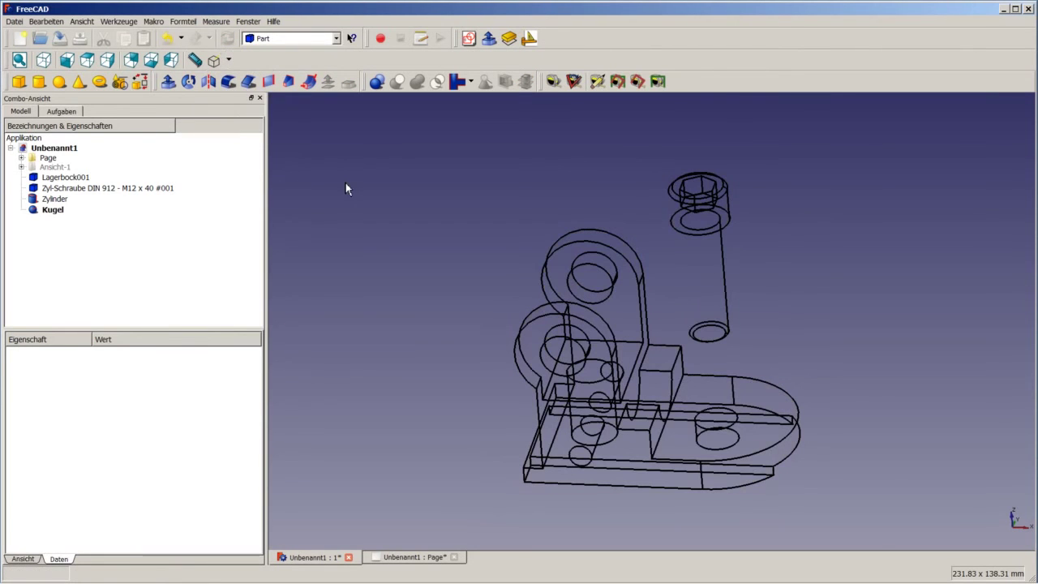
left_click(50, 199)
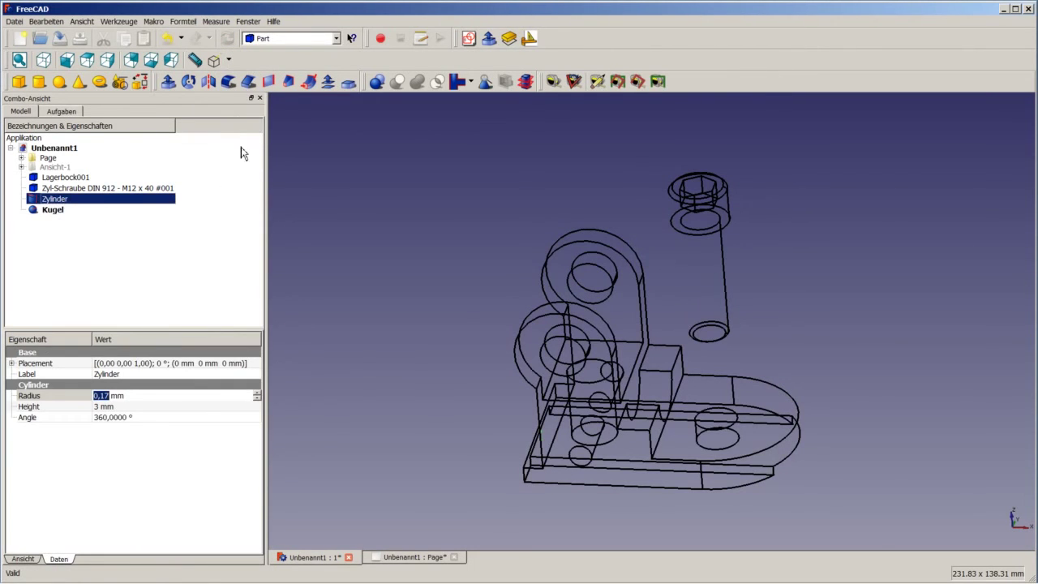
left_click(288, 38)
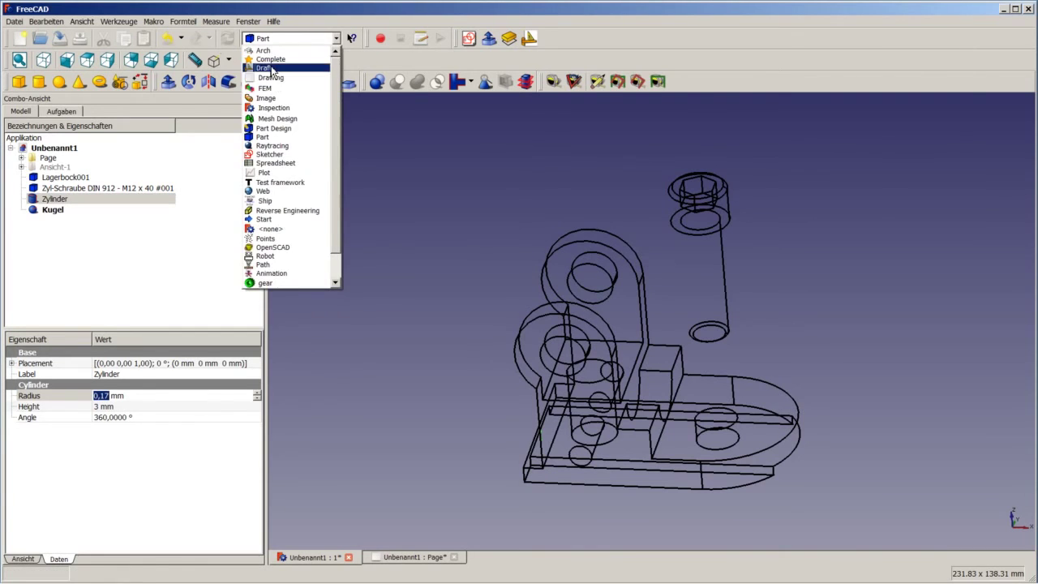
left_click(268, 68)
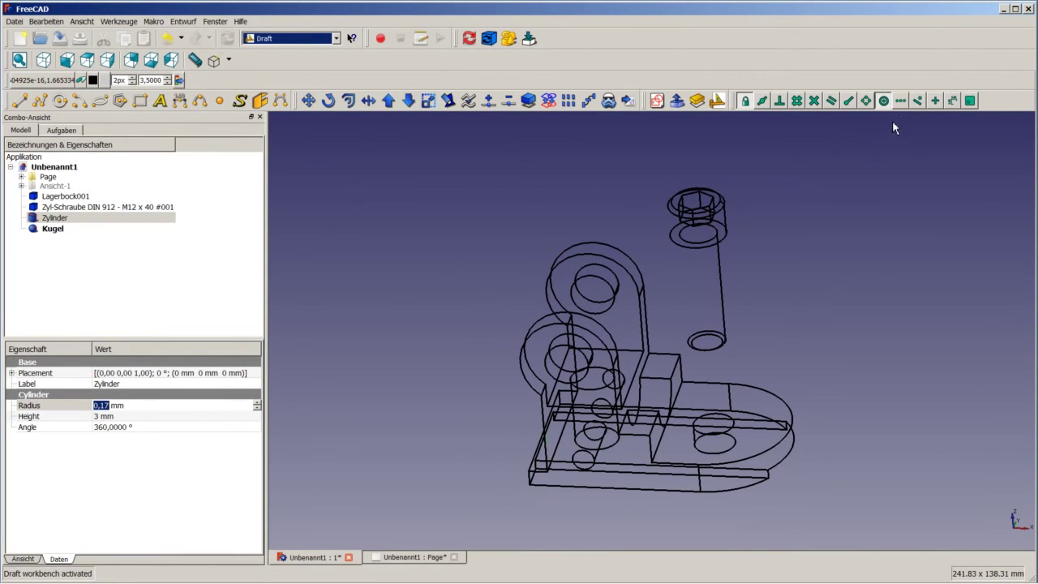
Move the Zylinder from its base centre to the centre of the base plate's right-hand hole.
left_click(309, 100)
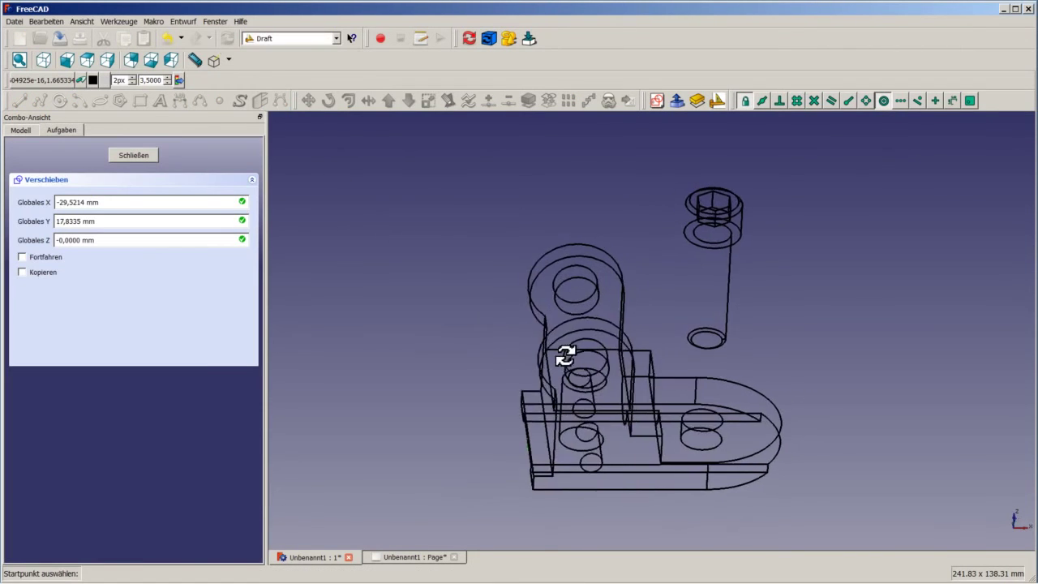
scroll(517, 451, "up", 3)
scroll(518, 451, "up", 3)
scroll(538, 475, "up", 2)
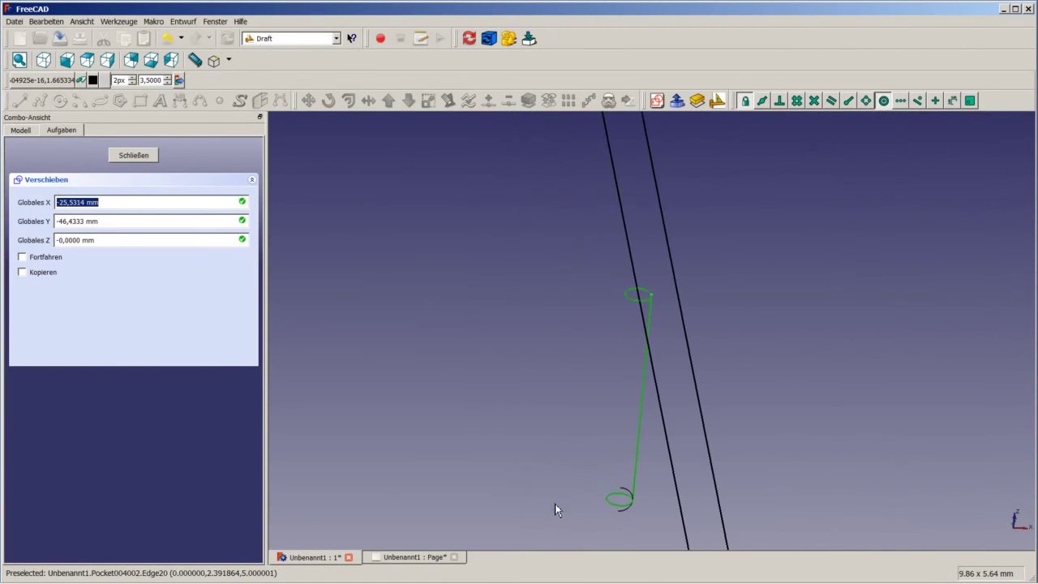
scroll(556, 507, "up", 2)
left_click(659, 492)
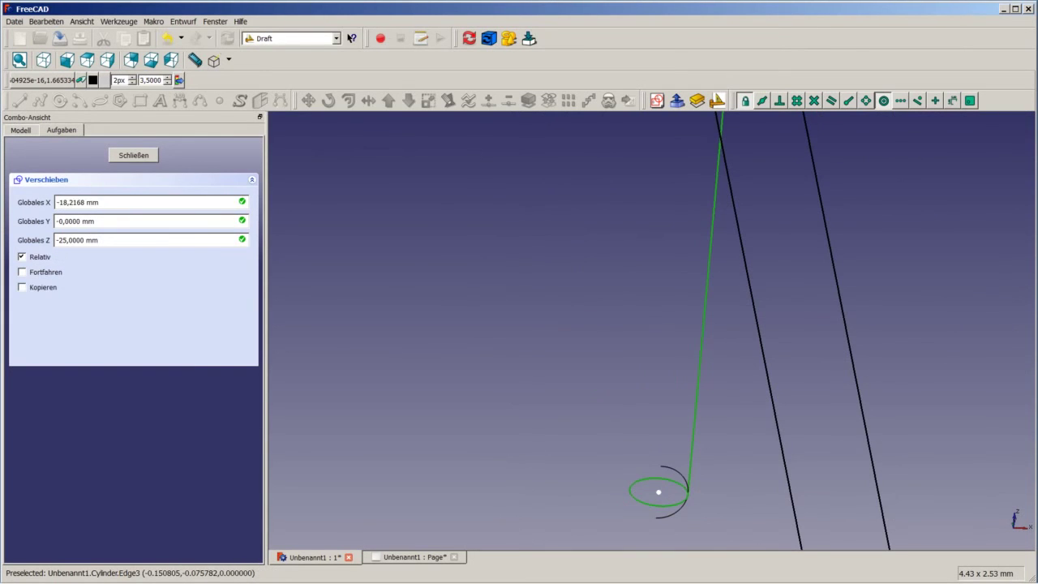
scroll(659, 492, "down", 5)
scroll(634, 481, "down", 4)
scroll(637, 482, "down", 2)
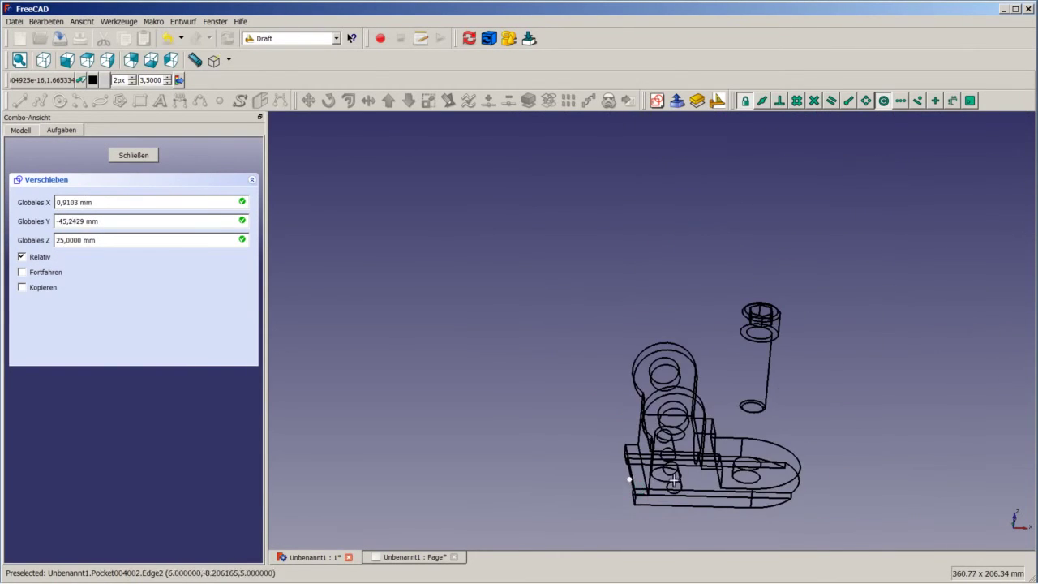
scroll(761, 464, "up", 2)
scroll(768, 462, "up", 3)
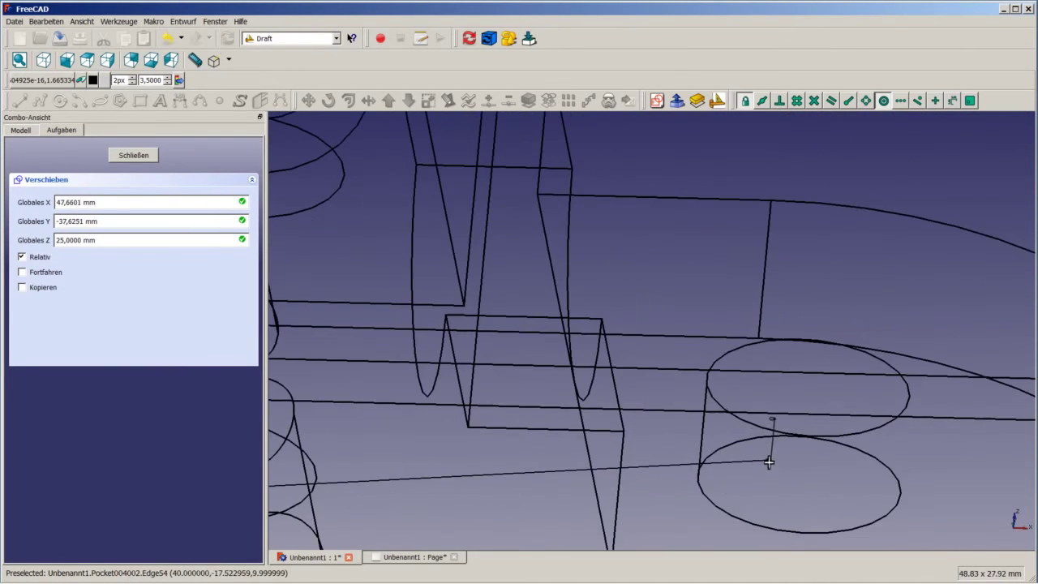
left_click(808, 387)
scroll(776, 415, "down", 2)
scroll(774, 416, "down", 5)
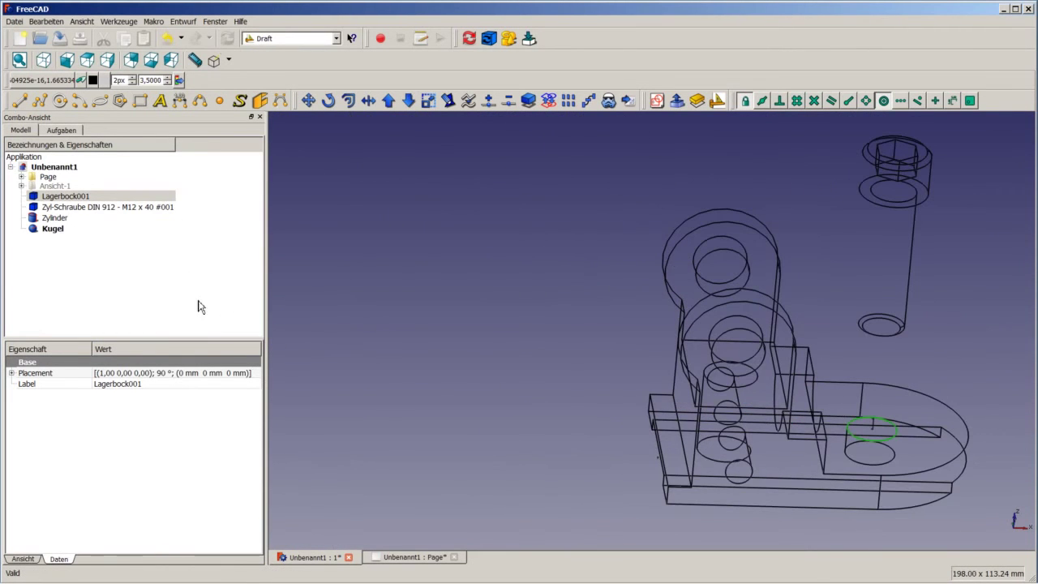
Move the Kugel sphere from its centre onto the top centre of the thin cylinder.
left_click(65, 231)
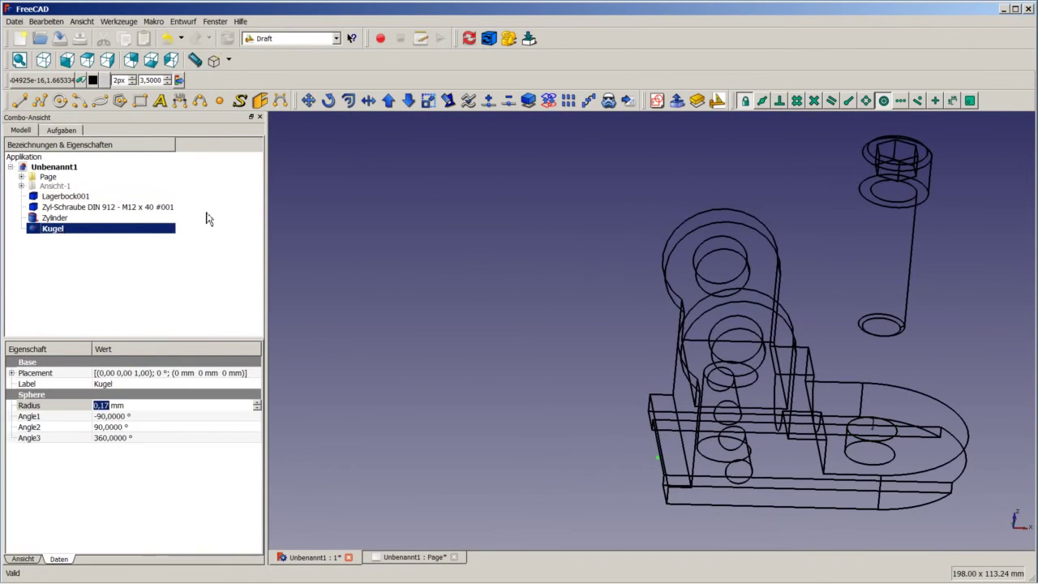
left_click(309, 100)
scroll(602, 505, "up", 5)
scroll(739, 426, "up", 1)
scroll(739, 425, "up", 2)
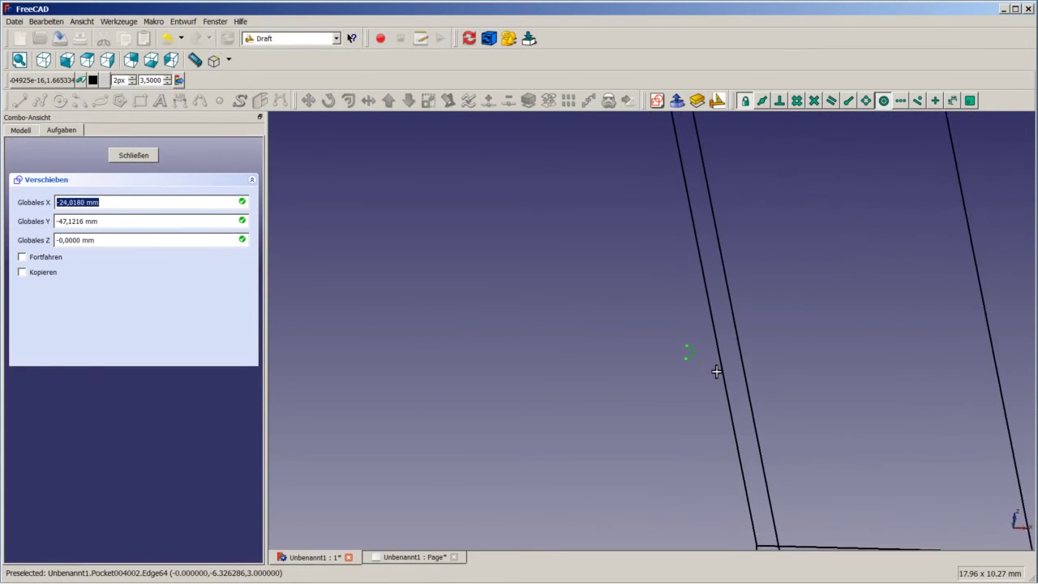
scroll(715, 370, "up", 1)
left_click(681, 338)
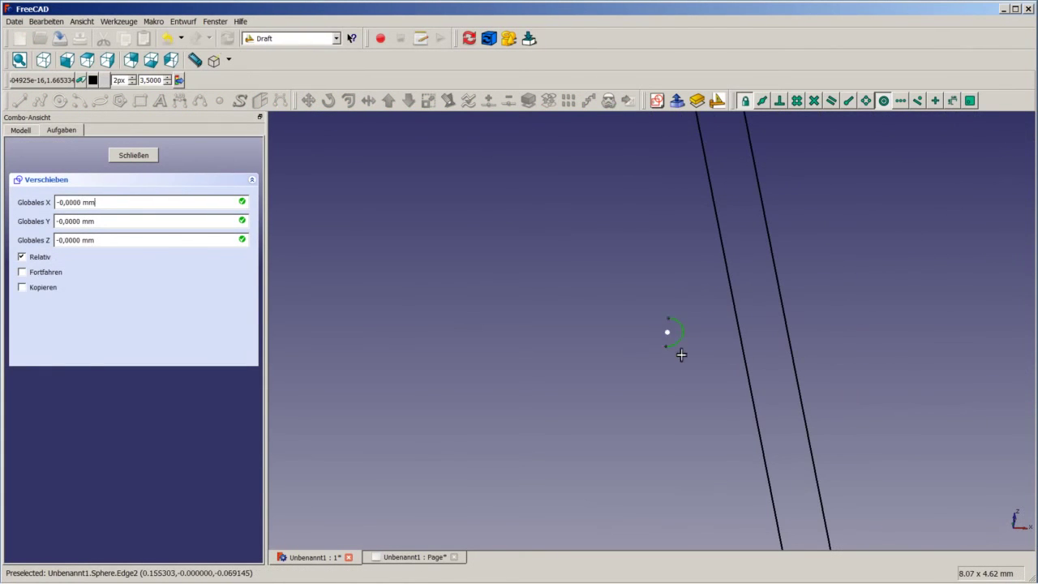
scroll(679, 353, "down", 3)
scroll(677, 354, "down", 3)
scroll(698, 351, "down", 2)
scroll(799, 324, "up", 3)
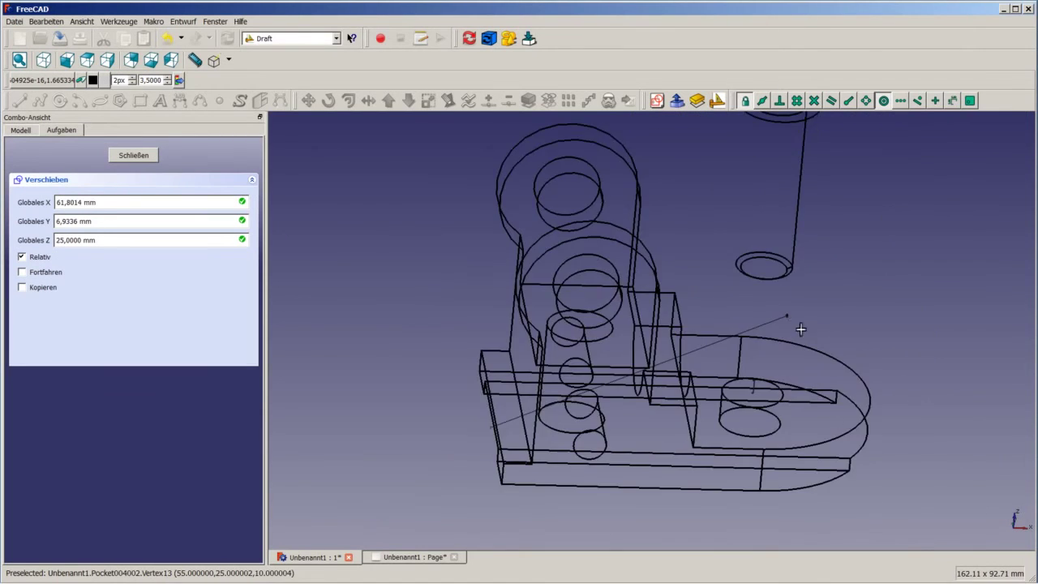
scroll(737, 394, "up", 3)
scroll(765, 413, "up", 2)
scroll(731, 436, "up", 2)
scroll(730, 438, "up", 1)
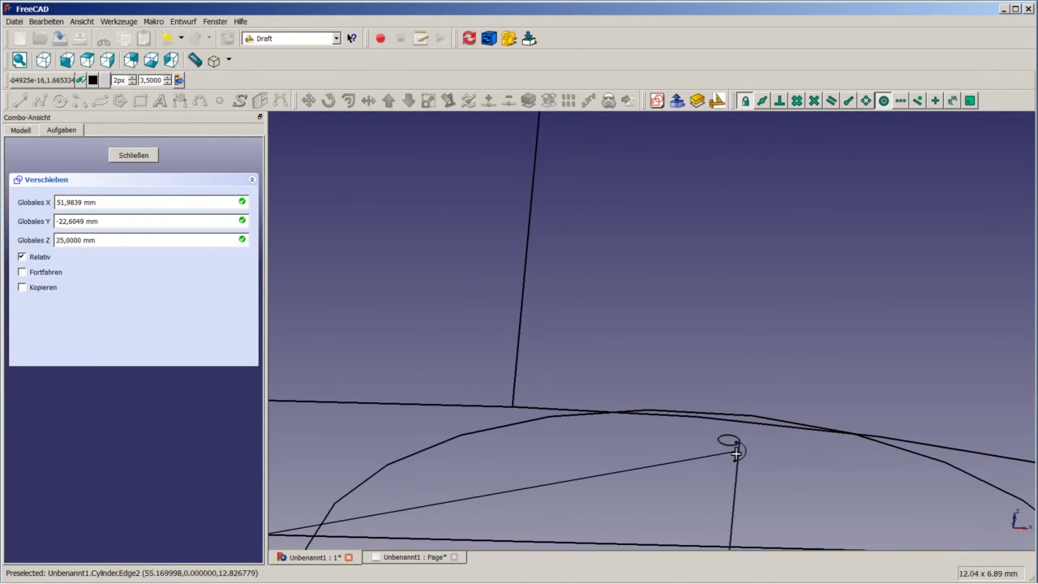
left_click(728, 440)
scroll(607, 445, "down", 2)
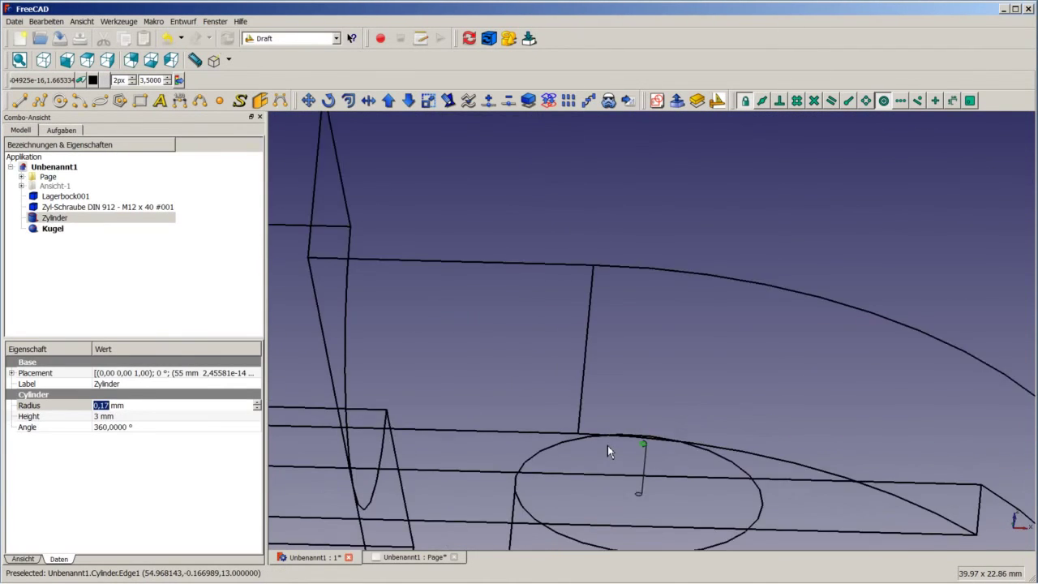
scroll(607, 445, "down", 2)
Open the Kugel's placement settings and set its Y offset to 0.
left_click(40, 229)
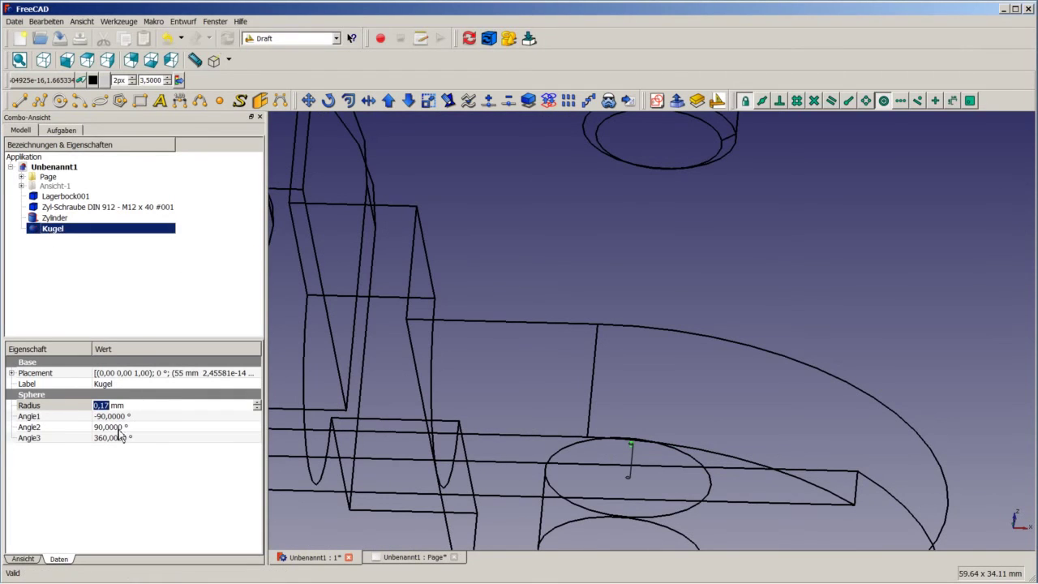
left_click(151, 373)
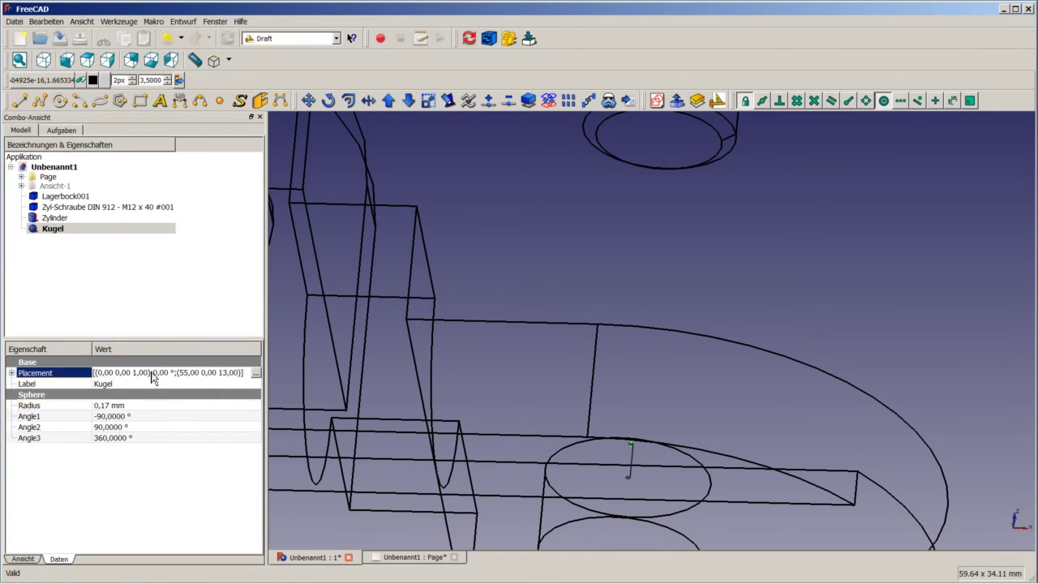
left_click(255, 372)
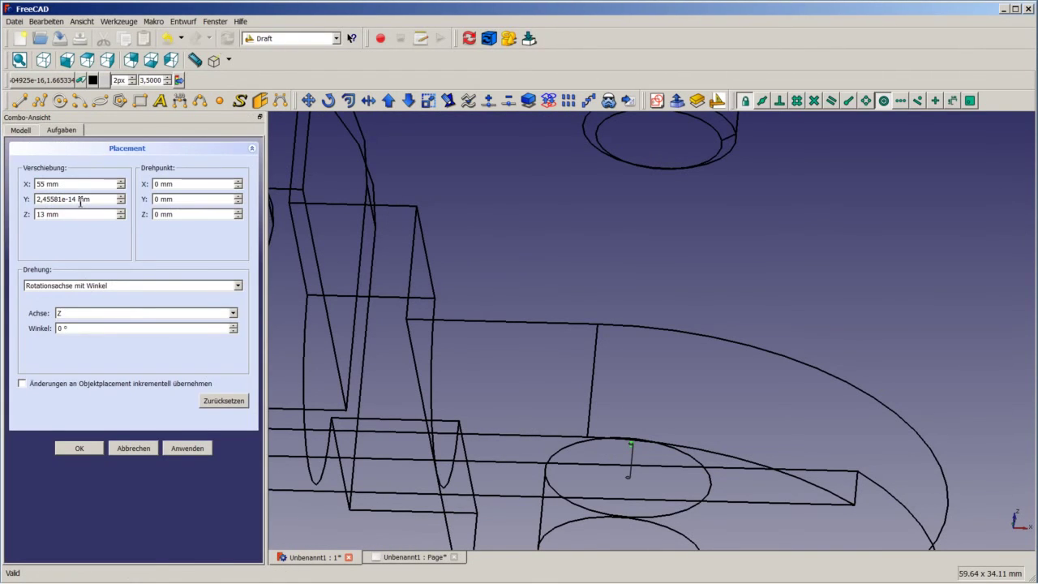
left_click_drag(76, 200, 15, 204)
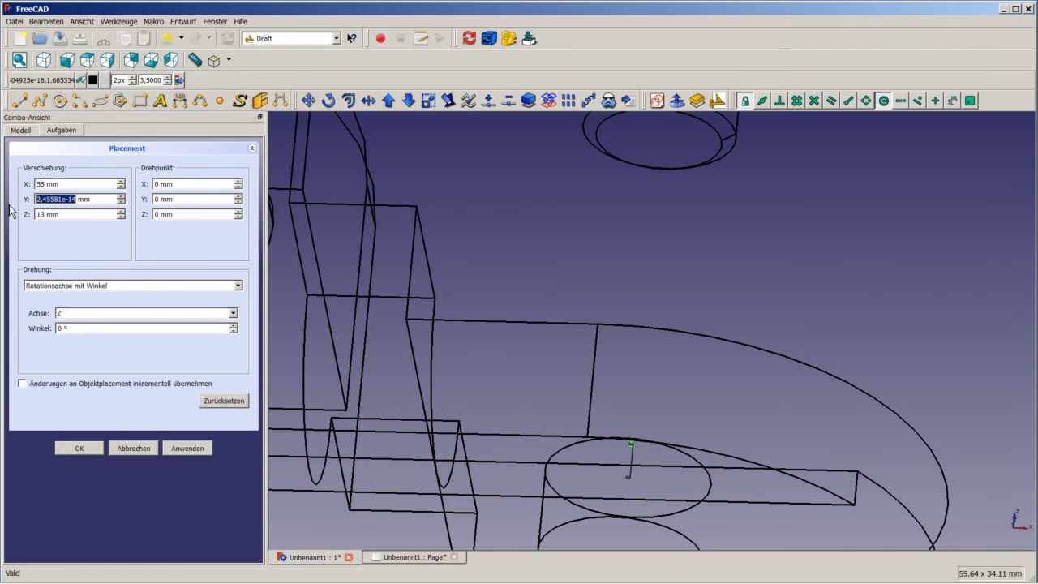
type("0")
key("Tab")
type("14,5")
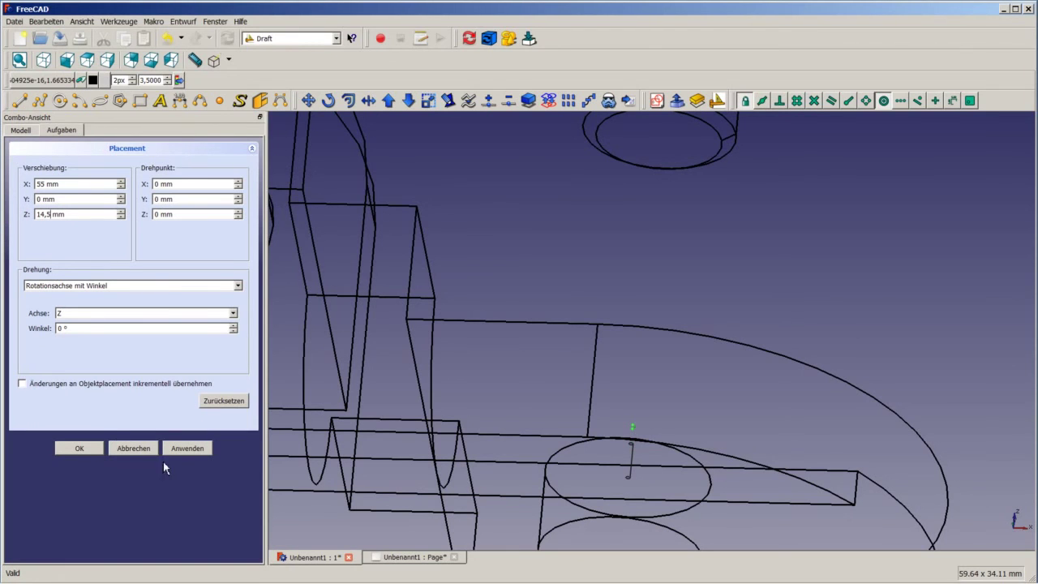
Confirm the sphere's placement at X 55, Y 0, Z 14,5 mm and switch to shaded display.
left_click(97, 450)
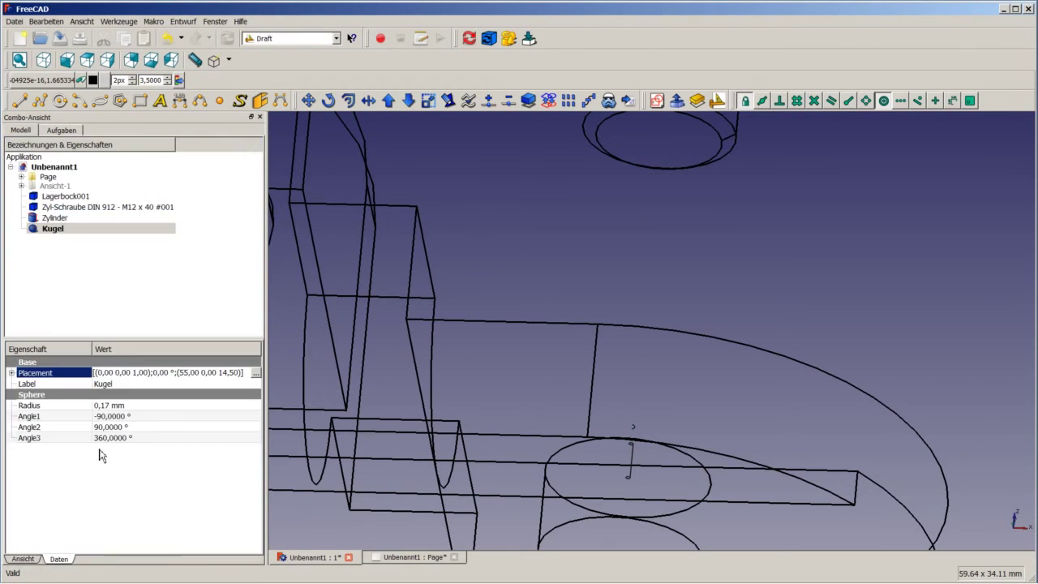
left_click(491, 229)
left_click(229, 60)
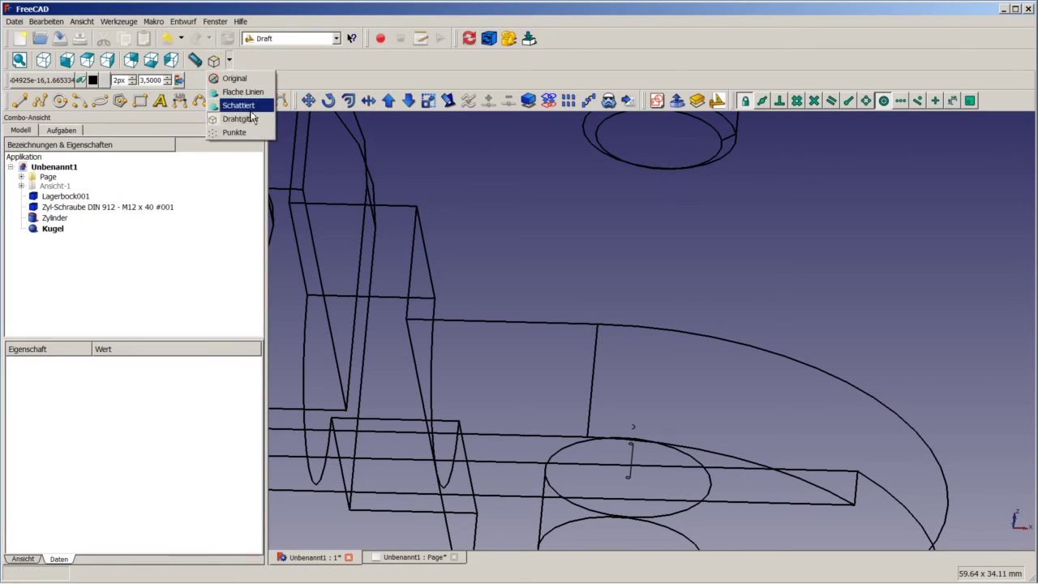
left_click(244, 78)
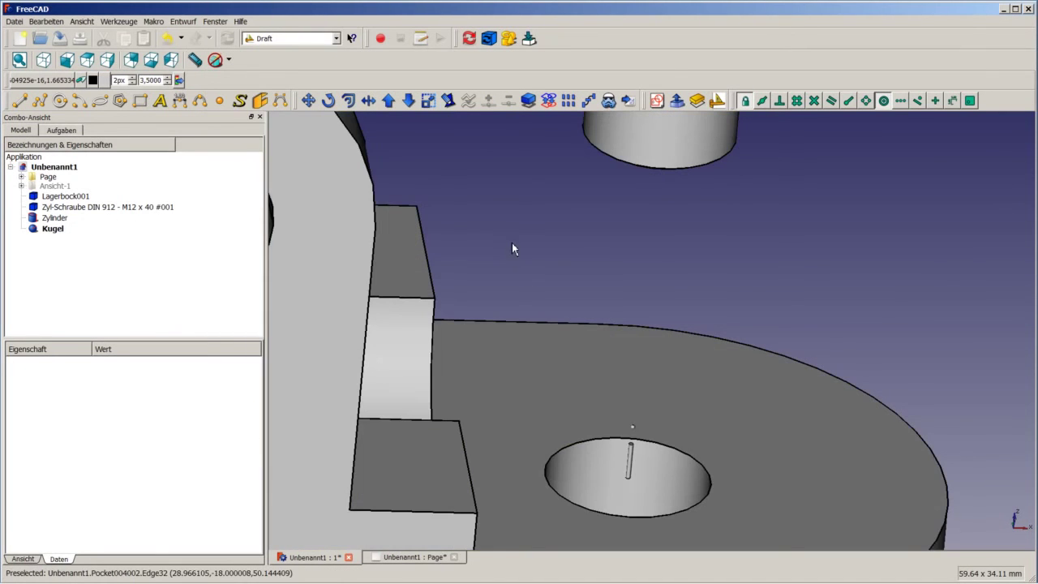
scroll(567, 310, "down", 3)
scroll(565, 307, "down", 3)
scroll(523, 297, "up", 3)
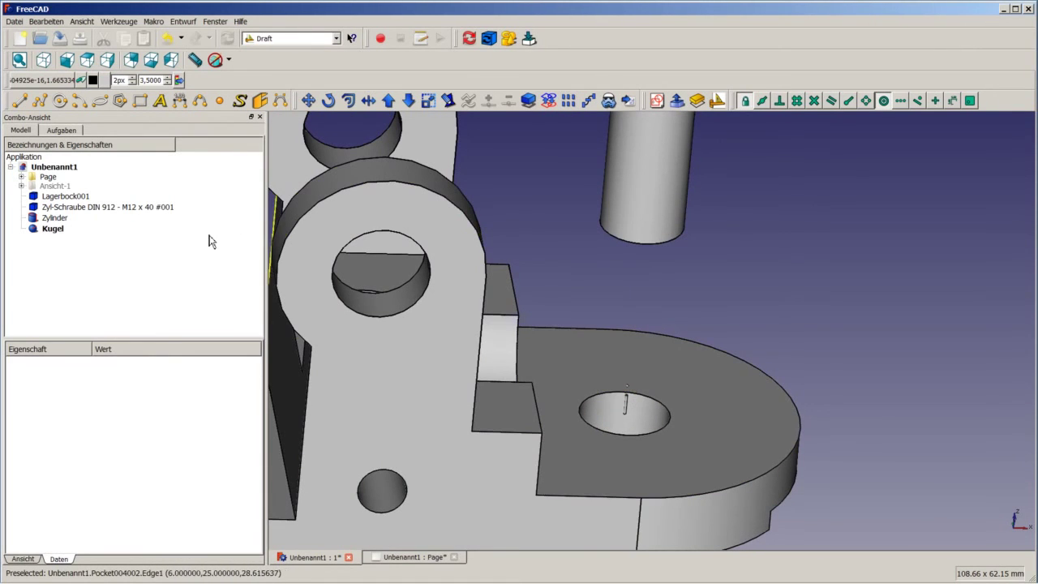
Select the Zylinder and Kugel and fuse them with Part Union into one Fusion object.
left_click(59, 218)
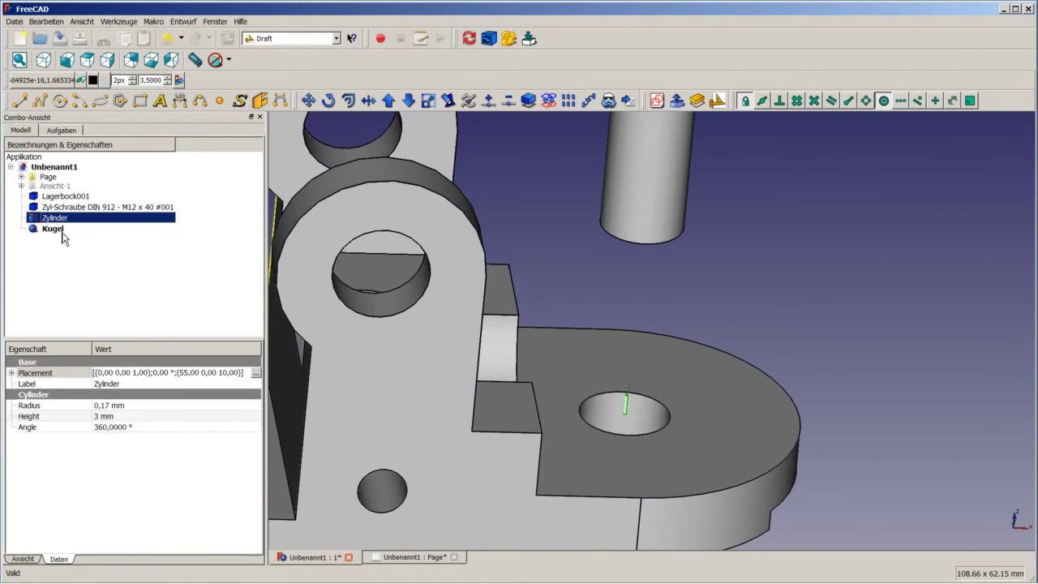
left_click(65, 229, "ctrl")
left_click(267, 39)
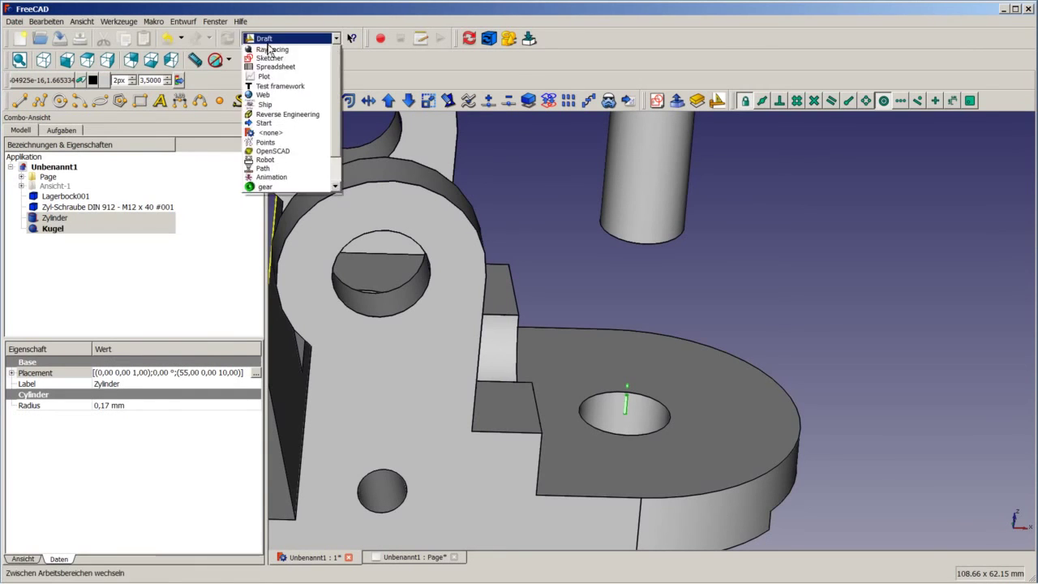
left_click(262, 137)
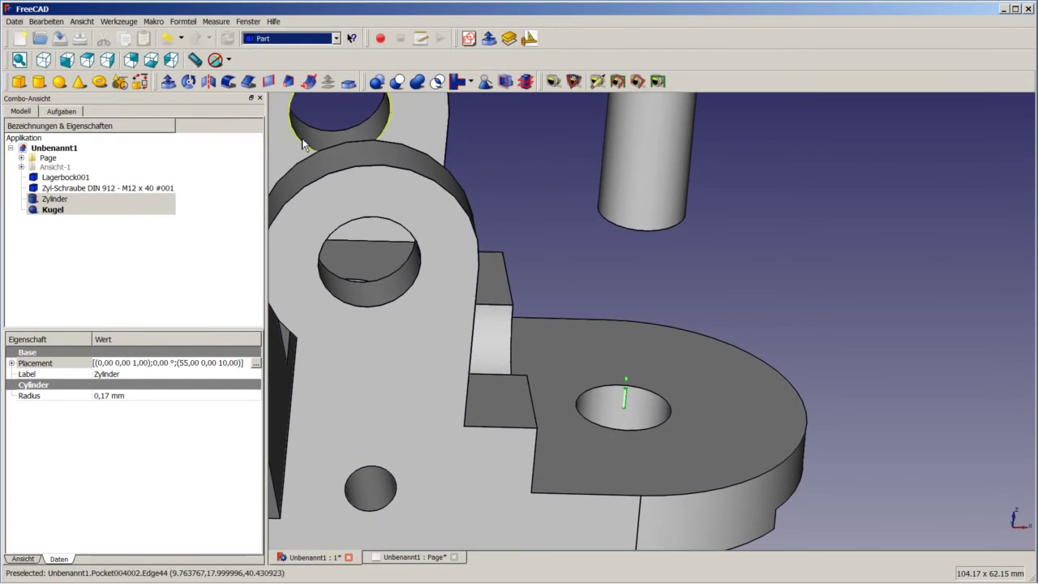
left_click(418, 85)
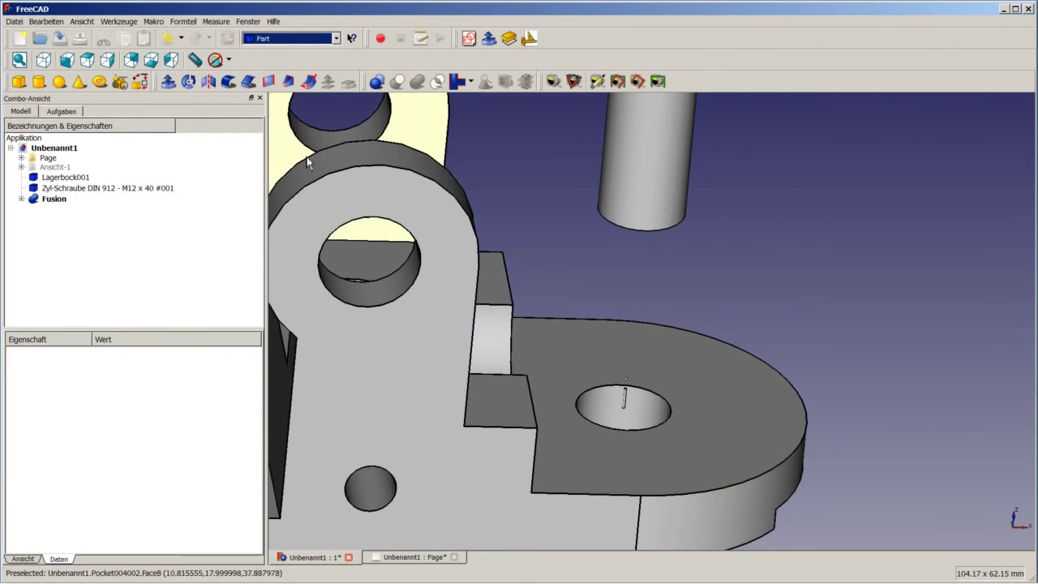
left_click(267, 38)
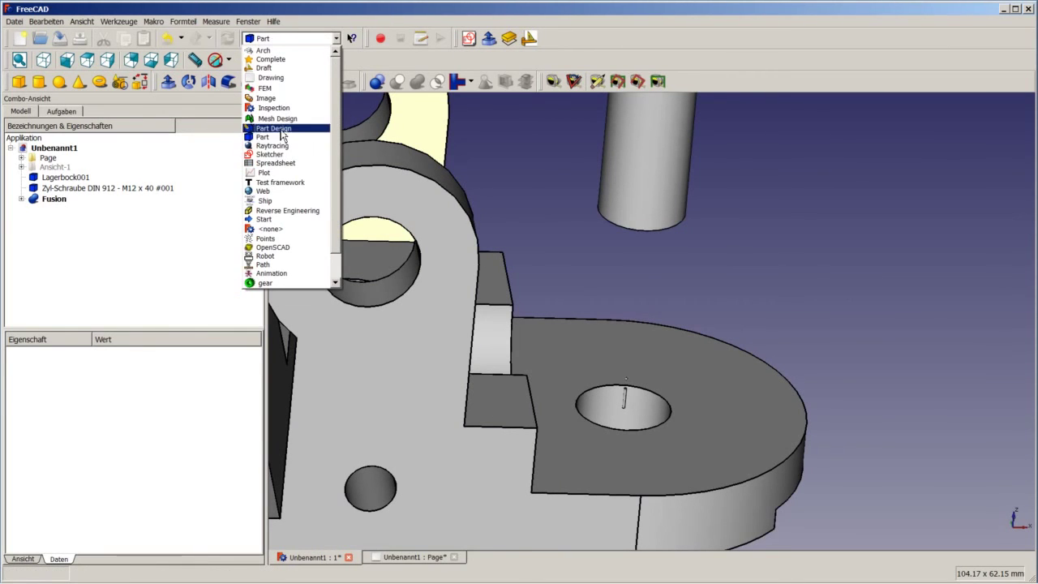
In Draft, create an Array of the Fusion with counts X 1, Y 1 and Z 8.
left_click(265, 67)
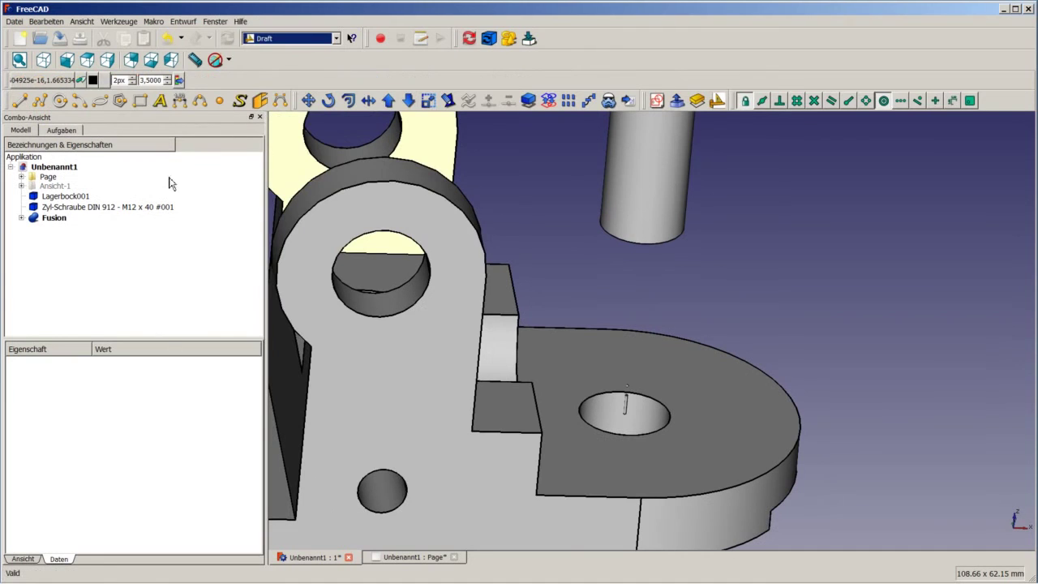
left_click(57, 217)
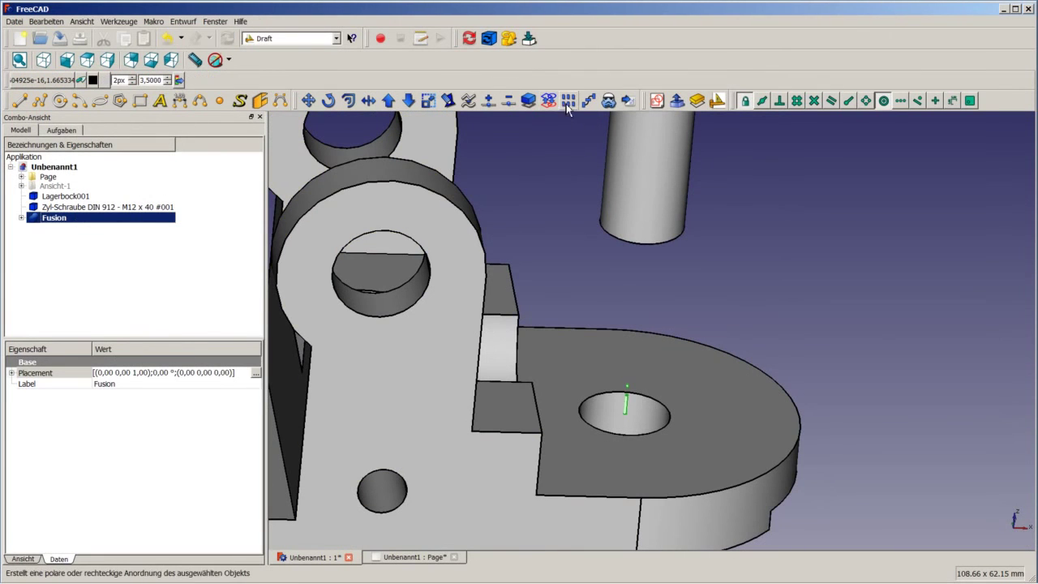
left_click(568, 101)
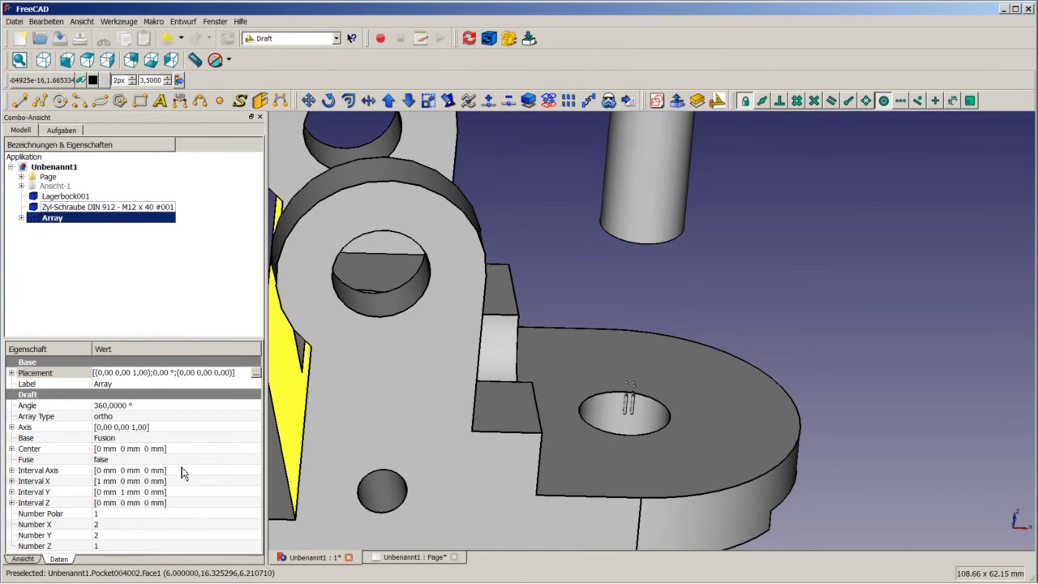
left_click(113, 524)
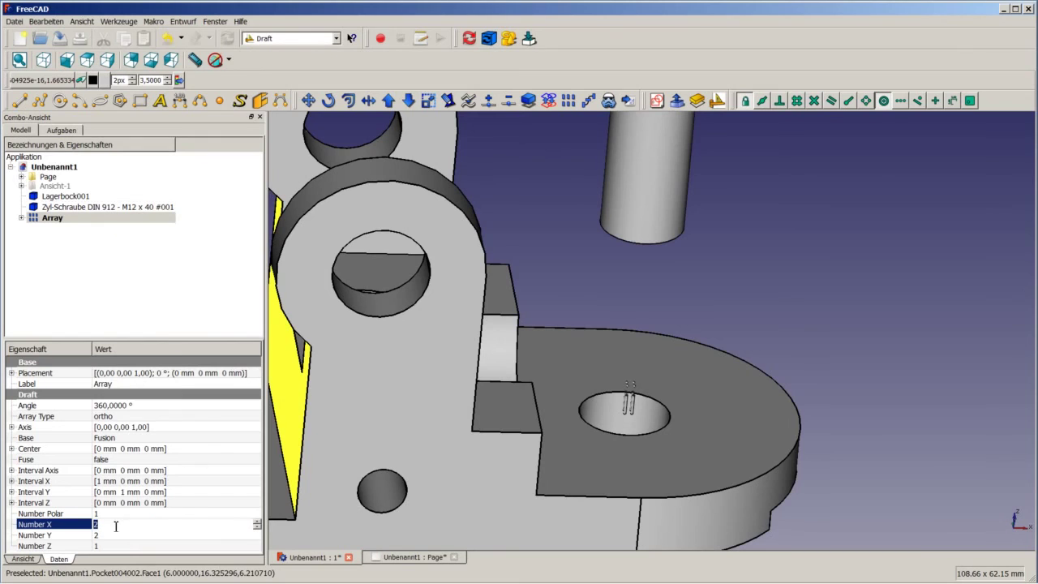
type("3")
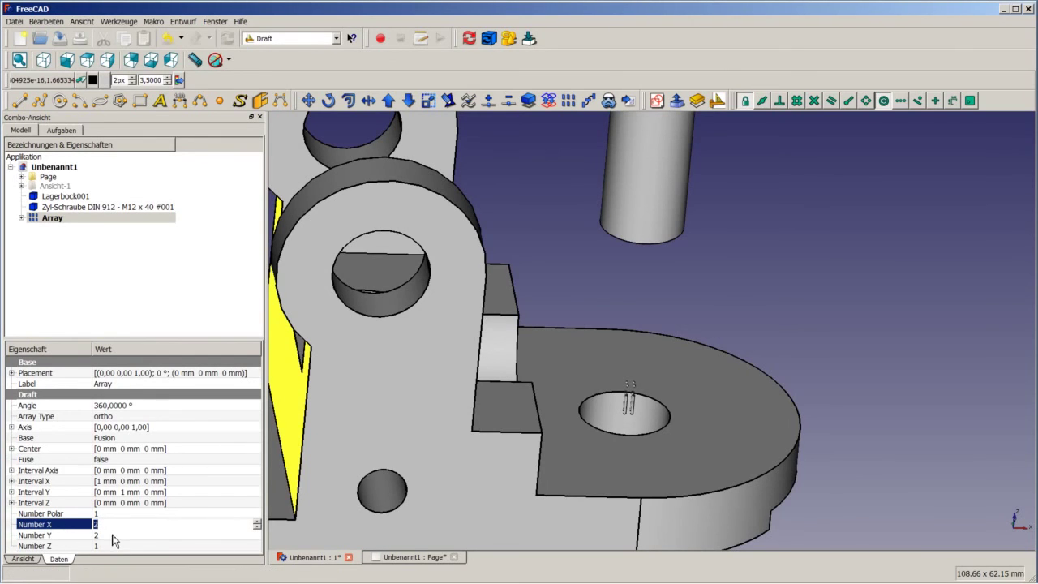
type("1")
left_click(114, 541)
type("1")
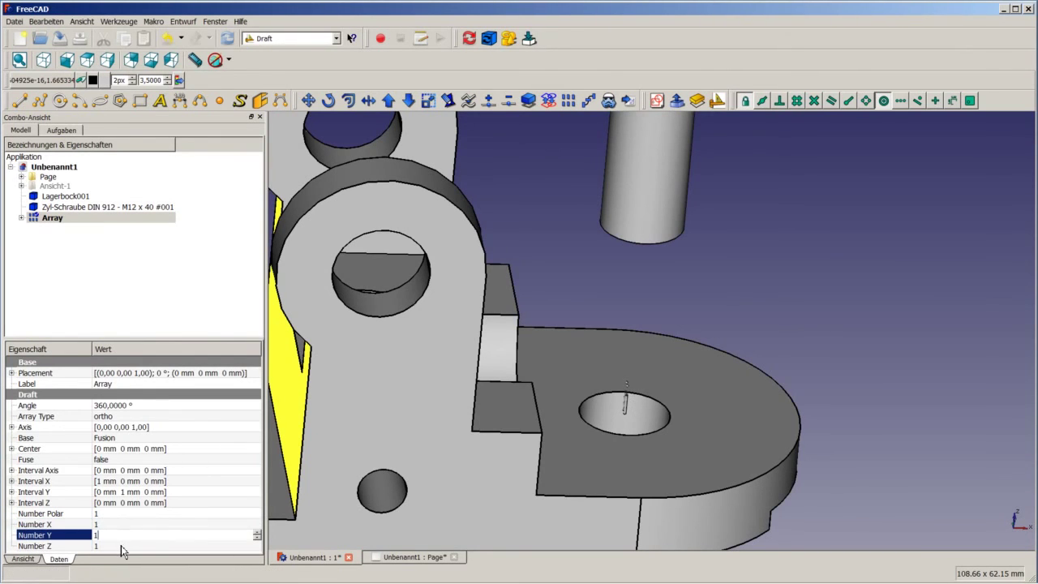
left_click(113, 548)
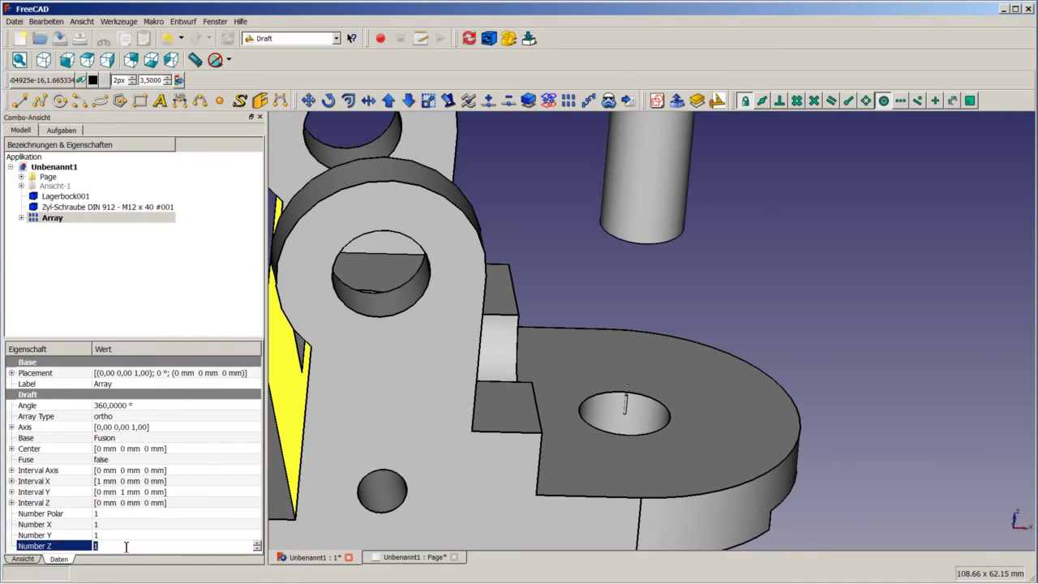
type("8")
Set the array's Z interval to 6,2 mm and tilt the view to inspect the dashes.
left_click(11, 503)
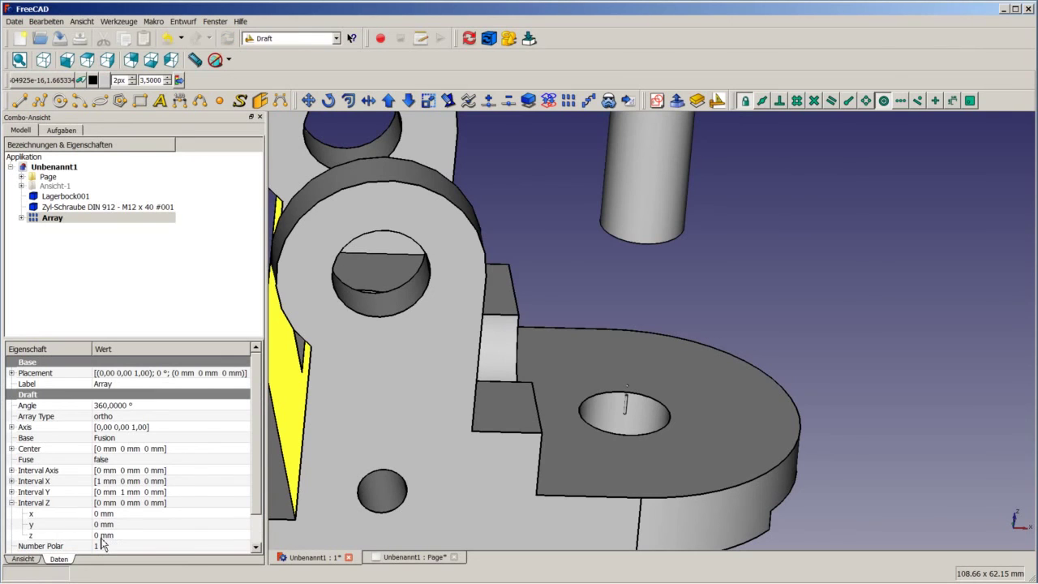
left_click(103, 536)
type("6,2")
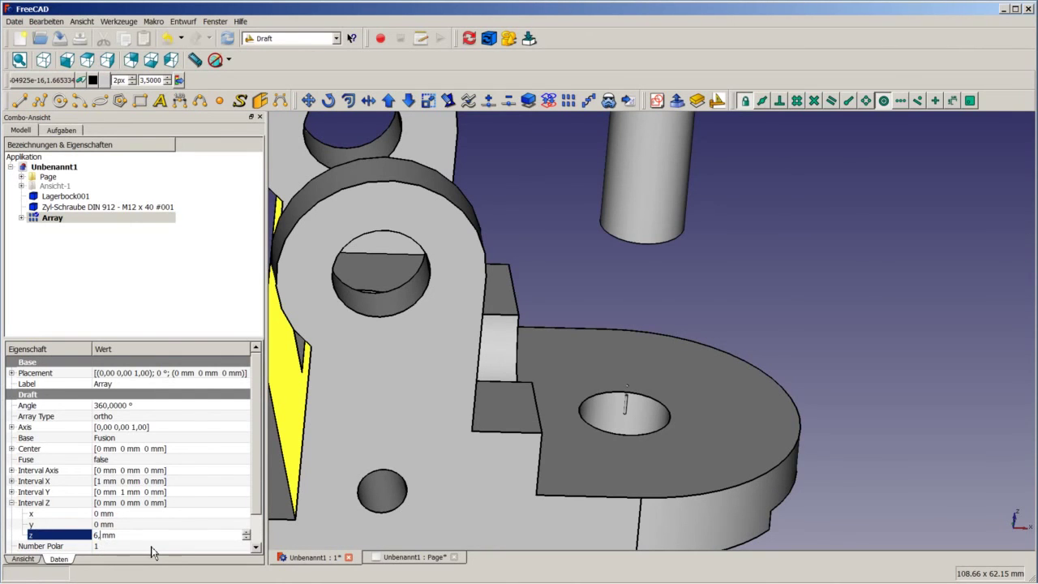
left_click(766, 283)
mouse_move(744, 296)
middle_mouse_down()
mouse_move(722, 238)
mouse_move(700, 260)
mouse_move(706, 276)
mouse_move(709, 268)
middle_mouse_up()
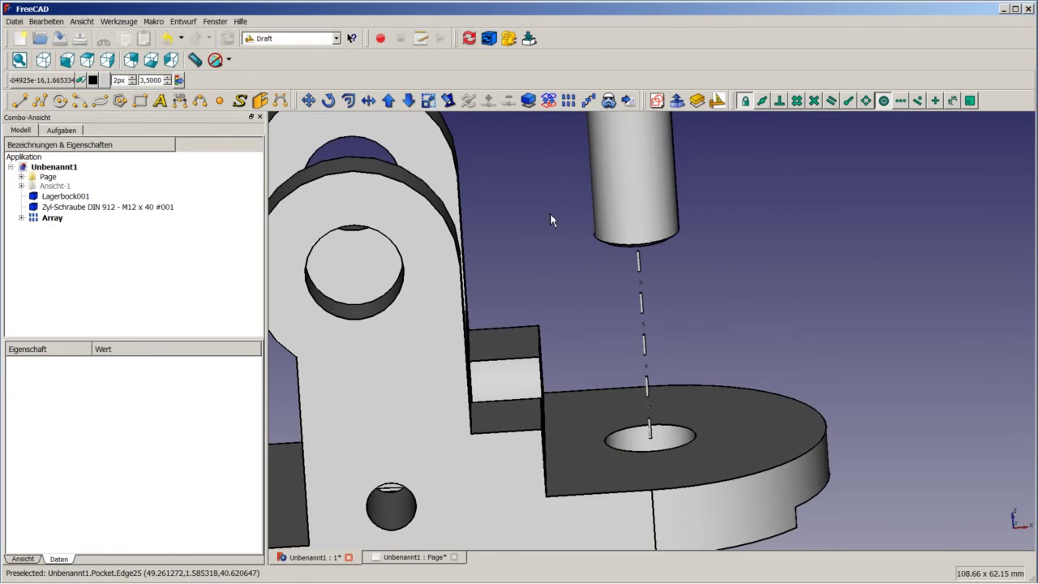
left_click(71, 197)
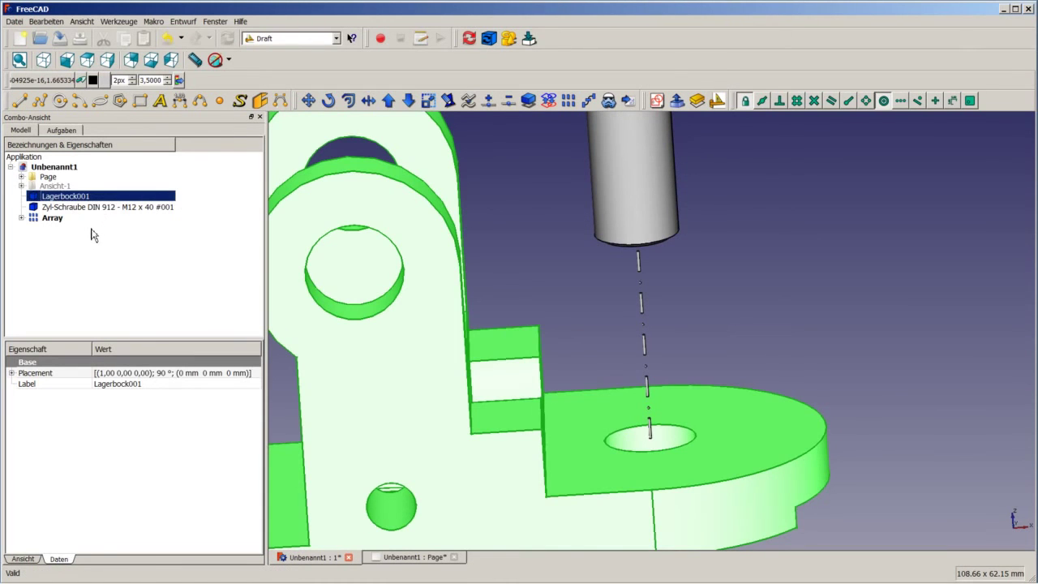
Combine Lagerbock001, the screw and the Array into a Compound via Part's Erzeuge Verbund.
left_click(58, 219, "shift")
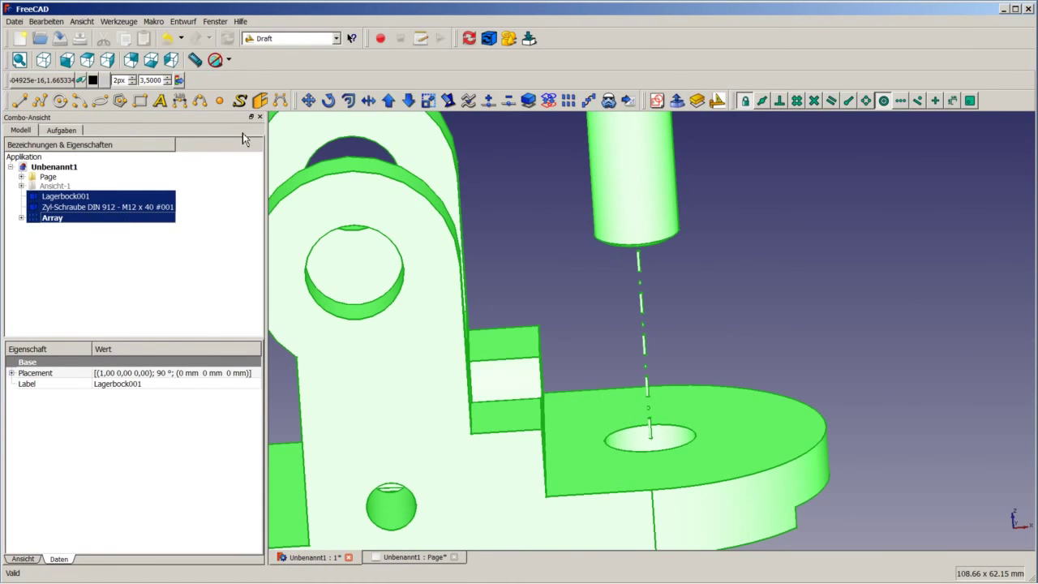
scroll(412, 173, "down", 2)
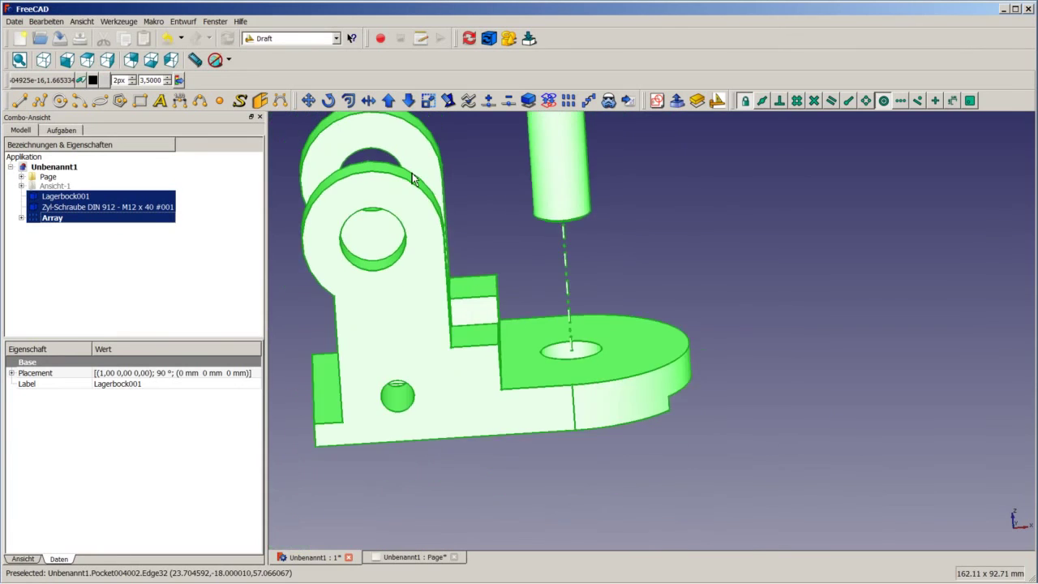
scroll(338, 116, "down", 2)
scroll(327, 121, "up", 1)
scroll(377, 162, "up", 1)
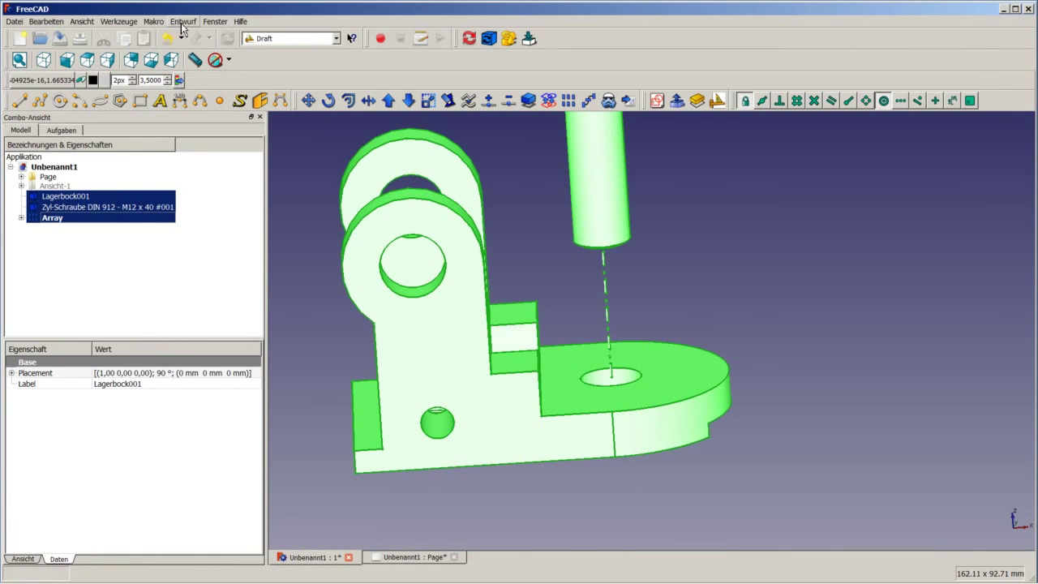
left_click(291, 39)
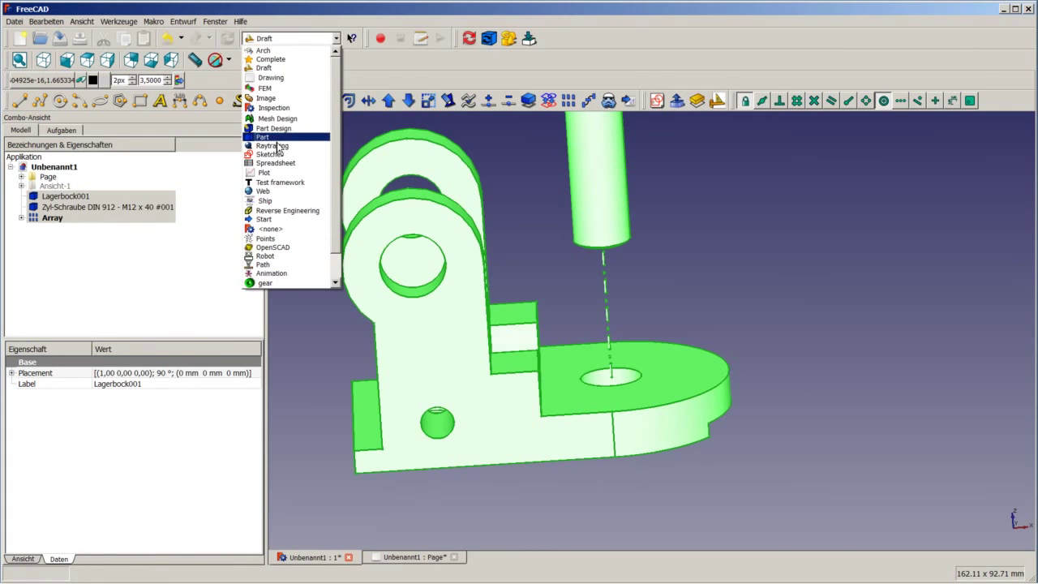
left_click(267, 137)
left_click(183, 21)
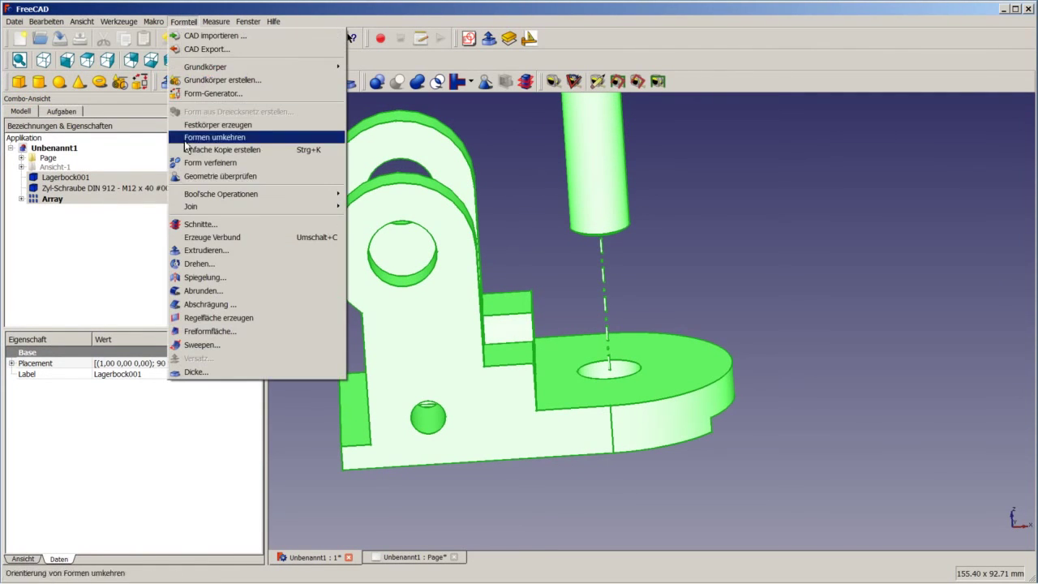
left_click(225, 244)
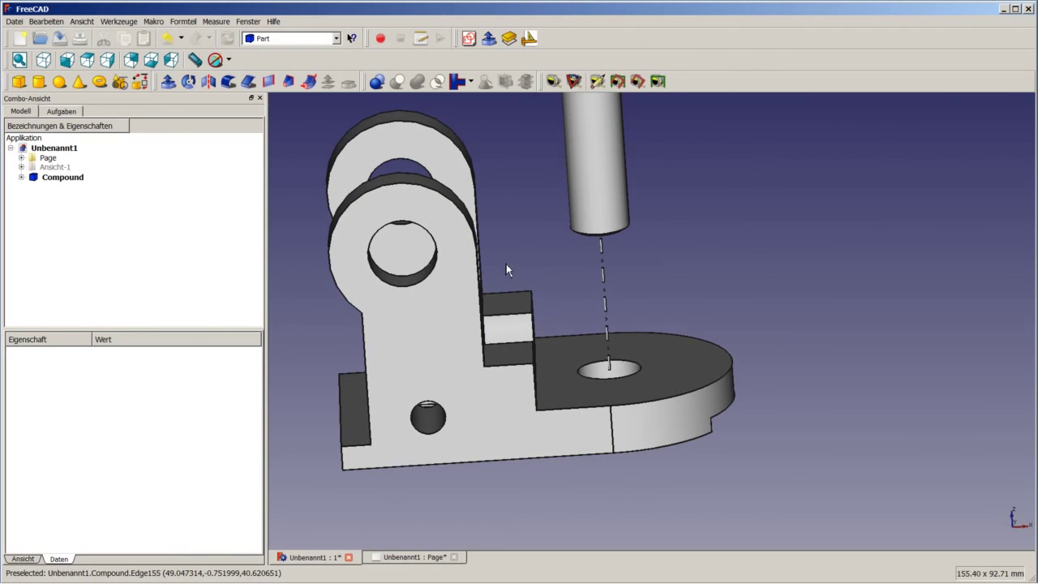
middle_click_drag(676, 300, 480, 193)
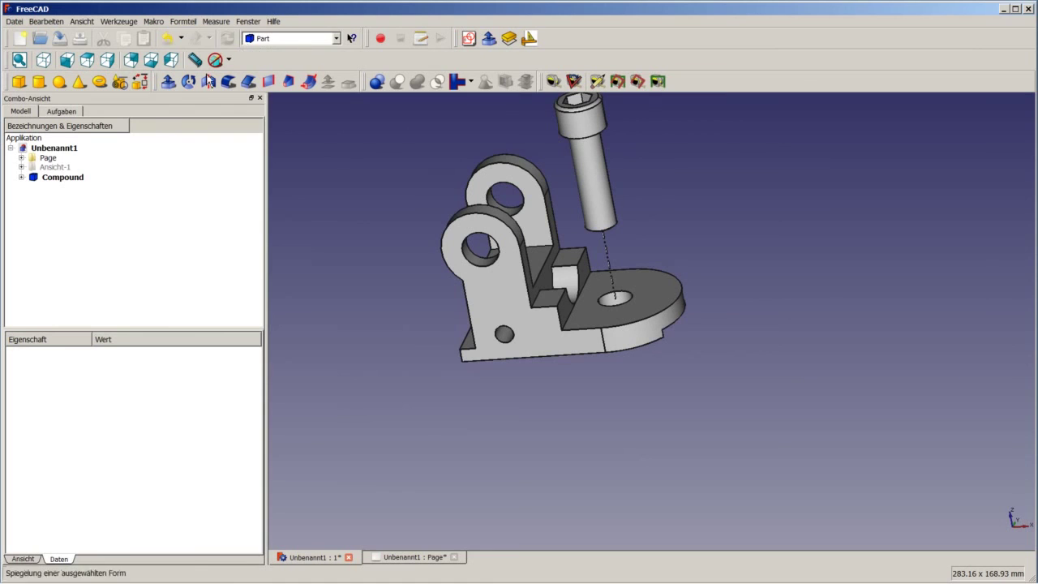
left_click(321, 39)
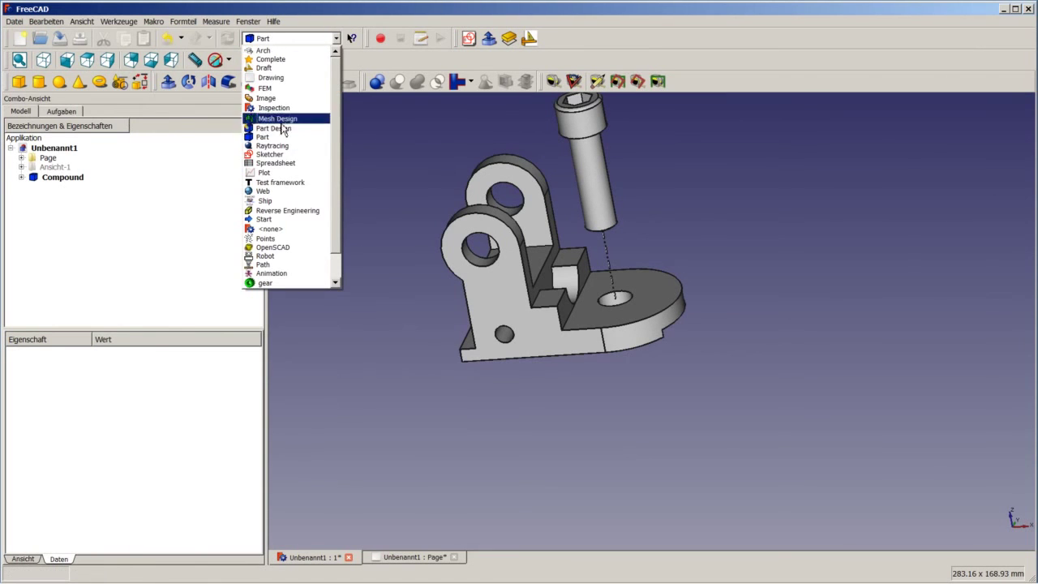
In the Drawing workbench, insert a view of the Compound into the Page and display the sheet.
left_click(279, 78)
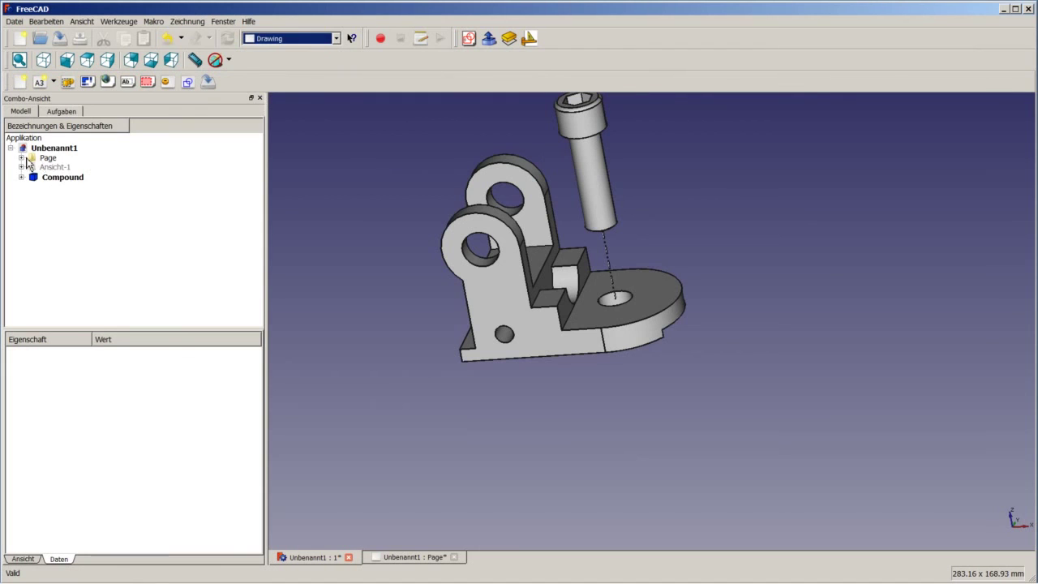
left_click(42, 178)
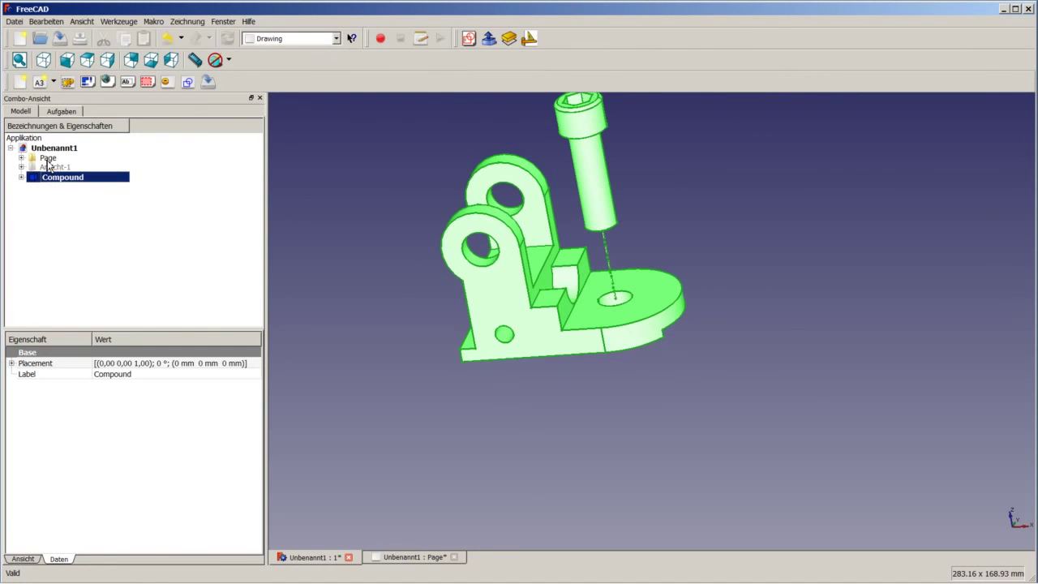
left_click(47, 159, "ctrl")
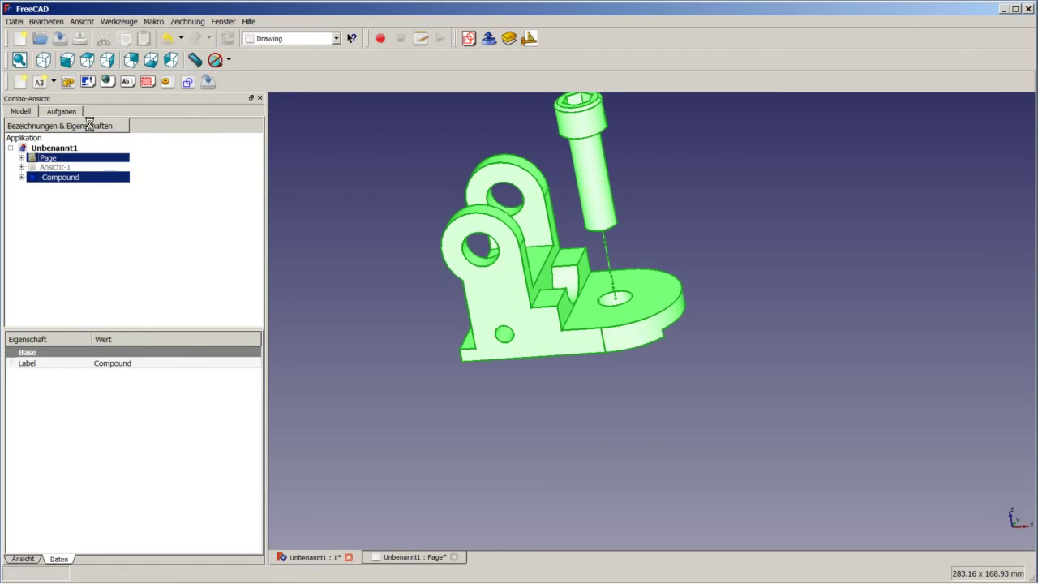
left_click(22, 159)
left_click(66, 213)
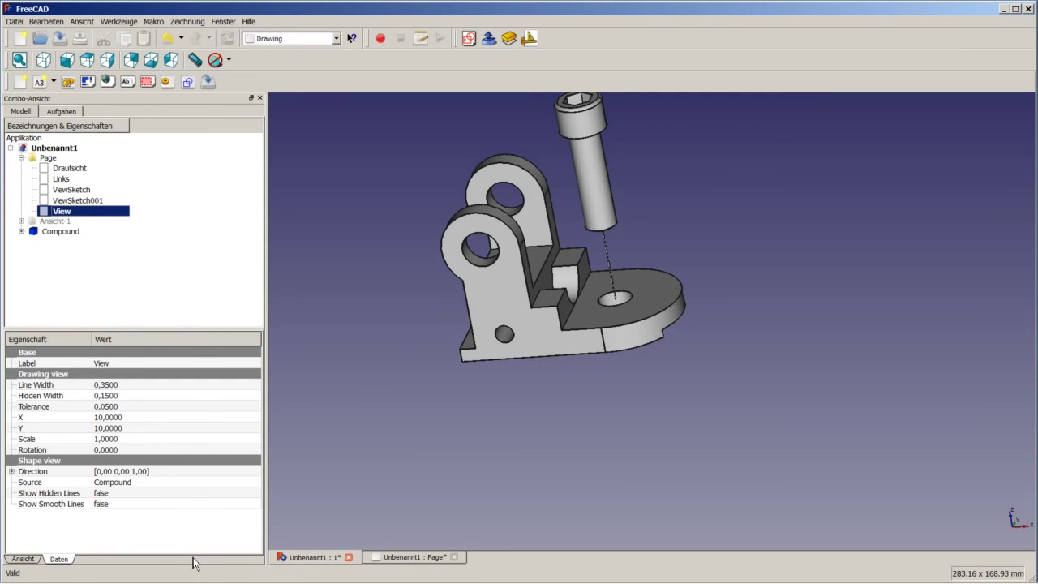
left_click(397, 558)
Set the View's position to X 250, Y 100 and its scale to 1.5.
scroll(689, 329, "down", 1)
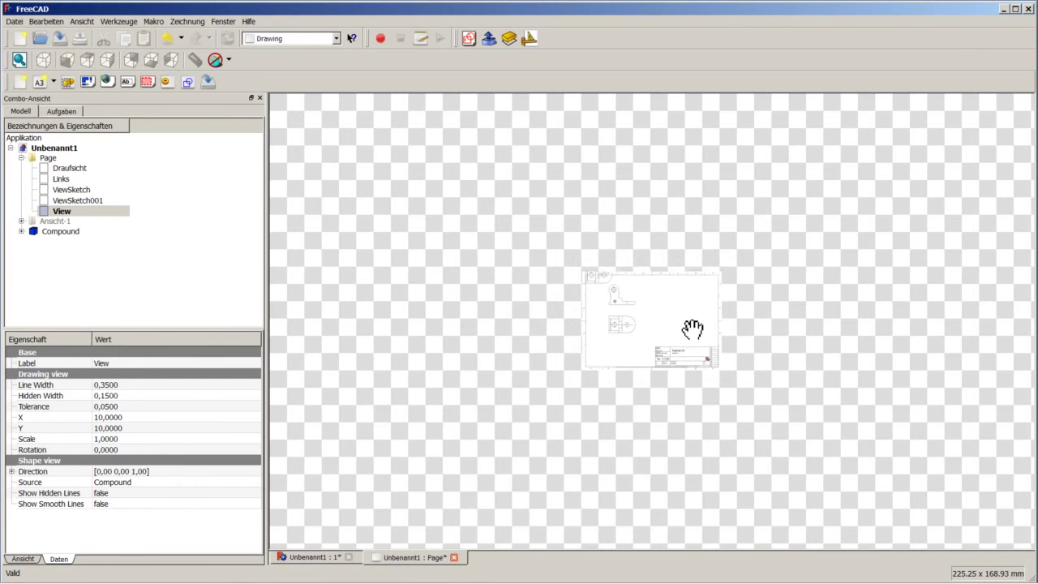
scroll(683, 313, "up", 1)
scroll(673, 306, "up", 2)
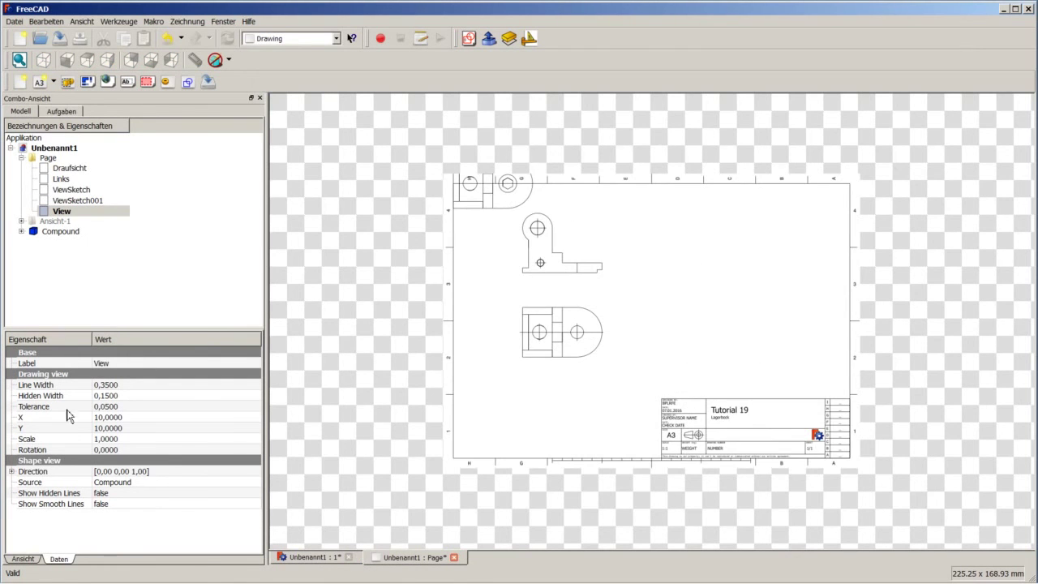
left_click(133, 417)
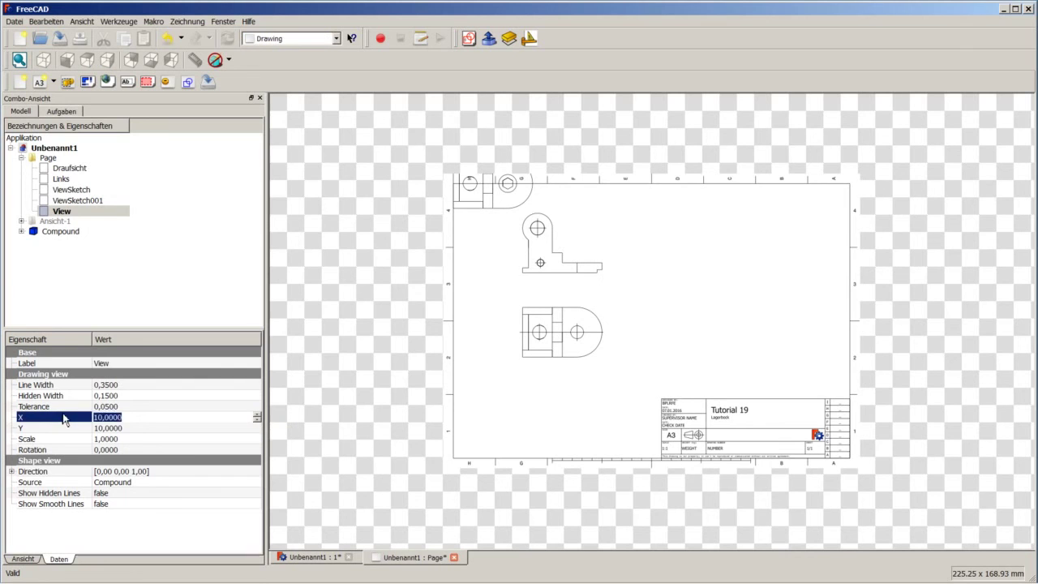
type("250")
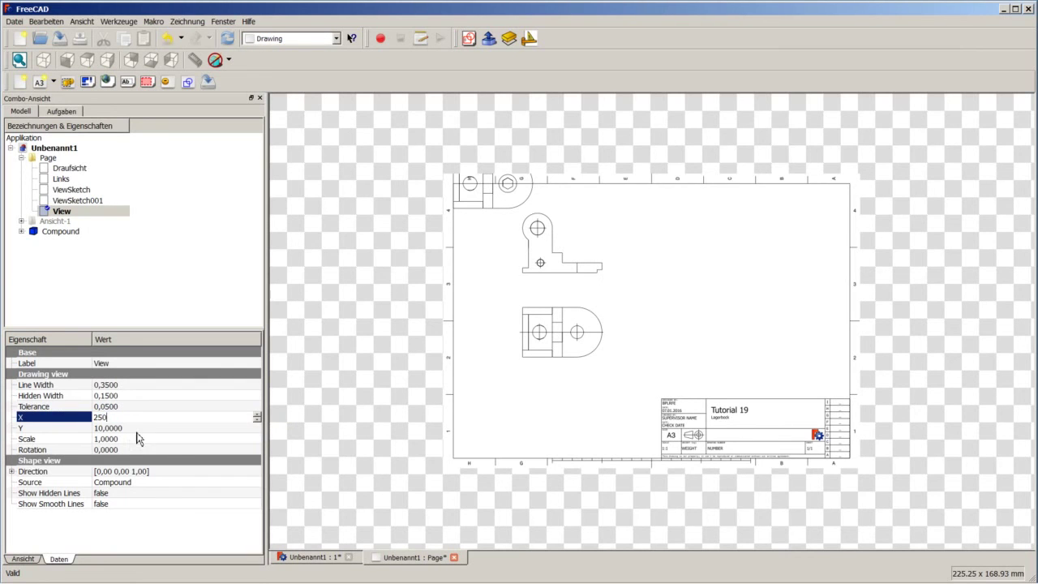
key("Tab")
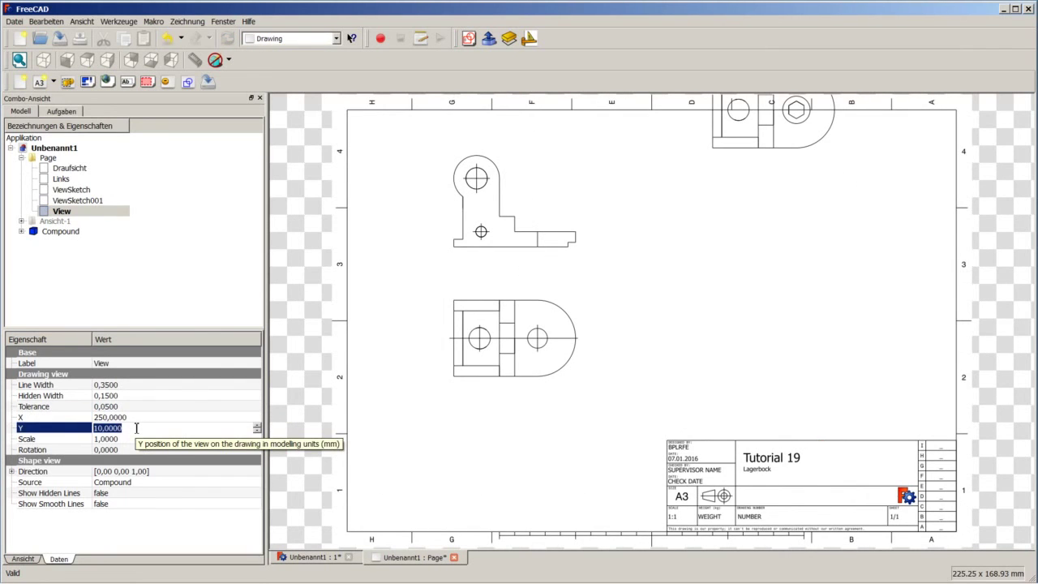
type("100")
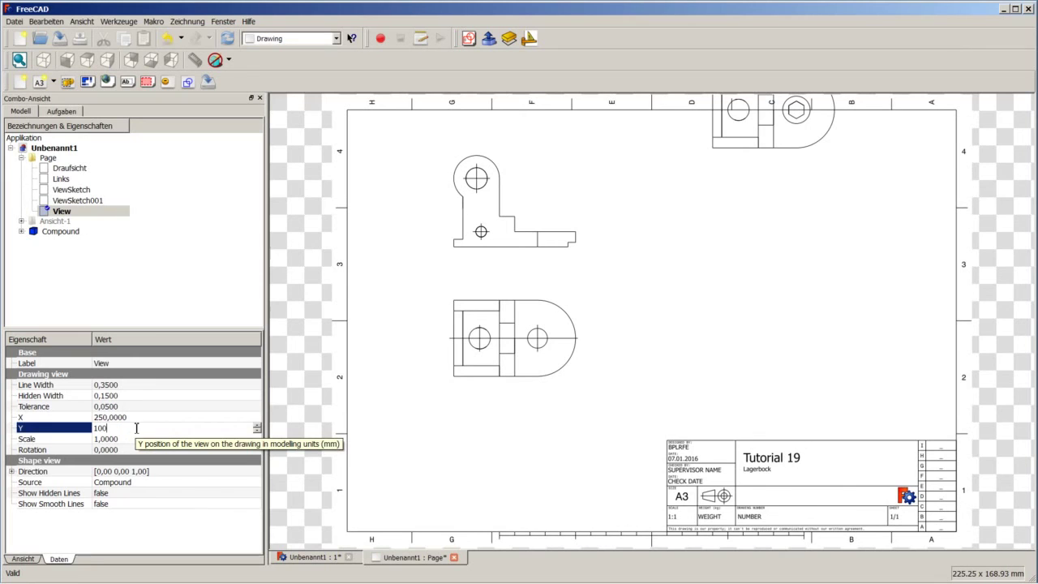
key("Return")
left_click(131, 439)
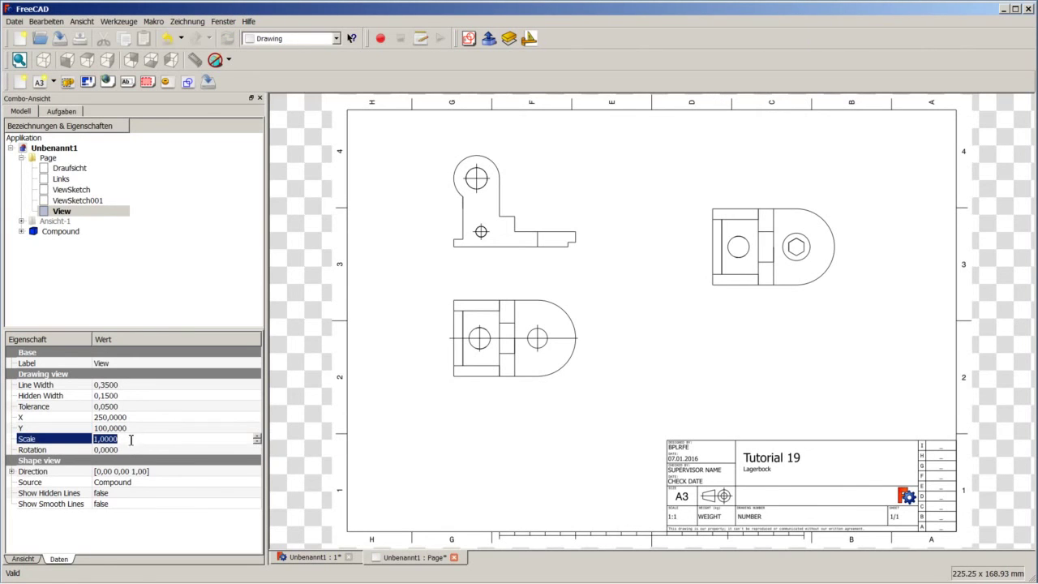
type("1,5")
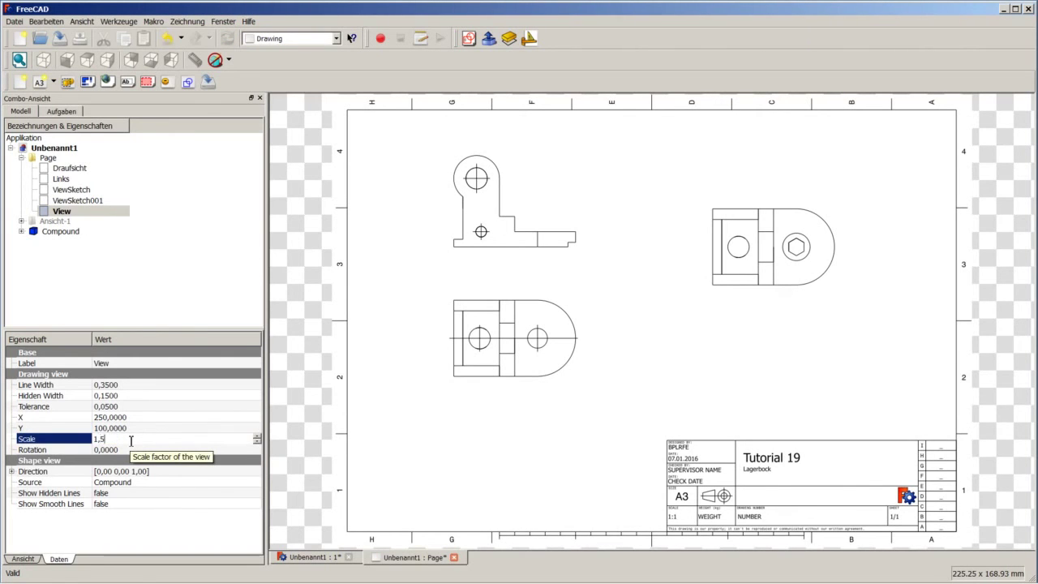
left_click(149, 422)
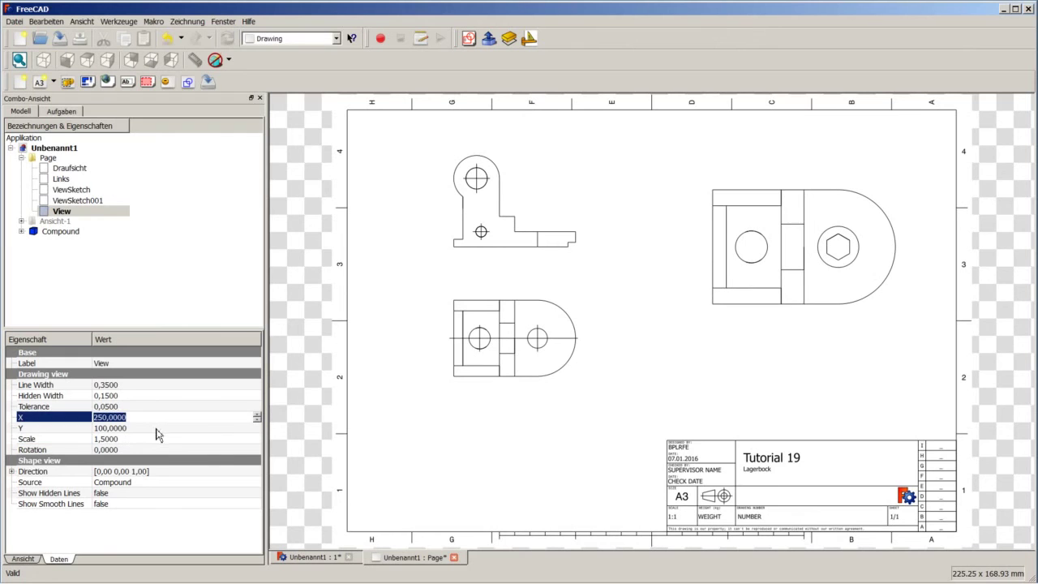
Set the View's direction to 0, -1, 0 for a front view.
left_click(11, 471)
left_click(136, 492)
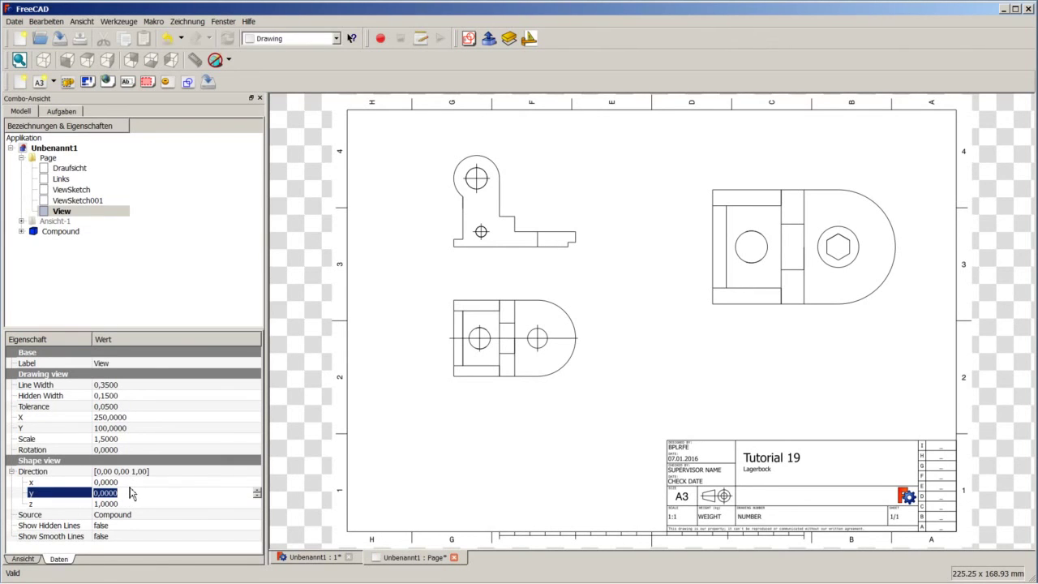
type("-1")
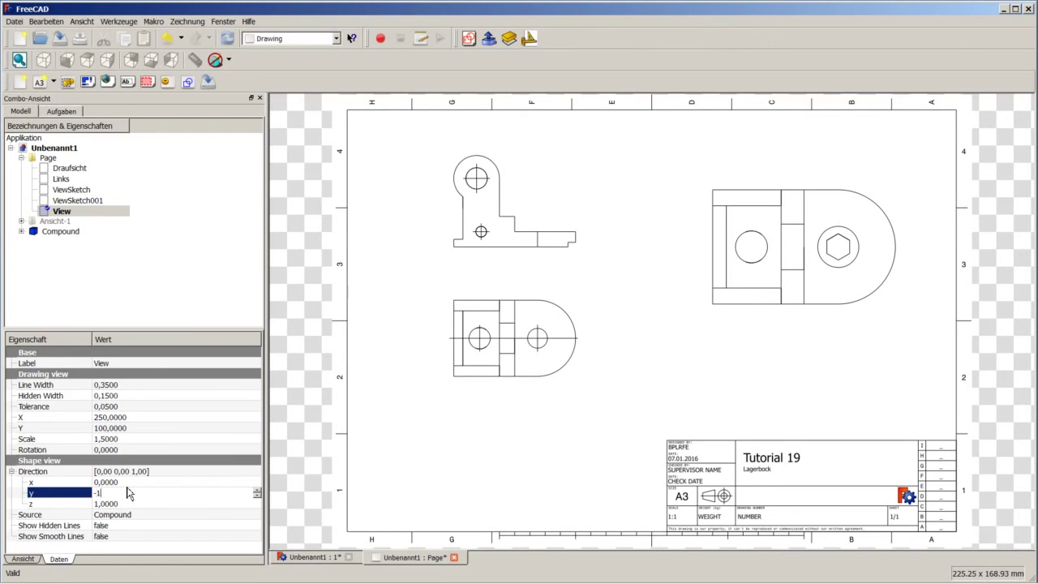
key("Return")
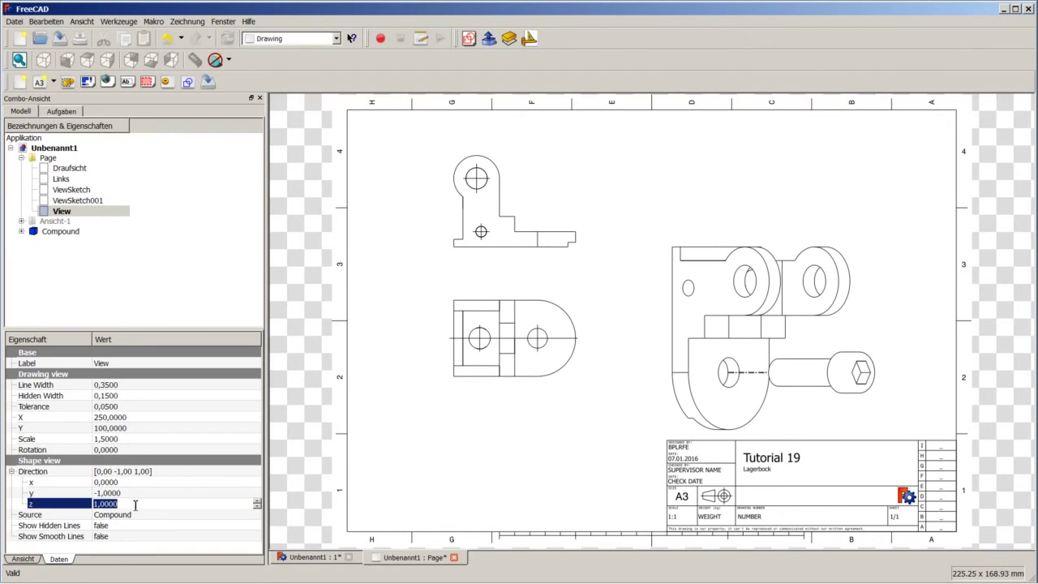
left_click(135, 504)
type("0")
left_click(133, 493)
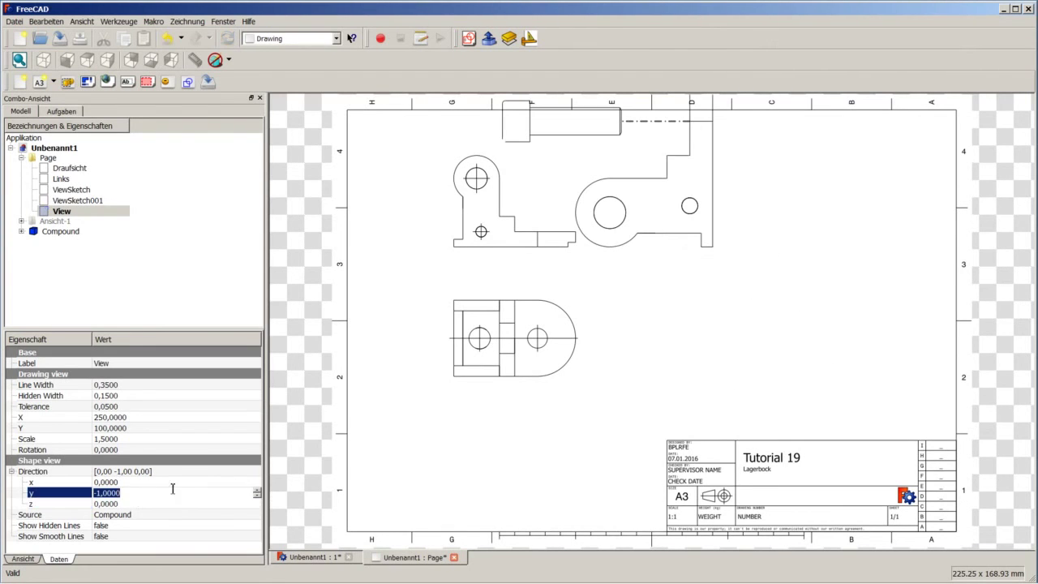
Rotate the View by 90 degrees and move it to Y 180.
left_click(152, 450)
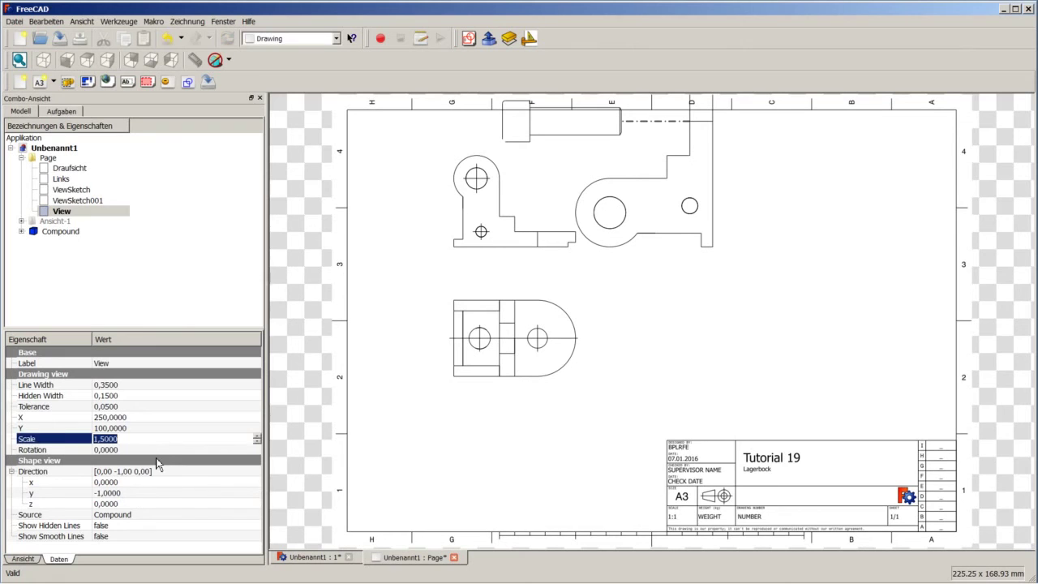
left_click(152, 451)
type("90")
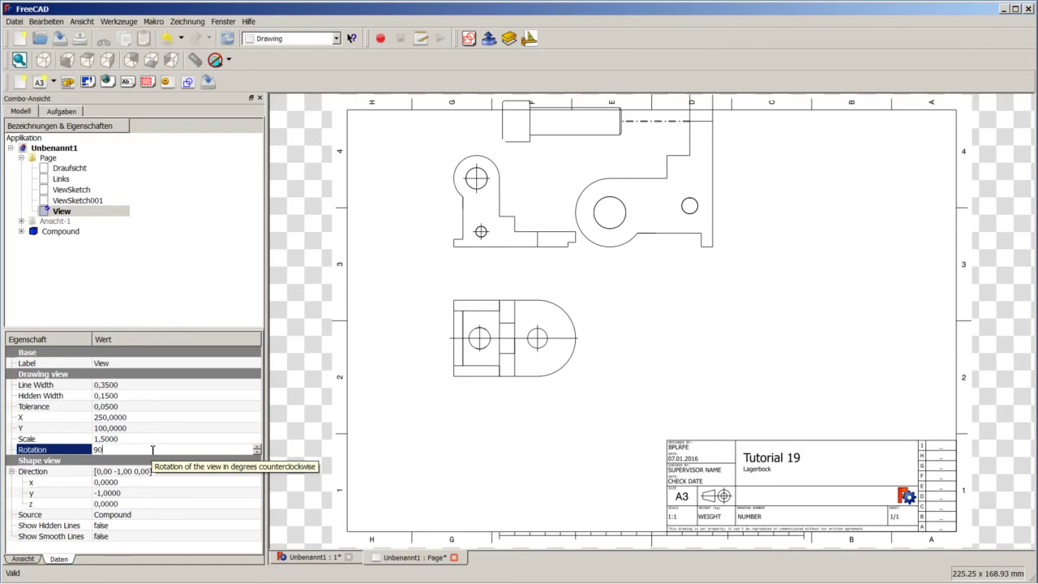
left_click(156, 439)
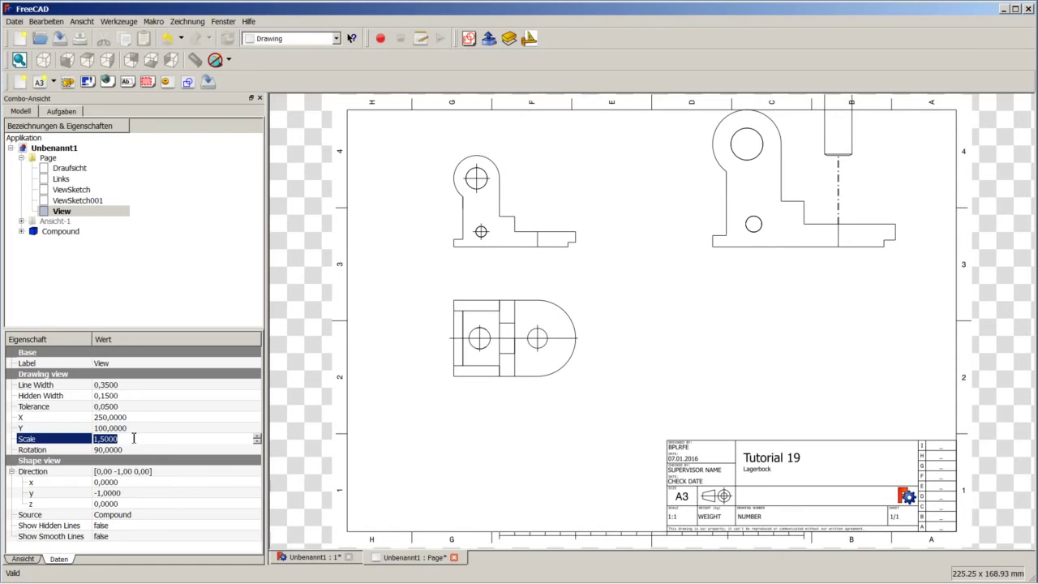
left_click(192, 430)
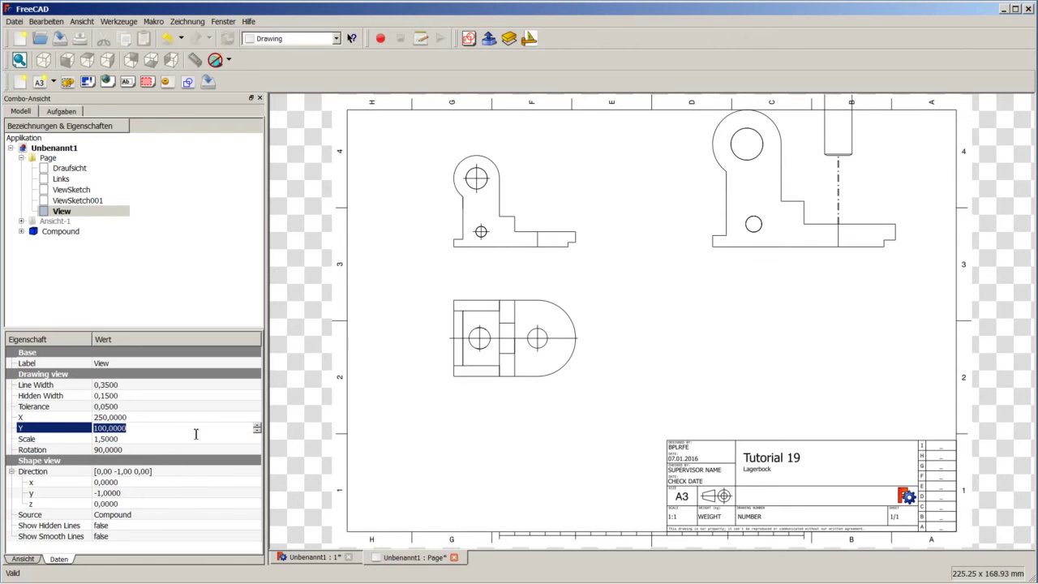
type("180")
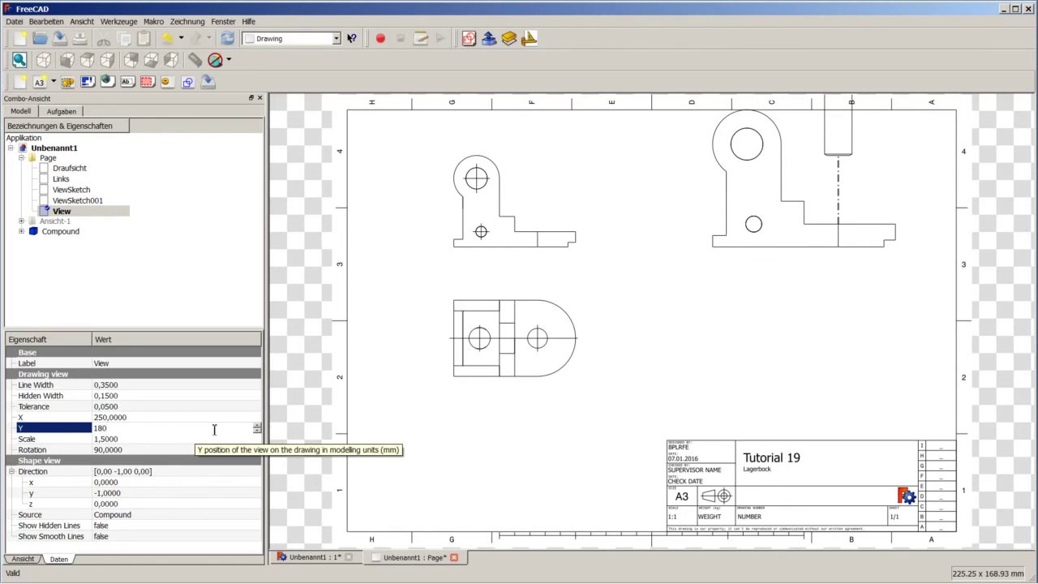
left_click(198, 418)
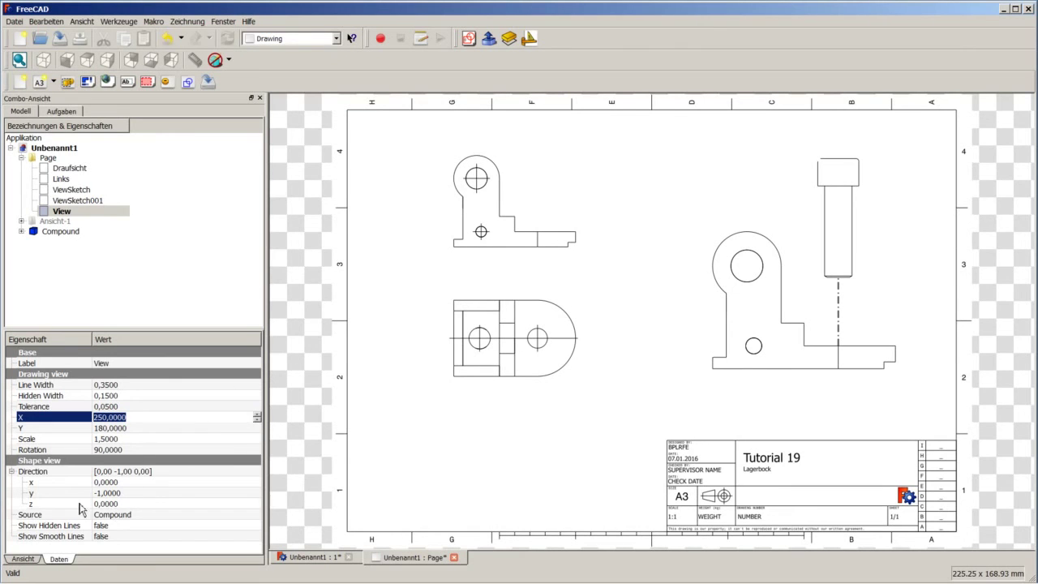
Change the direction's z component to 0.5 for an isometric view and turn Show Smooth Lines on.
left_click(106, 503)
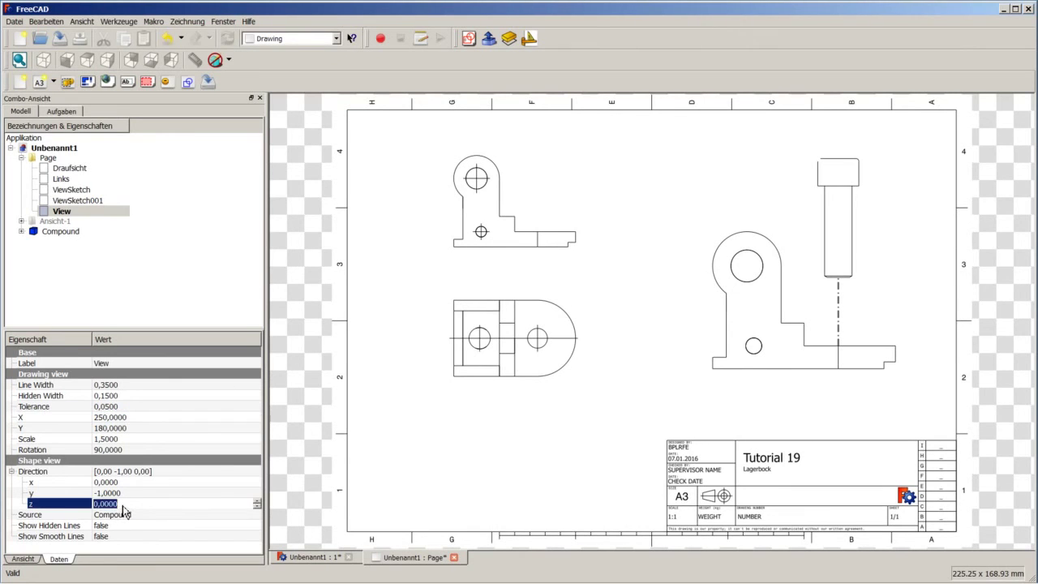
type("0,5")
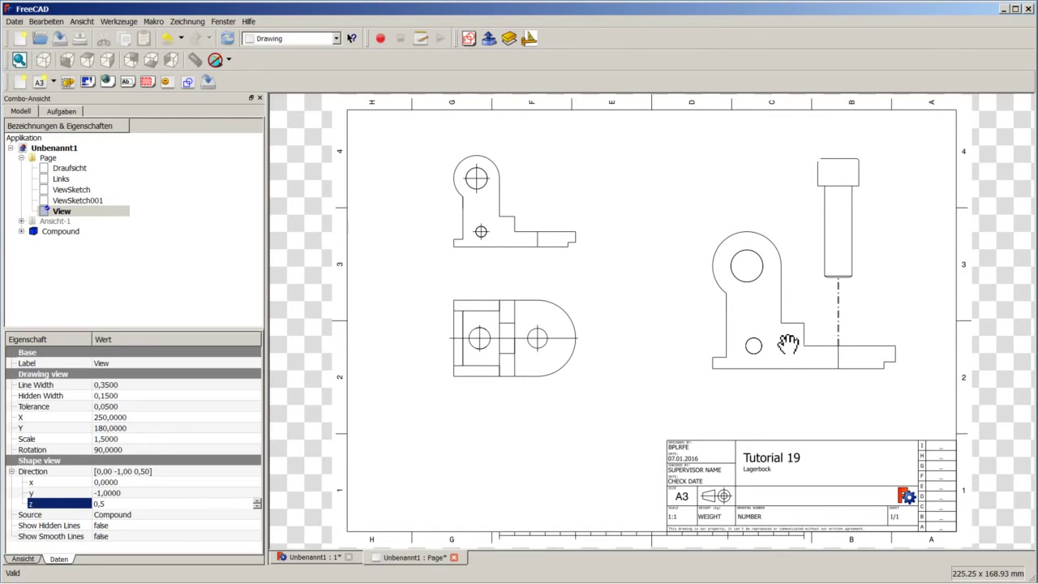
left_click(153, 492)
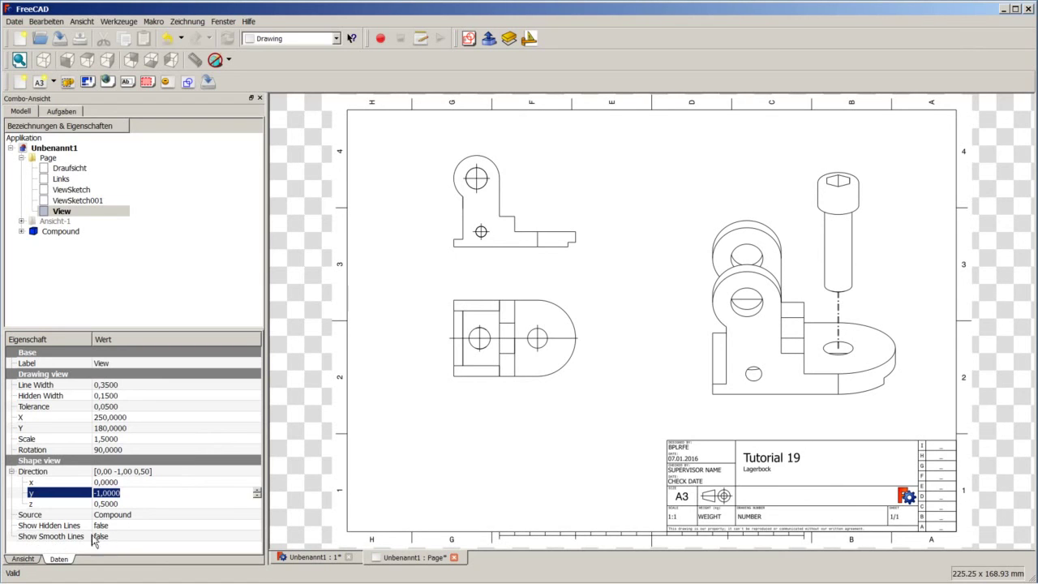
left_click(126, 543)
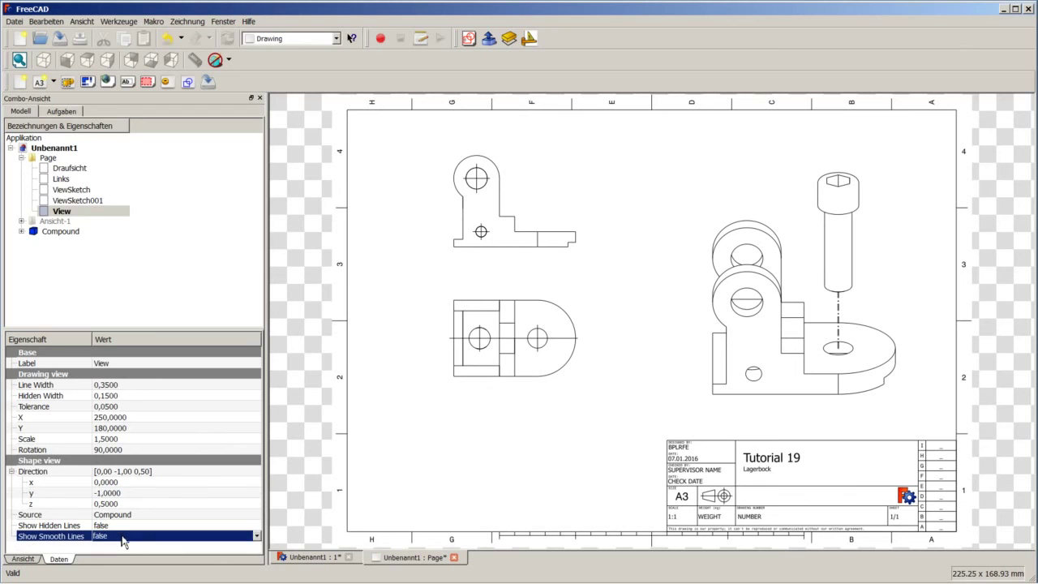
left_click(123, 539)
left_click(116, 559)
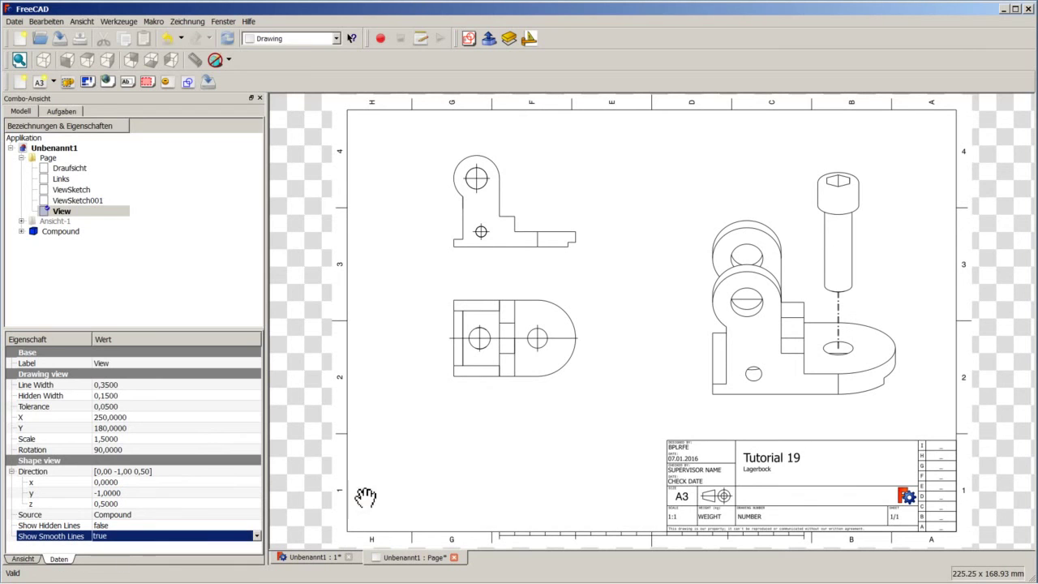
left_click(365, 468)
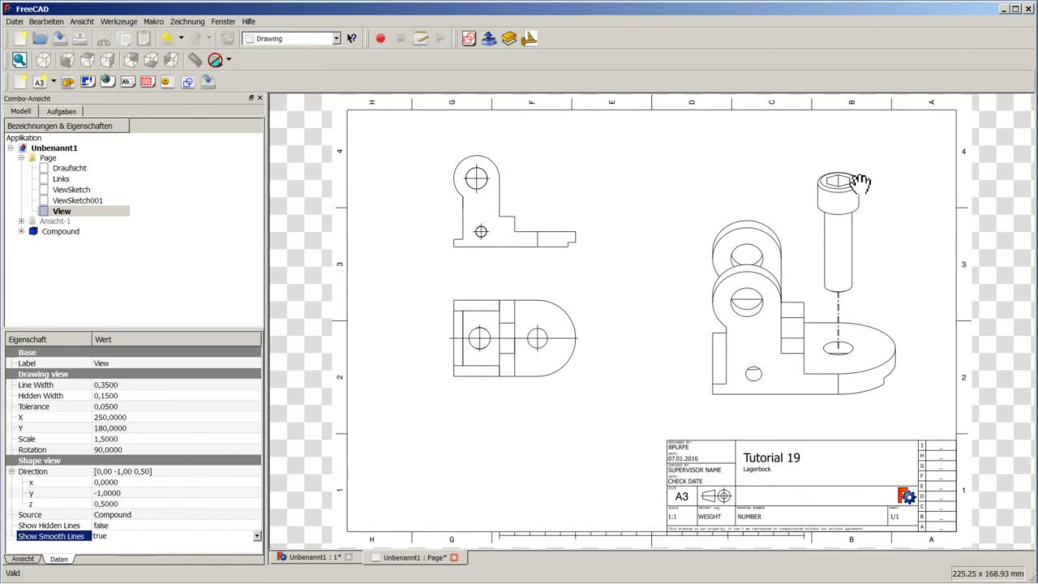